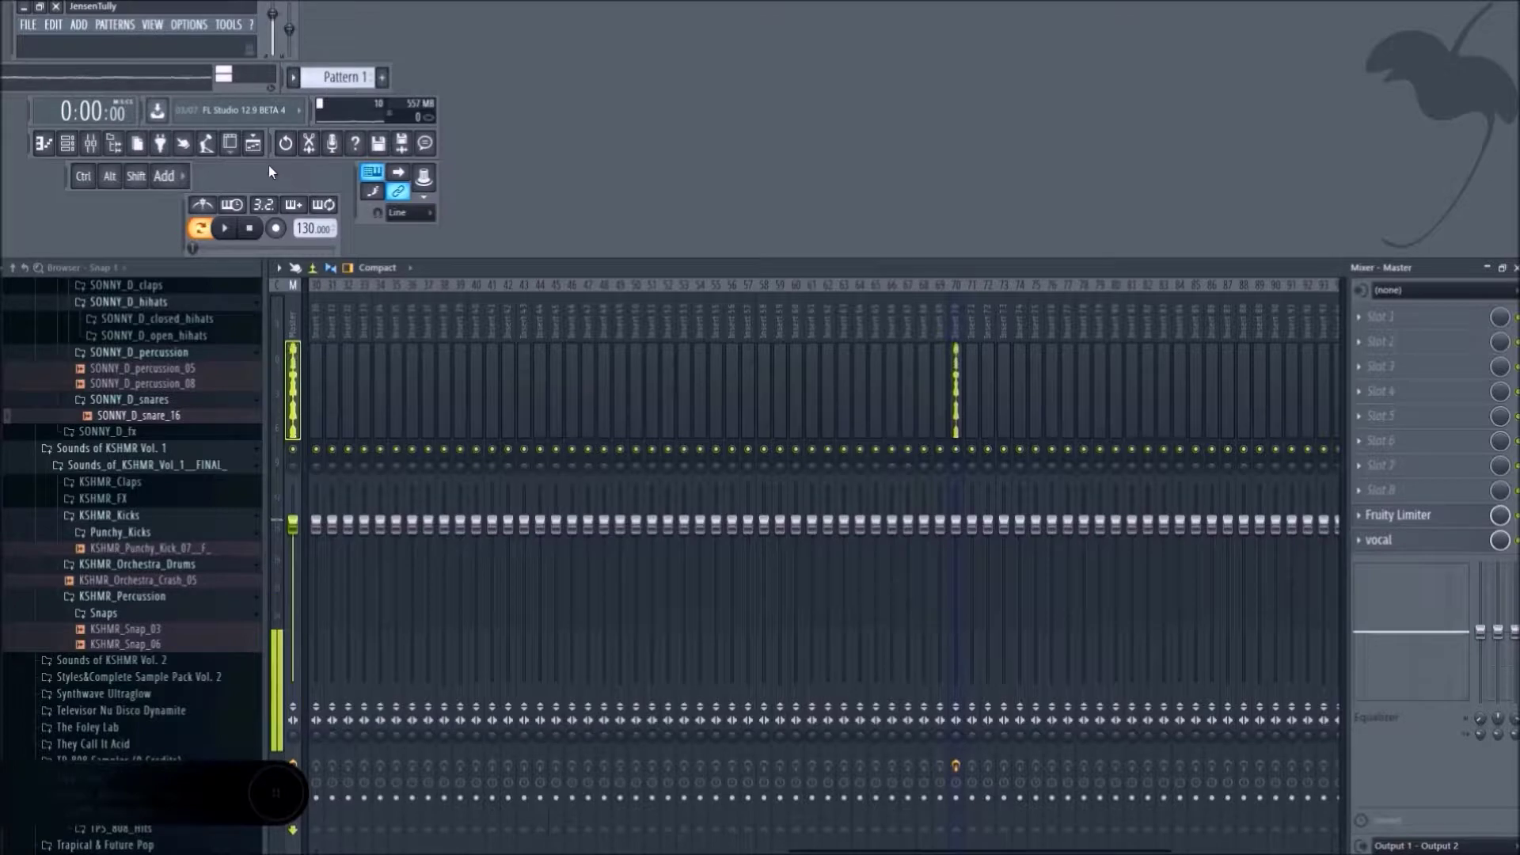
Show the playlist and open the channel rack on top of it.
click(252, 146)
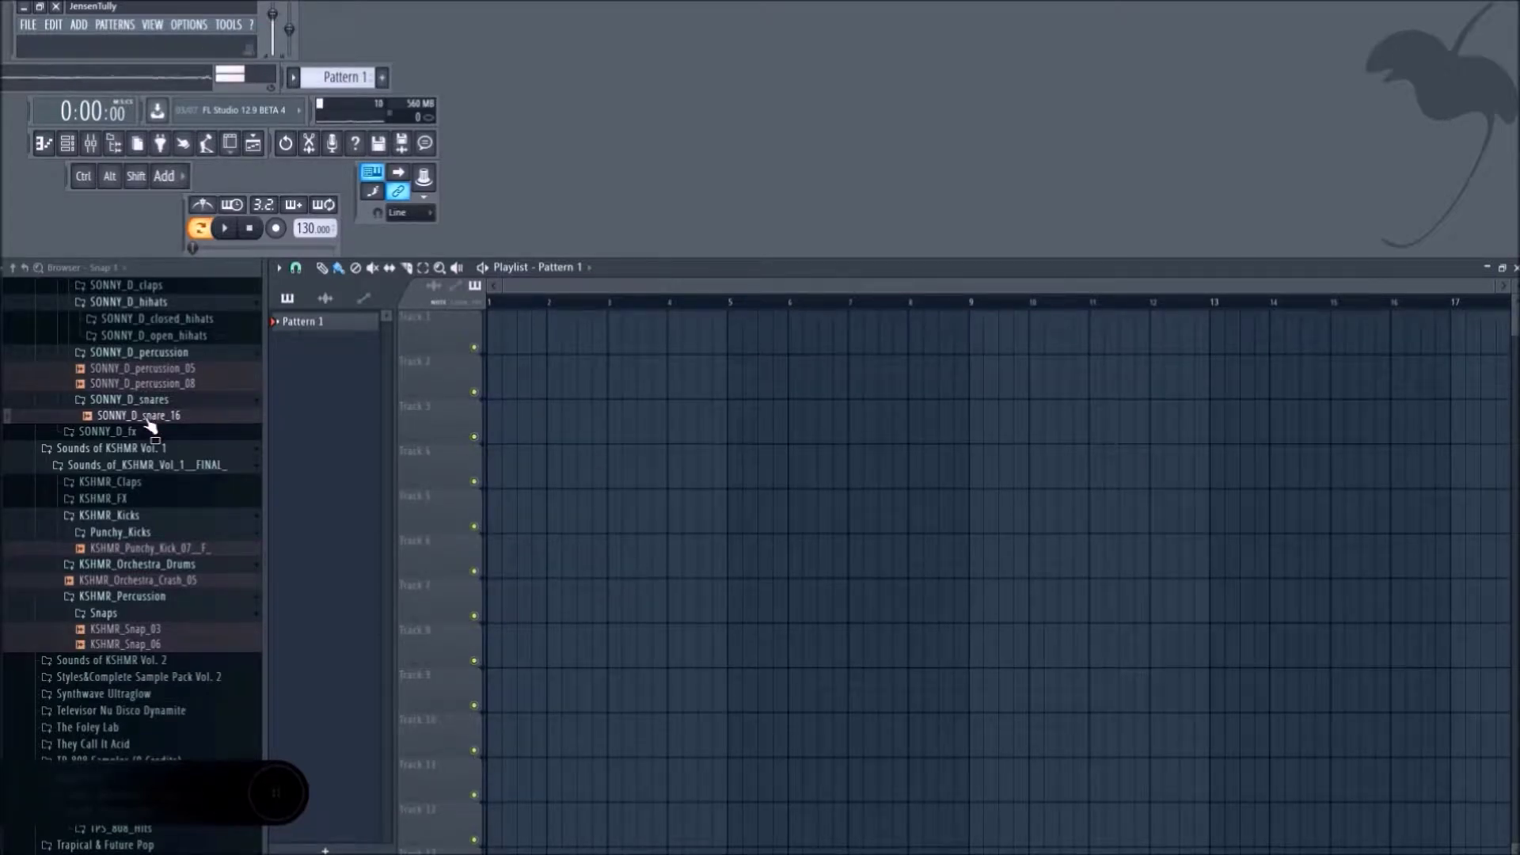
scroll(150, 427, up, 5)
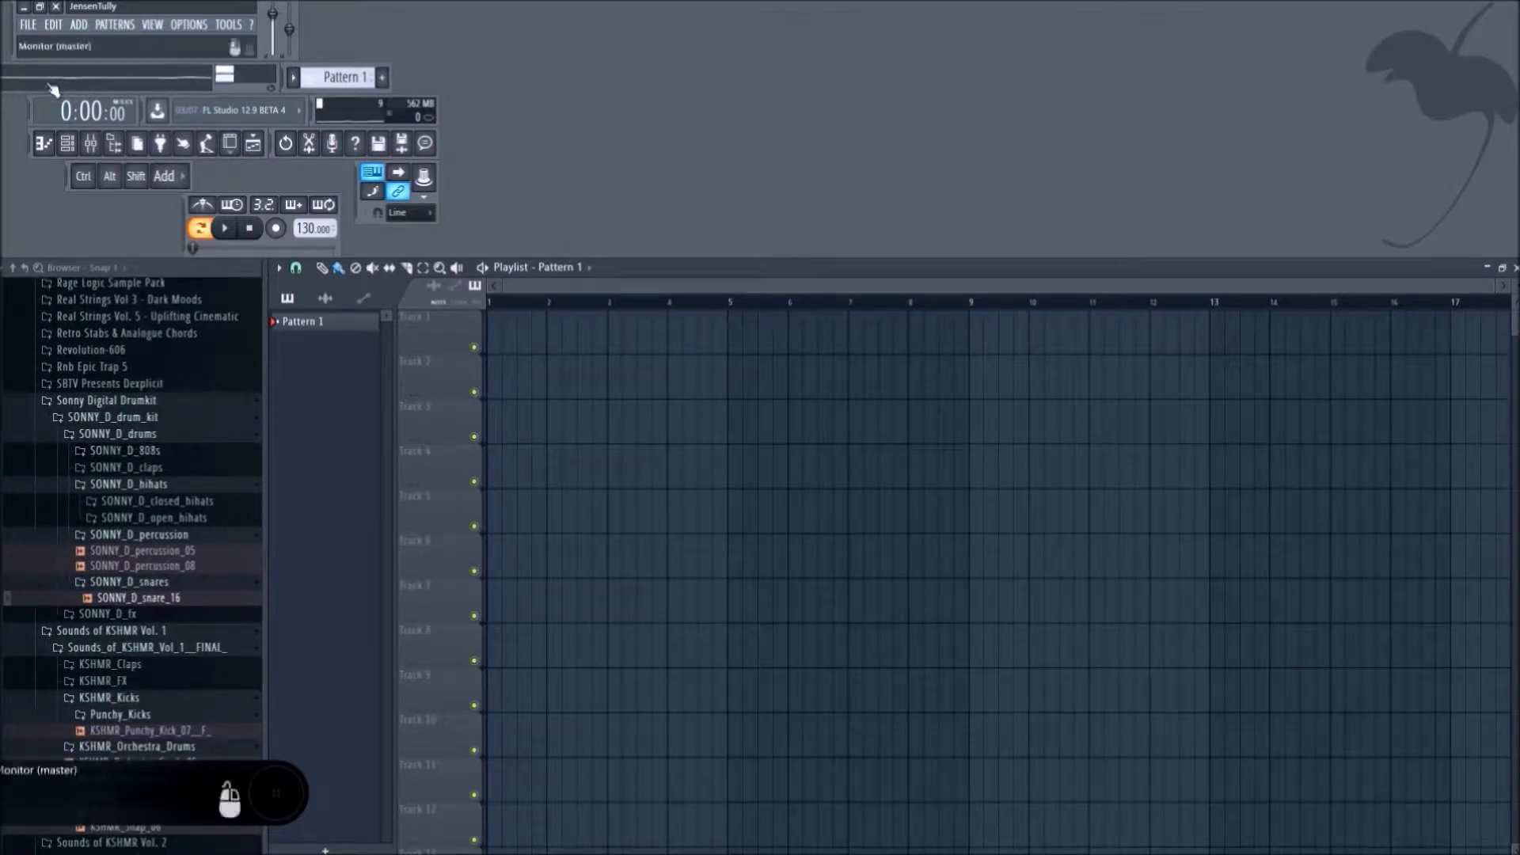
click(68, 142)
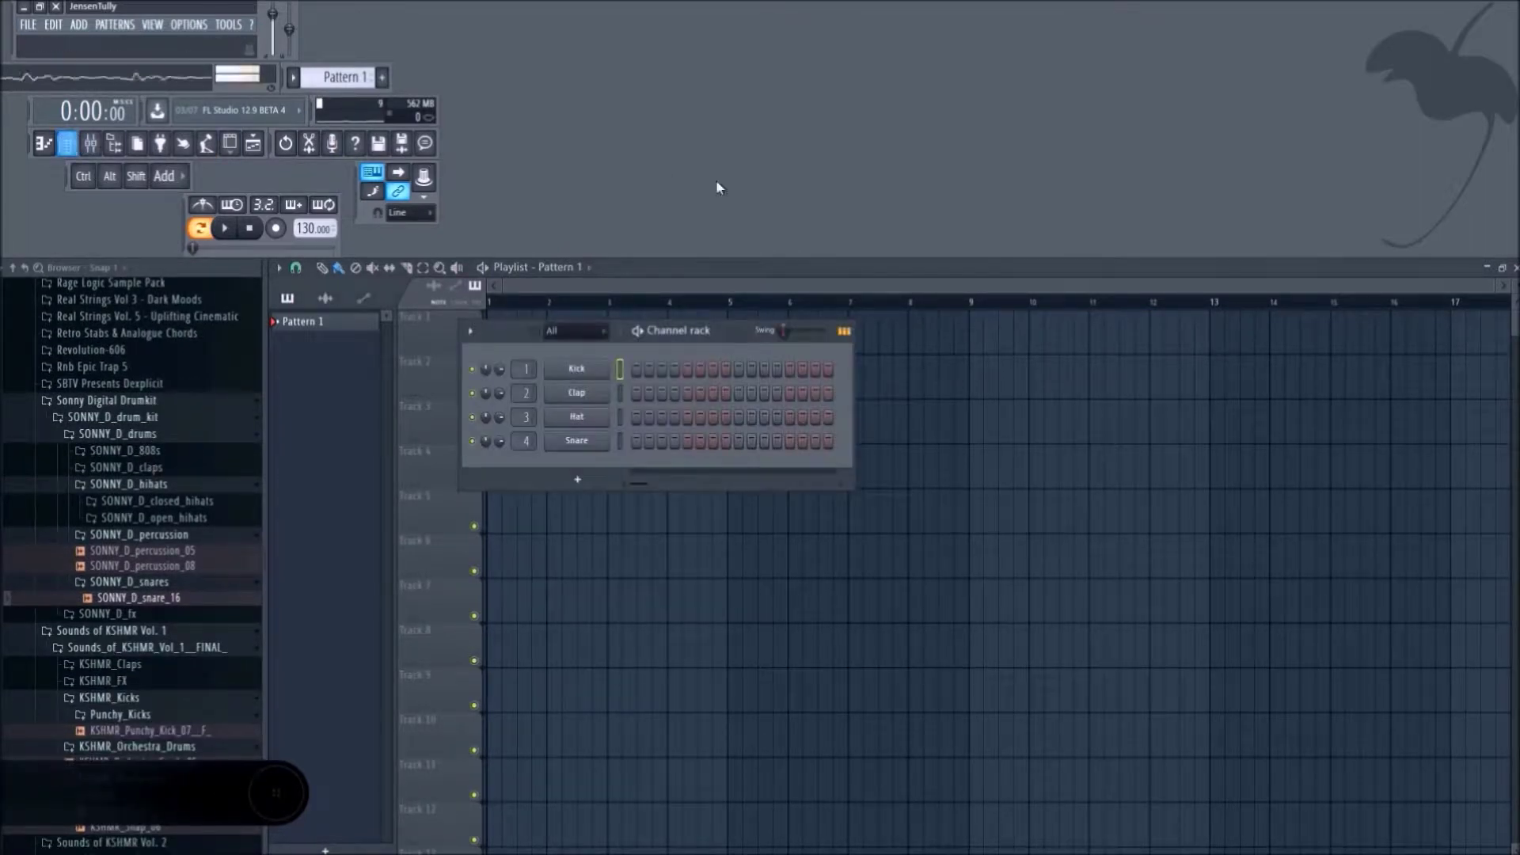
drag(753, 316, 786, 320)
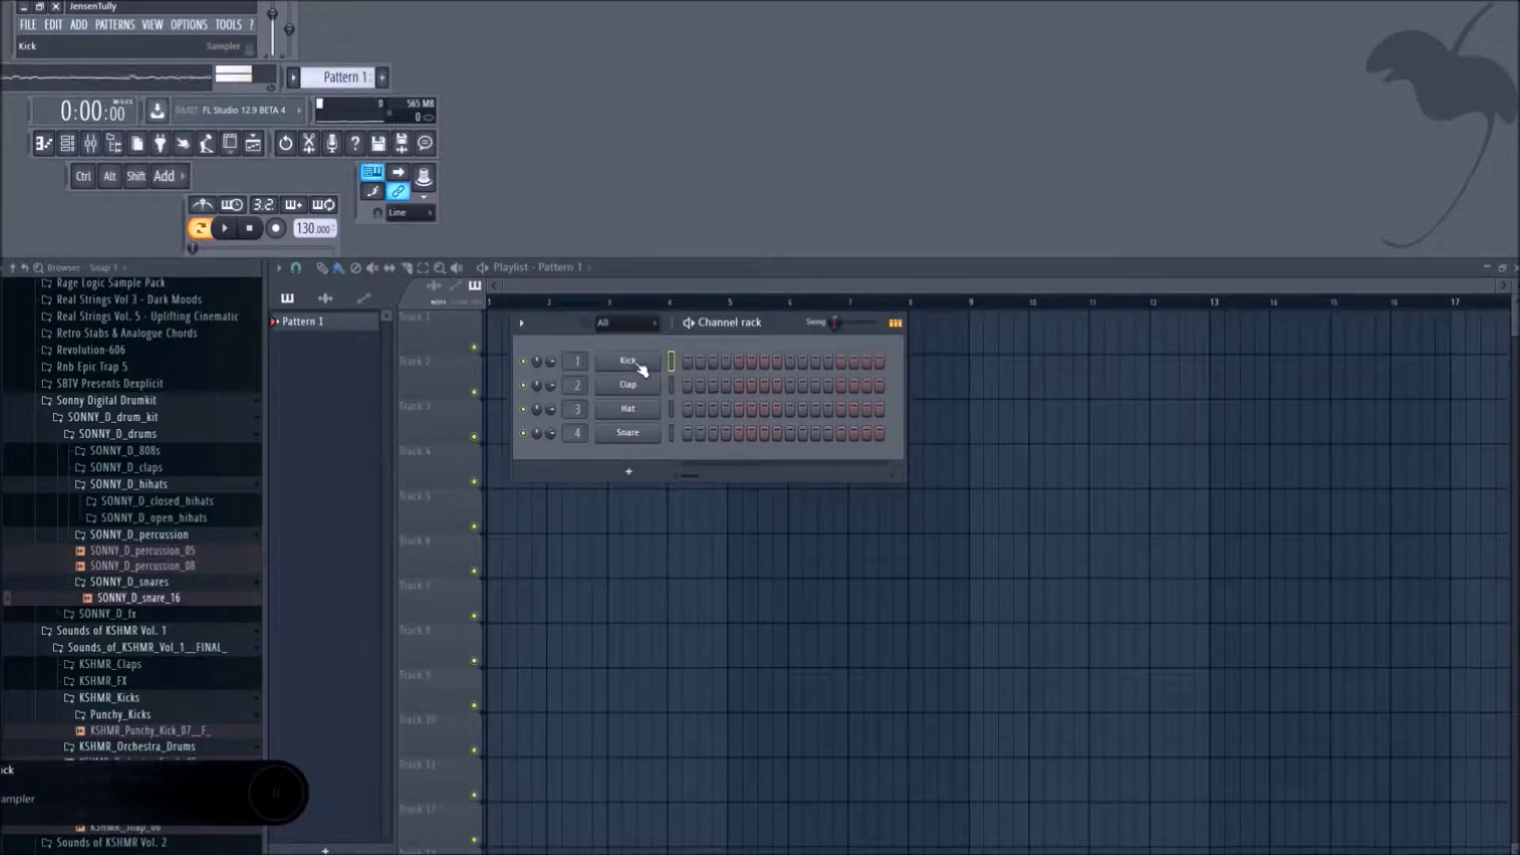
Delete the default Kick, Clap, Hat and Snare channels from the channel rack.
right_click(640, 373)
click(687, 514)
right_click(640, 373)
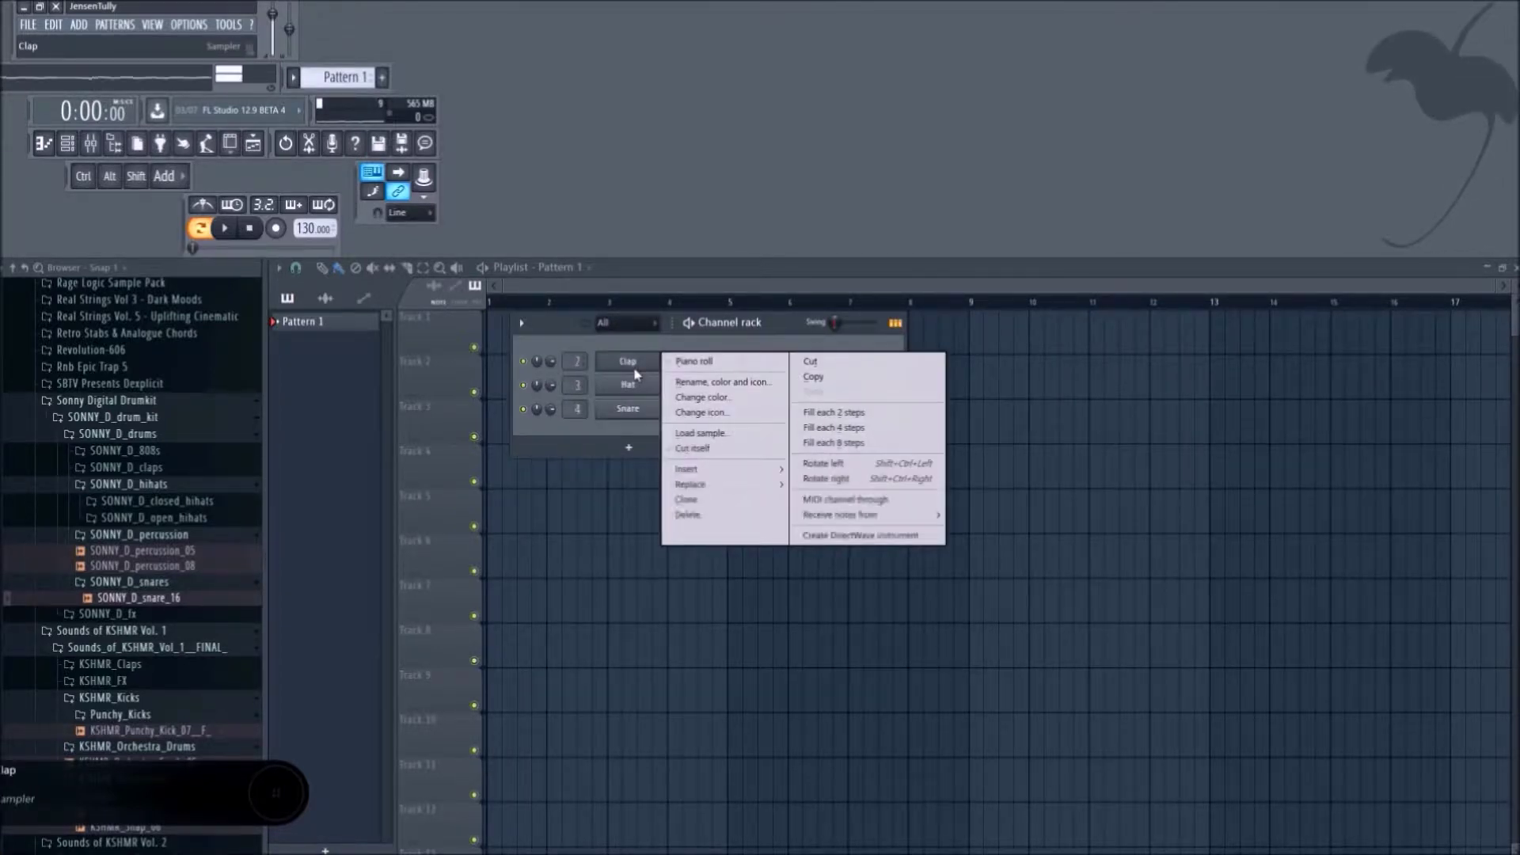
click(687, 514)
right_click(636, 374)
click(687, 514)
right_click(633, 364)
click(688, 515)
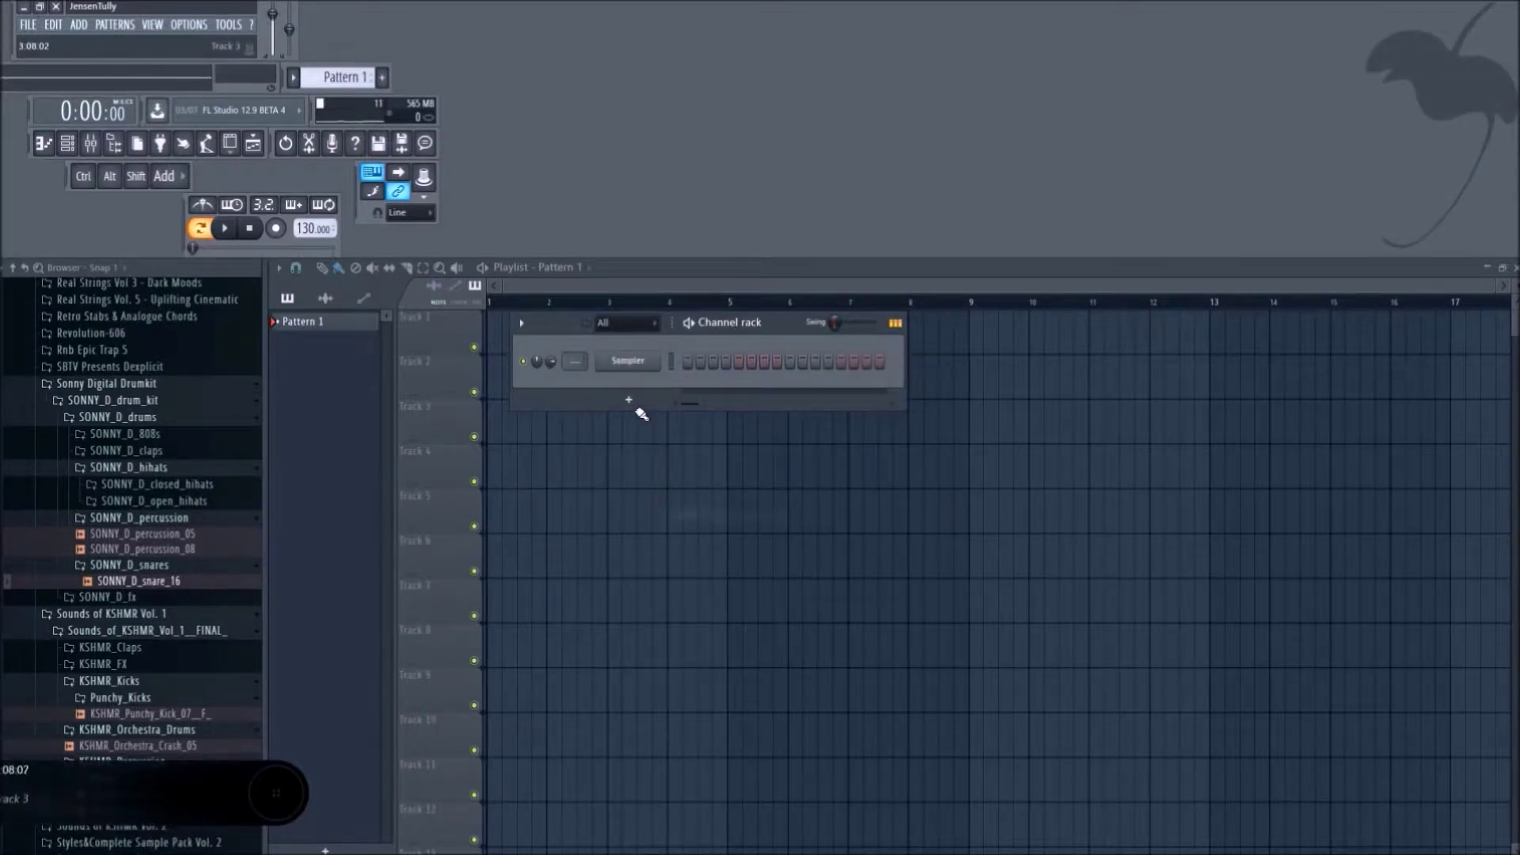
Add an Omnisphere instrument channel to the project and look through its patch categories.
click(630, 403)
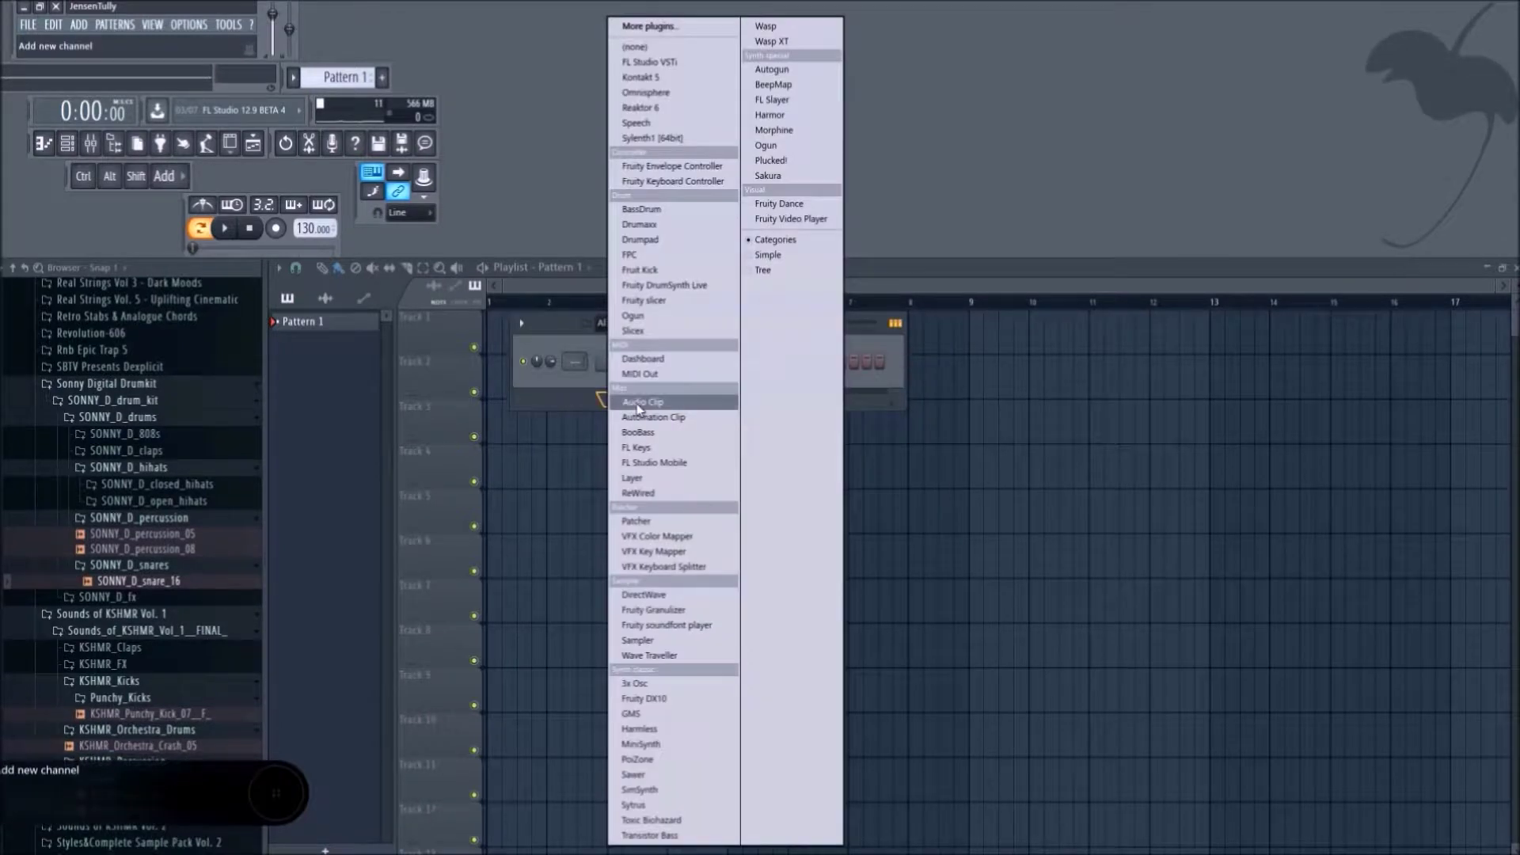
click(697, 104)
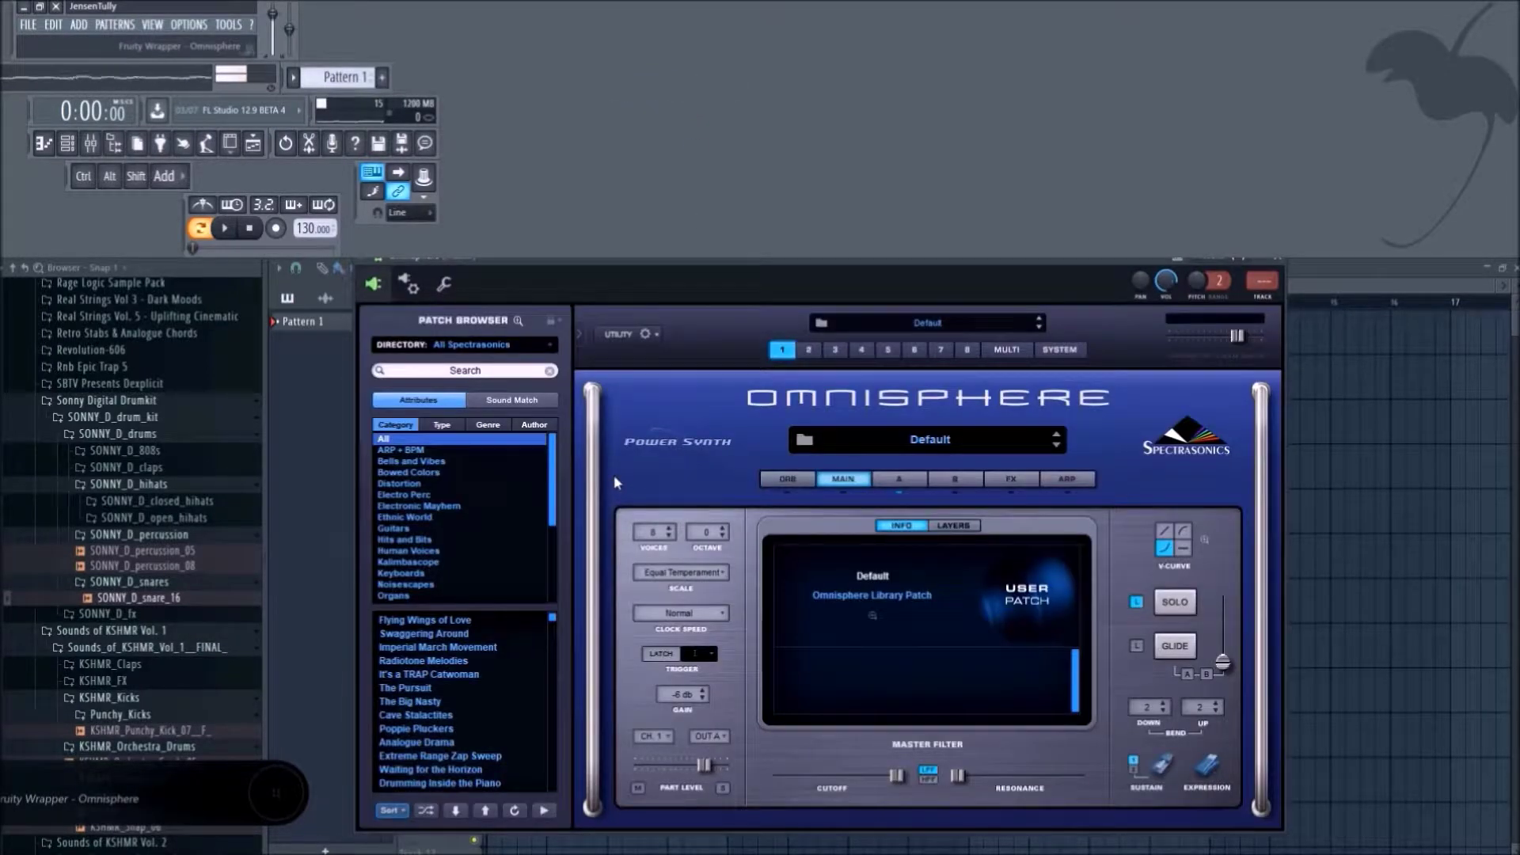
scroll(433, 467, down, 1)
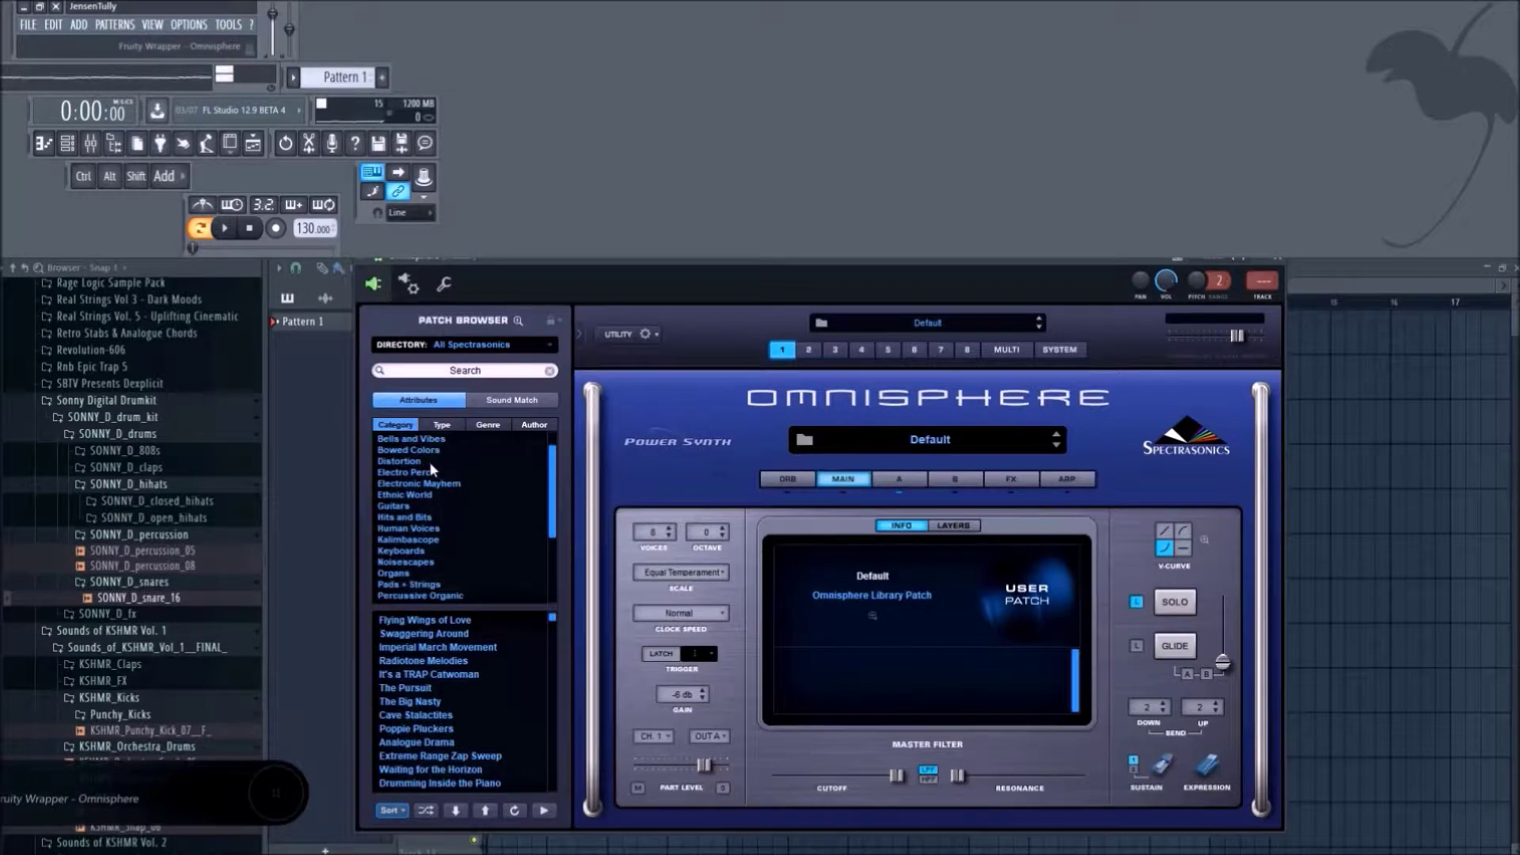
scroll(420, 480, up, 1)
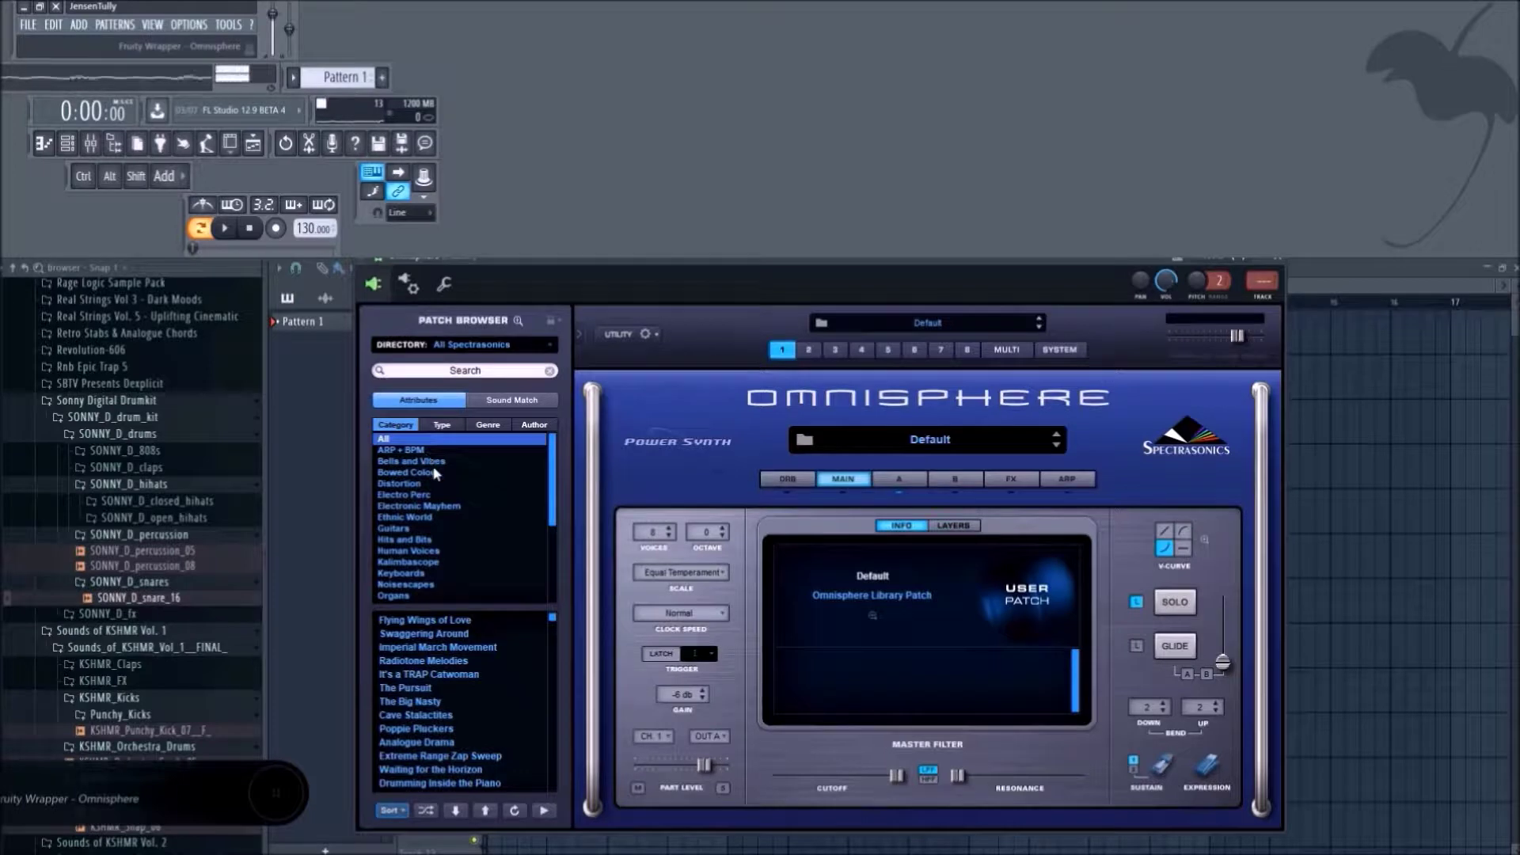
Check the Bowed Colors category in Omnisphere's patch browser, and filter the patches to Organs.
click(436, 464)
click(429, 473)
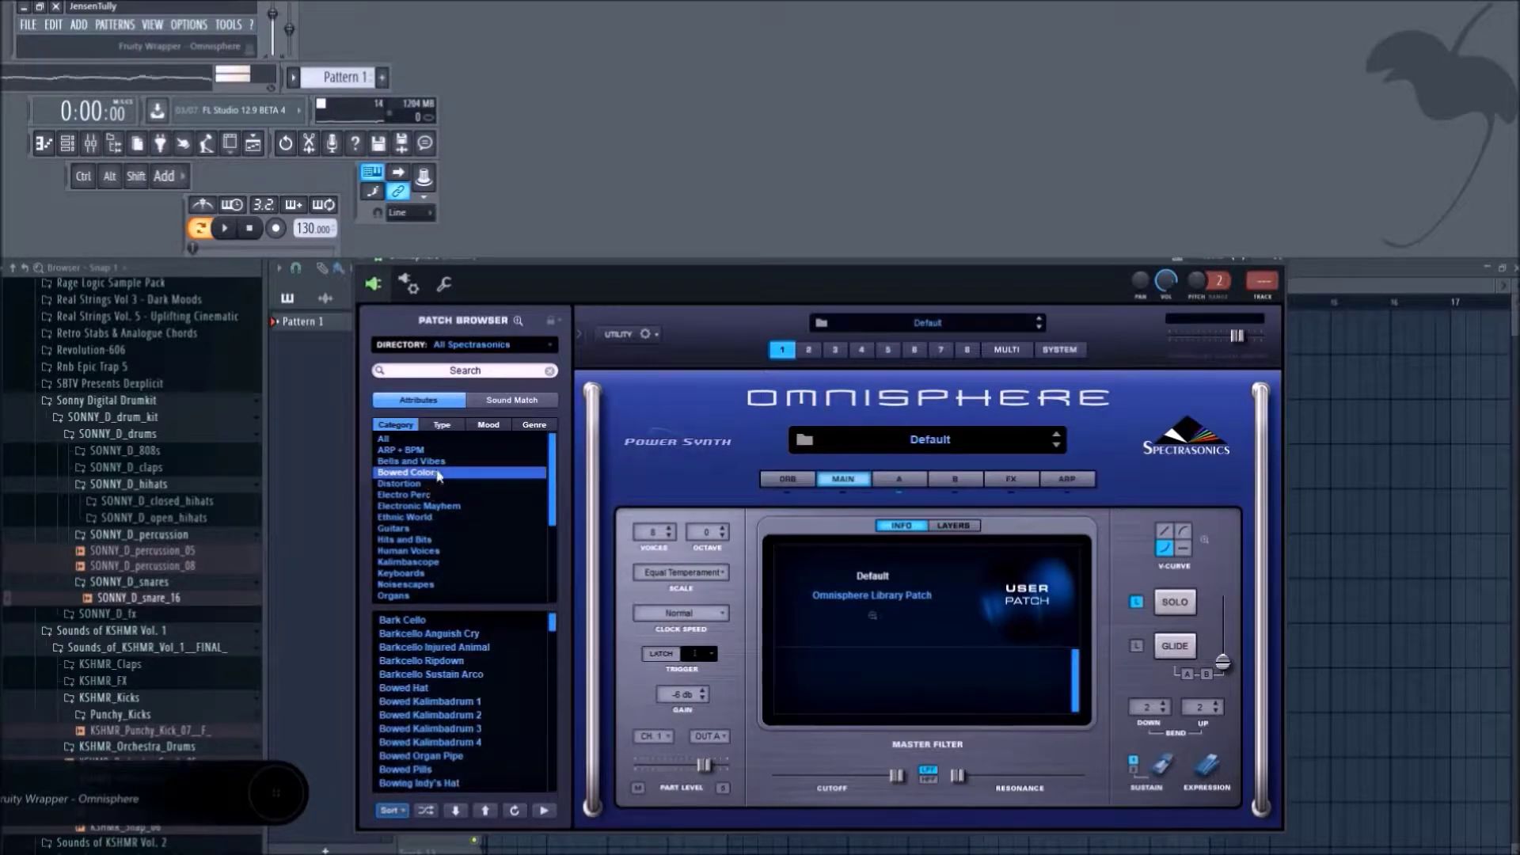
scroll(438, 507, down, 2)
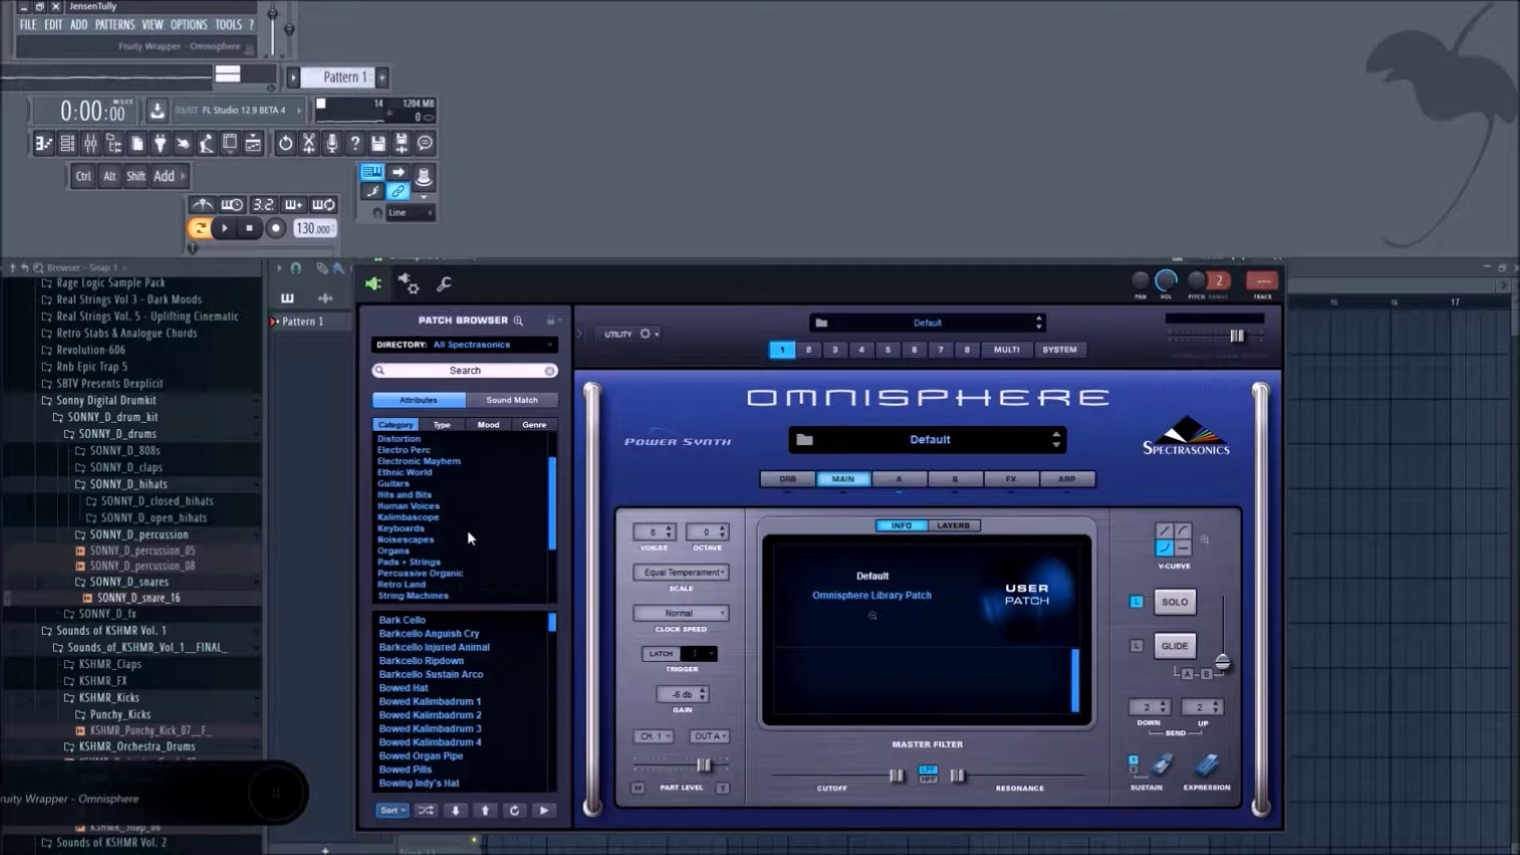
click(433, 562)
click(417, 552)
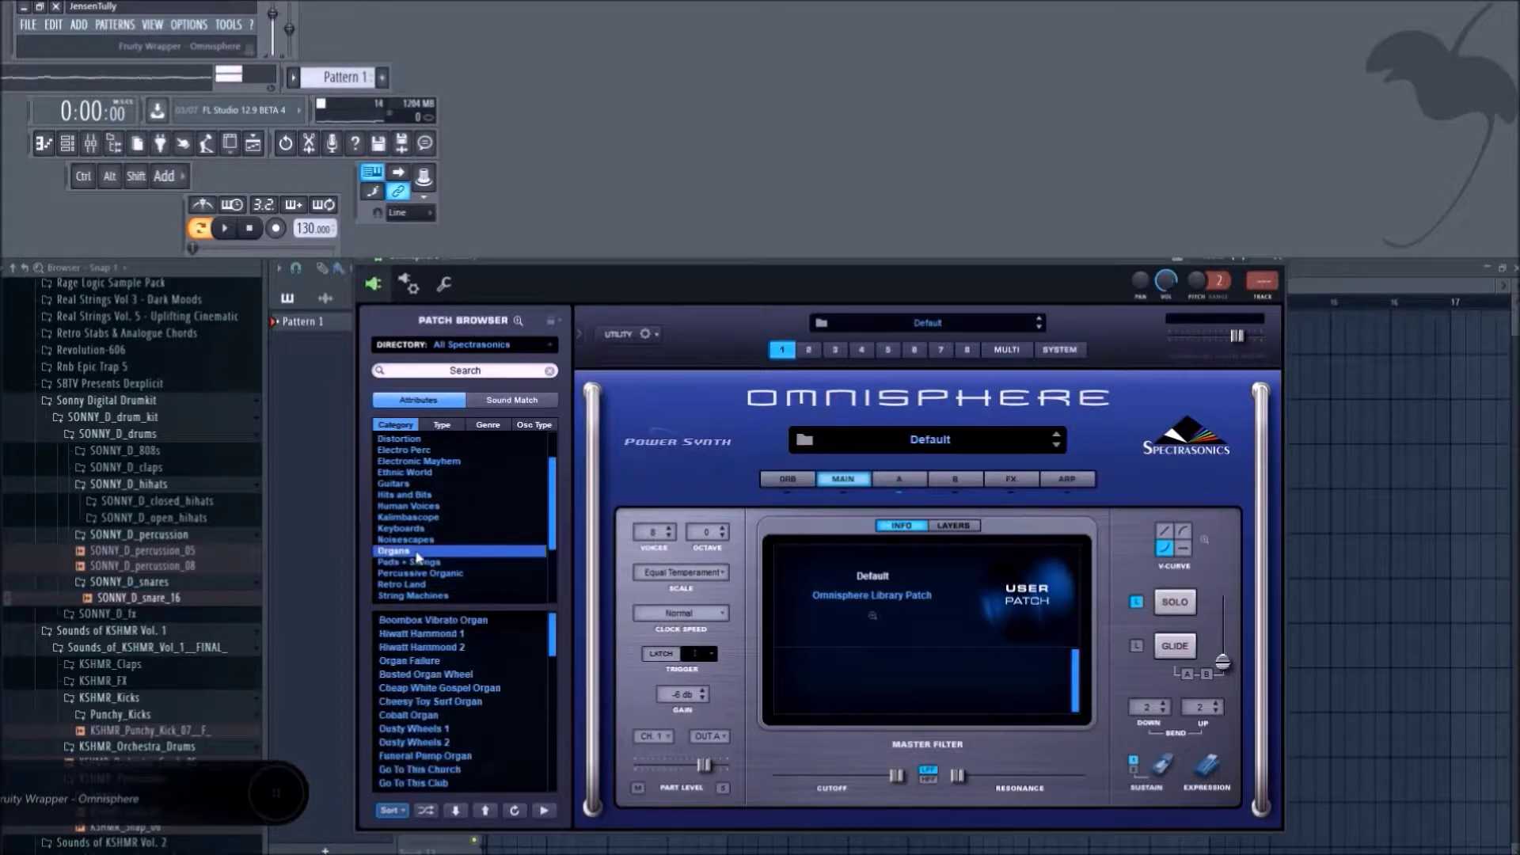
scroll(450, 738, down, 5)
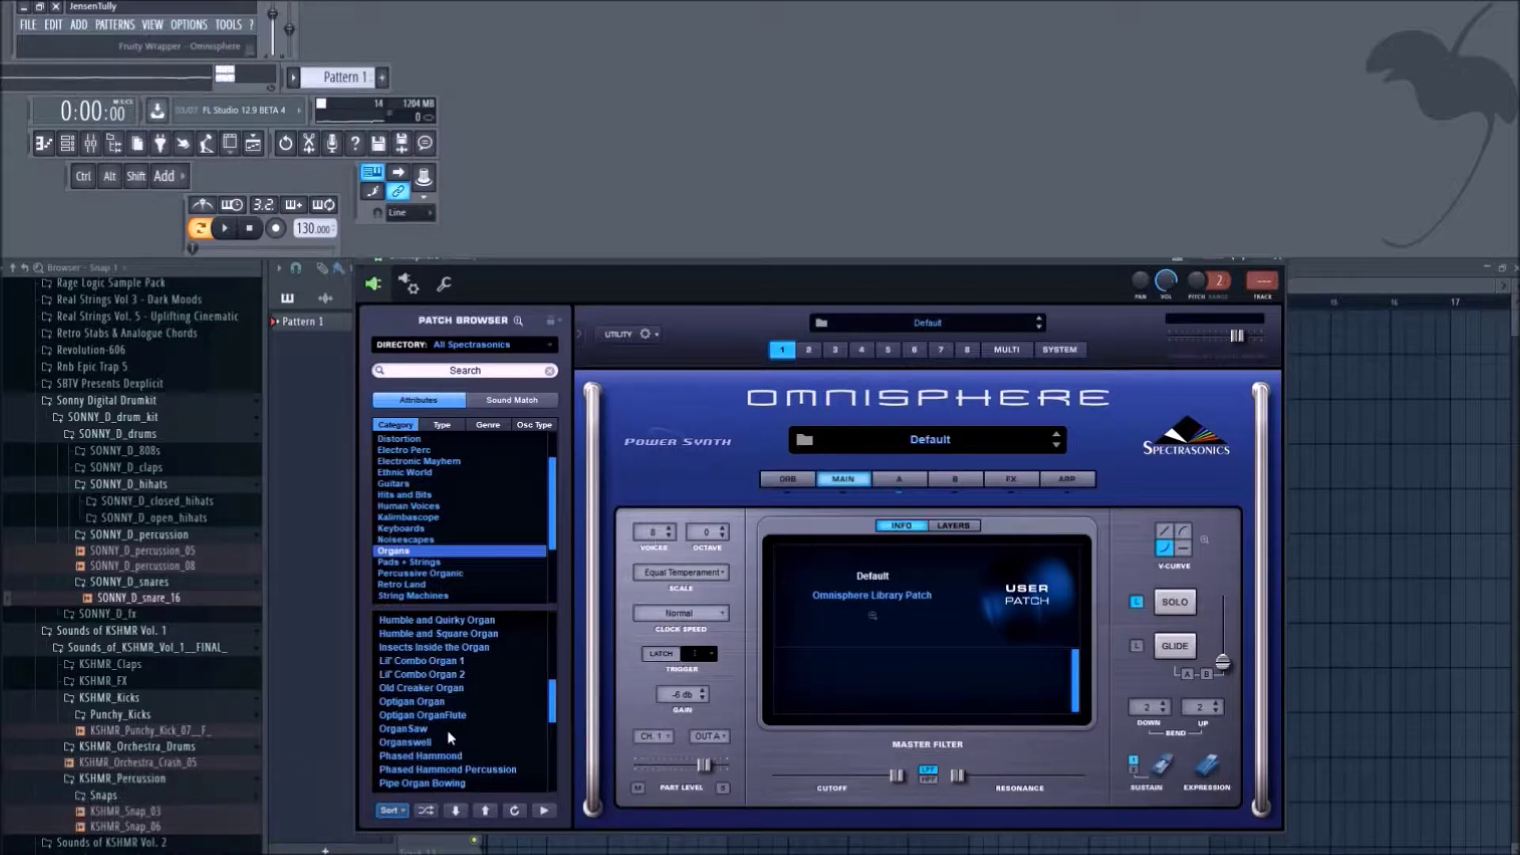
Set the project tempo to 143 BPM and bring up the channel rack over the synth window.
scroll(305, 227, up, 3)
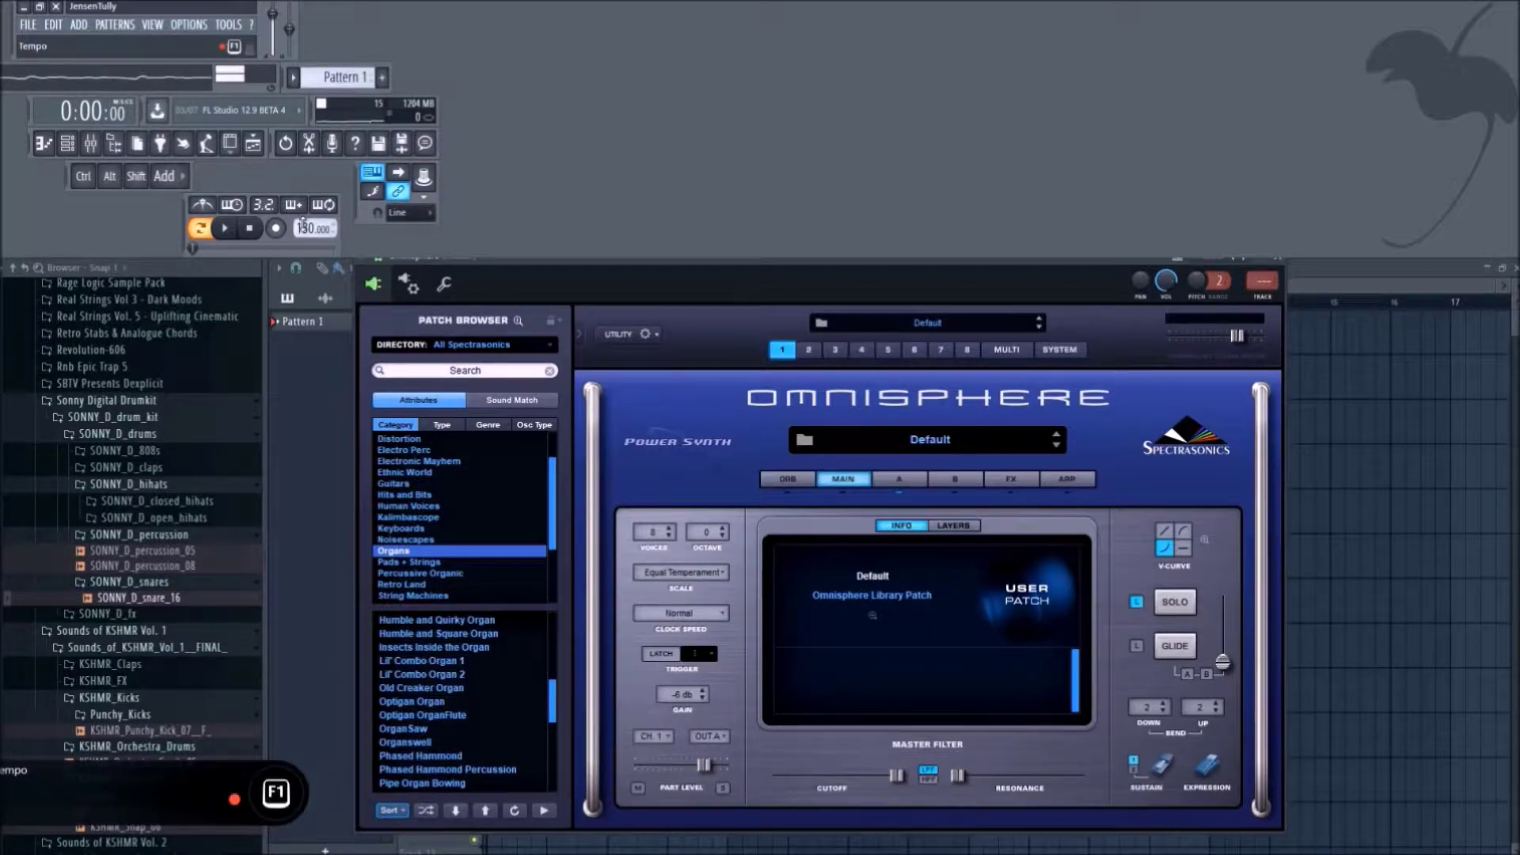
scroll(304, 228, up, 1)
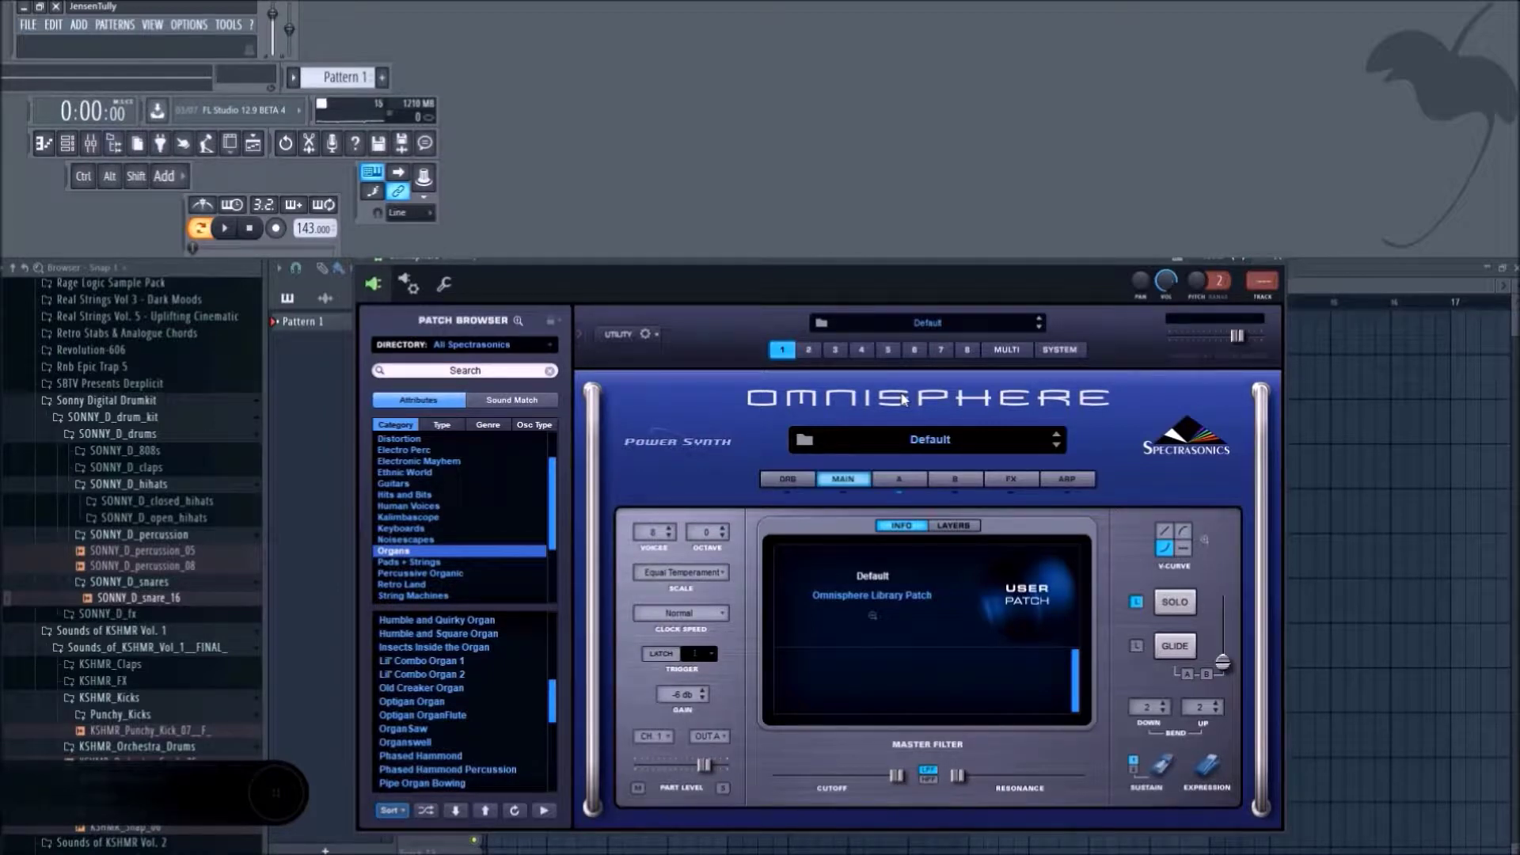
click(67, 142)
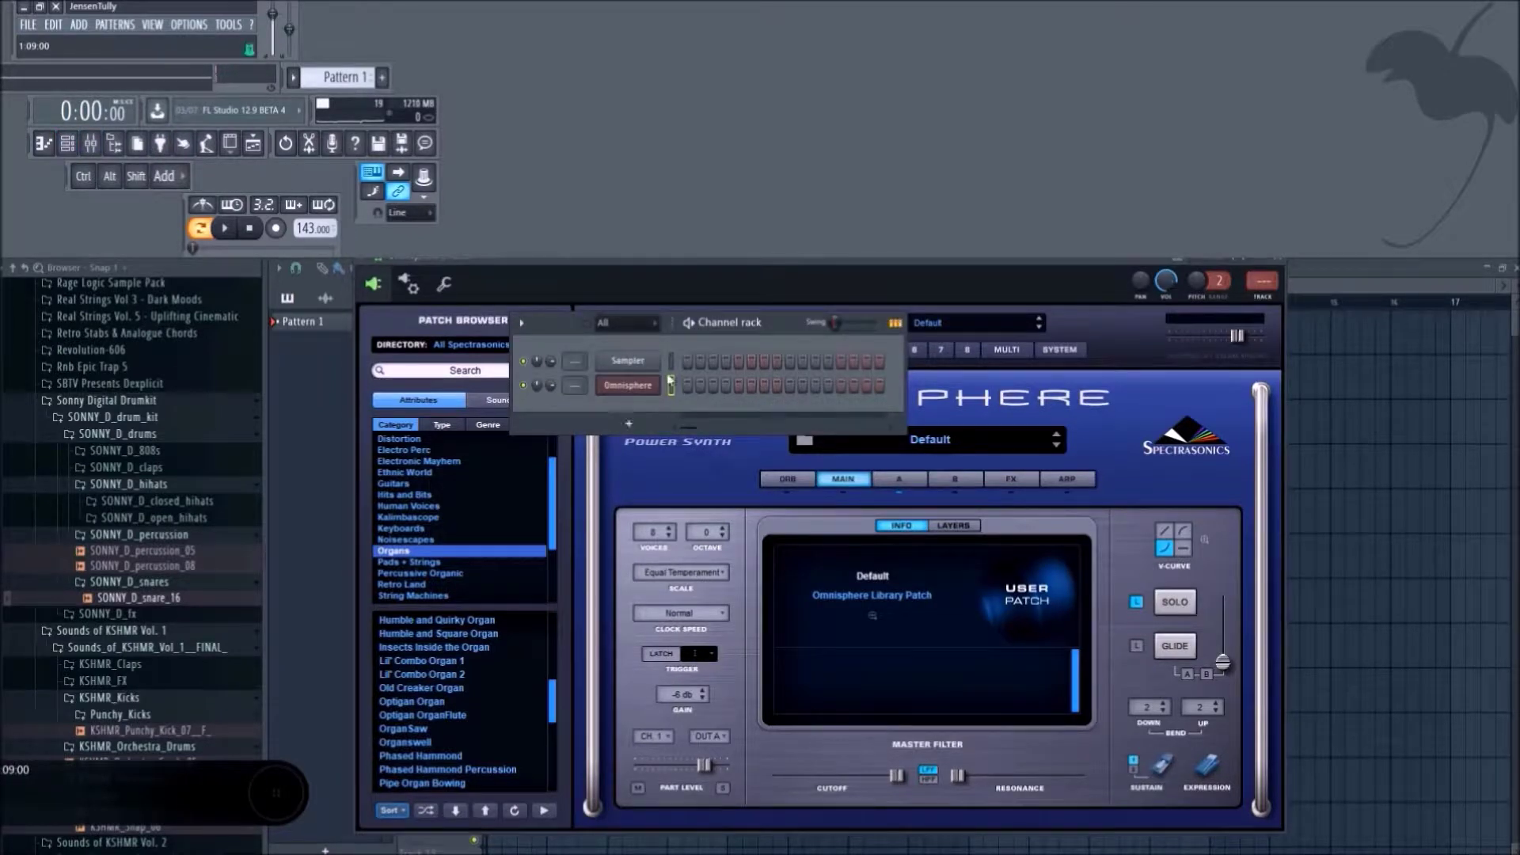
drag(796, 328, 850, 369)
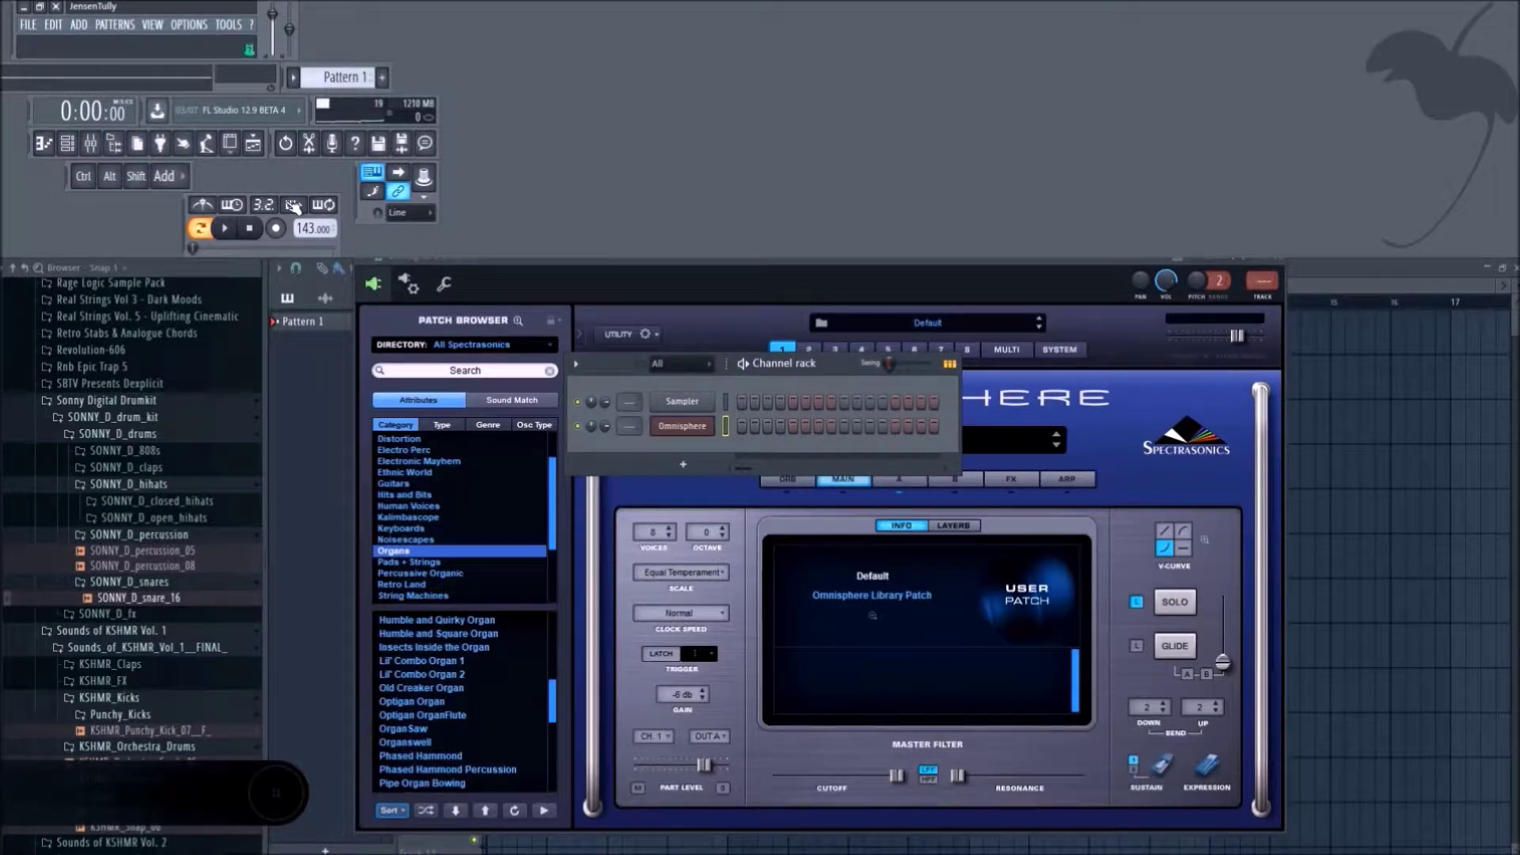
Load the Phased Hammond organ patch in Omnisphere and lower its master filter cutoff.
scroll(448, 628, down, 2)
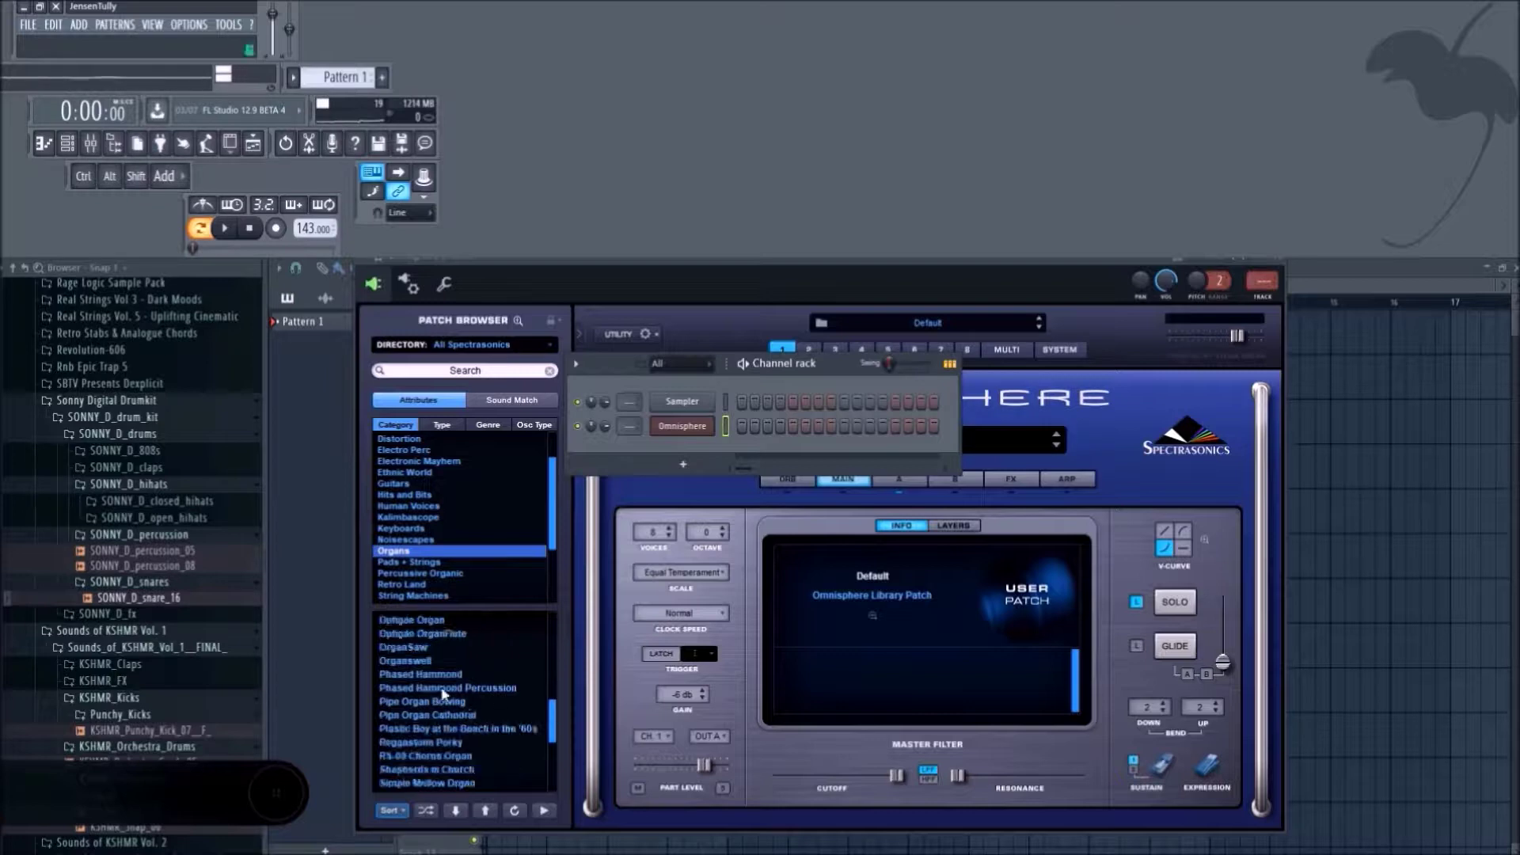
click(437, 675)
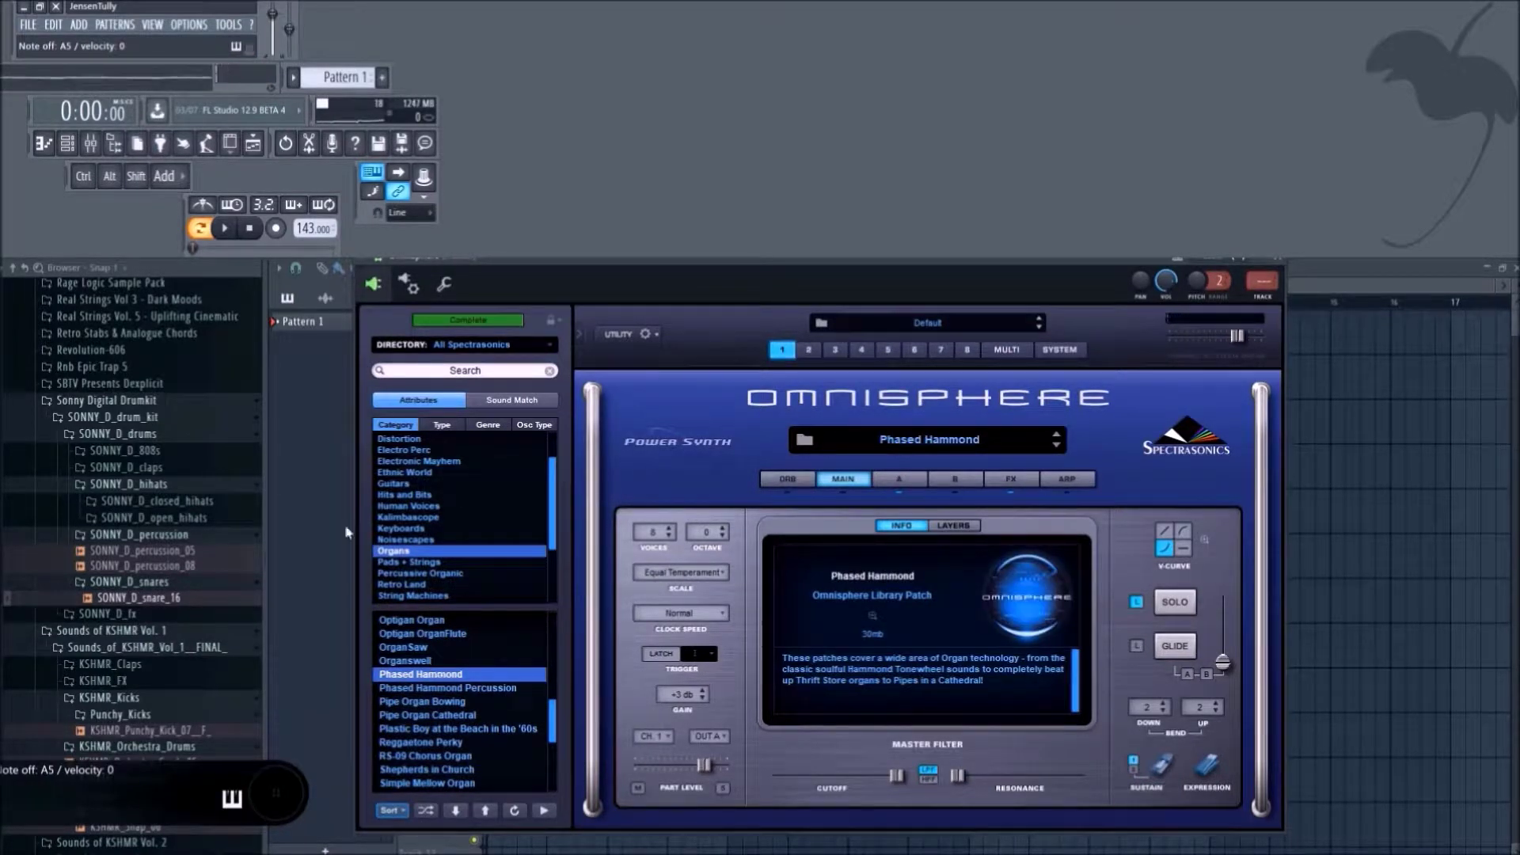
scroll(479, 722, down, 1)
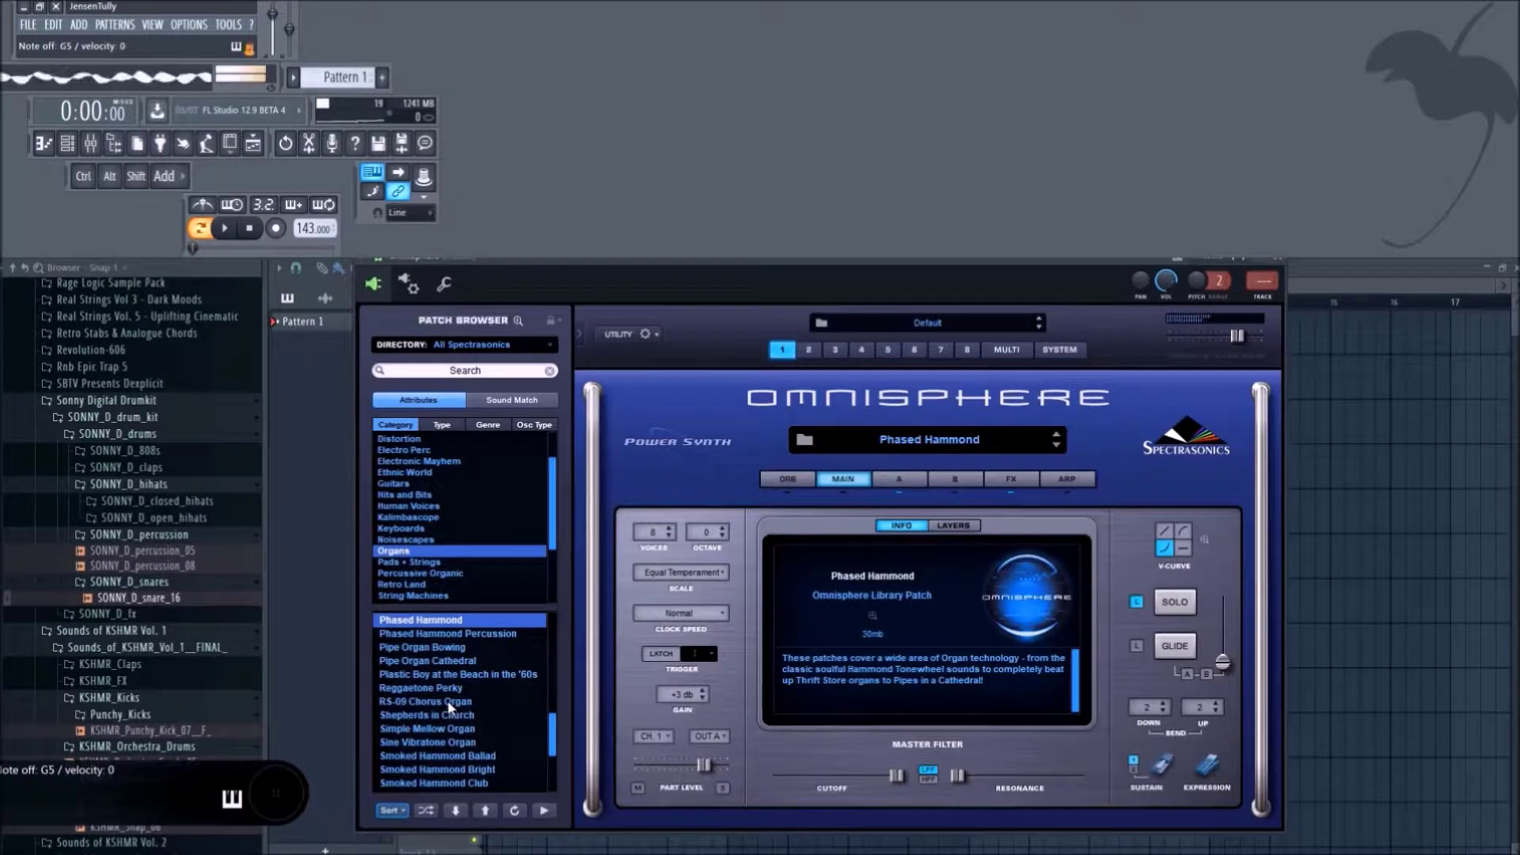
drag(896, 777, 803, 783)
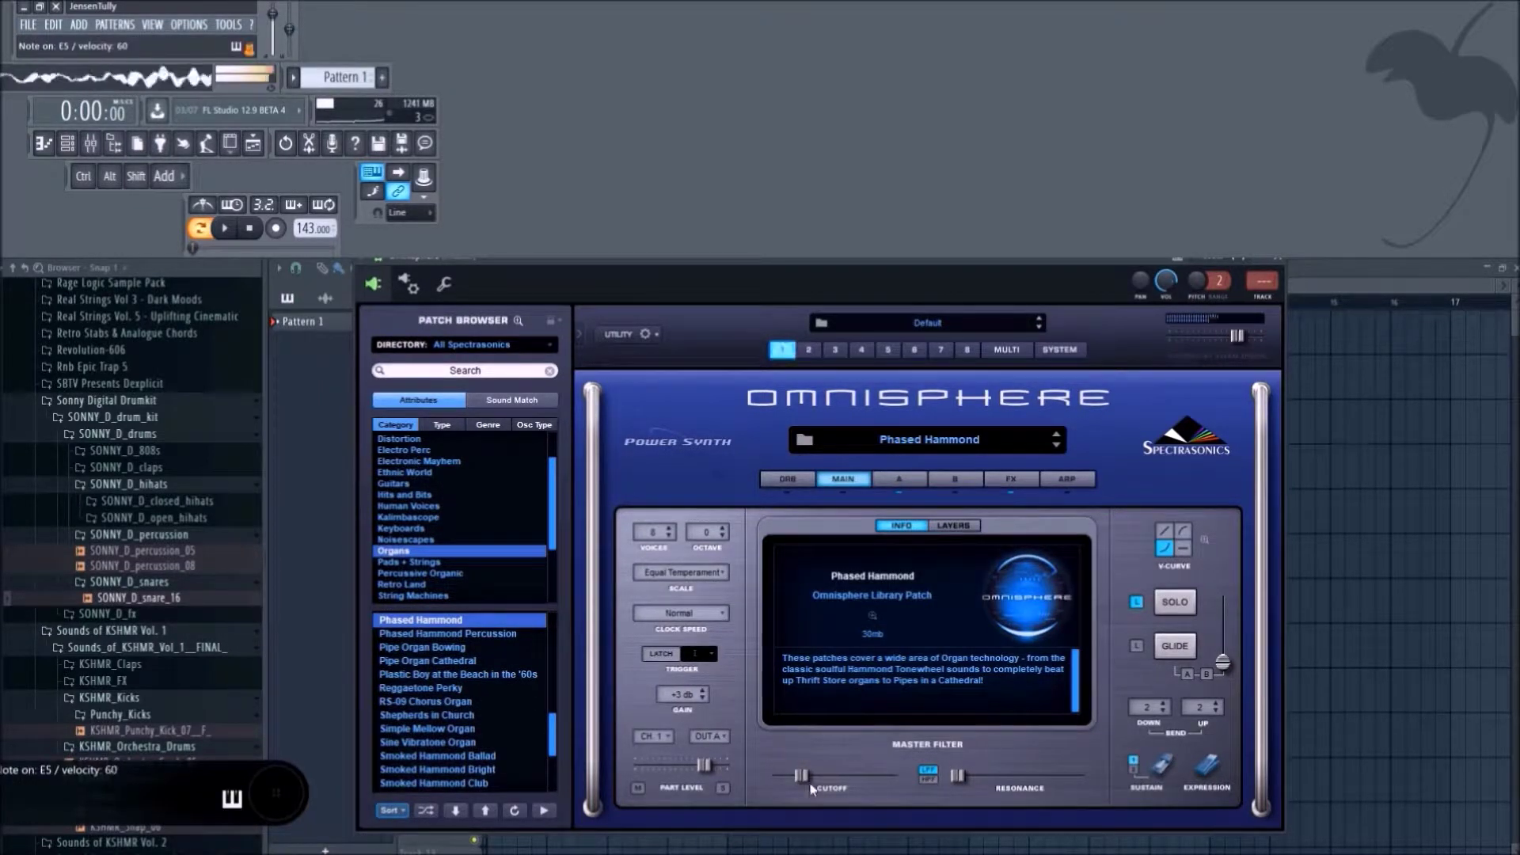
Set Omnisphere's master tuning to 444 Hz in its system settings and close the synth window.
click(1061, 350)
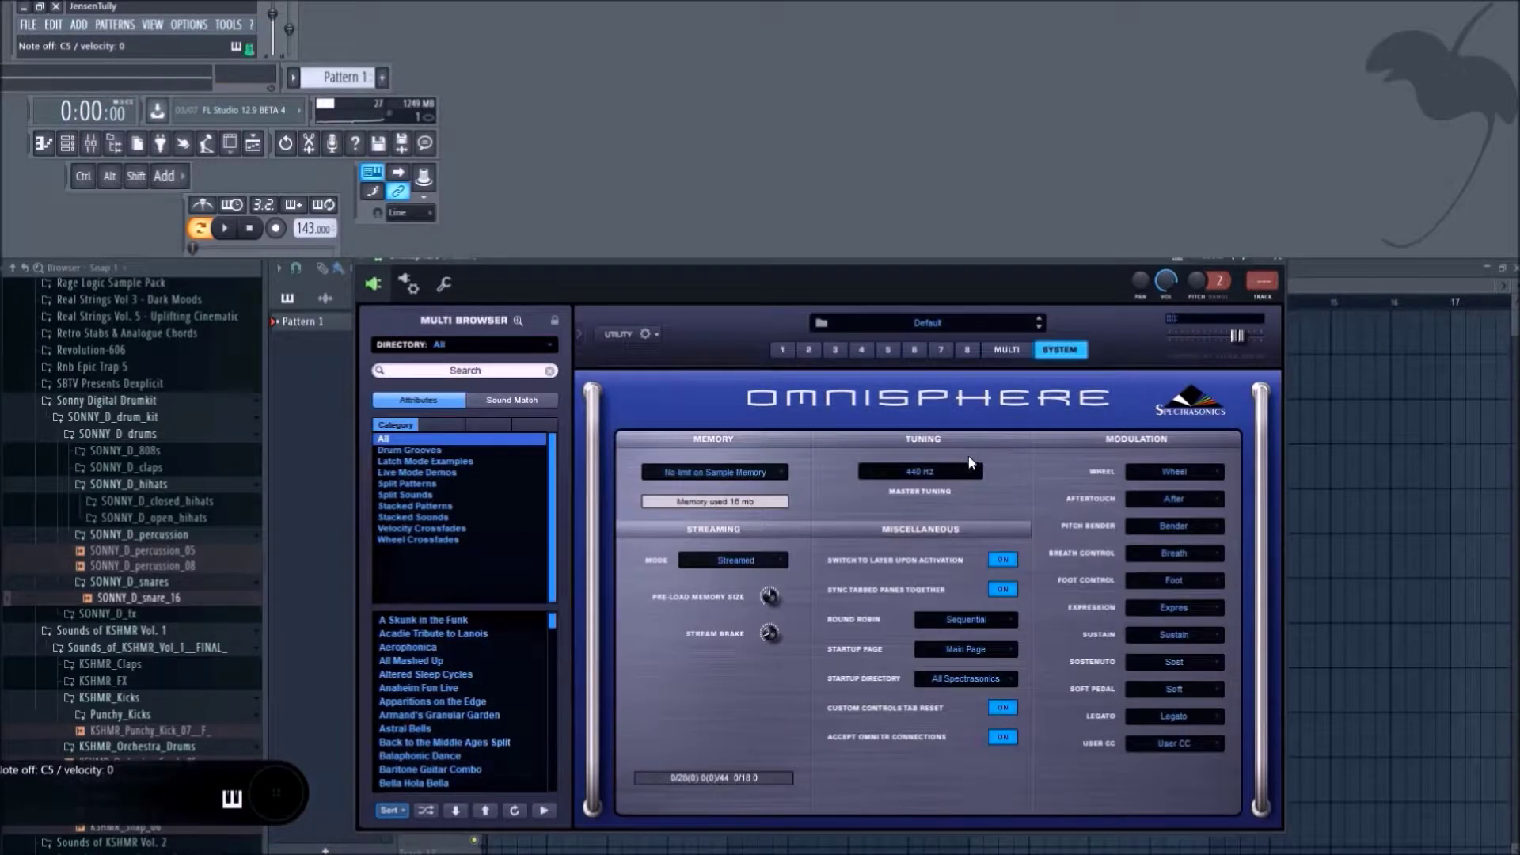
click(932, 474)
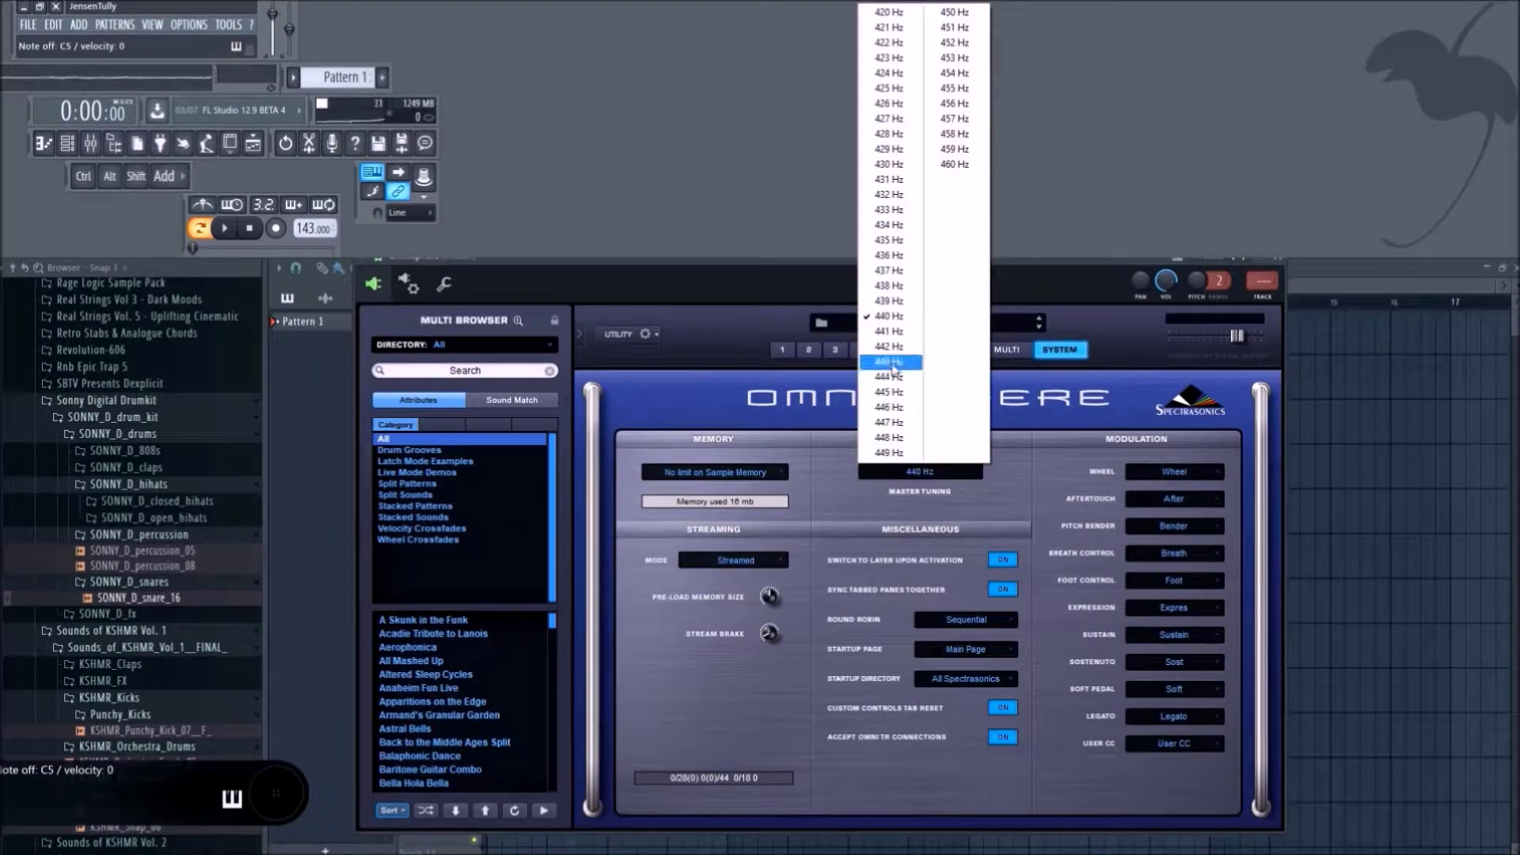
click(893, 394)
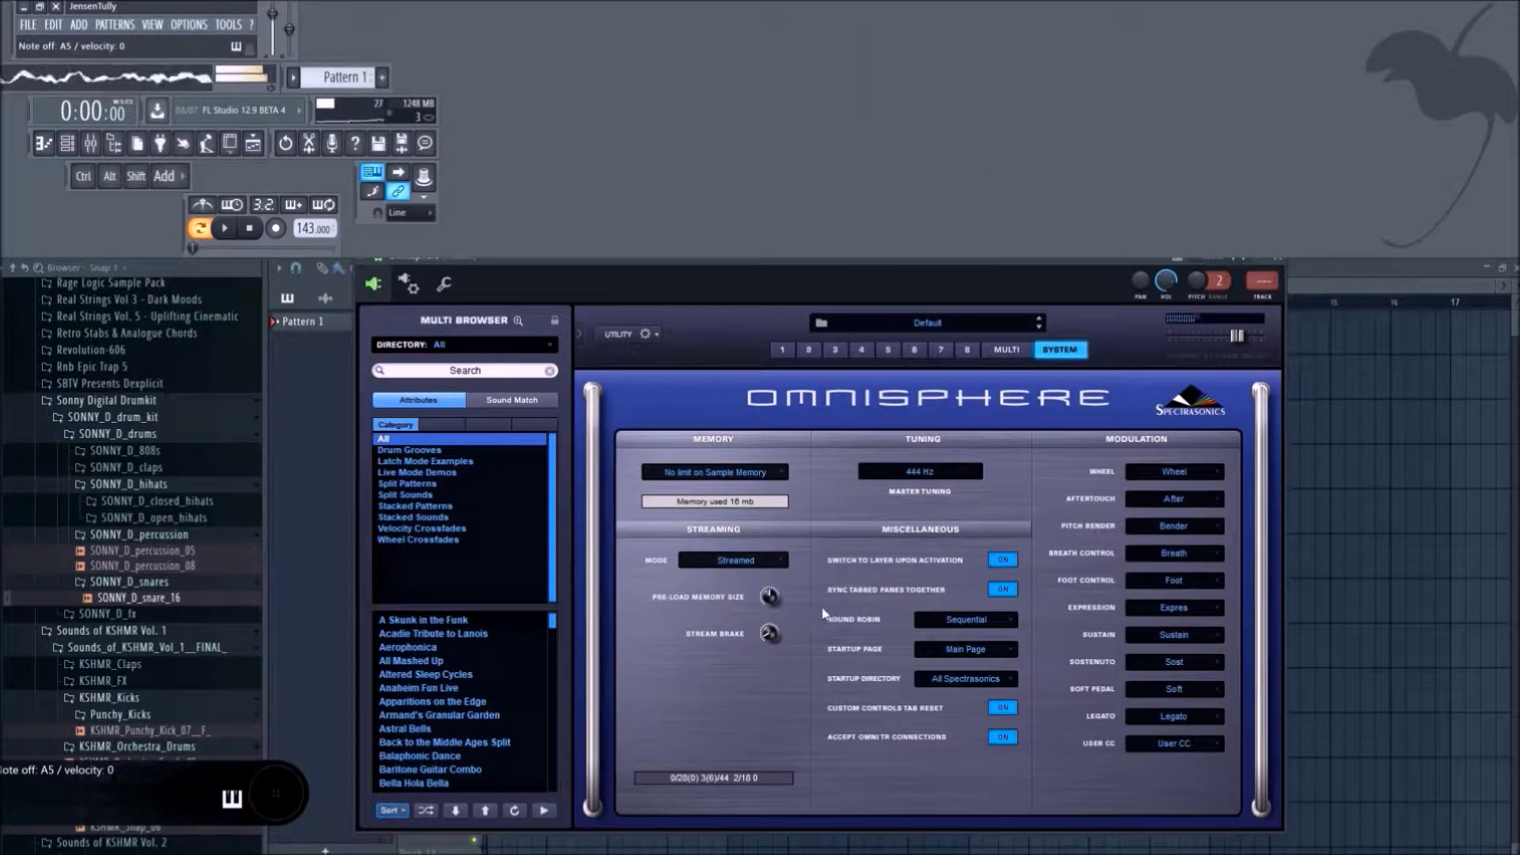
click(1281, 261)
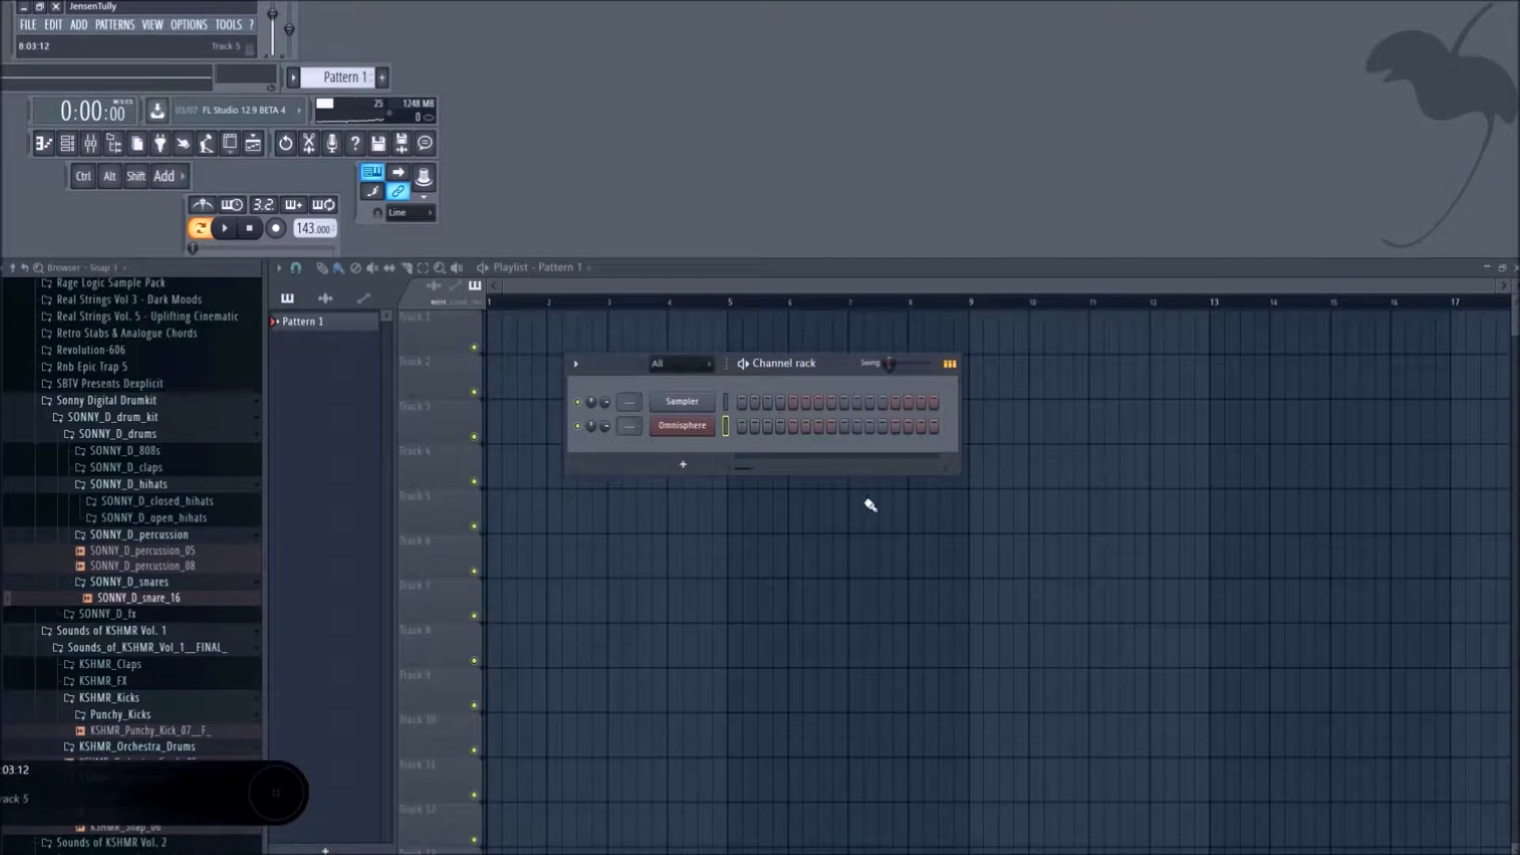
Open the piano roll for the Omnisphere channel and place a chord of C5, E5 and B5 at the start of bar 1.
right_click(705, 427)
click(727, 426)
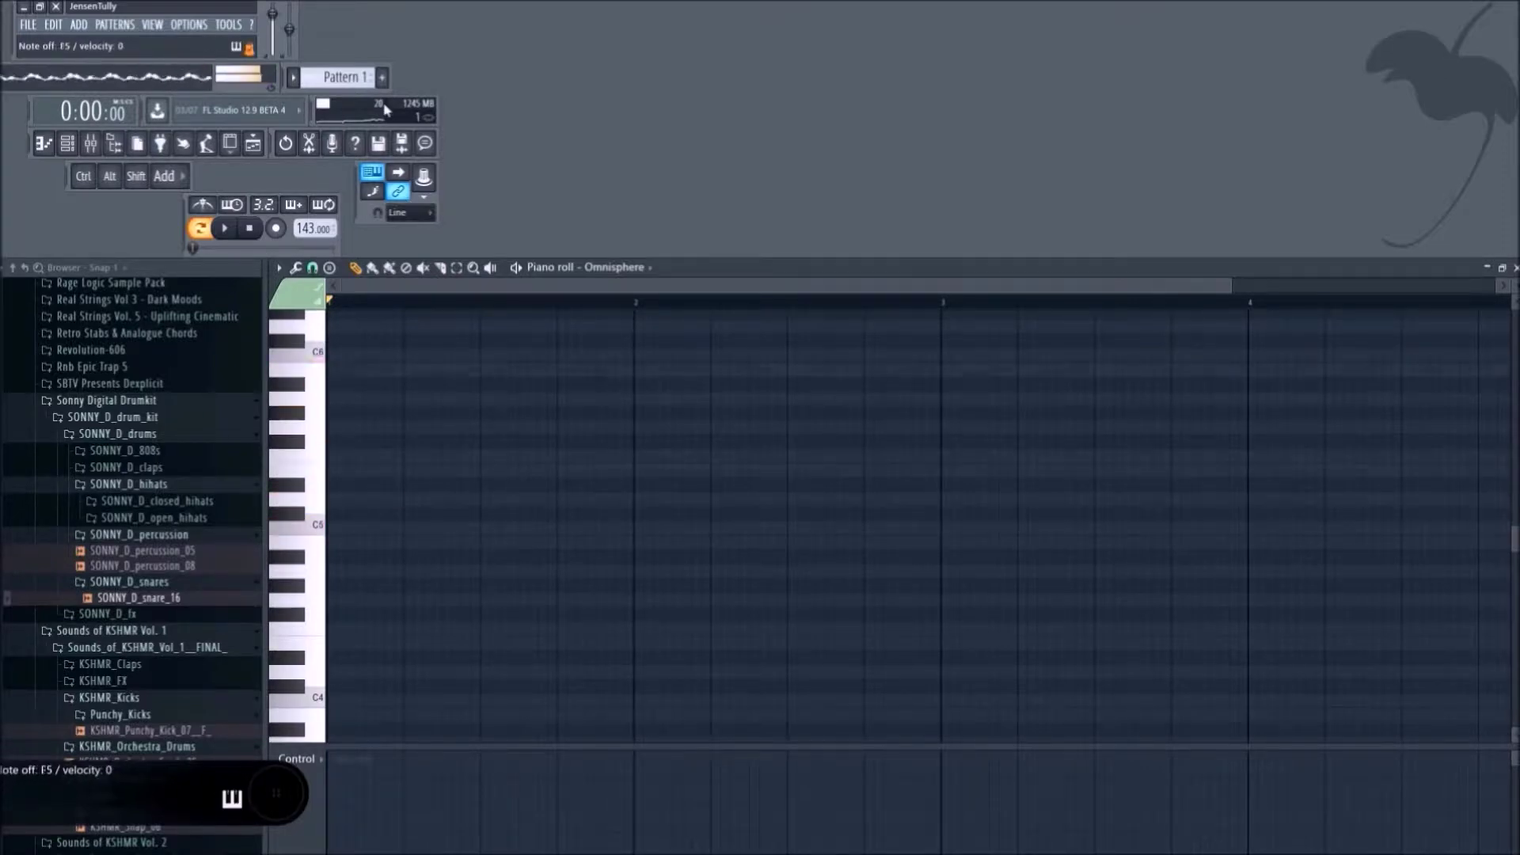
click(368, 528)
drag(368, 529, 333, 528)
click(339, 471)
click(341, 369)
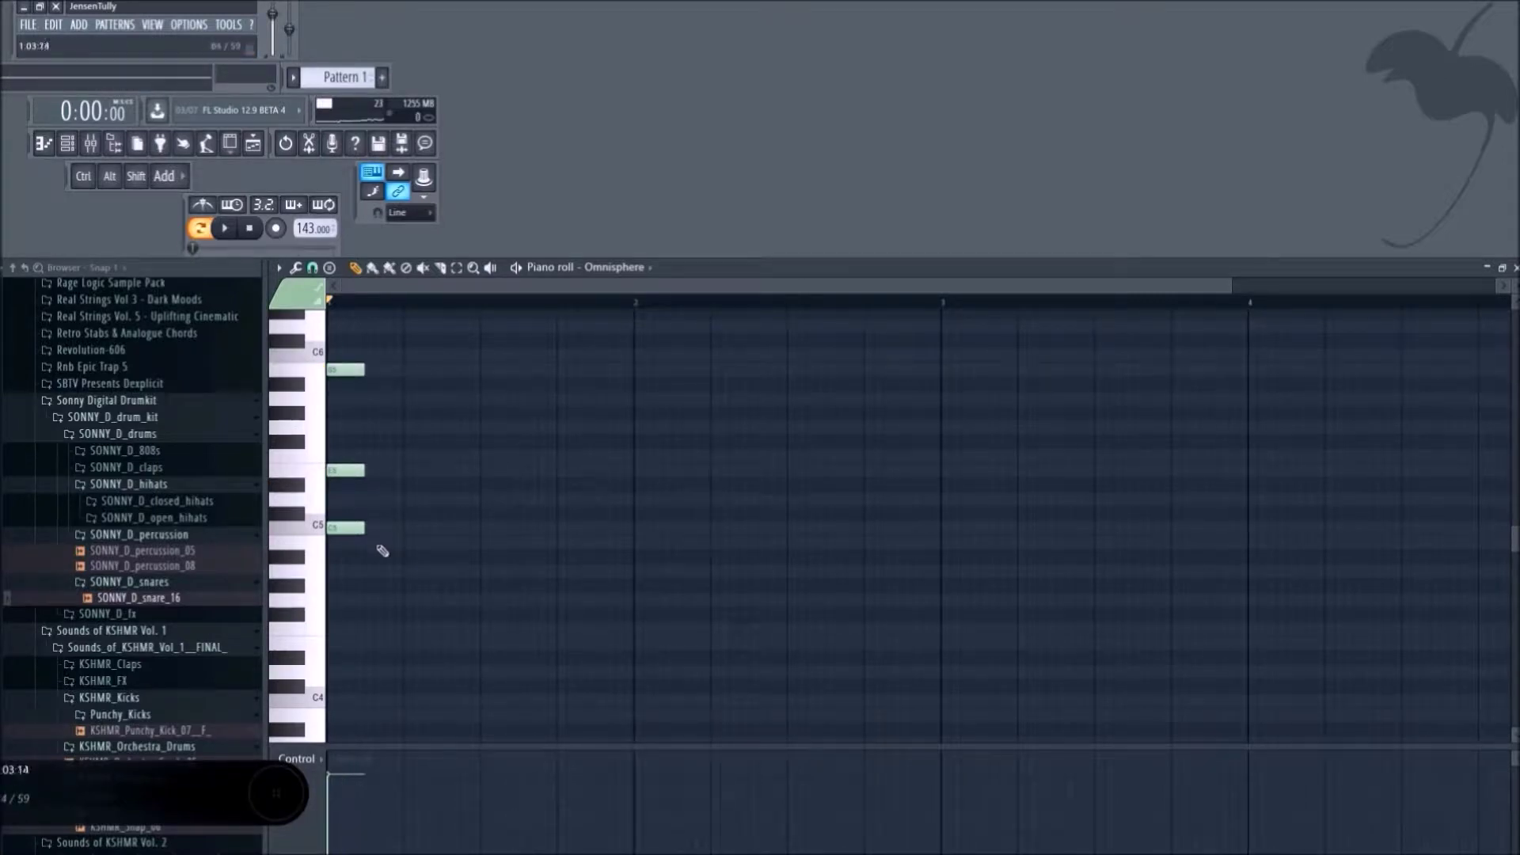
Lengthen all three chord notes to fill bars 1 and 2, playing the chord back to check it.
drag(560, 644, 638, 372)
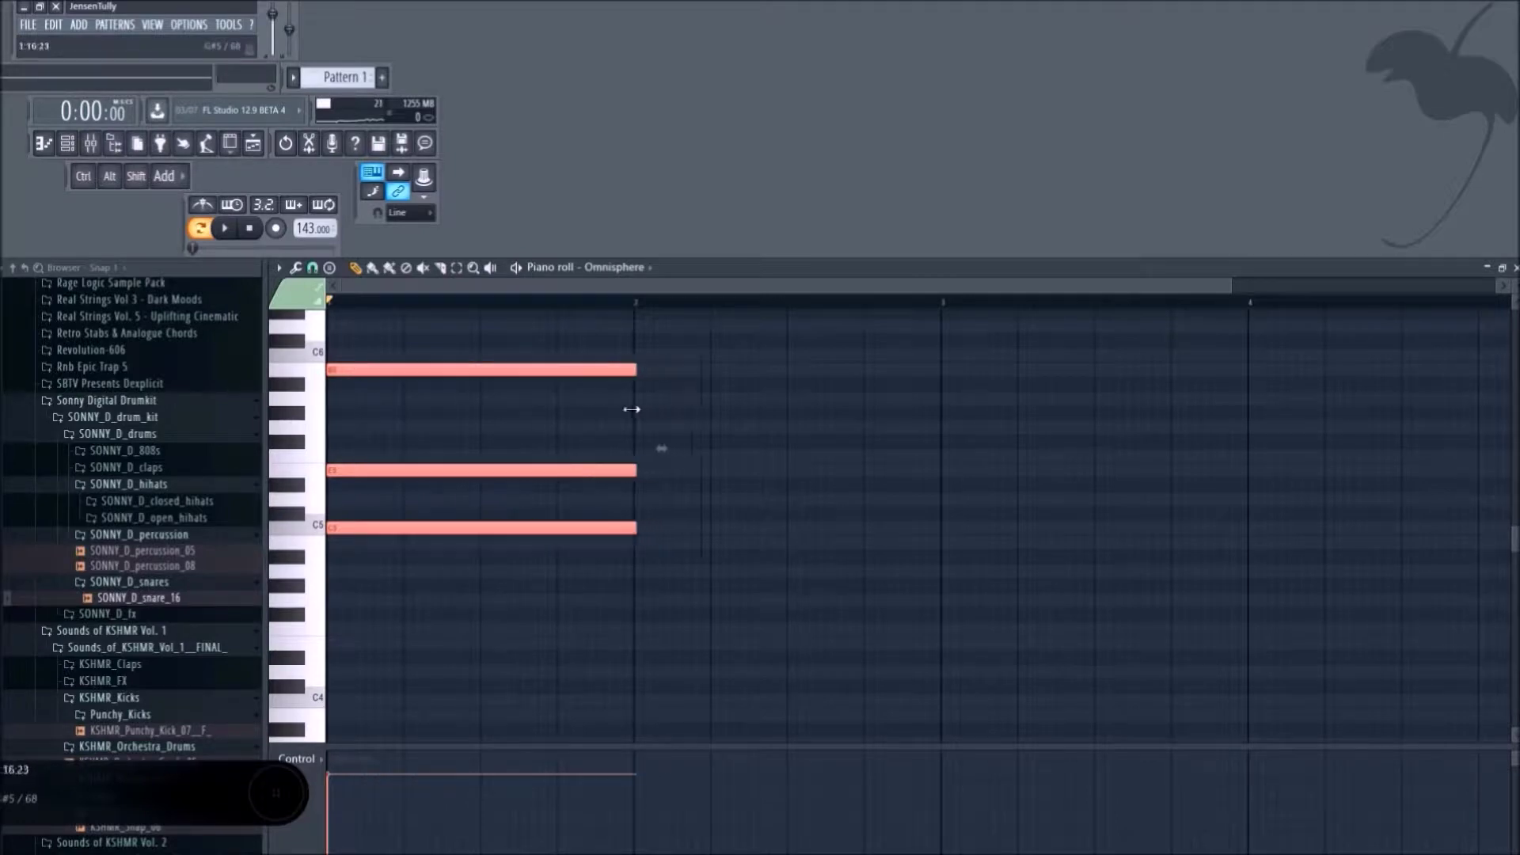
key(space)
scroll(725, 607, down, 2)
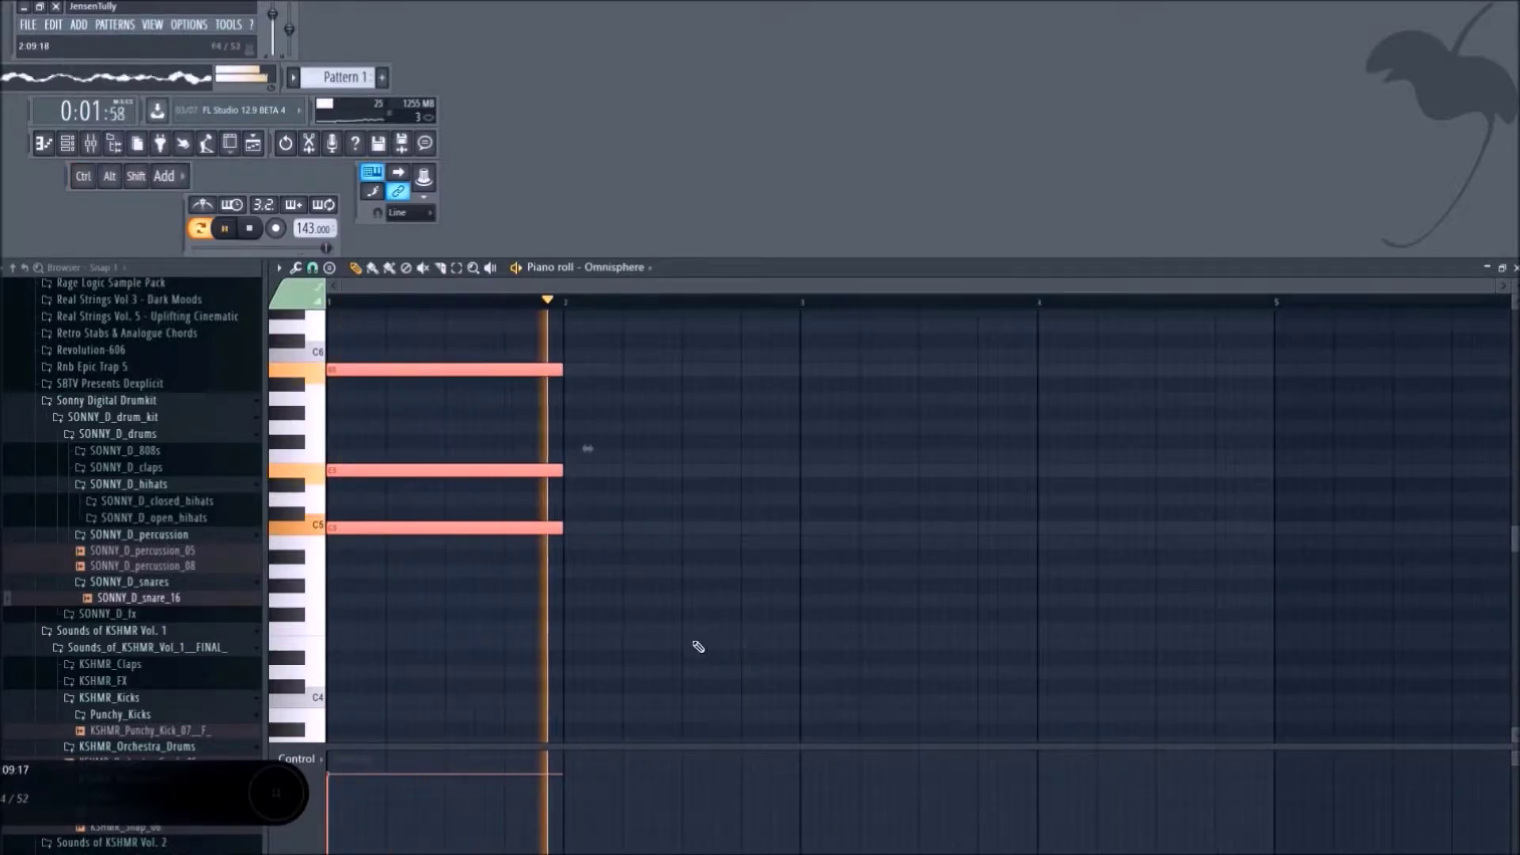
key(space)
drag(478, 671, 723, 330)
drag(563, 369, 799, 430)
key(space)
key(space)
scroll(812, 640, down, 2)
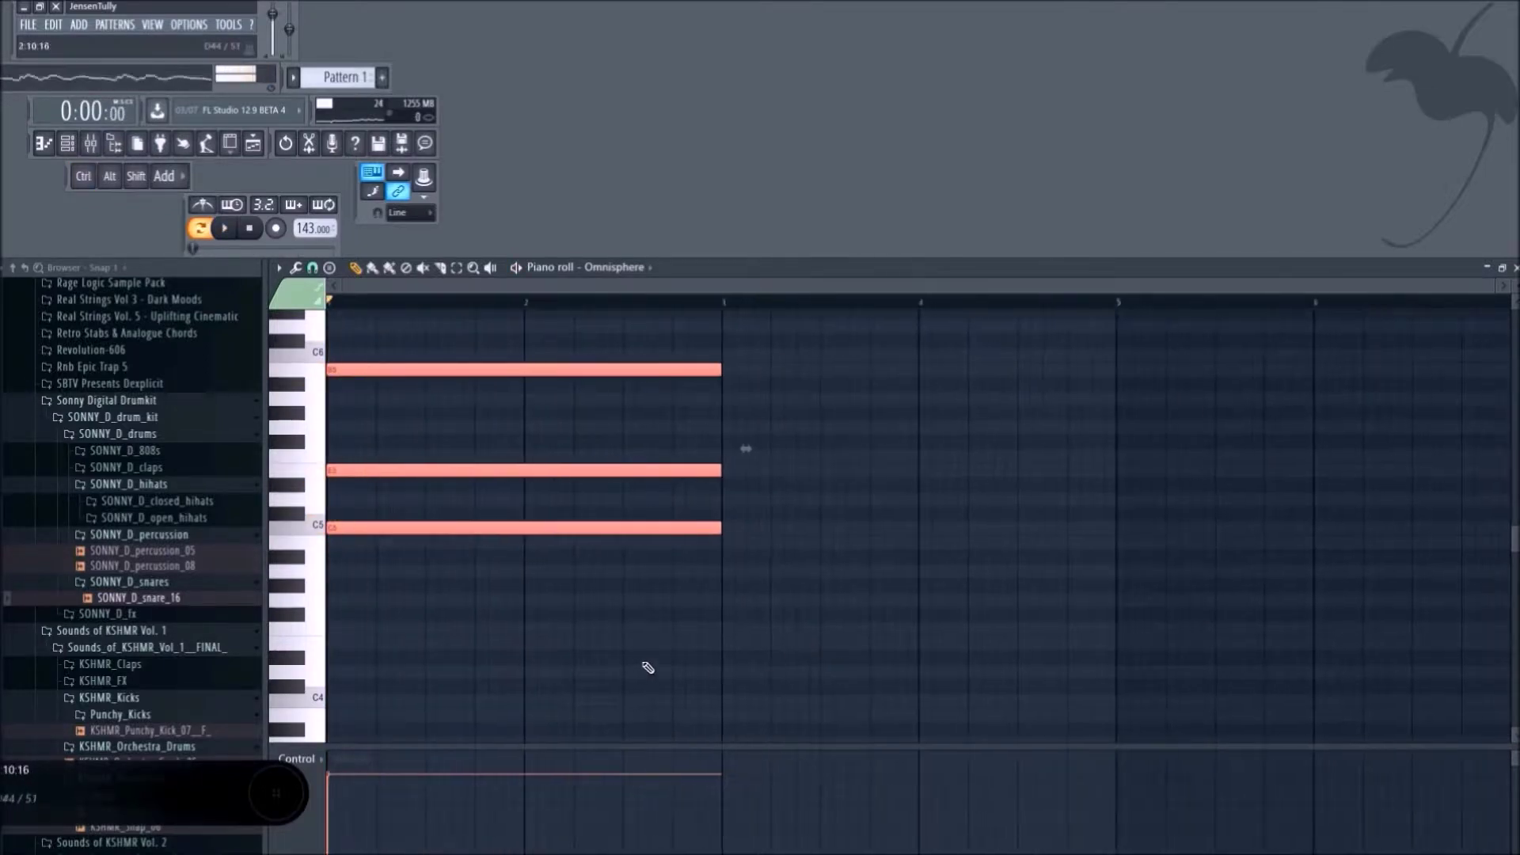
Duplicate the chord into bars 3 and 4 and transpose the copy up one semitone to C#5, F5 and C6.
scroll(657, 671, up, 1)
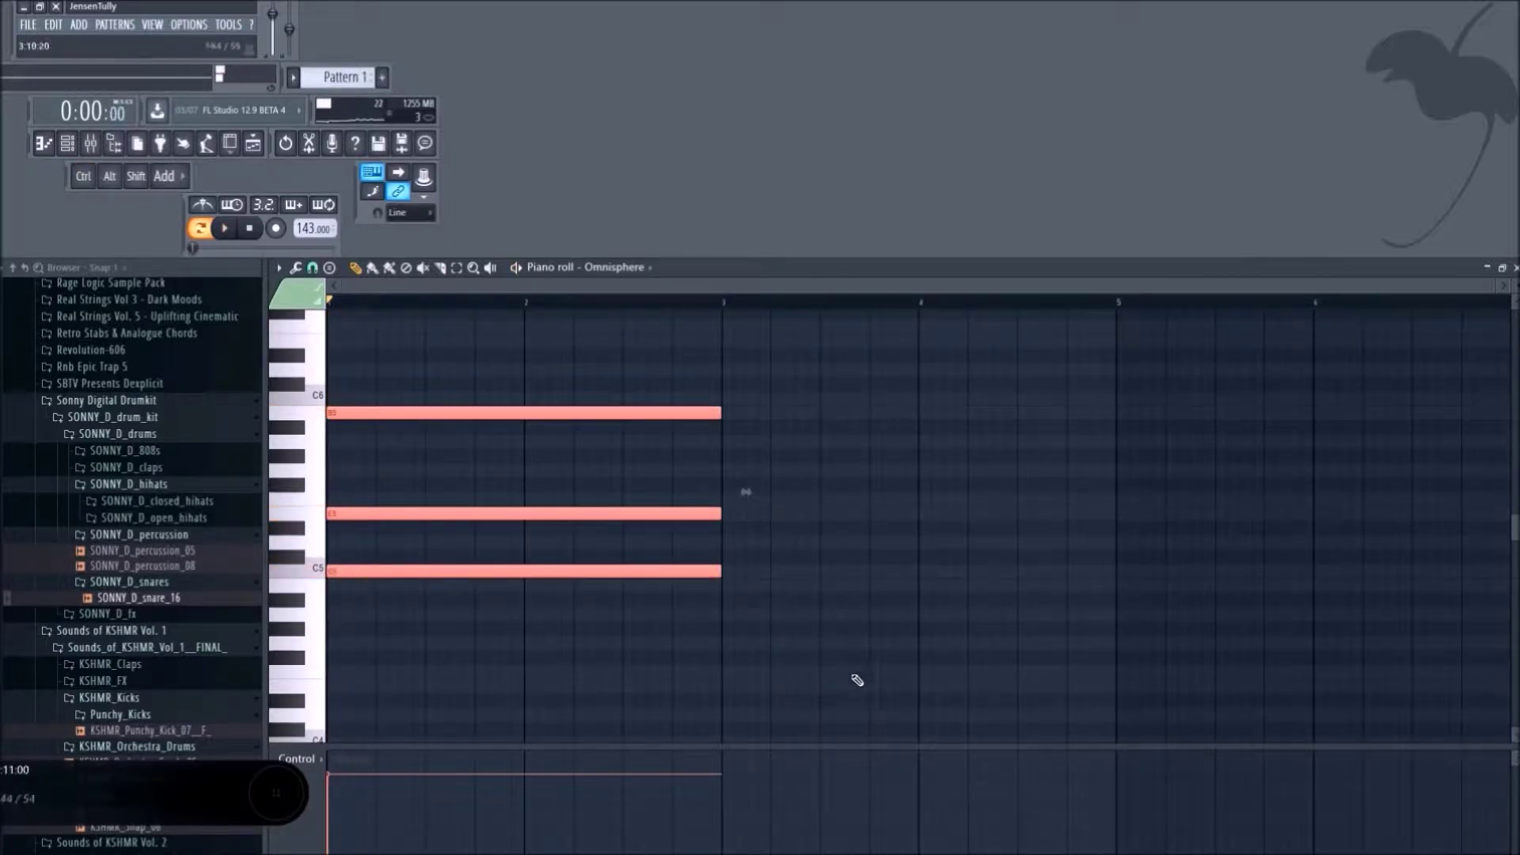
click(840, 641)
drag(853, 677, 646, 411)
click(916, 651)
drag(935, 686, 1019, 388)
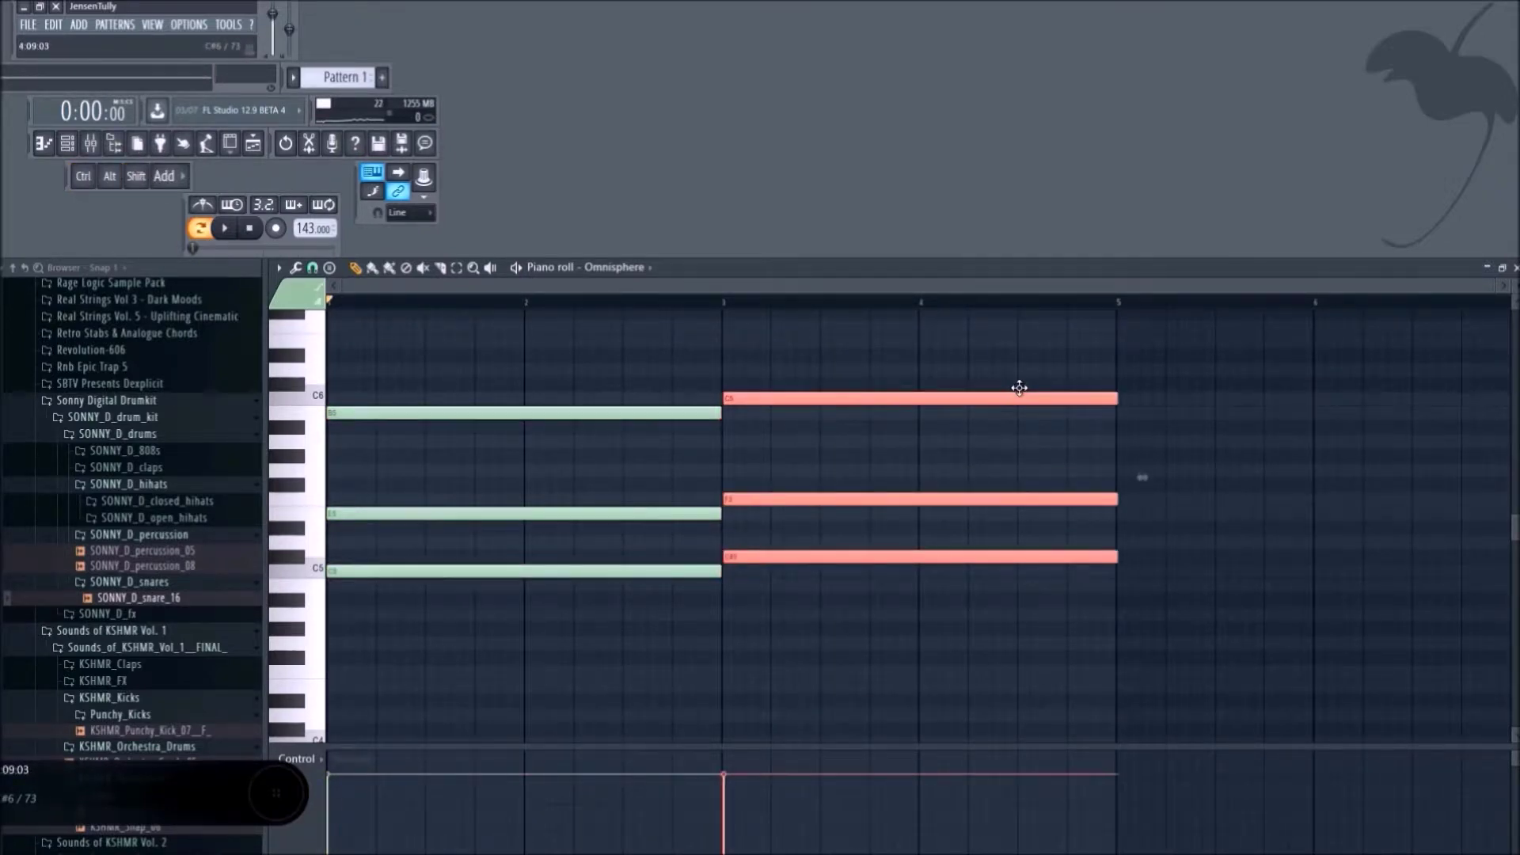
Add a two-bar E6 note on top of the second chord at bar 3 while playing the pattern back.
key(space)
click(761, 342)
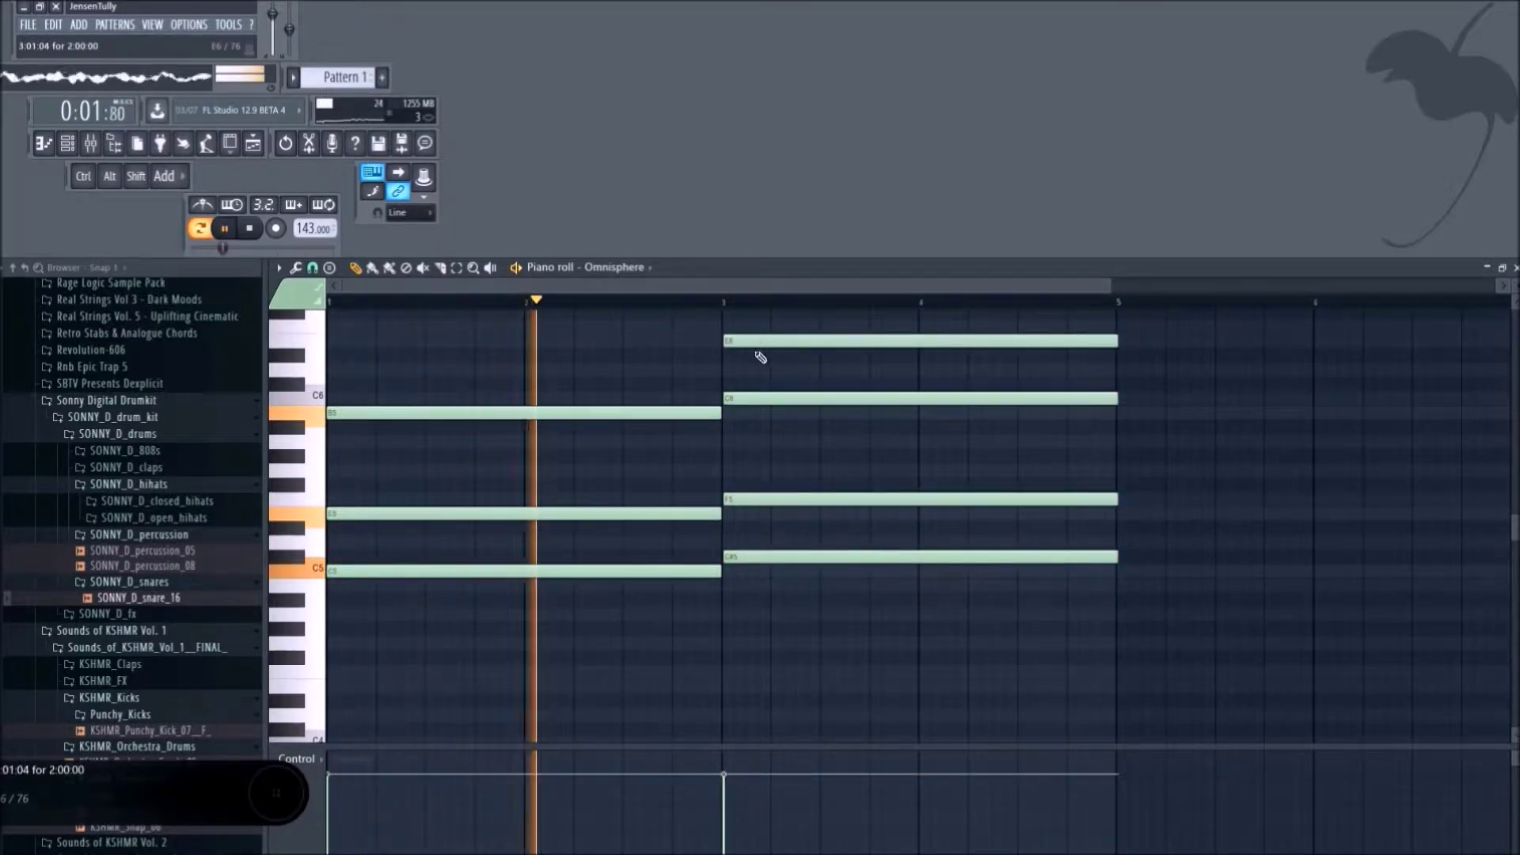
key(space)
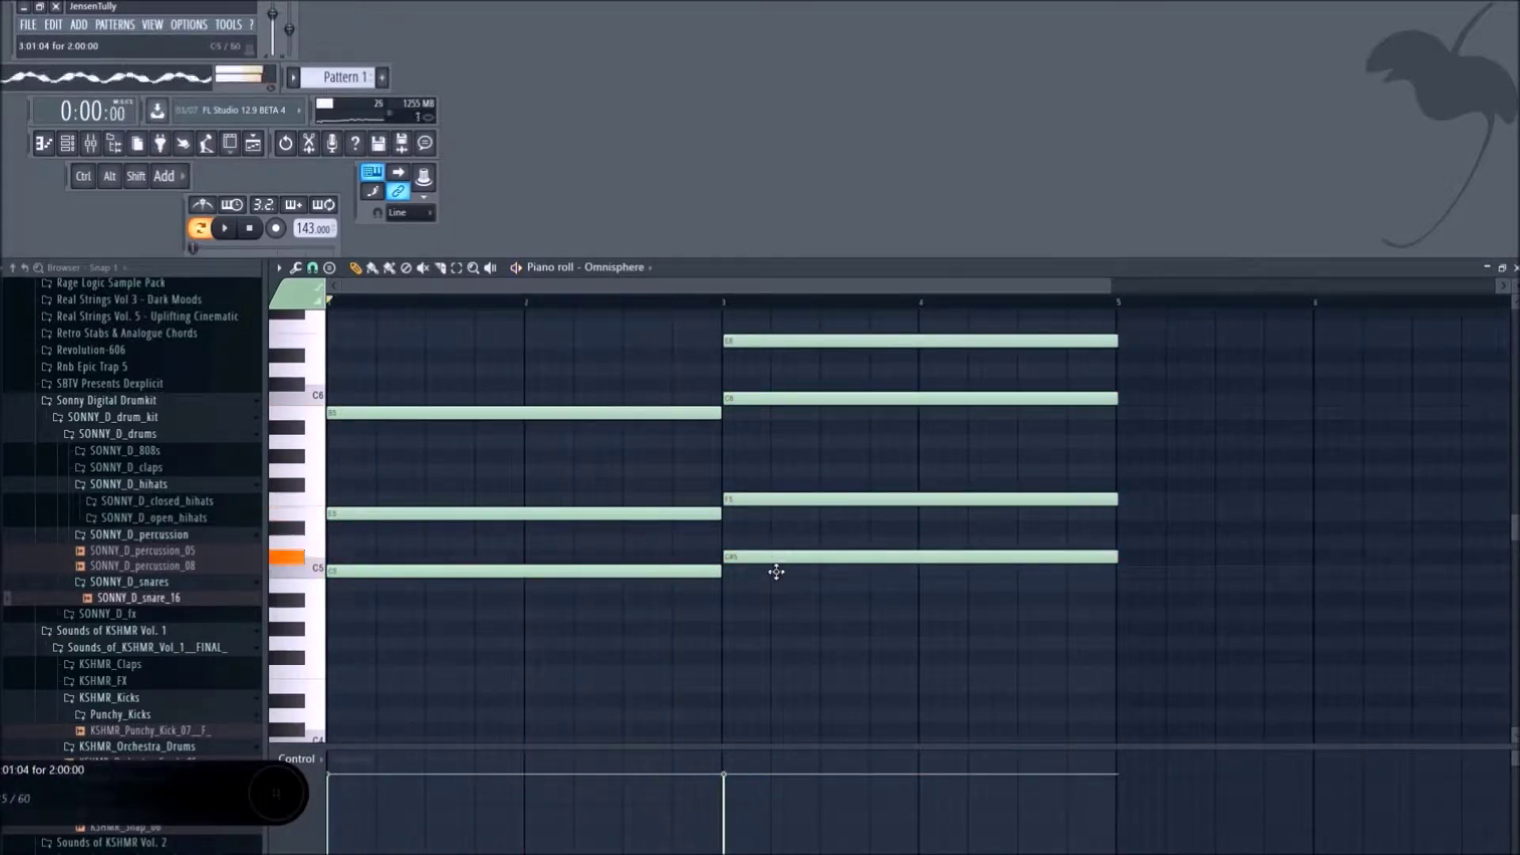
Lower the root note of the second chord at bar 3 to C5 and play the pattern back.
drag(776, 572, 764, 571)
key(space)
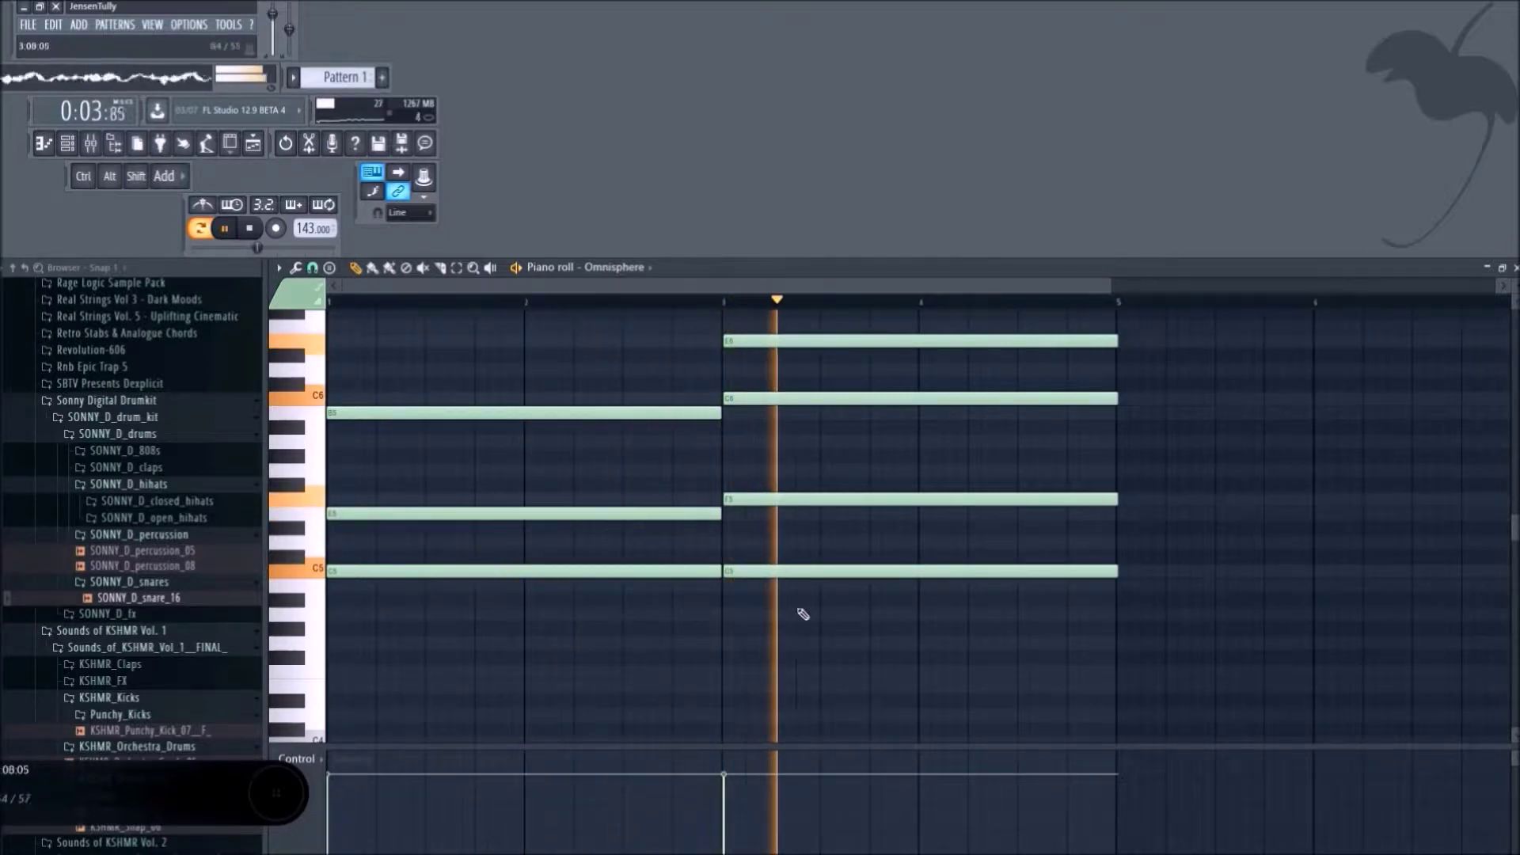
Select the second chord's four notes and, with snap at 1/6 step, align them exactly to the start of bar 3.
click(312, 268)
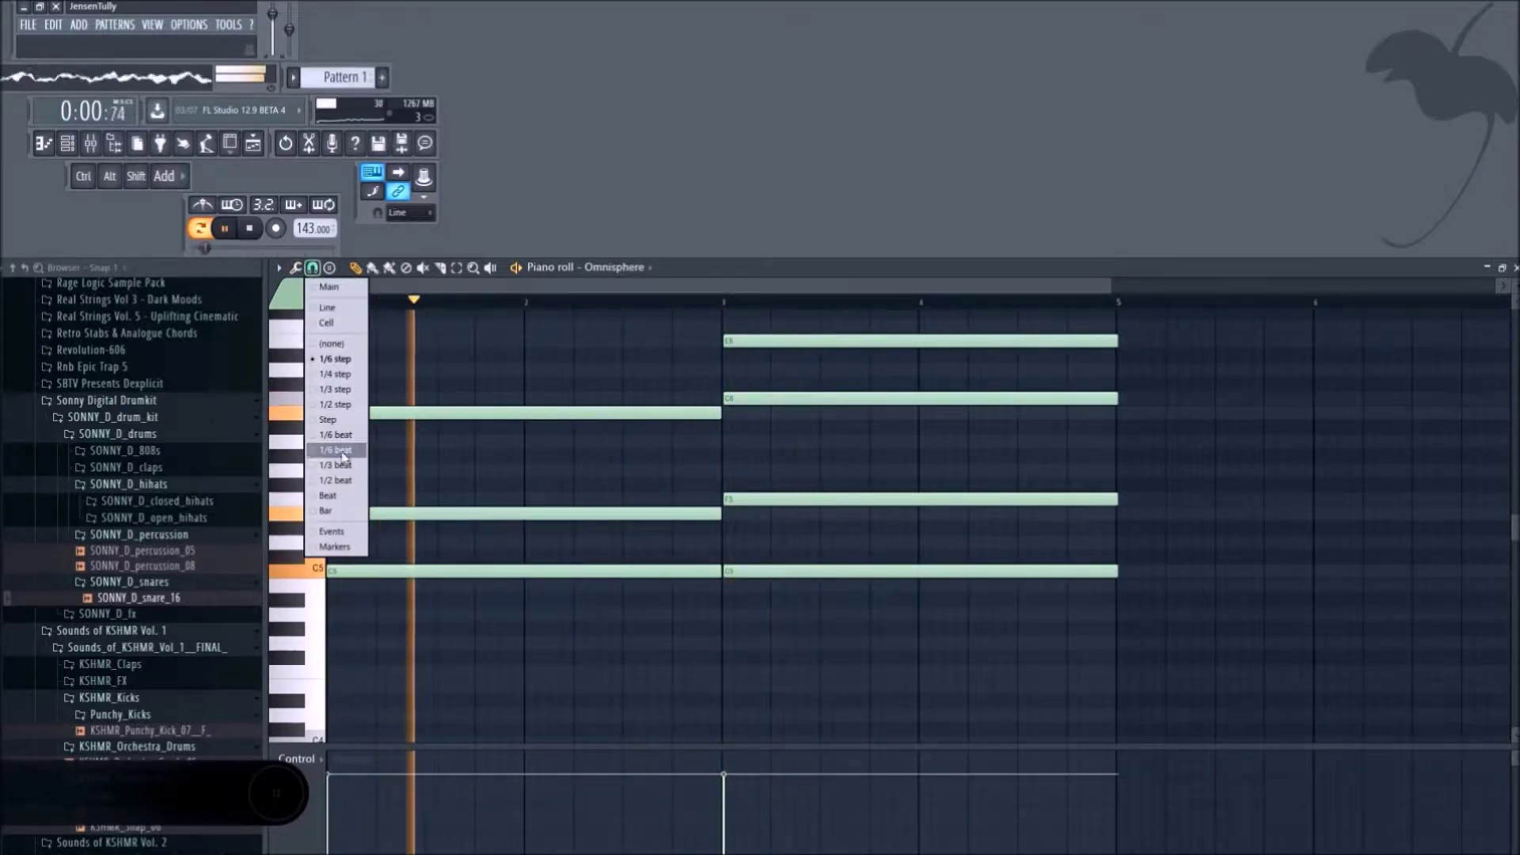
click(346, 497)
drag(860, 672, 802, 327)
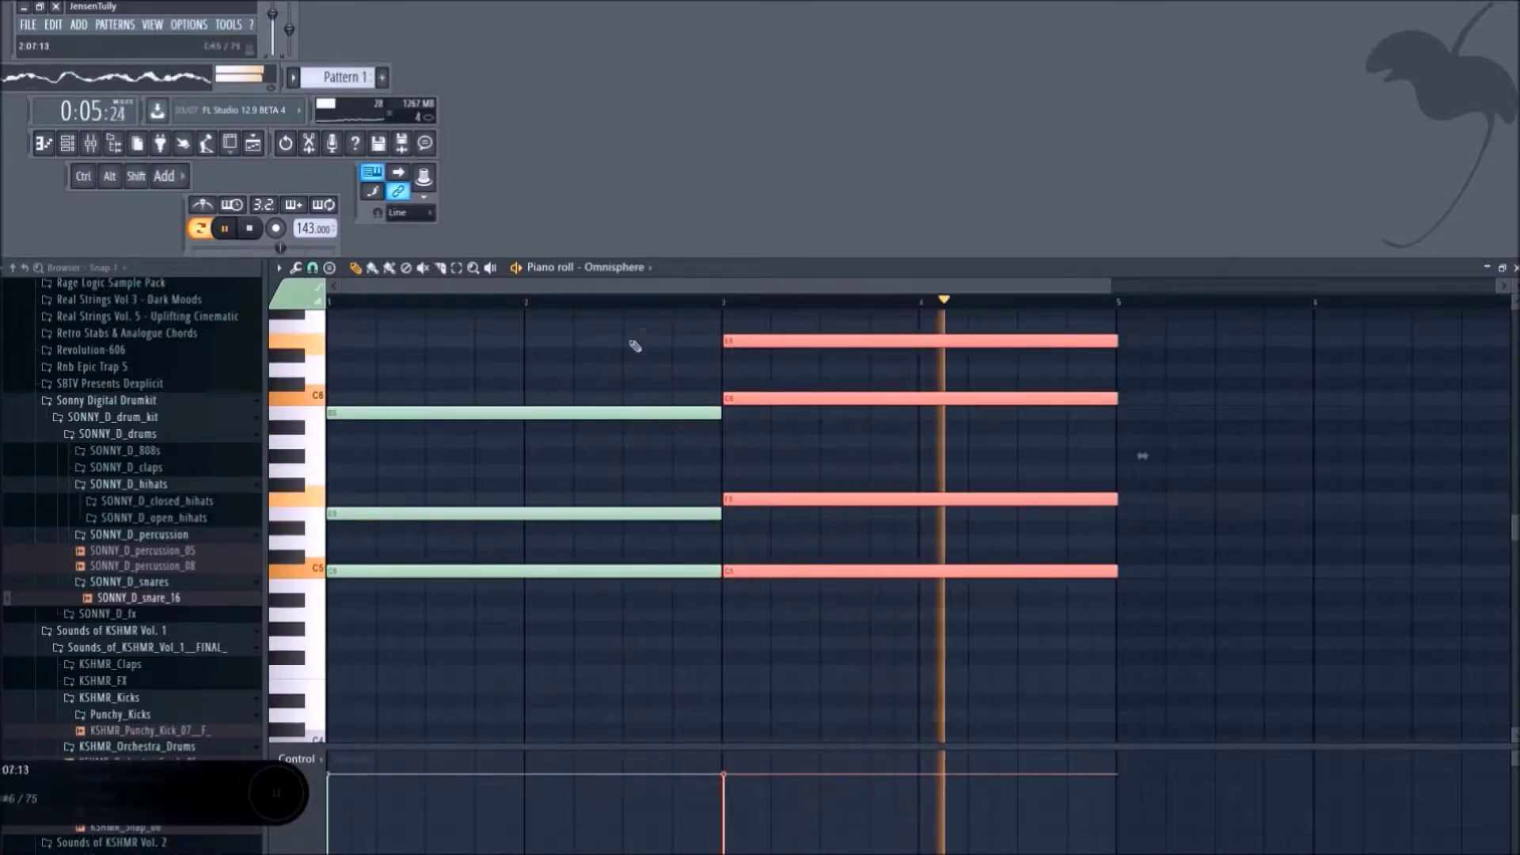
click(313, 267)
click(337, 359)
key(space)
ctrl+scroll(776, 669, up, 4)
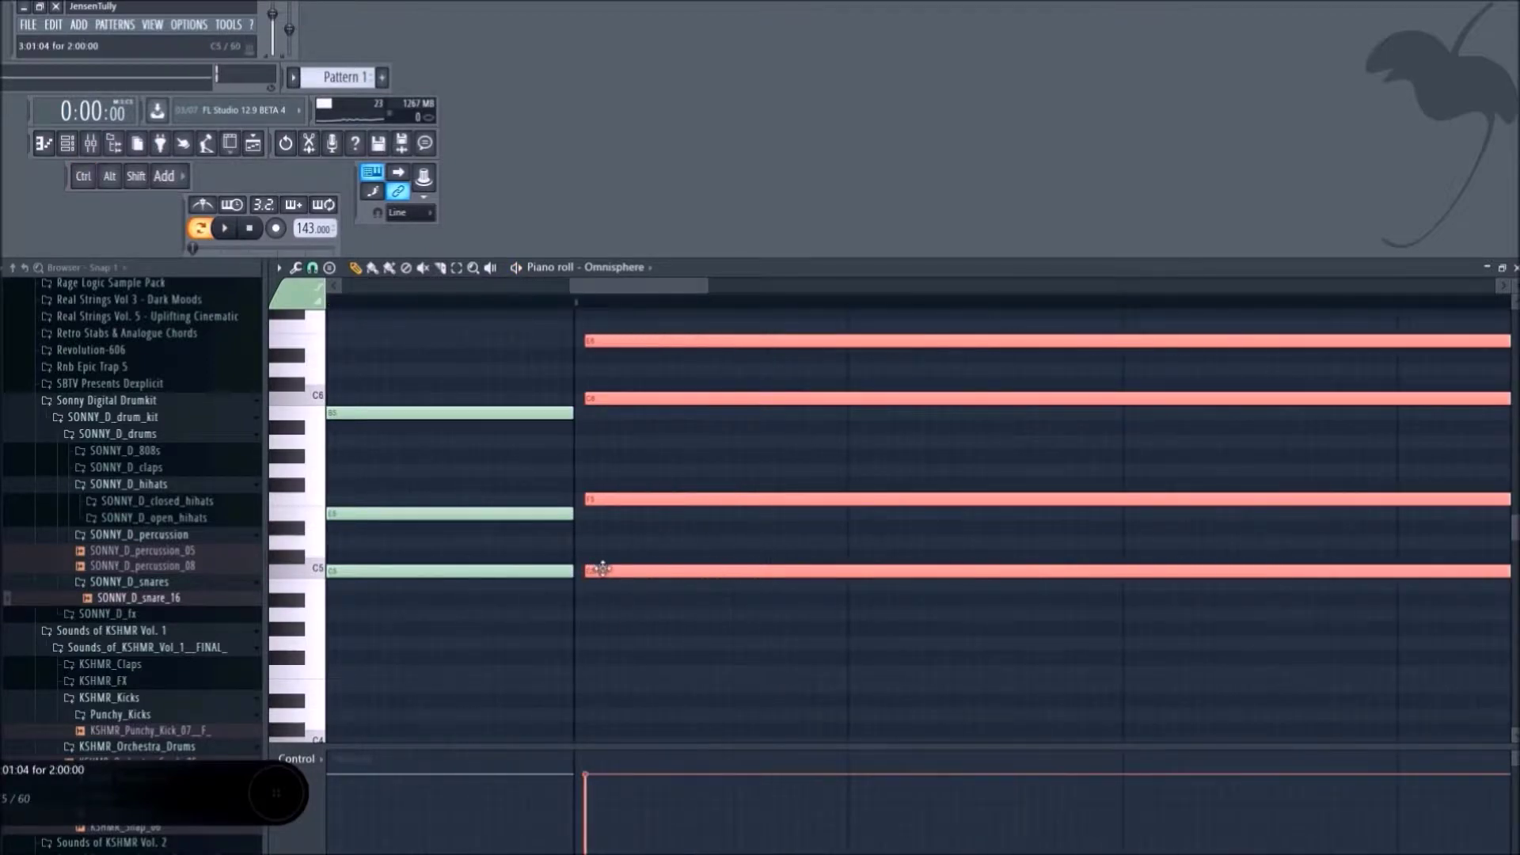
key(space)
ctrl+scroll(730, 662, down, 5)
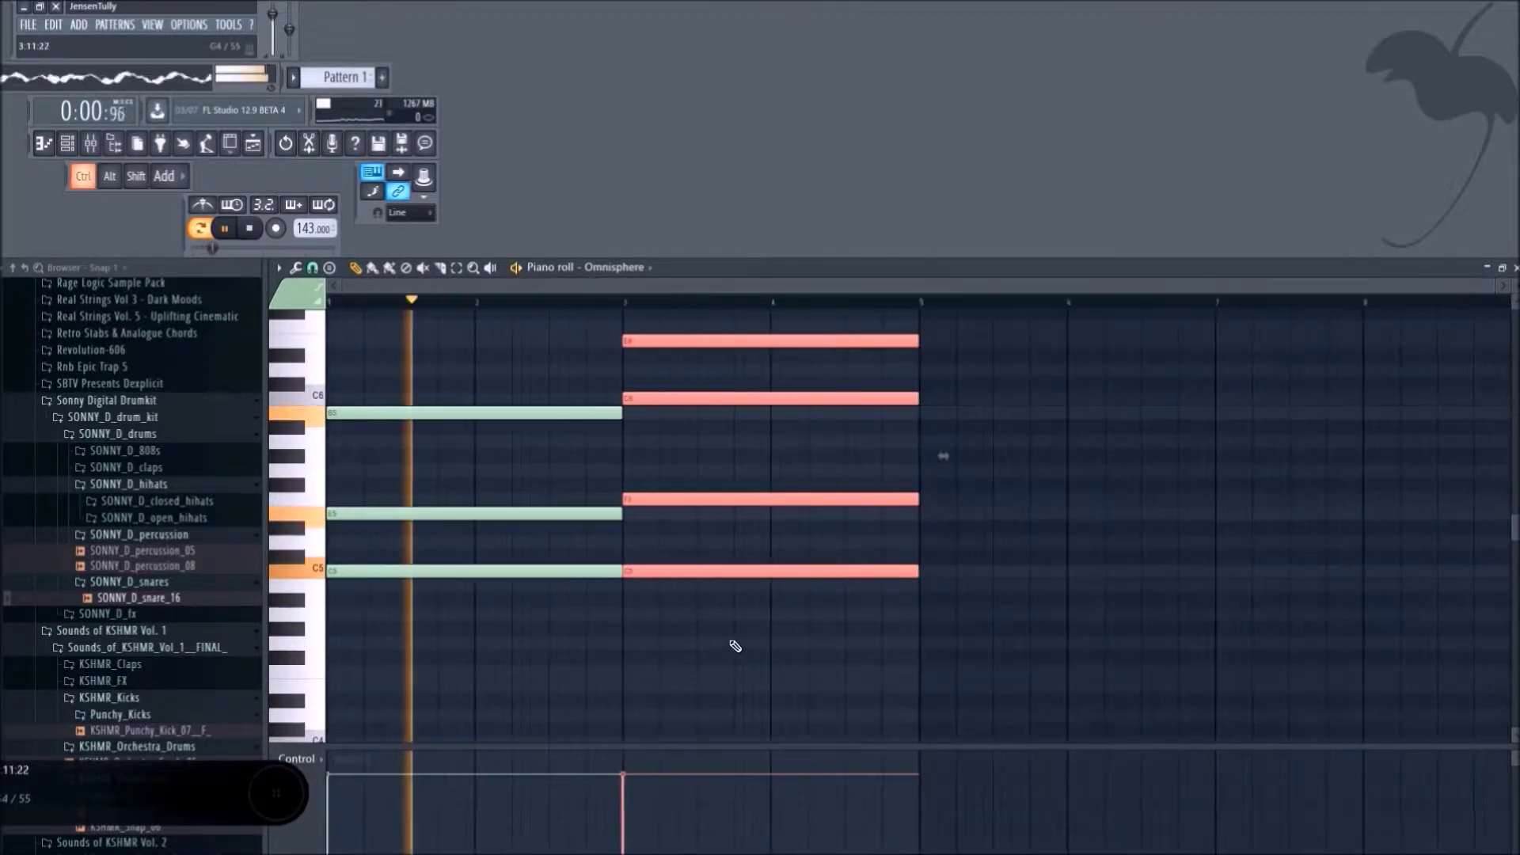
With snap set to Bar, duplicate both chords into bars 5 to 8.
click(313, 267)
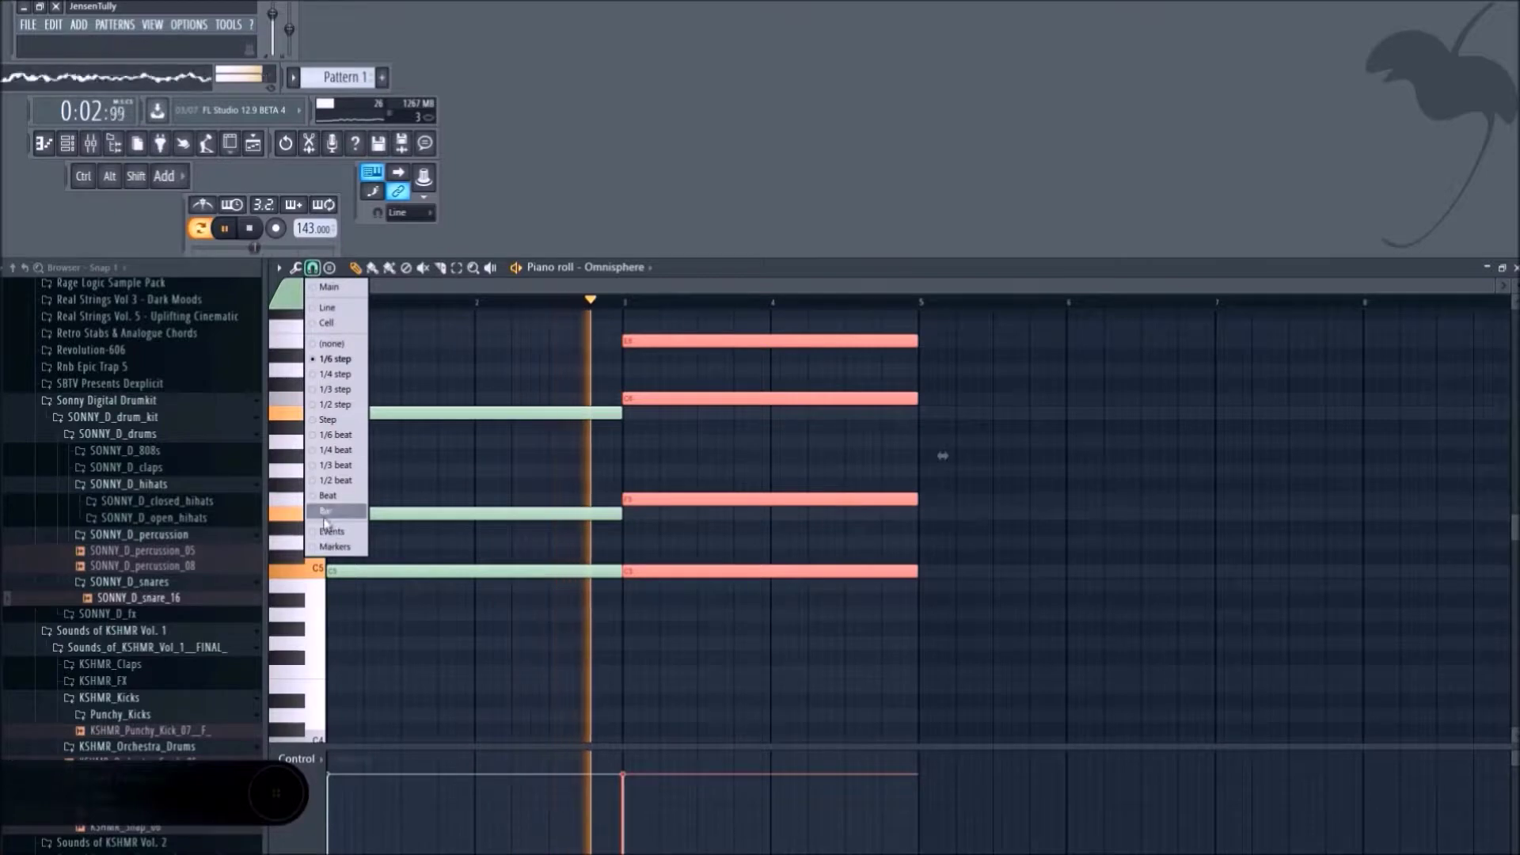
click(325, 511)
click(1146, 523)
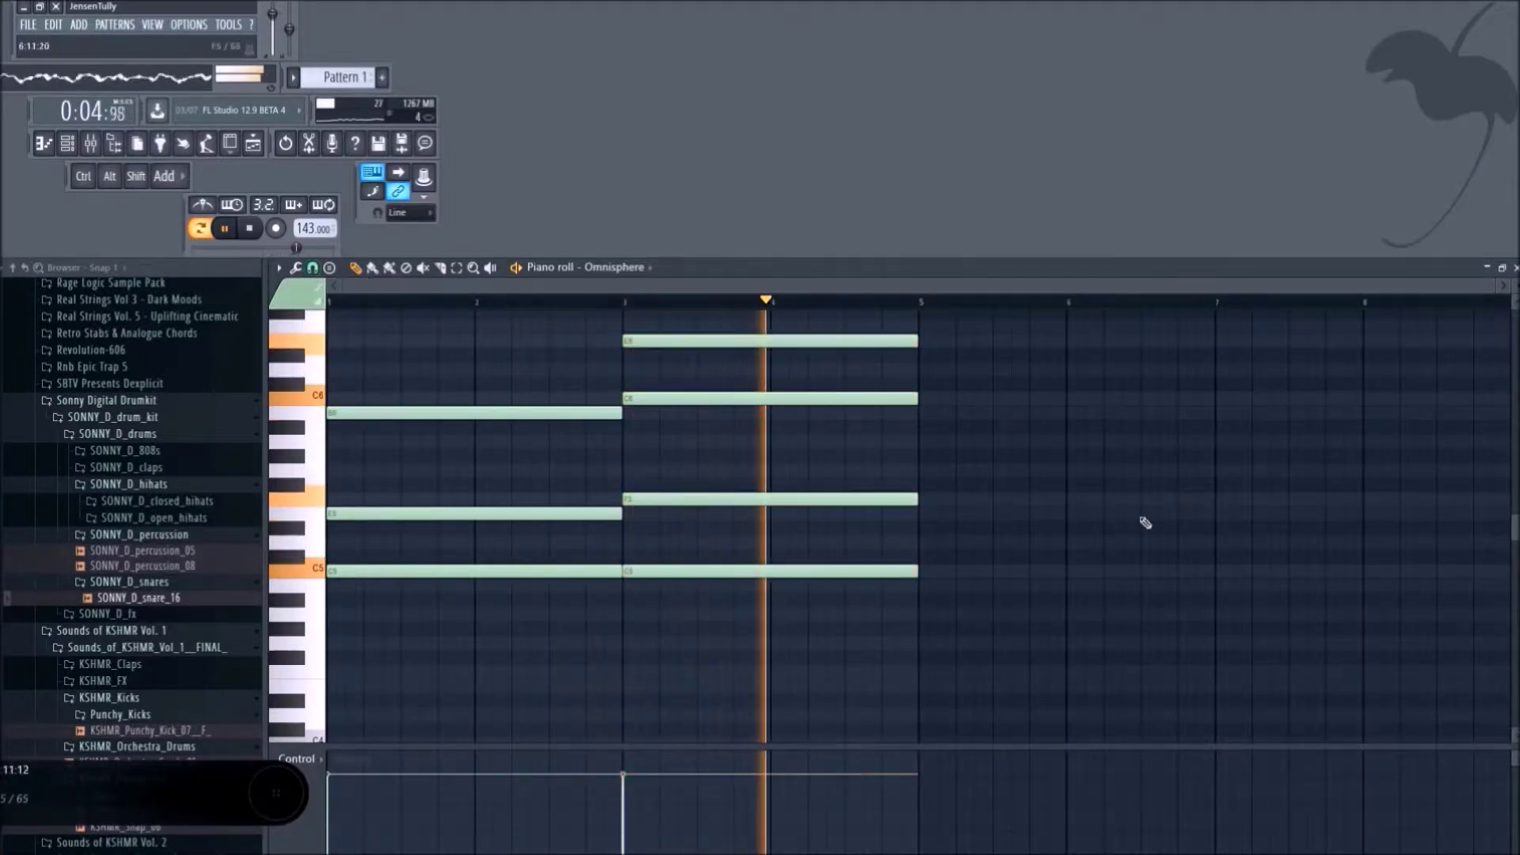
drag(1127, 729, 546, 301)
scroll(509, 472, up, 2)
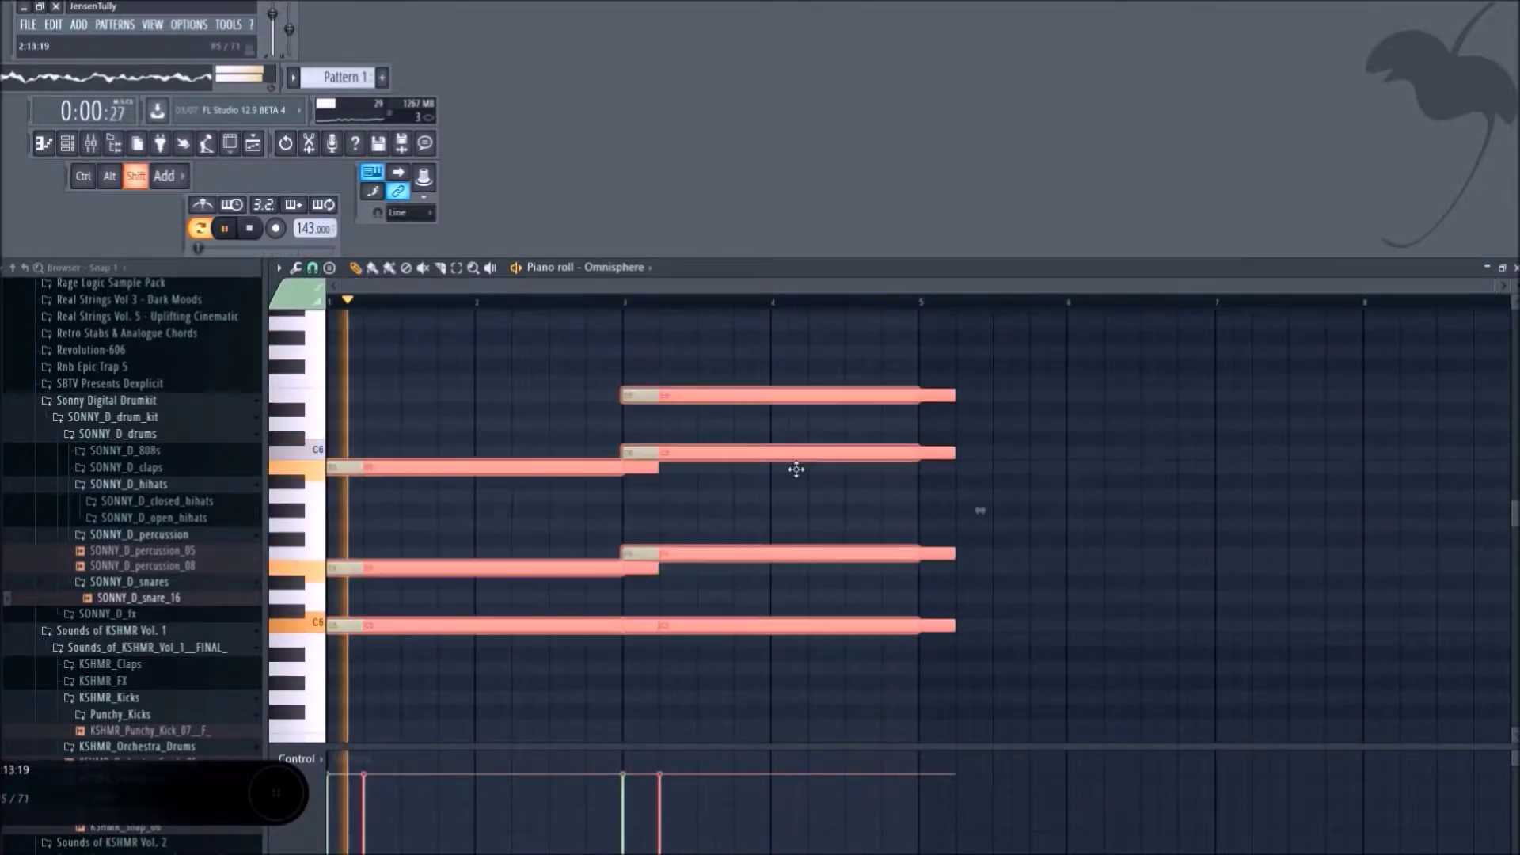
key(ctrl+v)
drag(1116, 465, 1040, 497)
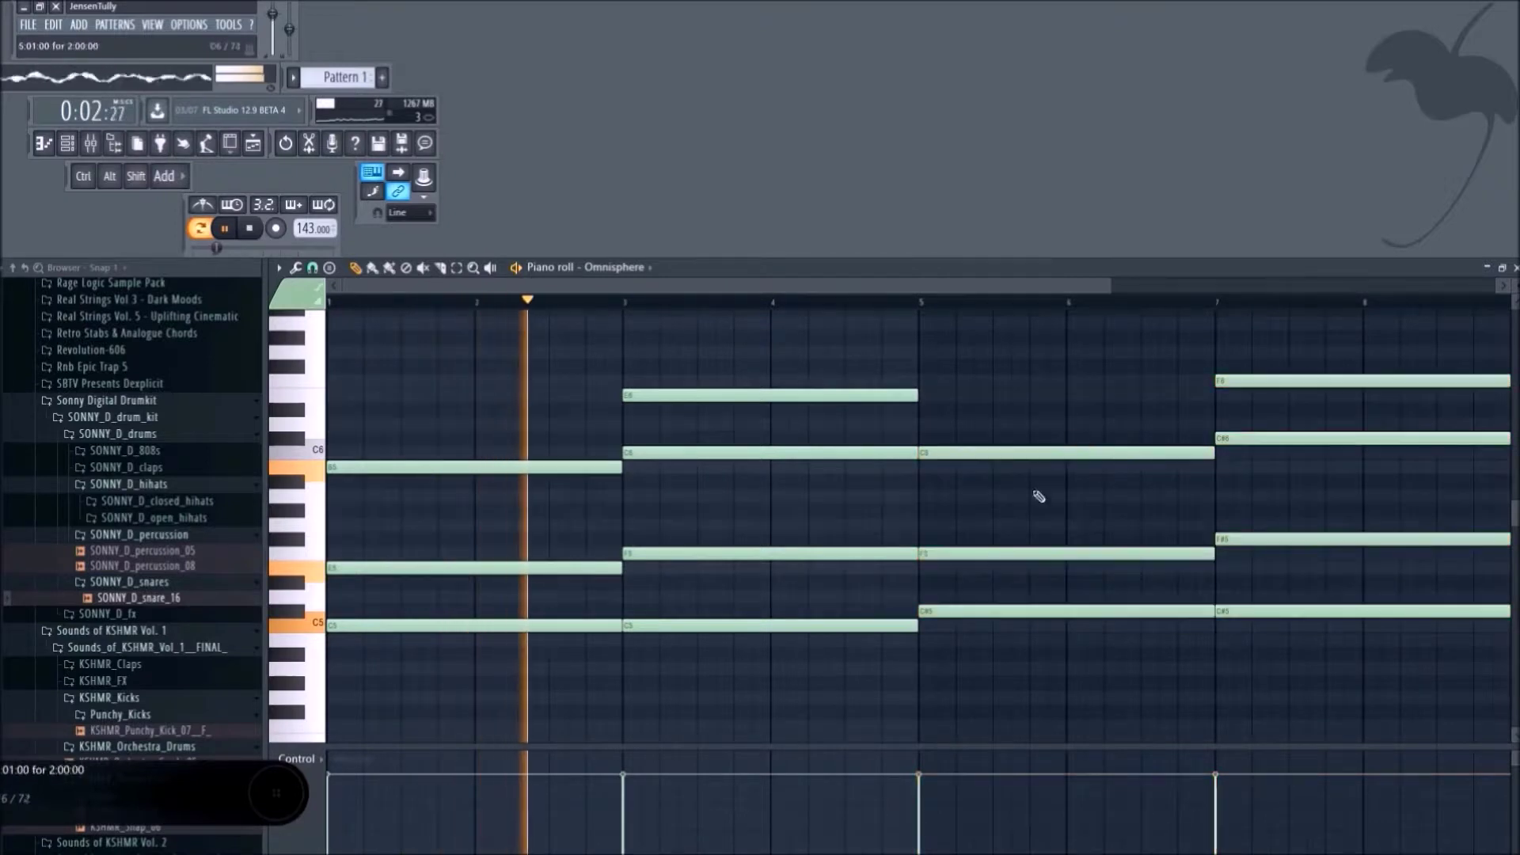
Transpose the copied chords in bars 5 to 8 down one semitone and set the third chord's top note to C6.
scroll(1001, 672, down, 4)
drag(1109, 597, 852, 618)
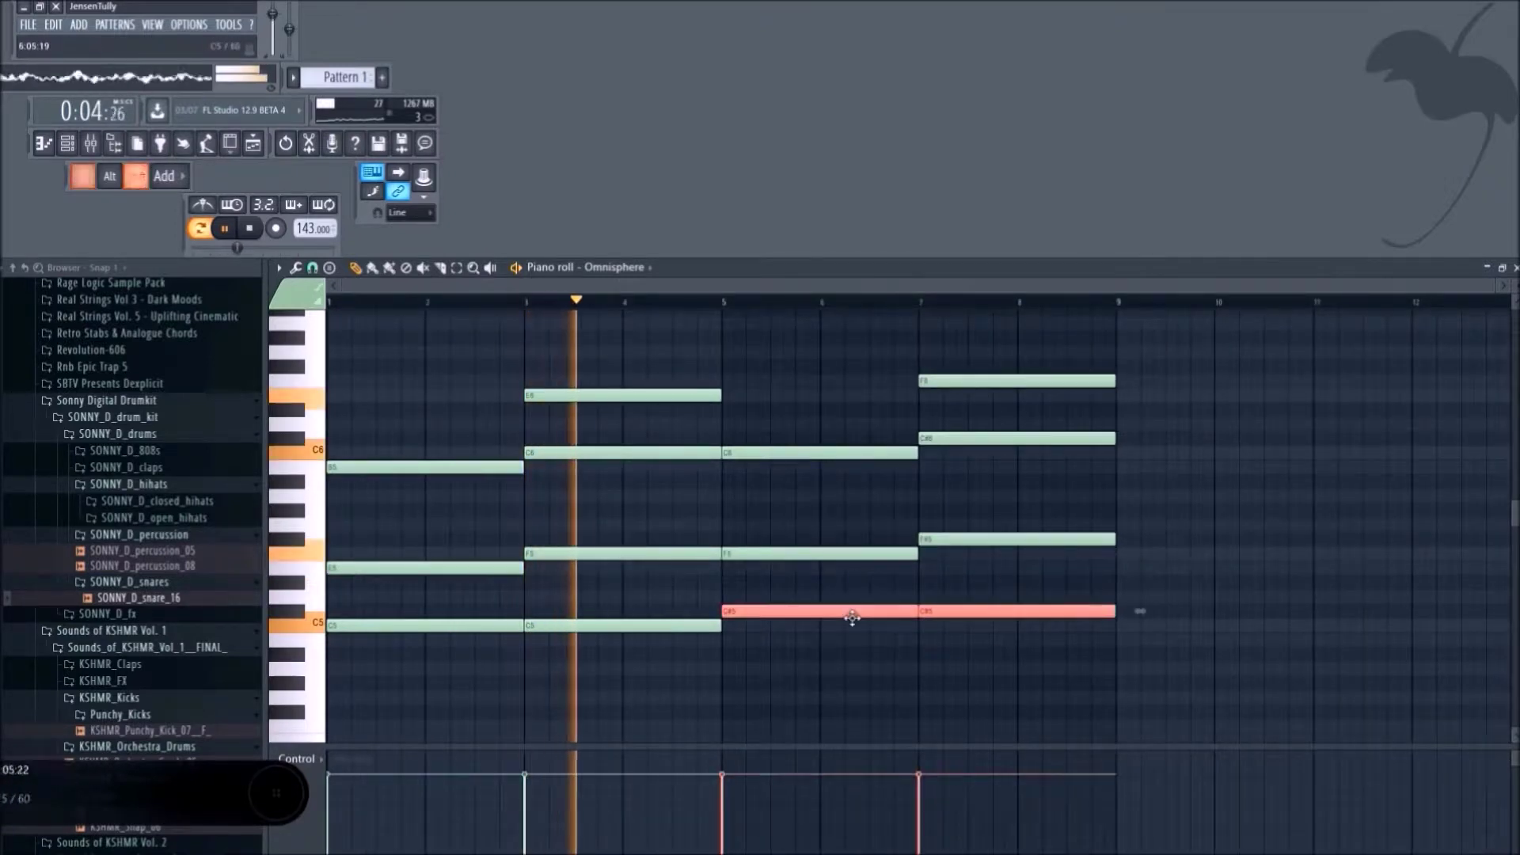
drag(1204, 736, 723, 370)
mouse_move(784, 453)
mouse_down()
mouse_move(773, 467)
mouse_move(774, 453)
mouse_up()
click(787, 441)
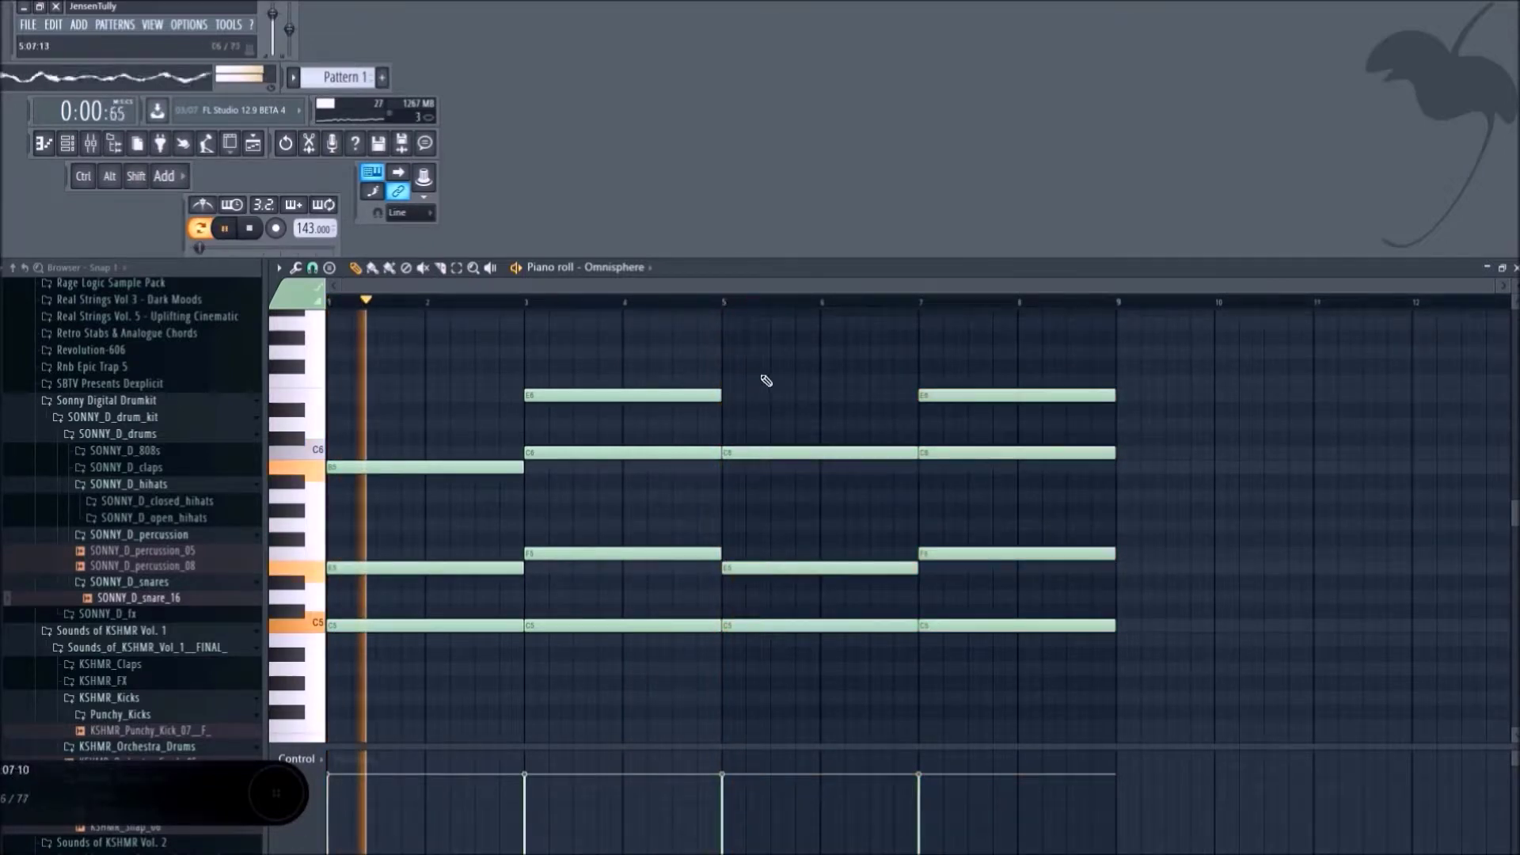
click(713, 301)
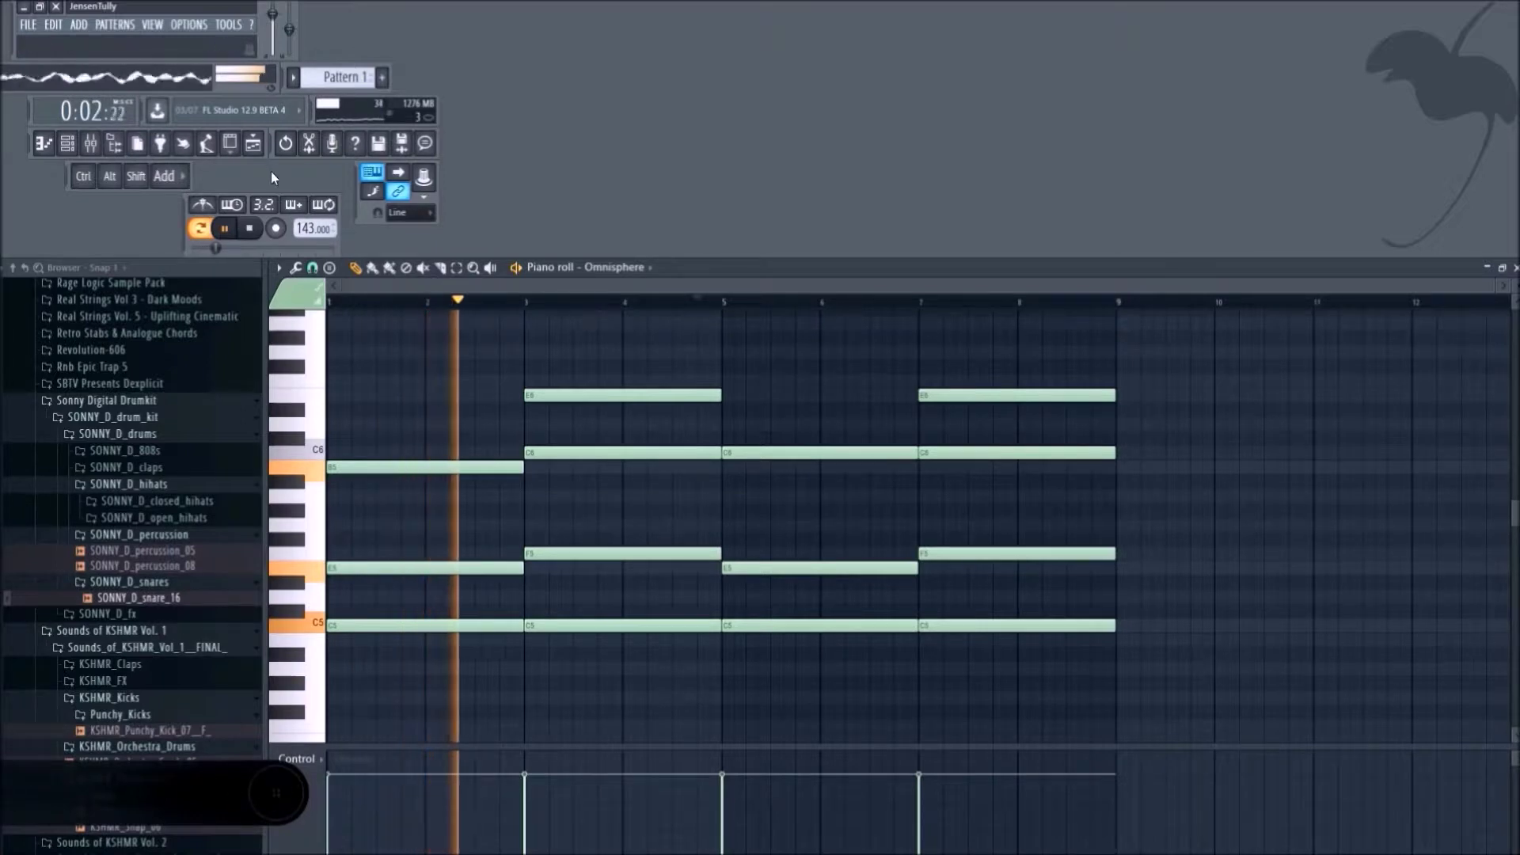
Route the Omnisphere channel to mixer insert 30.
key(F5)
click(67, 143)
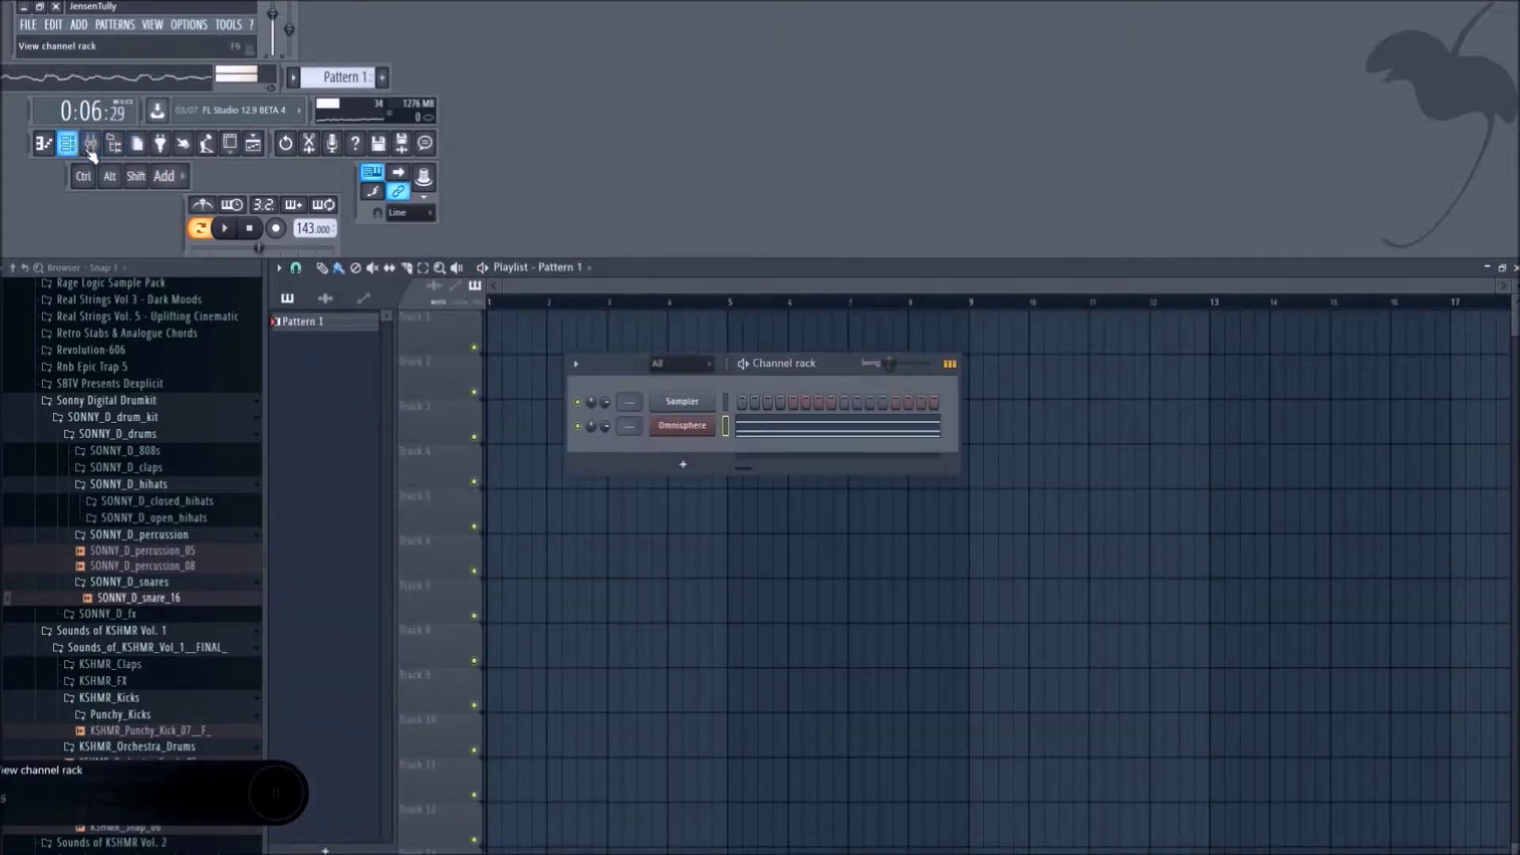
click(93, 145)
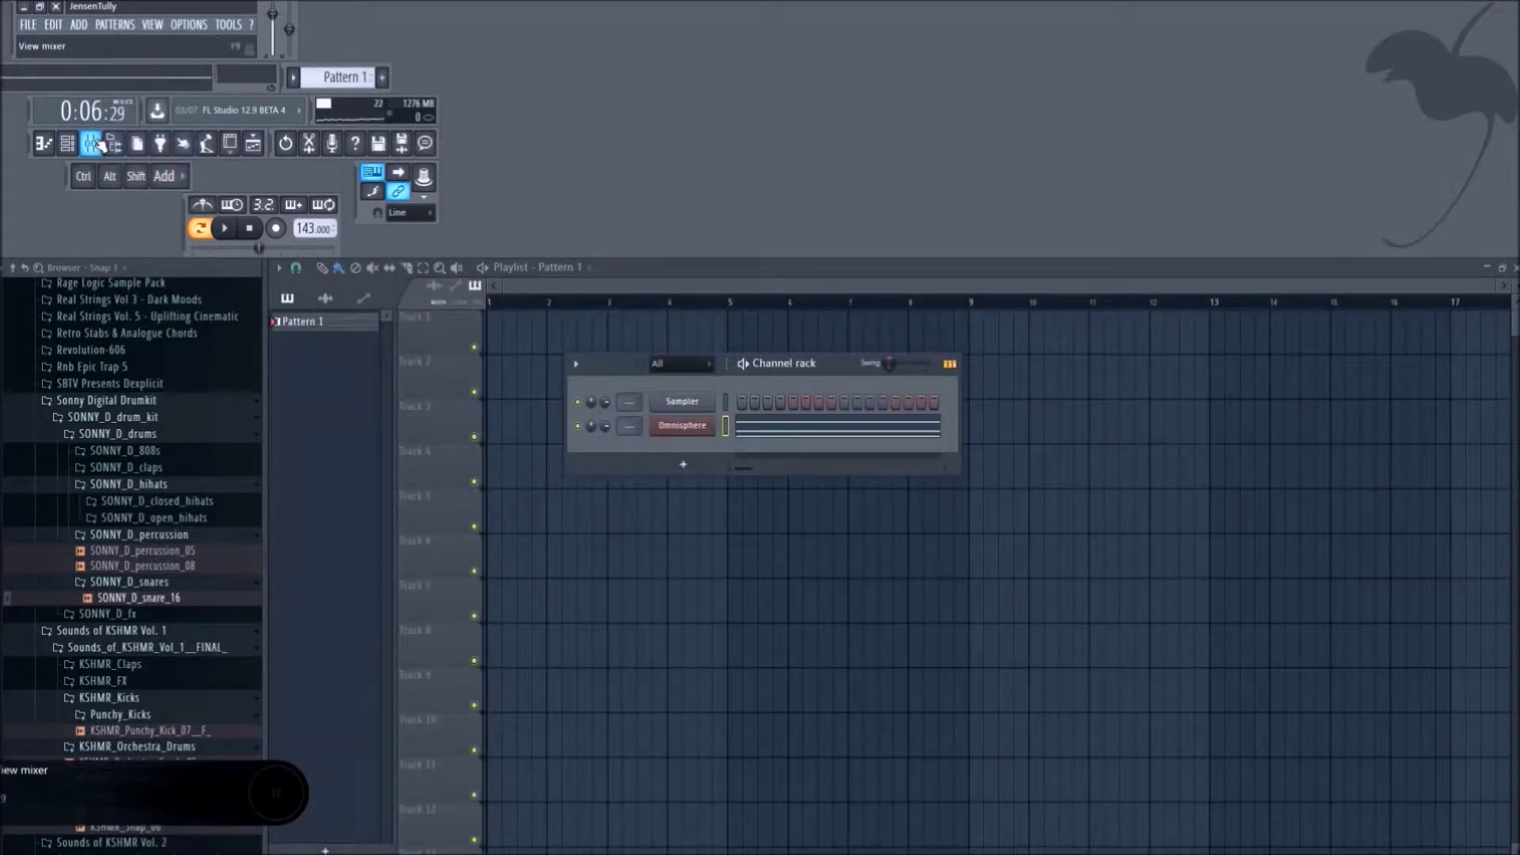
click(68, 144)
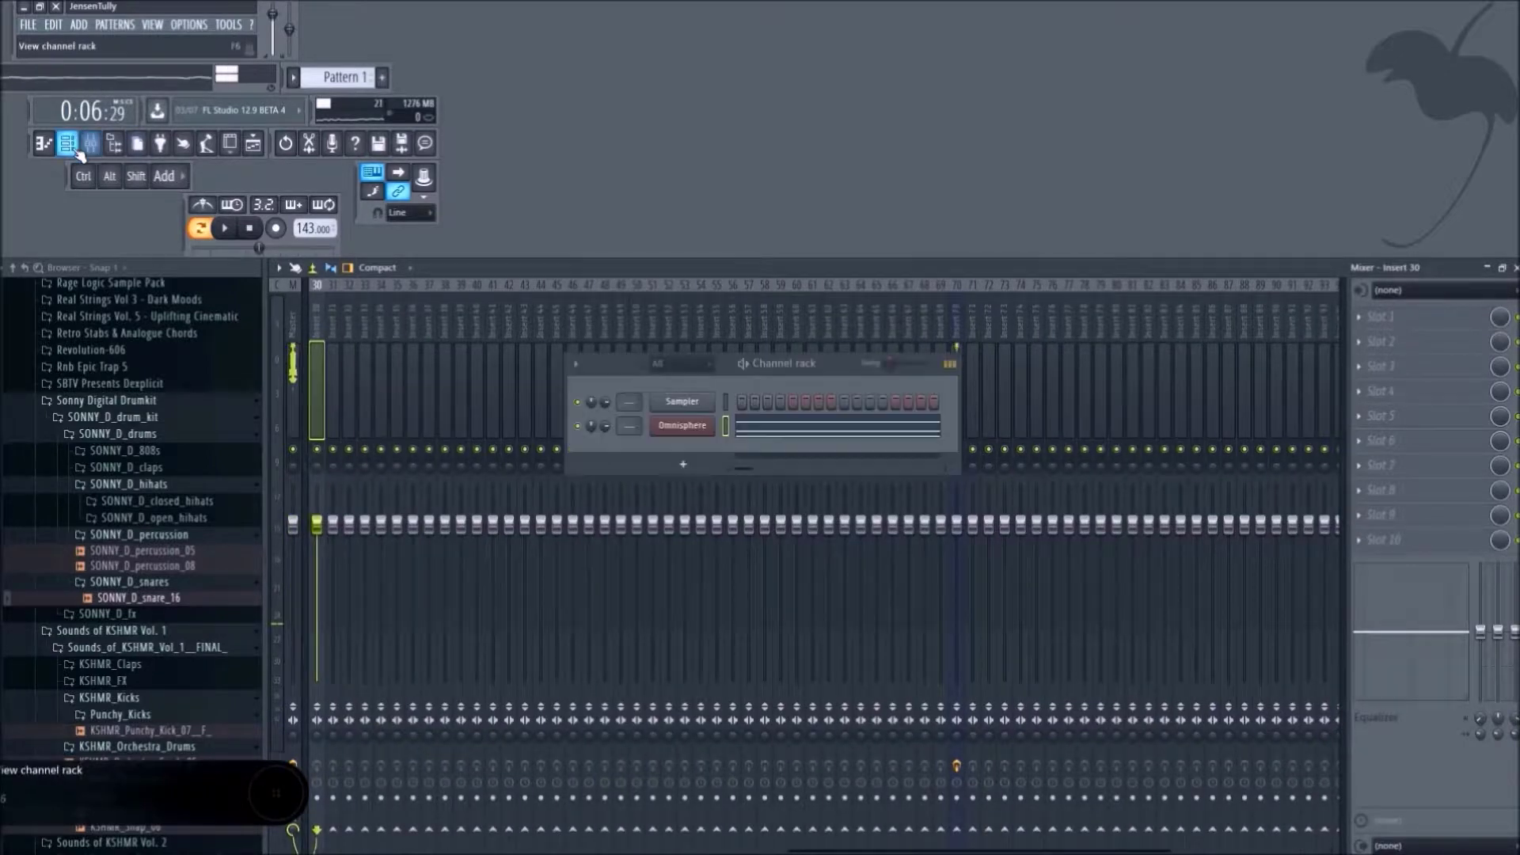
click(735, 437)
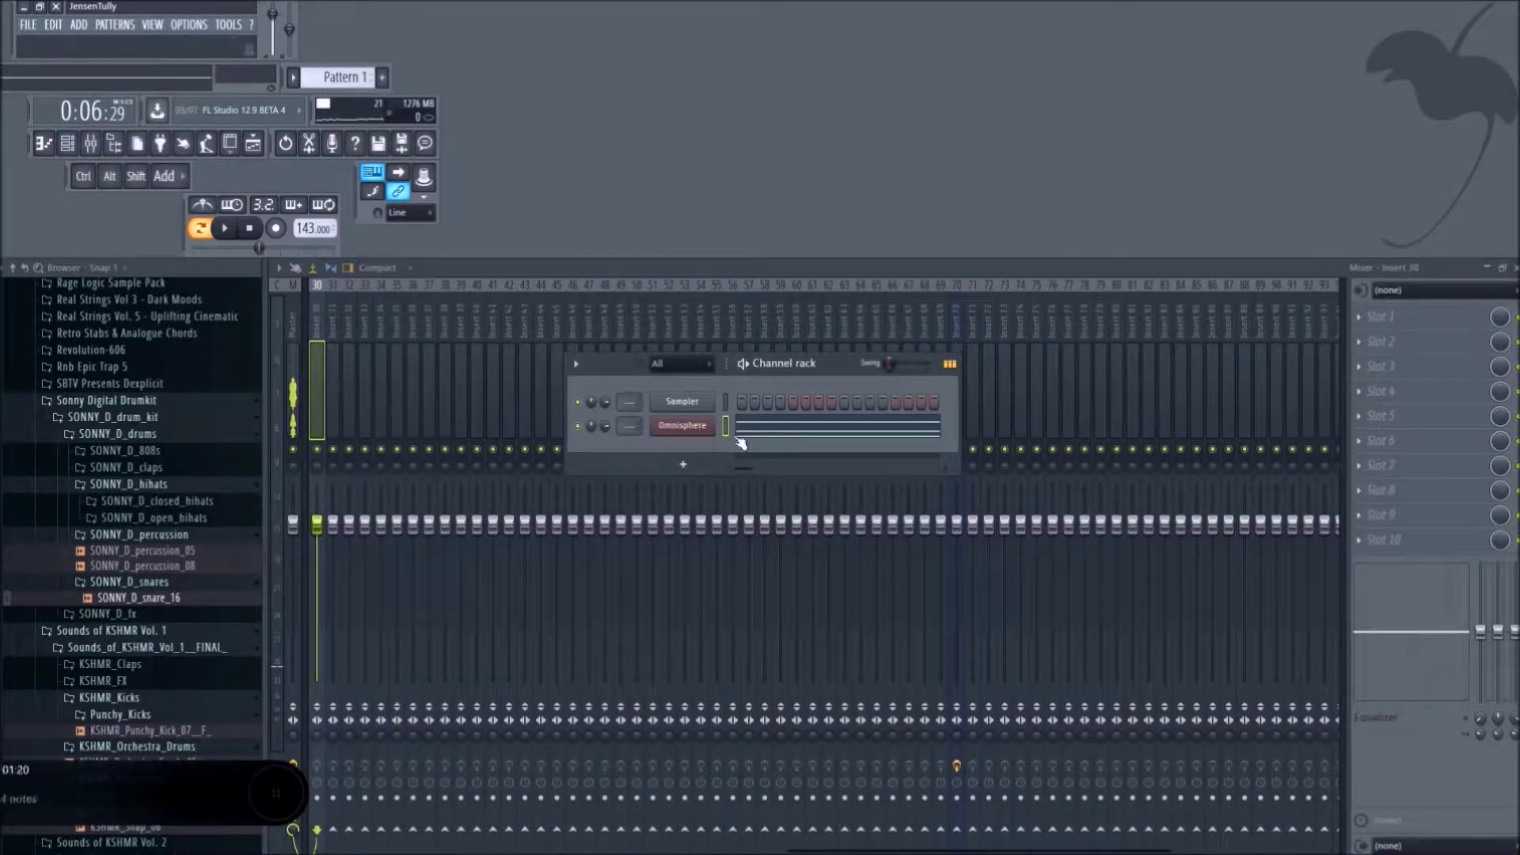
right_click(319, 338)
mouse_move(412, 410)
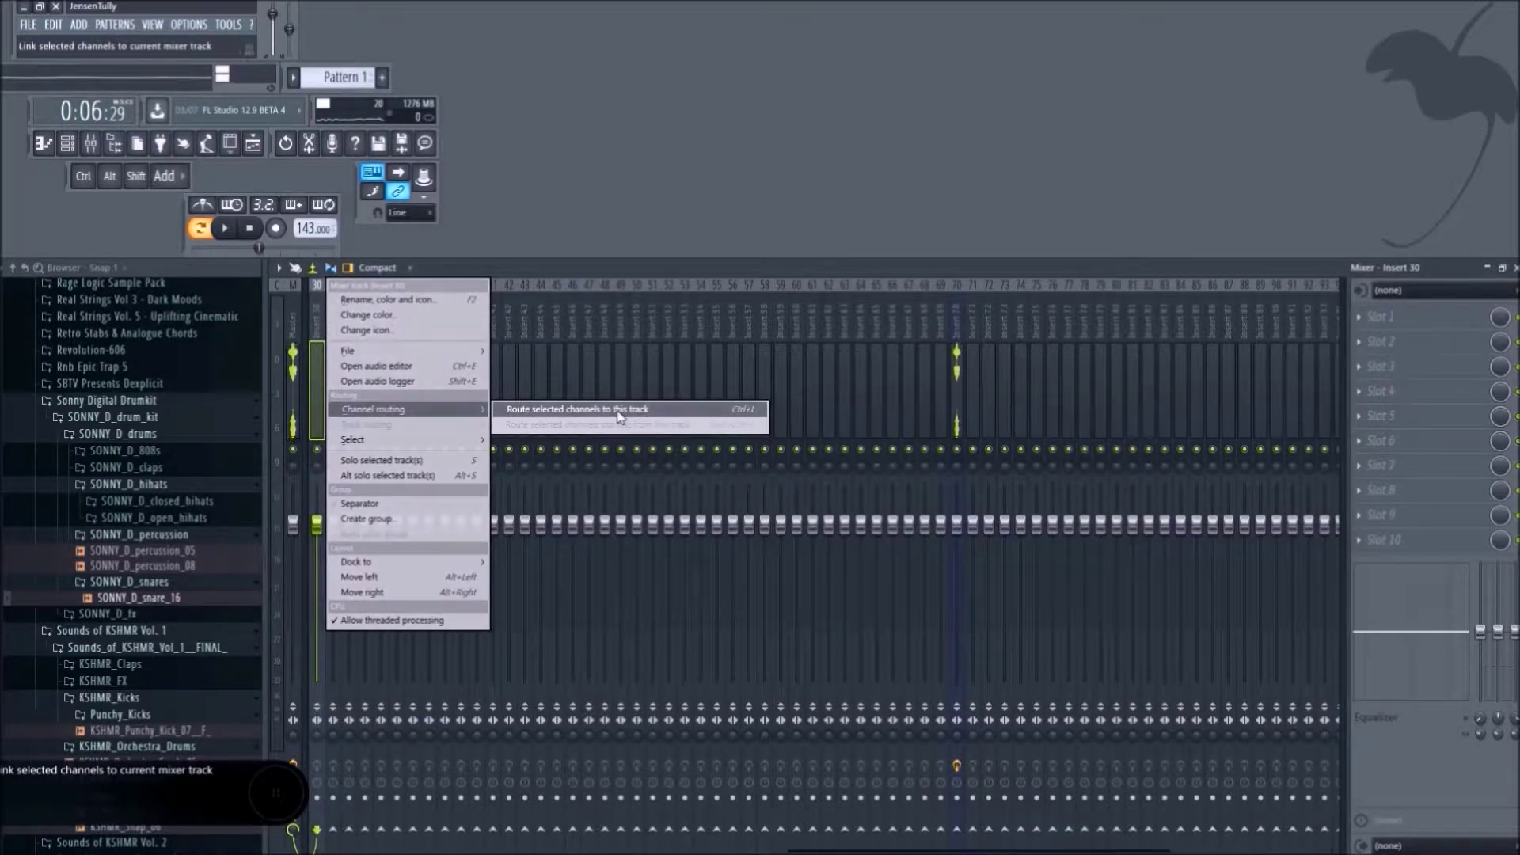
click(618, 411)
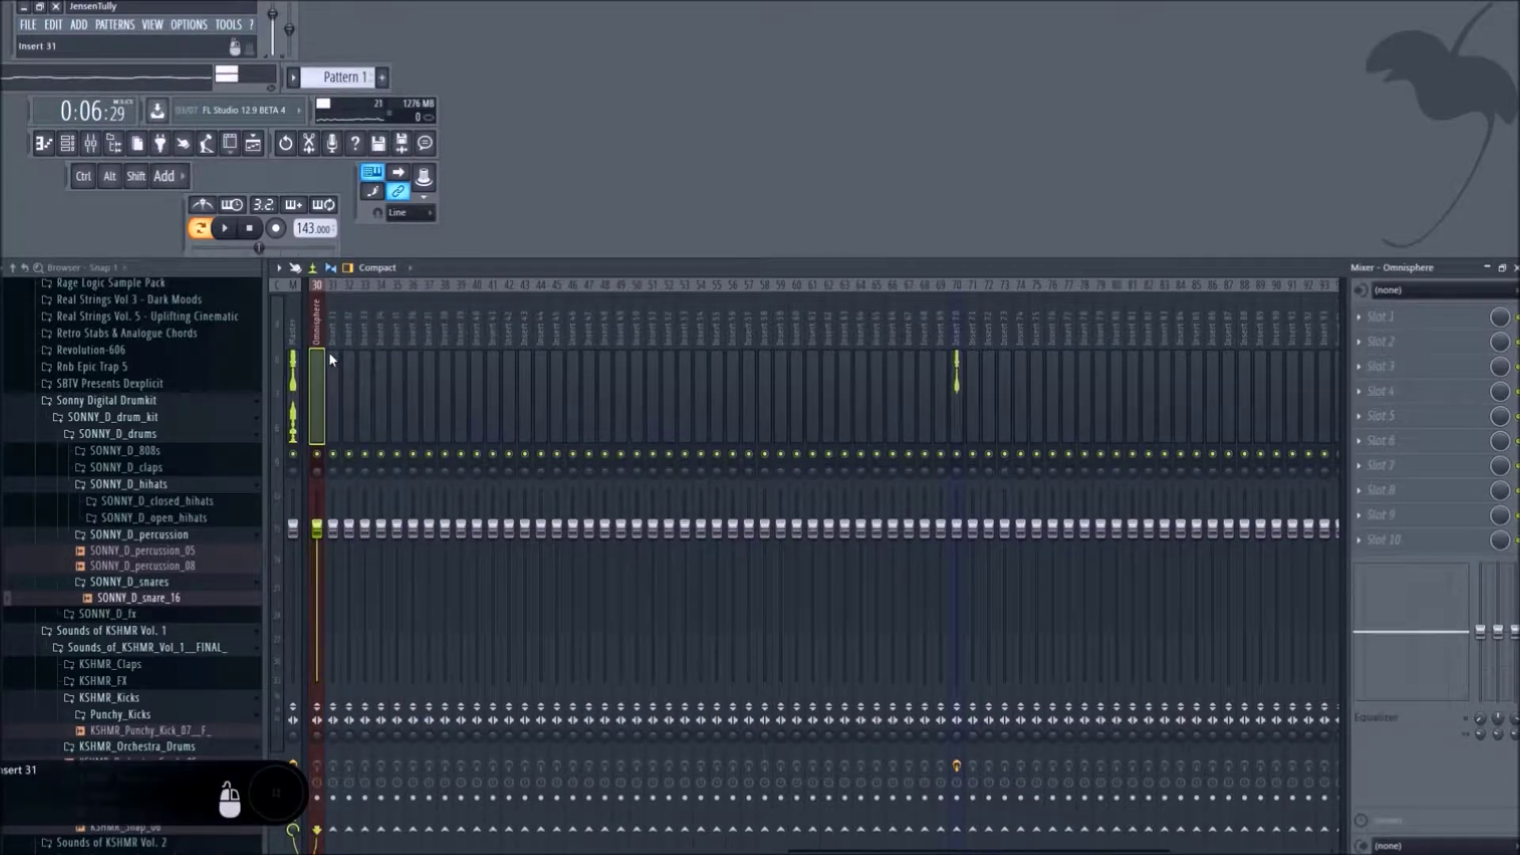
Lower the Omnisphere mixer track's volume during playback and load Fruity parametric EQ 2 in its first effect slot.
key(space)
drag(317, 528, 317, 569)
click(1437, 321)
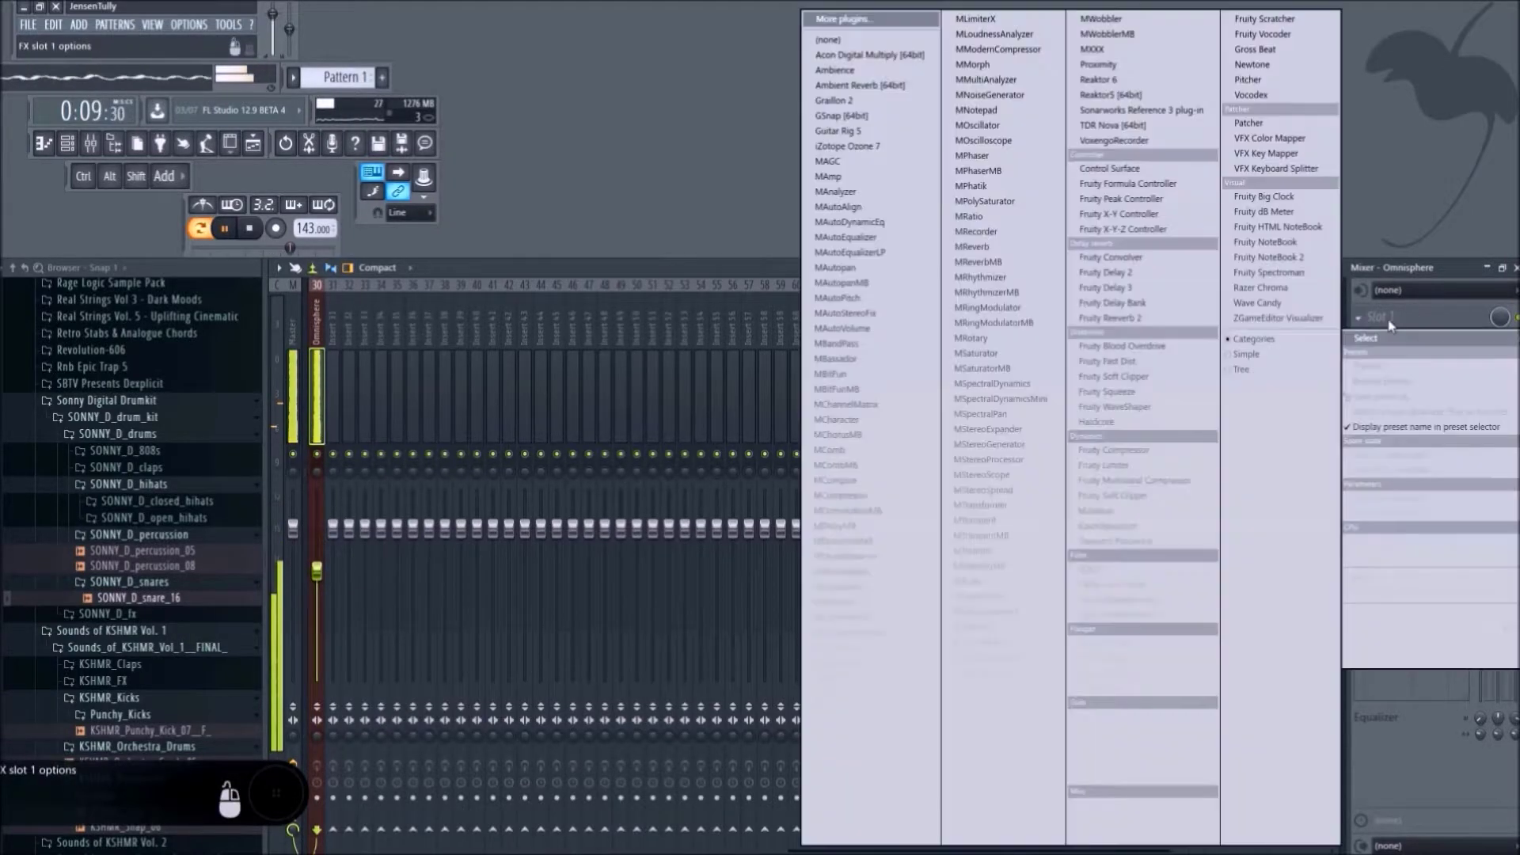
click(1143, 614)
Cut the lows and lower the high shelf at about 2549 Hz in the EQ, and pan the Omnisphere track about 20% left.
drag(713, 596, 637, 664)
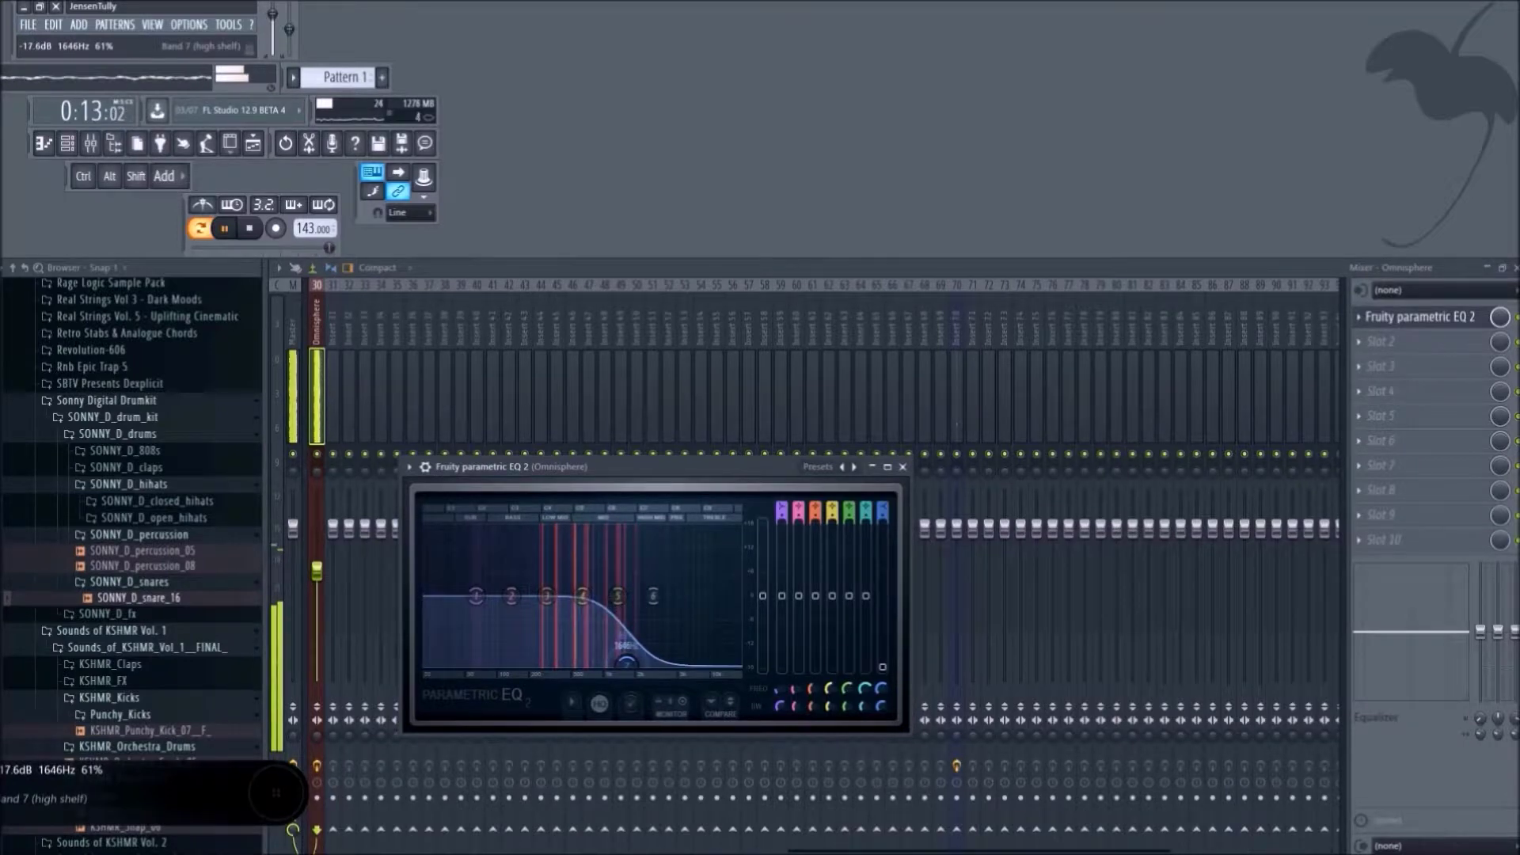
drag(511, 595, 452, 664)
drag(624, 663, 648, 657)
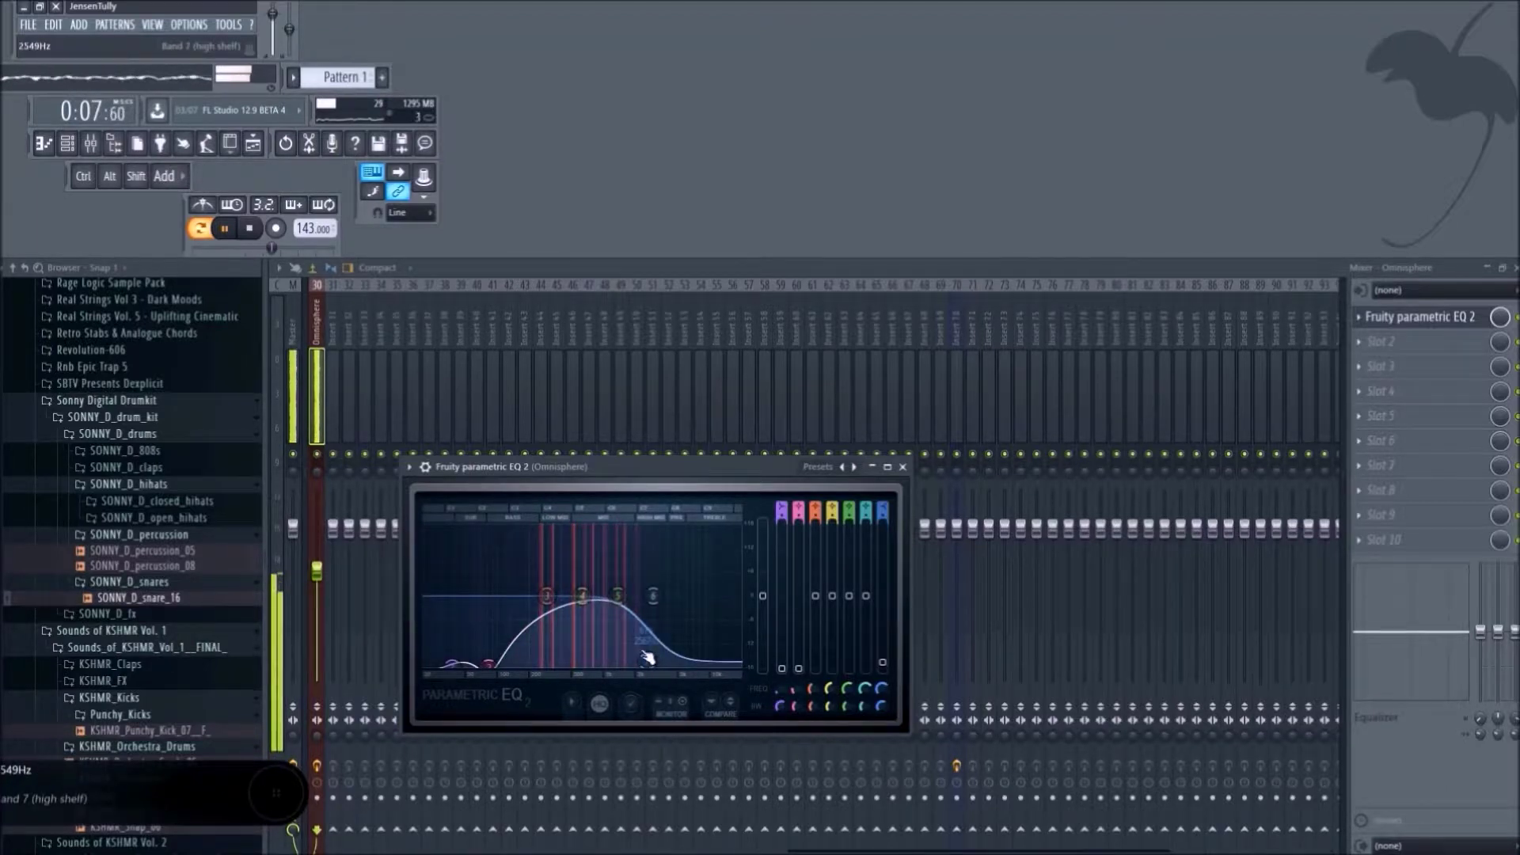
click(903, 467)
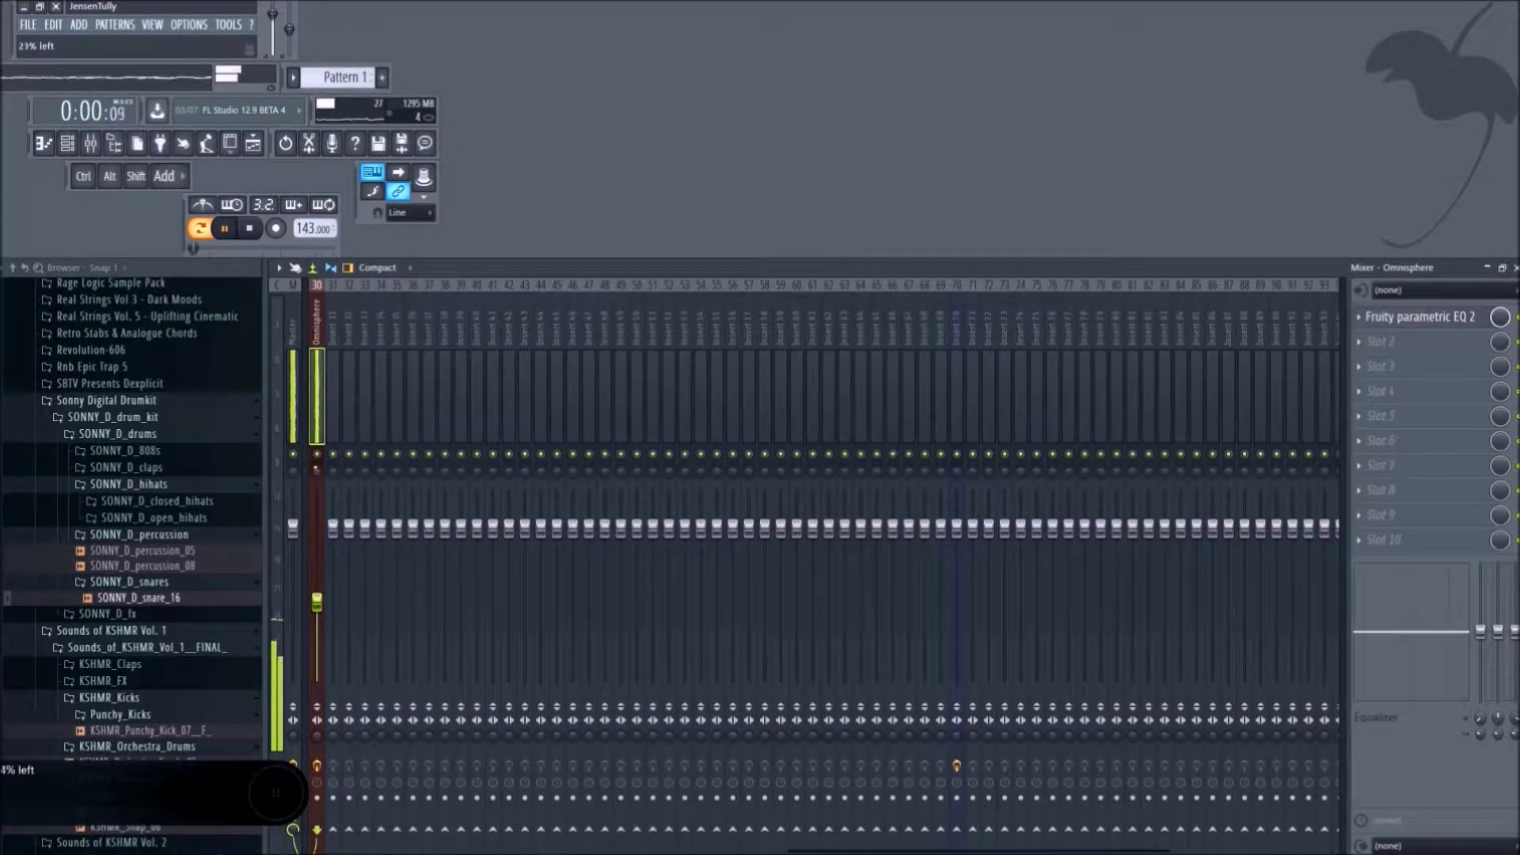
drag(315, 471, 315, 477)
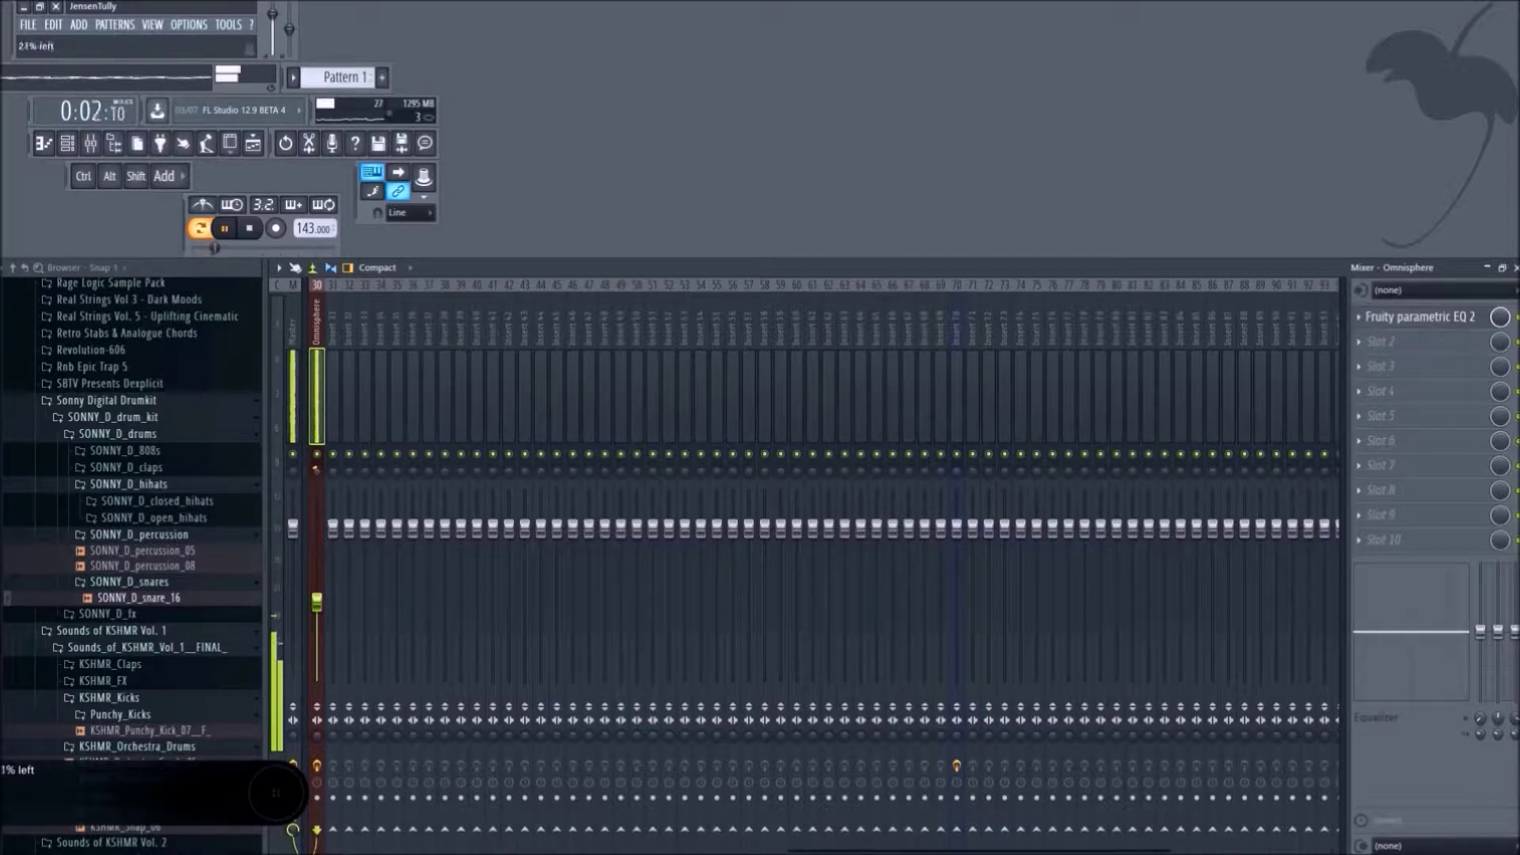
Show the playlist and clone Pattern 1 as Pattern 2.
key(F5)
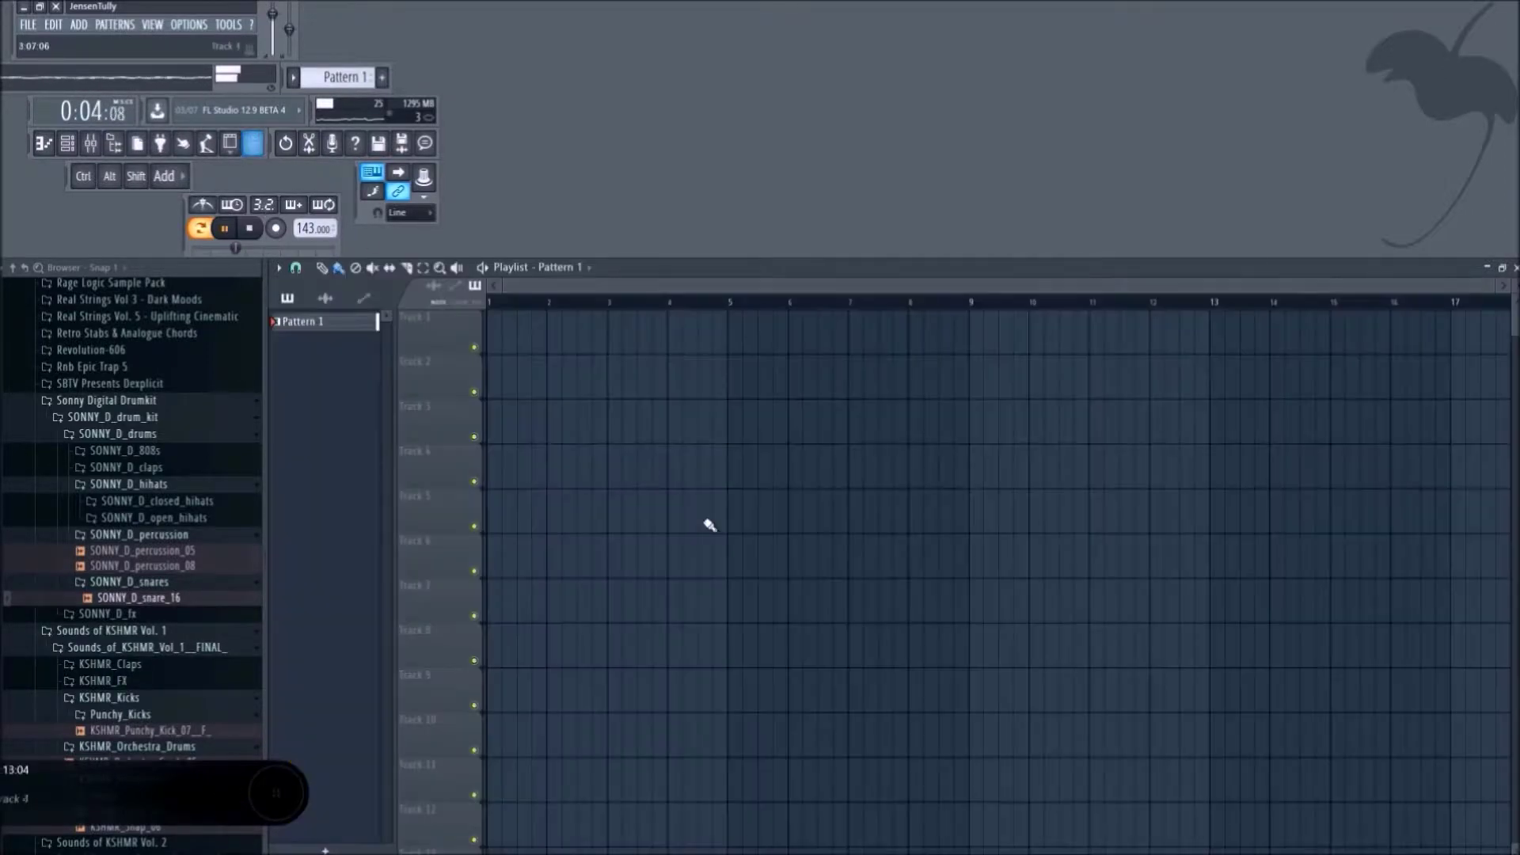
click(292, 78)
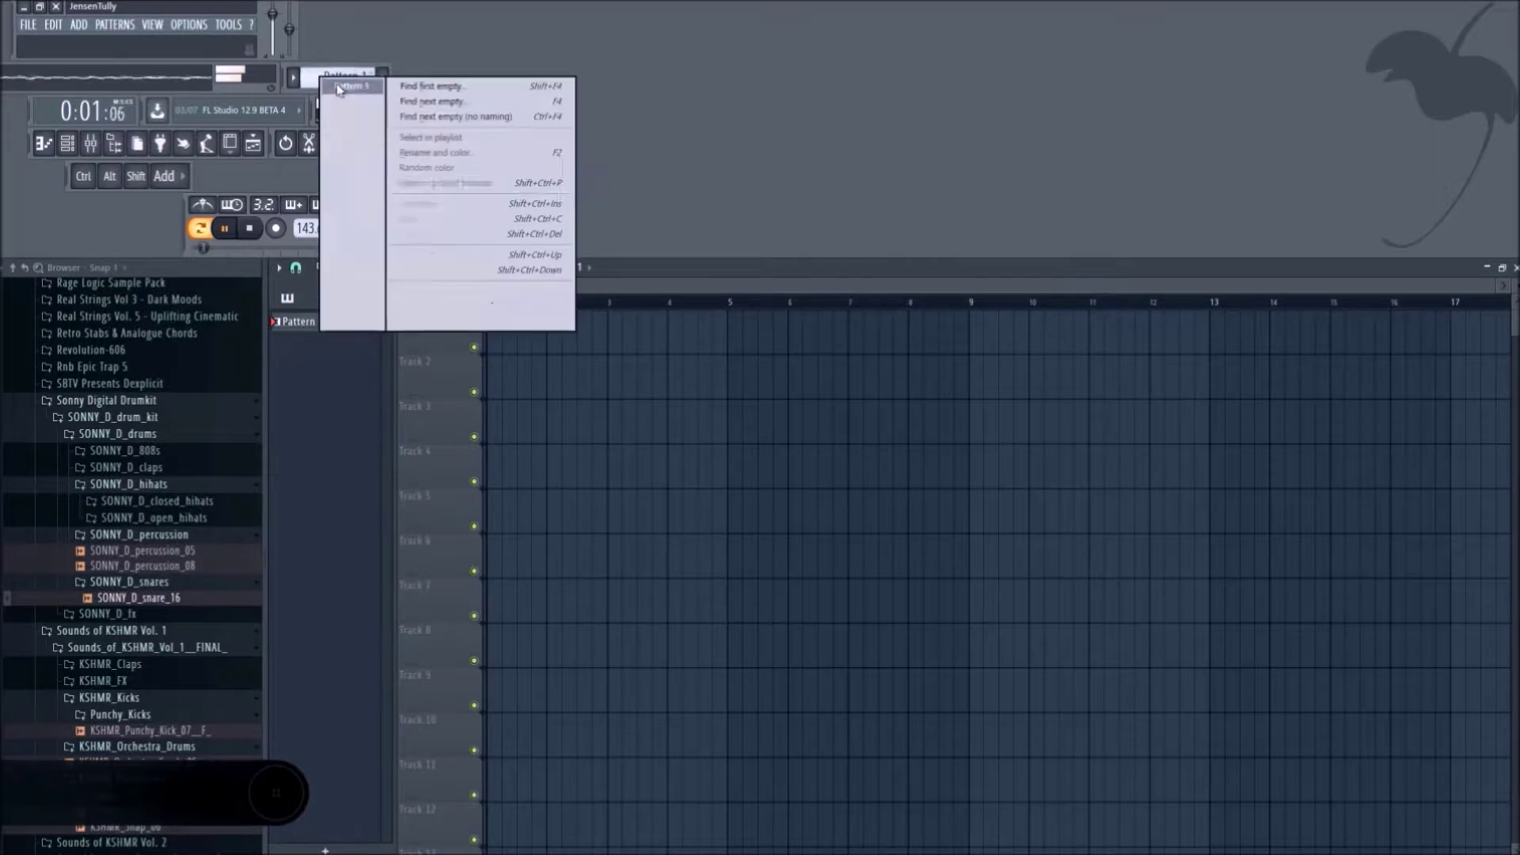
click(438, 221)
Place a Pattern 1 clip at bar 1 of Track 1 in the playlist, replacing the misplaced Pattern 2 clip.
click(536, 337)
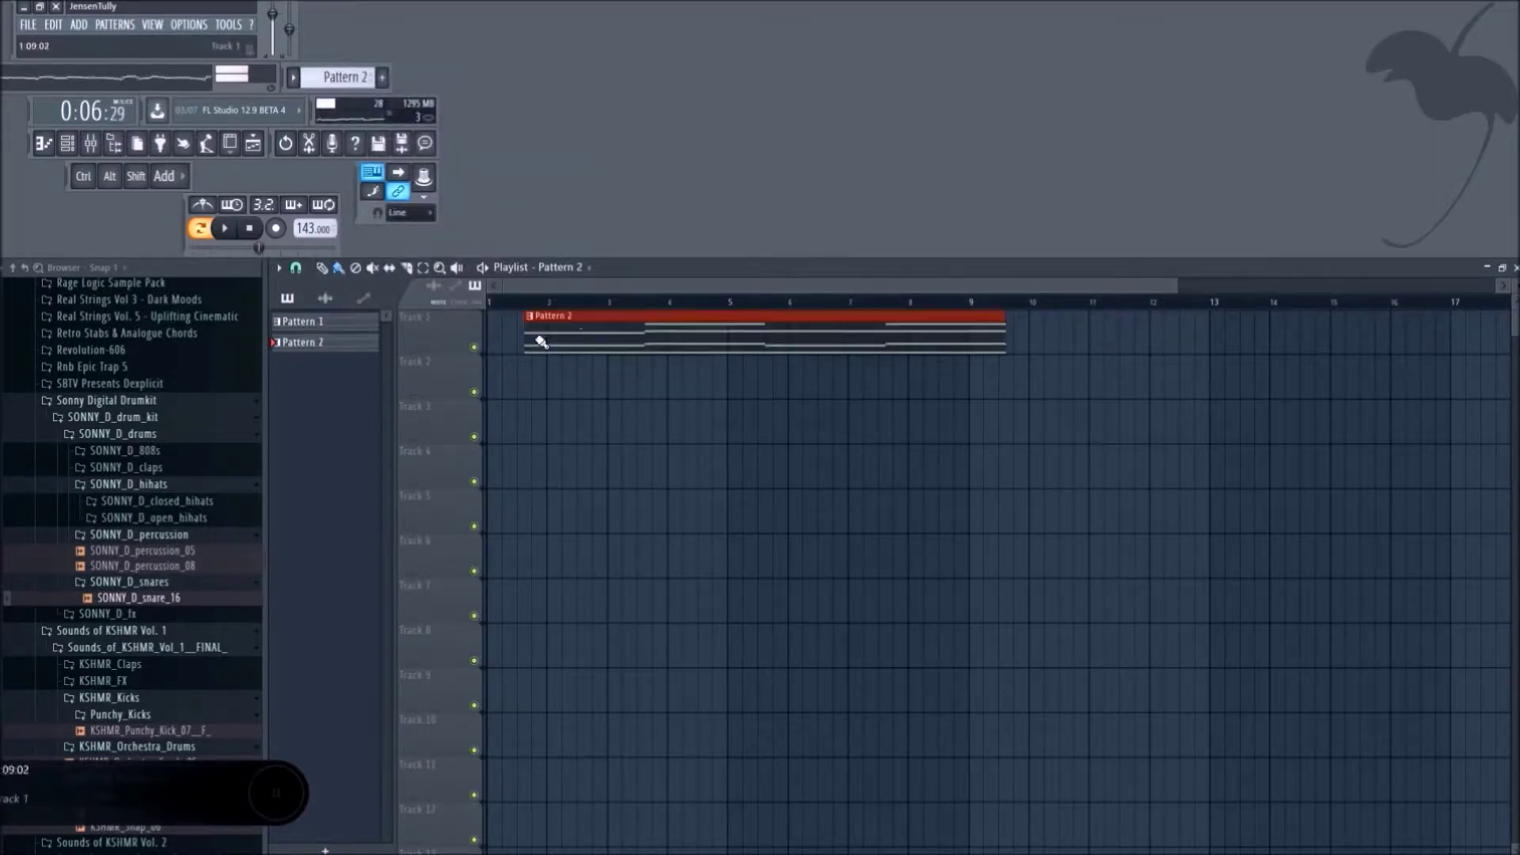
scroll(332, 75, up, 1)
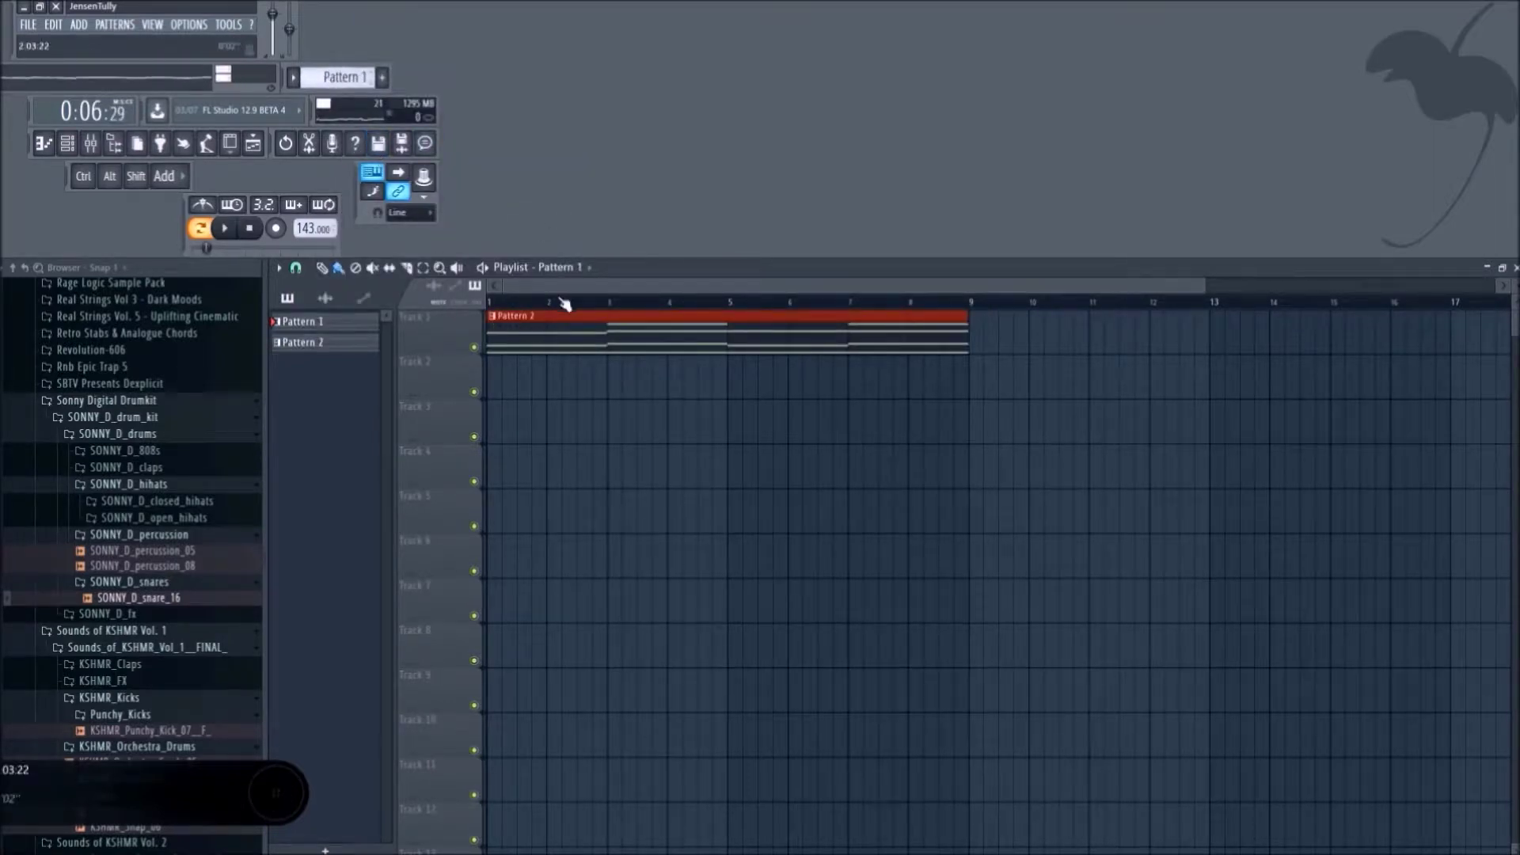
right_click(577, 339)
drag(609, 338, 546, 338)
scroll(569, 458, down, 2)
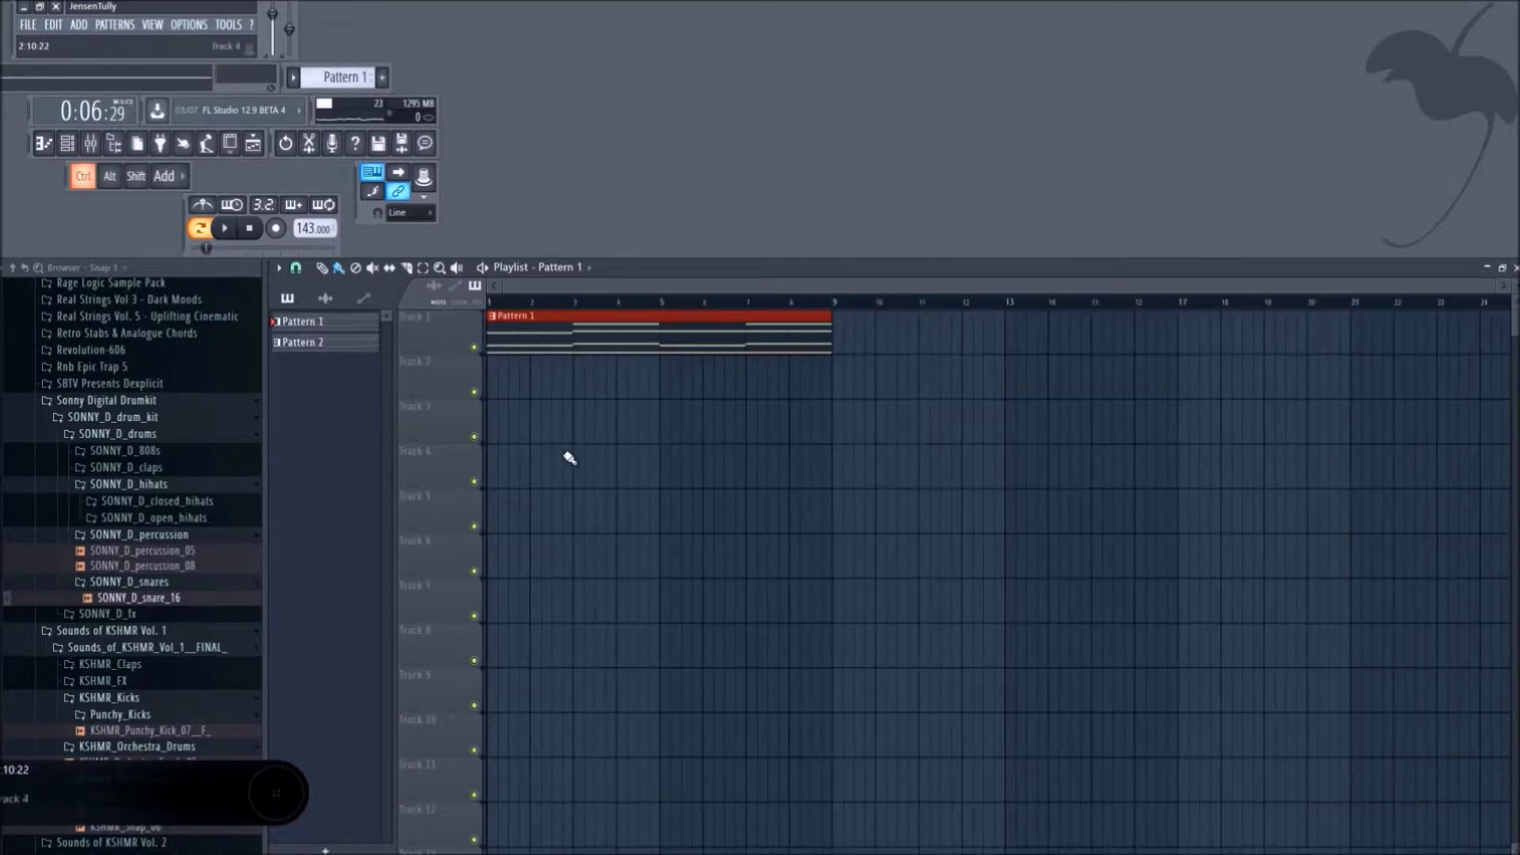
With playlist snap set to Bar, place Pattern 2 at bar 9 of Track 1 and play the arrangement in song mode.
click(295, 267)
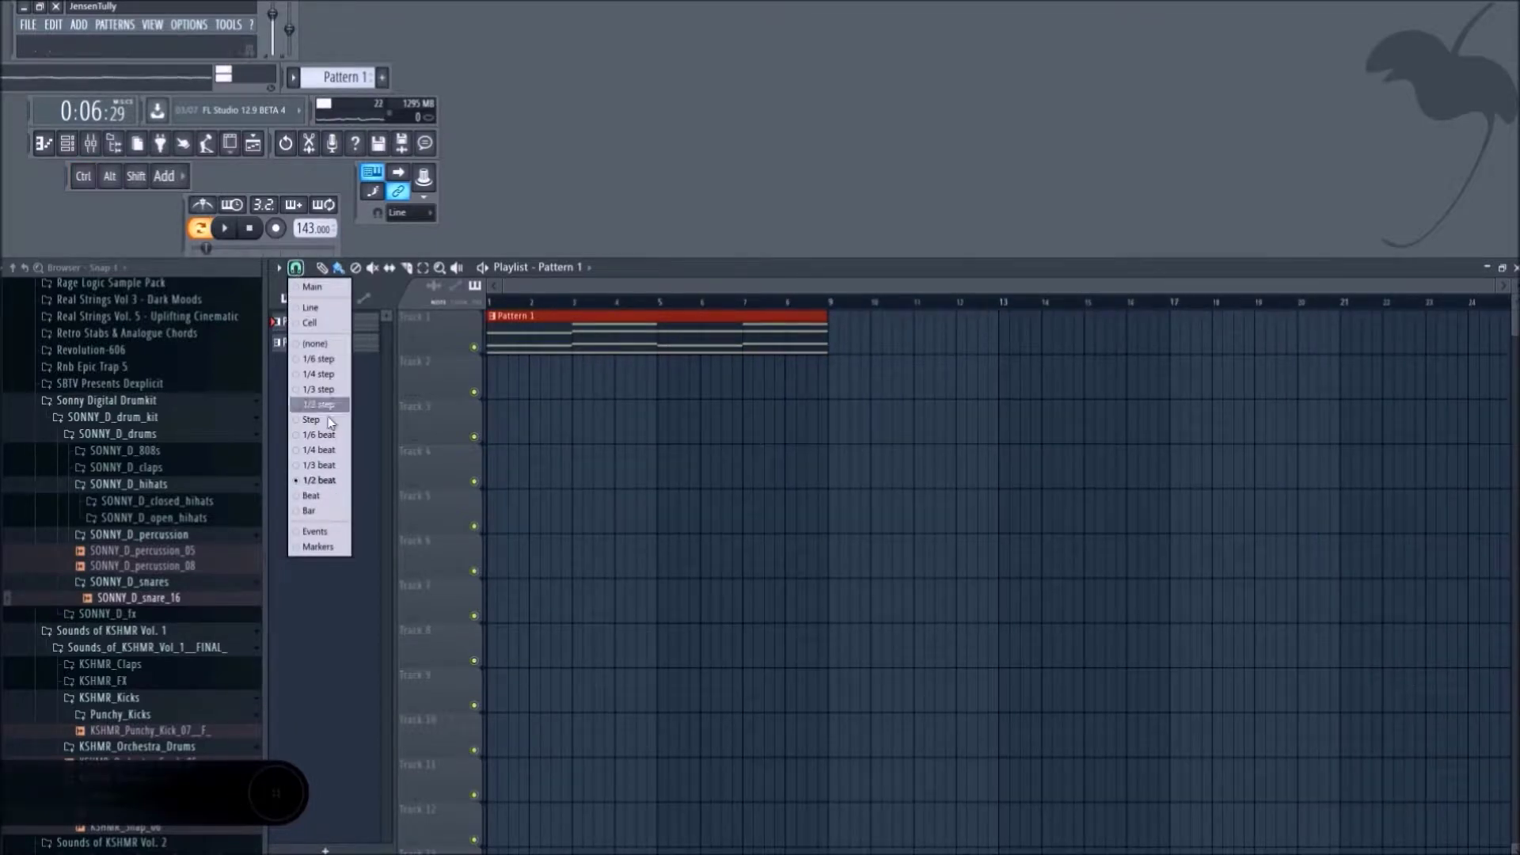
click(311, 511)
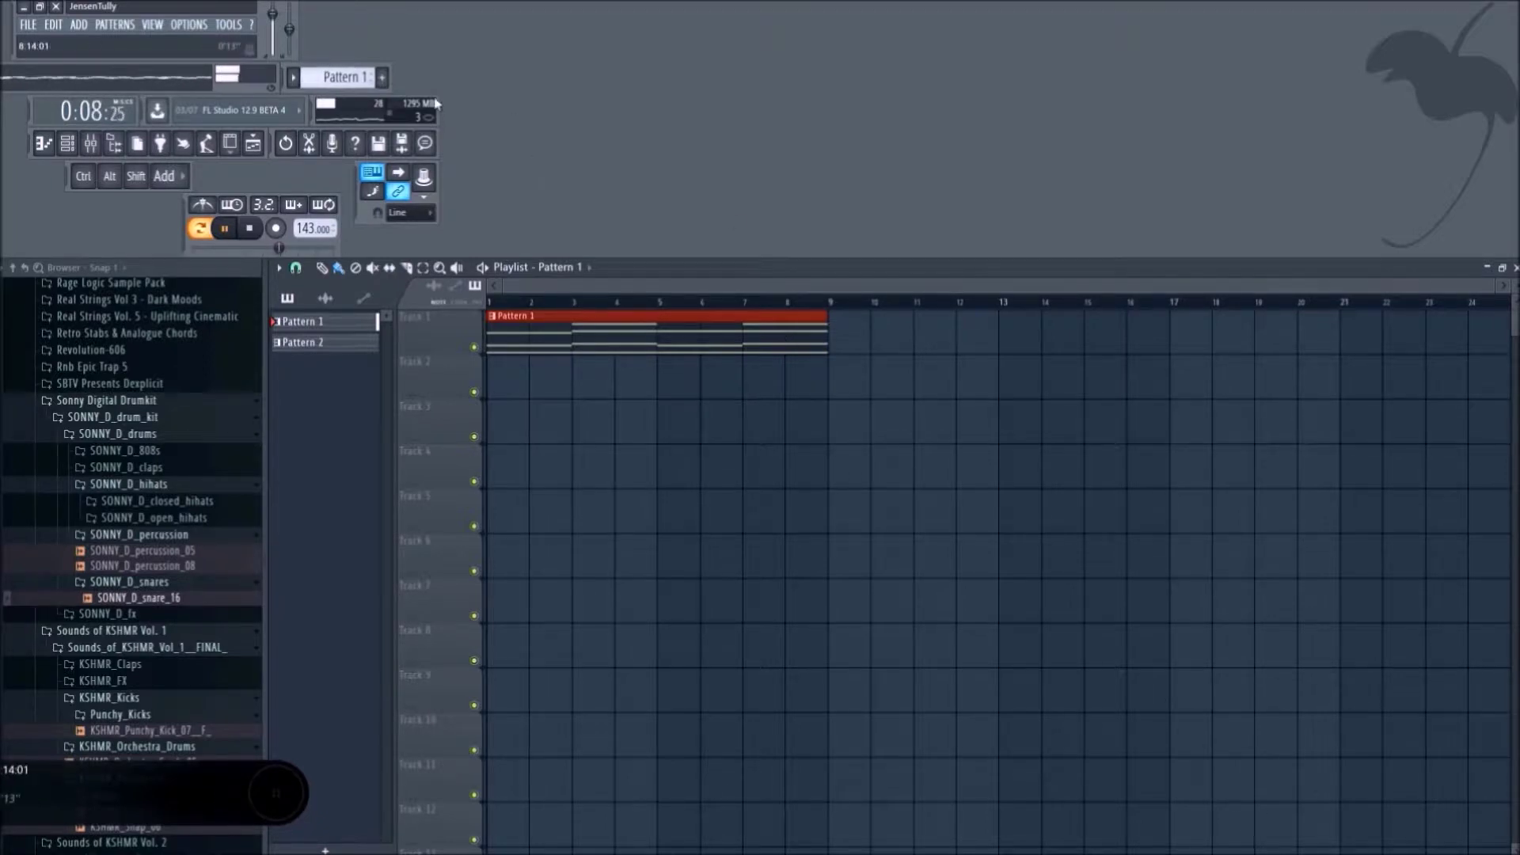
click(841, 326)
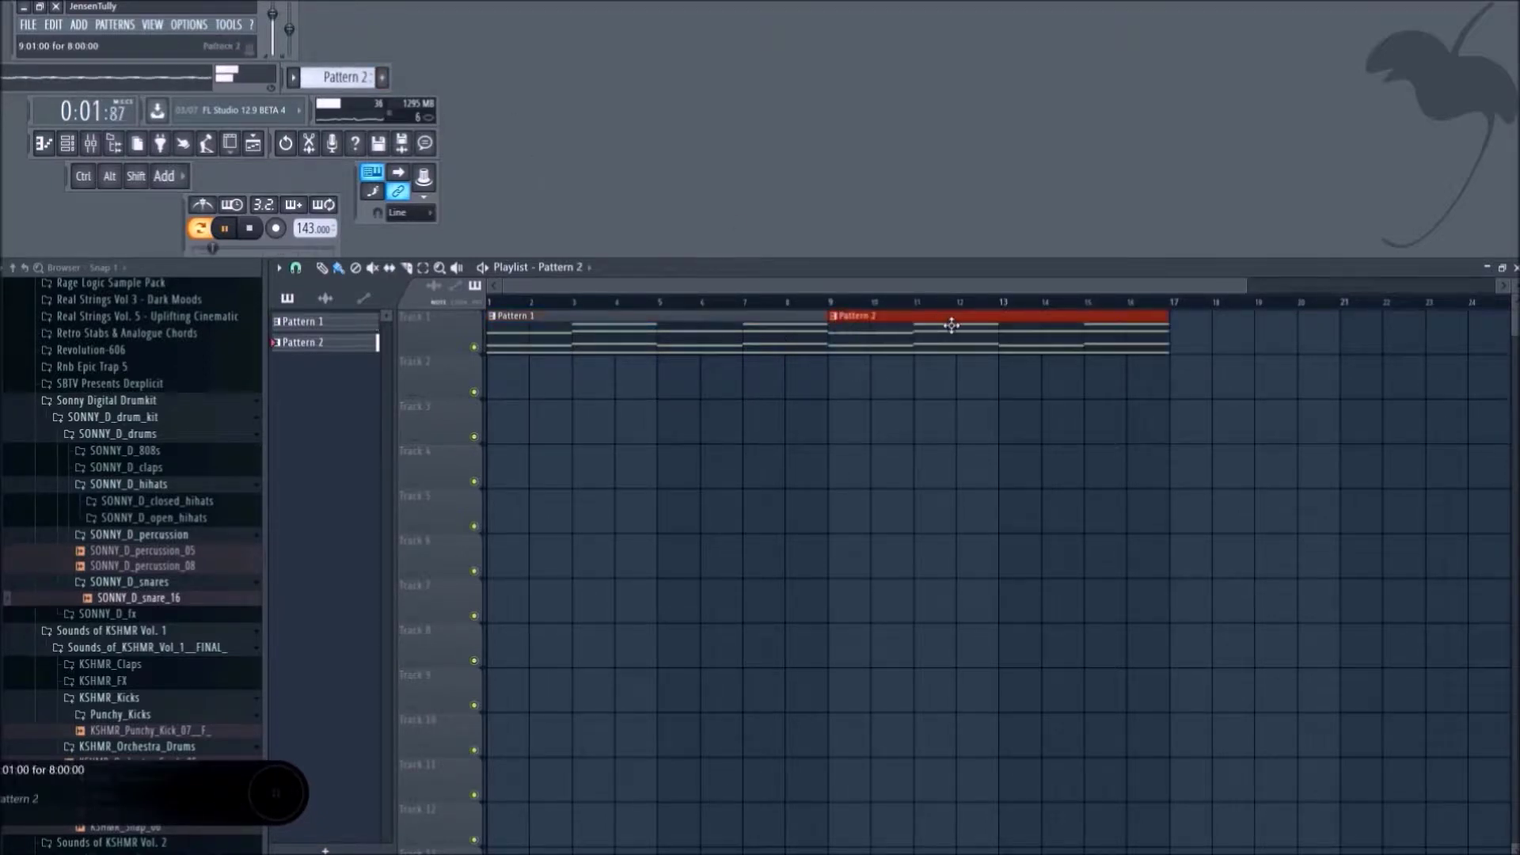
click(201, 232)
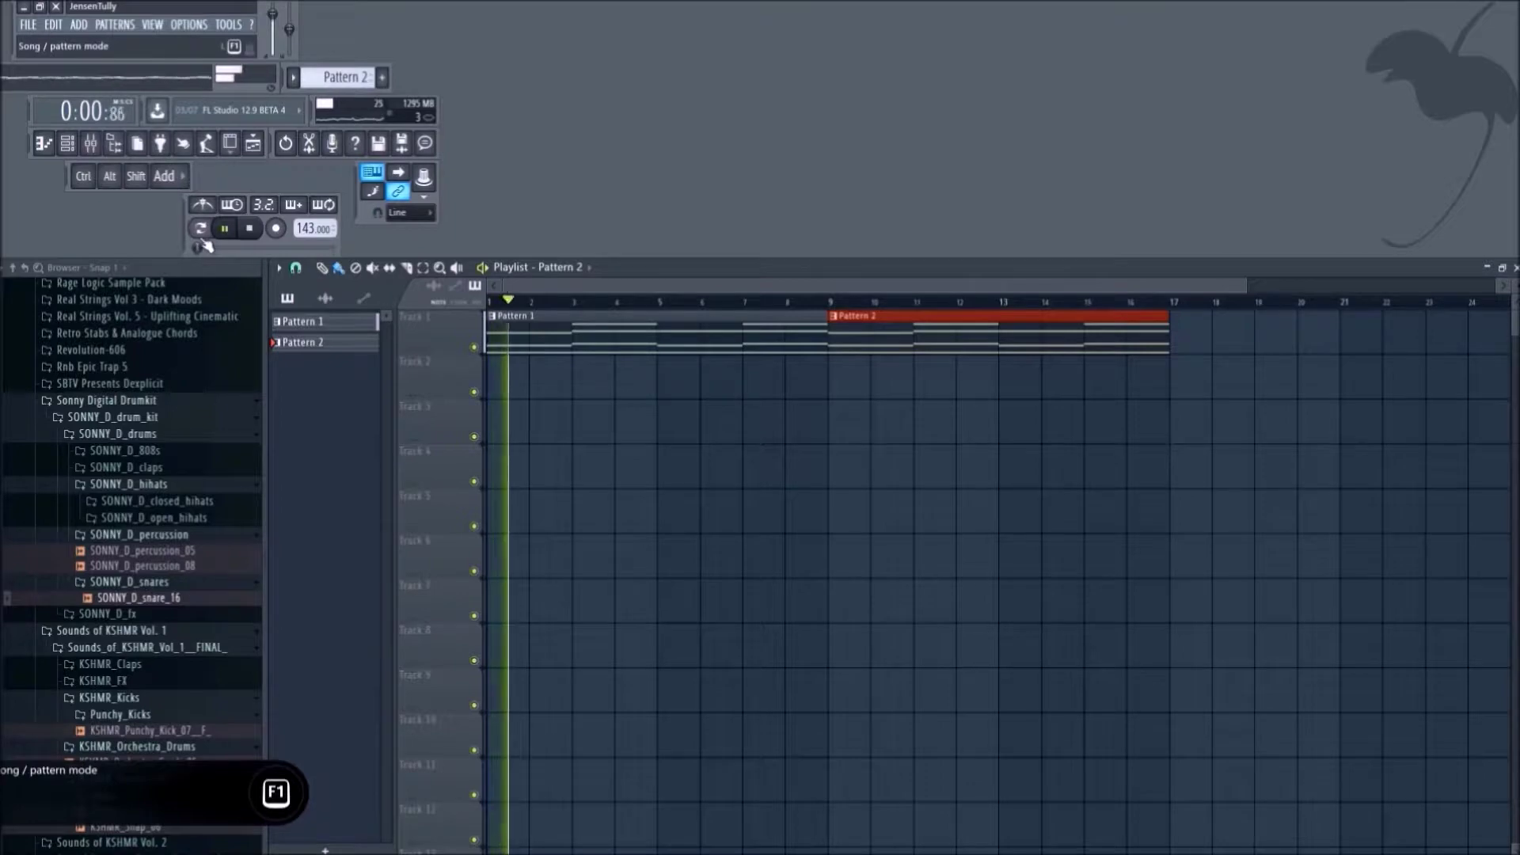
scroll(764, 522, down, 2)
ctrl+click(761, 528)
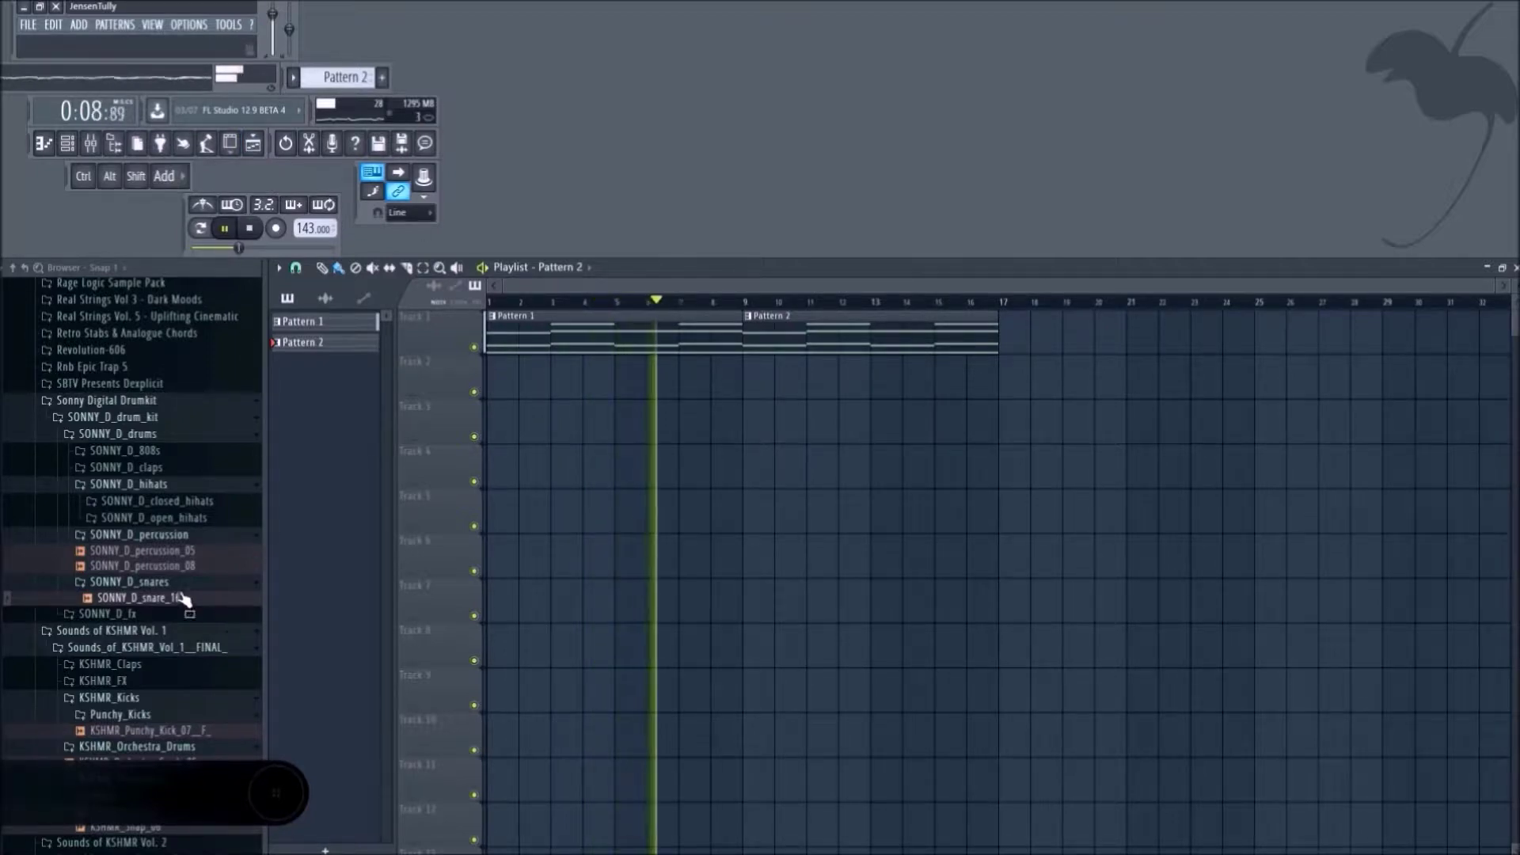
Collapse the Sonny Digital Drumkit folder and the Sounds_of_KSHMR_Vol_1__FINAL_ subfolder in the sample browser.
click(47, 400)
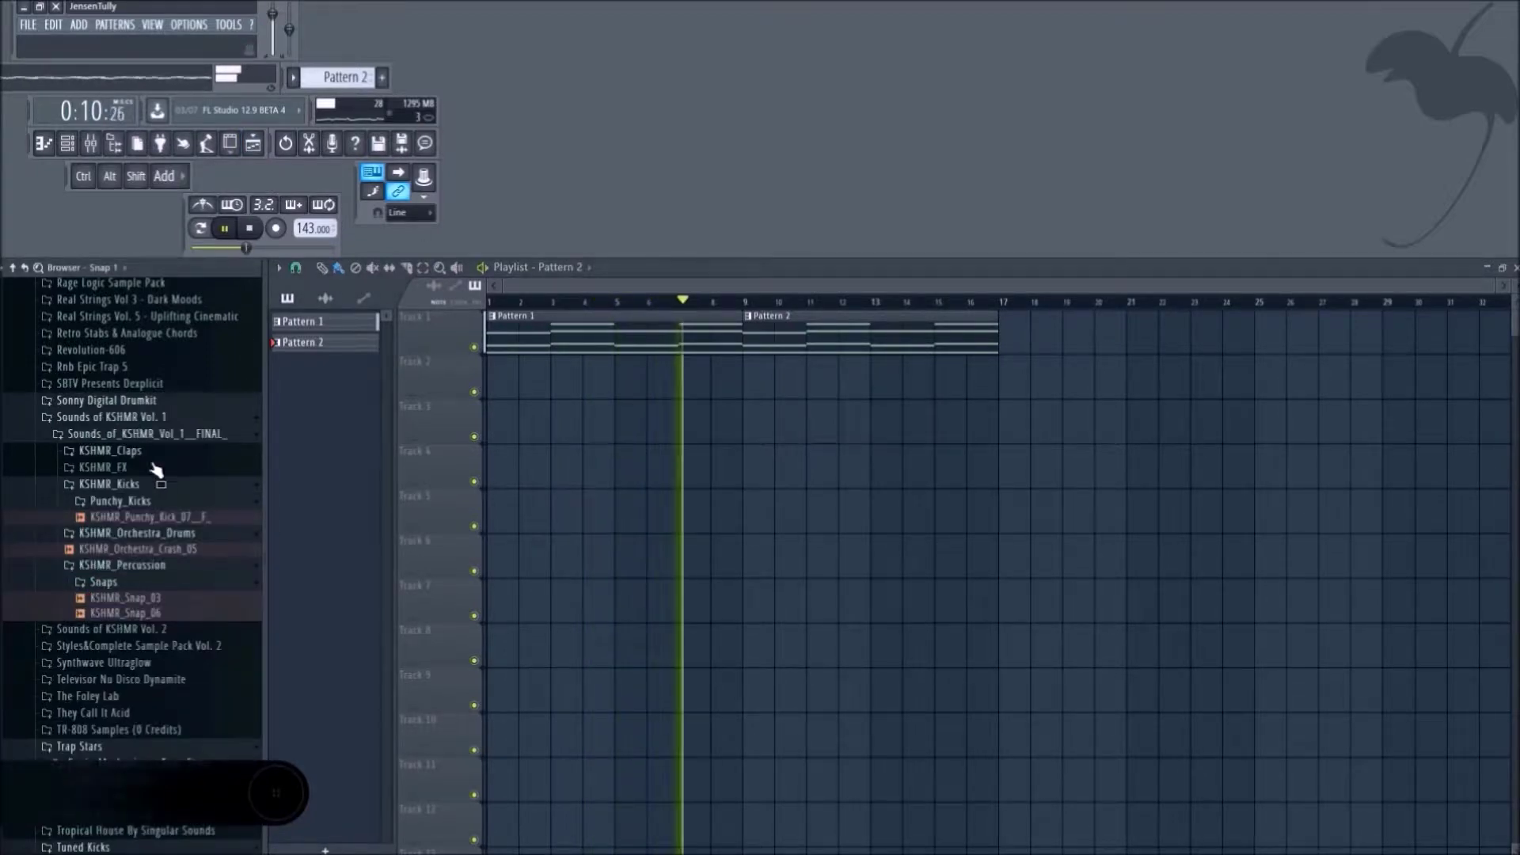
click(57, 435)
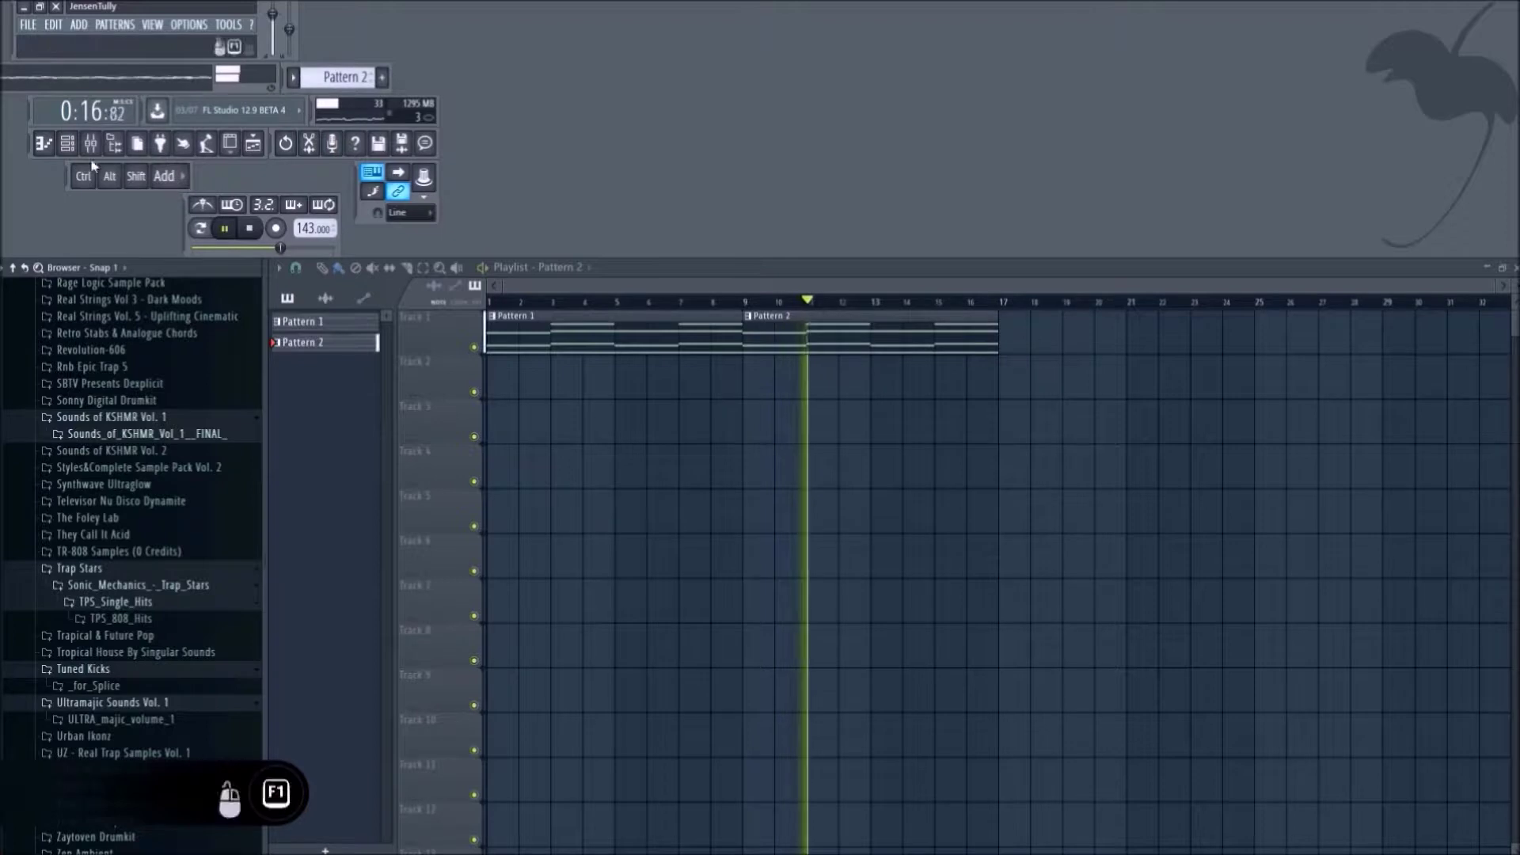
Add a second Omnisphere instrument to the channel rack and move its plugin window fully into view.
click(68, 143)
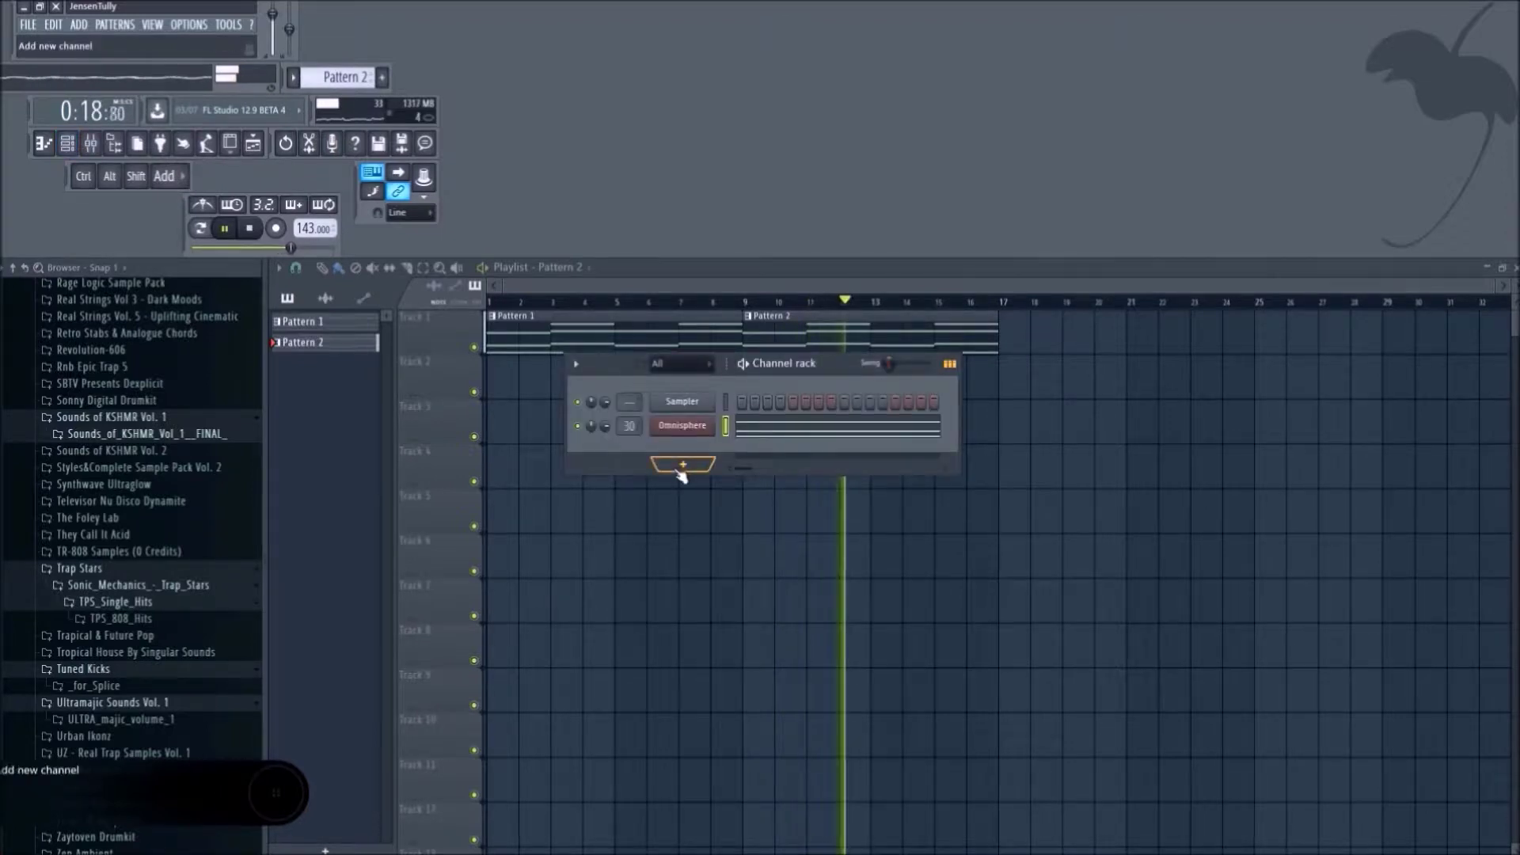
click(679, 469)
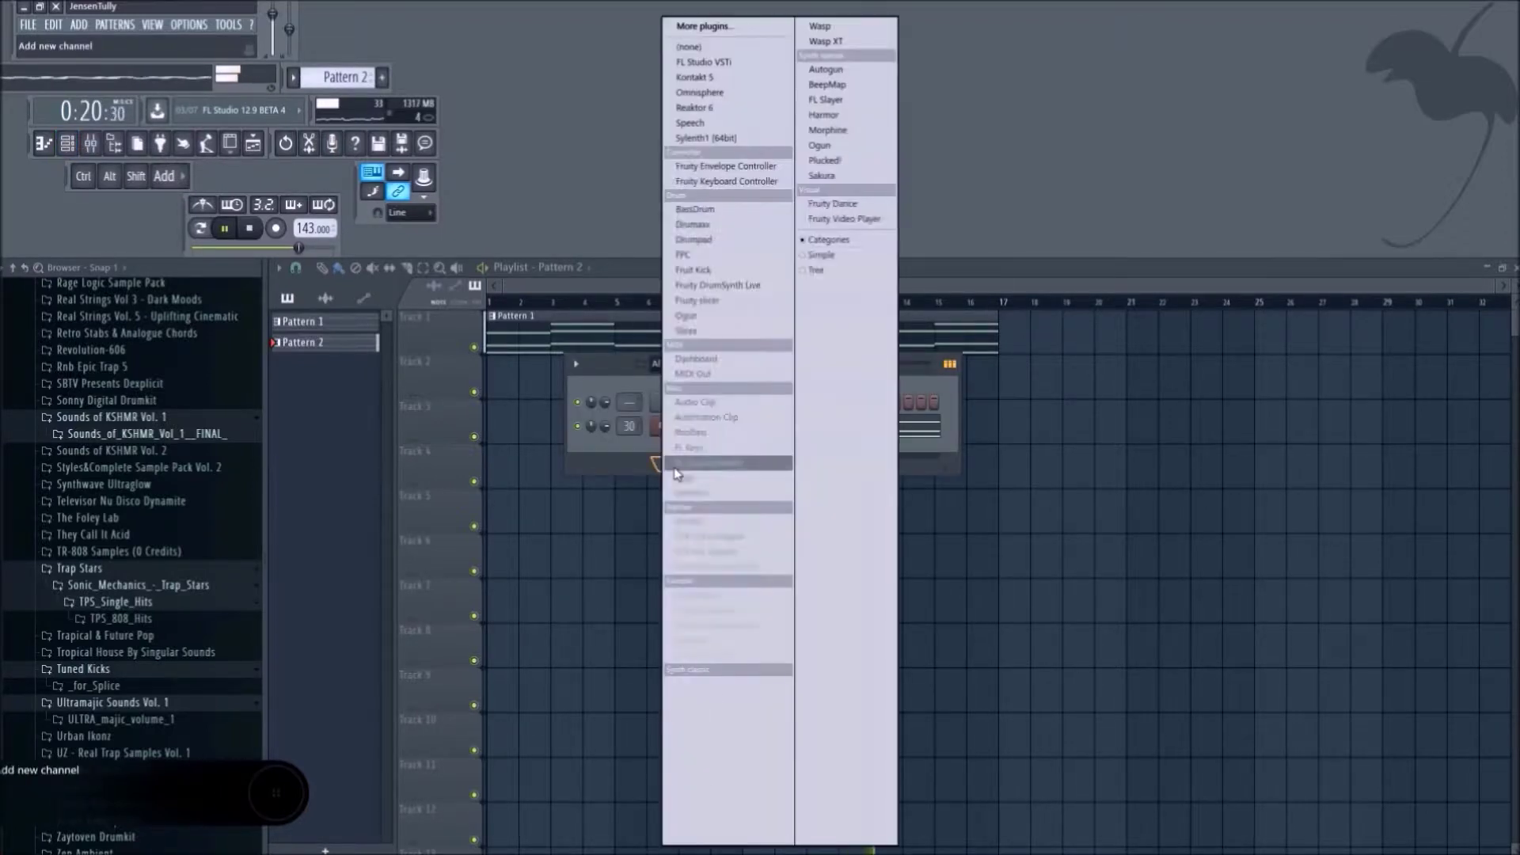
click(744, 96)
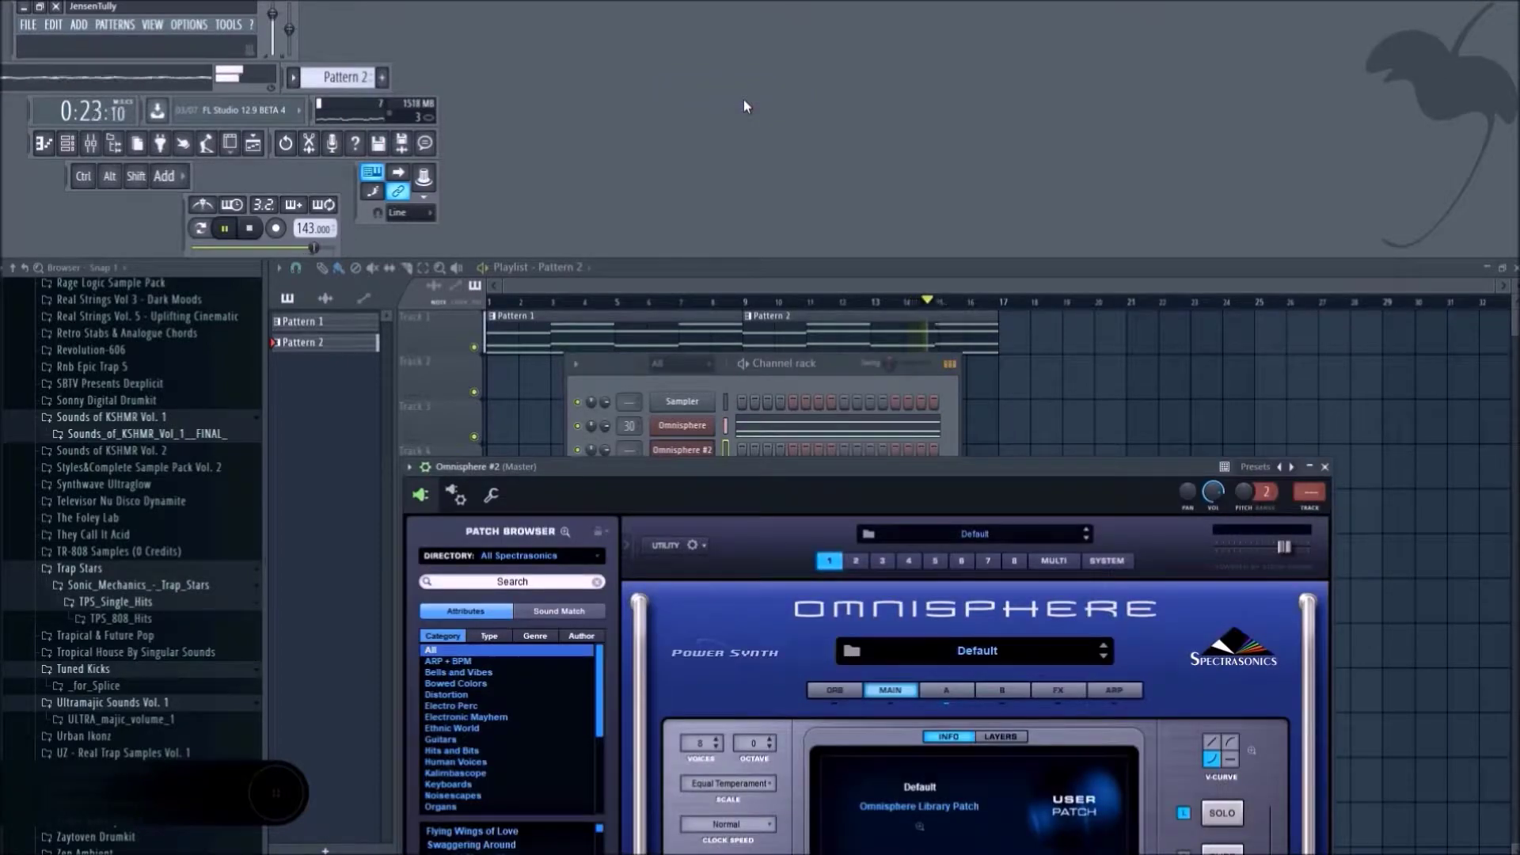
drag(913, 483, 1004, 271)
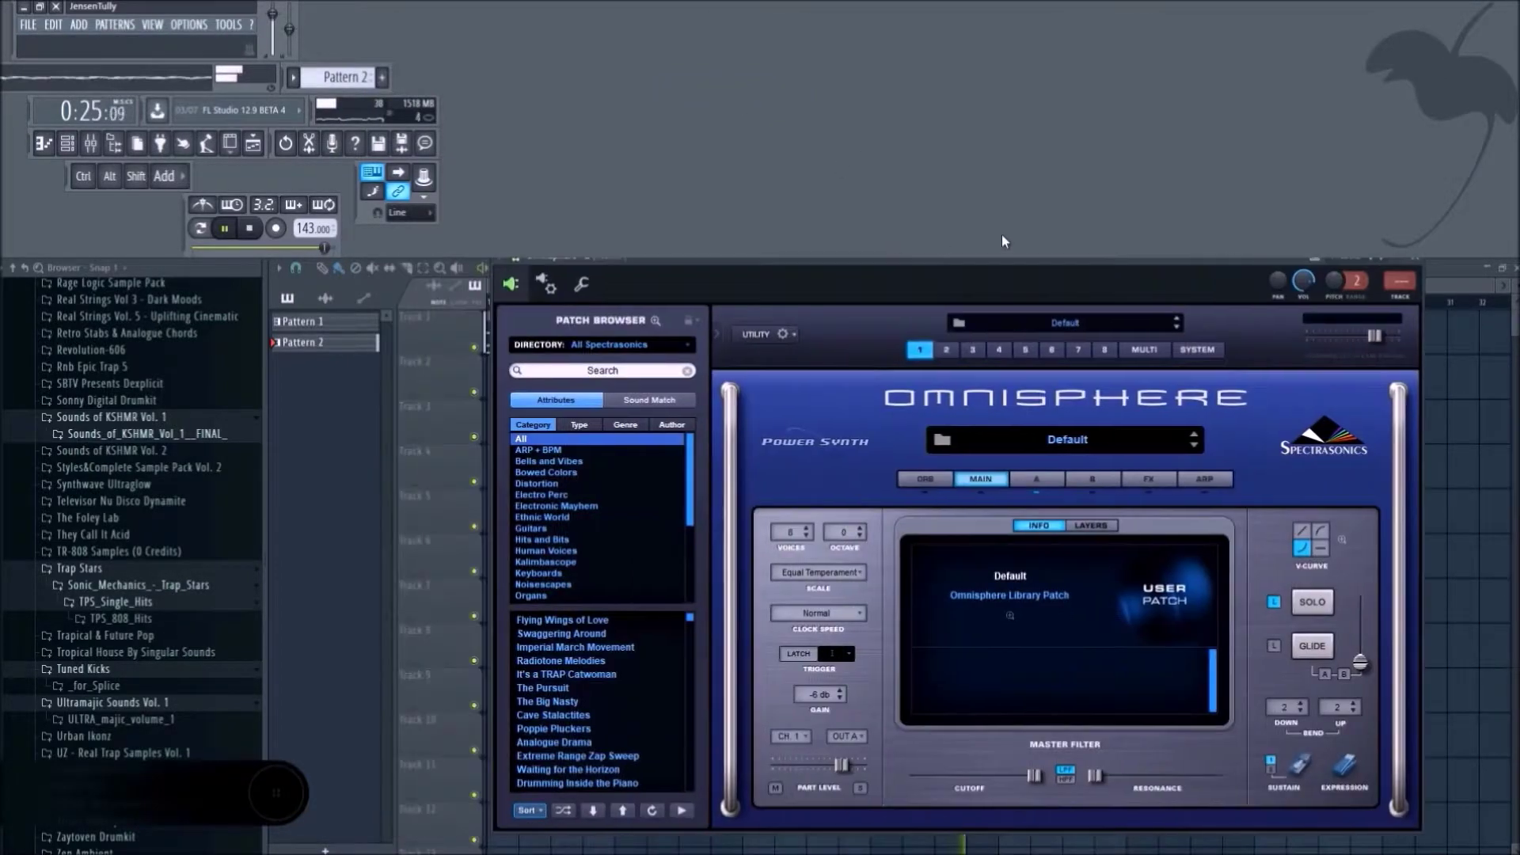
Filter the Omnisphere #2 patch browser to the Bells and Vibes category and restart the arrangement's playback.
key(space)
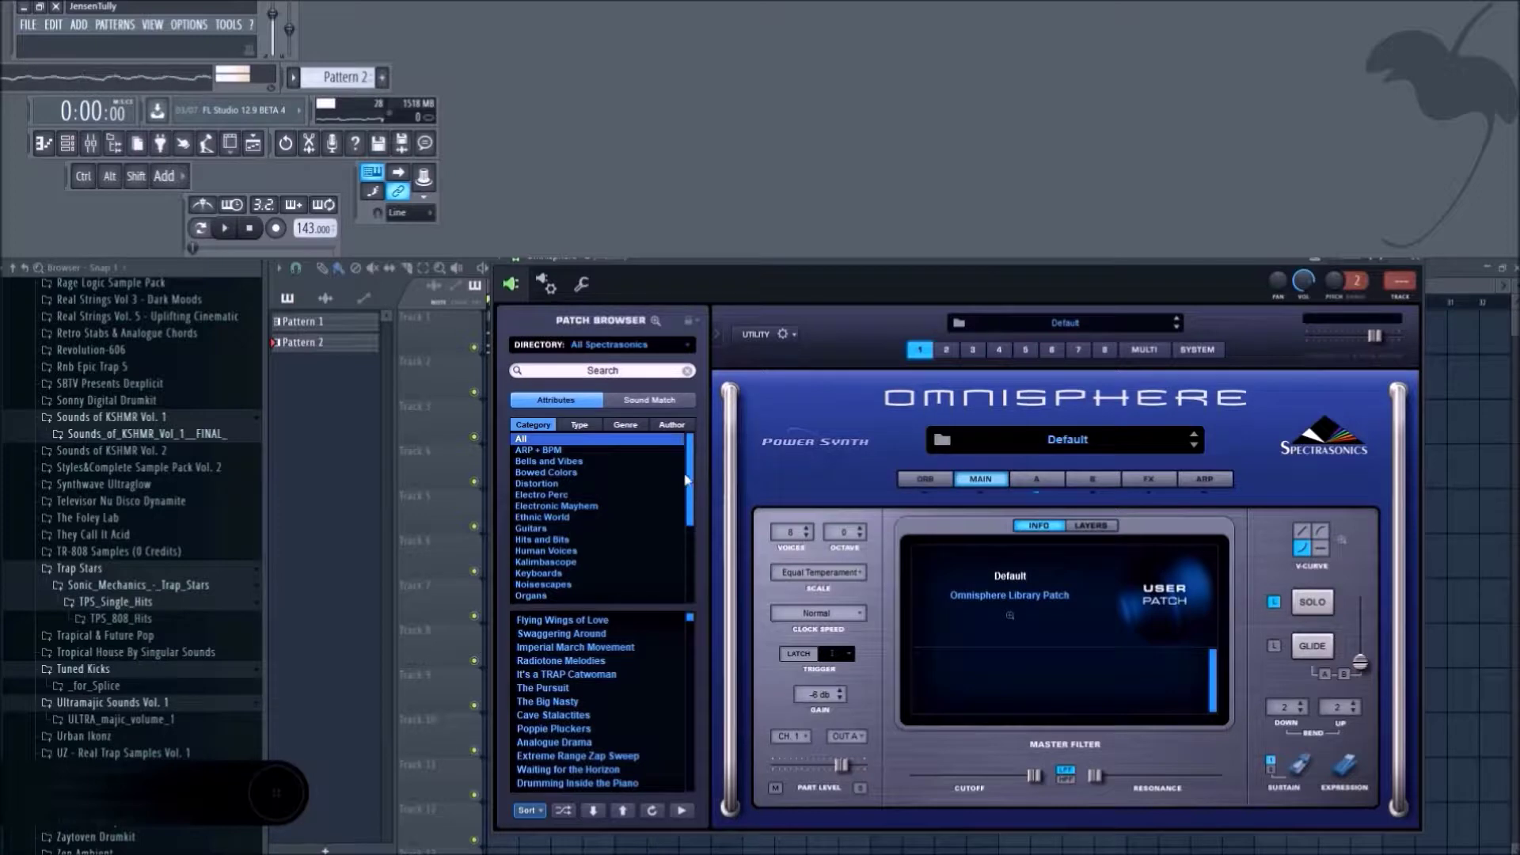
click(559, 463)
key(space)
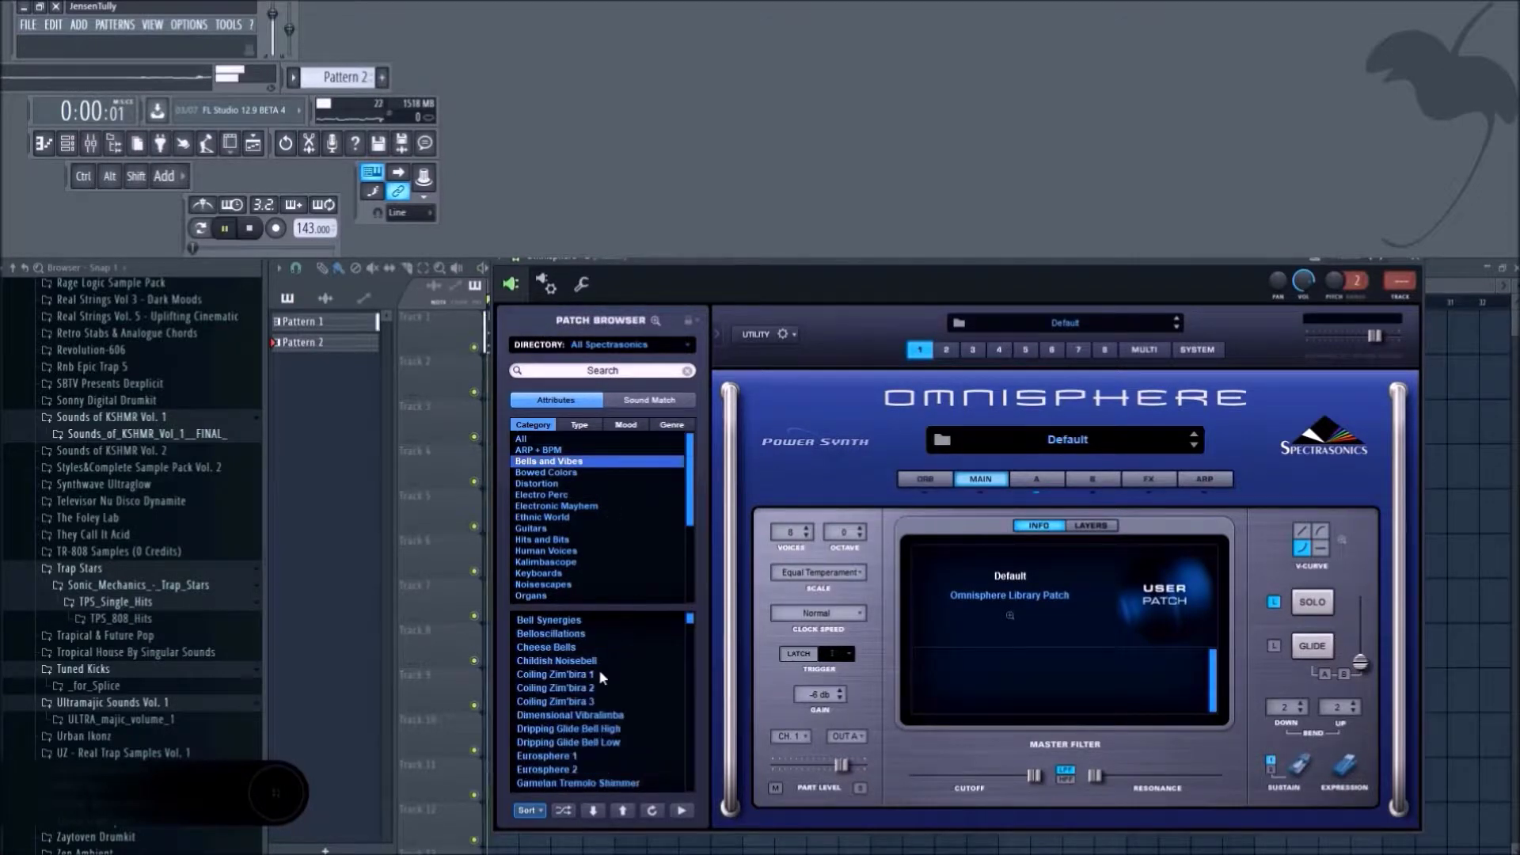
Audition the Dripping Glide Bell High, In Memorium 2 and Octabell Lead patches over the chords.
click(586, 677)
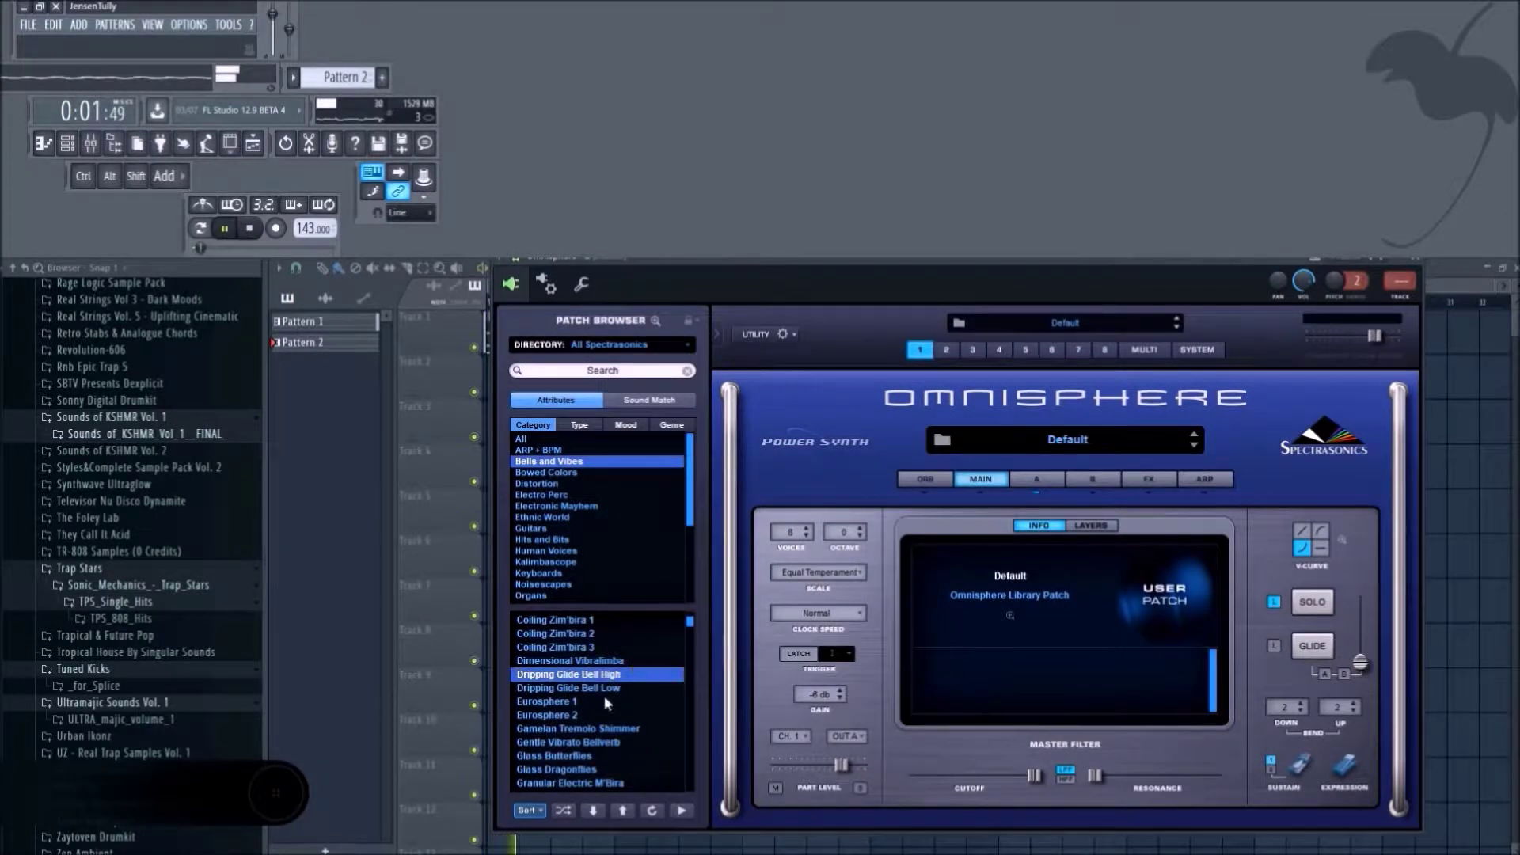
scroll(608, 703, down, 1)
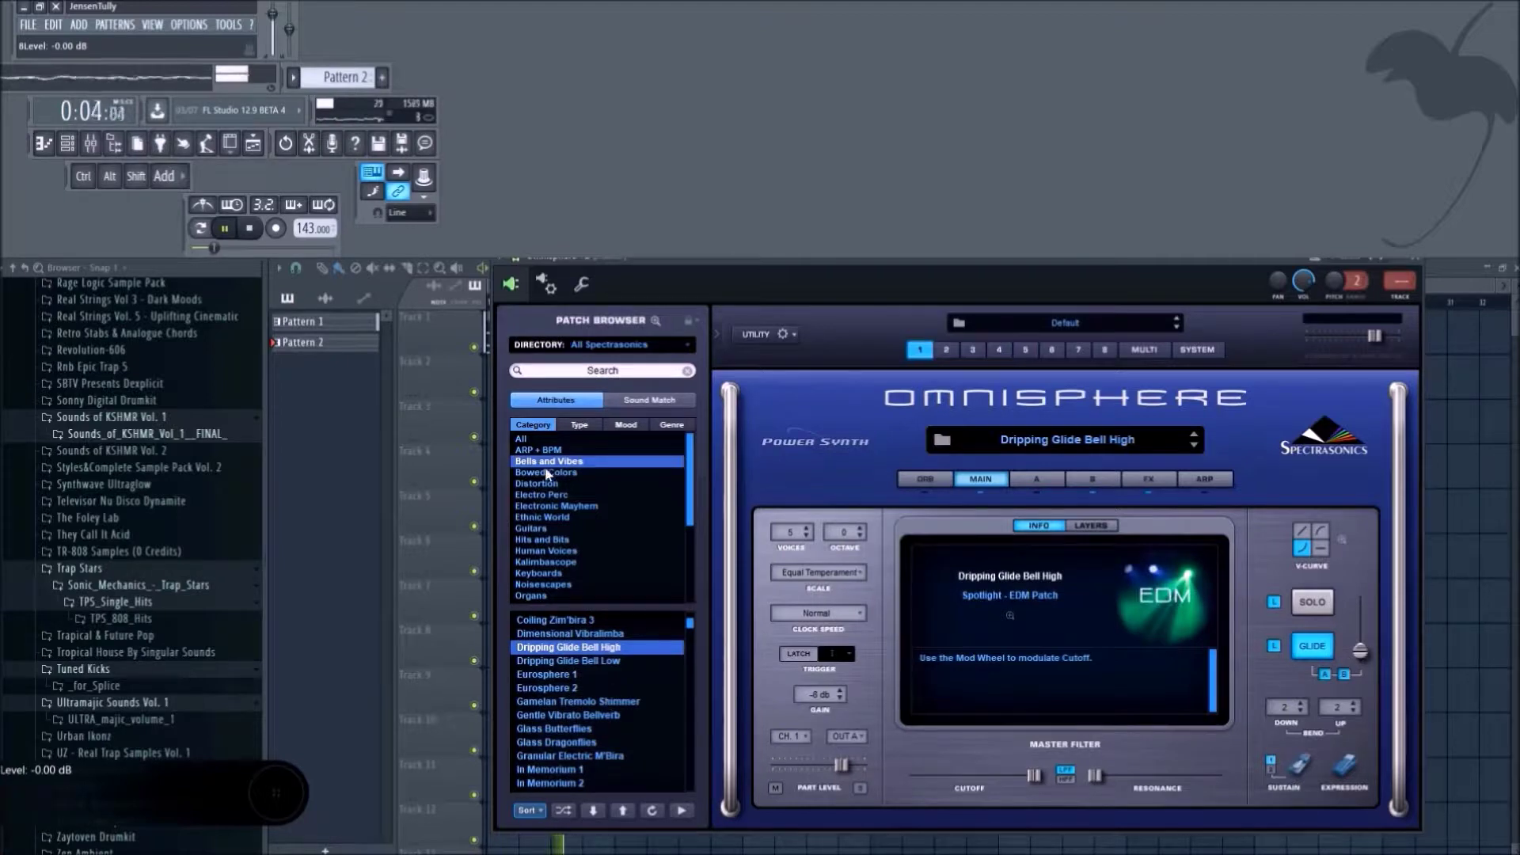
scroll(581, 742, down, 2)
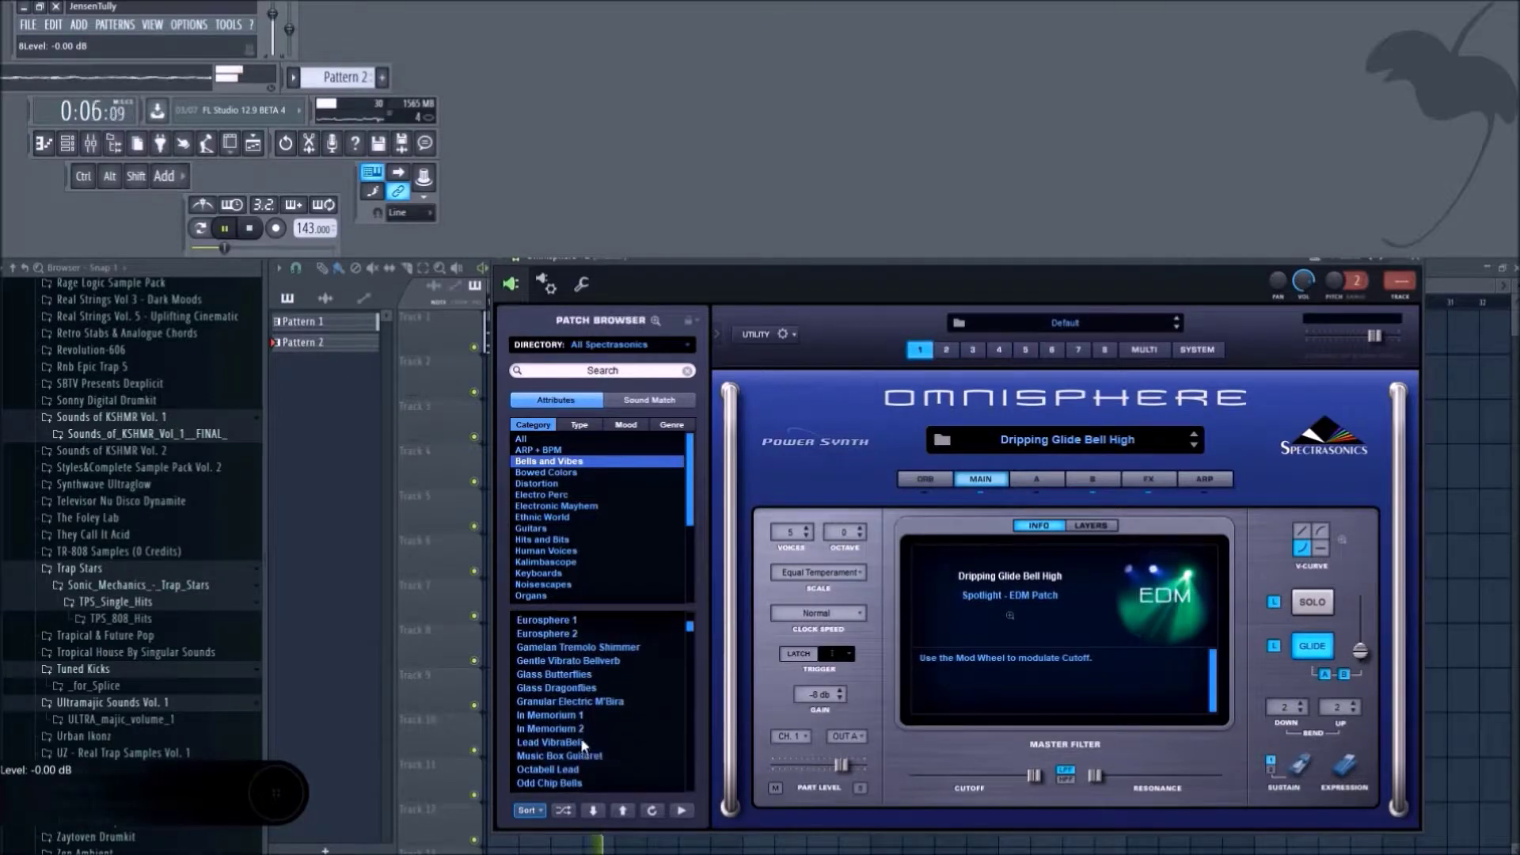
click(559, 731)
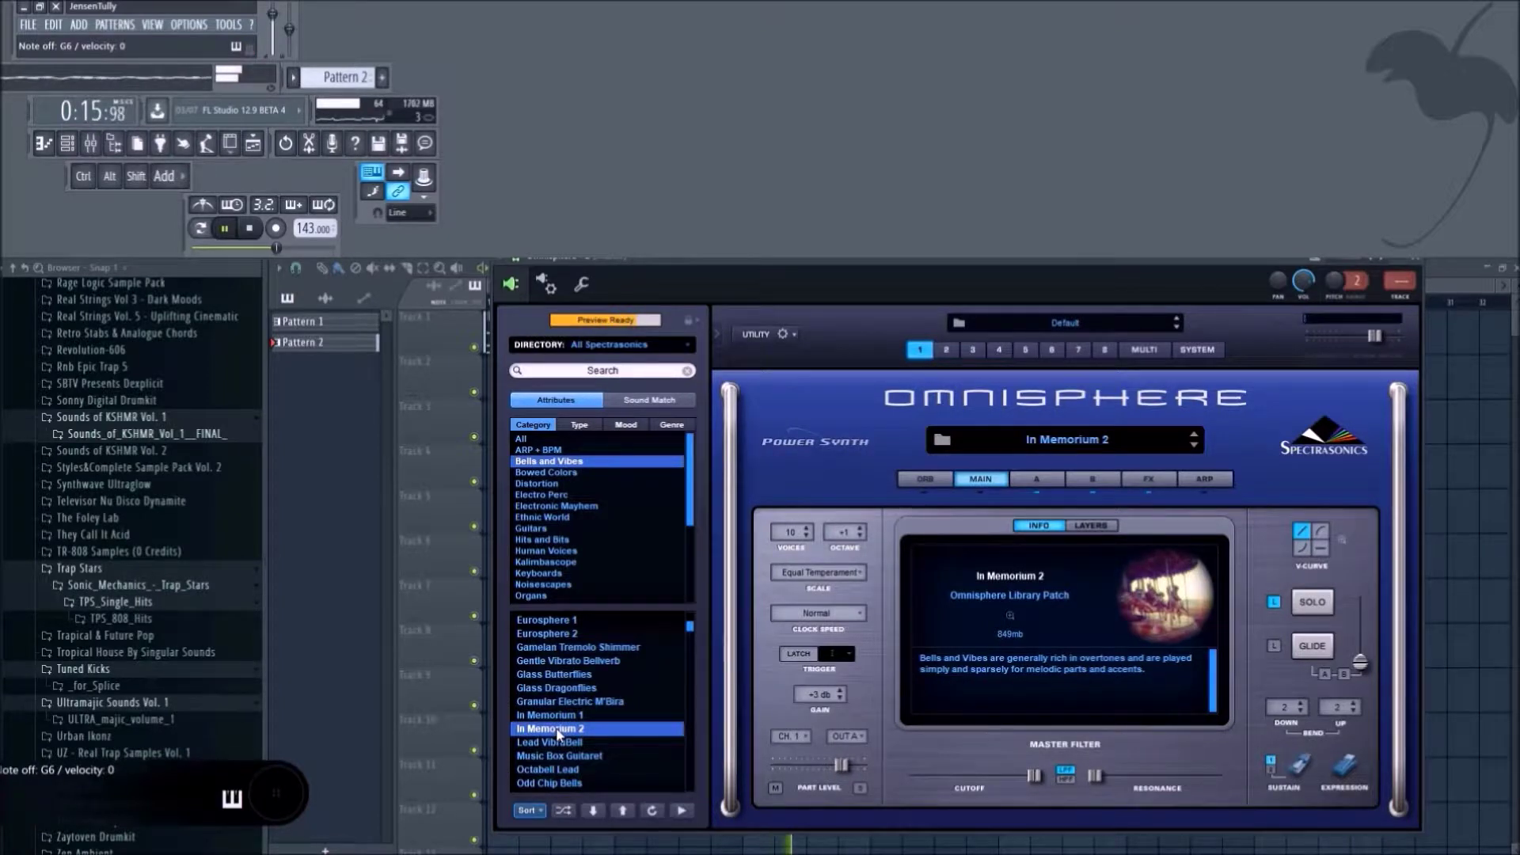
scroll(594, 735, down, 1)
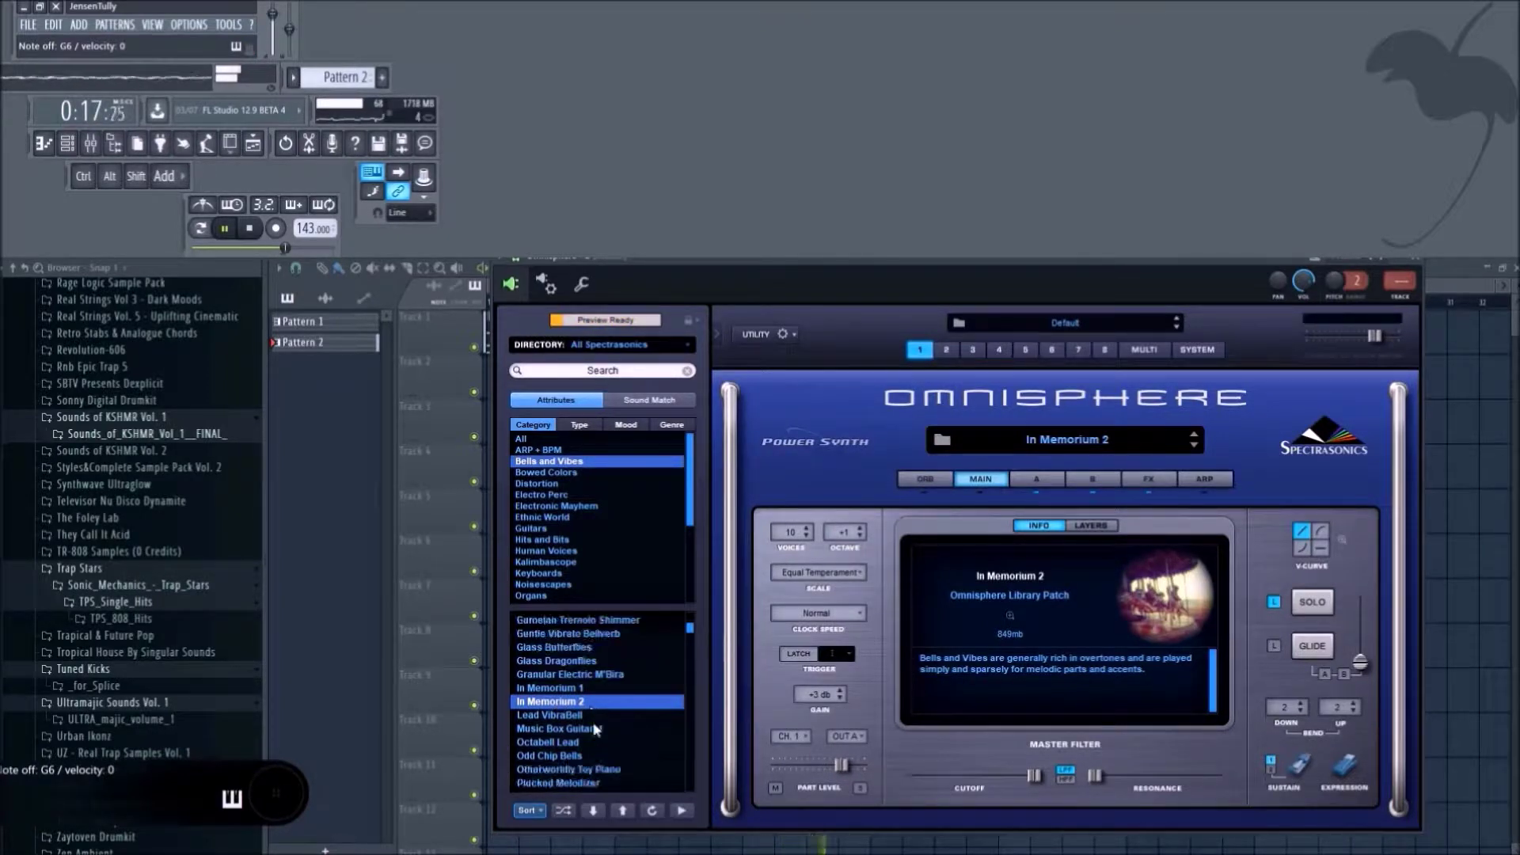
click(572, 743)
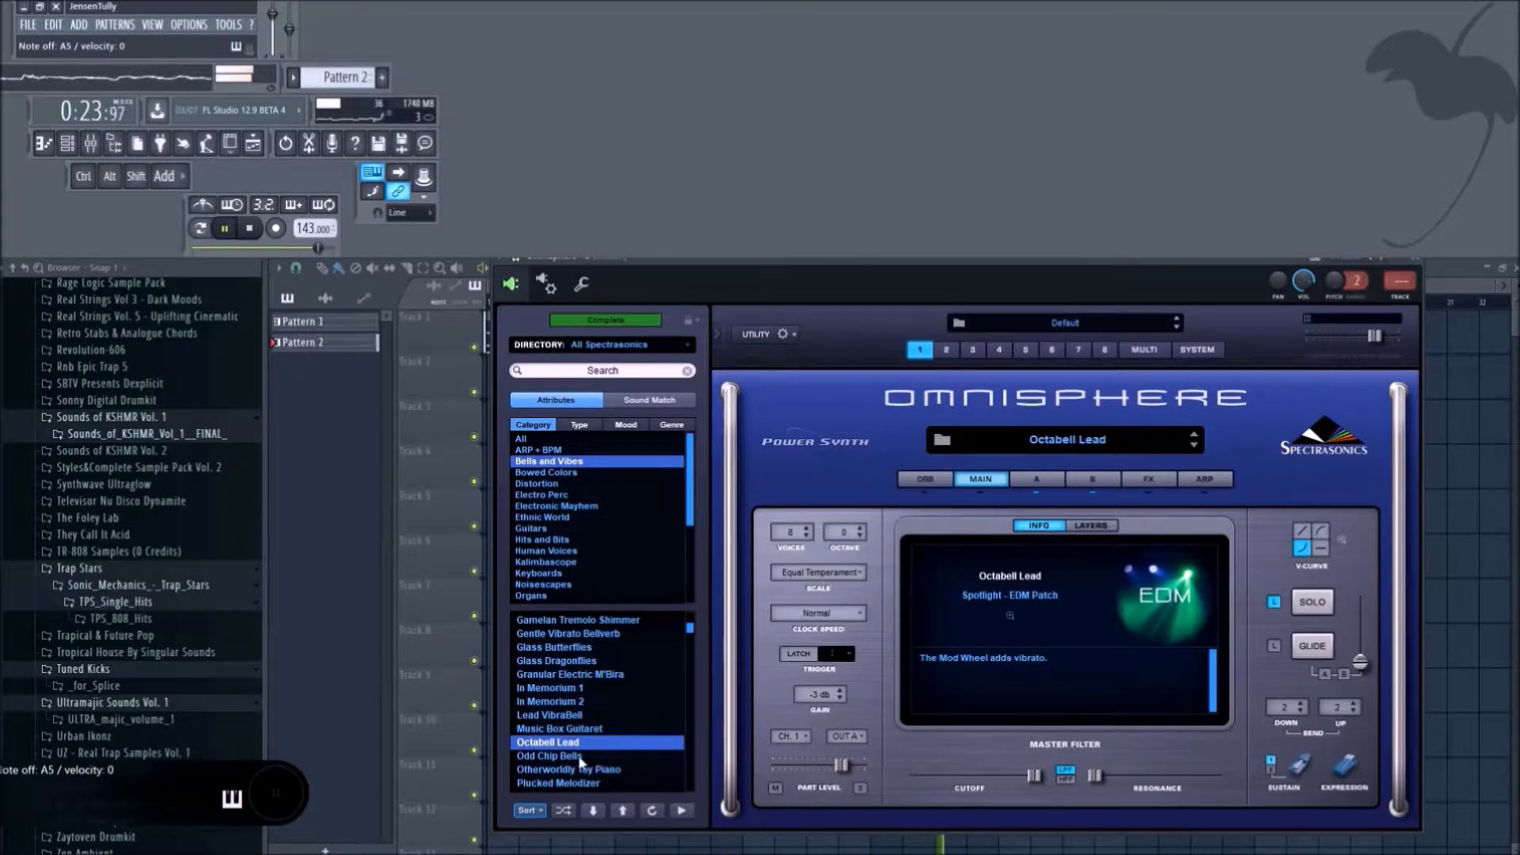
Load the Odd Chip Bells patch in Omnisphere #2, lower its master filter cutoff, and close the plugin window.
scroll(583, 752, down, 2)
click(581, 704)
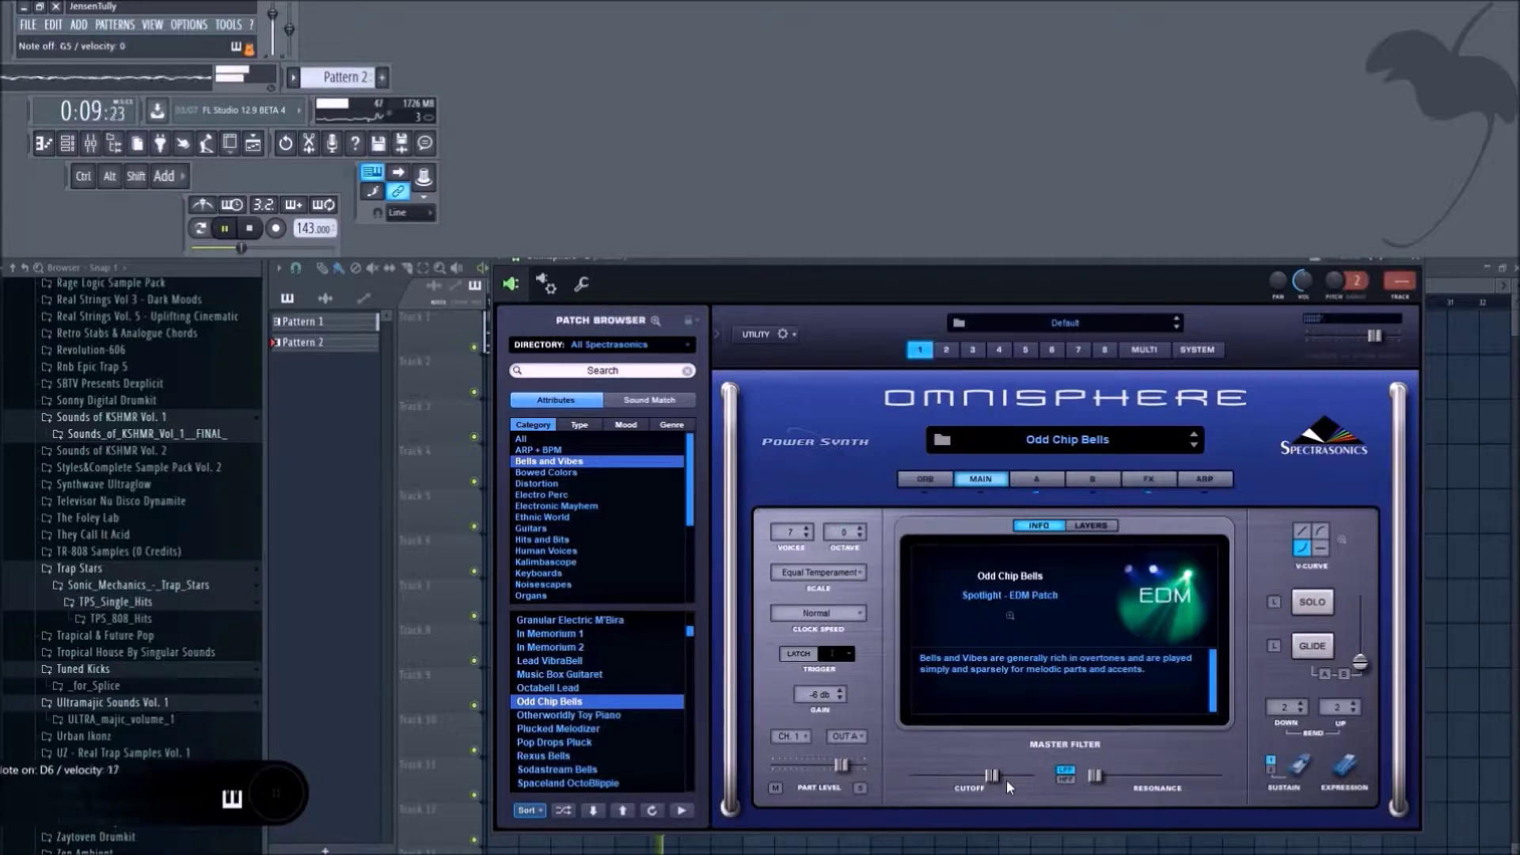
drag(1001, 776, 992, 773)
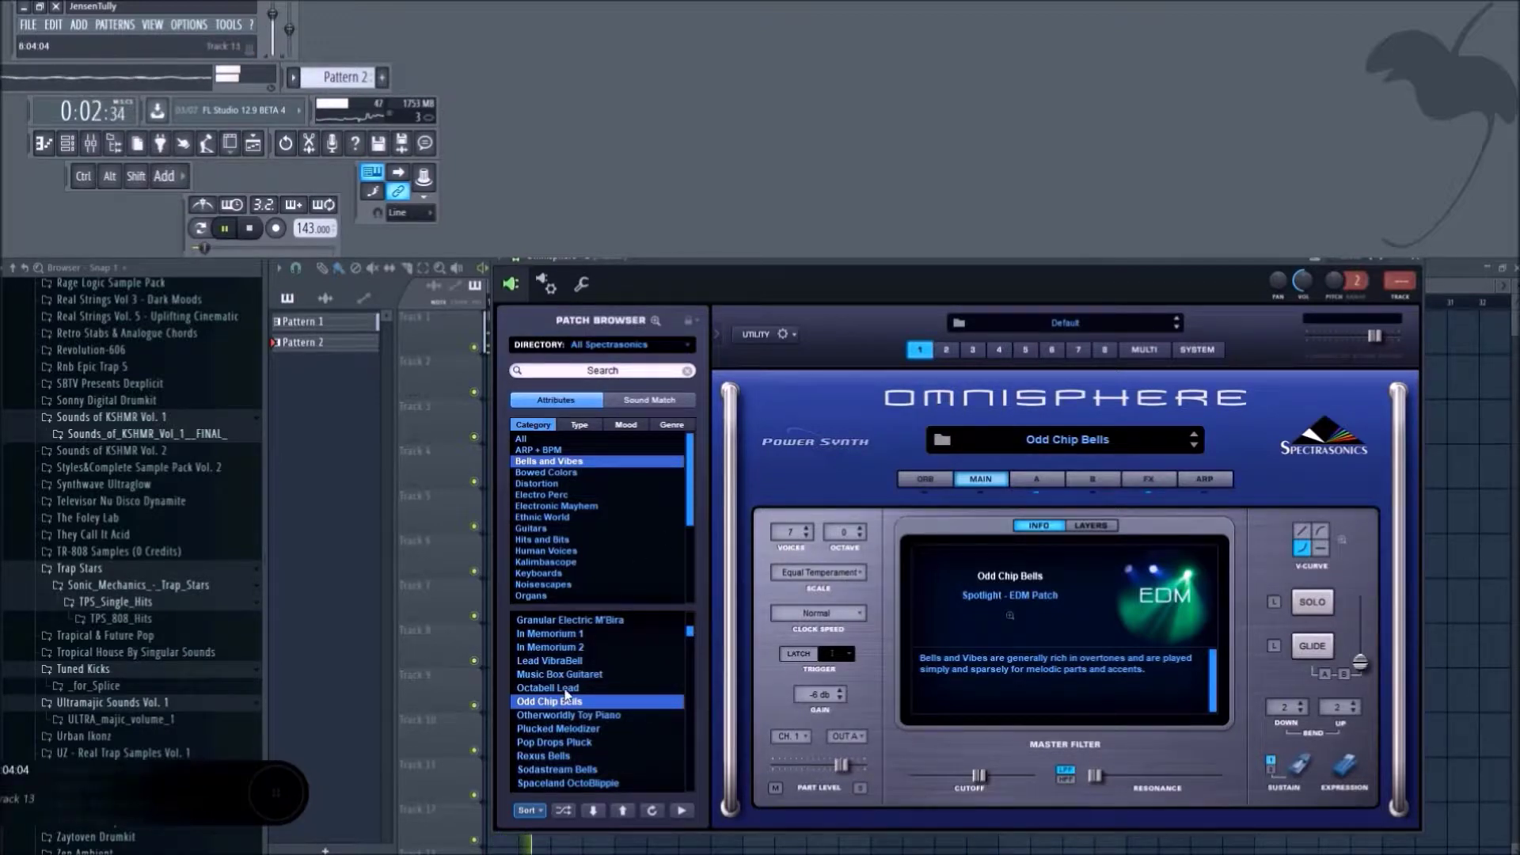
click(225, 228)
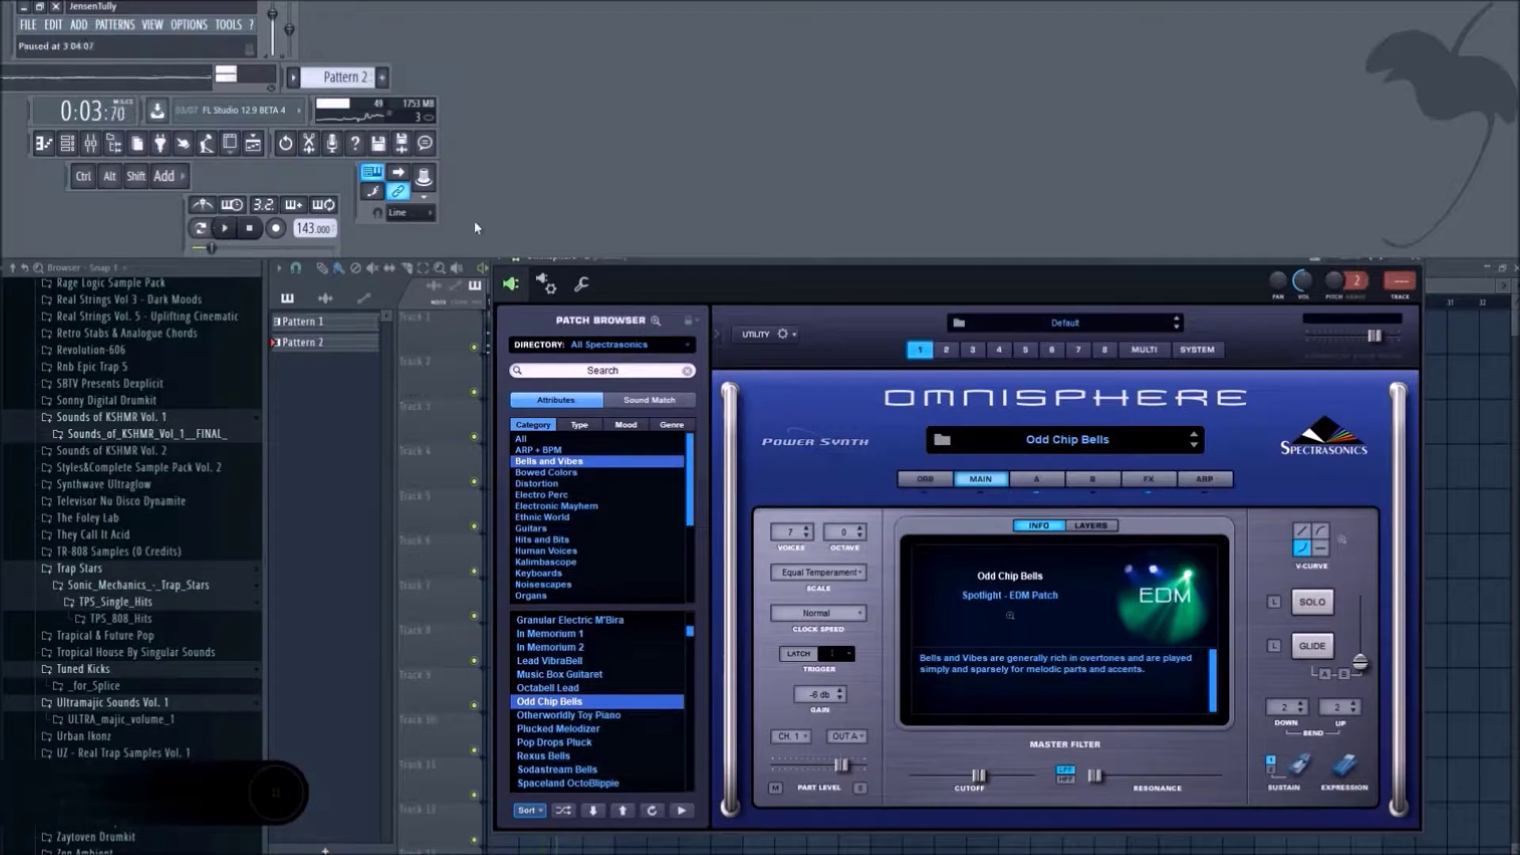
click(1398, 266)
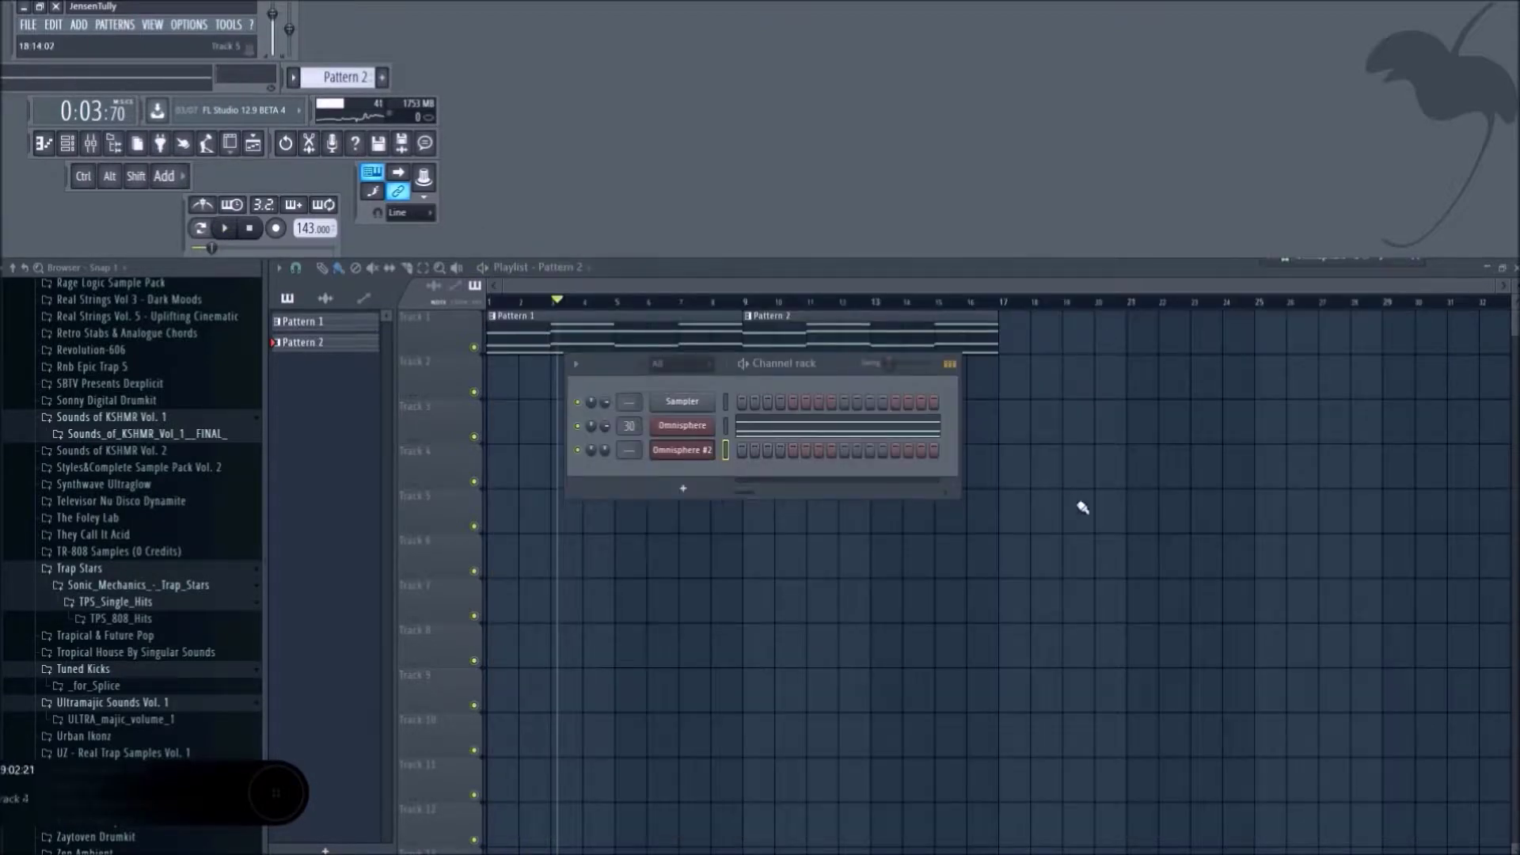
Hide the channel rack, briefly play the arrangement, and create a new empty Pattern 3.
key(F6)
key(space)
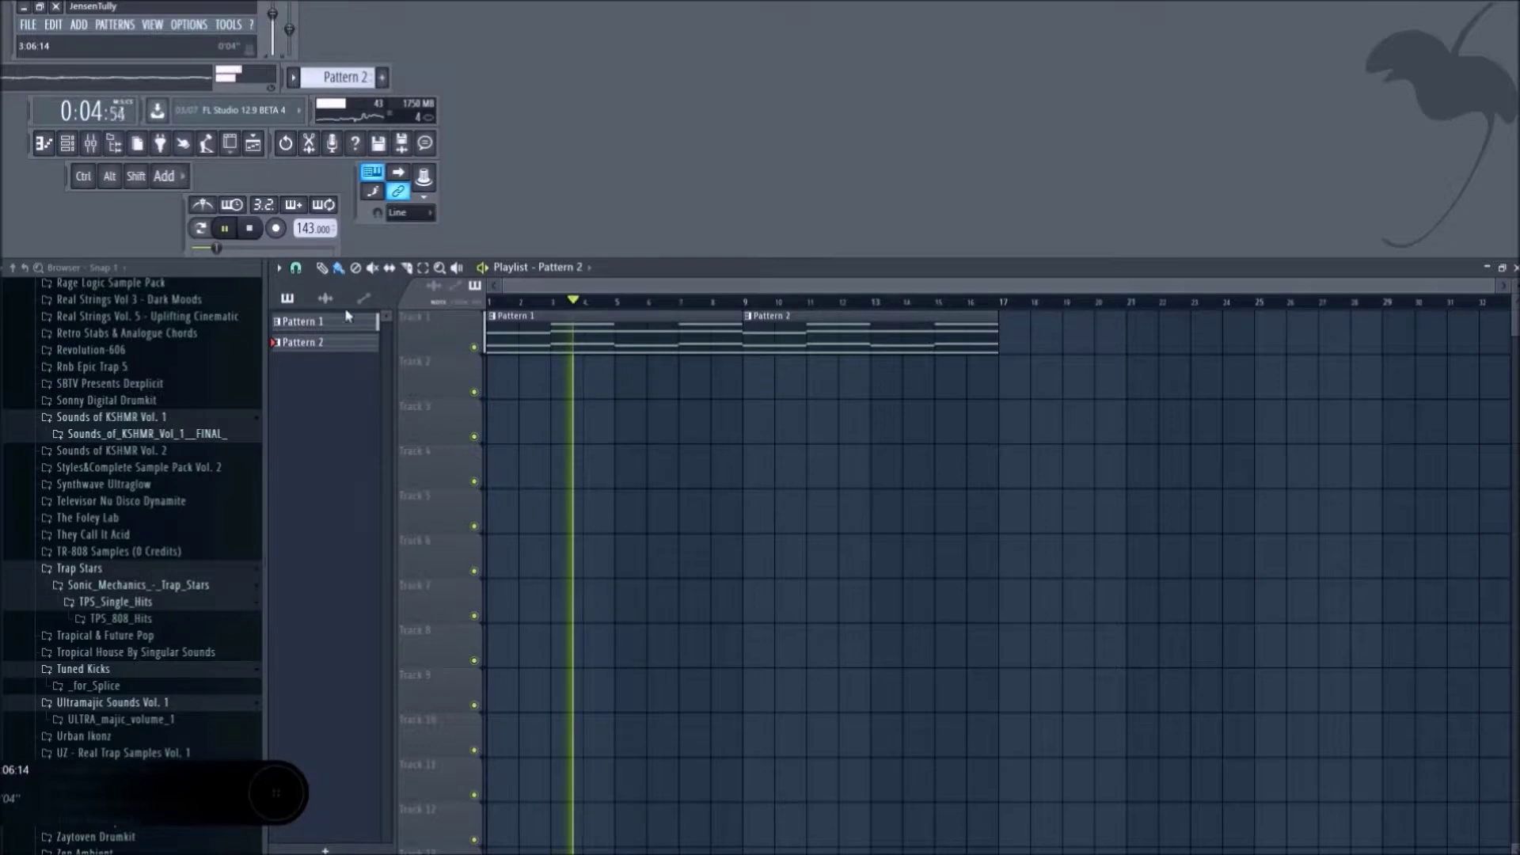
key(space)
key(F4)
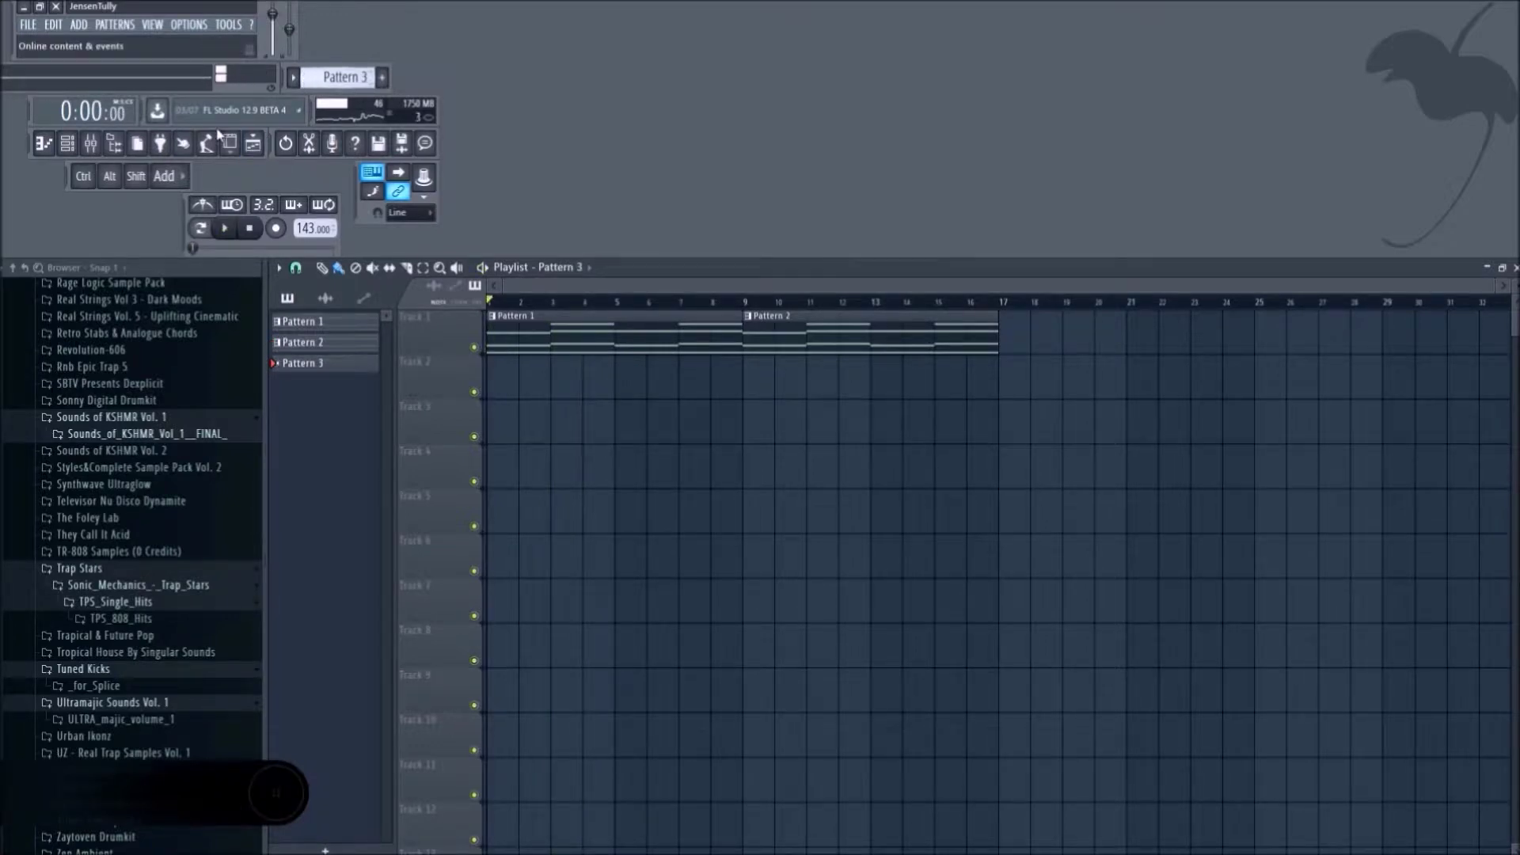
Open the Omnisphere #2 channel's piano roll for Pattern 3.
click(69, 146)
right_click(704, 425)
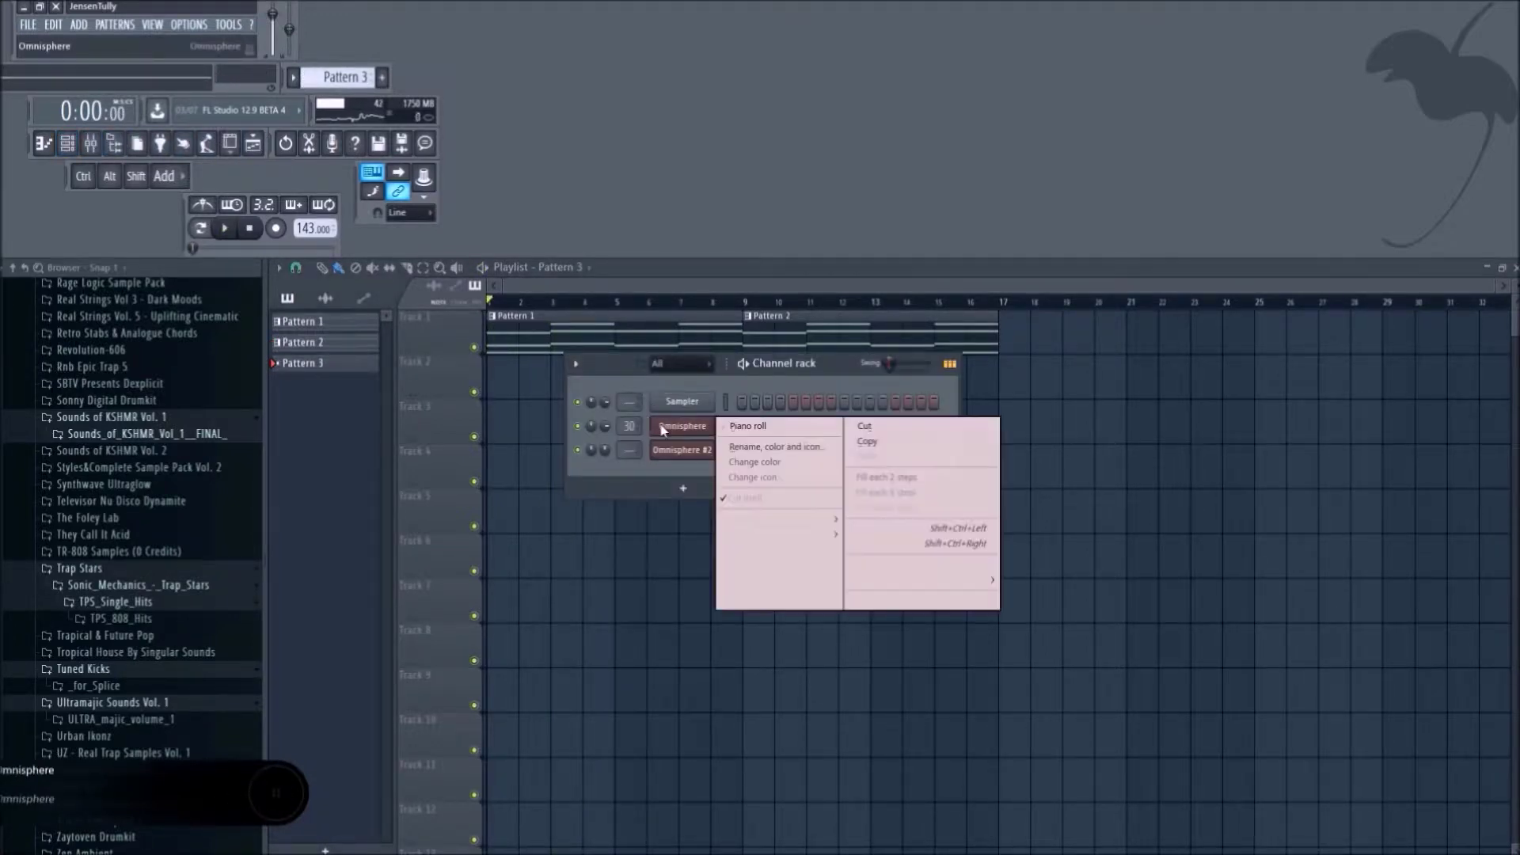
right_click(706, 450)
click(733, 453)
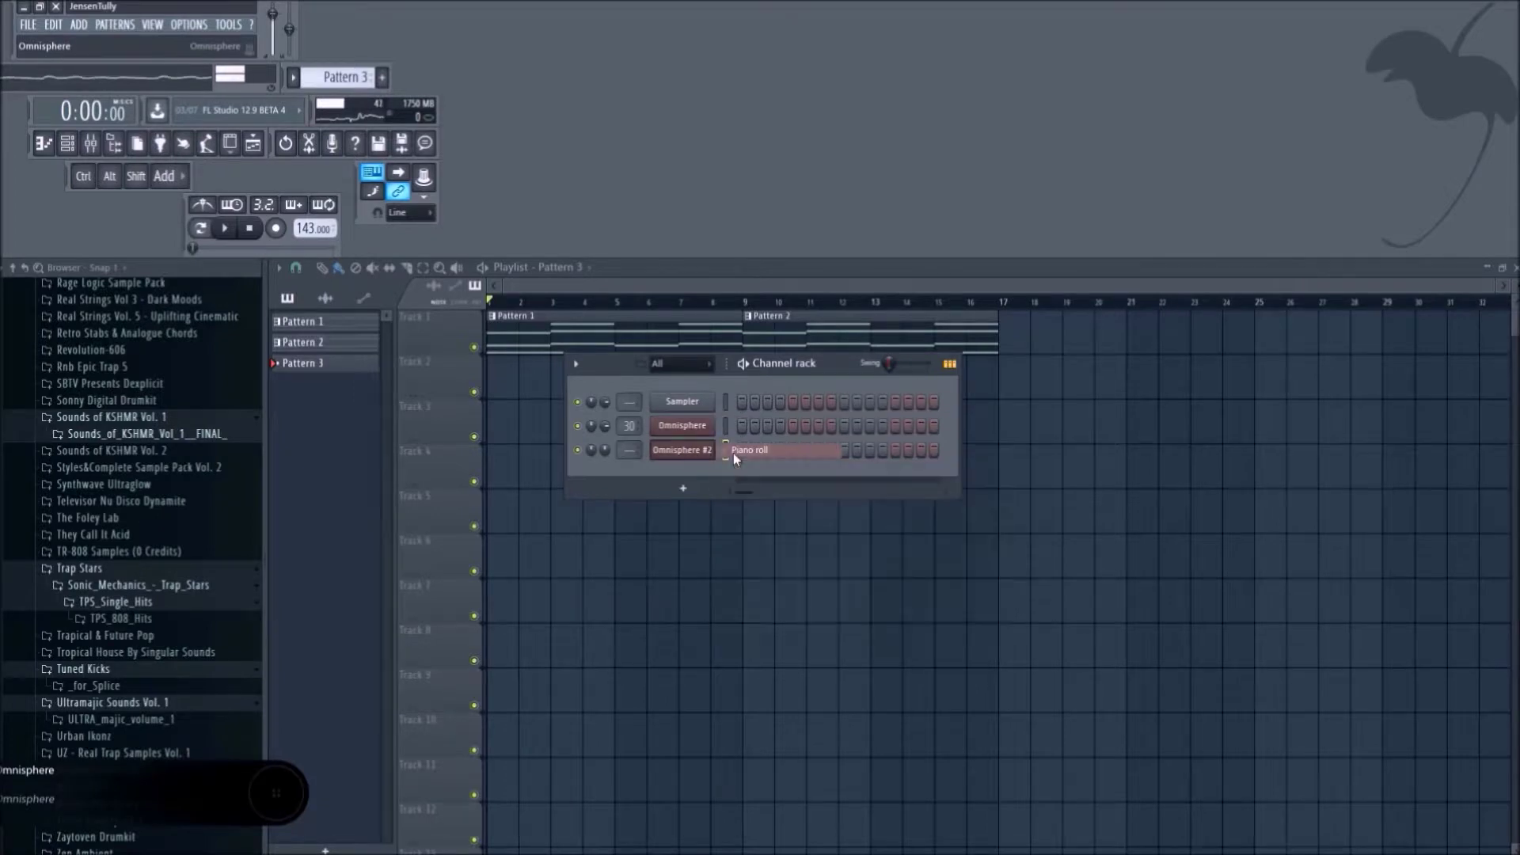
scroll(465, 502, up, 3)
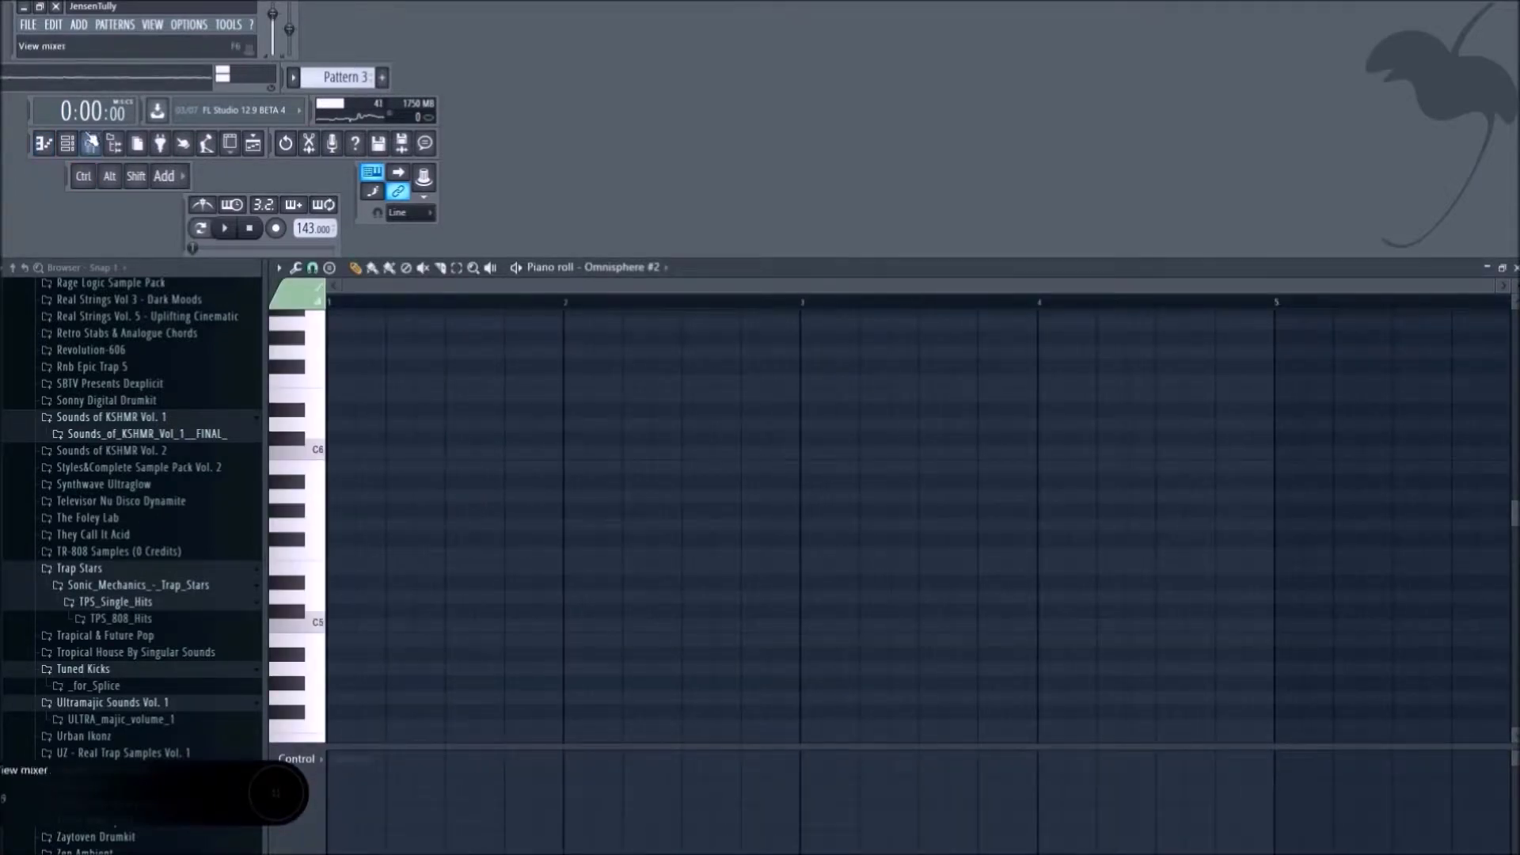
Show the mixer and route the selected Omnisphere channel to Insert 1.
key(F6)
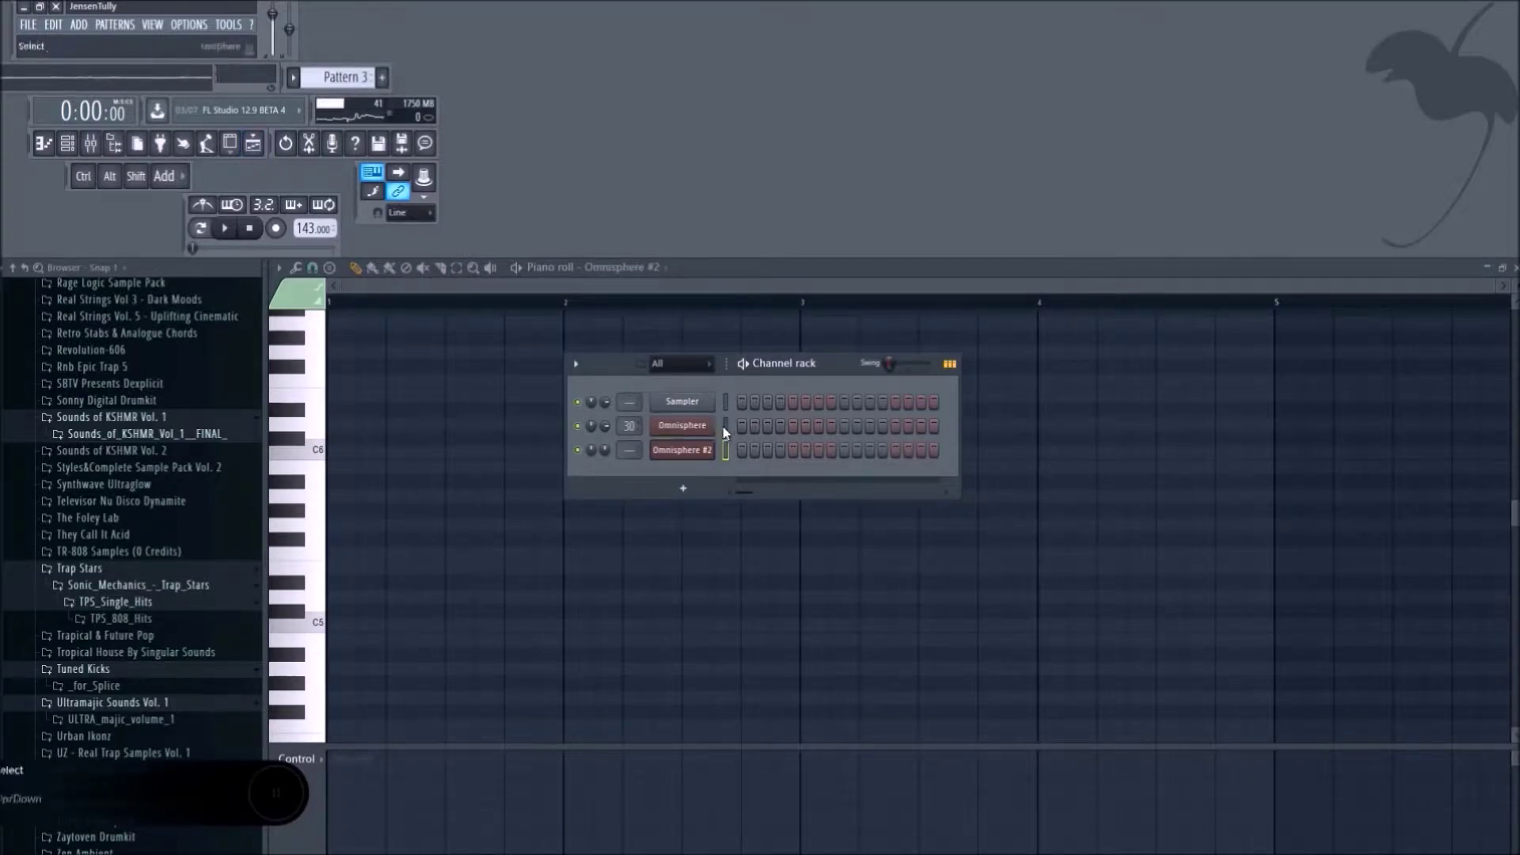
key(F5)
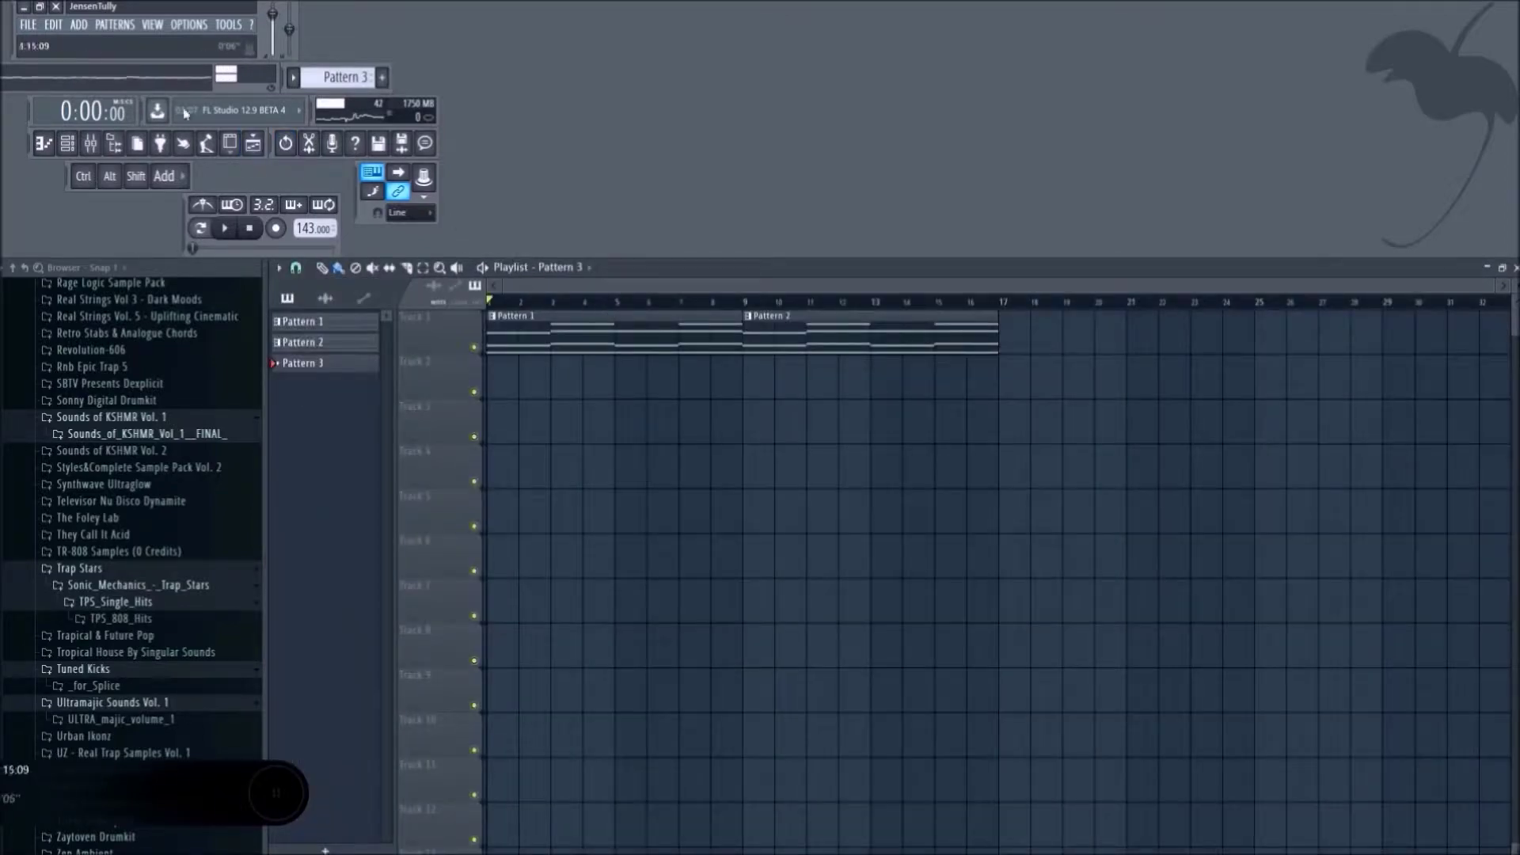
key(F9)
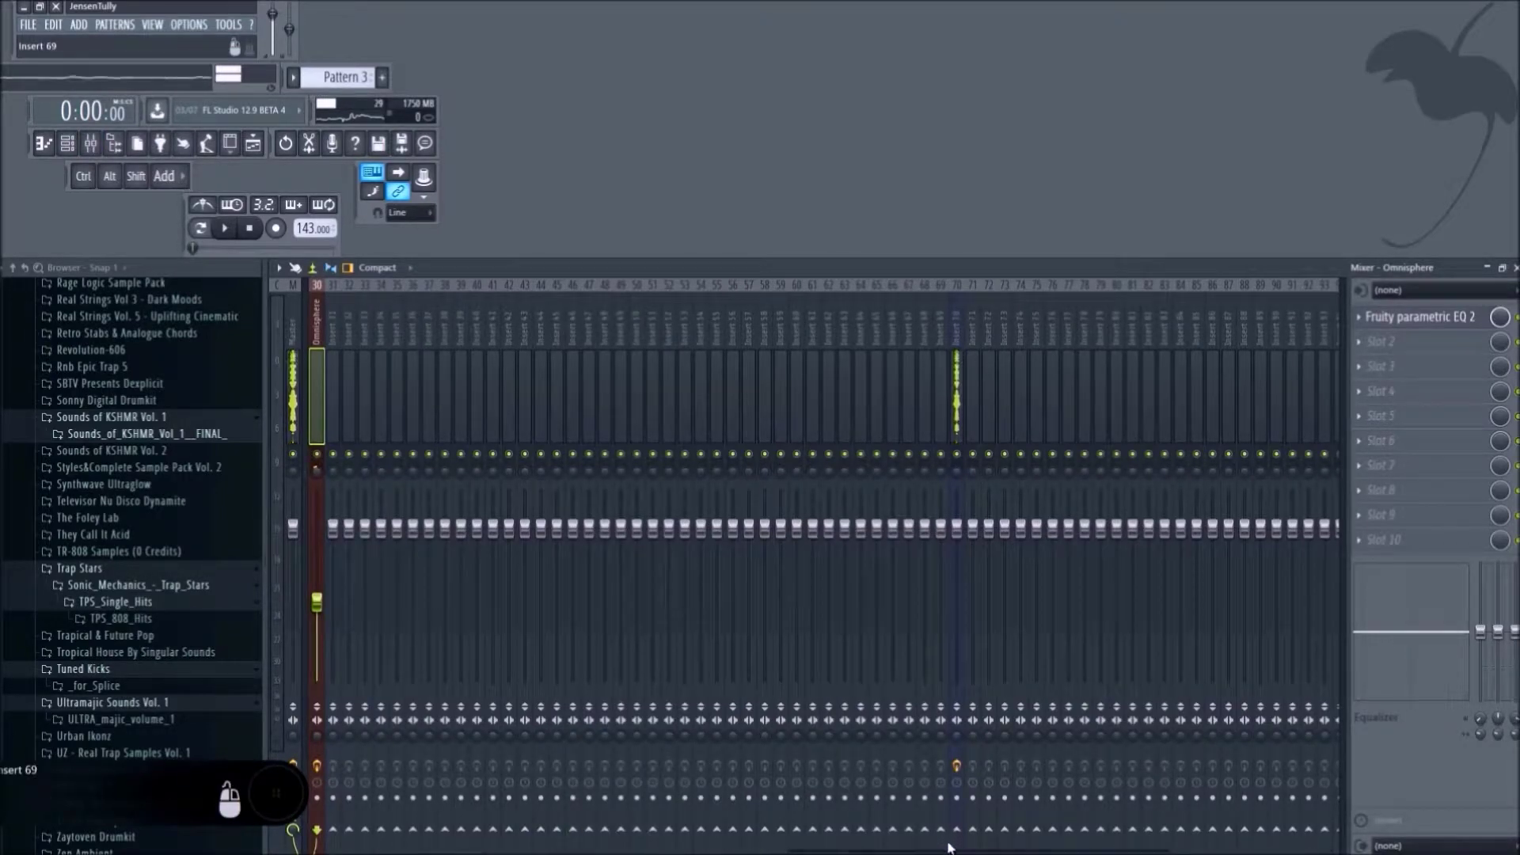
scroll(813, 566, left, 10)
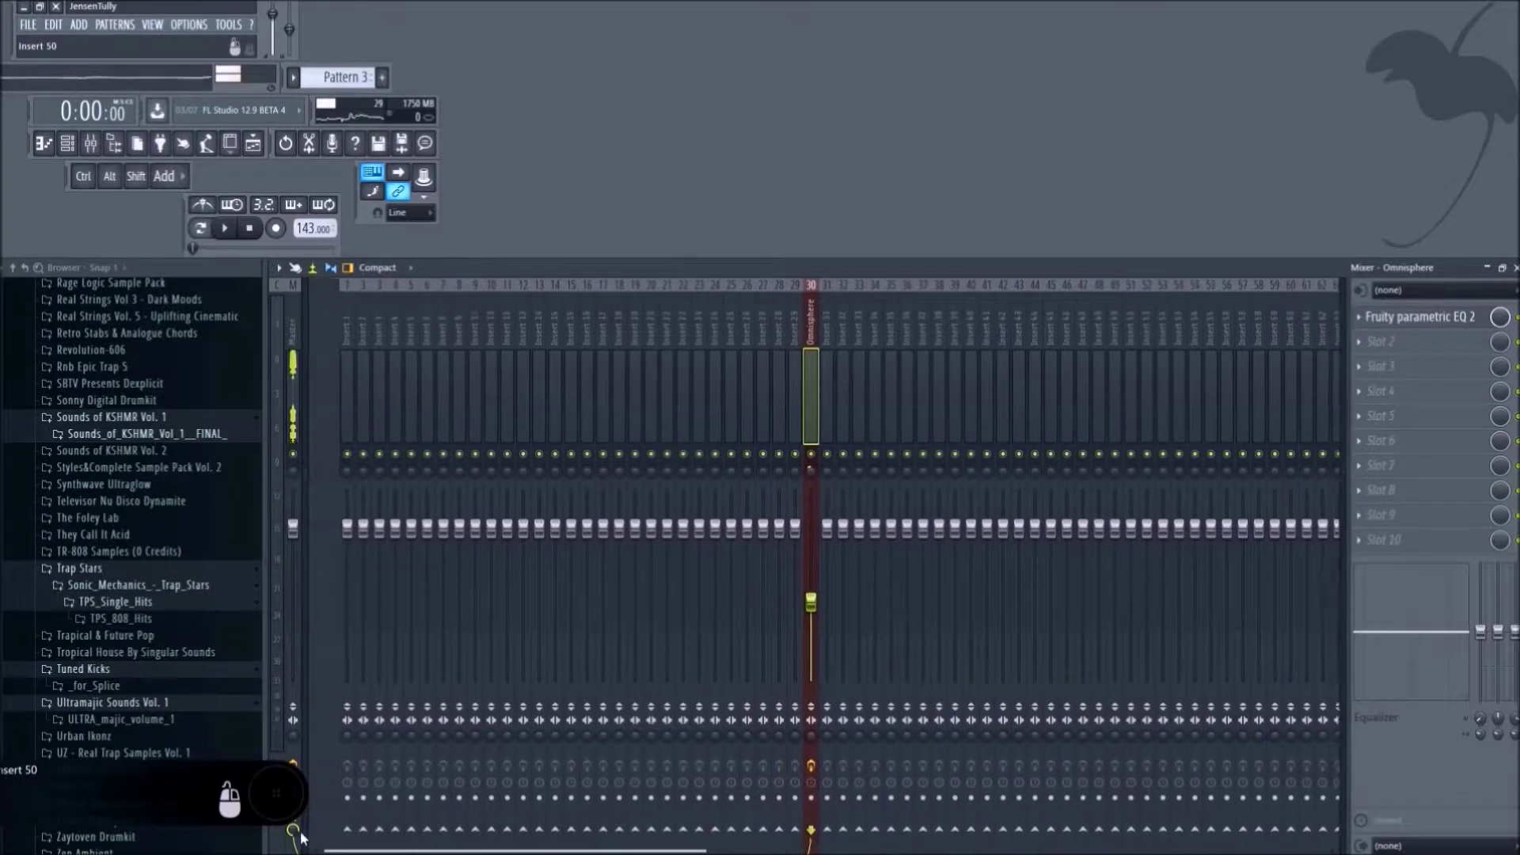
right_click(320, 342)
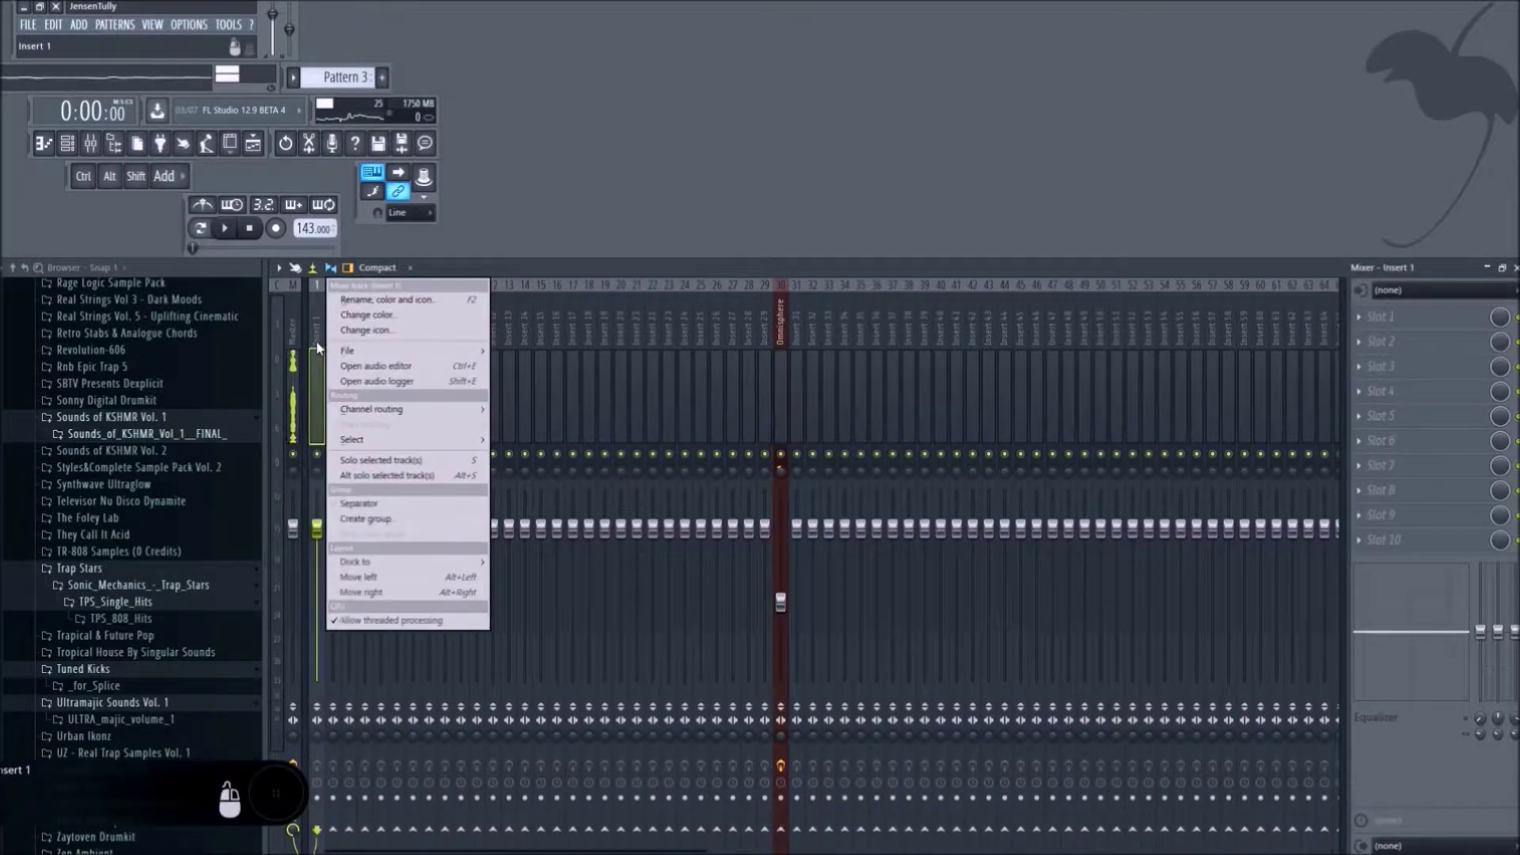
click(539, 410)
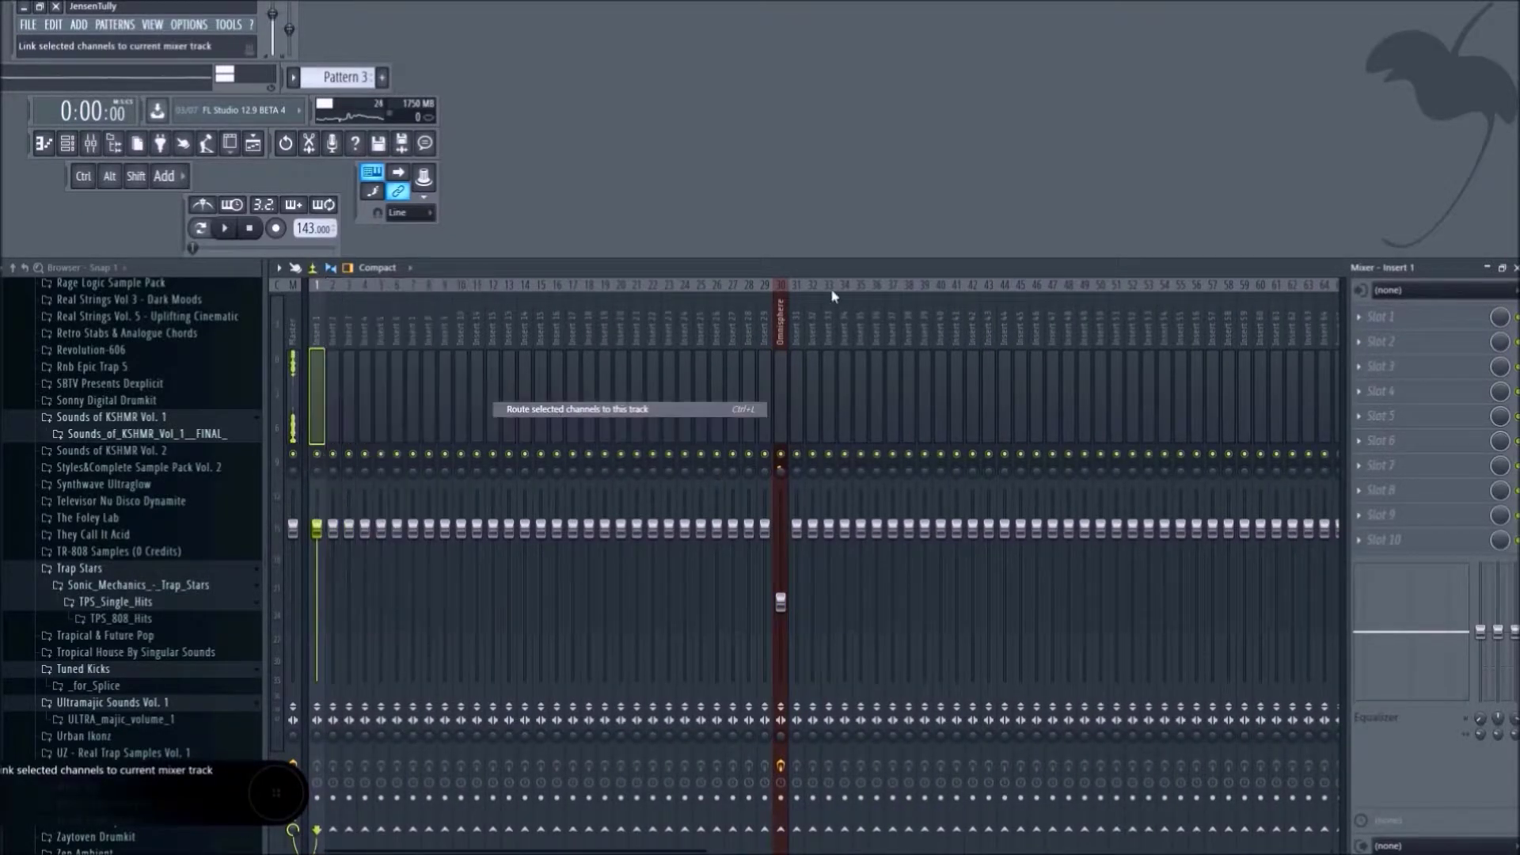
Clear the custom Omnisphere name from mixer track 30 and try choosing another color for it.
click(779, 328)
right_click(780, 328)
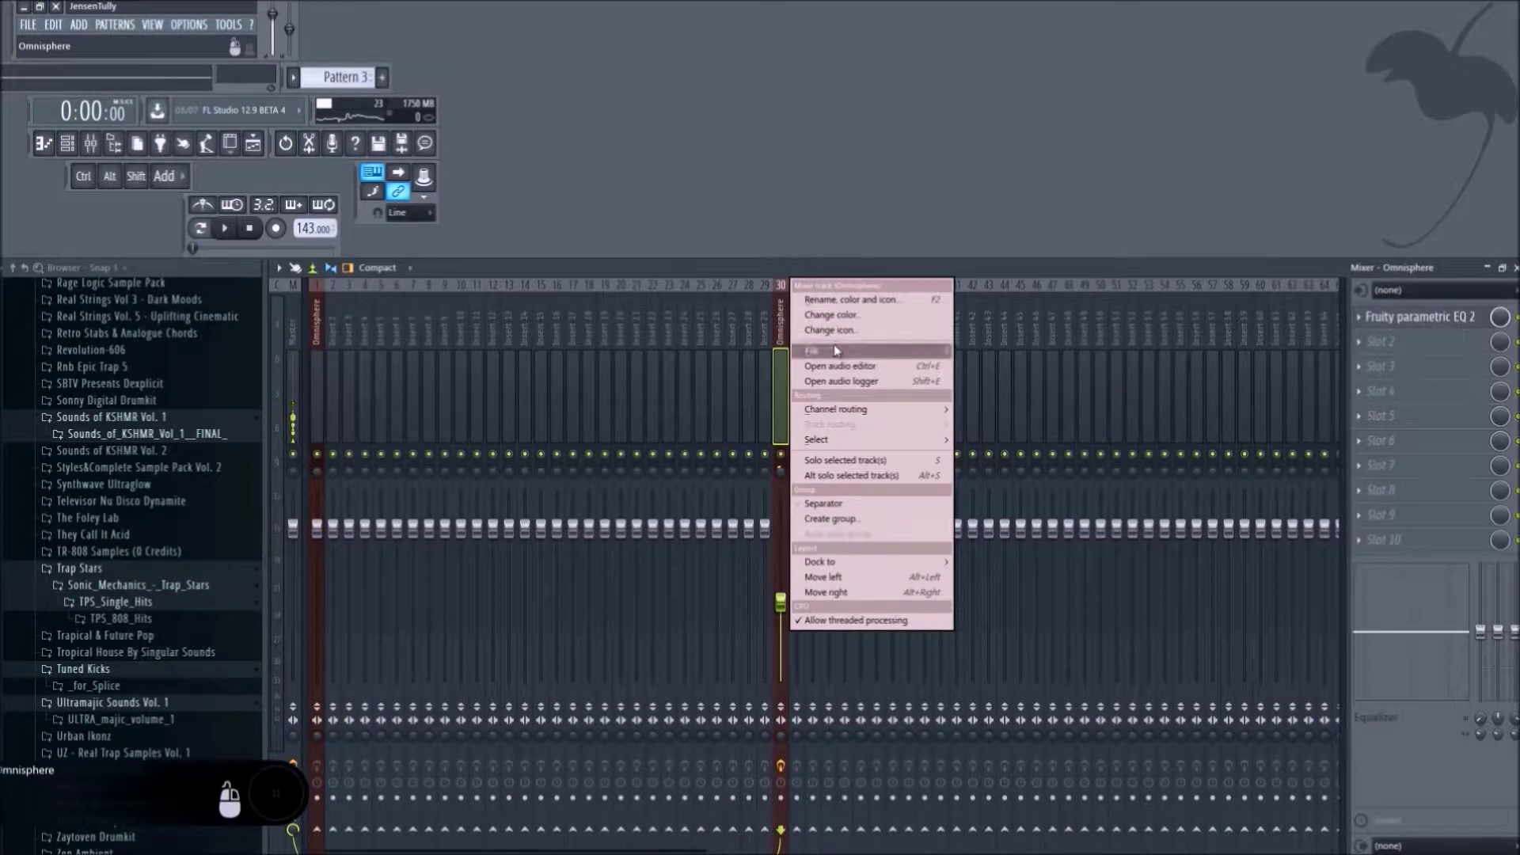
click(848, 300)
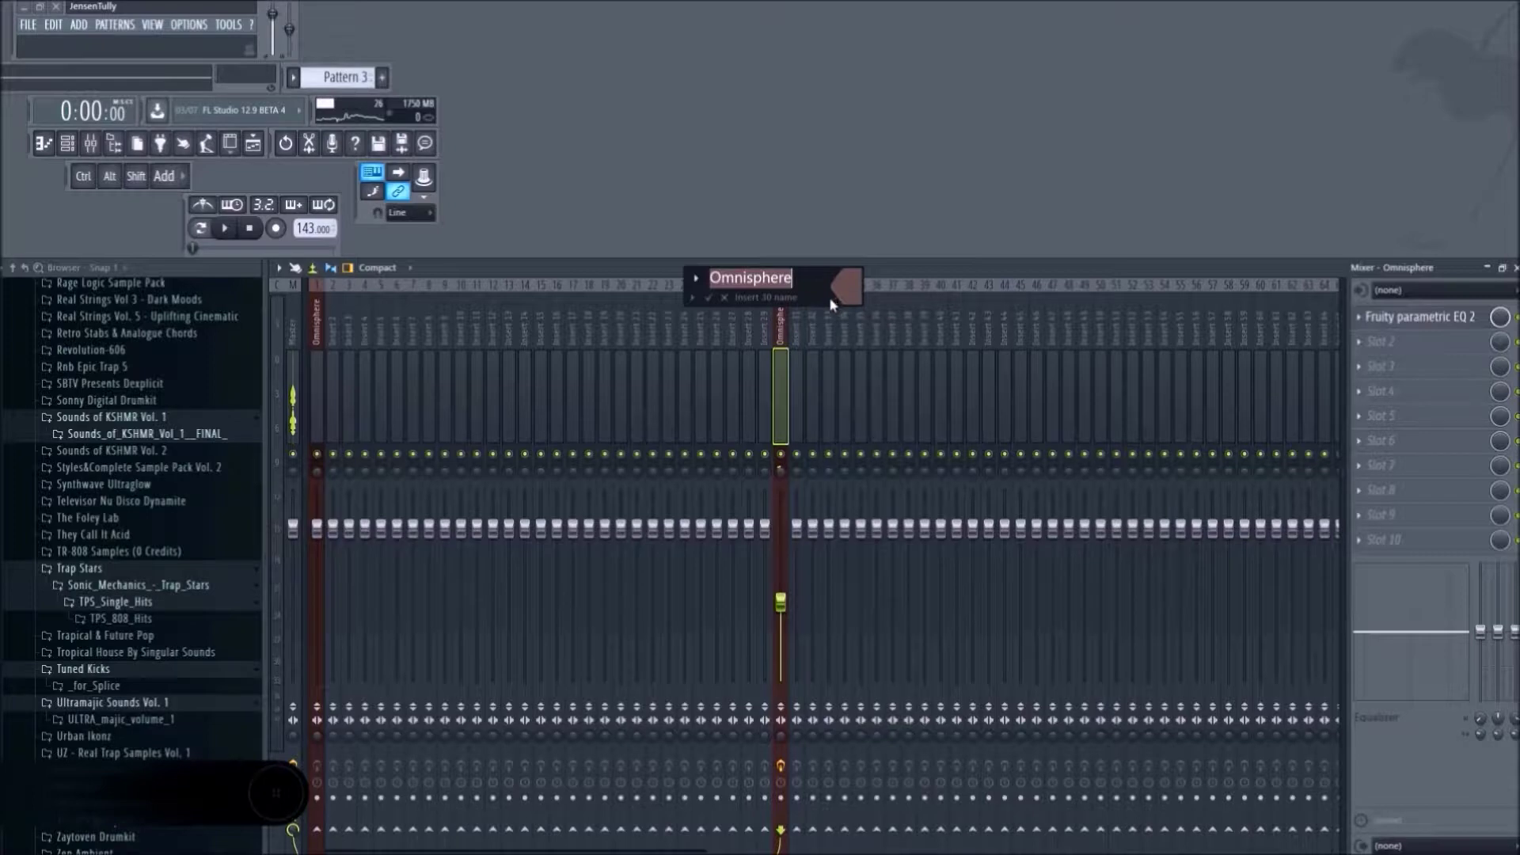
key(BackSpace)
click(848, 287)
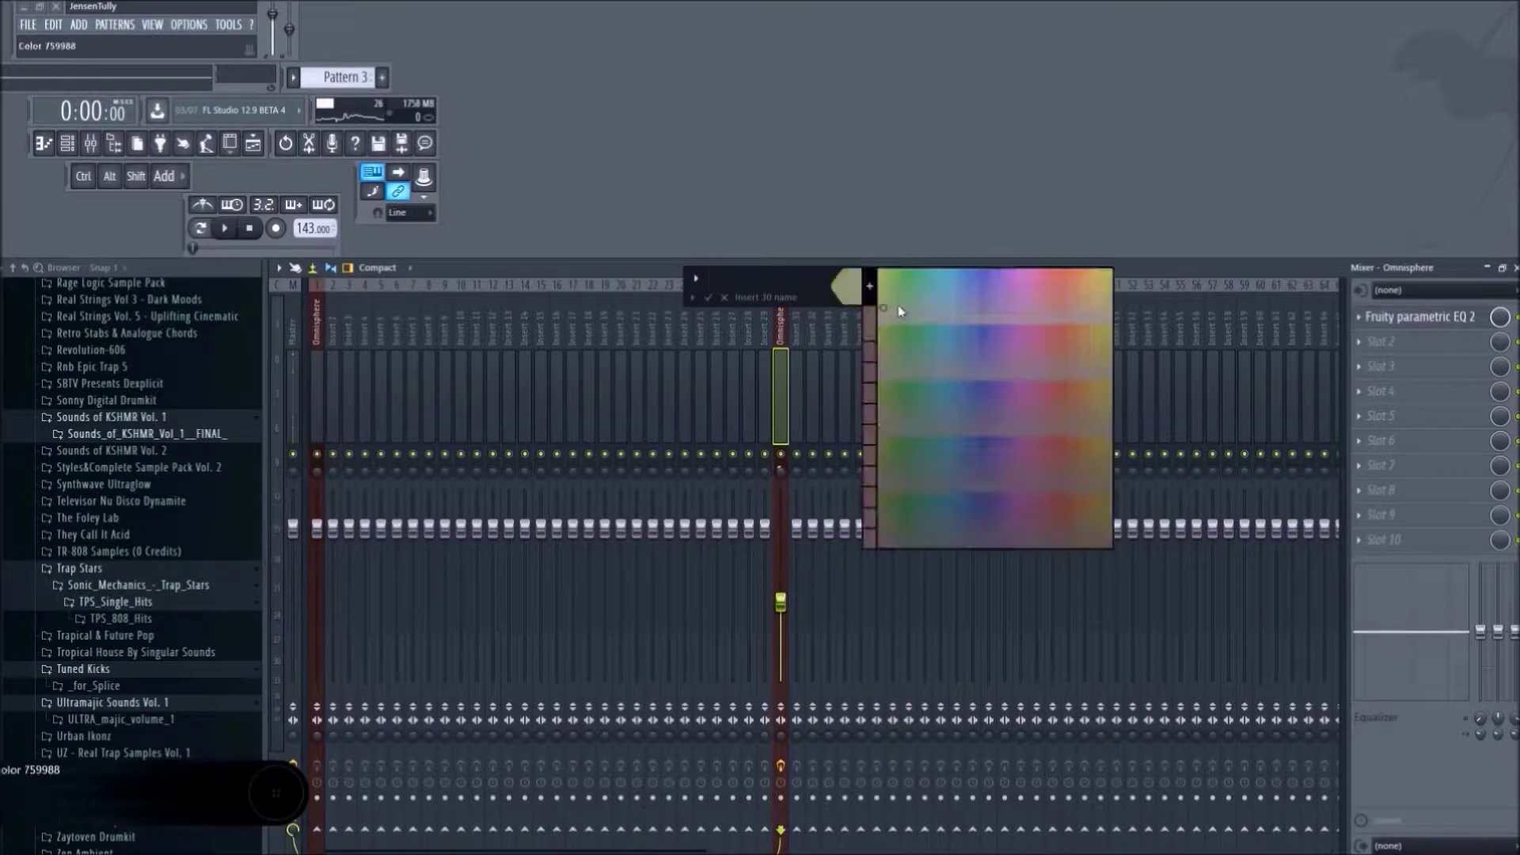
click(871, 351)
click(981, 437)
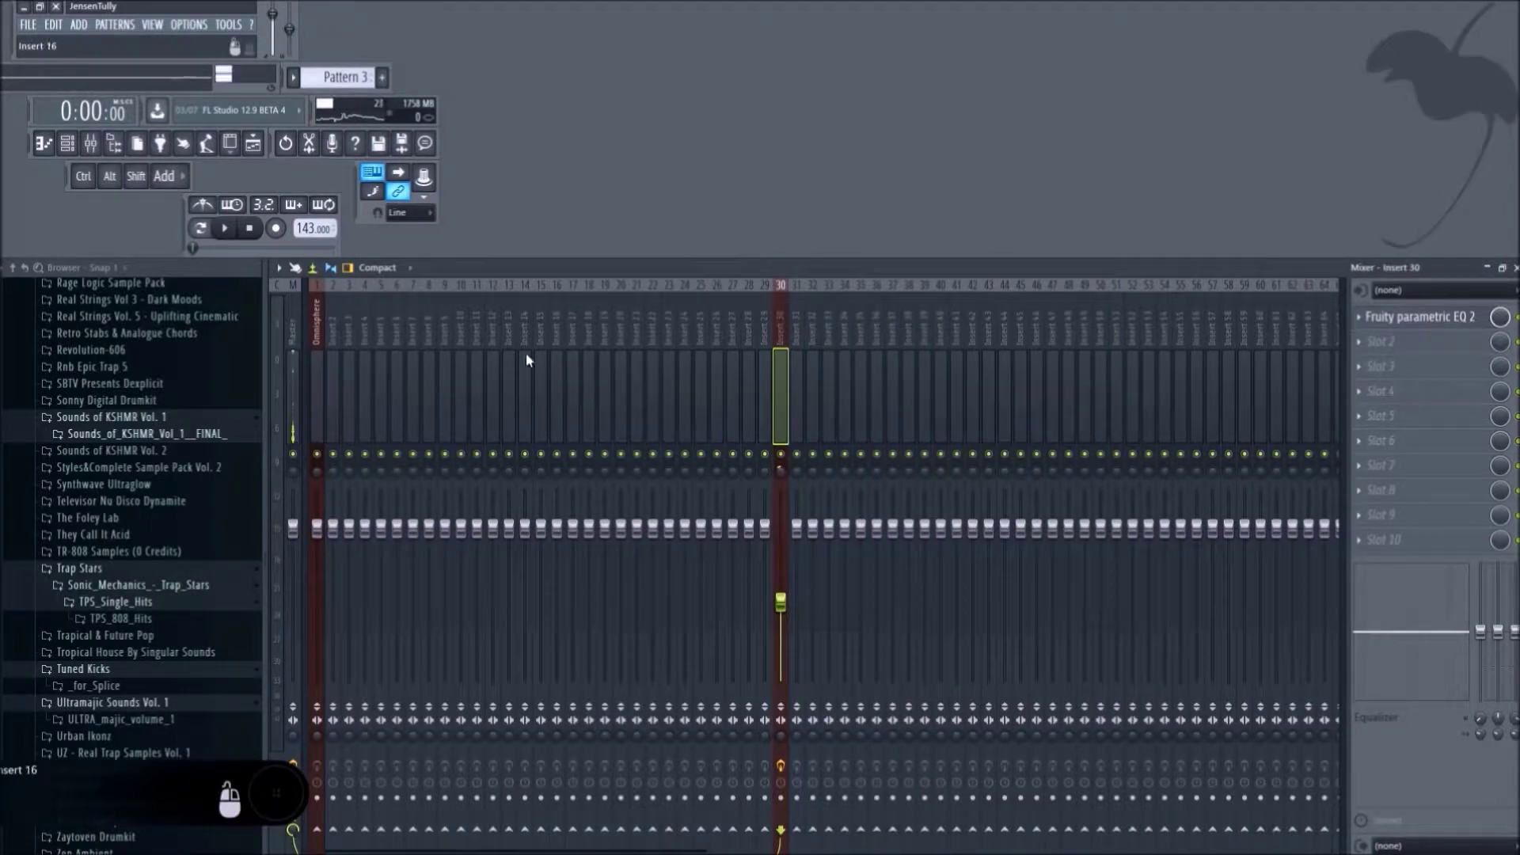
Select the Omnisphere track on mixer Insert 1 and play the arrangement to check its signal.
click(326, 338)
key(space)
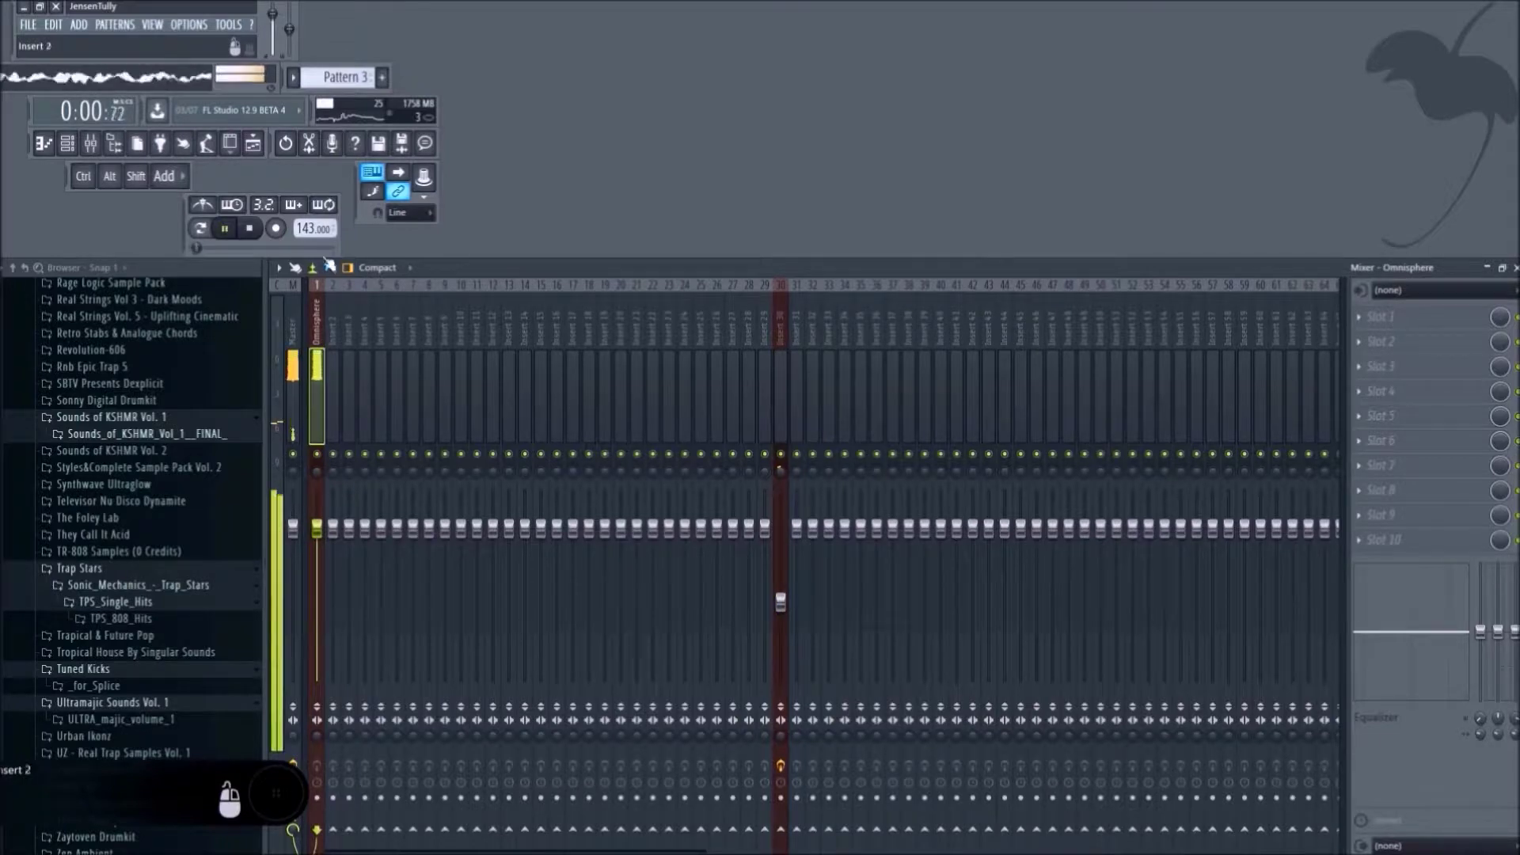
click(253, 143)
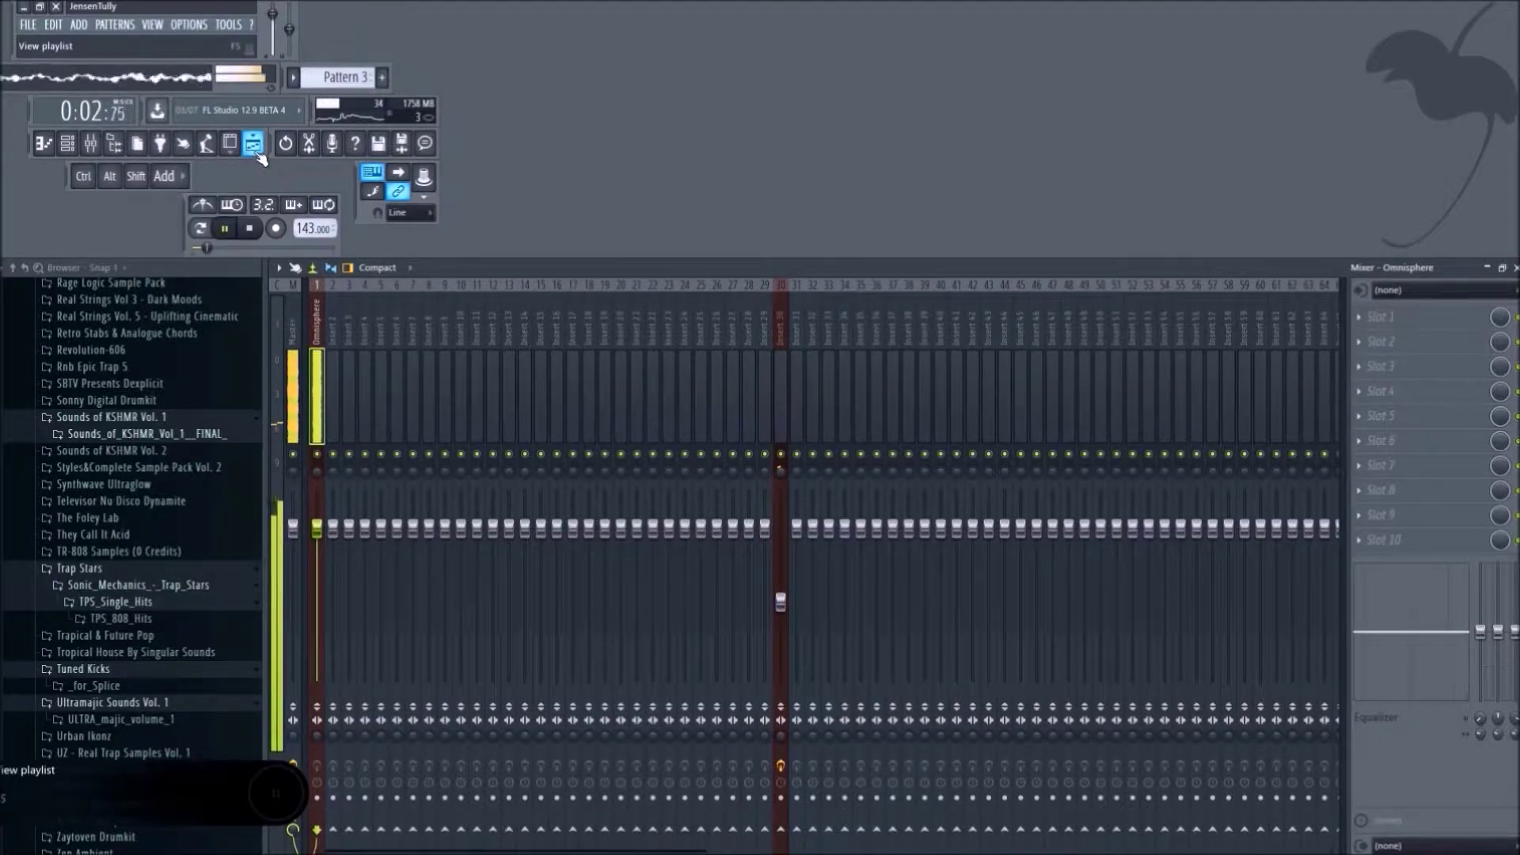
key(space)
Show the piano roll and set its target channel to Omnisphere #2.
click(44, 144)
key(space)
key(space)
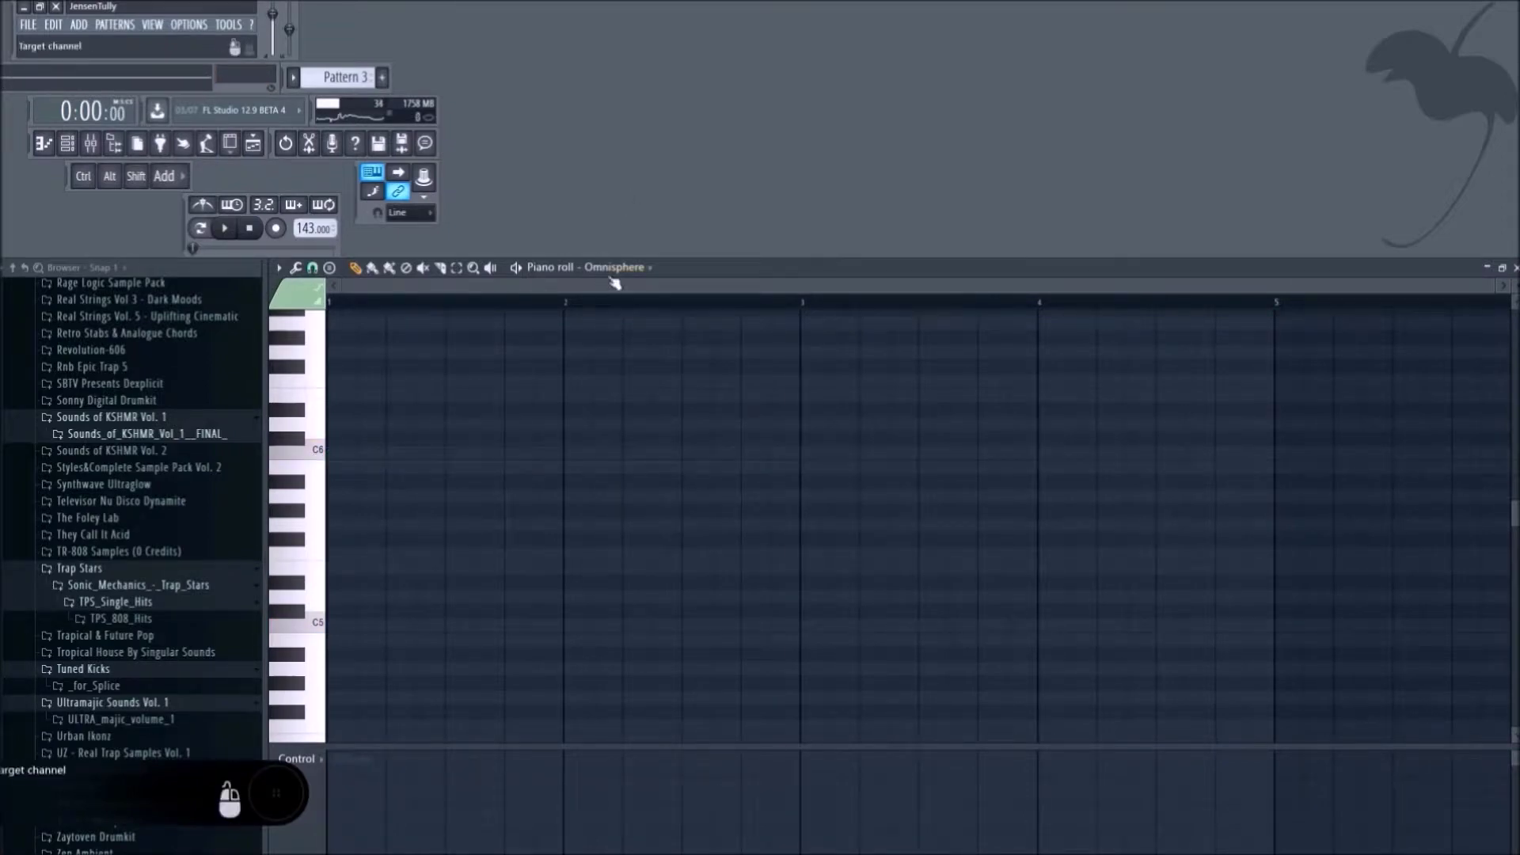
click(617, 270)
click(622, 327)
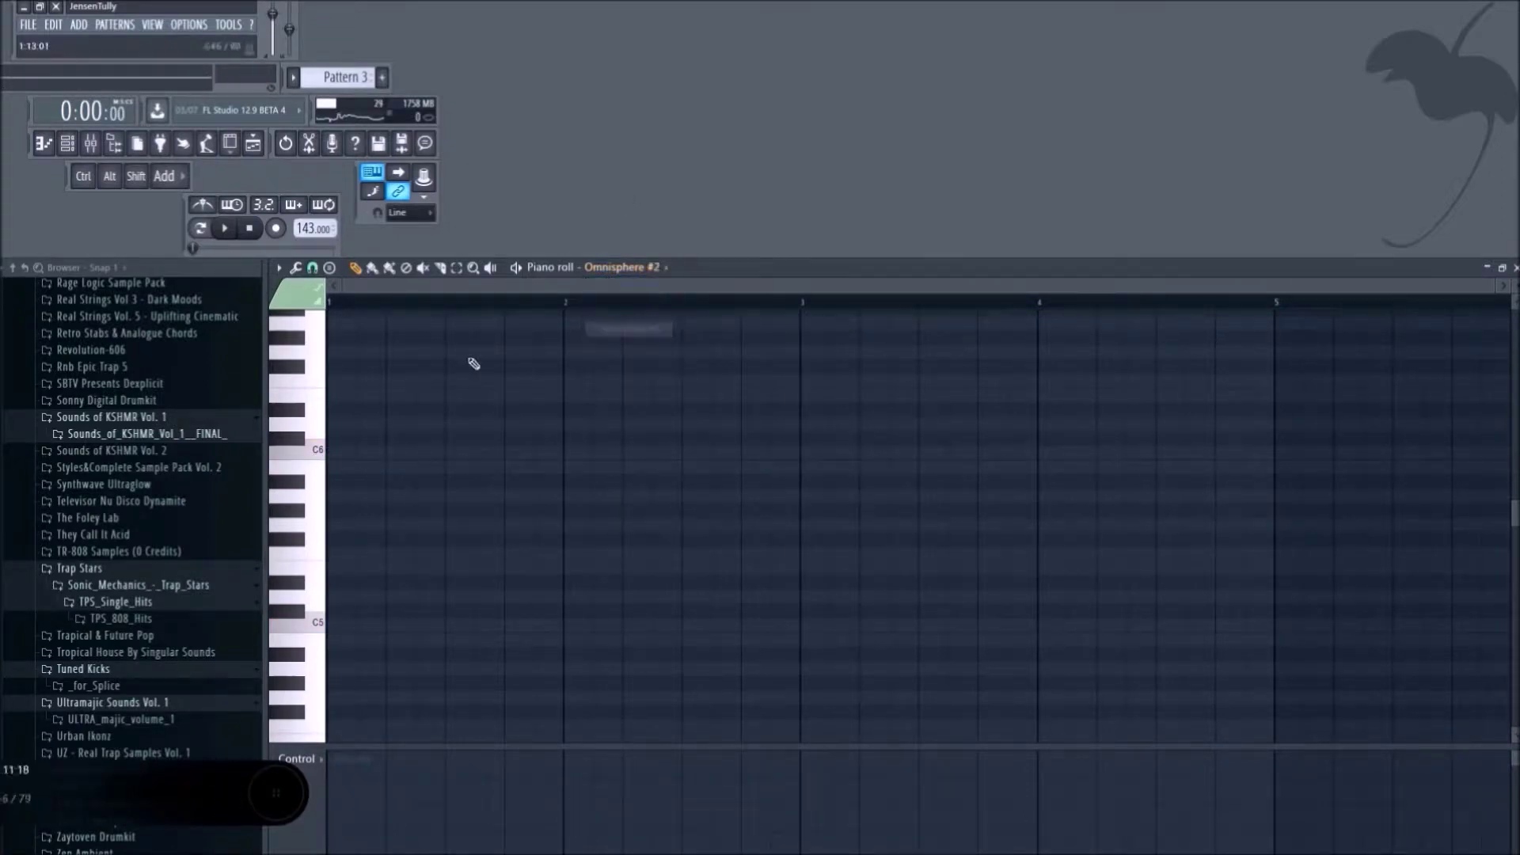
Place a short C6 note at the start of Pattern 3 on the Omnisphere #2 channel.
click(358, 453)
drag(343, 455, 328, 453)
drag(794, 458, 356, 458)
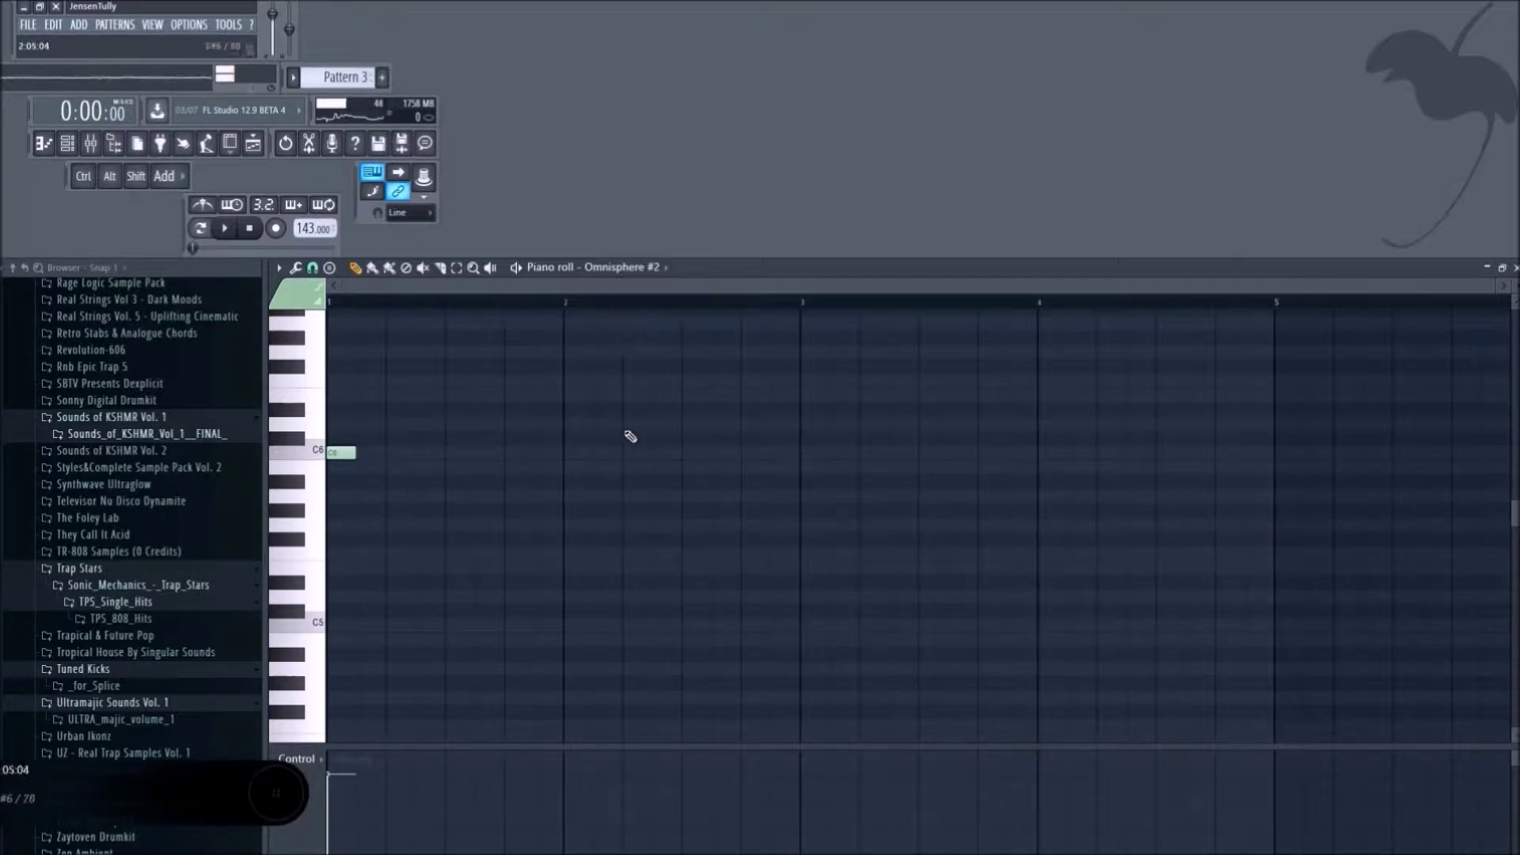
Try a test note on the Omnisphere channel, remove it, and set the target channel back to Omnisphere #2.
click(630, 268)
click(633, 321)
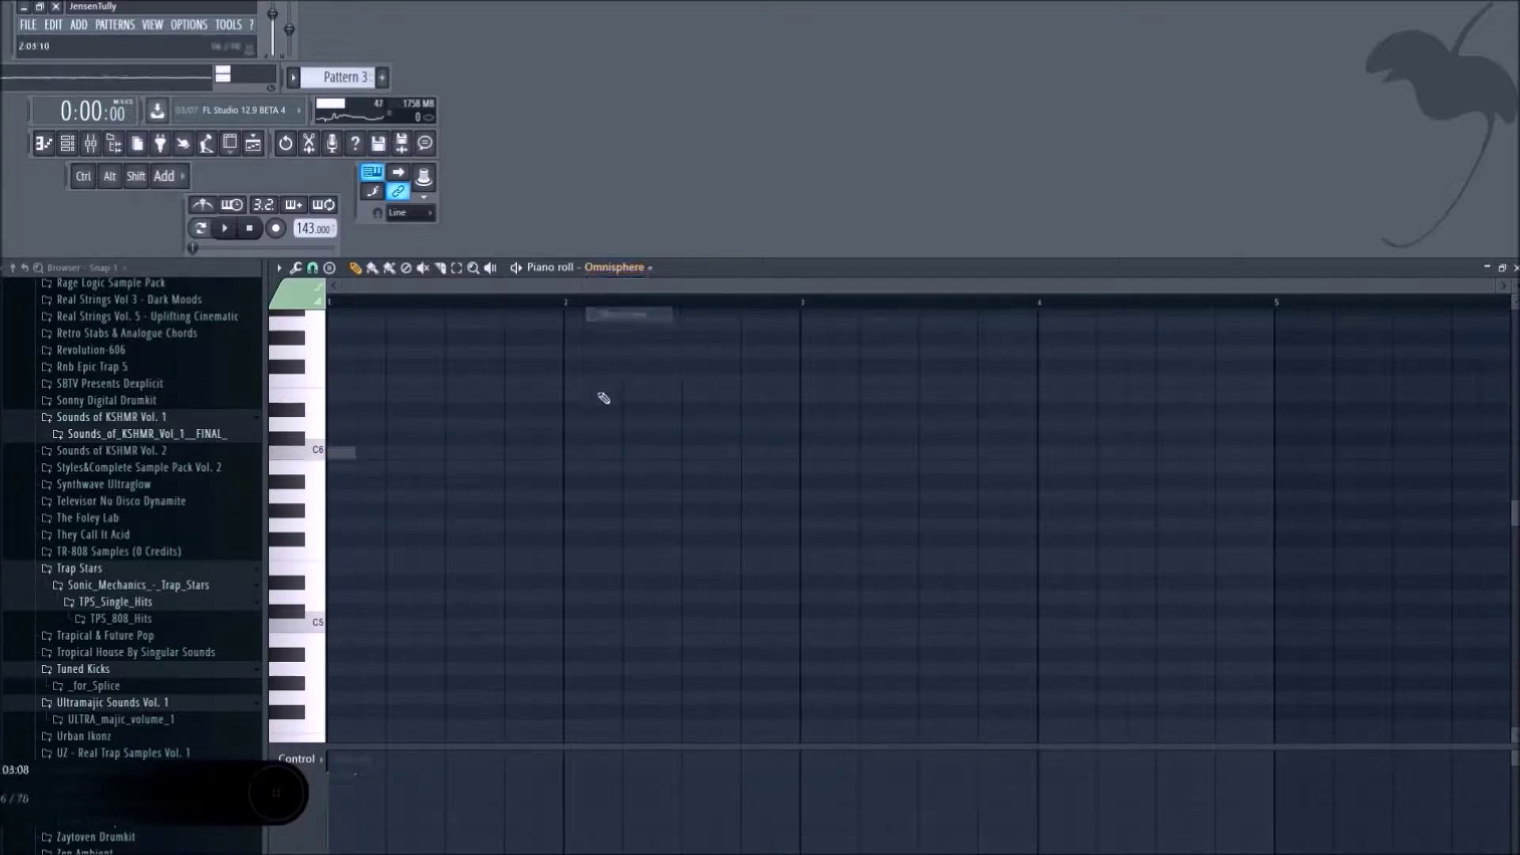
drag(348, 496, 377, 525)
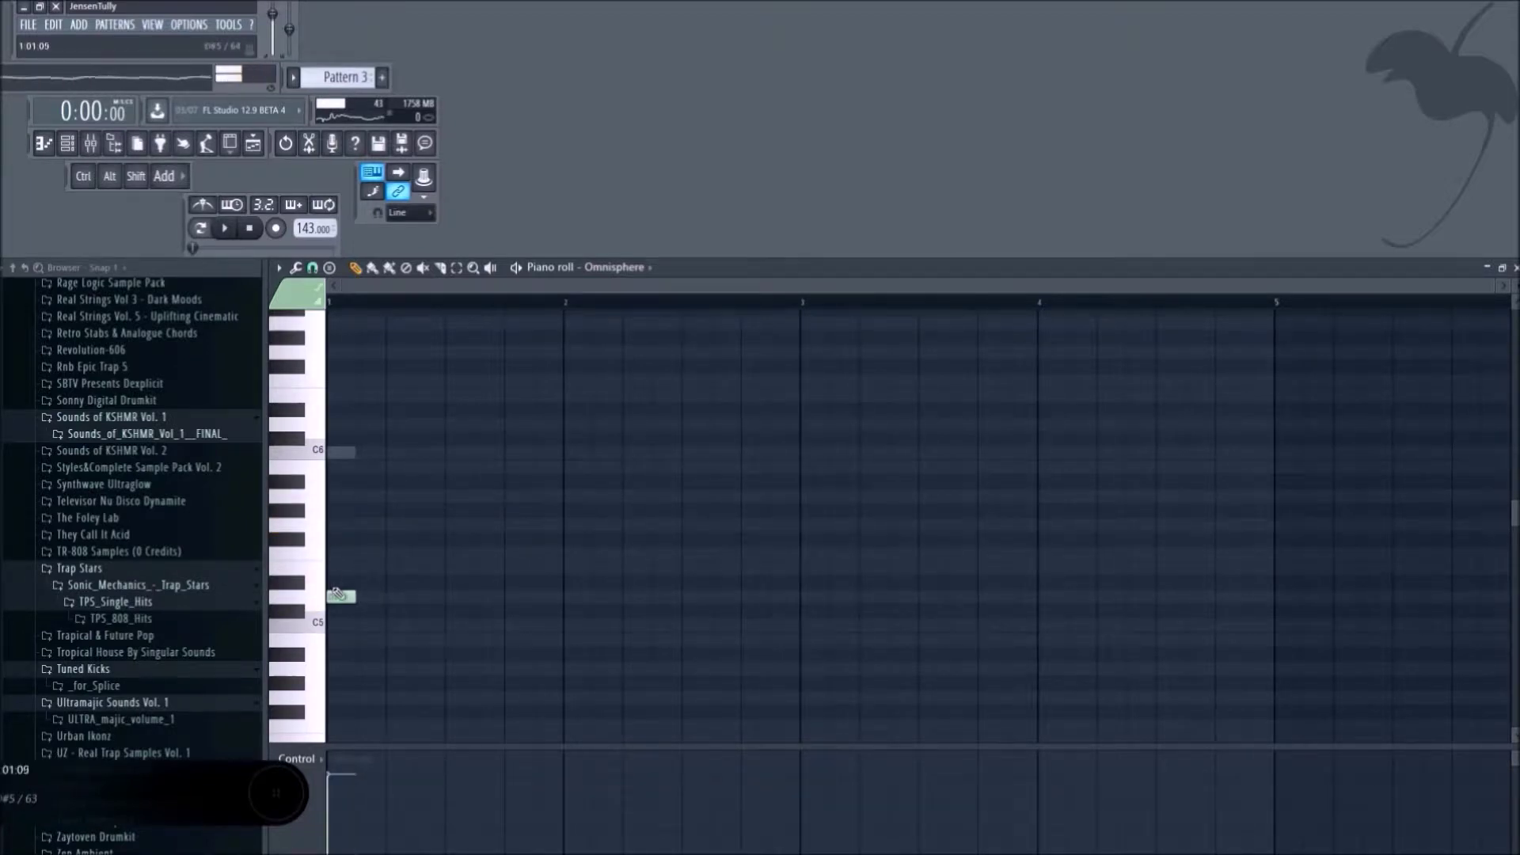
right_click(370, 525)
click(643, 267)
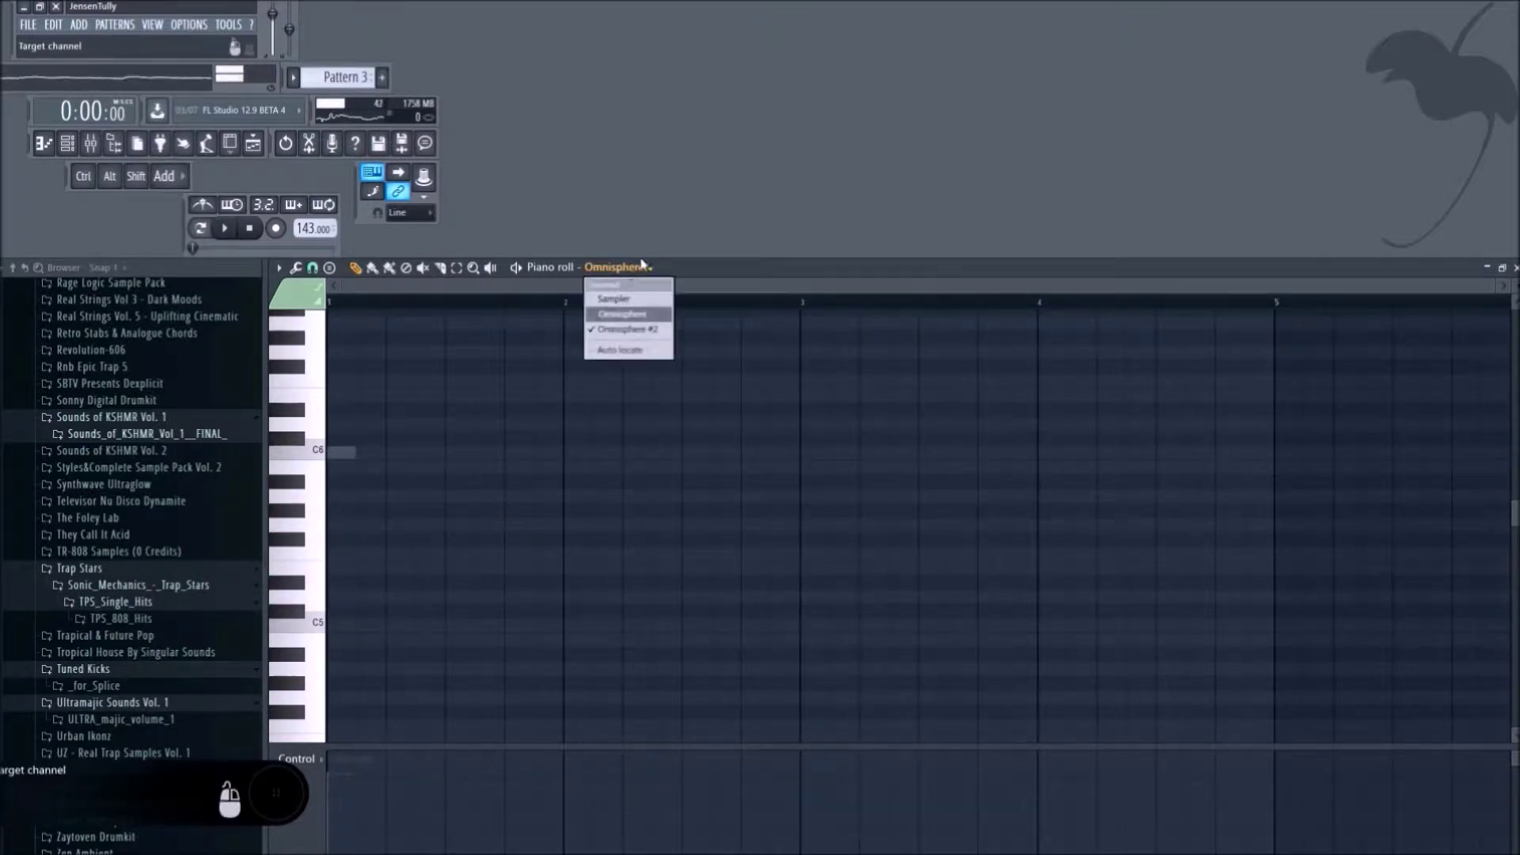
click(626, 328)
Open the piano roll of the Omnisphere #2 channel from the channel rack and play it back.
click(68, 143)
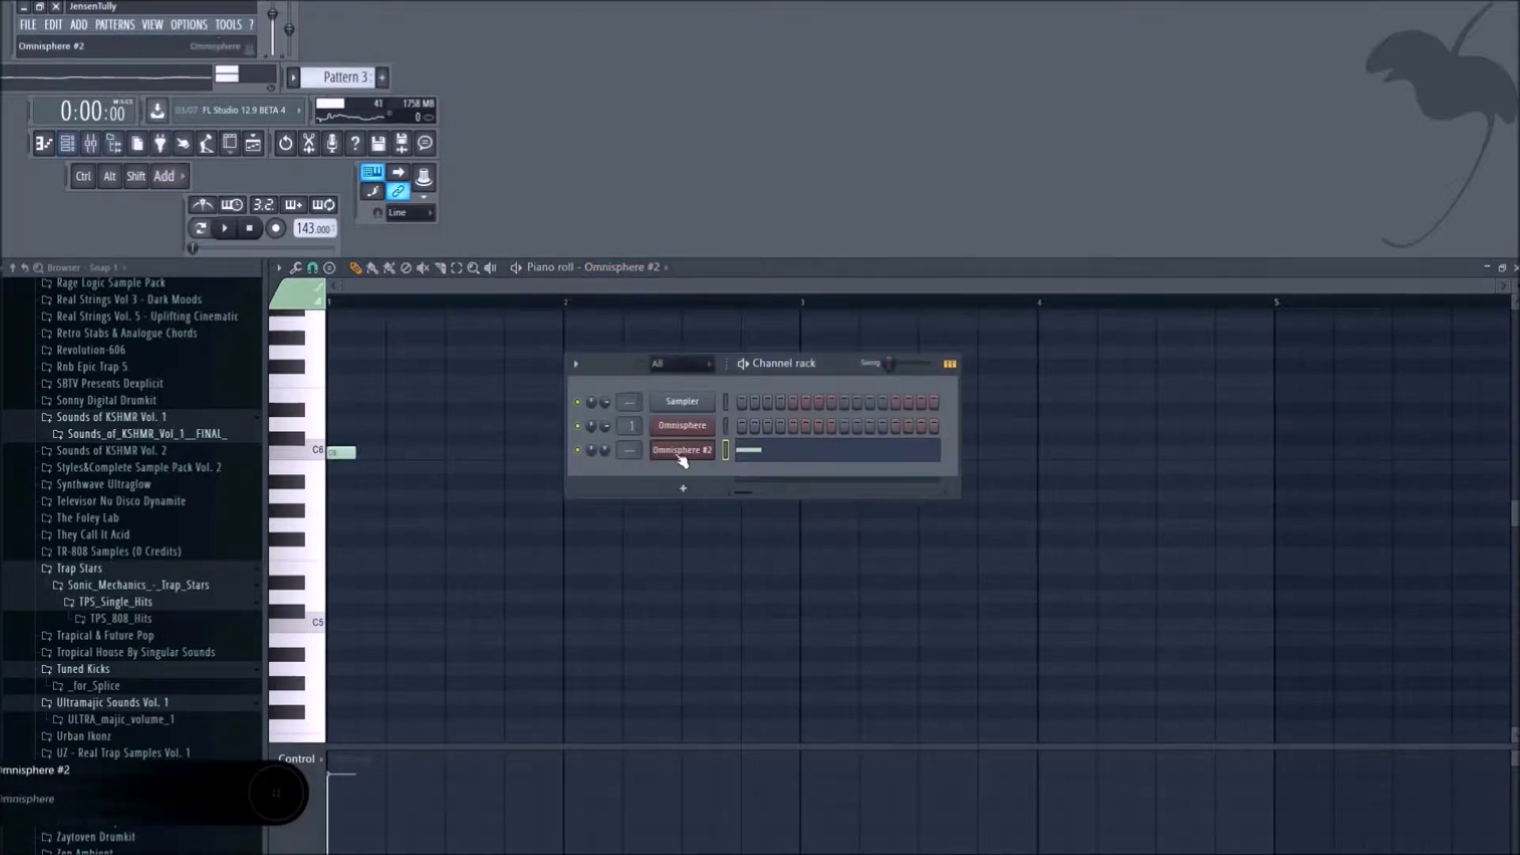
right_click(686, 450)
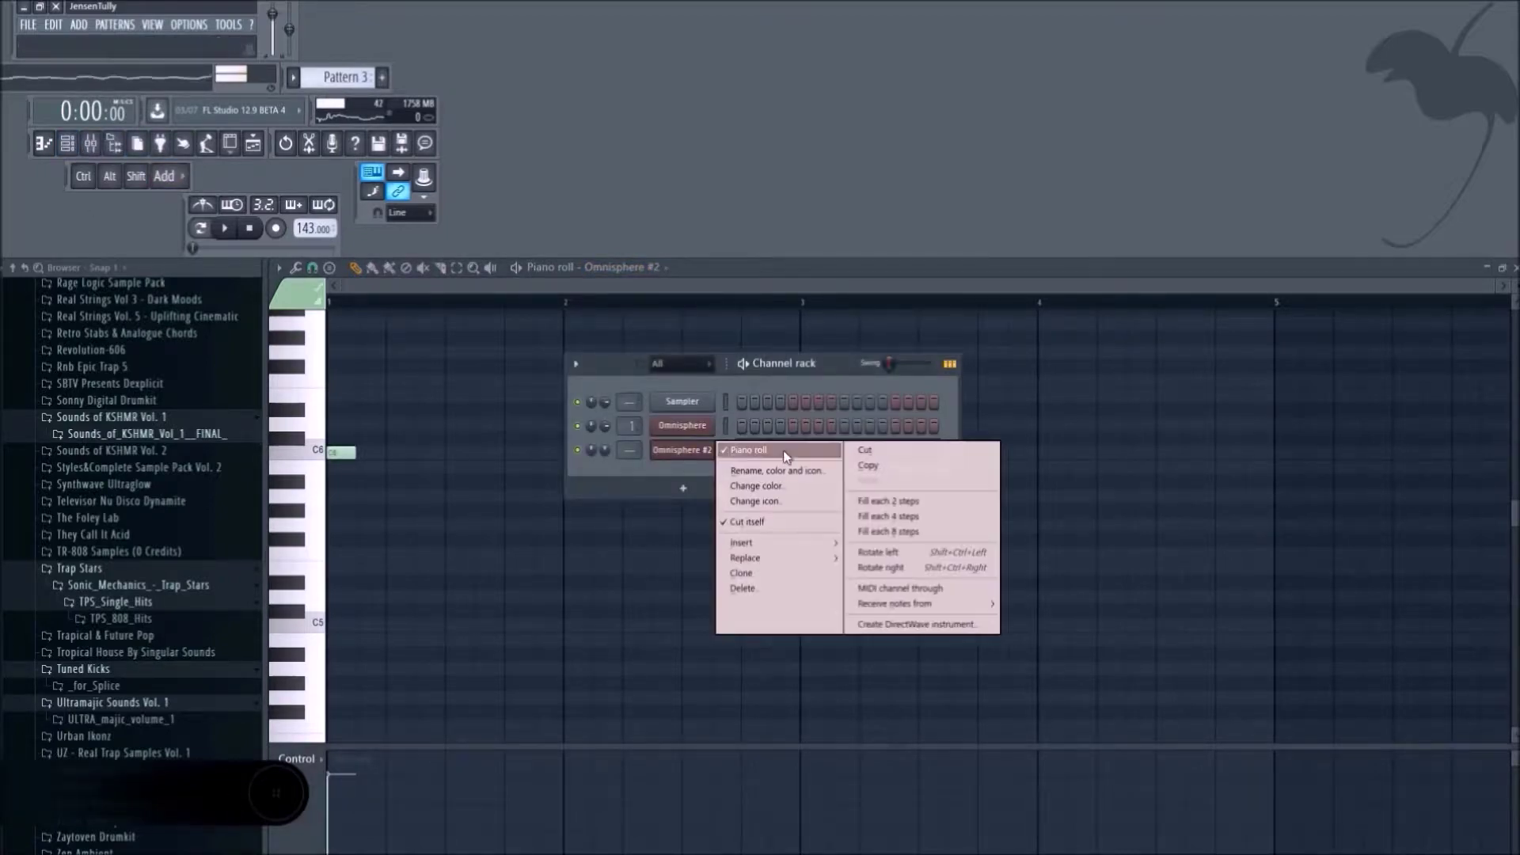
click(721, 452)
click(743, 453)
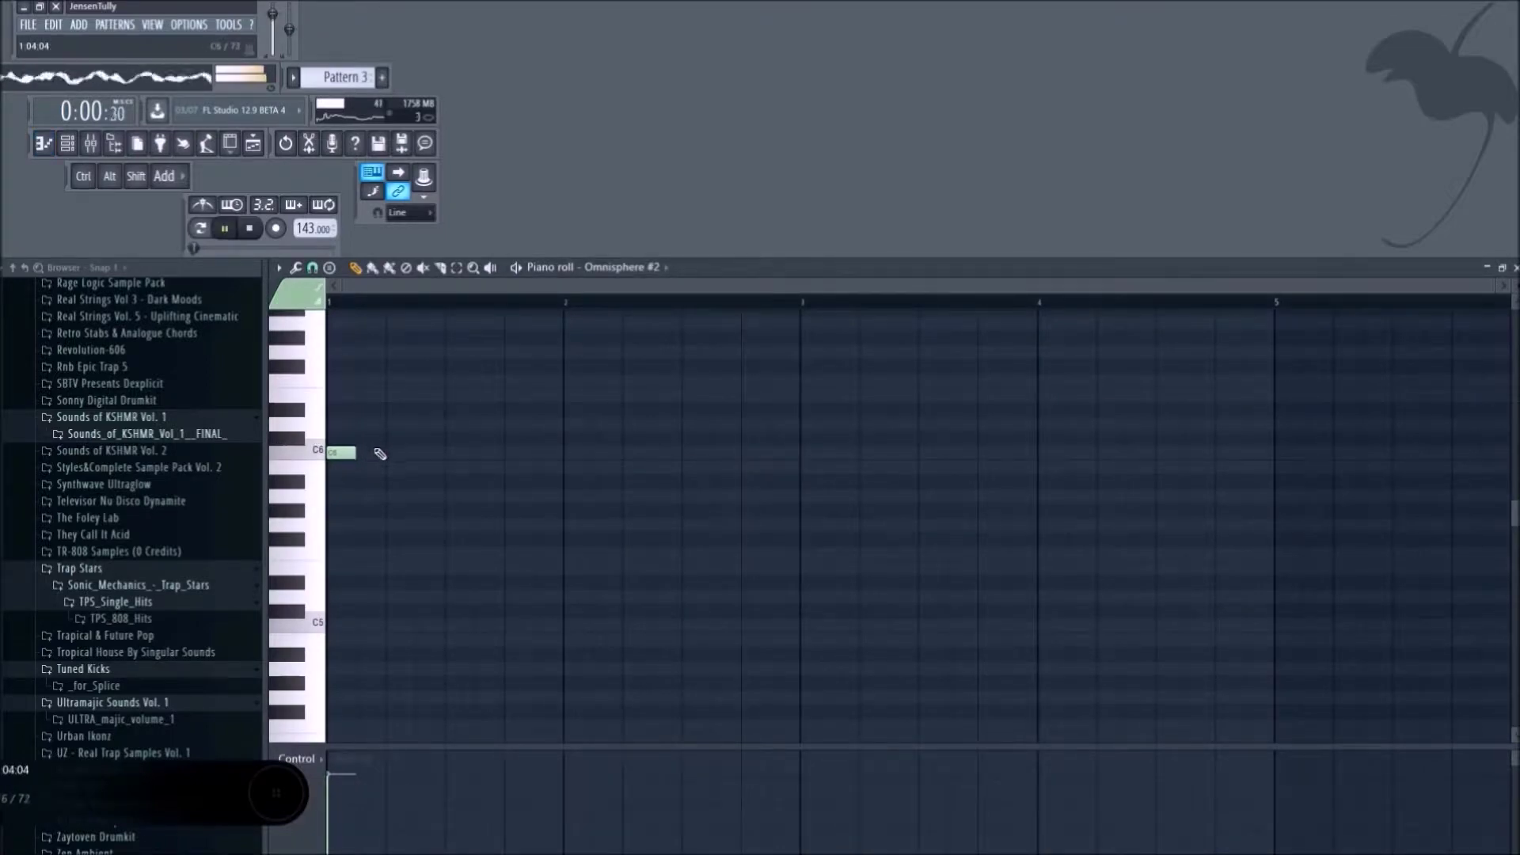
Extend the Pattern 3 clip on playlist Track 2 to two bars.
click(258, 149)
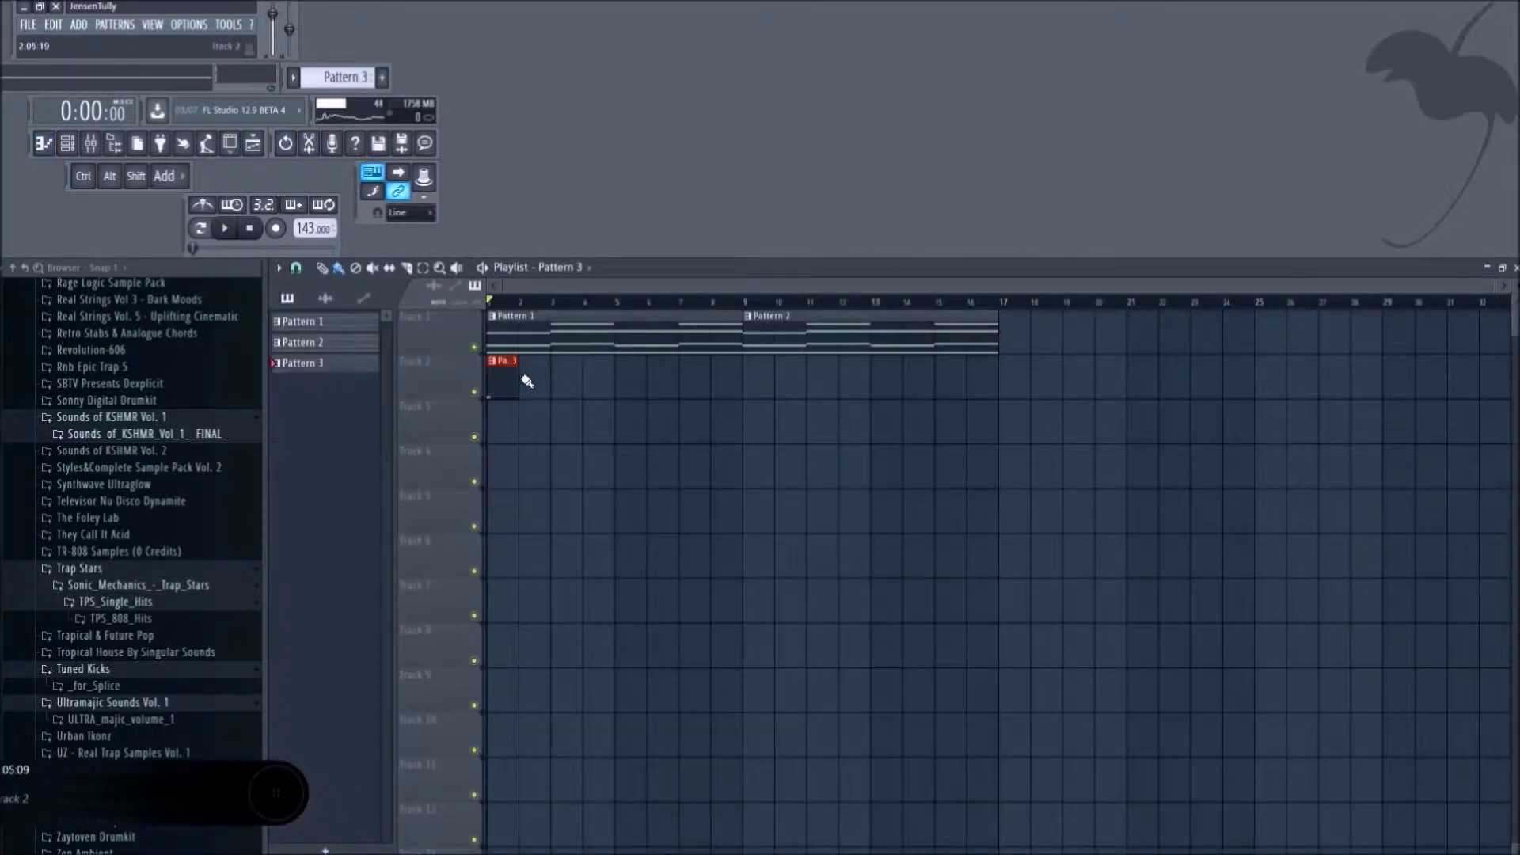
drag(517, 379, 550, 380)
click(85, 143)
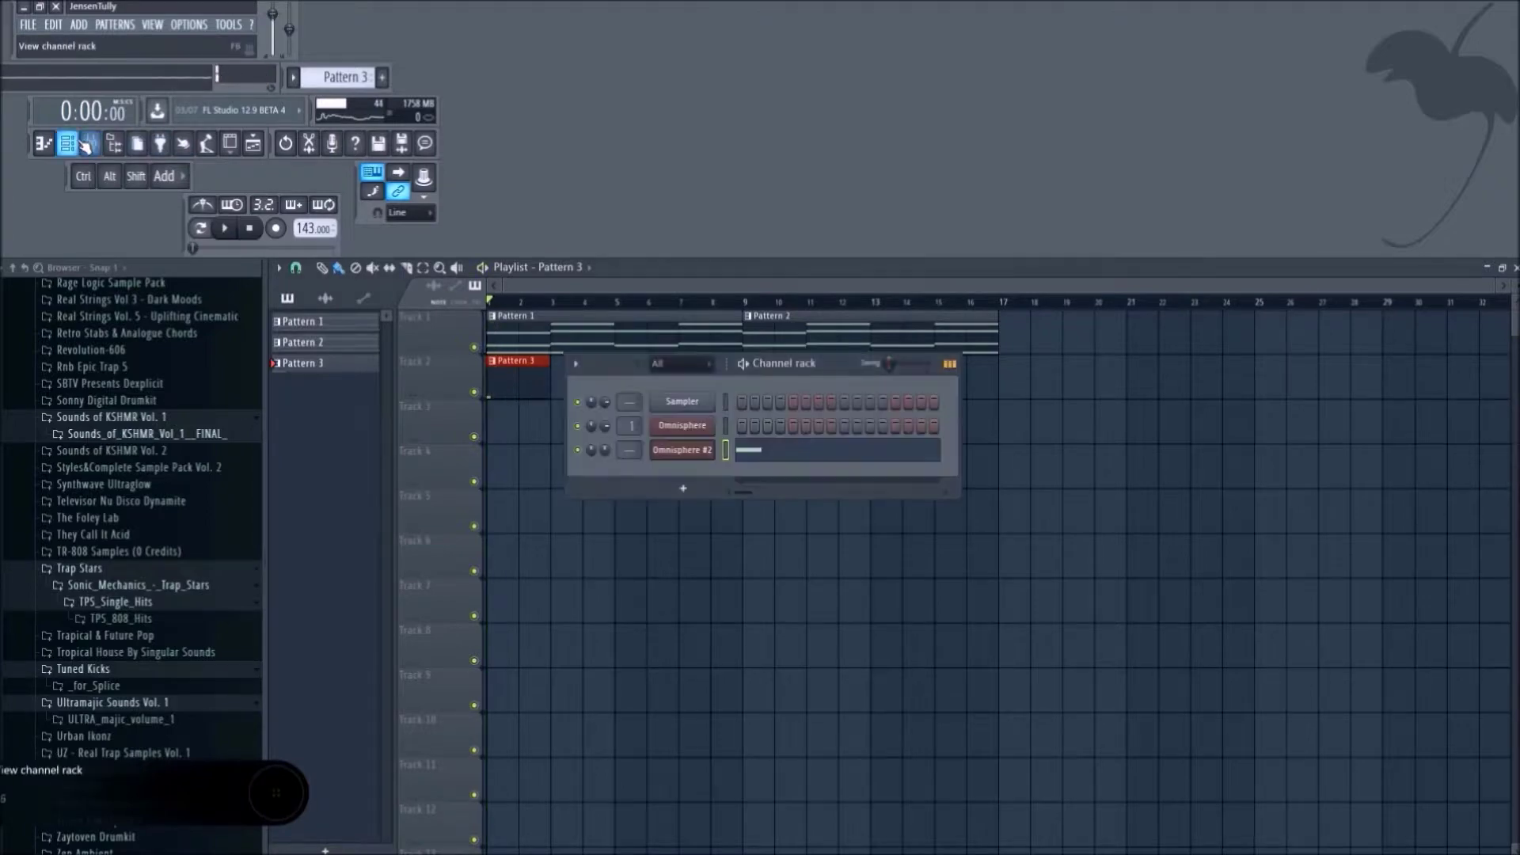
Open Pattern 1's Omnisphere notes and clone the F5 and E6 notes from bar 3 to bar 1.
click(527, 336)
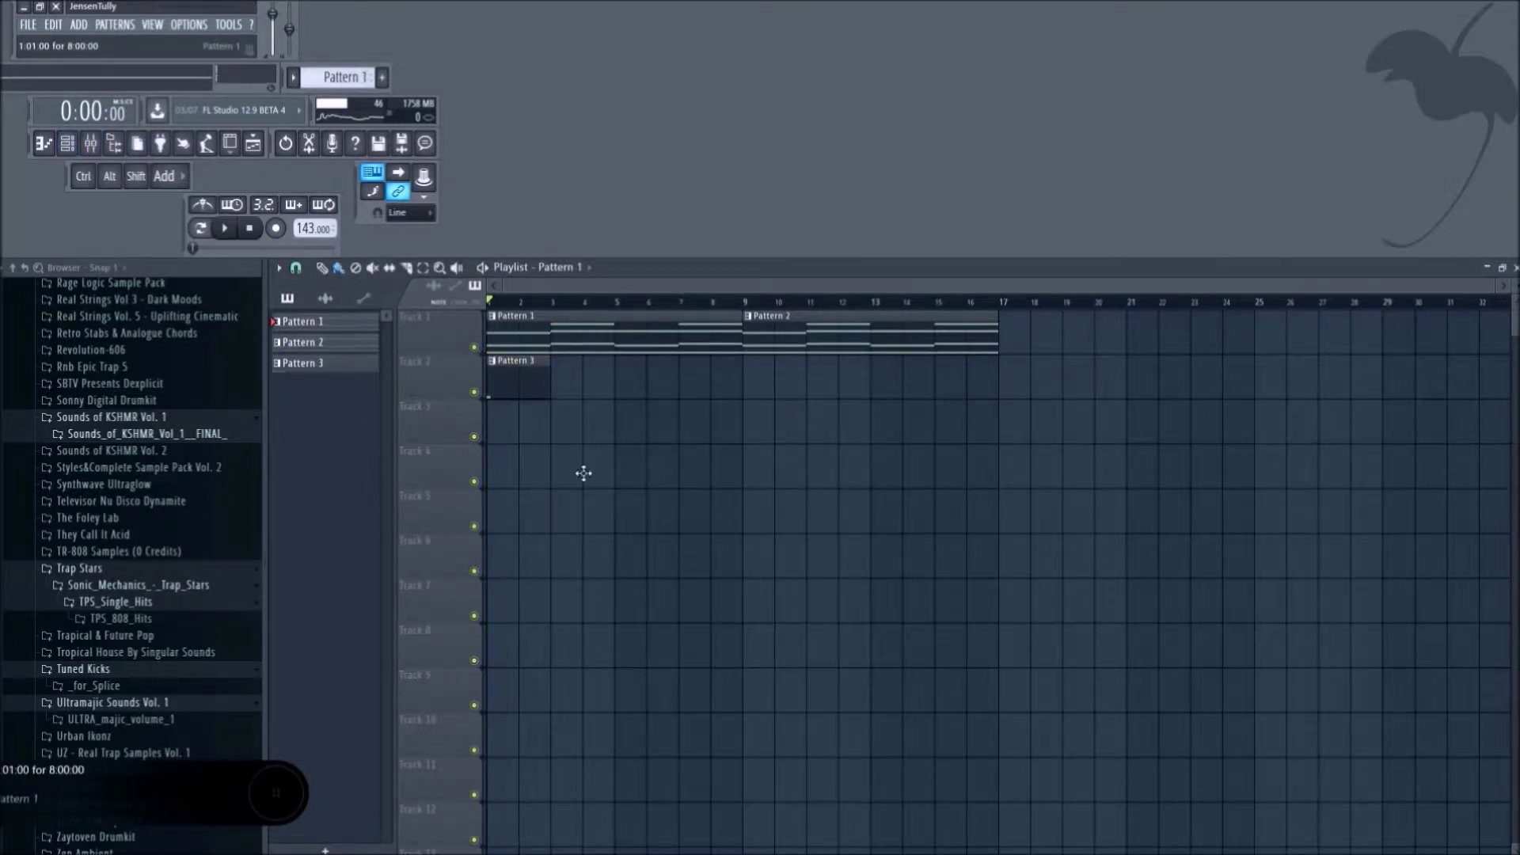
double_click(584, 341)
scroll(641, 387, up, 4)
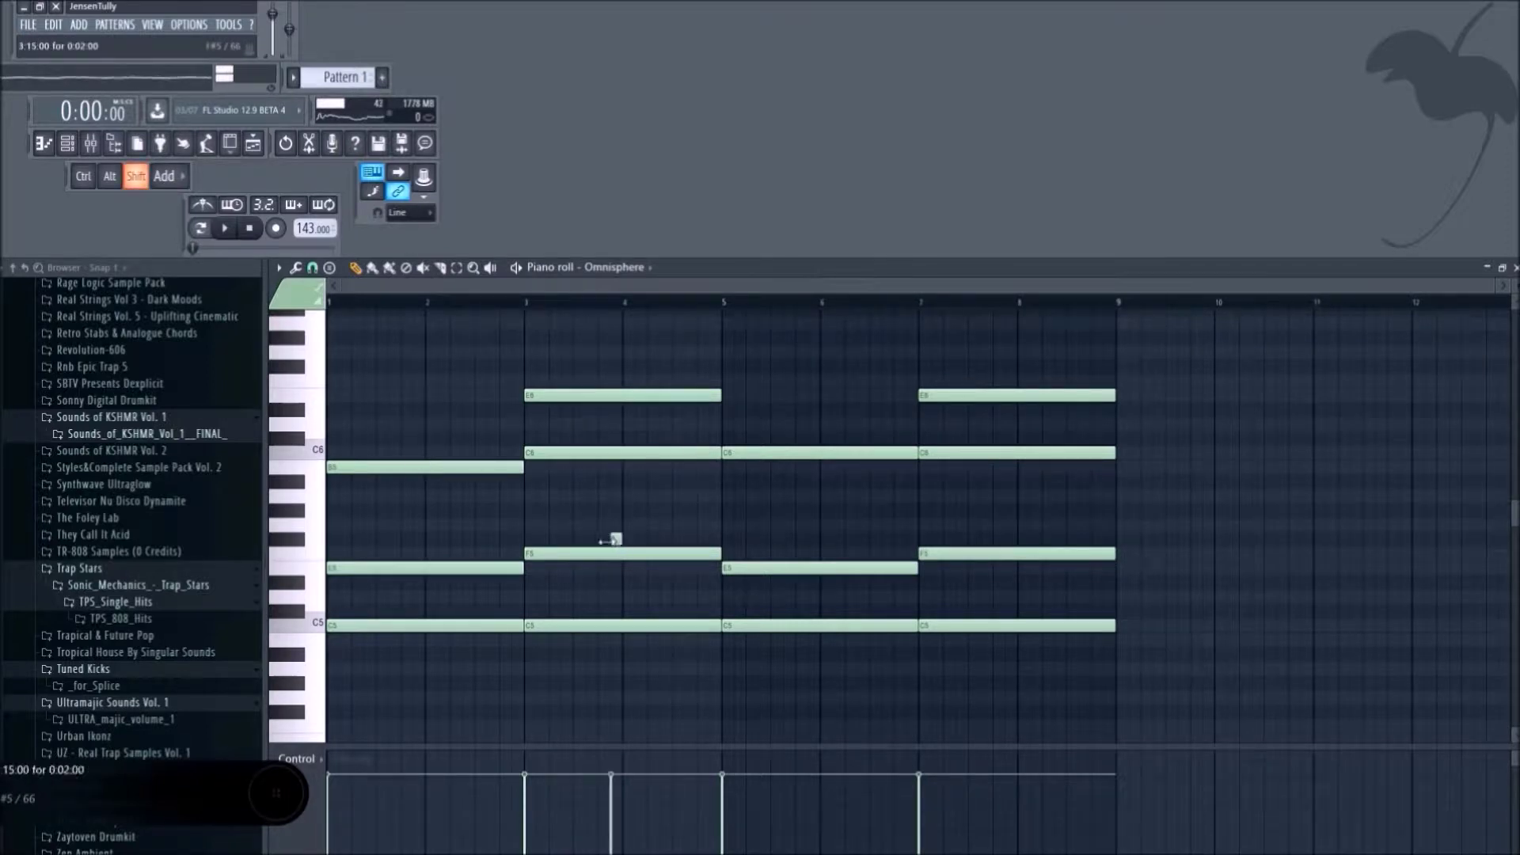
drag(622, 553, 263, 562)
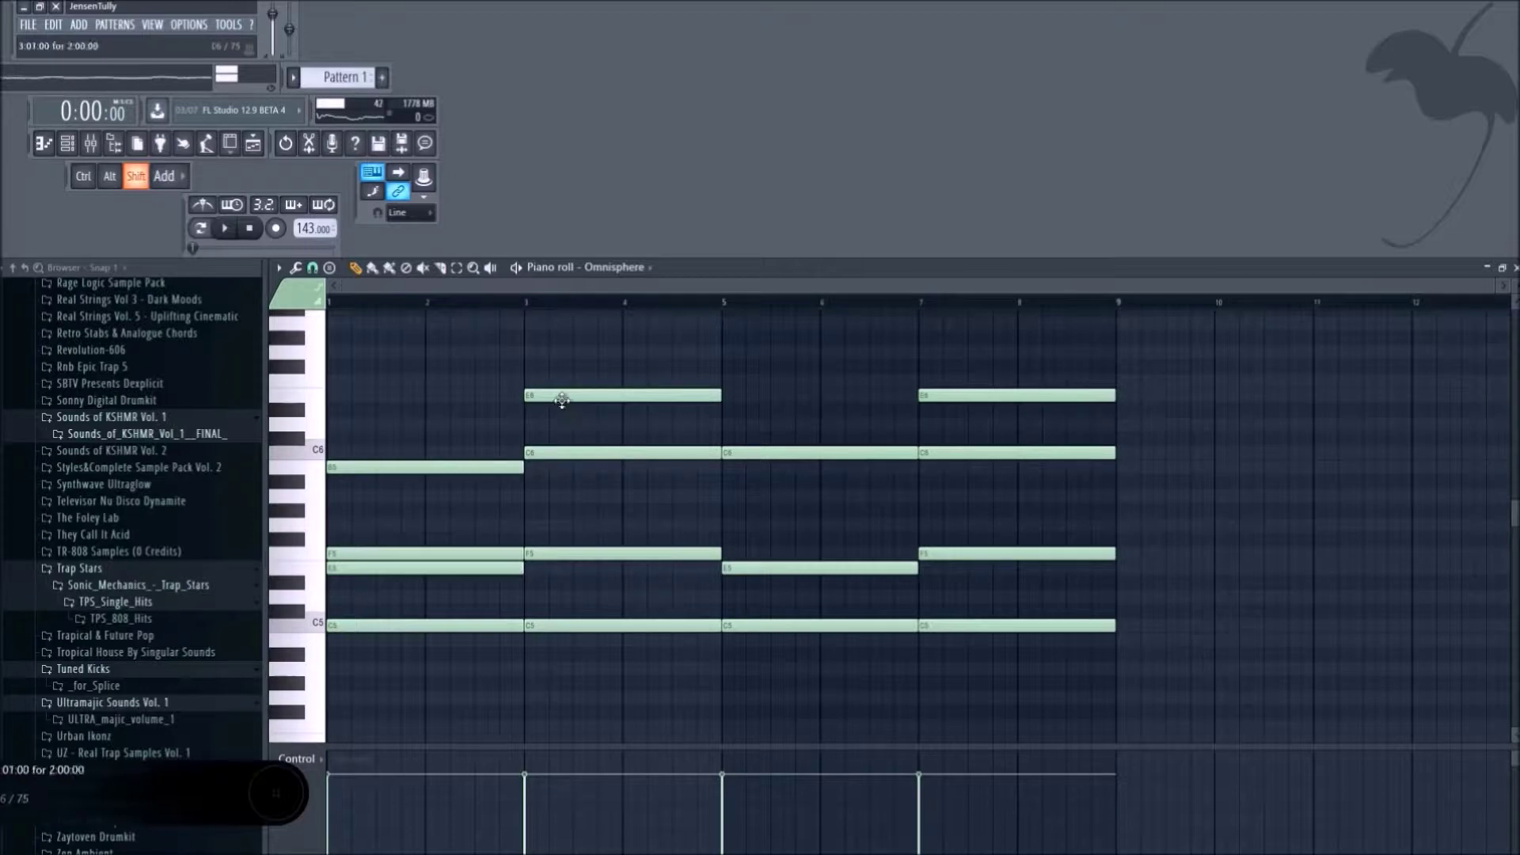
drag(563, 400, 323, 407)
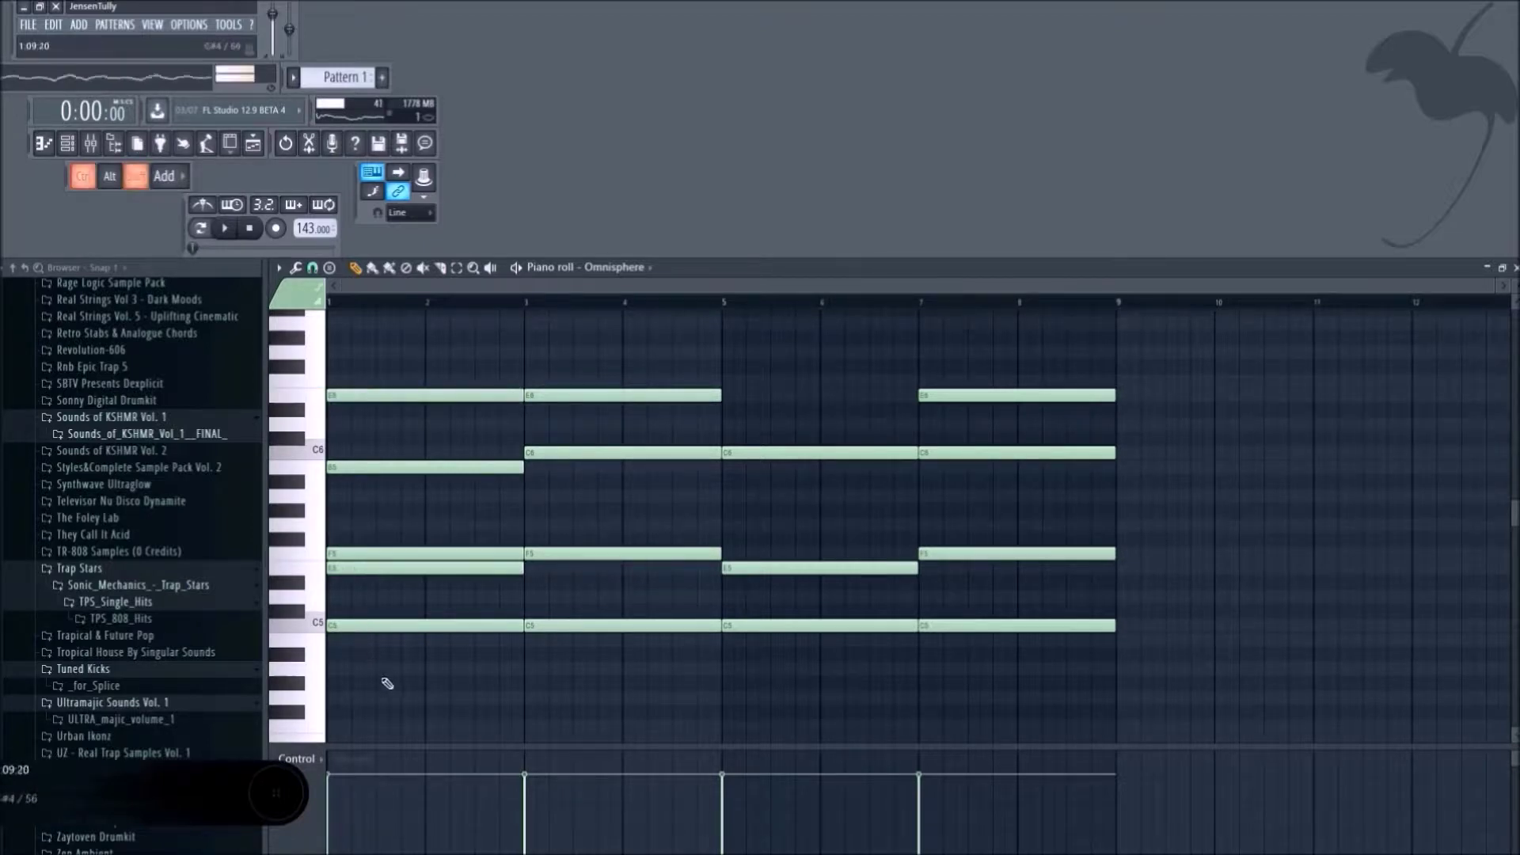
Select and copy all five notes of Pattern 1's first chord.
drag(388, 683, 475, 373)
scroll(544, 527, up, 1)
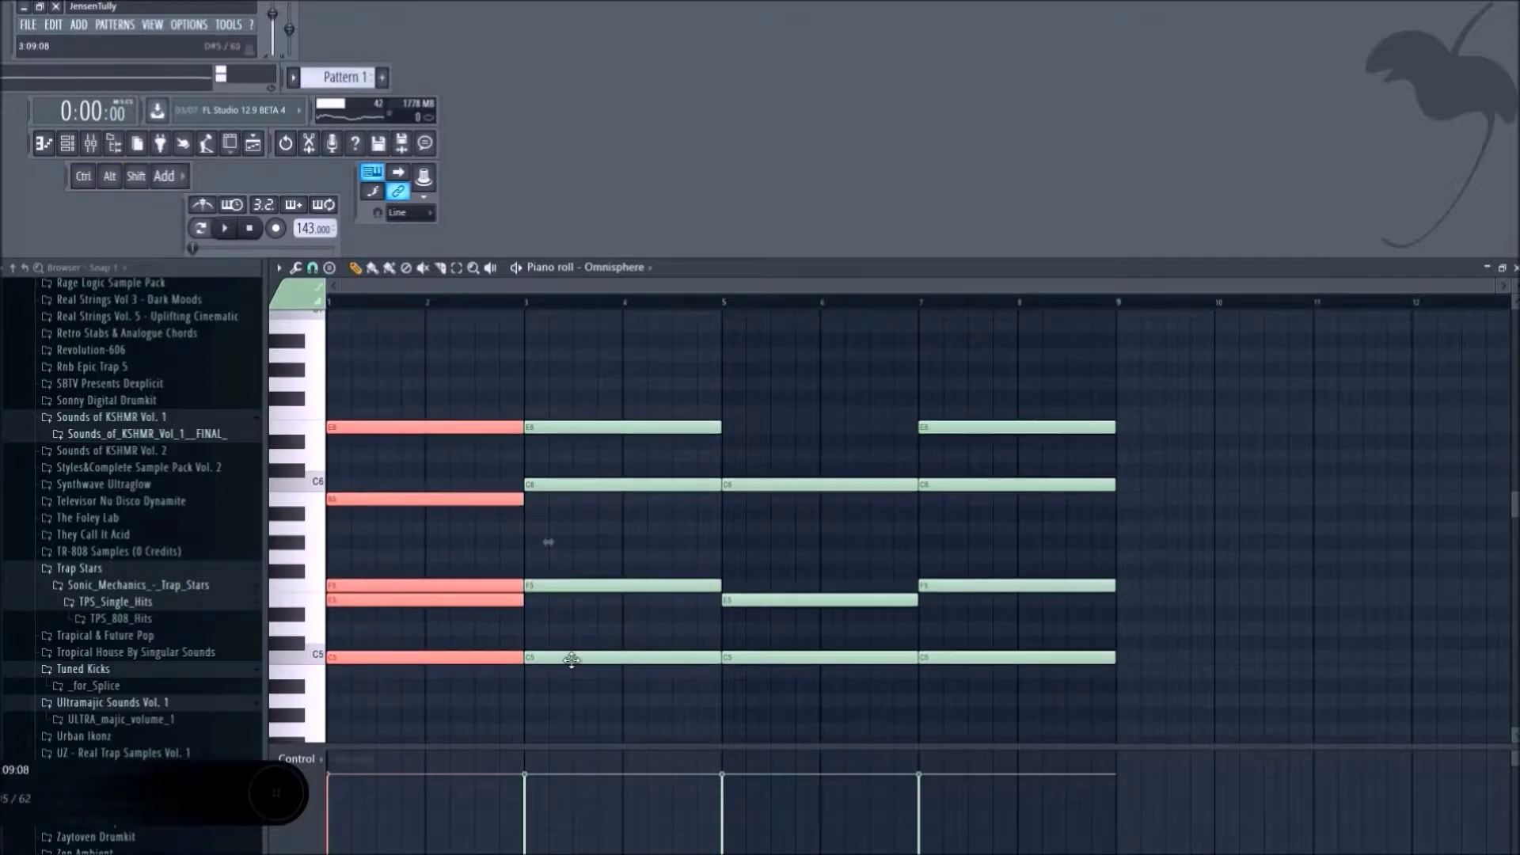
ctrl+click(484, 673)
Try removing E5 from Pattern 1's first chord, then undo that and the cloned F5 and E6 notes.
click(502, 587)
right_click(497, 601)
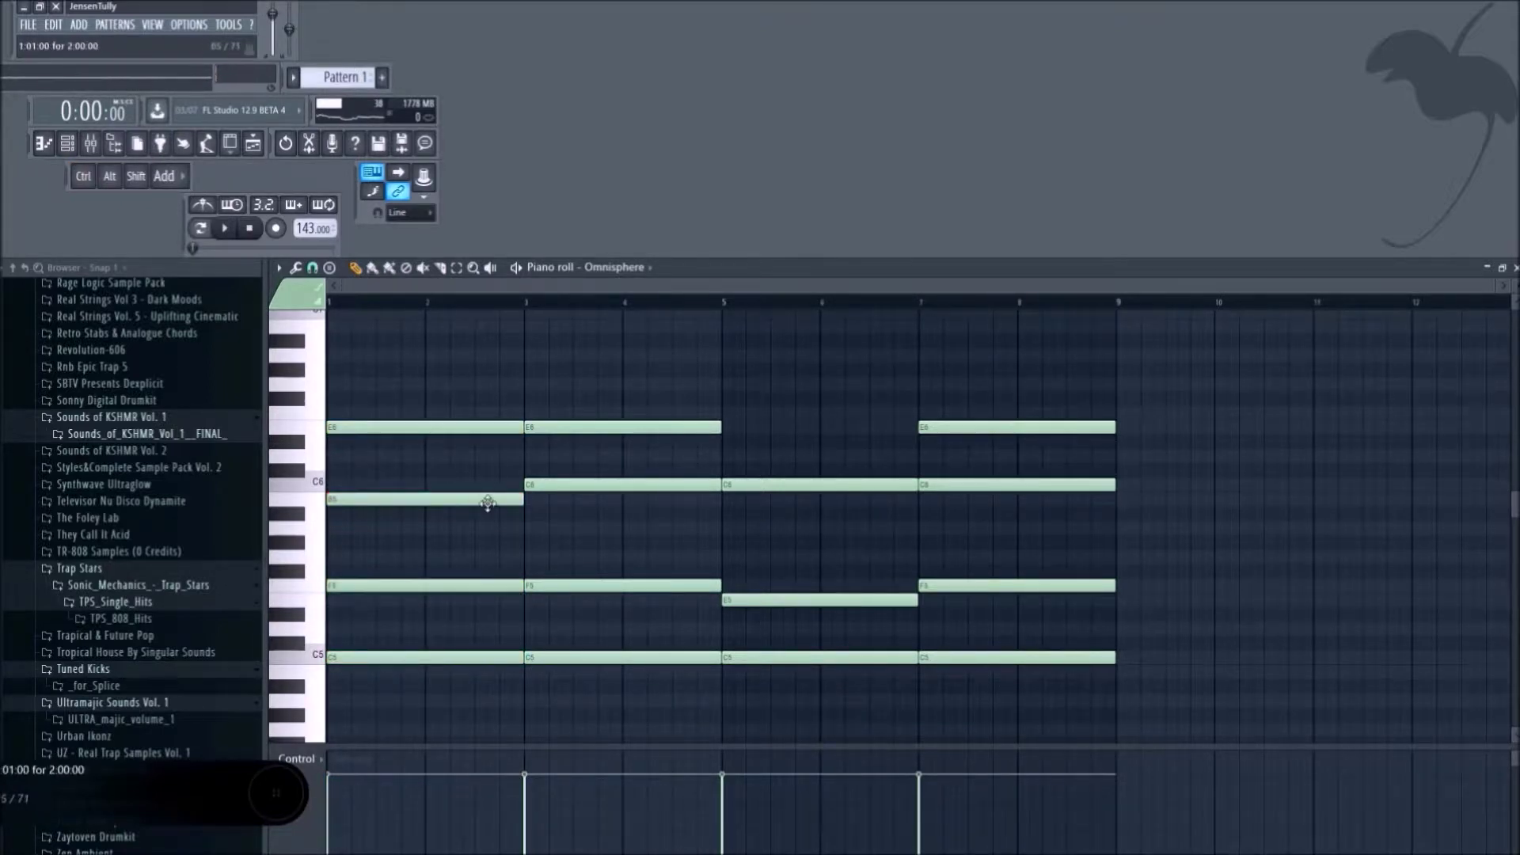
key(ctrl+alt+z)
key(ctrl+alt+z)
key(ctrl+alt+z)
key(ctrl+alt+z)
key(ctrl+alt+z)
key(ctrl+alt+z)
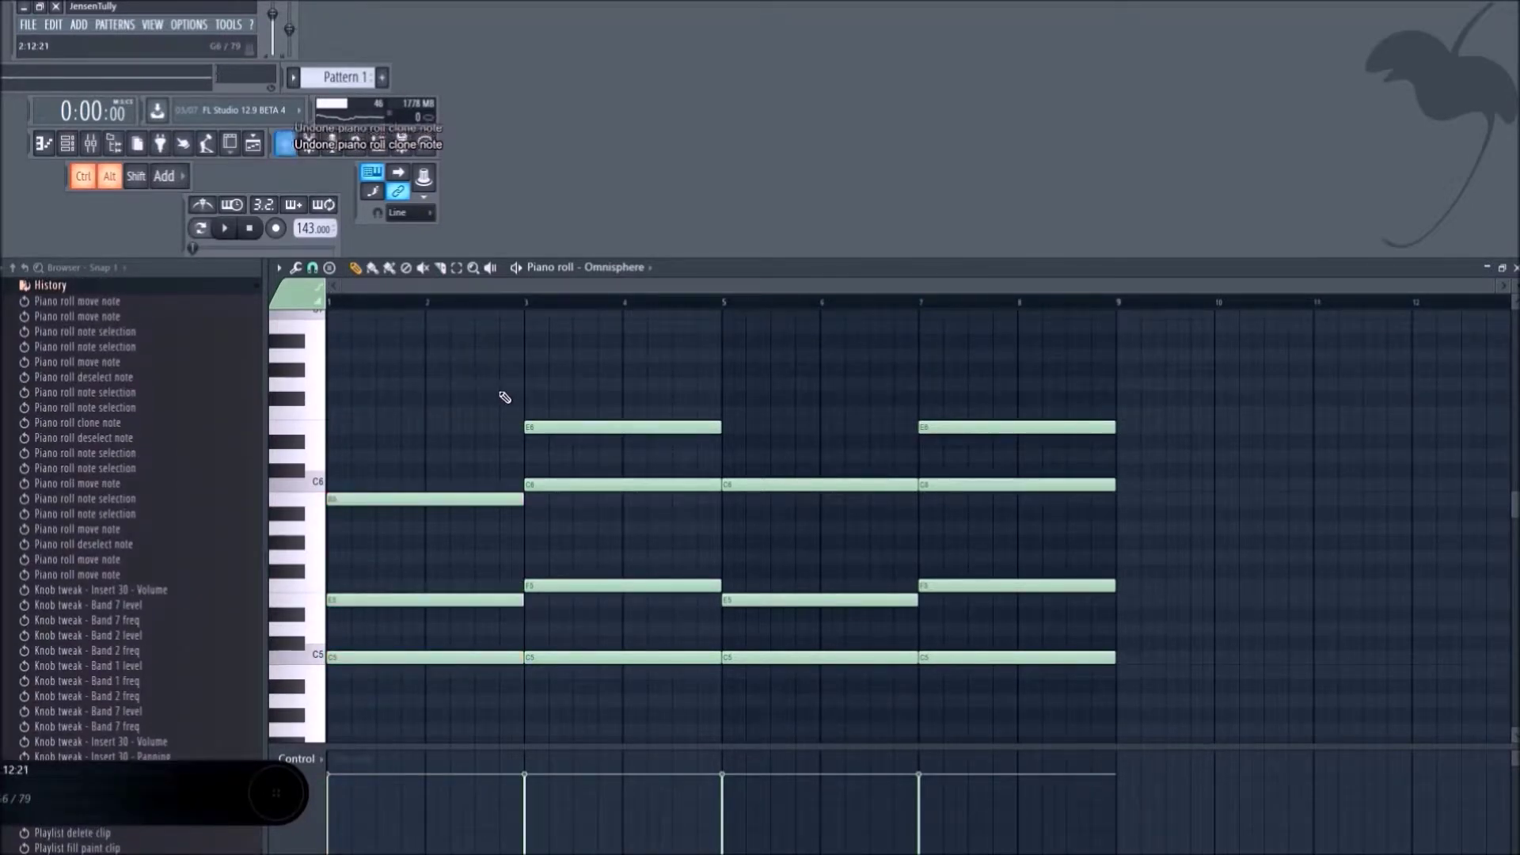
Briefly play Pattern 1 and try another cloned note over its first chord.
key(space)
key(space)
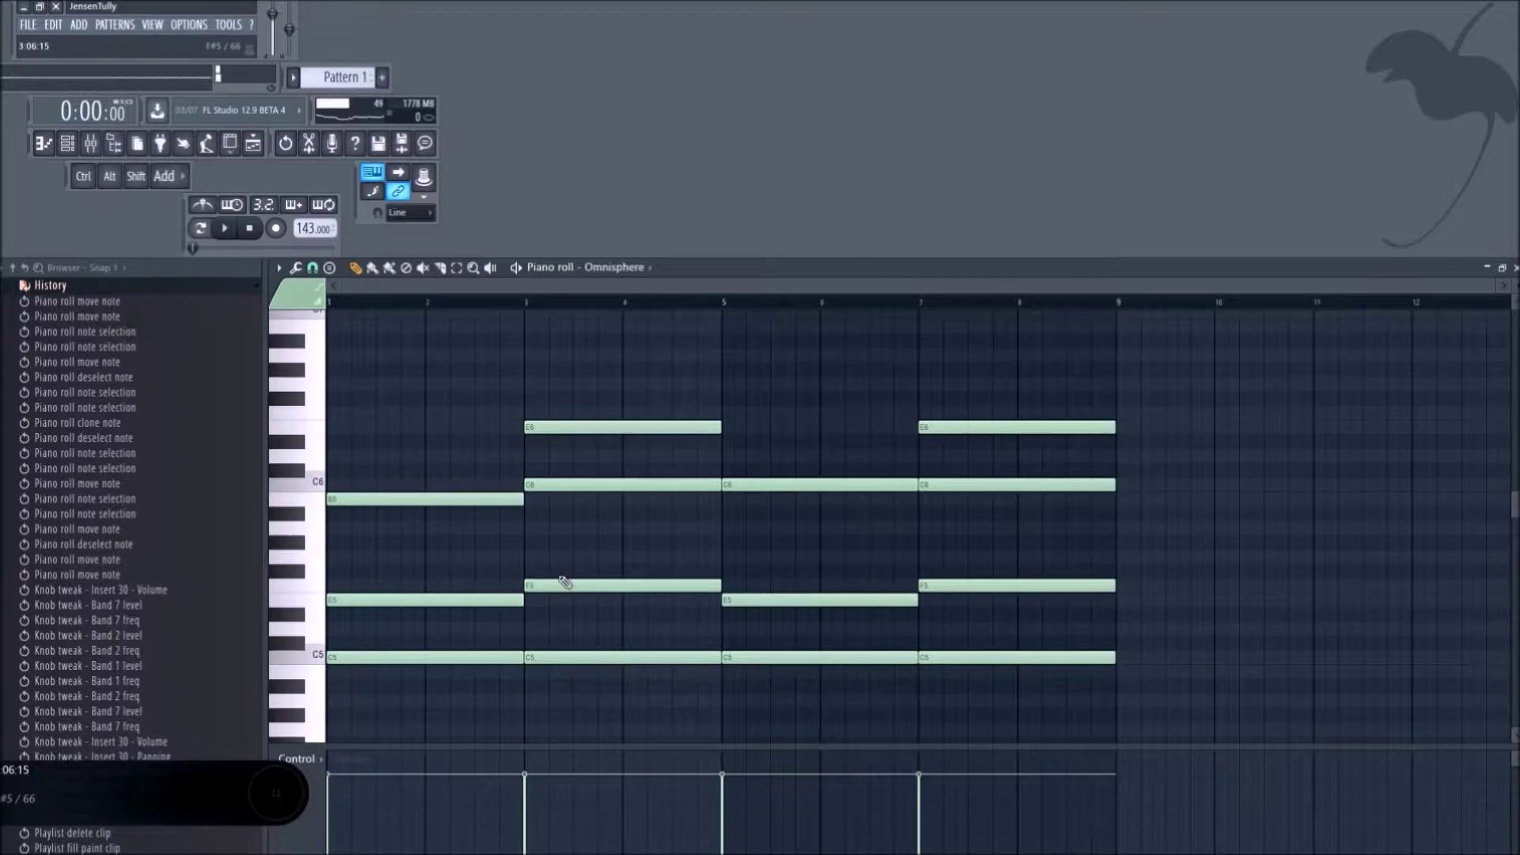
mouse_move(622, 486)
mouse_down()
mouse_move(363, 492)
mouse_move(373, 459)
mouse_up()
right_click(428, 459)
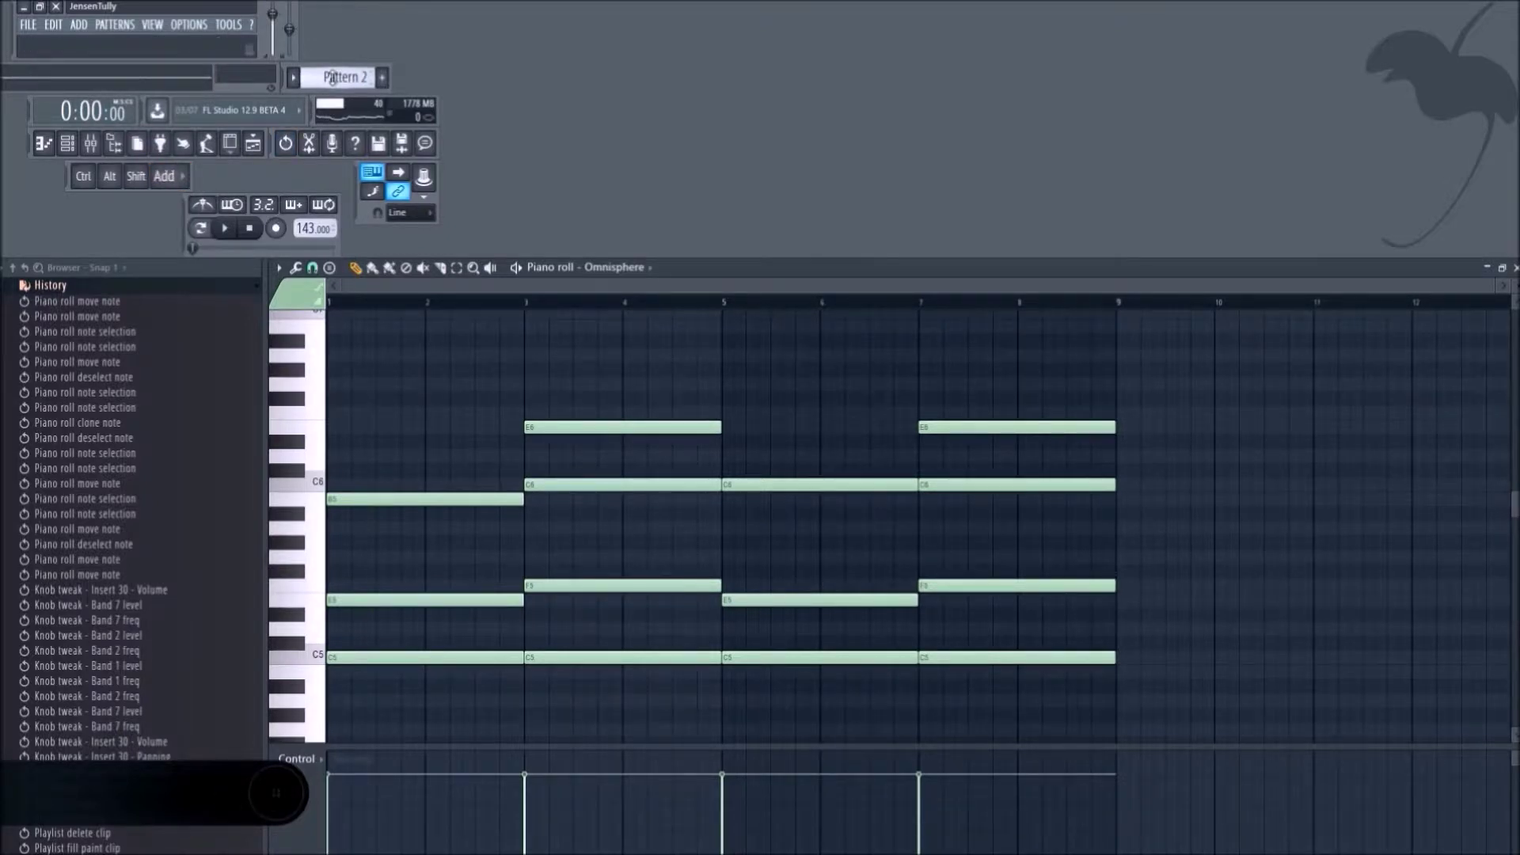
Paste the copied five-note chord into Pattern 3's Omnisphere channel and move it to bar 9.
scroll(333, 76, down, 1)
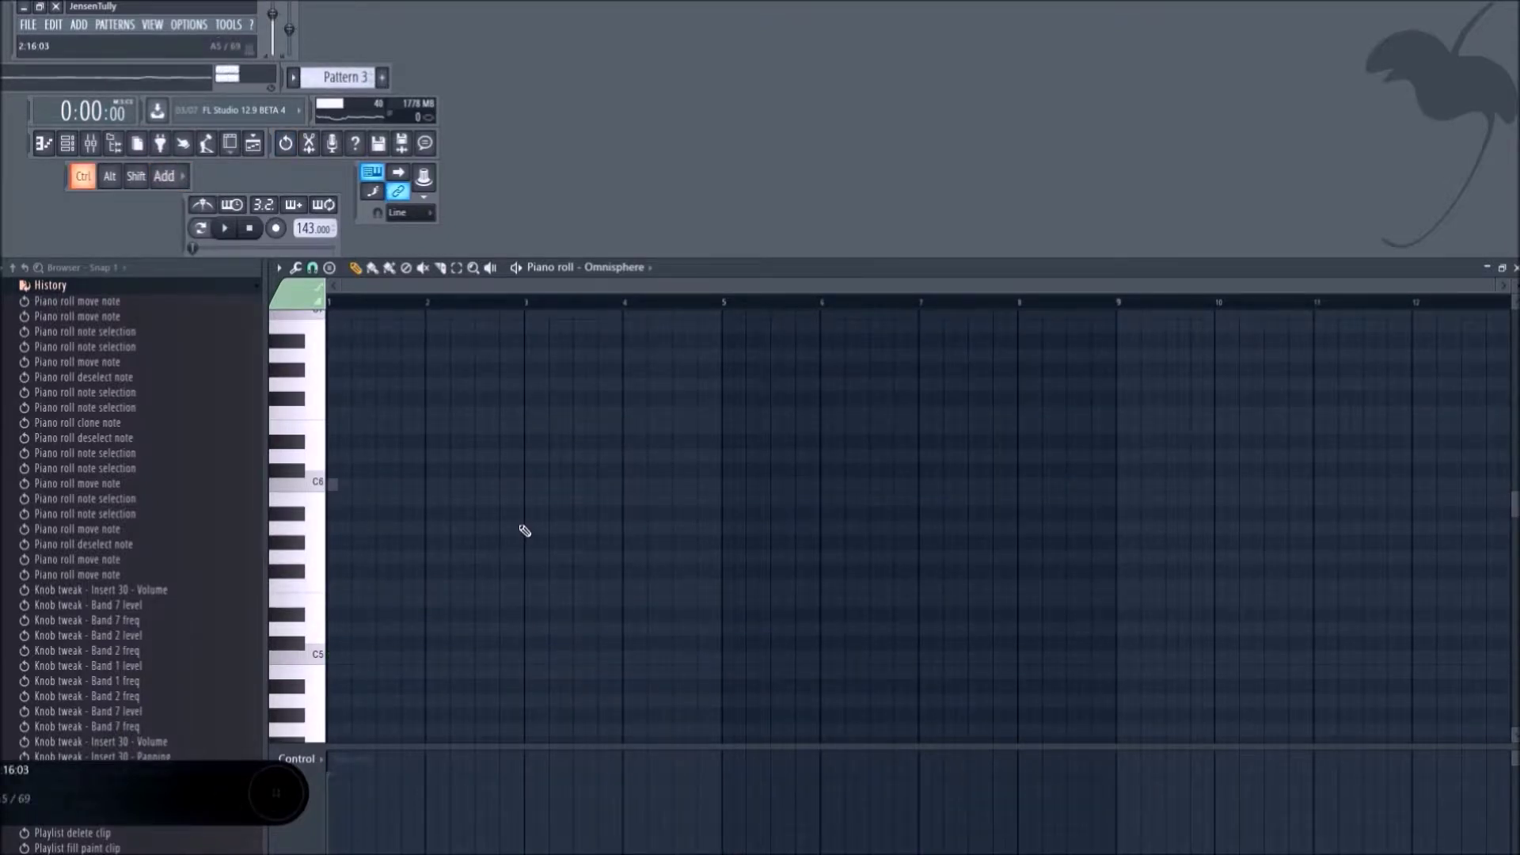
key(ctrl+v)
drag(450, 427, 1197, 423)
click(1053, 478)
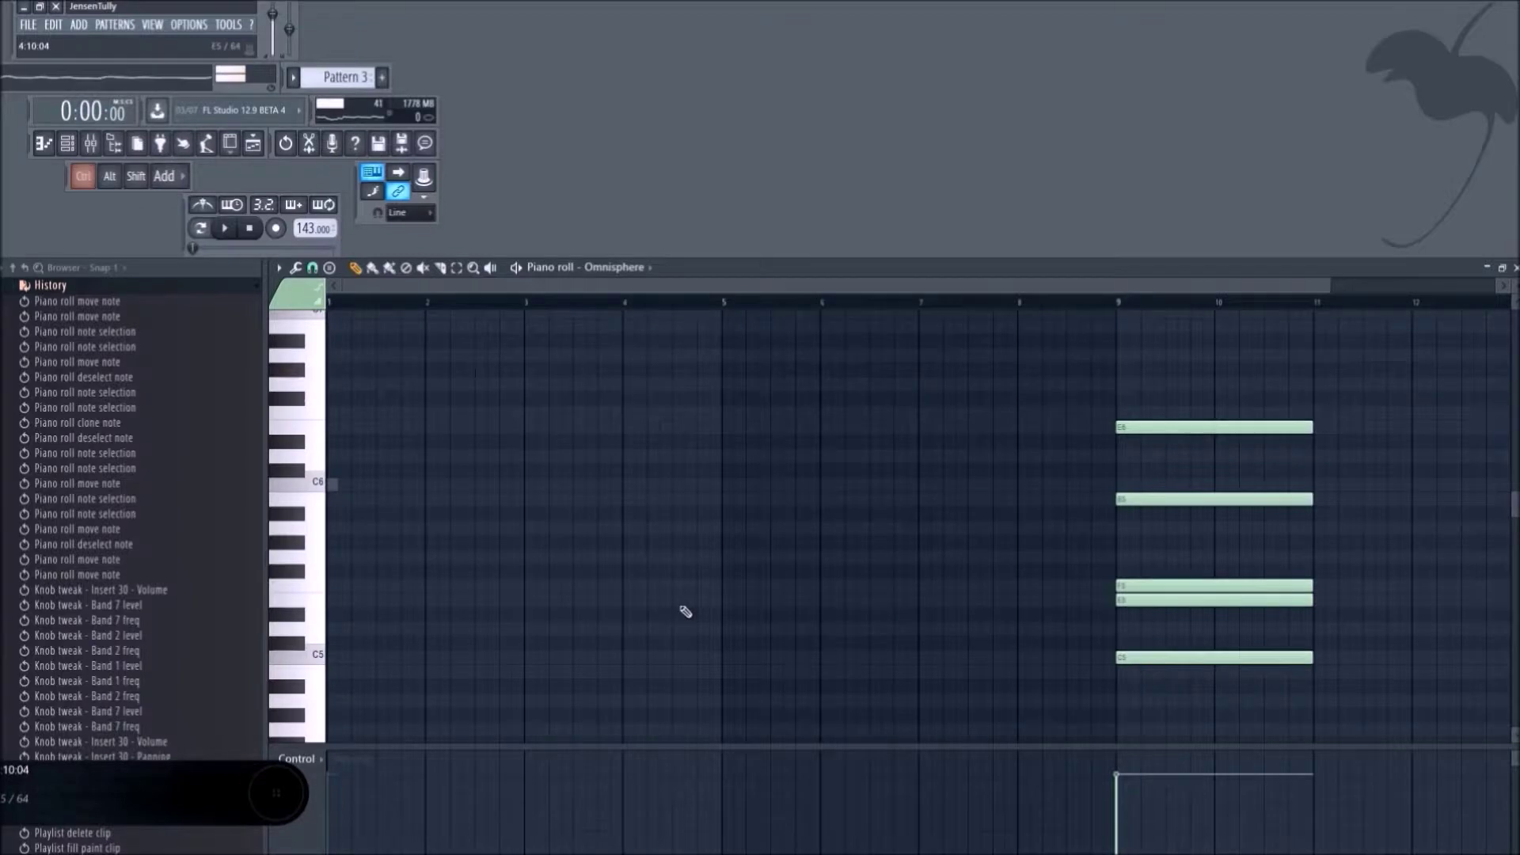
Play the arrangement and try a single note in bar 1 of Pattern 3's Omnisphere channel.
scroll(686, 612, down, 2)
key(space)
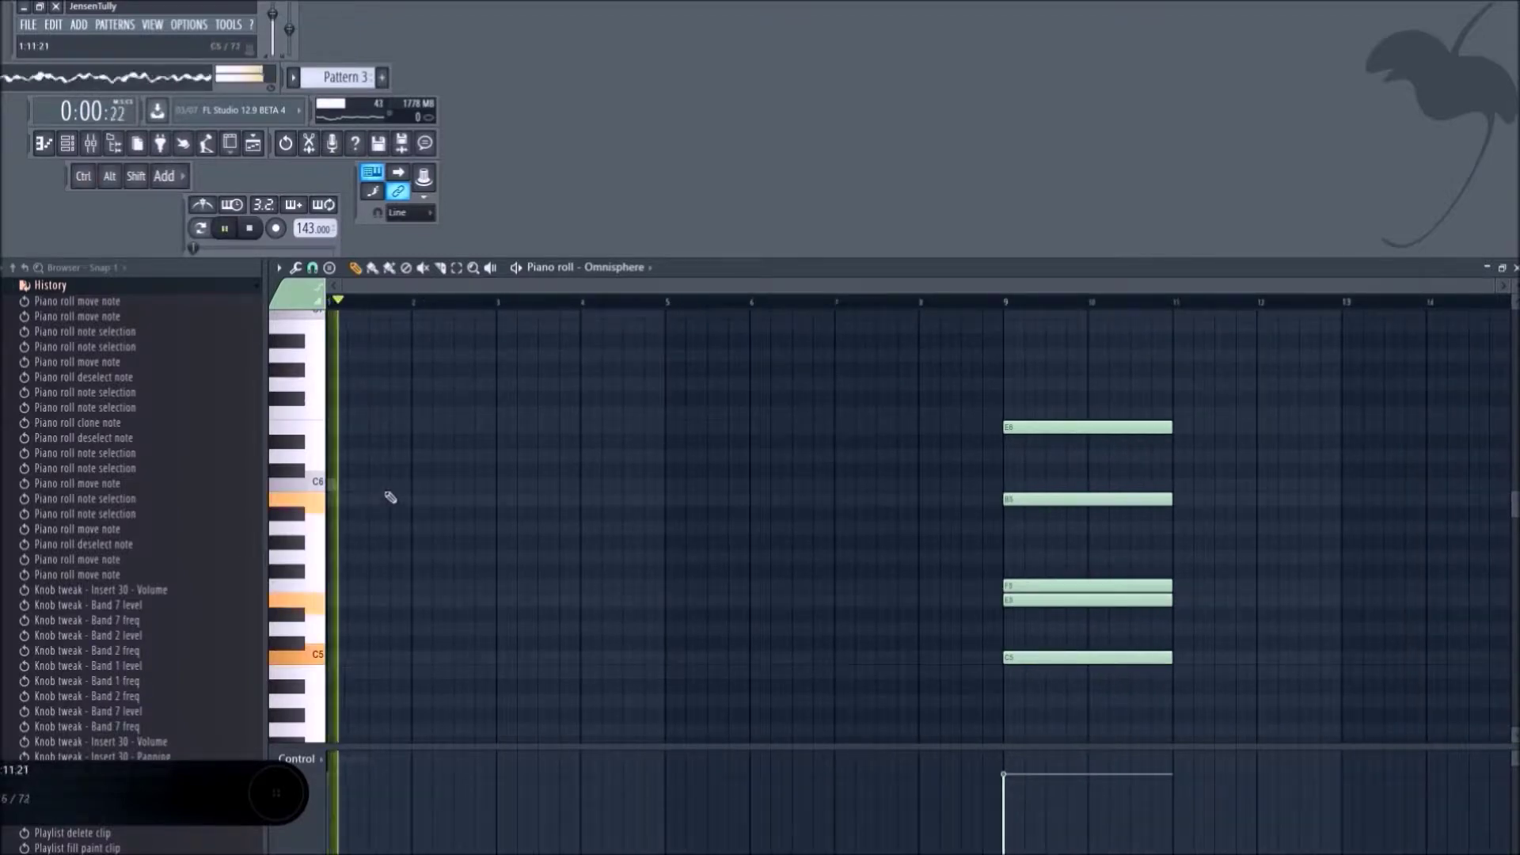
click(355, 493)
right_click(362, 493)
Duplicate the chord at bar 9 one octave higher and deselect the notes.
drag(1059, 704, 1053, 403)
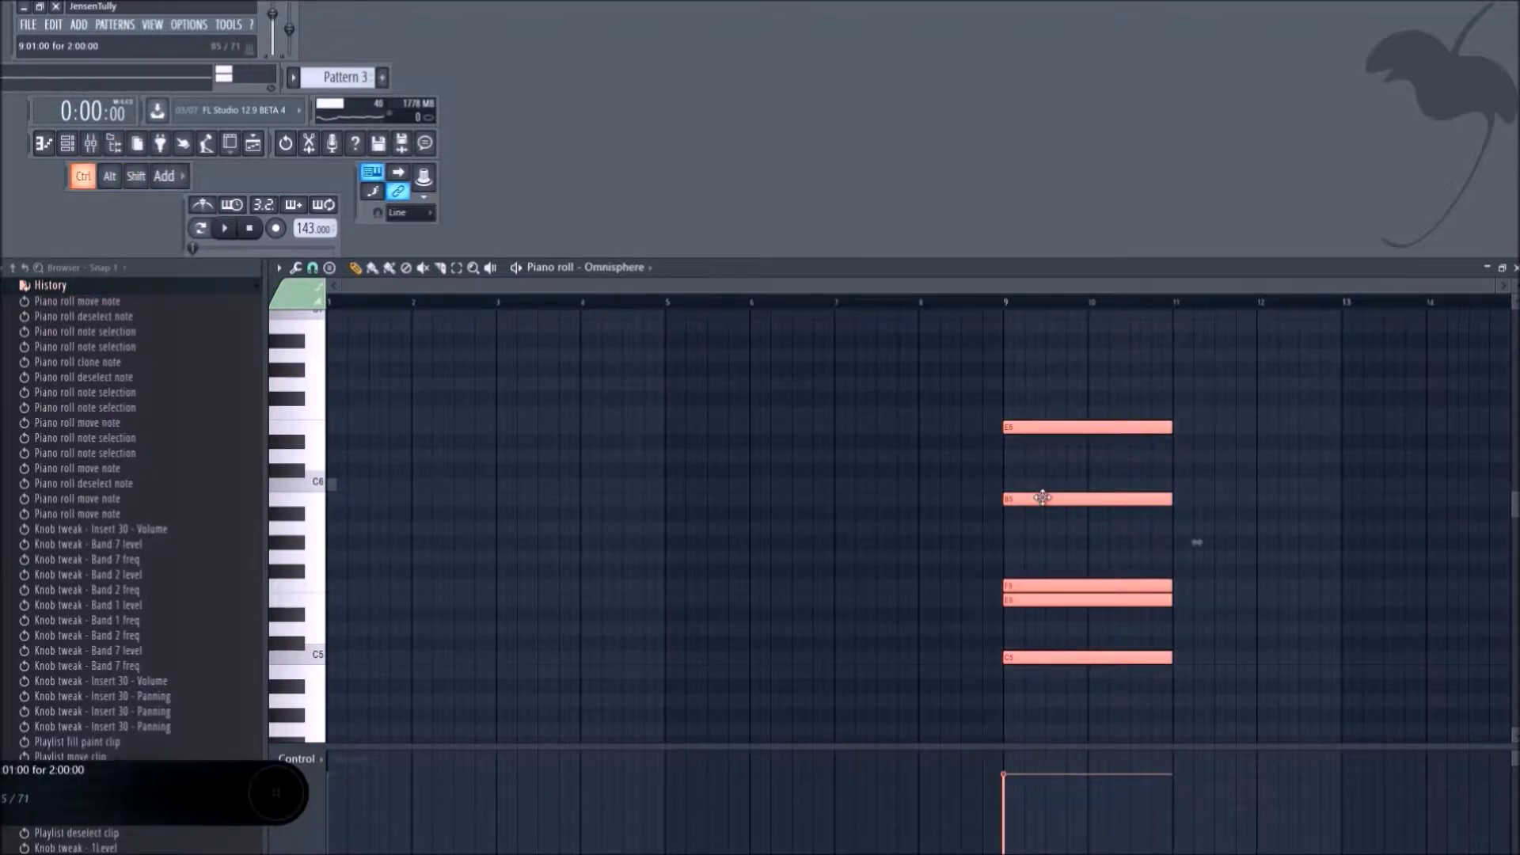
key(ctrl+shift+Up)
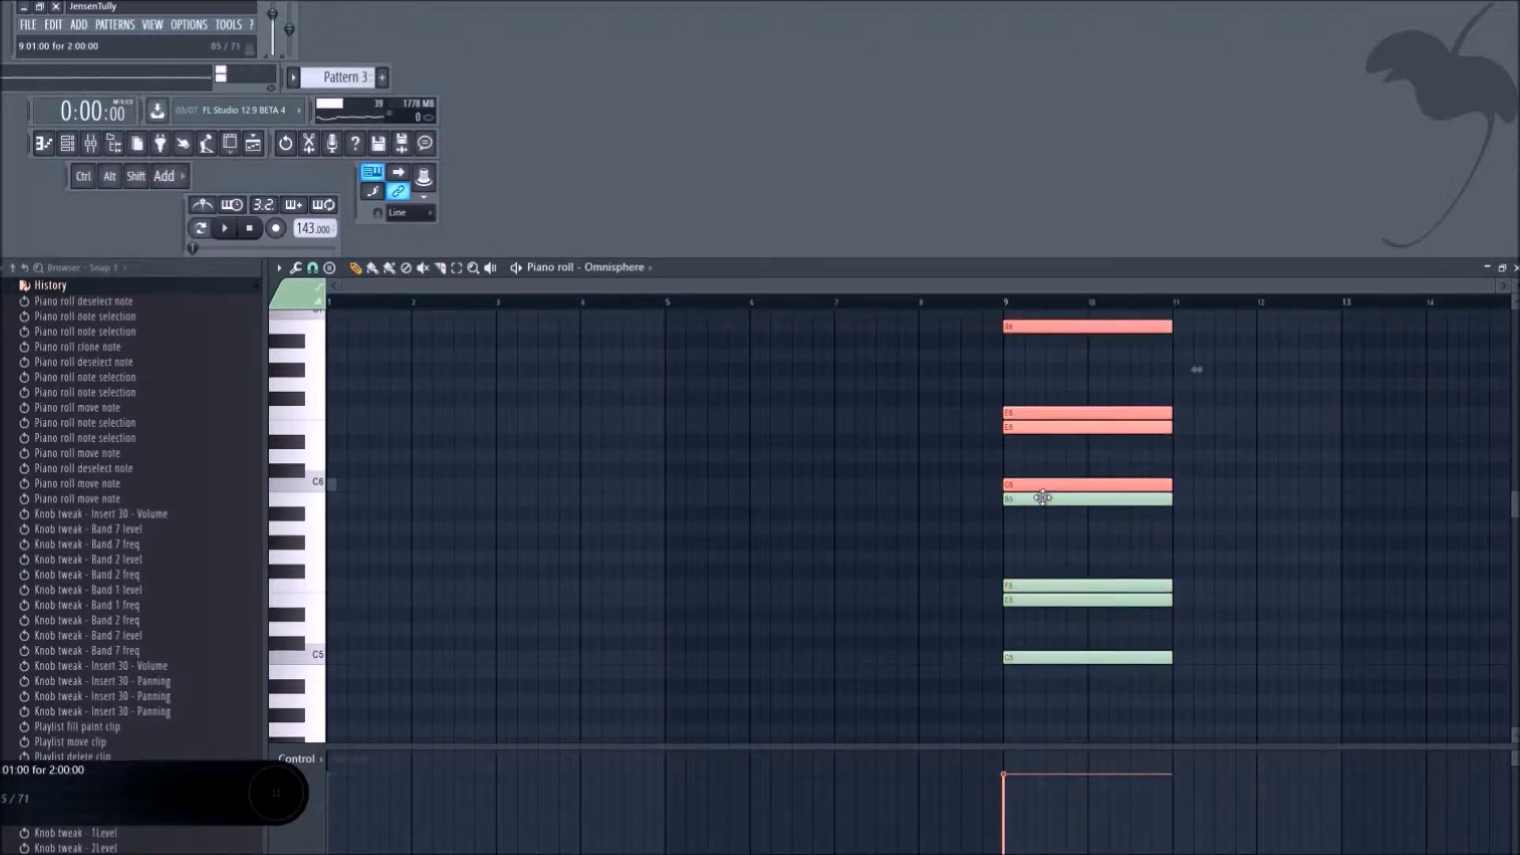
scroll(989, 466, up, 2)
scroll(948, 459, down, 2)
key(ctrl+d)
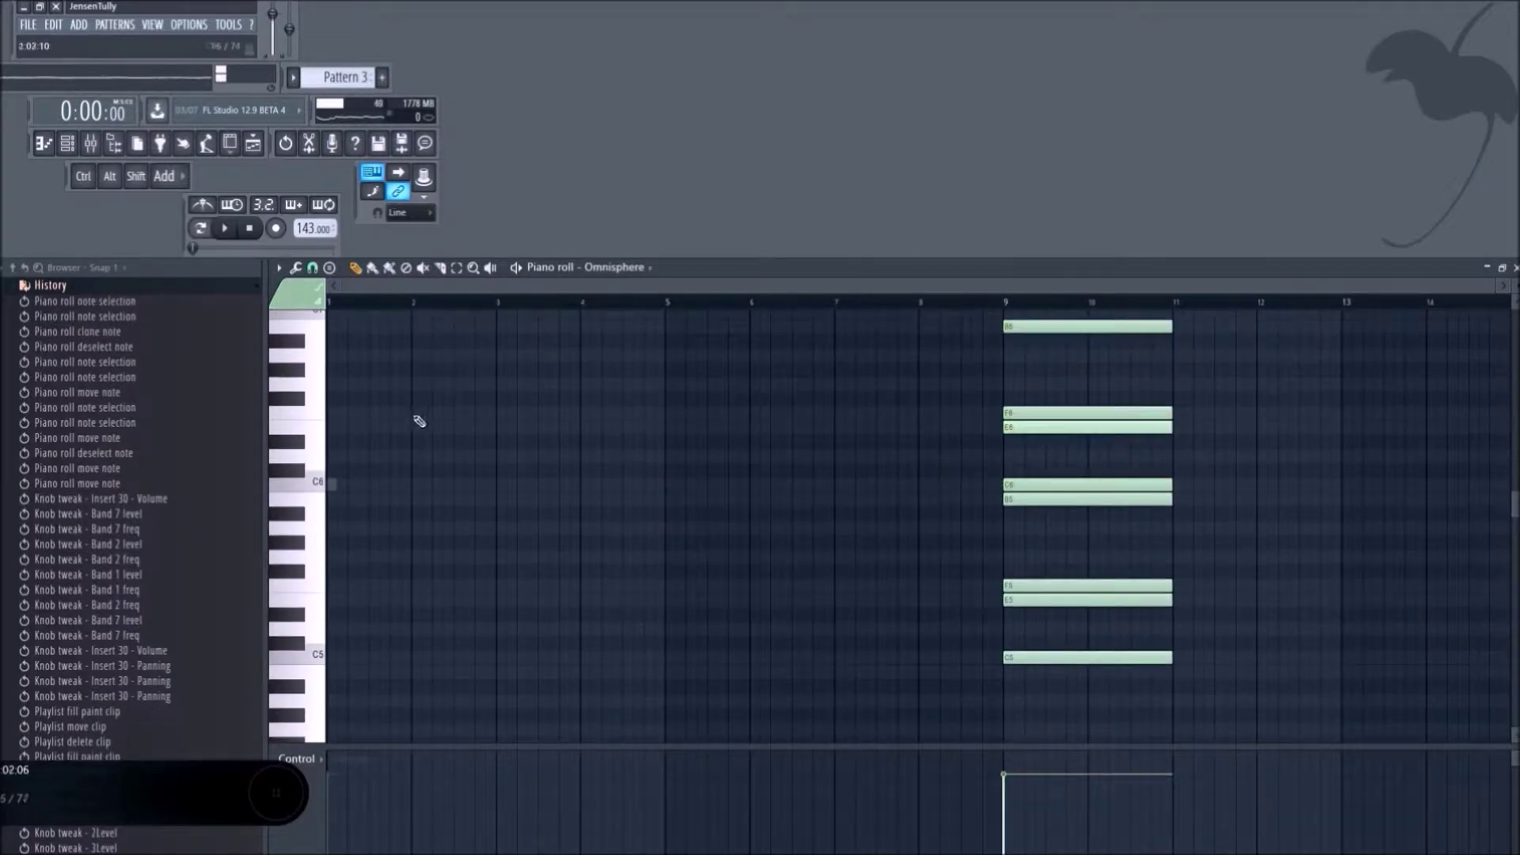
Target Omnisphere #2 in Pattern 3, add a short E6 note halfway through bar 1, and play it back.
click(615, 267)
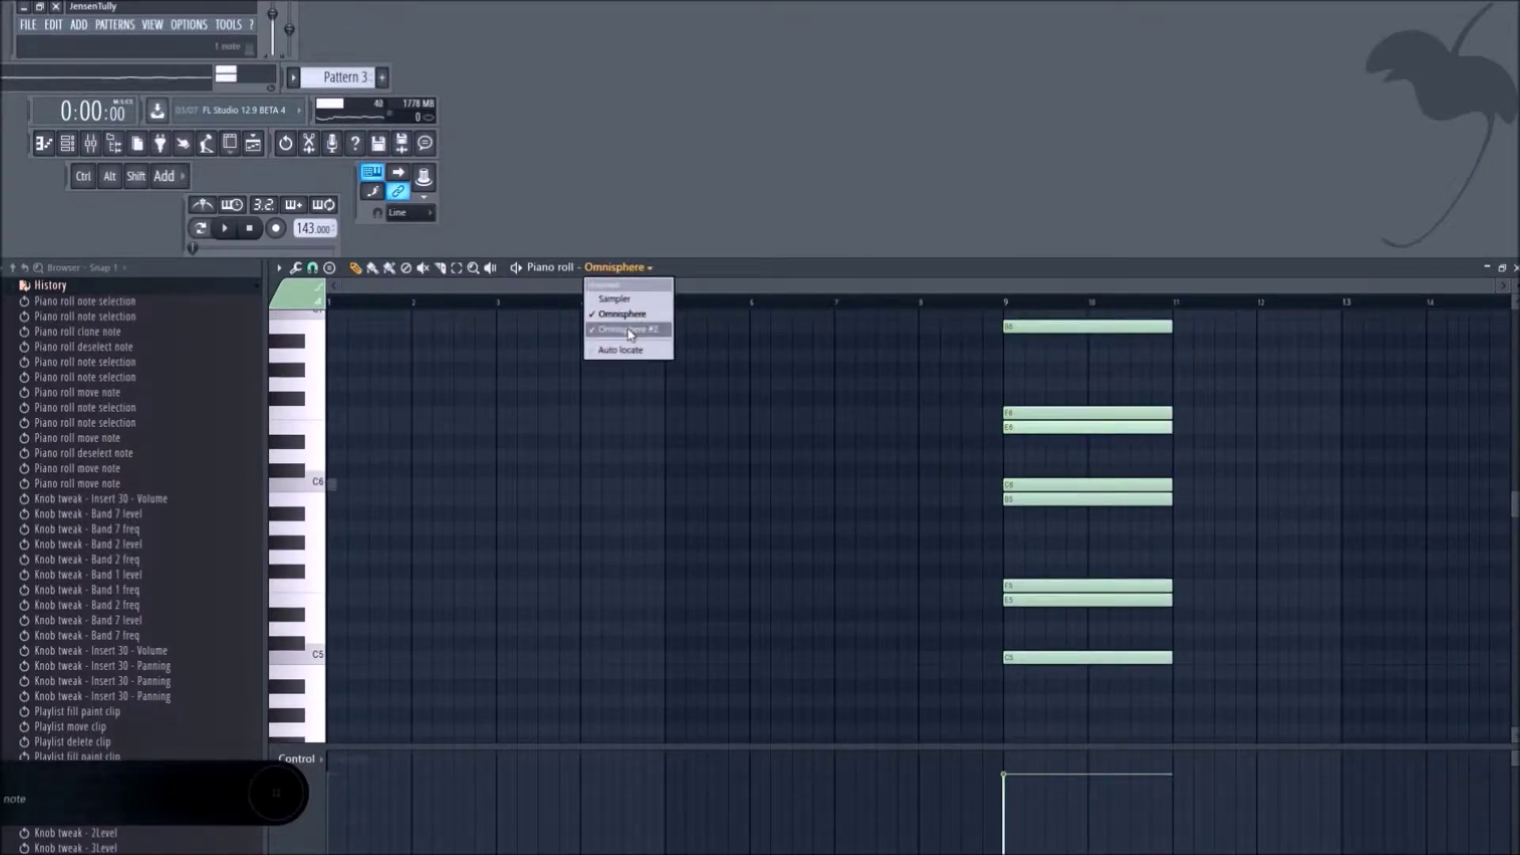
click(631, 329)
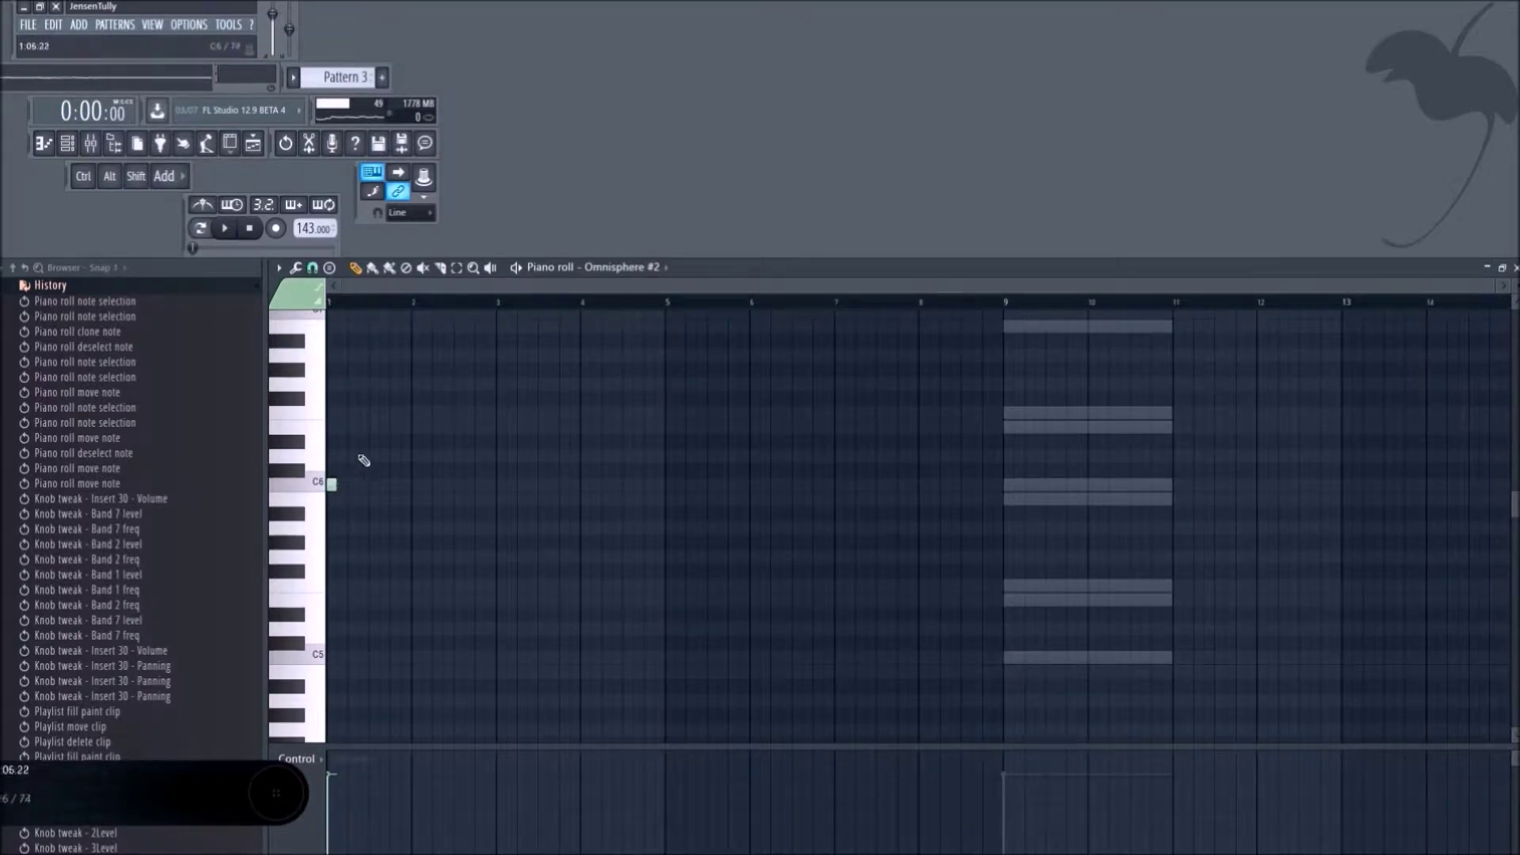
key(space)
mouse_move(369, 429)
mouse_down()
mouse_move(553, 441)
mouse_move(421, 428)
mouse_move(376, 442)
mouse_up()
key(space)
key(space)
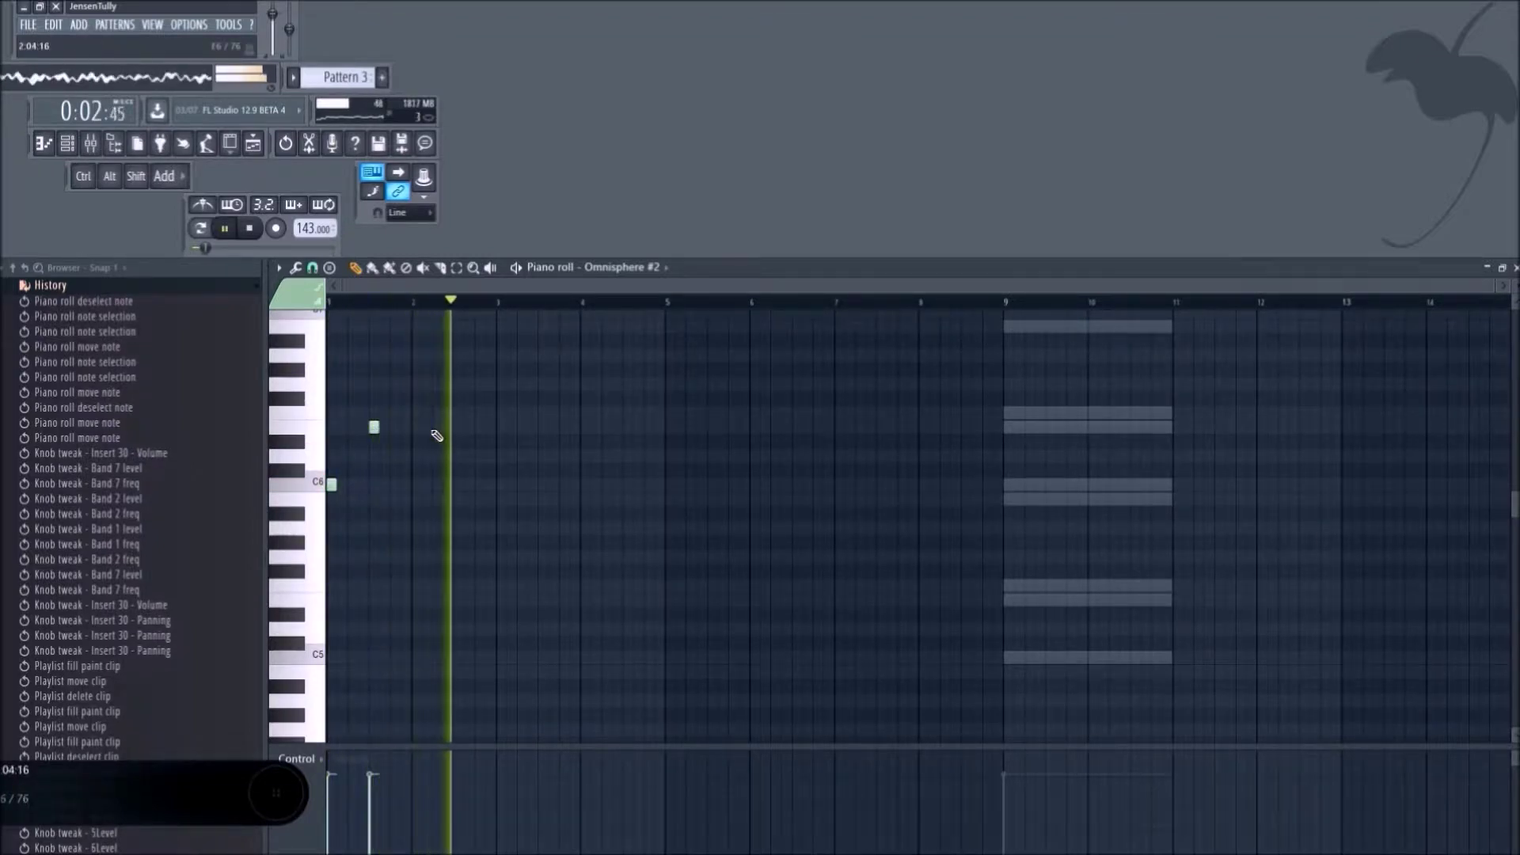
key(space)
Clone the two melody notes to bar 3 and swap the copies' pitches so E6 comes first and C6 second.
drag(528, 577, 320, 396)
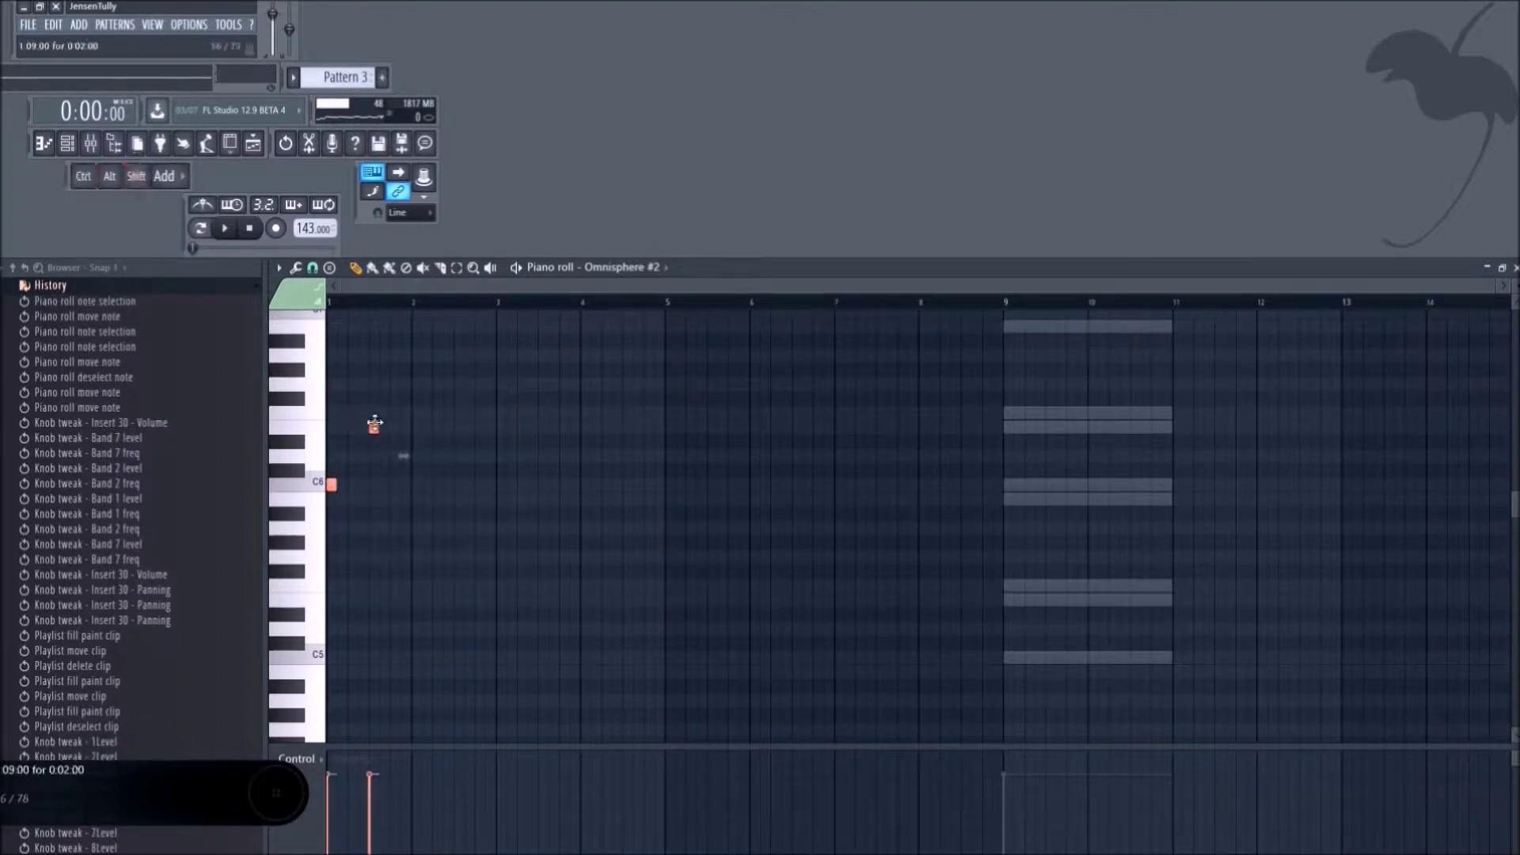
drag(537, 411, 547, 427)
key(space)
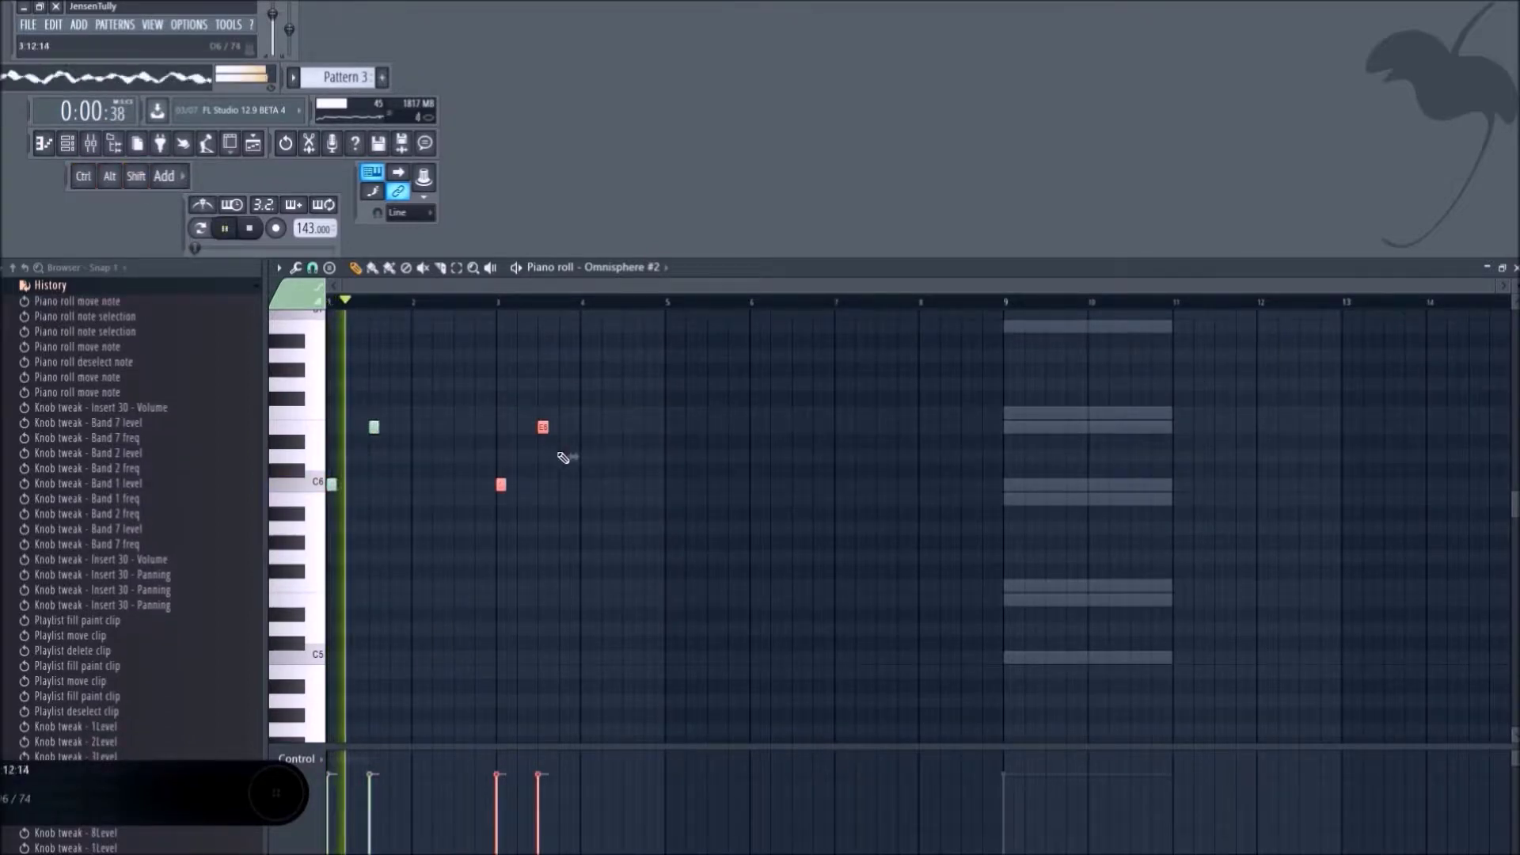
click(499, 475)
drag(501, 484, 544, 484)
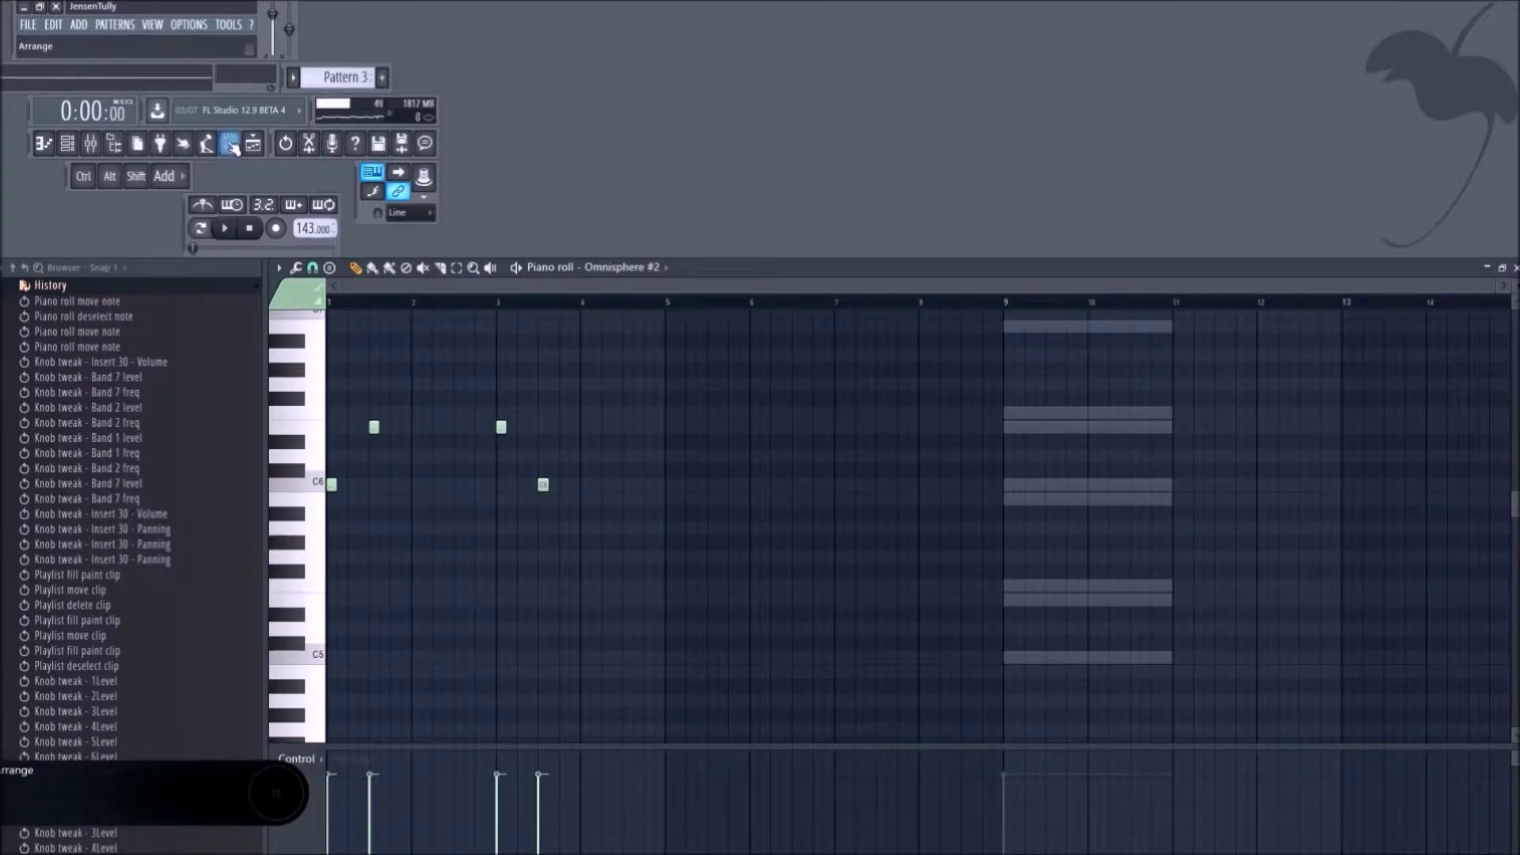
Extend the Pattern 3 clip on Track 2 to four bars and check its Omnisphere #2 notes during playback.
key(F5)
drag(549, 382, 614, 383)
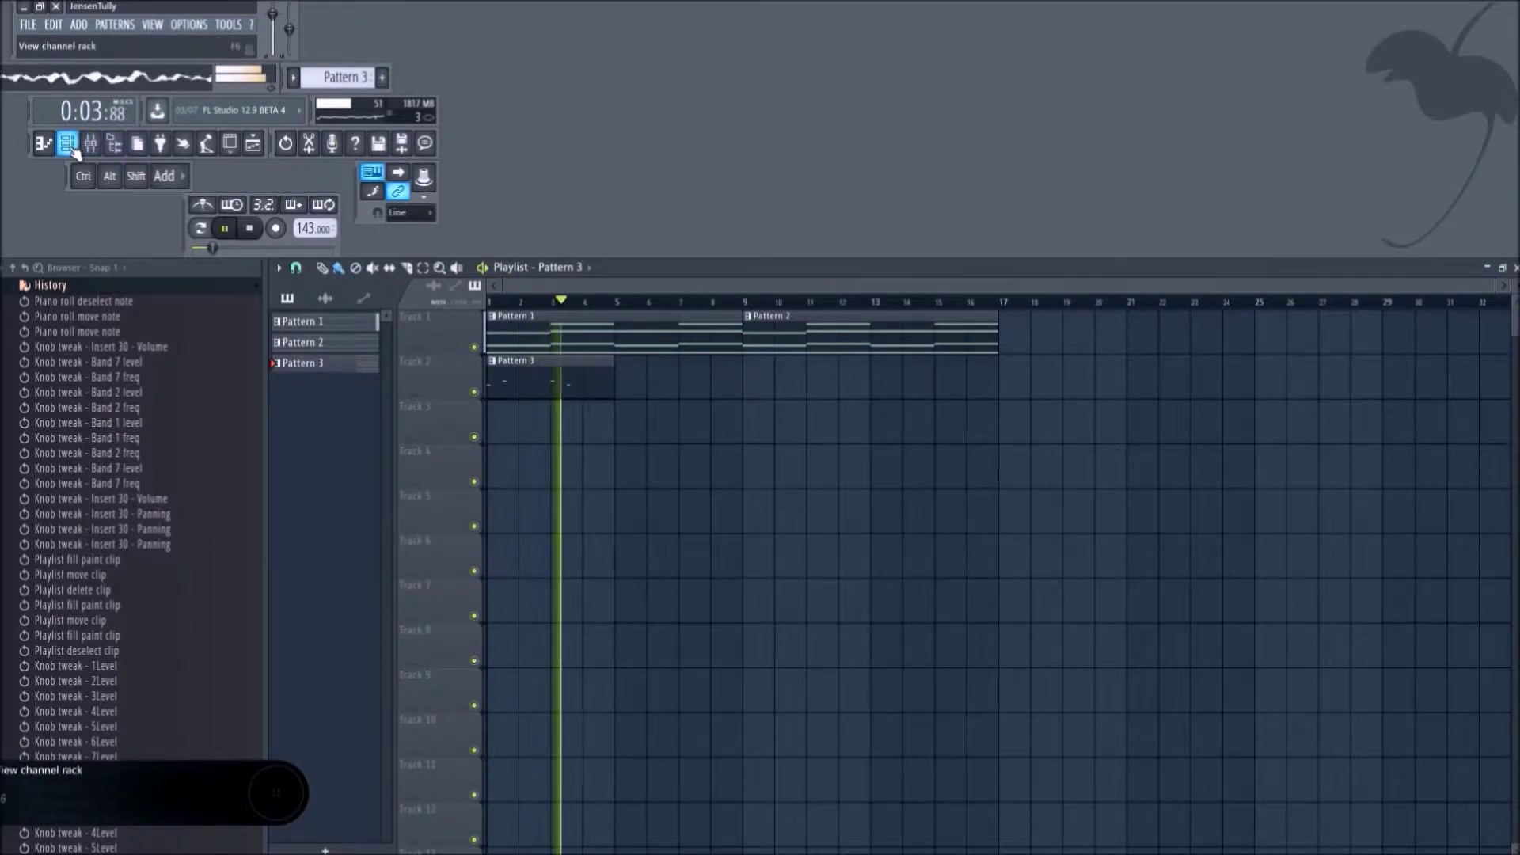
key(F6)
click(831, 455)
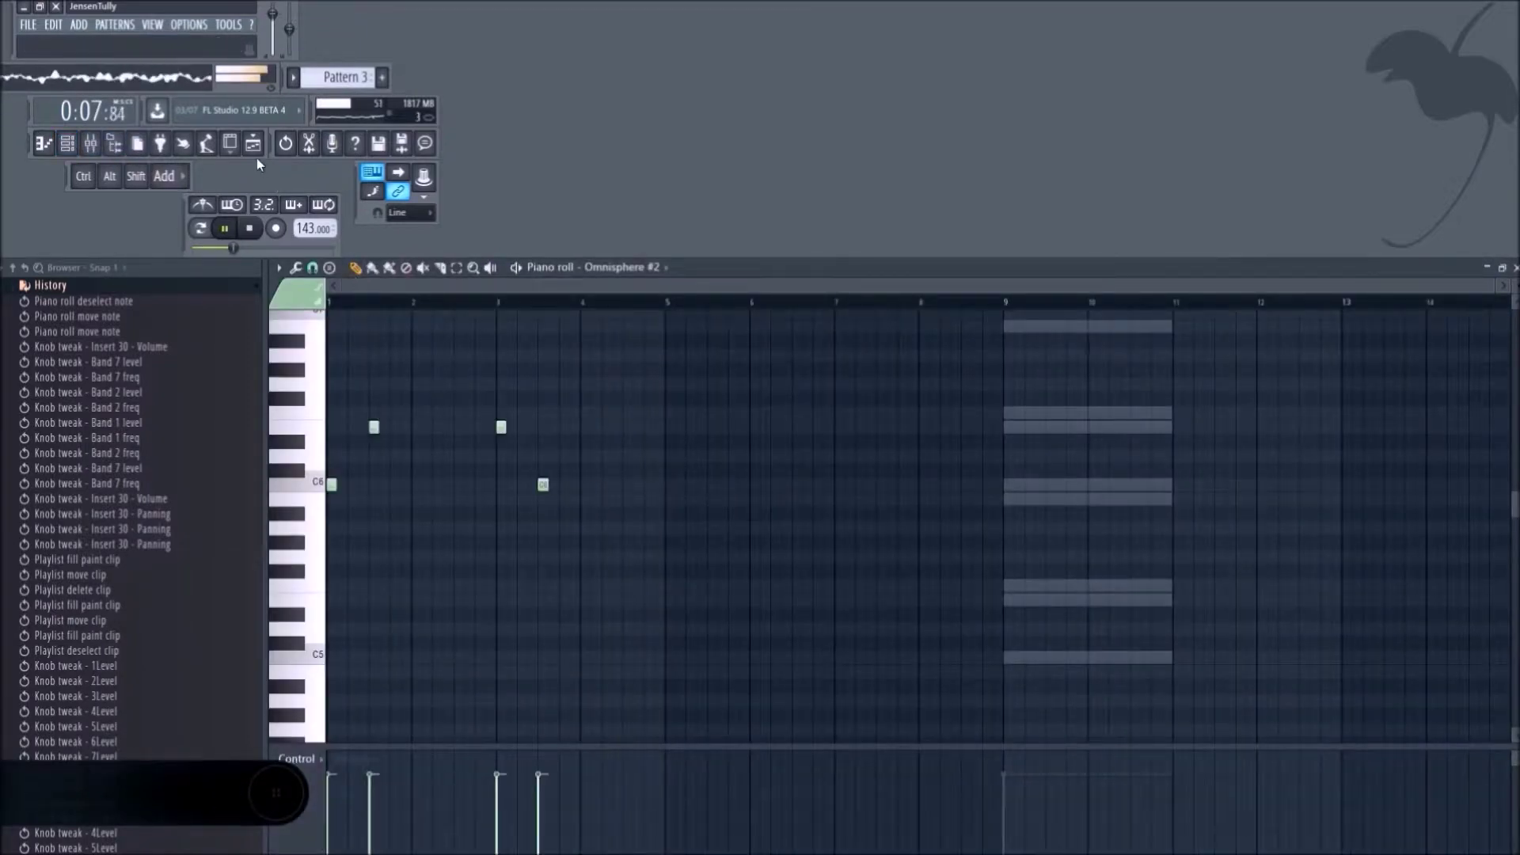
key(F5)
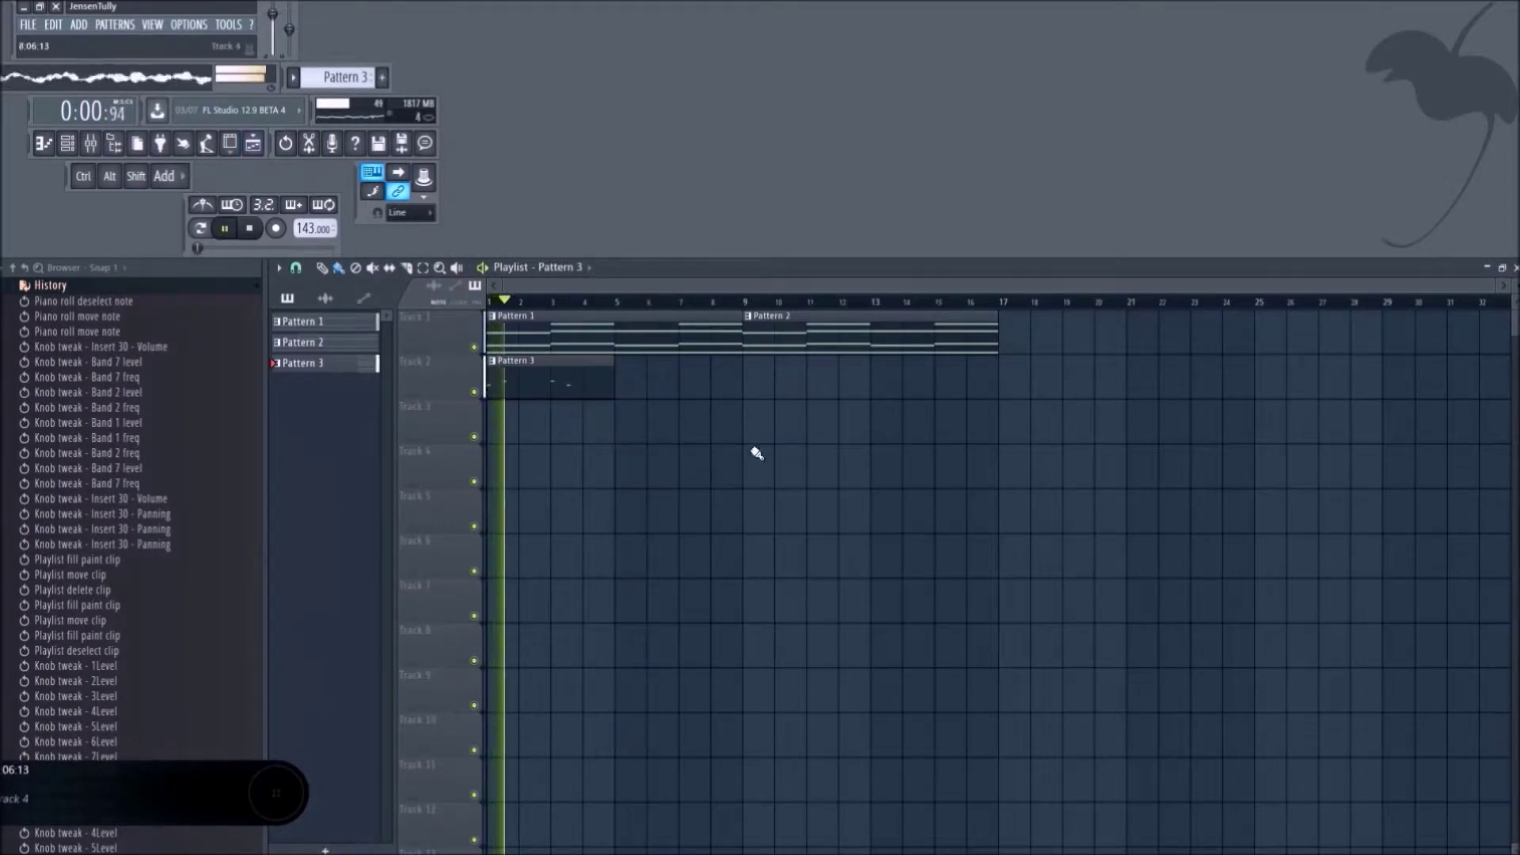
Set the ASIO buffer size to 256 through the audio settings' ASIO panel and close the settings.
click(188, 24)
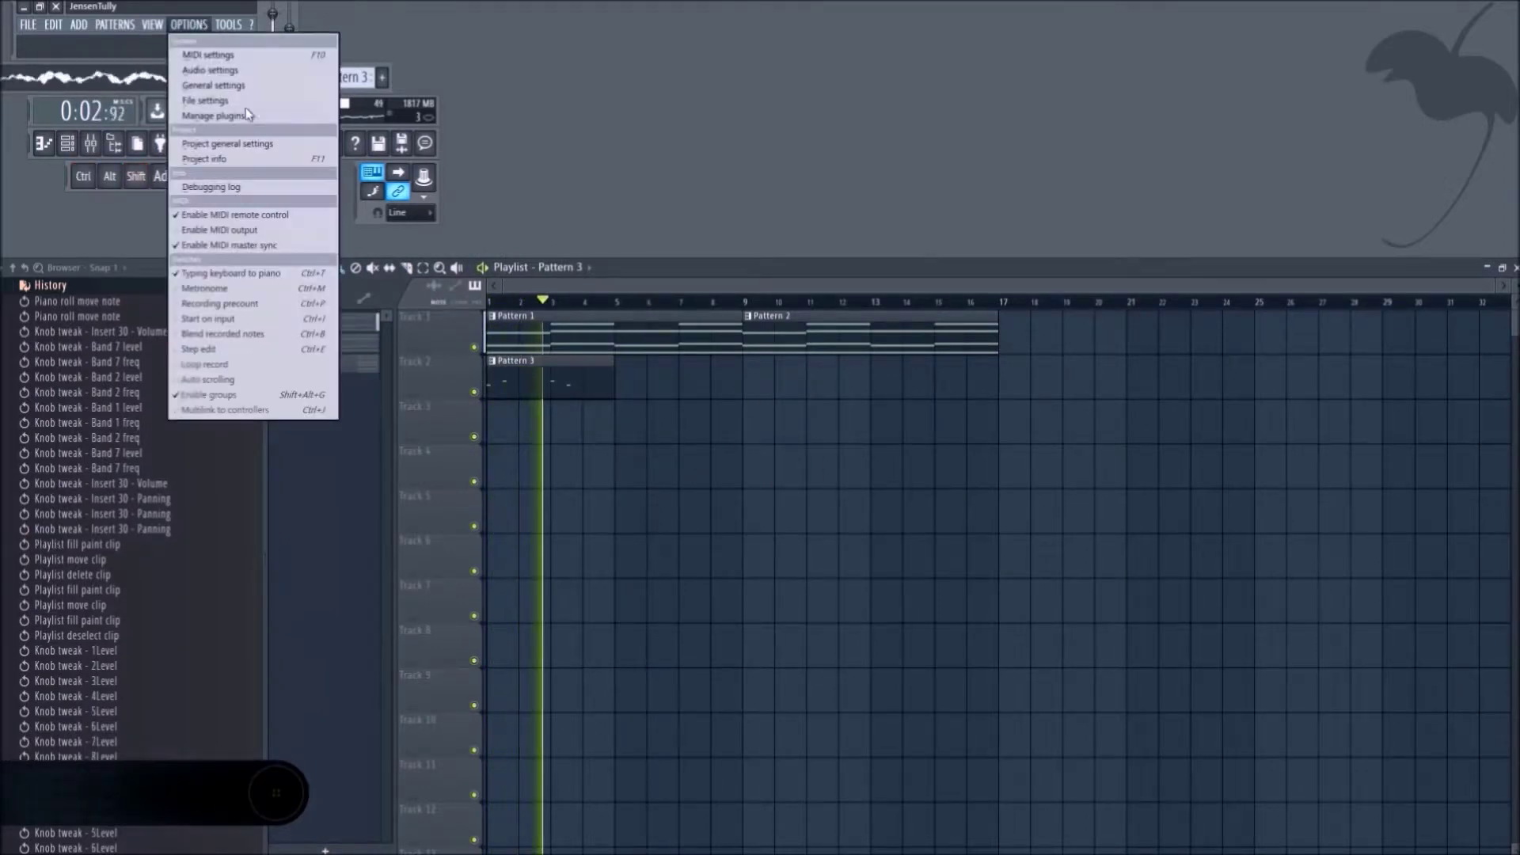
click(243, 69)
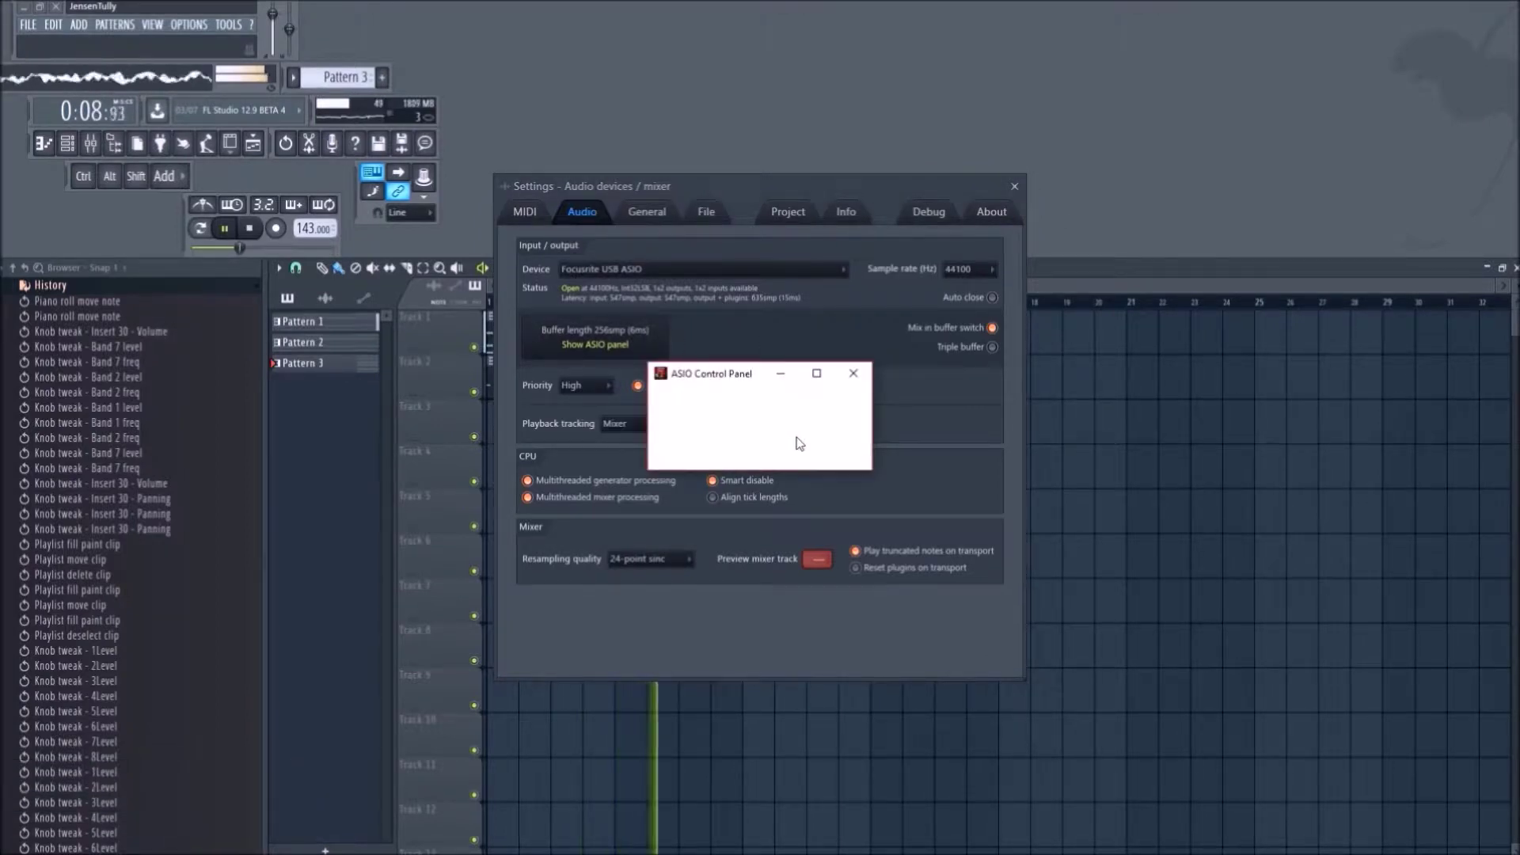
click(801, 442)
click(816, 560)
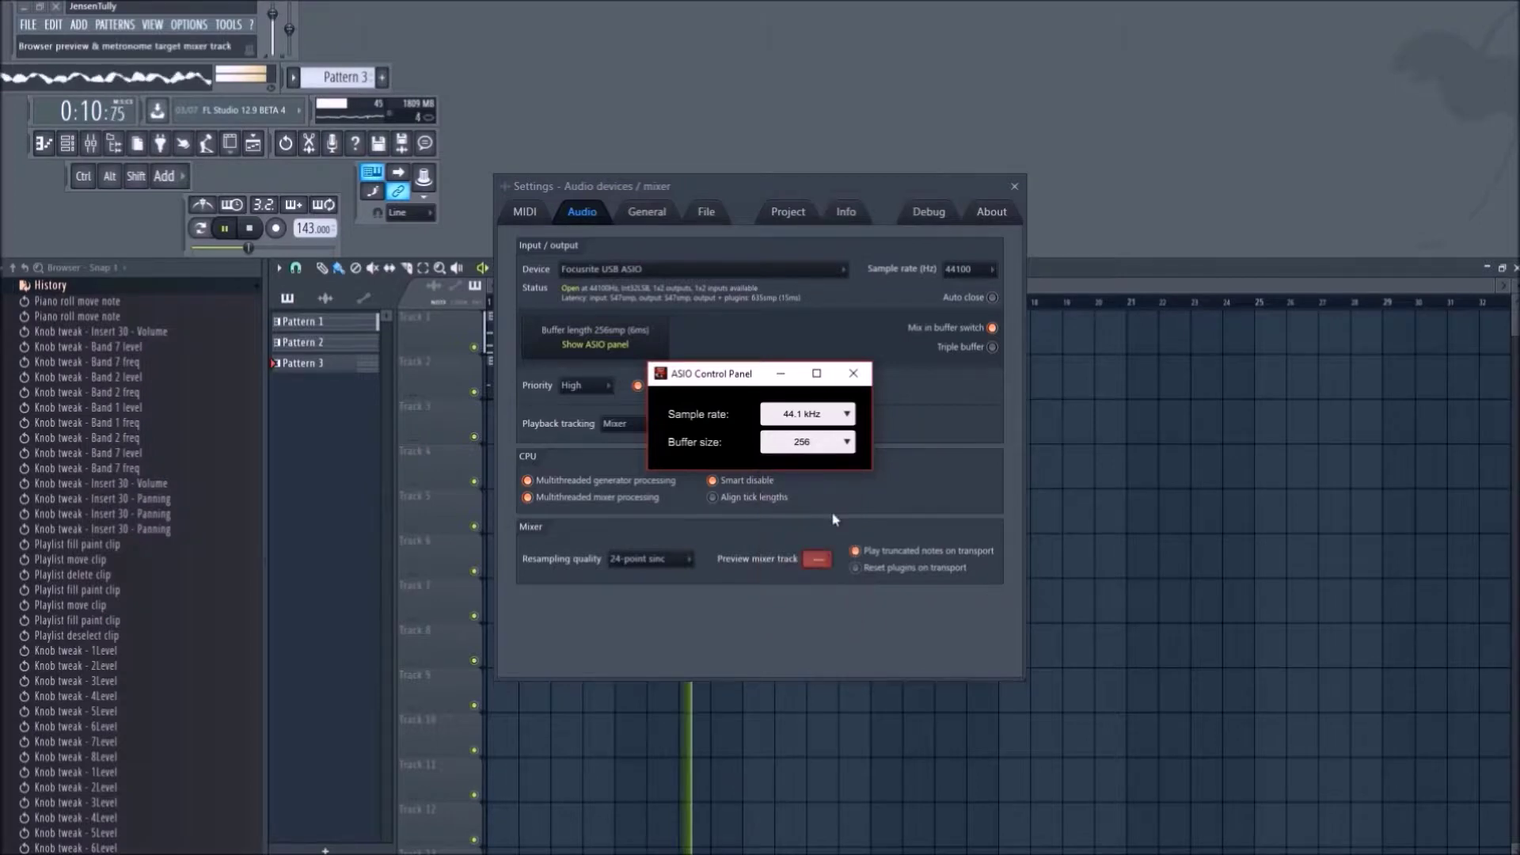
click(959, 188)
click(1014, 186)
Stop playback and repeat the Pattern 3 clip on Track 2 at bars 5, 9 and 13.
key(space)
click(662, 383)
click(788, 380)
click(917, 385)
drag(929, 388, 897, 388)
Delete the unused Sampler channel and move the channel rack clear of the playlist clips.
click(221, 290)
key(space)
click(69, 144)
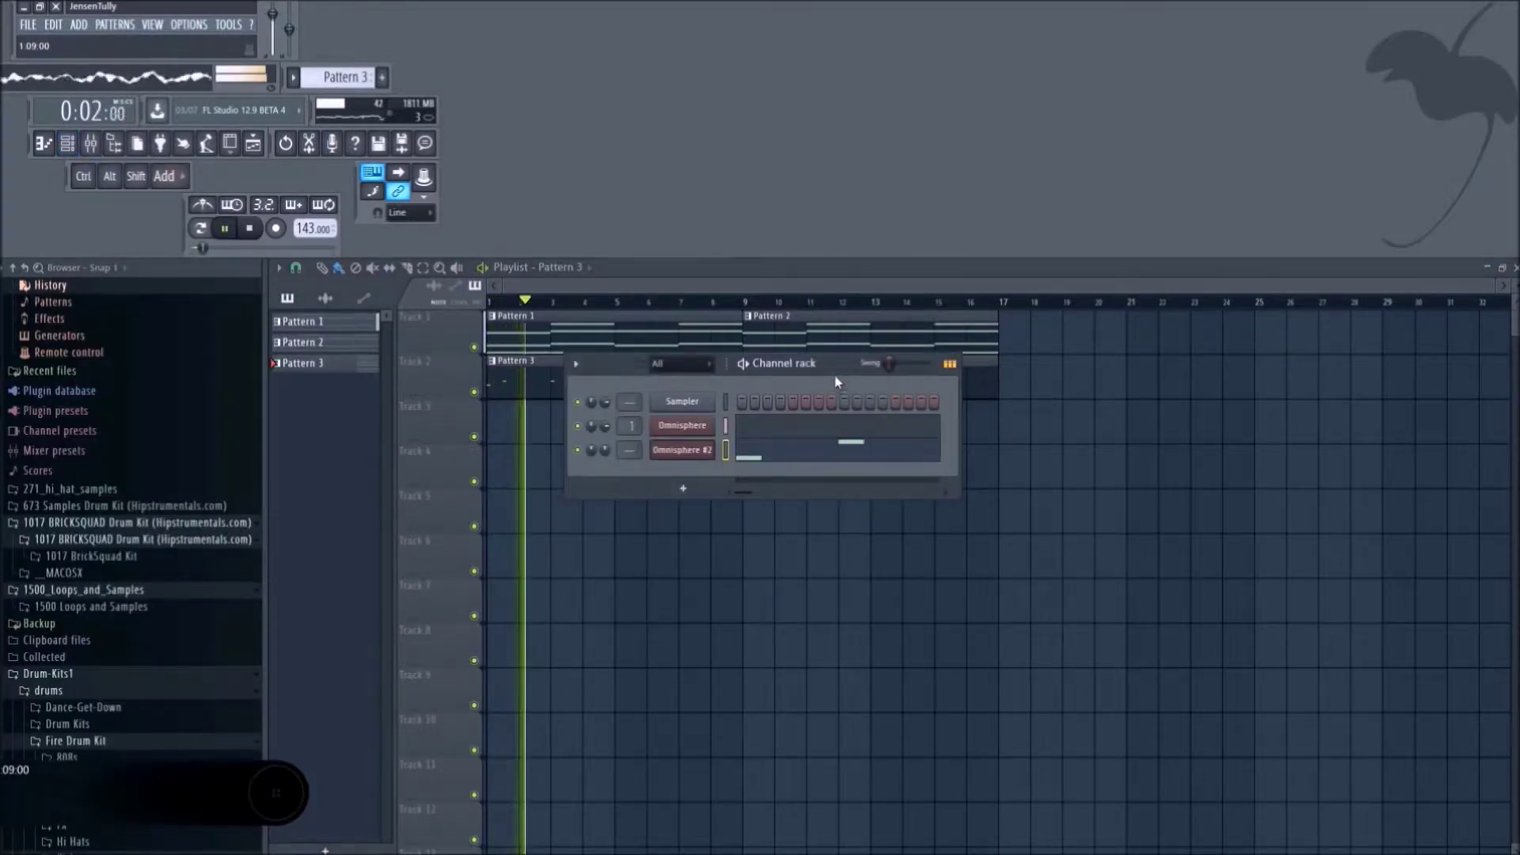
right_click(683, 402)
click(742, 555)
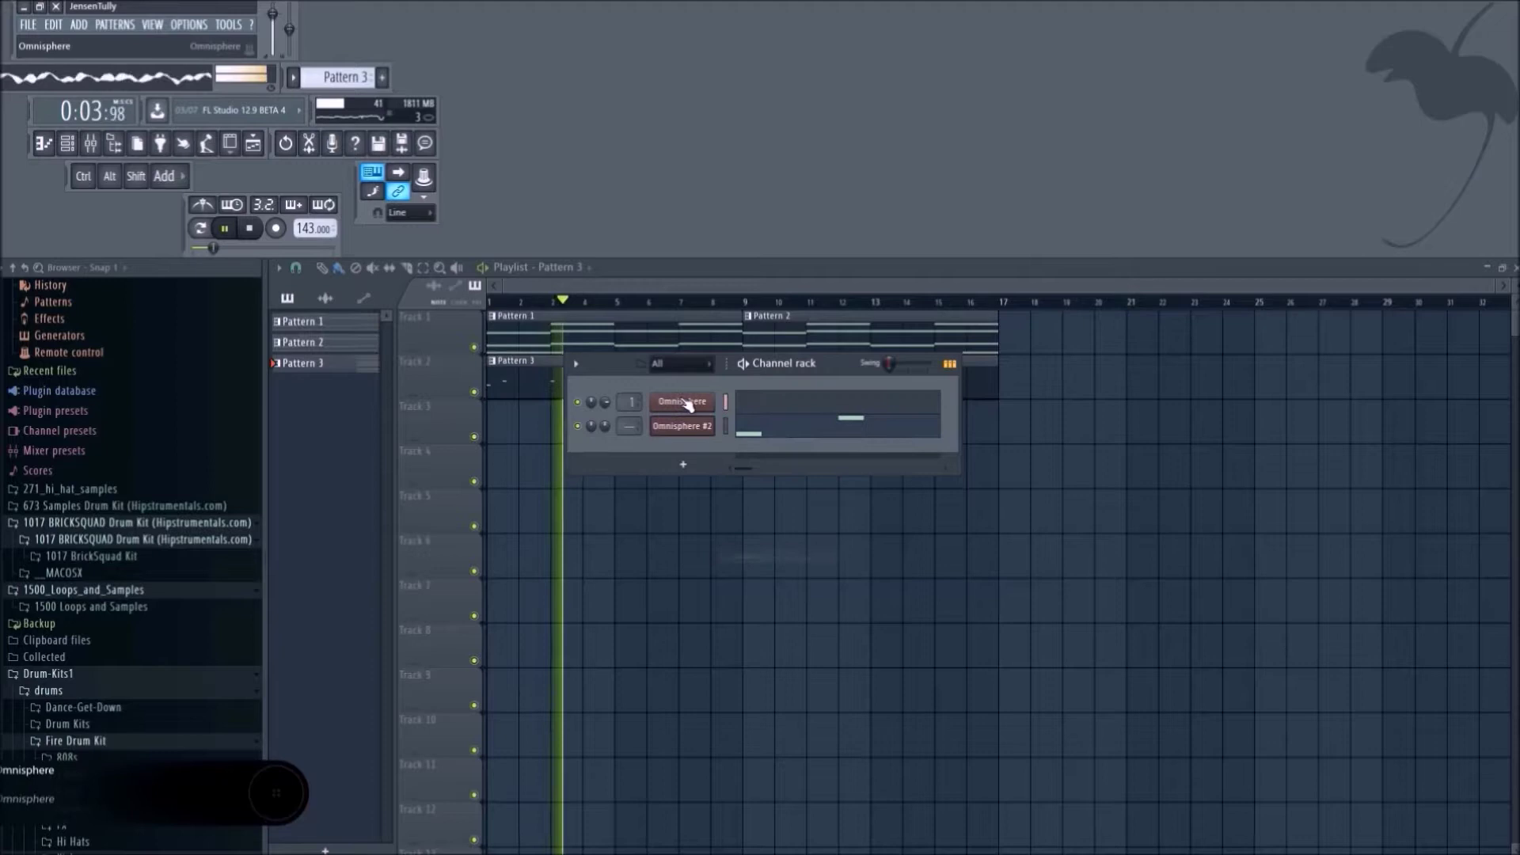
key(space)
drag(792, 363, 893, 358)
drag(1081, 368, 1206, 369)
Look through the Fire Drum Kit's sample folders, including 808s and Kicks.
scroll(160, 567, down, 4)
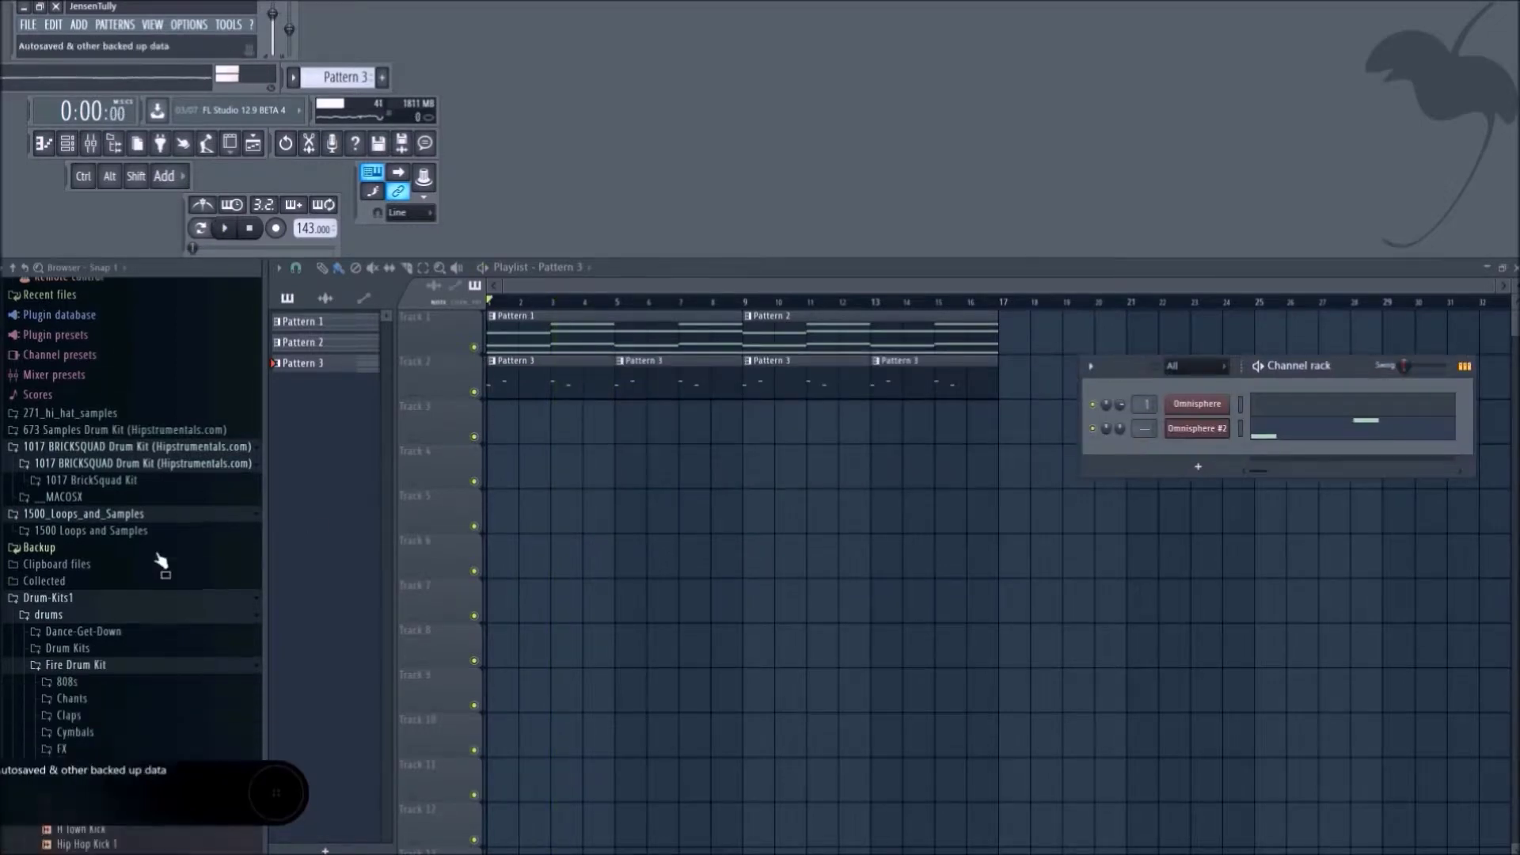
click(68, 673)
scroll(93, 600, down, 6)
drag(90, 593, 64, 397)
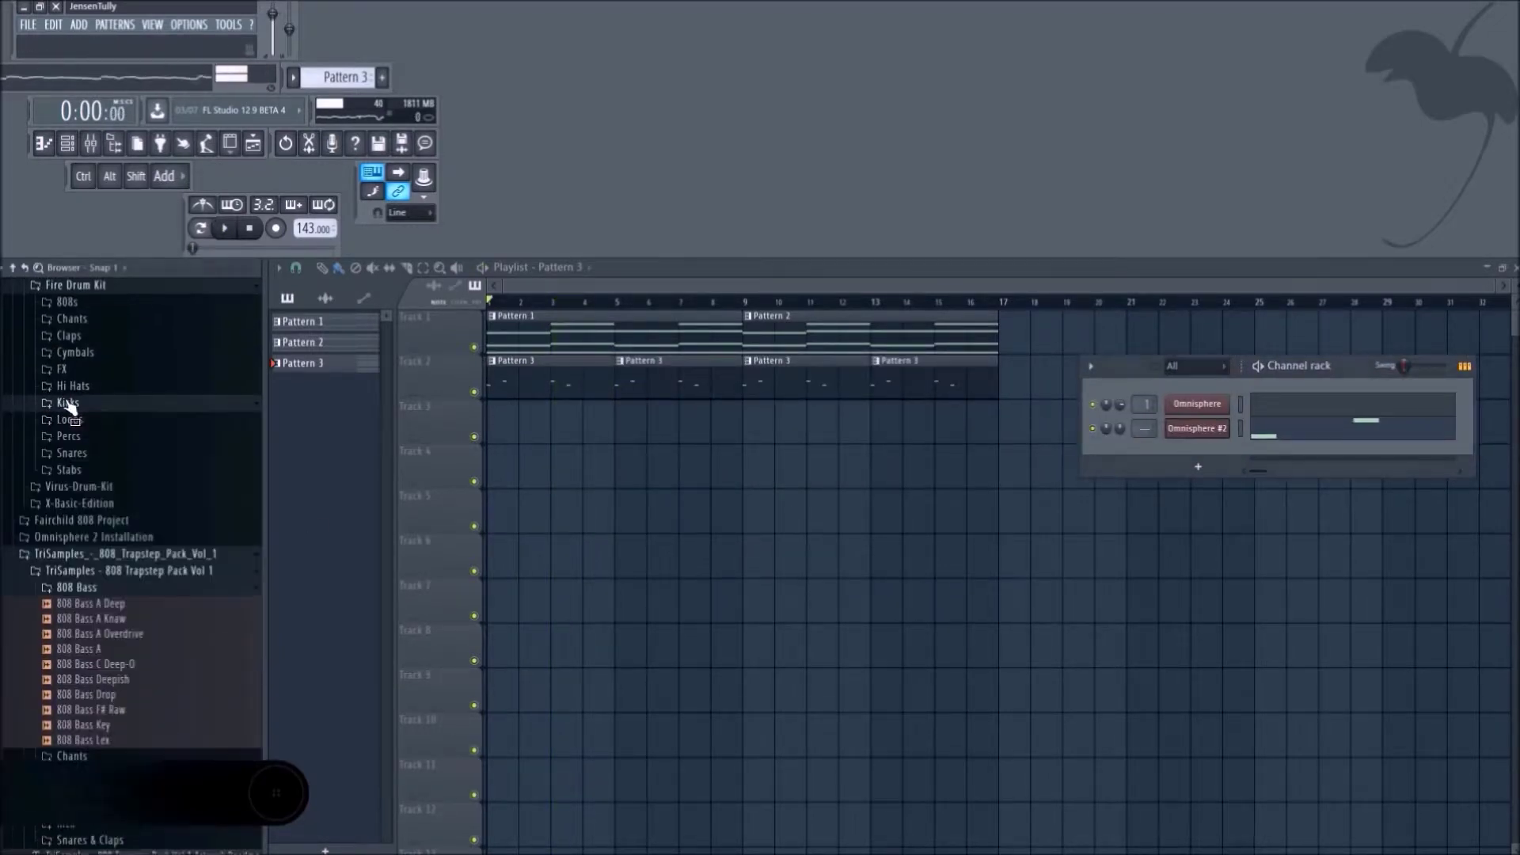
click(68, 403)
scroll(119, 515, down, 10)
Hide the channel rack and duplicate all playlist clips from bars 1–16 to start at bar 17.
key(space)
key(F6)
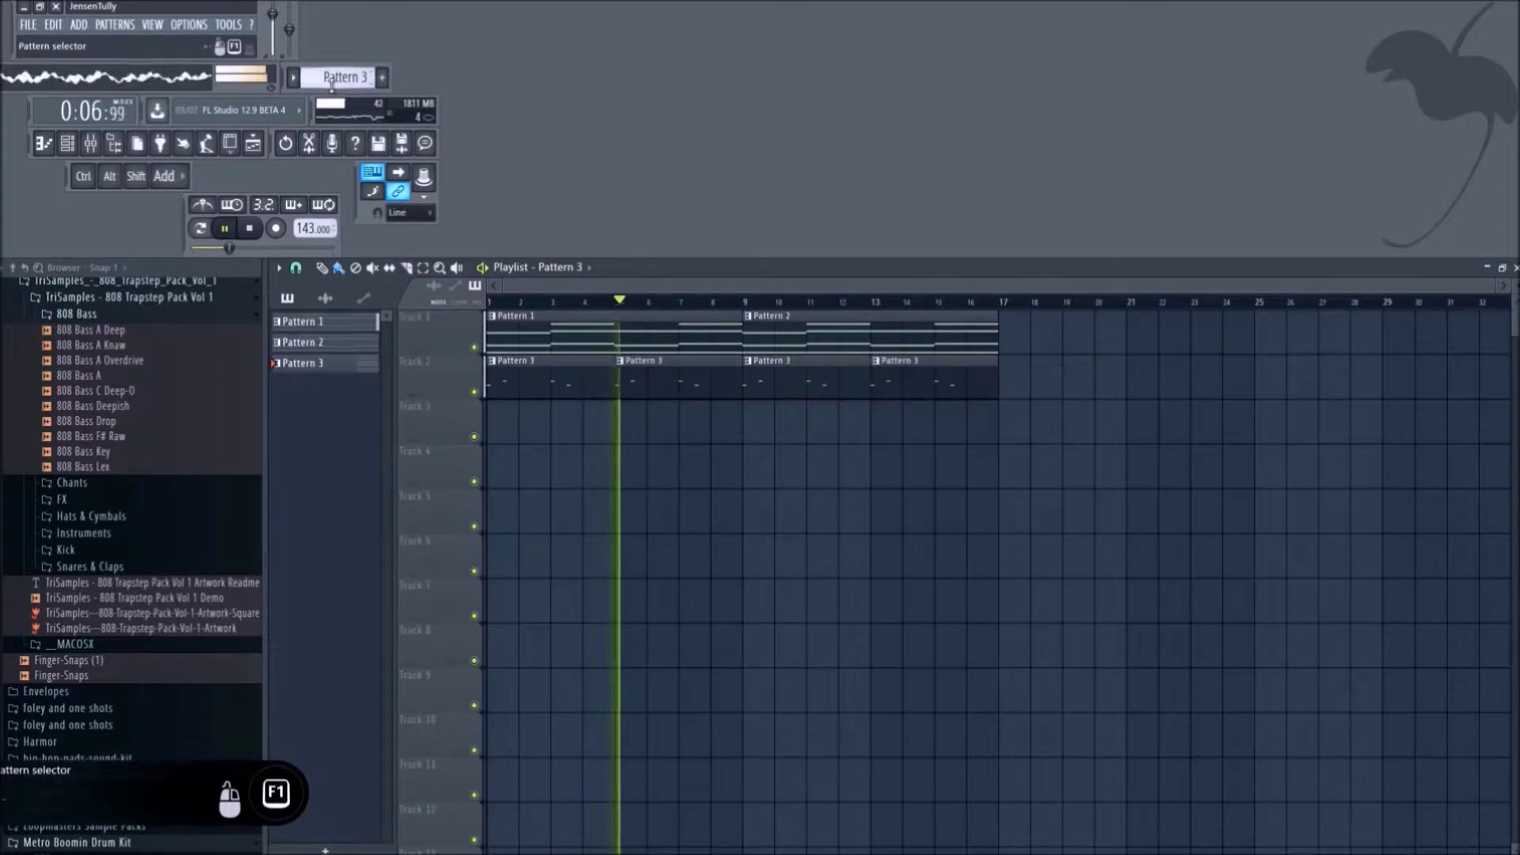
key(ctrl+a)
drag(579, 343, 1104, 343)
click(838, 662)
scroll(776, 644, down, 3)
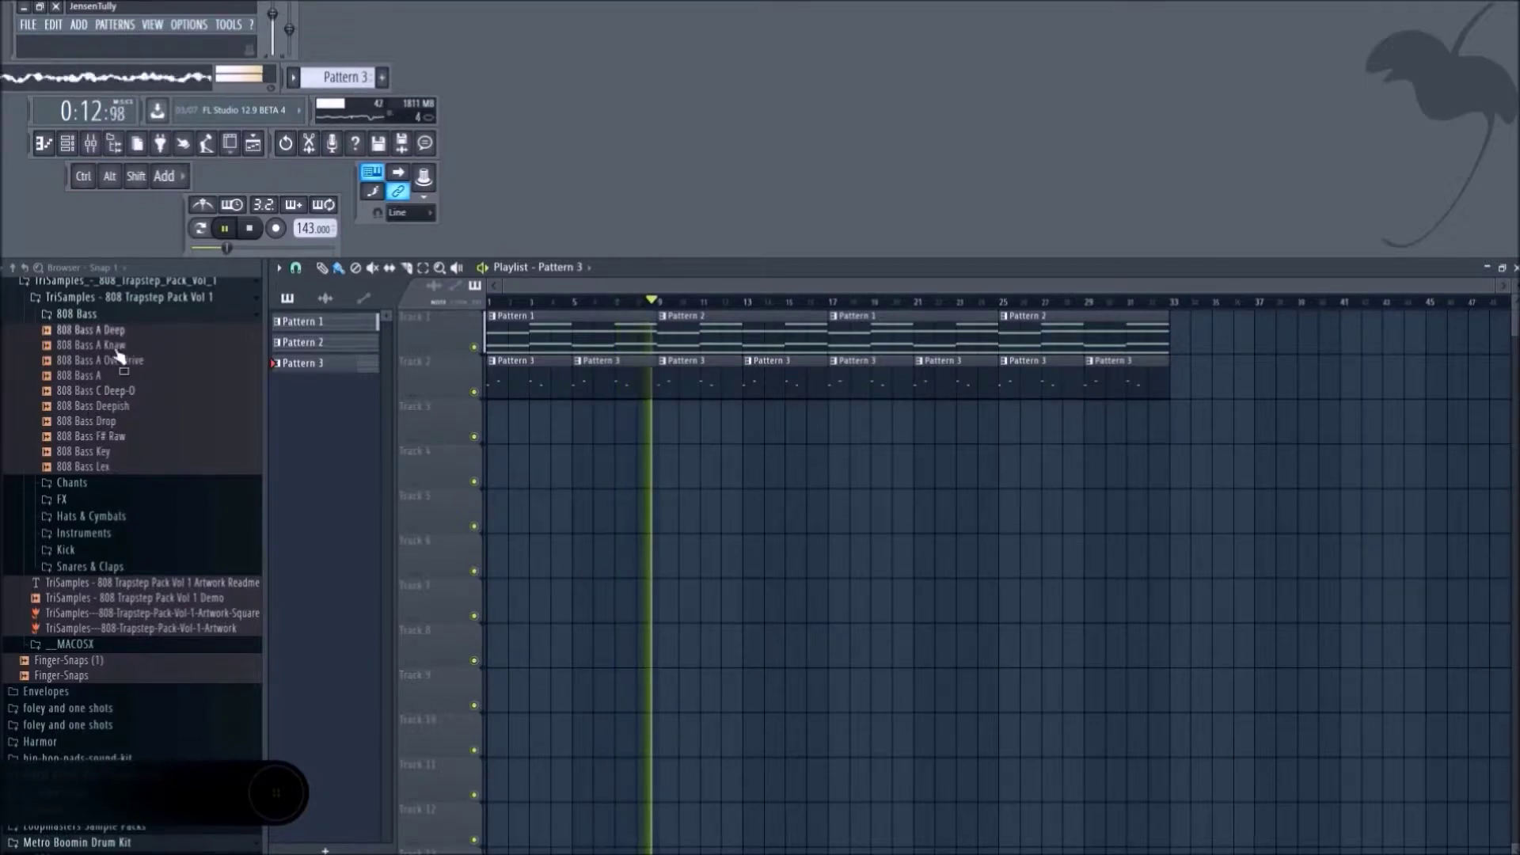
key(space)
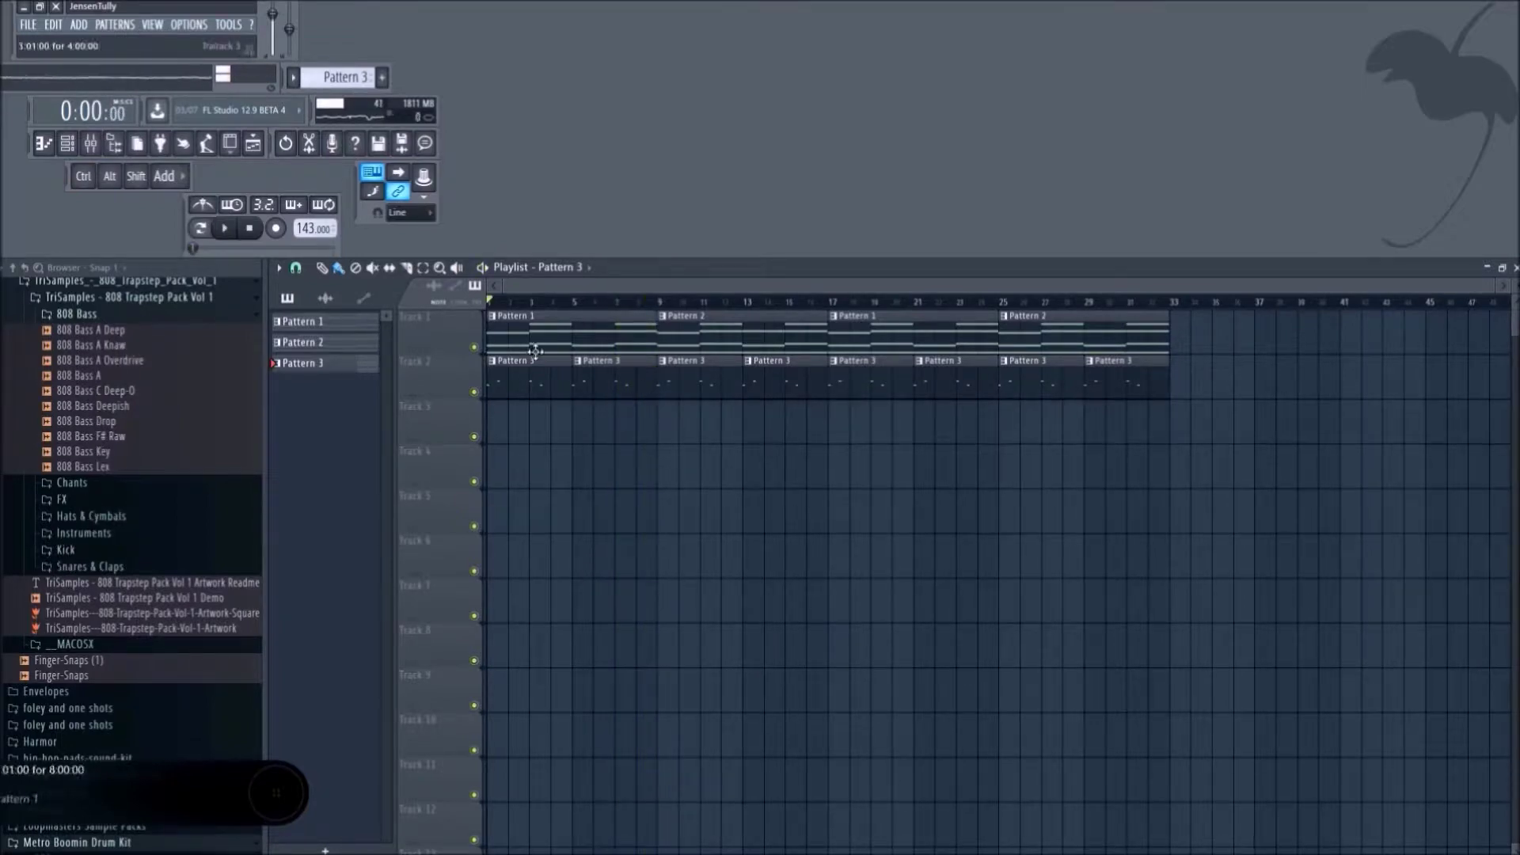
Play back the arrangement briefly and expand splice_folder's Samples packs in the sample browser.
key(space)
scroll(97, 539, down, 3)
key(space)
scroll(91, 529, down, 15)
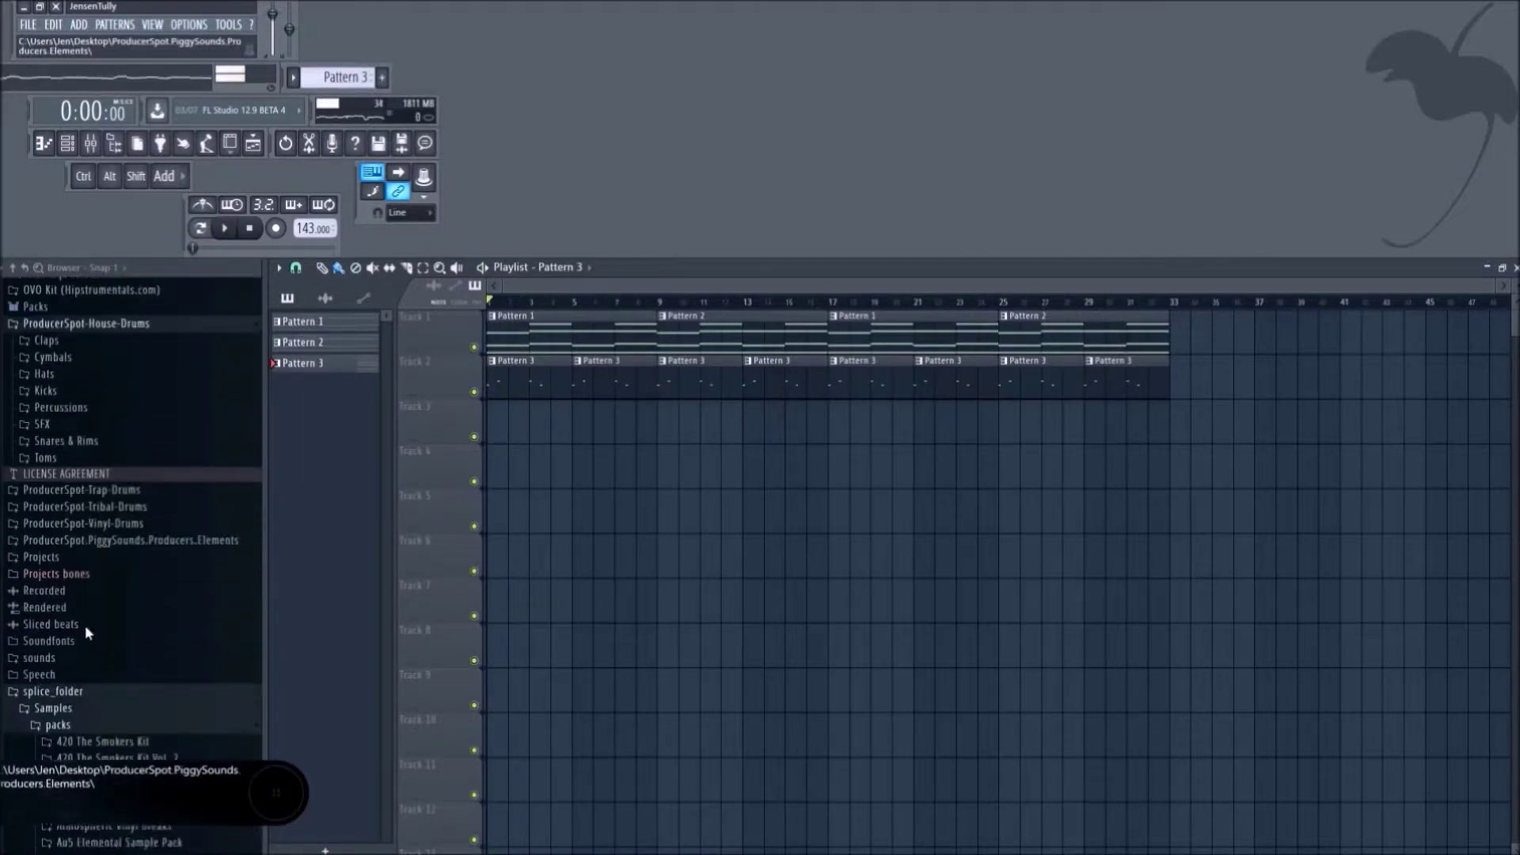
scroll(84, 618, down, 5)
scroll(71, 602, up, 3)
click(44, 458)
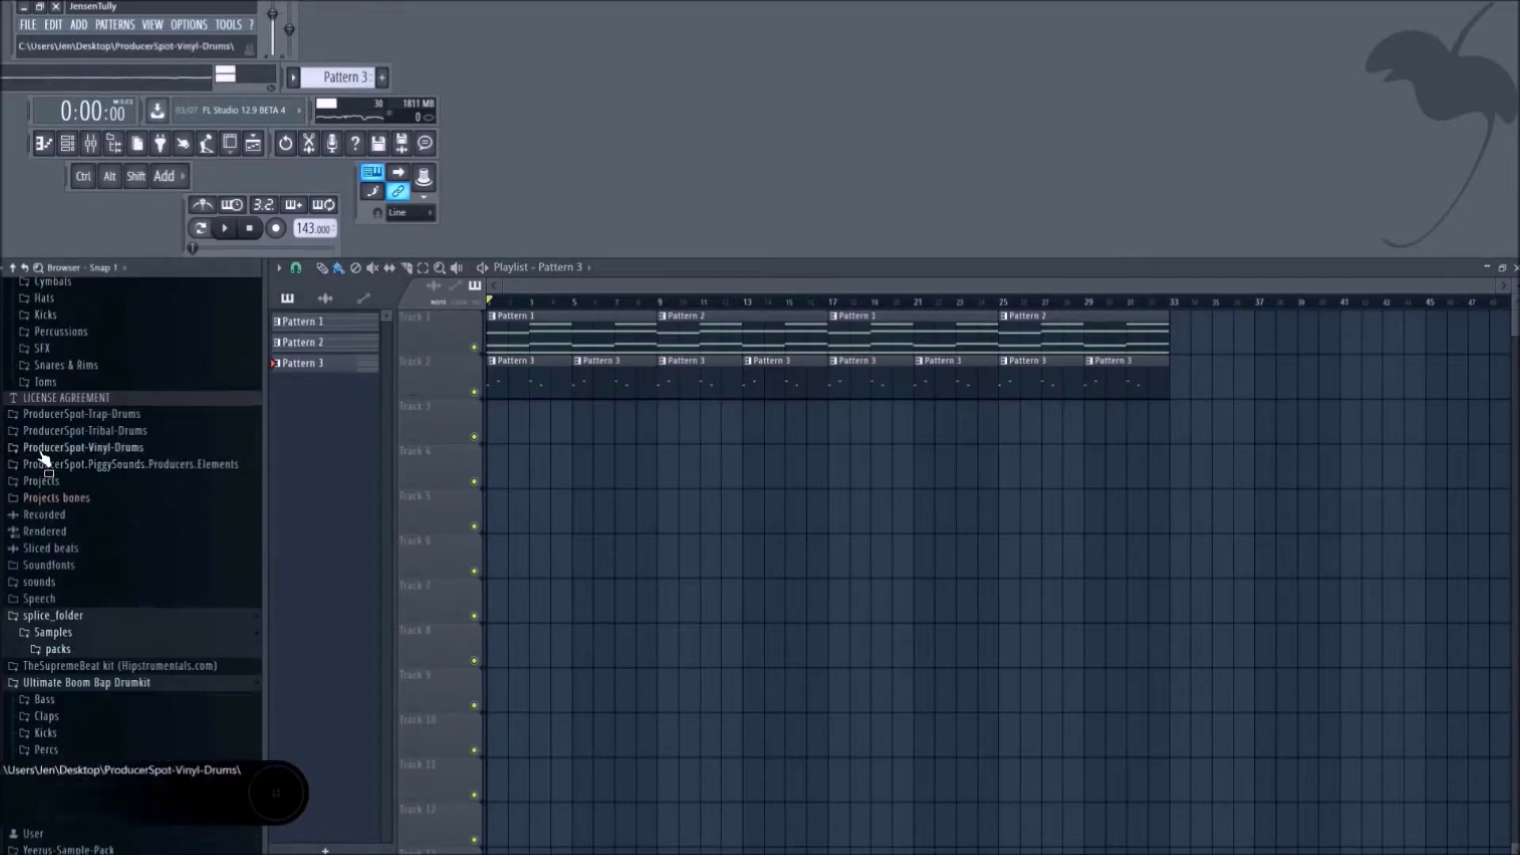
scroll(20, 689, up, 2)
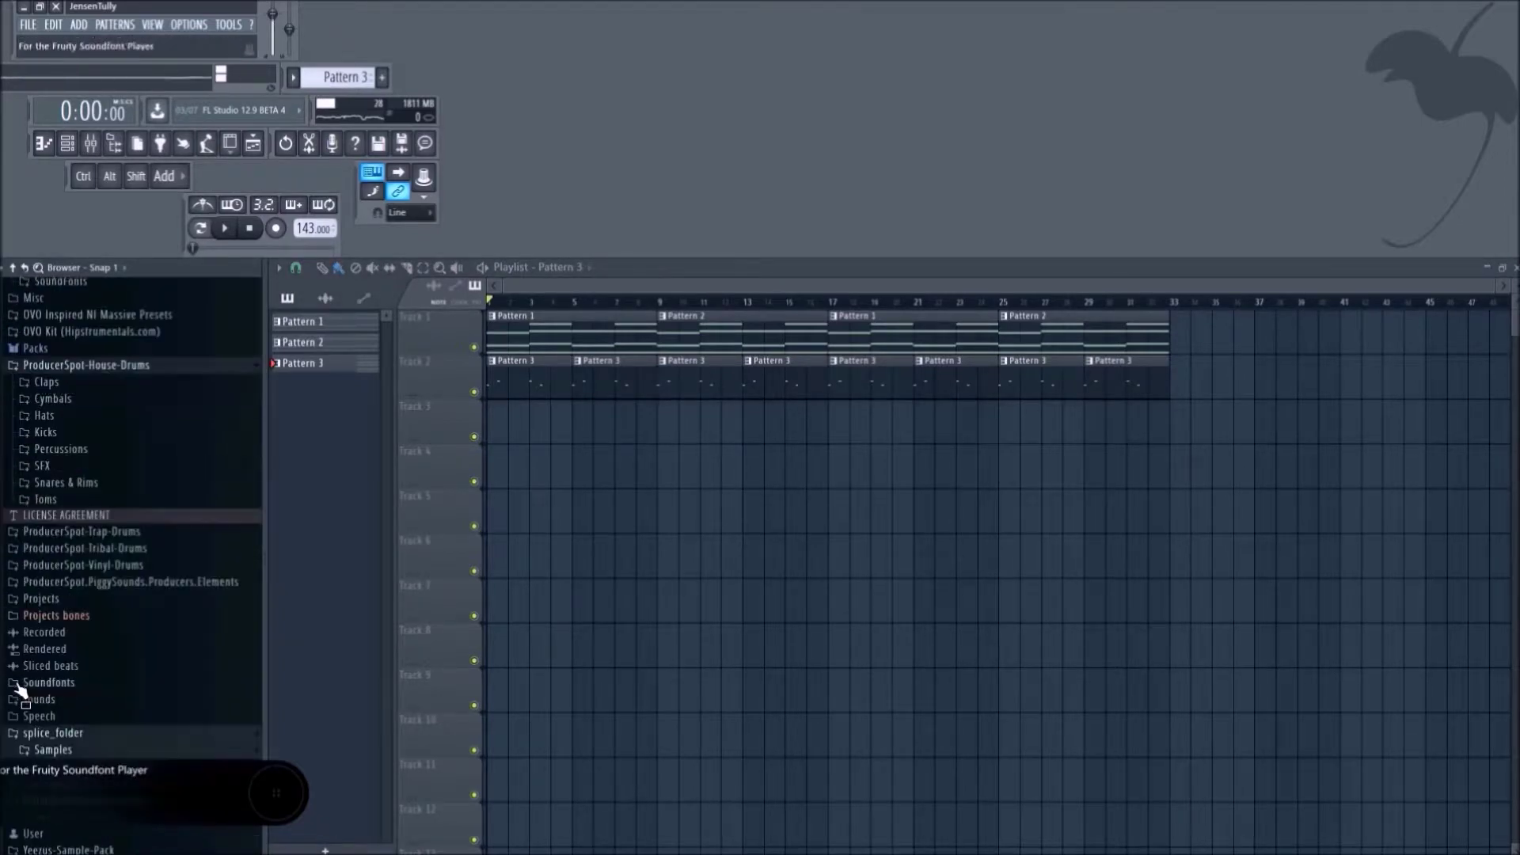
click(63, 756)
click(47, 751)
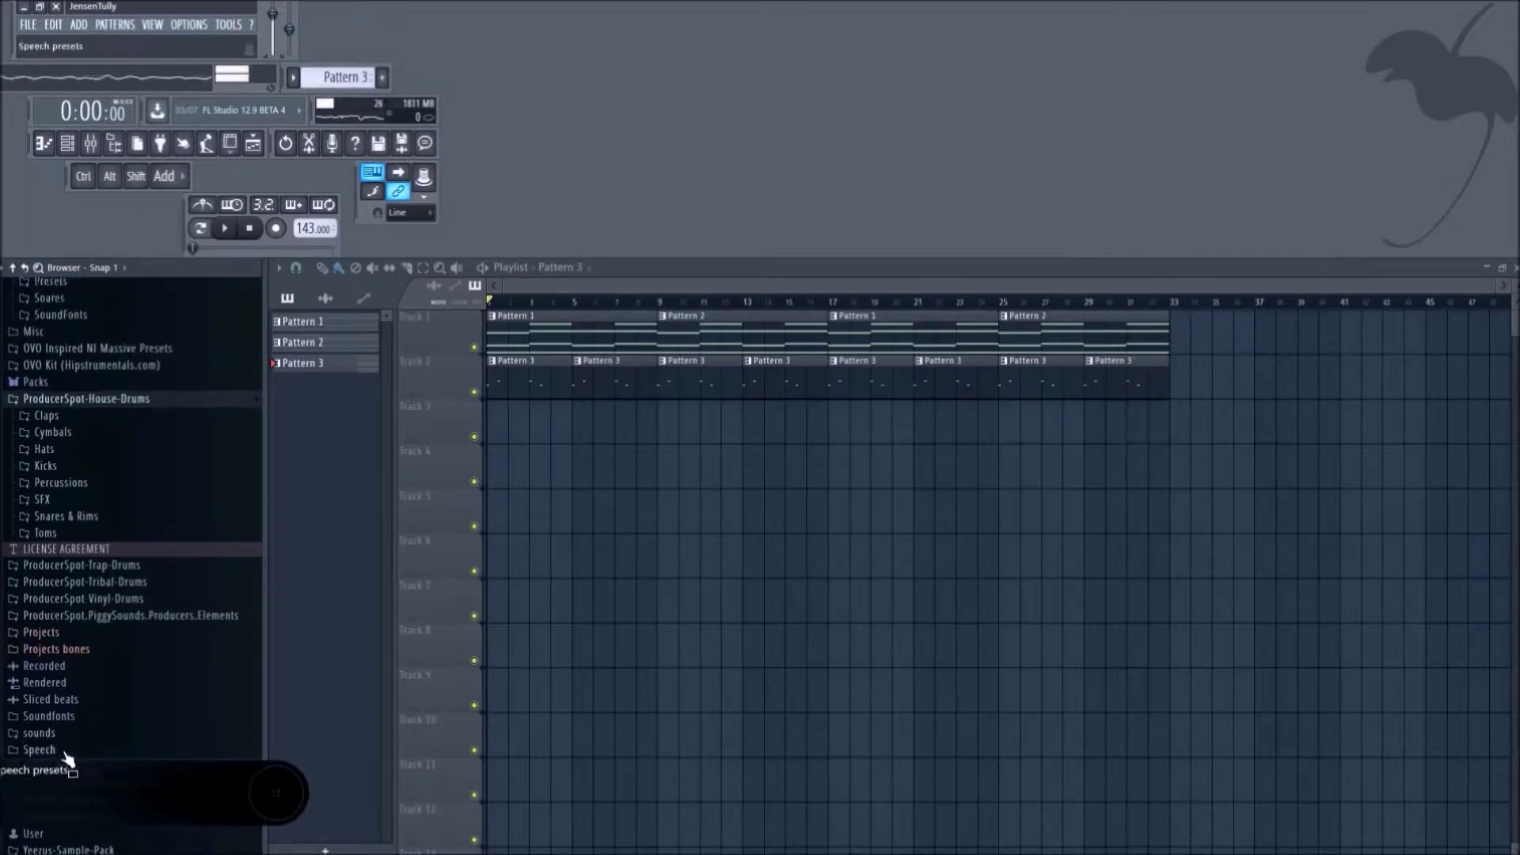
click(62, 780)
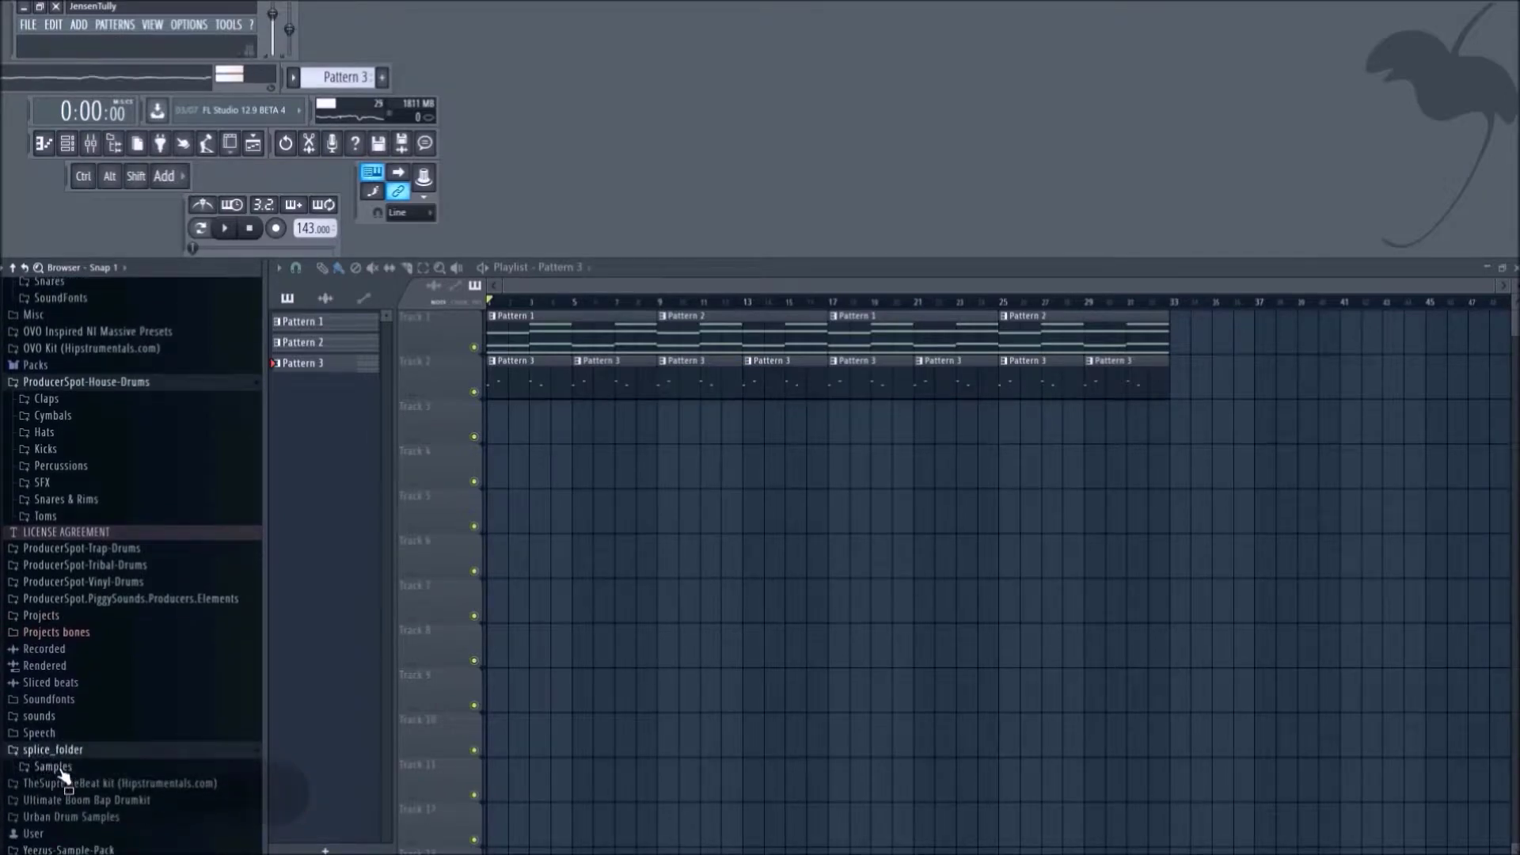
click(60, 768)
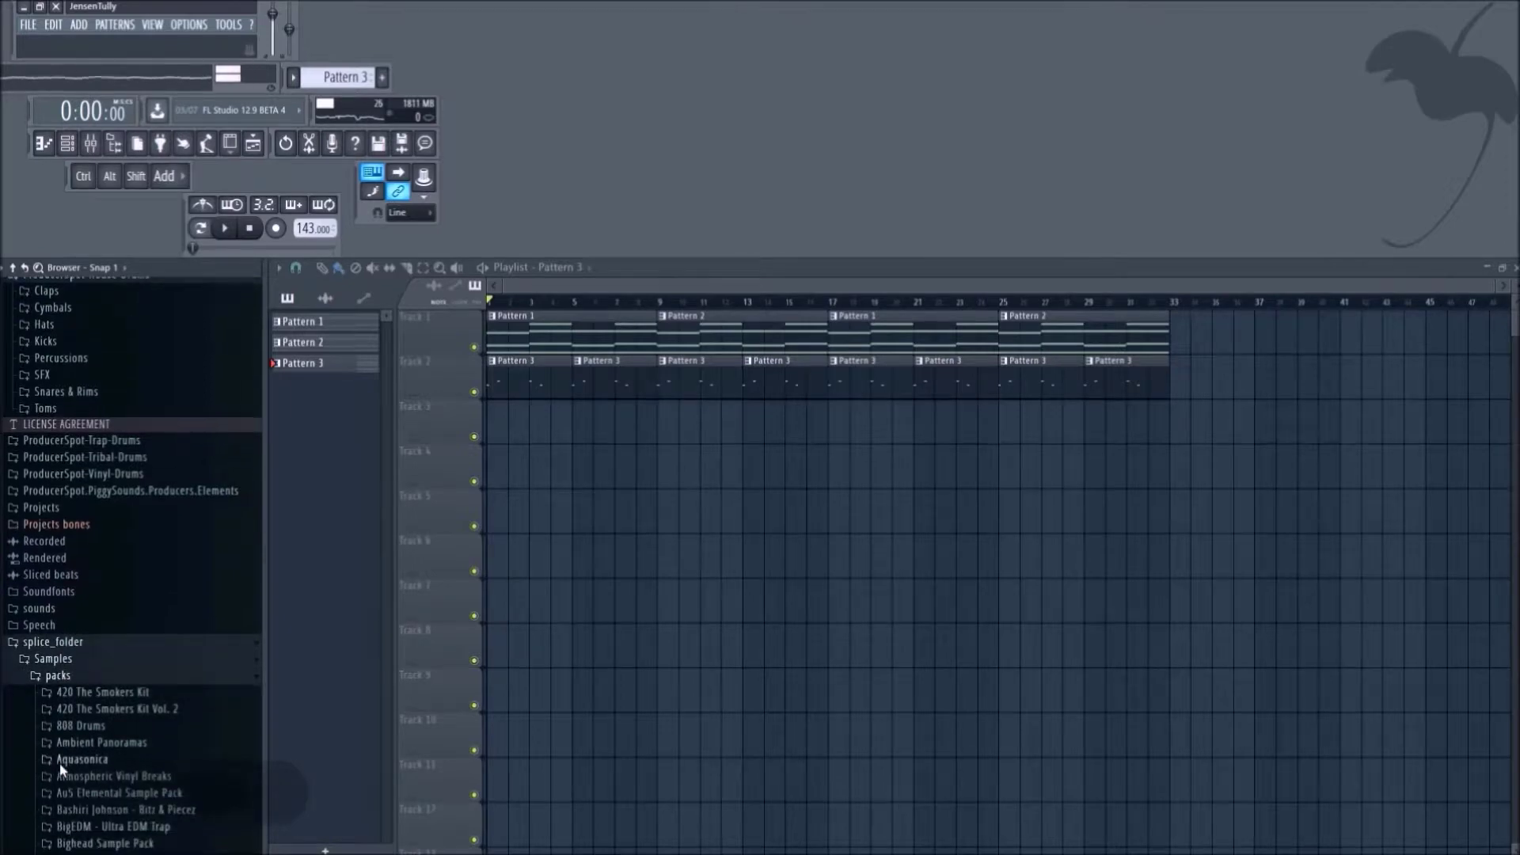
Examine the list of Splice sample packs for a suitable drum kit.
scroll(68, 734, down, 15)
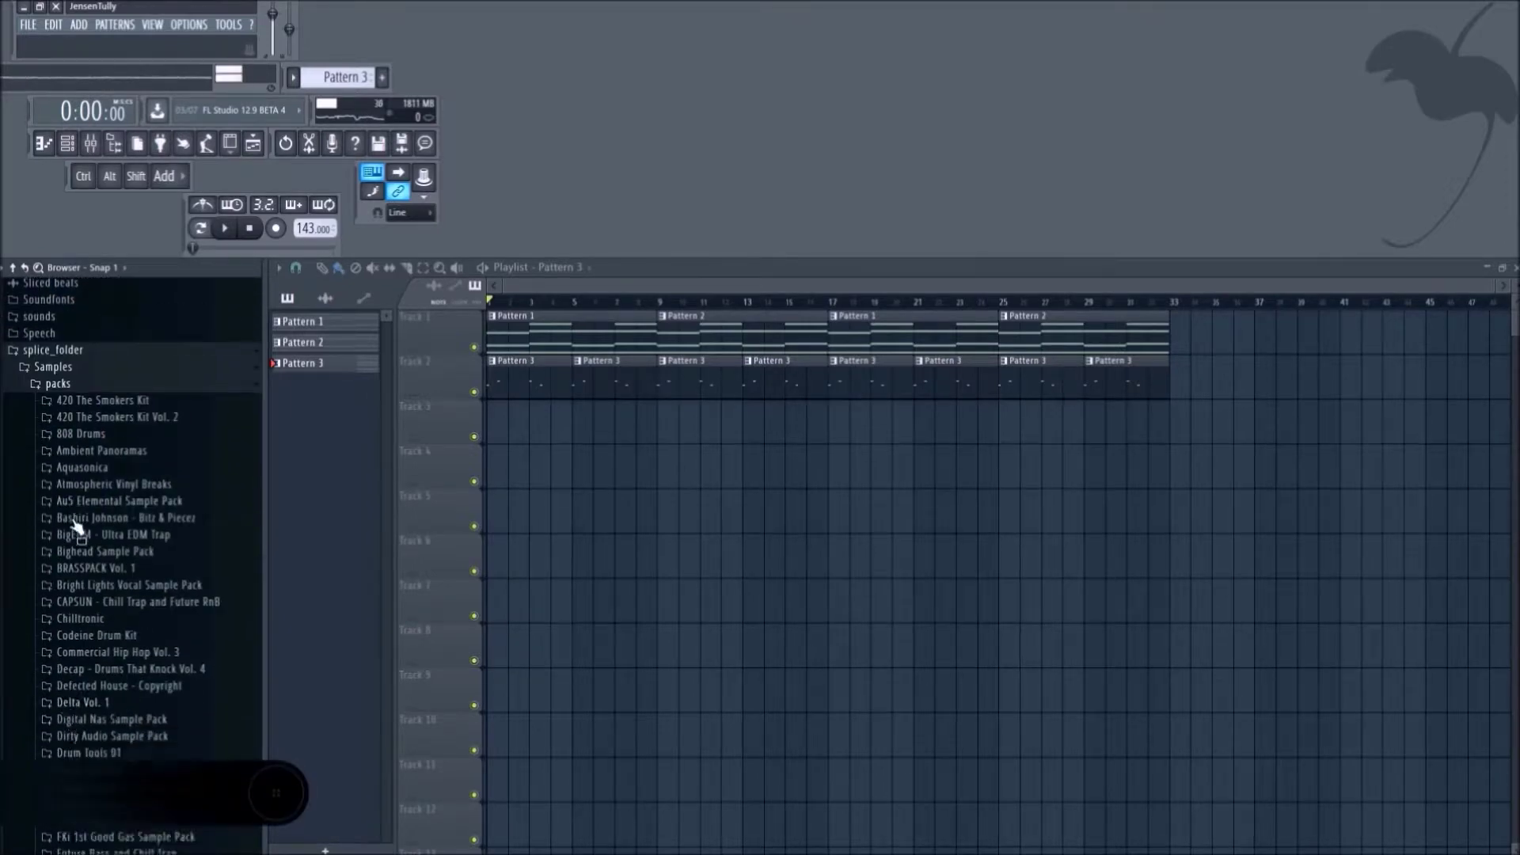
scroll(123, 606, down, 12)
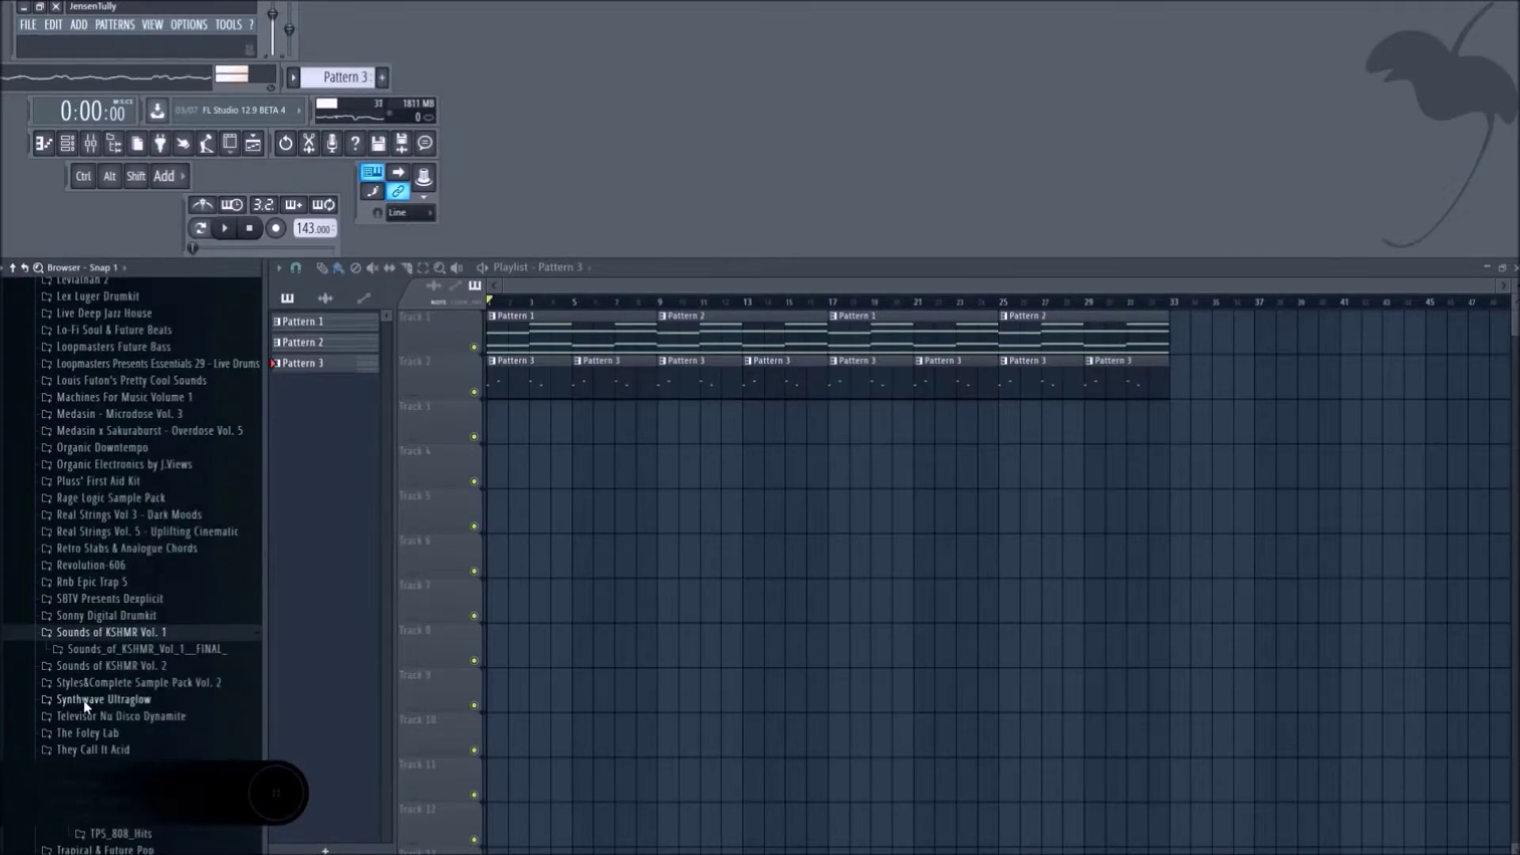
scroll(79, 711, up, 10)
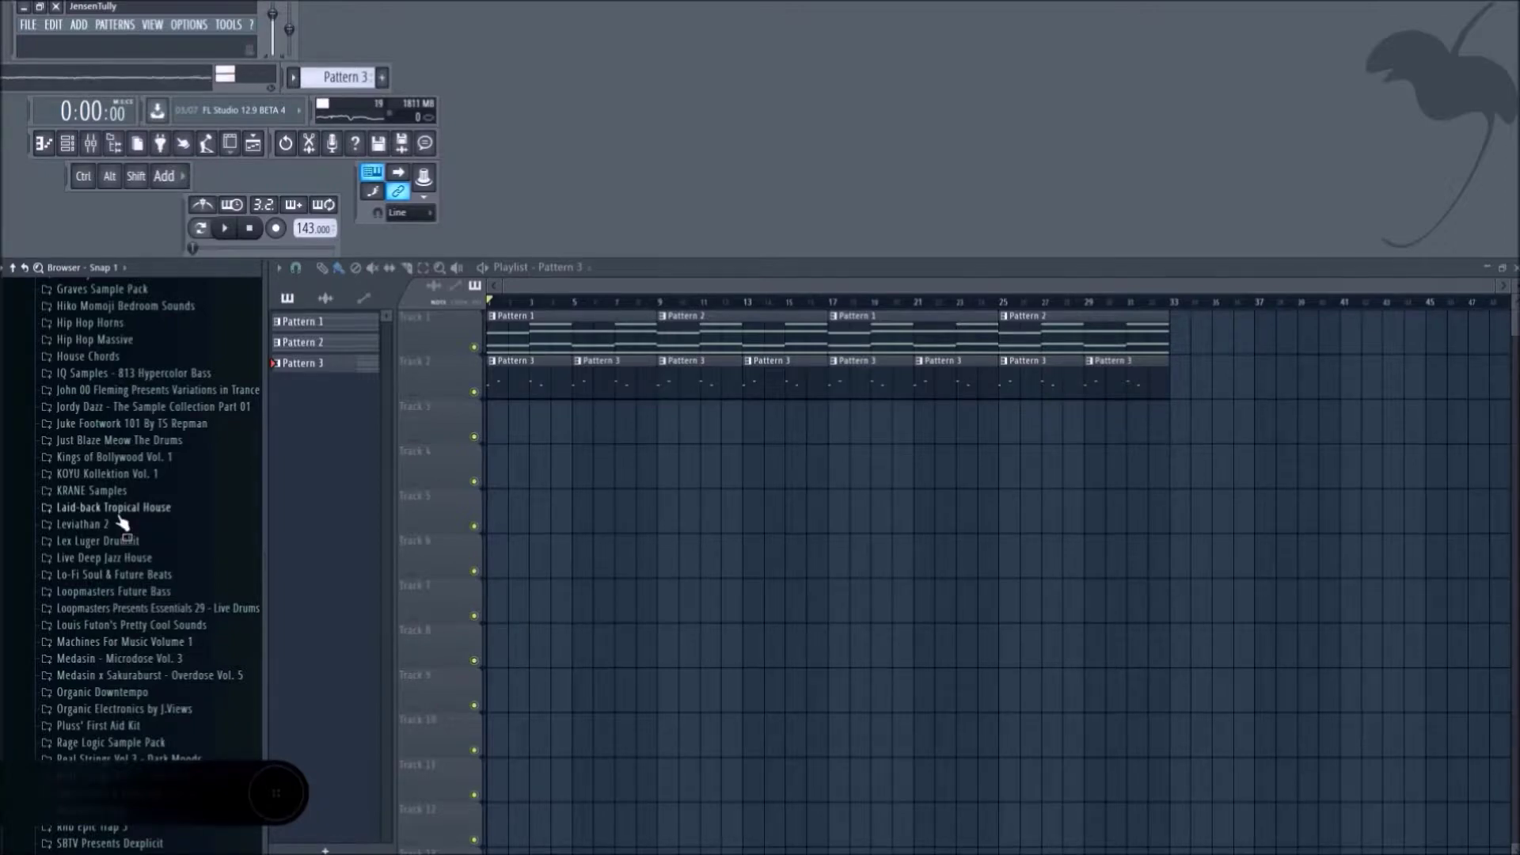
scroll(122, 522, up, 8)
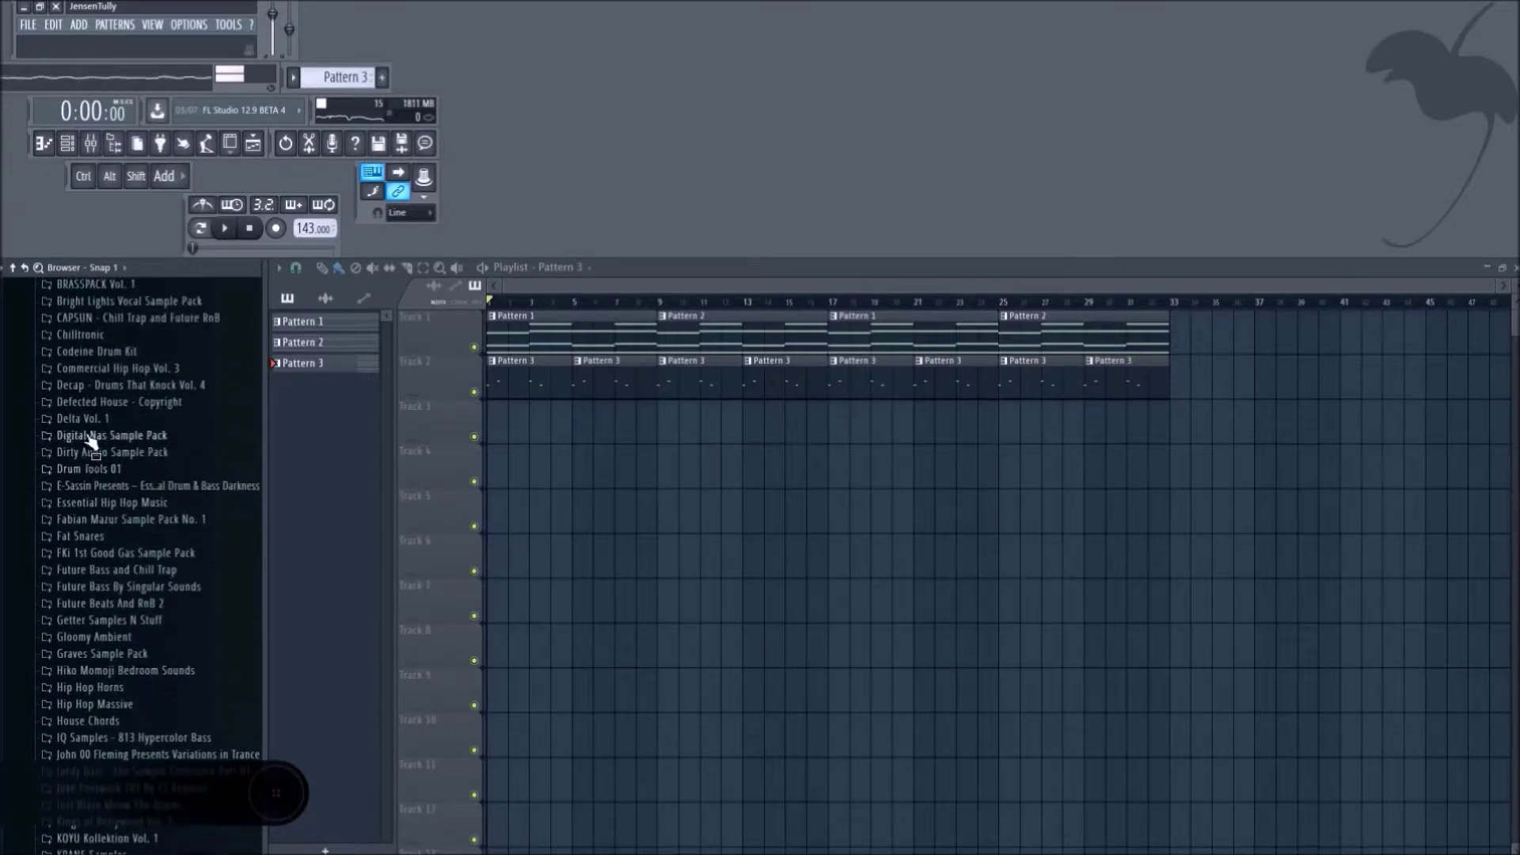
scroll(89, 432, up, 9)
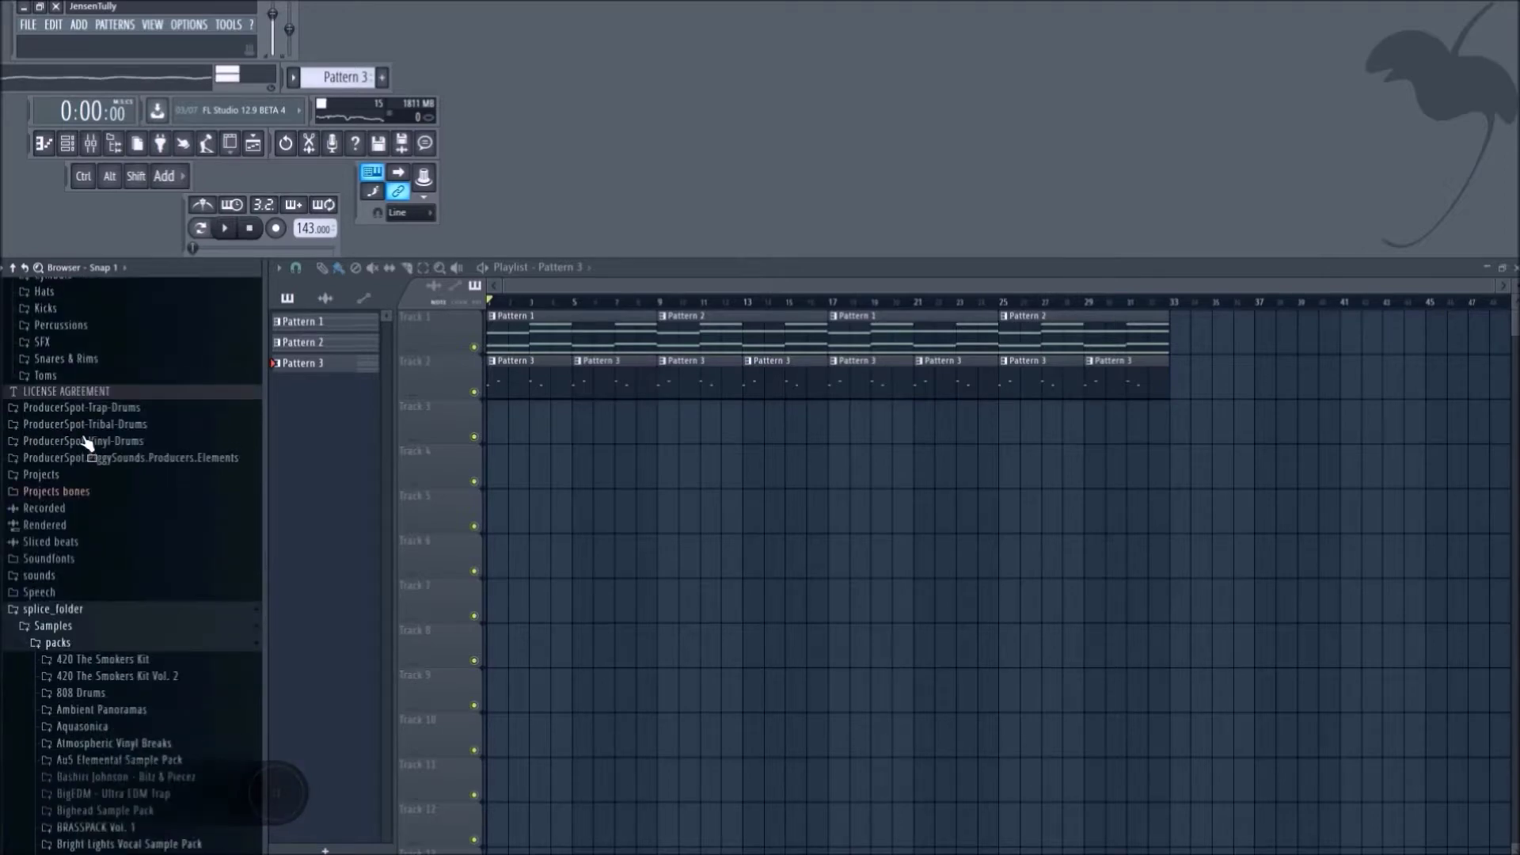
scroll(85, 442, down, 3)
scroll(83, 592, down, 8)
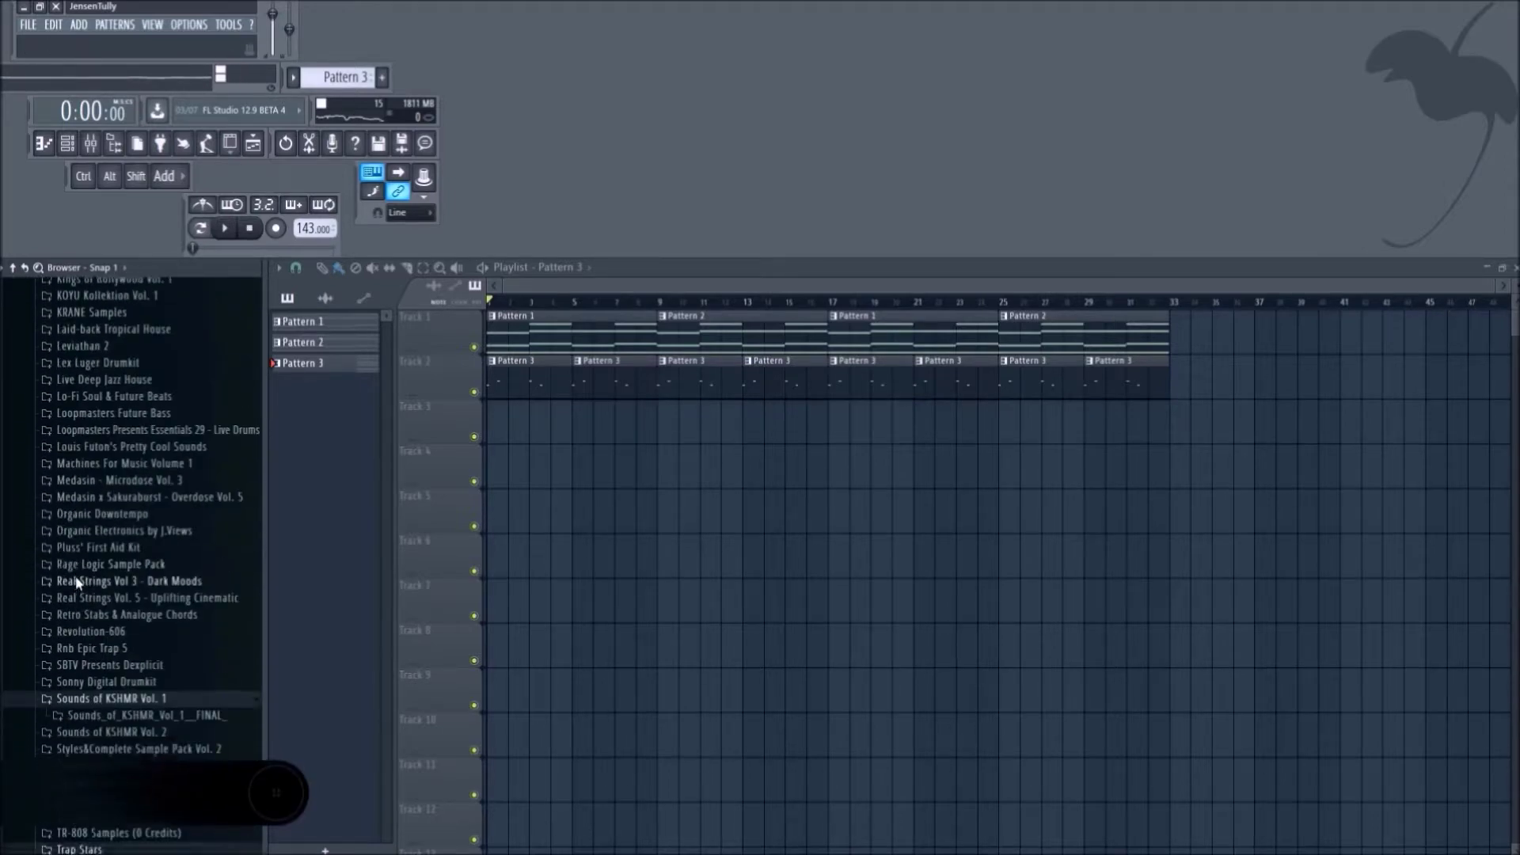
scroll(79, 545, down, 6)
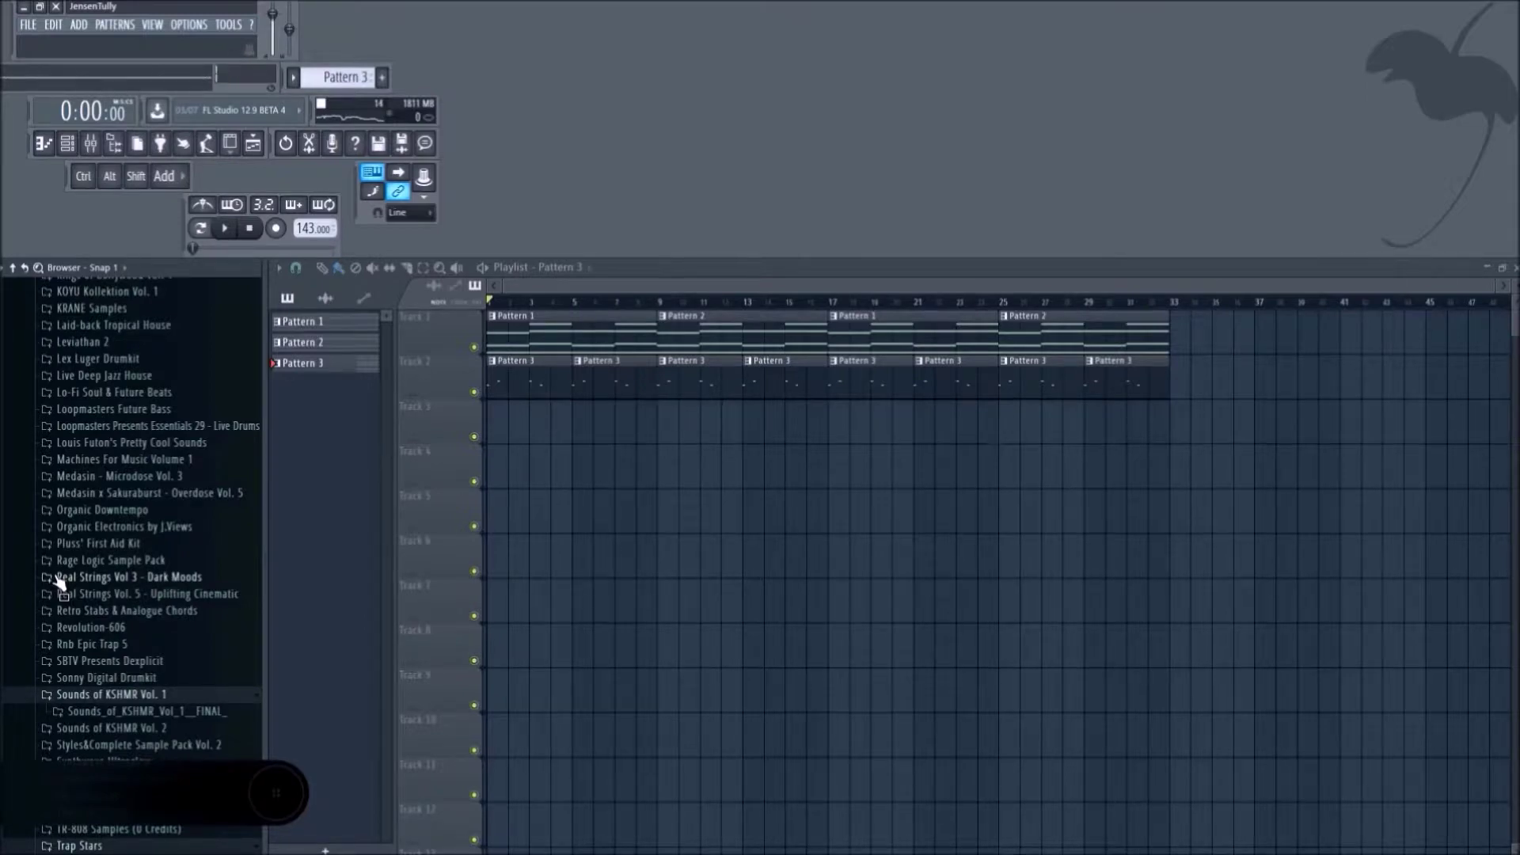
scroll(57, 586, down, 4)
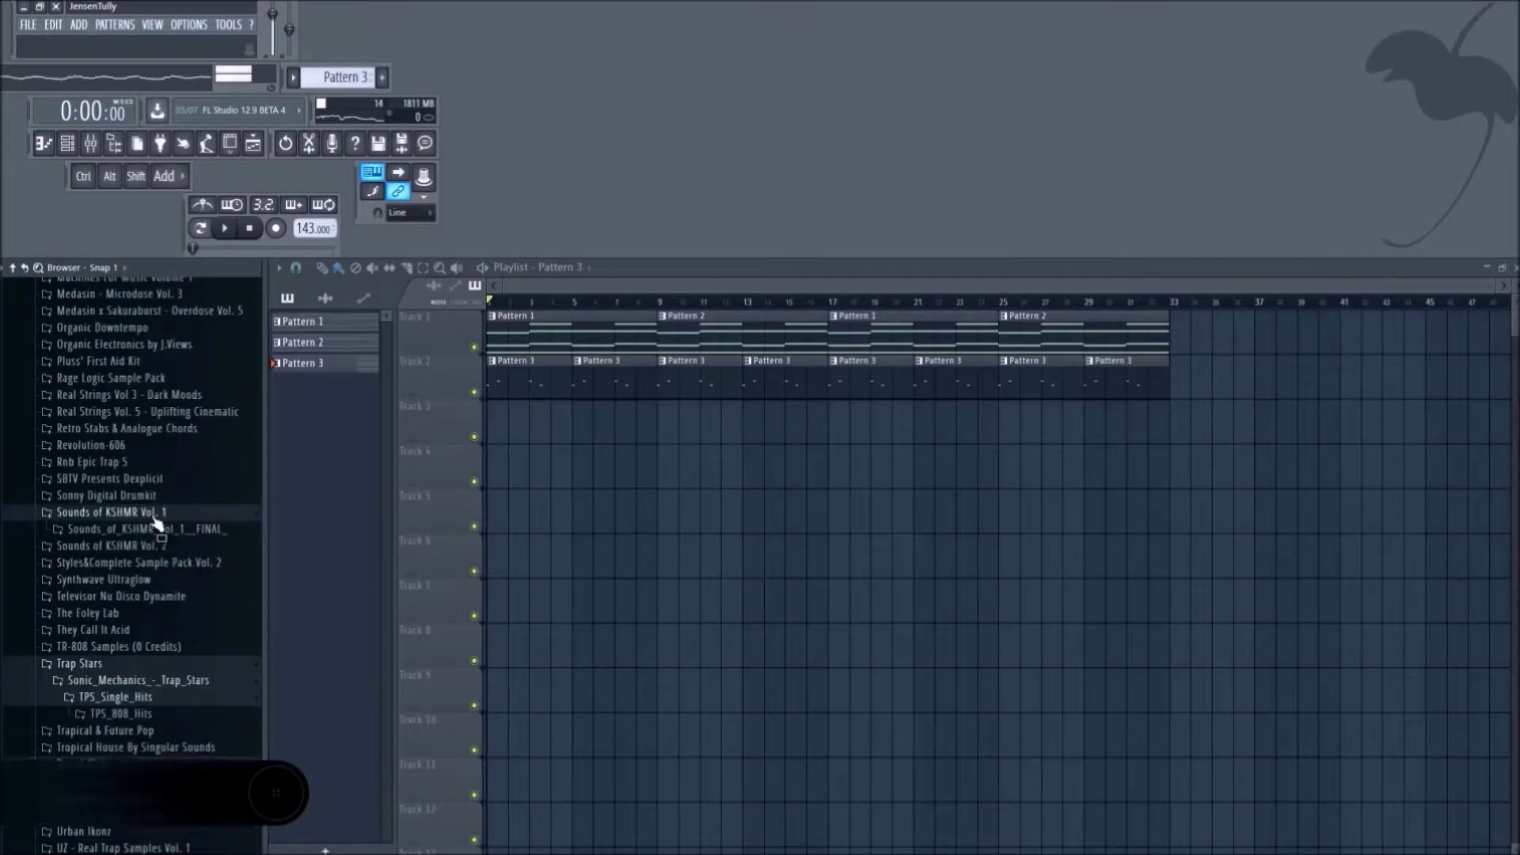
Load SONNY_D_snare_16 from the Sonny Digital Drumkit into a new channel and close its settings window.
click(130, 531)
click(131, 531)
click(133, 531)
click(133, 530)
click(136, 497)
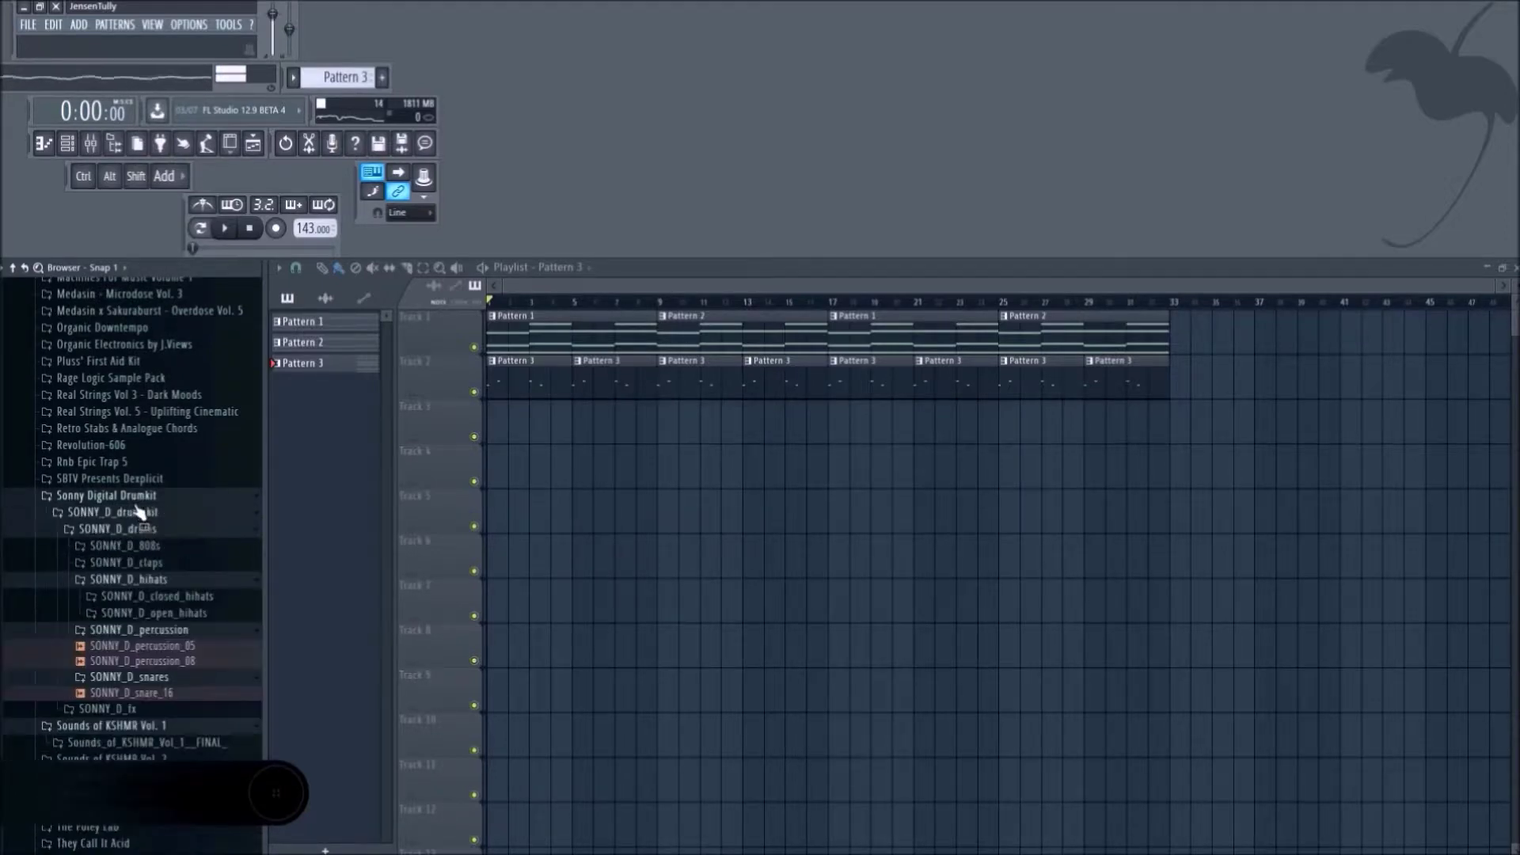
right_click(176, 702)
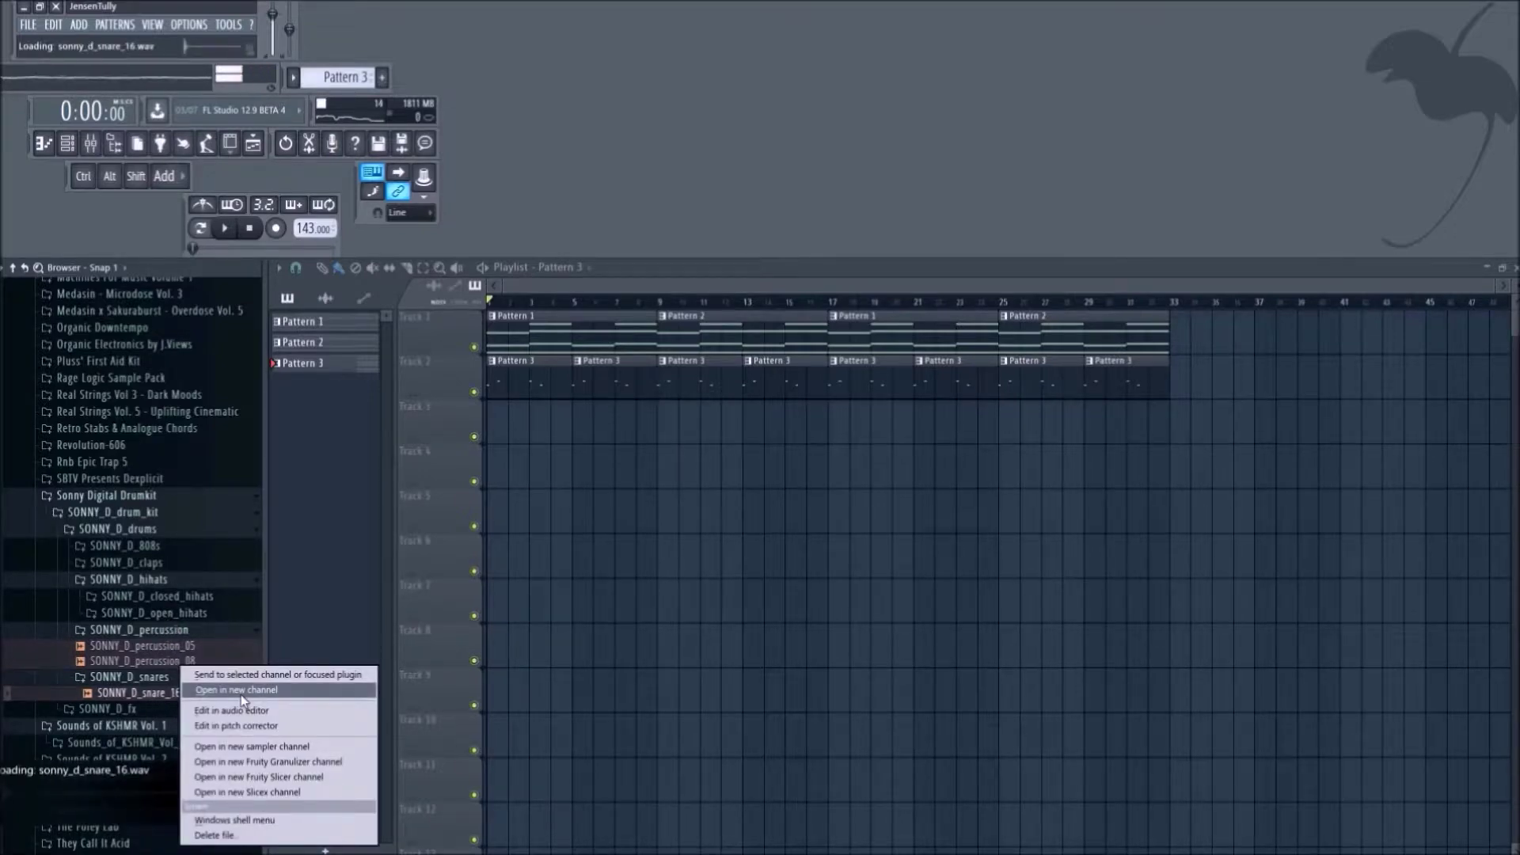
click(241, 695)
click(175, 631)
key(space)
click(199, 632)
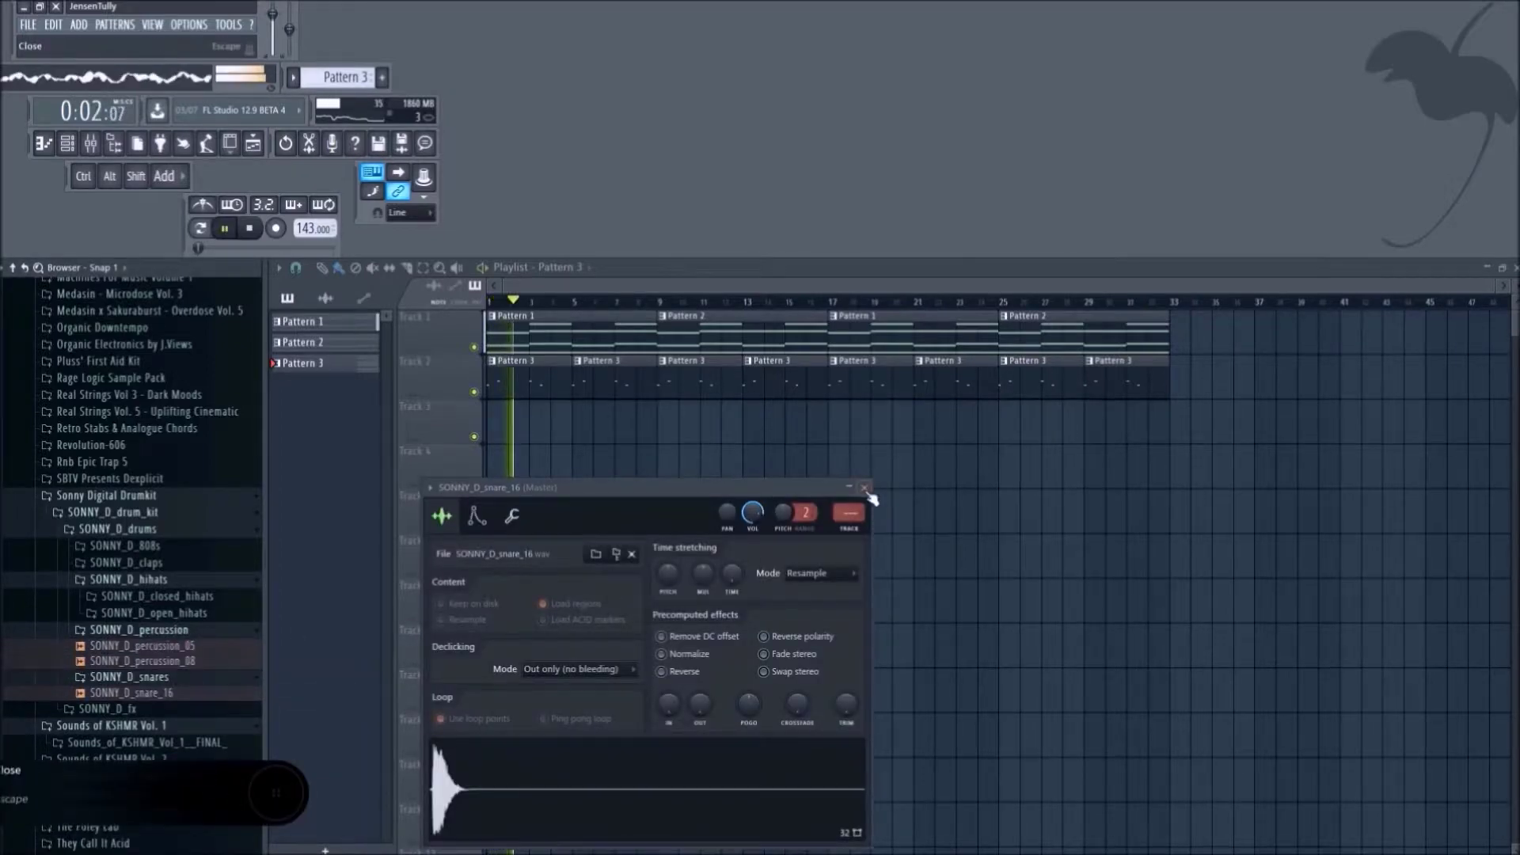
key(Escape)
key(space)
Look through the SONNY_D_closed_hihats samples and collapse the drum kit's folders.
click(171, 602)
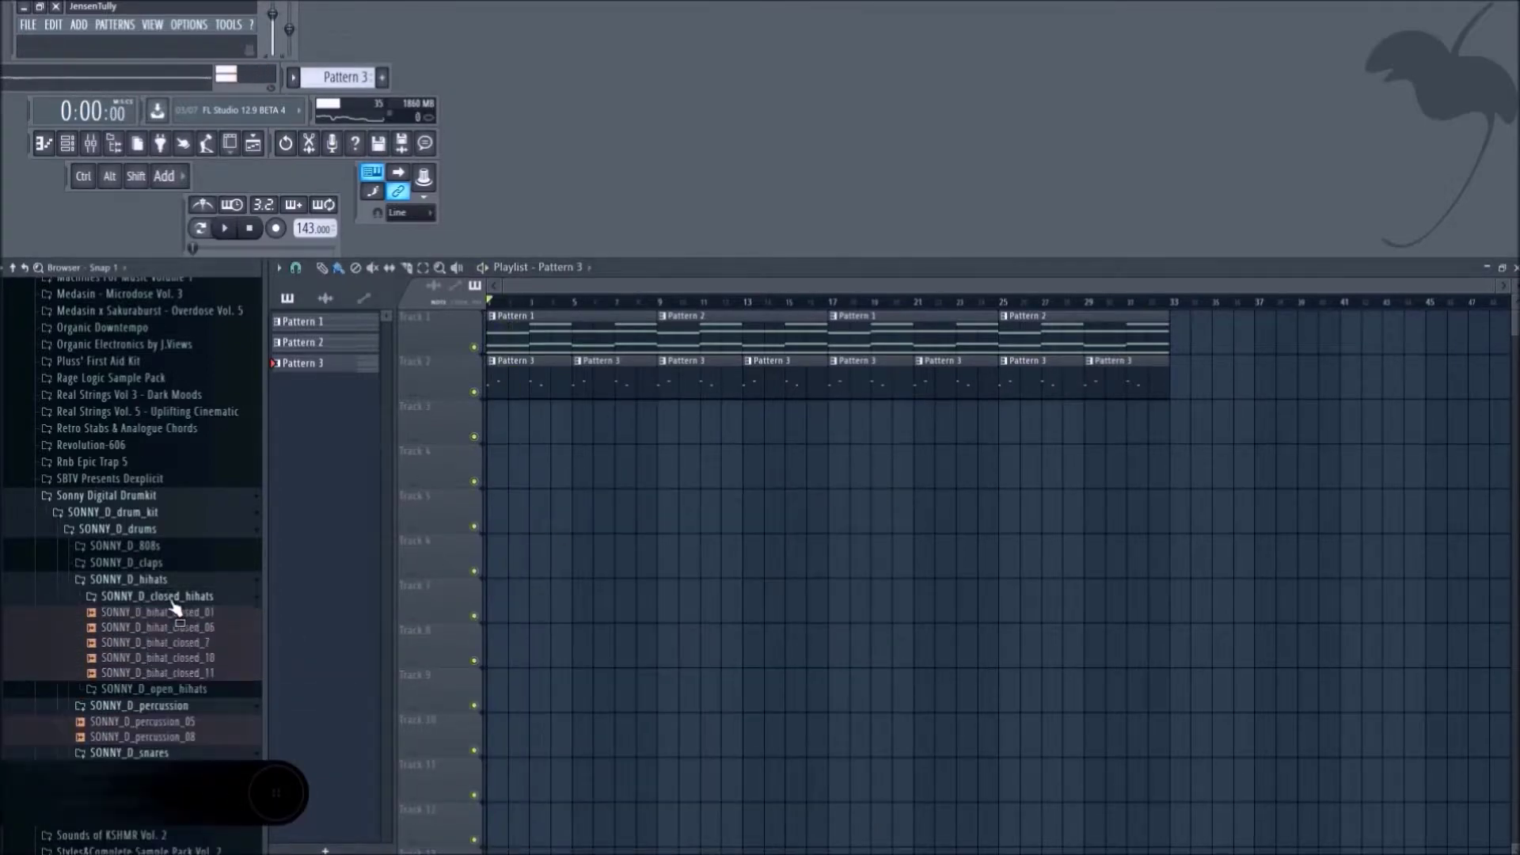
click(173, 614)
click(178, 600)
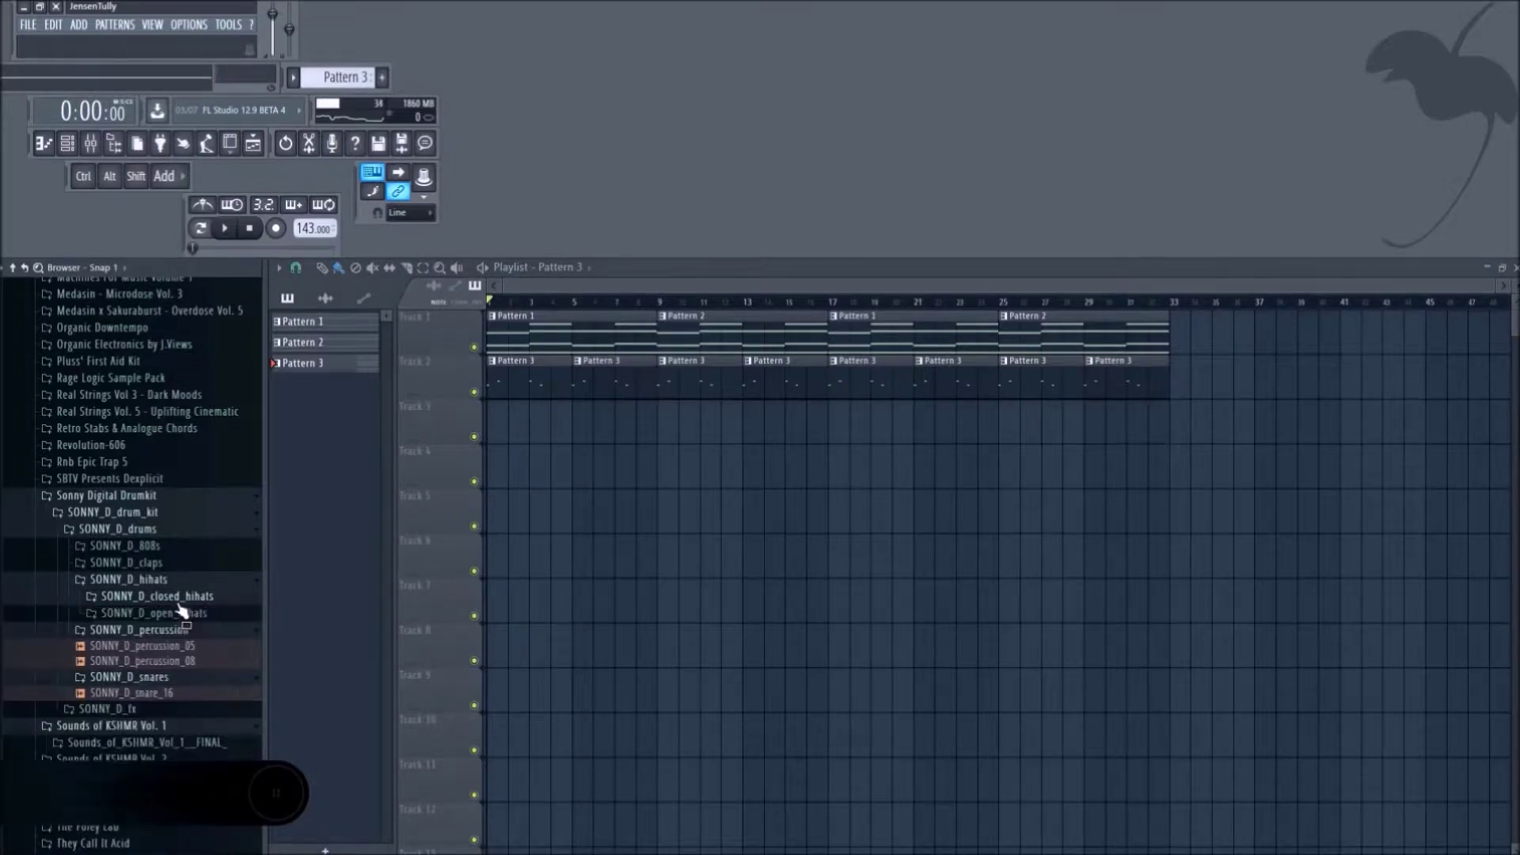
click(119, 529)
Load Closed Hi Hat 3 from the Fire Drum Kit's Hi Hats folder into a new channel.
scroll(131, 643, up, 10)
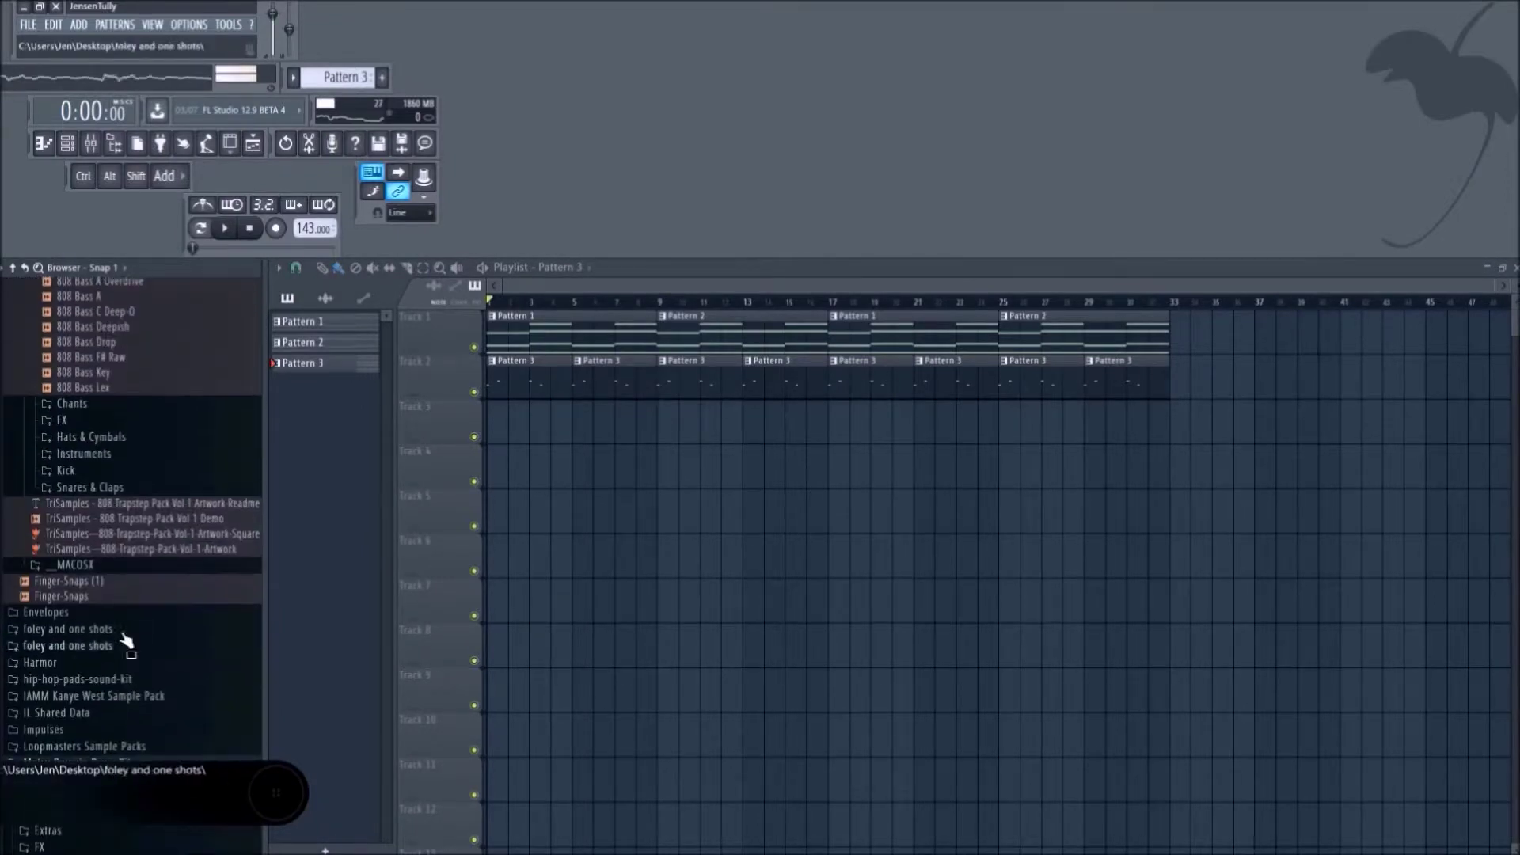
scroll(95, 630, down, 5)
click(61, 491)
scroll(64, 738, up, 7)
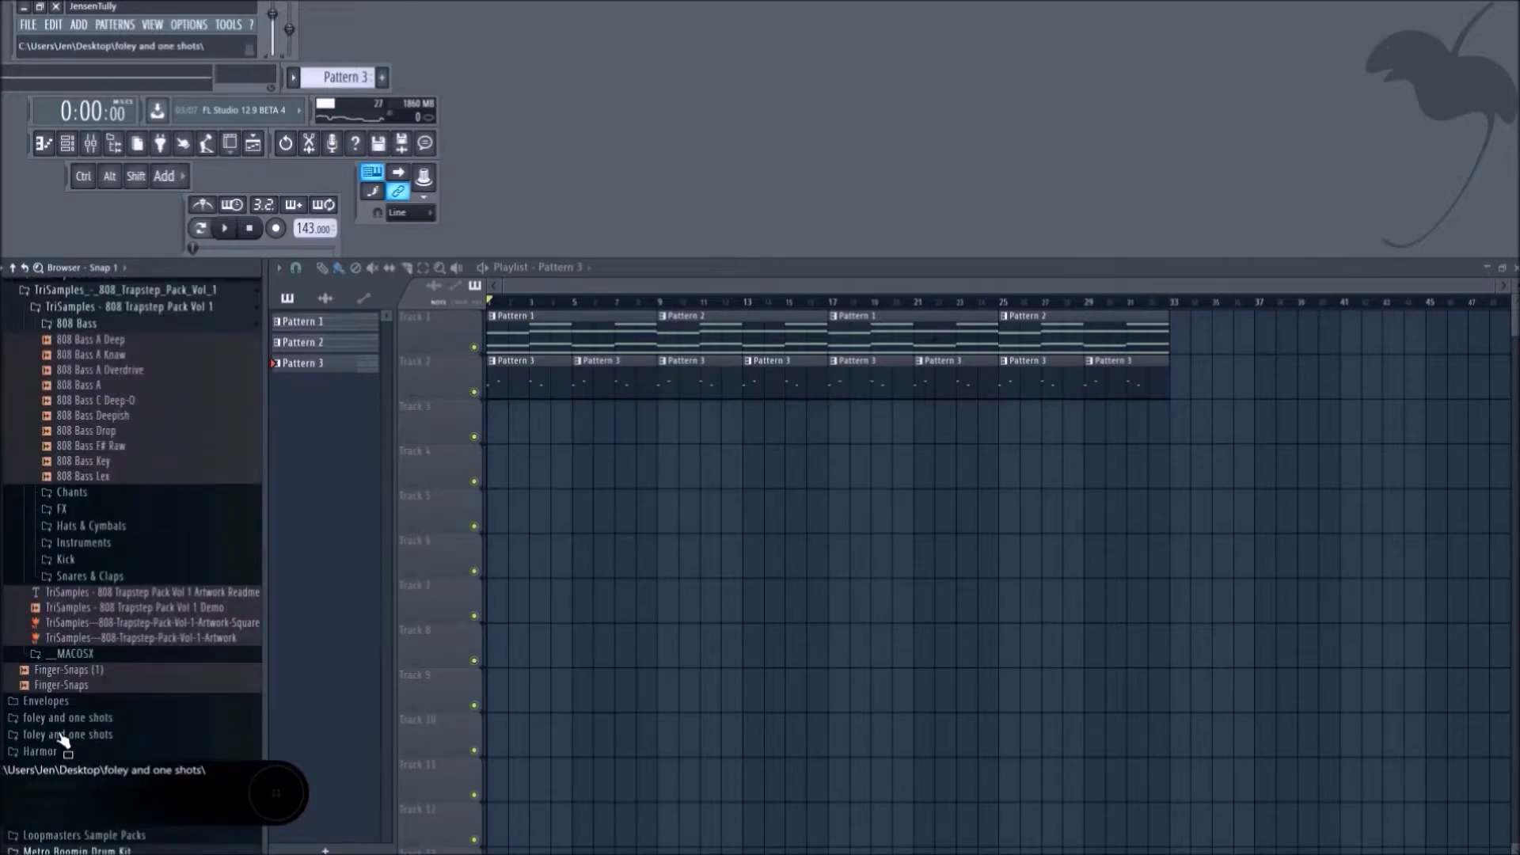
scroll(62, 735, up, 10)
scroll(63, 478, down, 4)
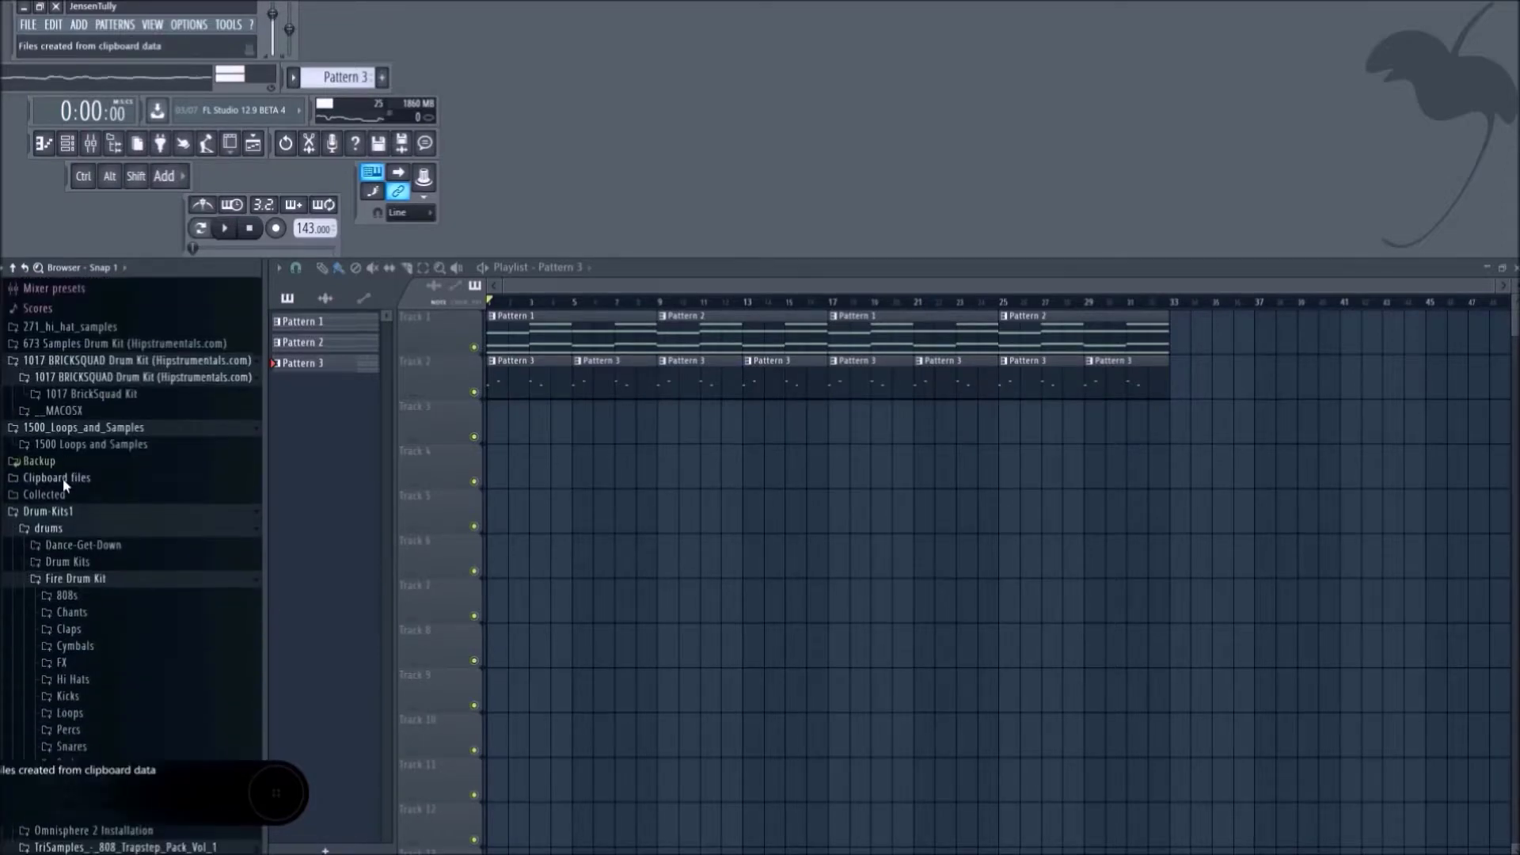
scroll(79, 484, down, 4)
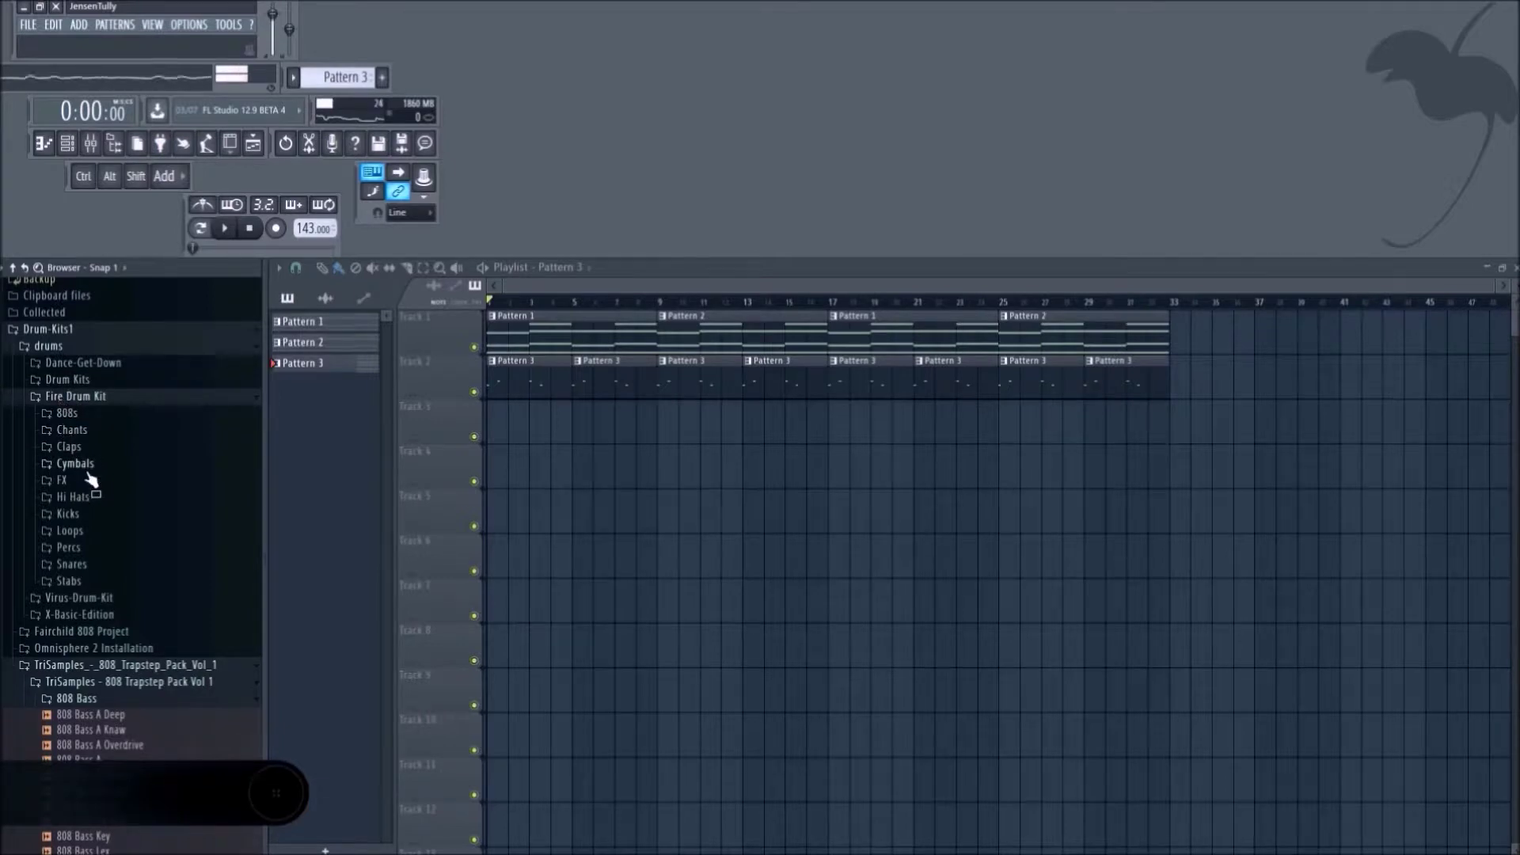
click(73, 496)
click(126, 458)
right_click(127, 458)
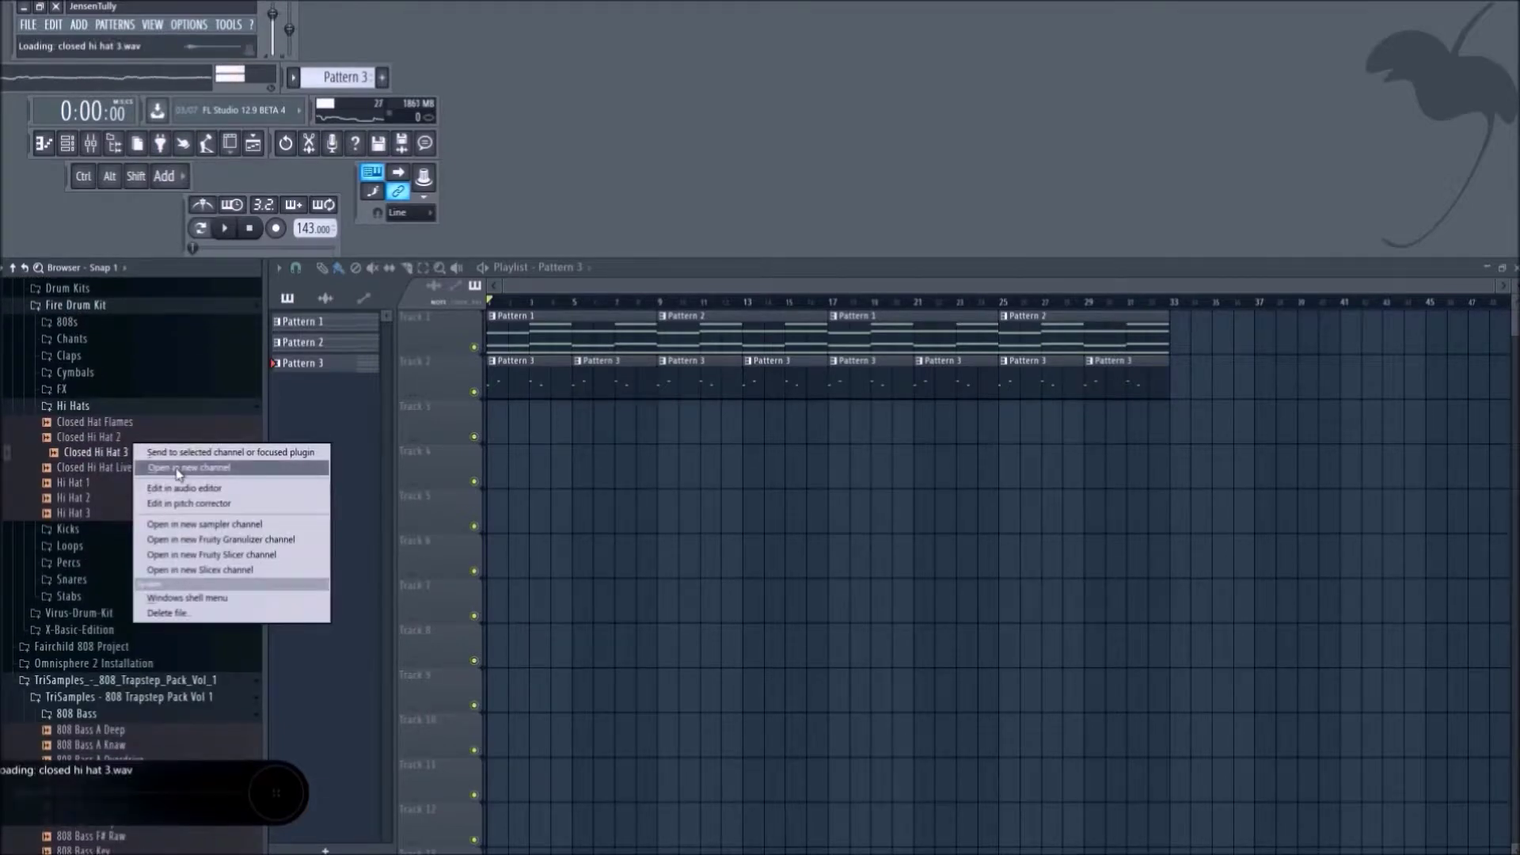
click(157, 470)
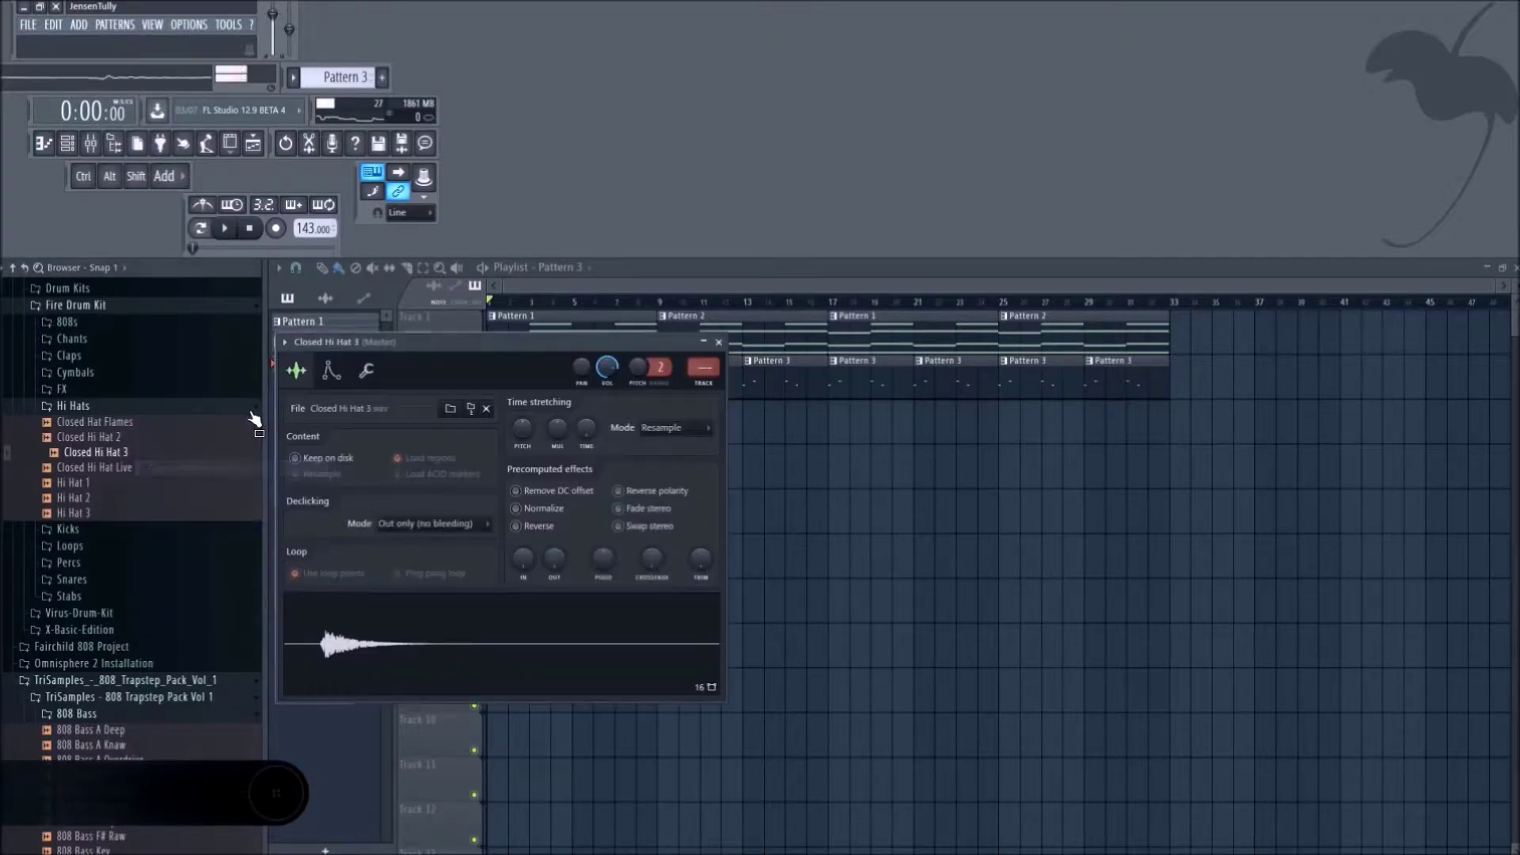
Collapse the Hi Hats and Fire Drum Kit folders and close the Closed Hi Hat 3 settings window.
click(73, 405)
click(105, 307)
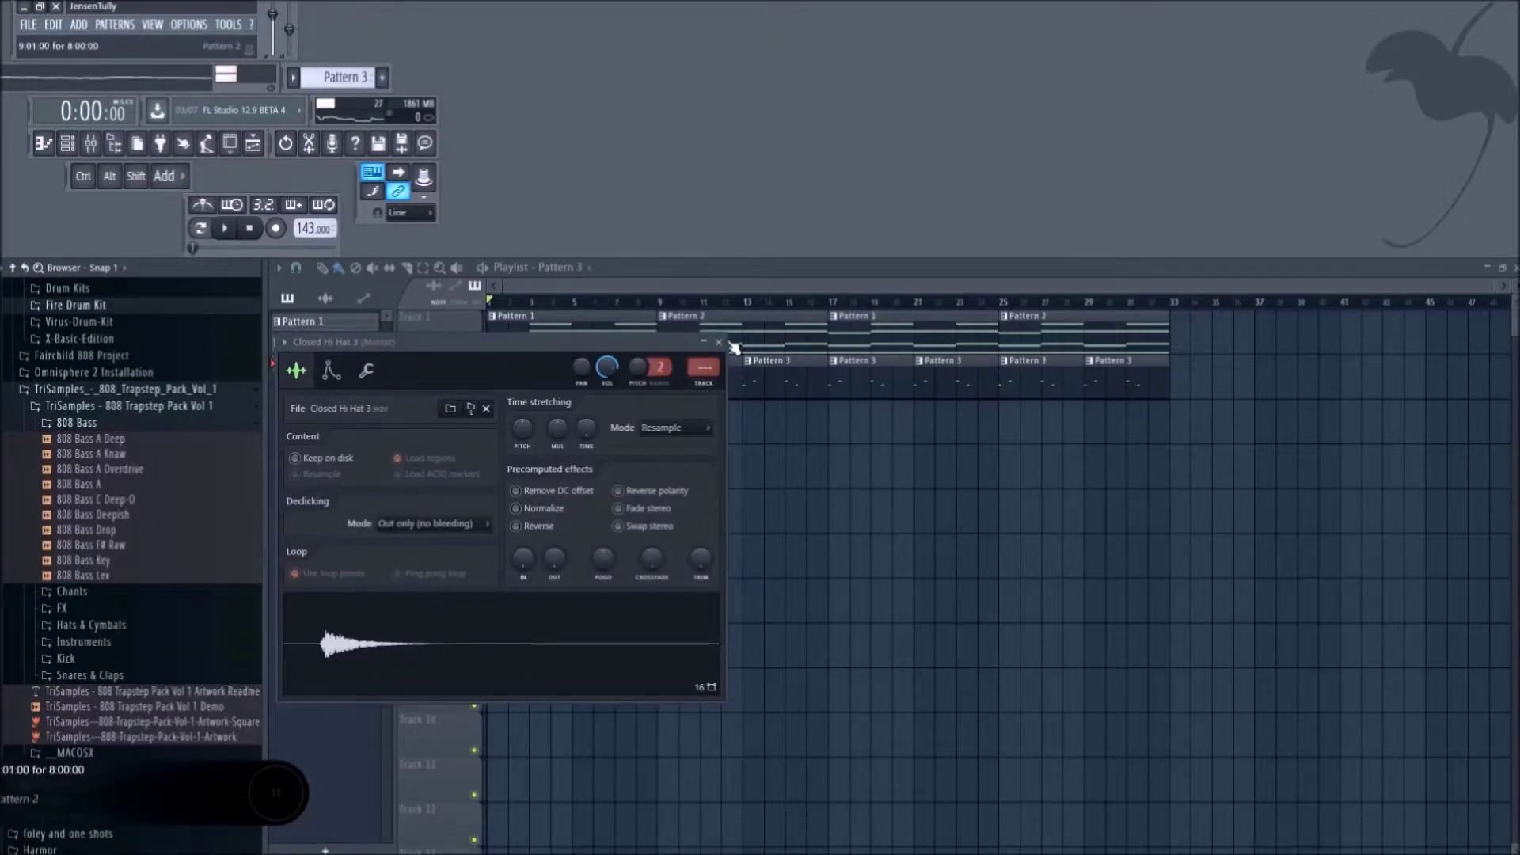
click(718, 342)
Show the channel rack over the middle of the playlist and switch to the empty Pattern 4.
click(73, 143)
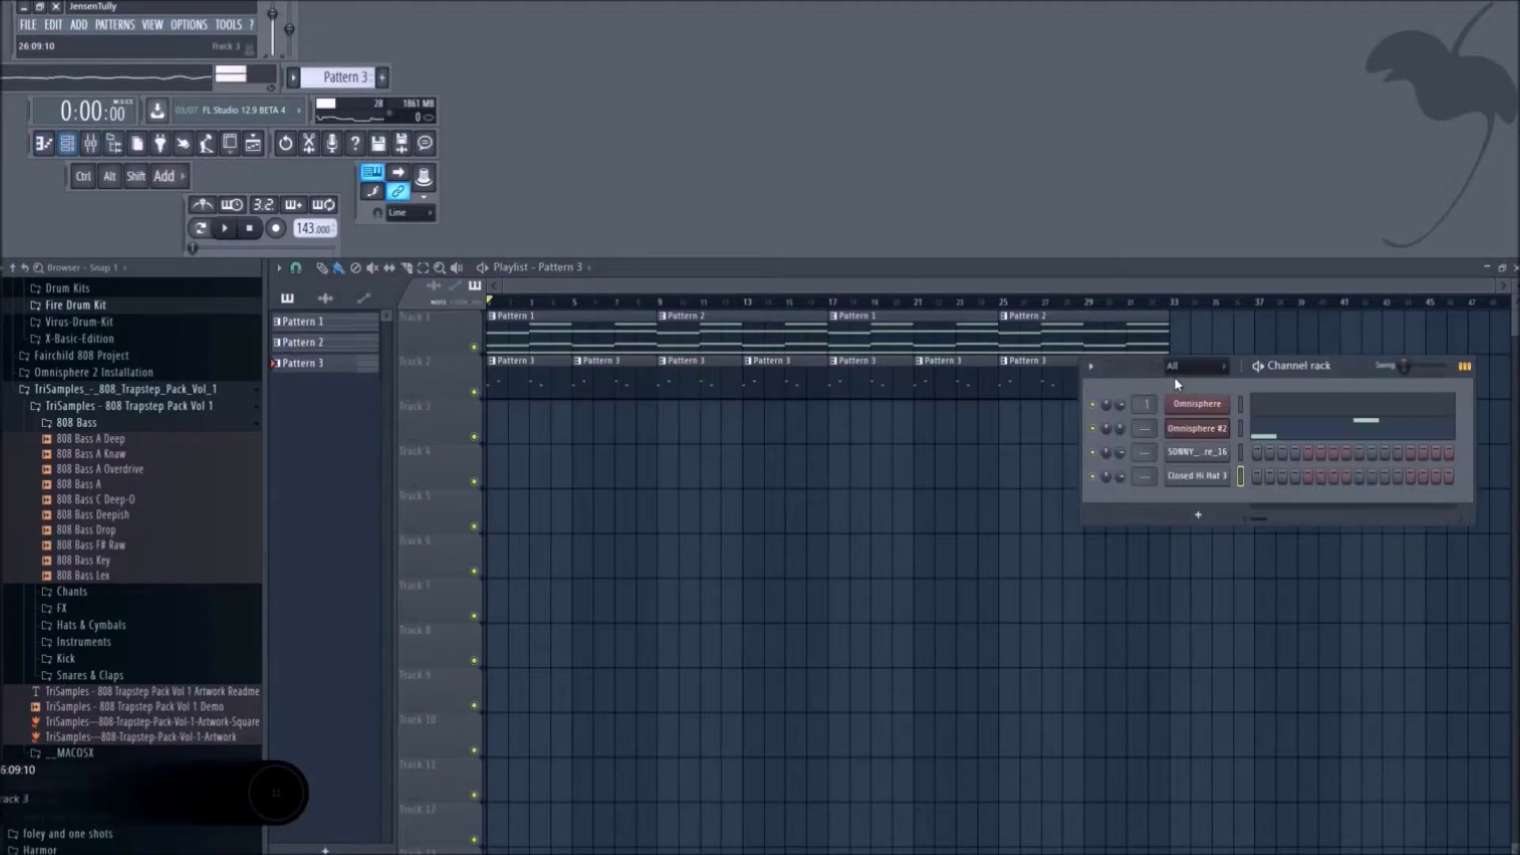
drag(1346, 370, 885, 526)
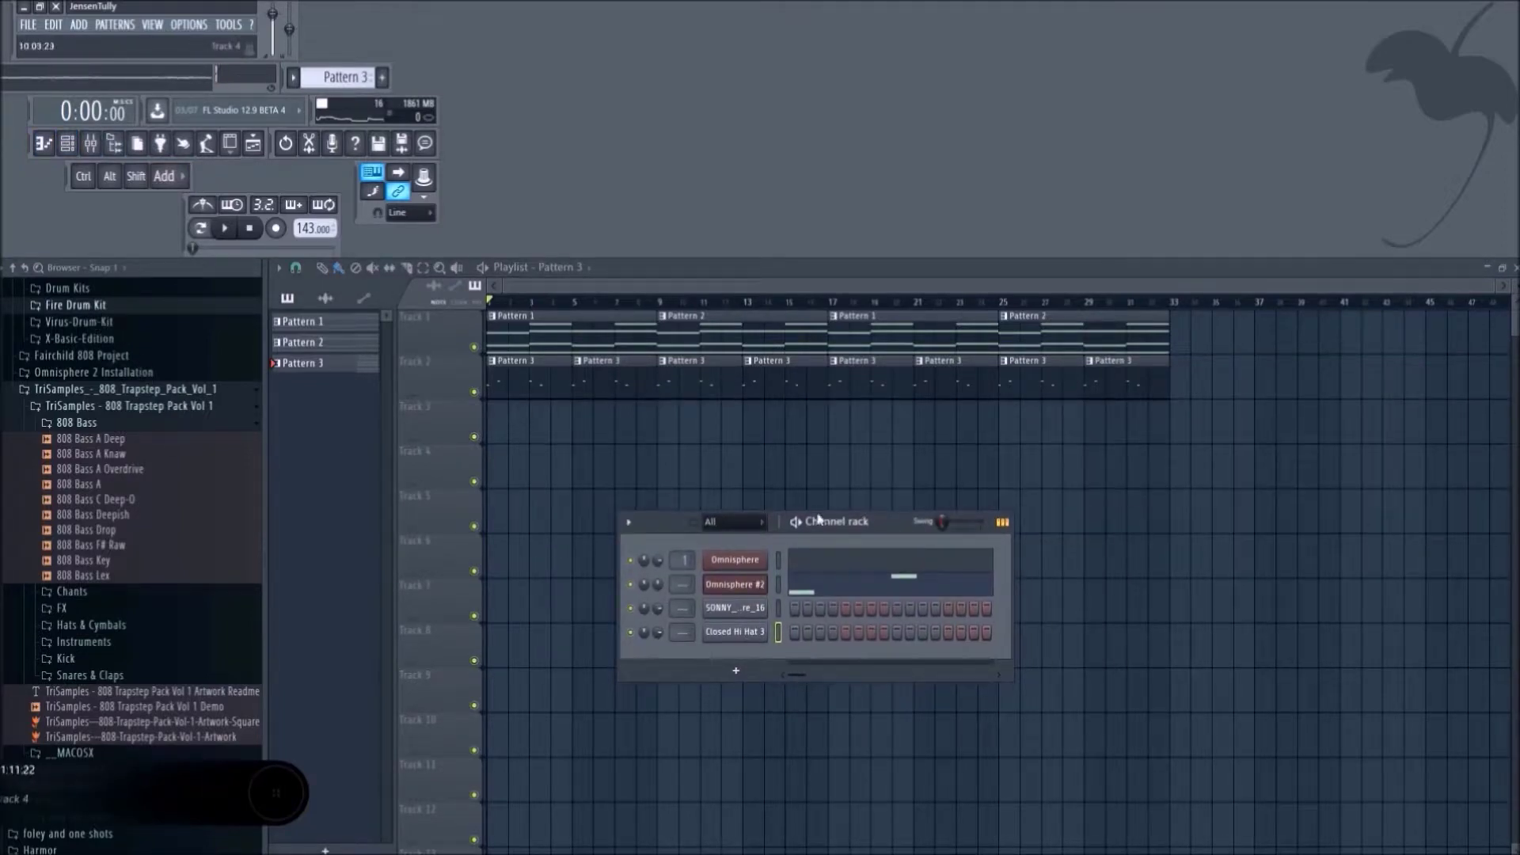
scroll(315, 77, down, 1)
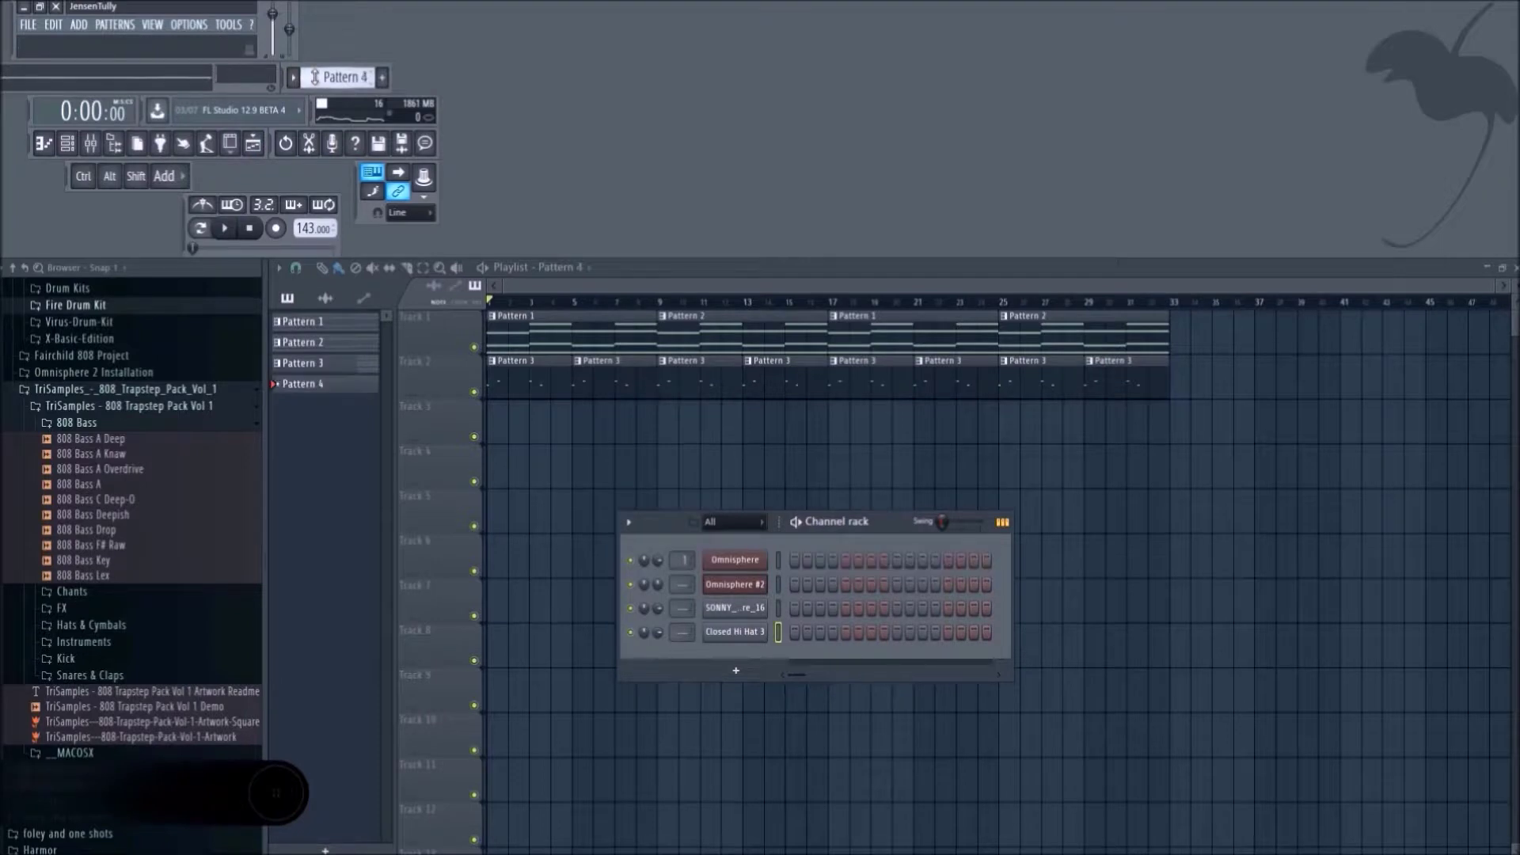
Widen the channel rack to 32 steps and fill the Closed Hi Hat 3 channel on every second step.
right_click(759, 634)
click(1009, 606)
drag(1013, 605, 1208, 649)
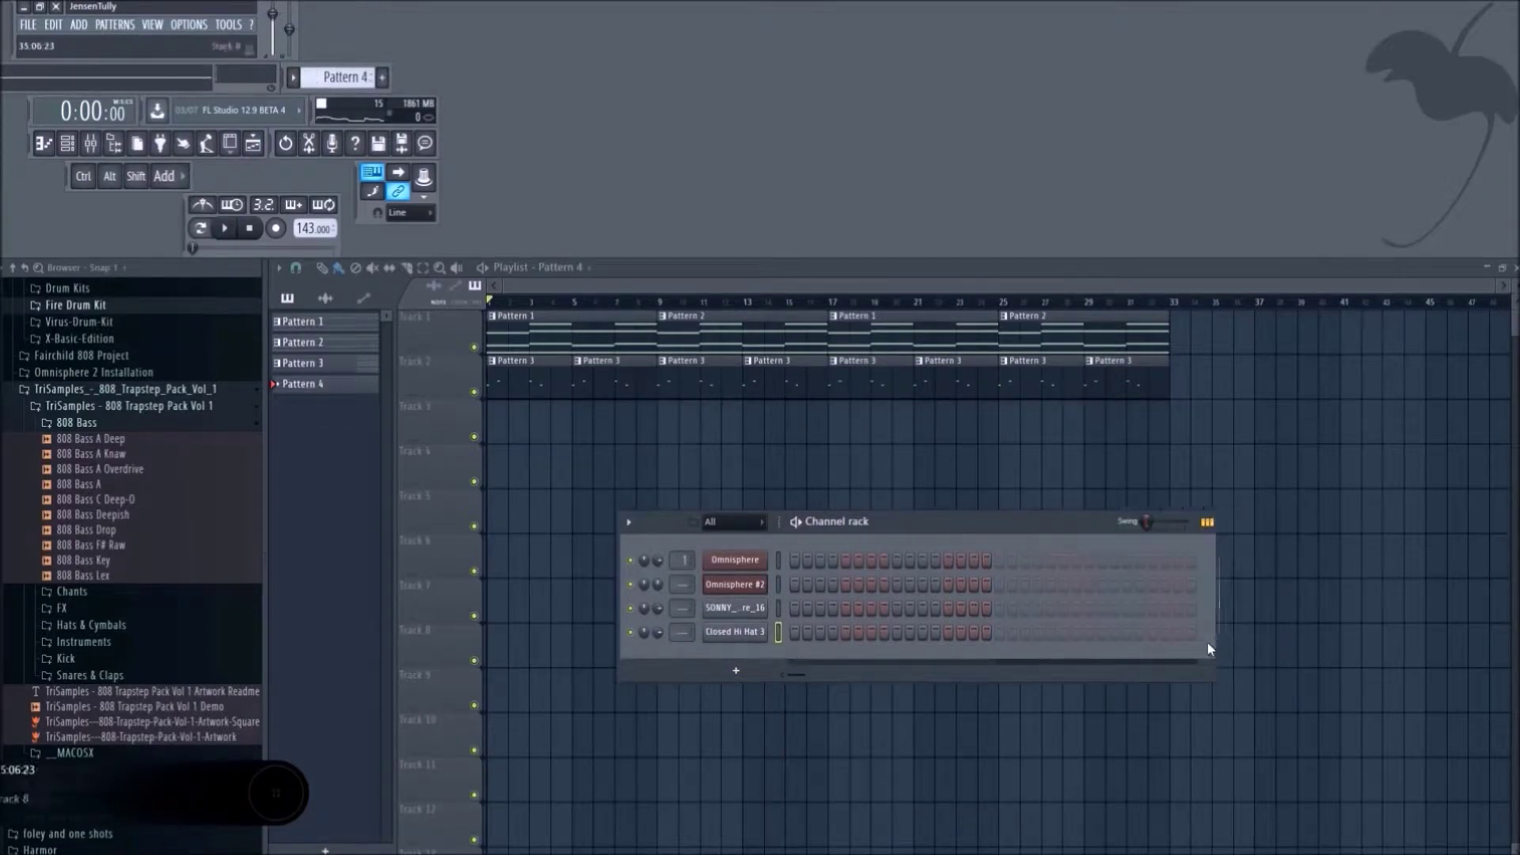
right_click(752, 640)
click(957, 688)
right_click(759, 638)
click(988, 705)
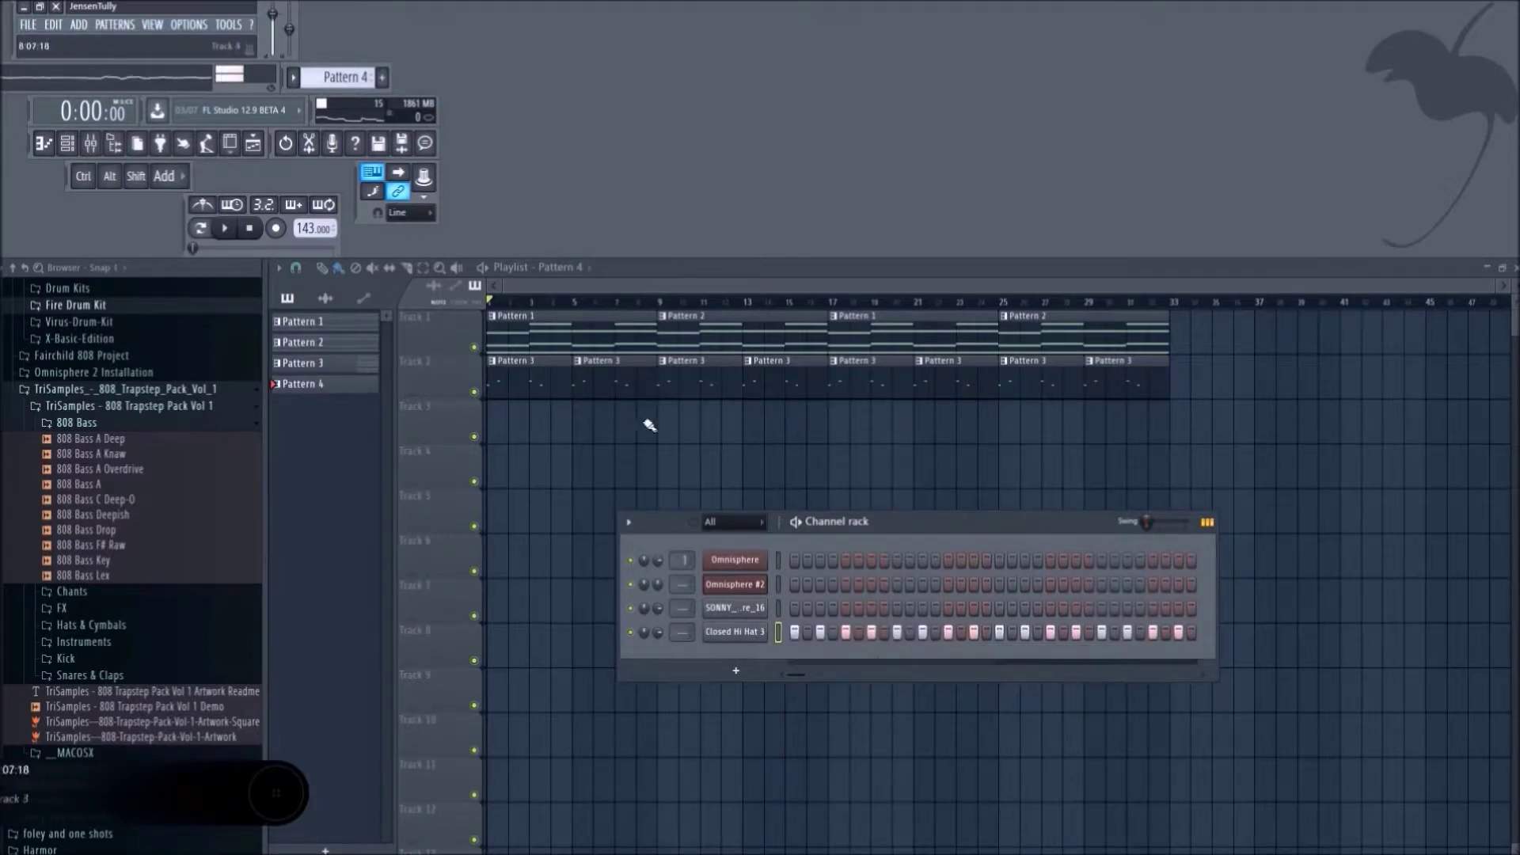
Place two Pattern 4 clips at the start of Track 3 and add a hi-hat hit on step 6, checking the playback.
drag(486, 424, 562, 422)
key(space)
click(68, 142)
key(space)
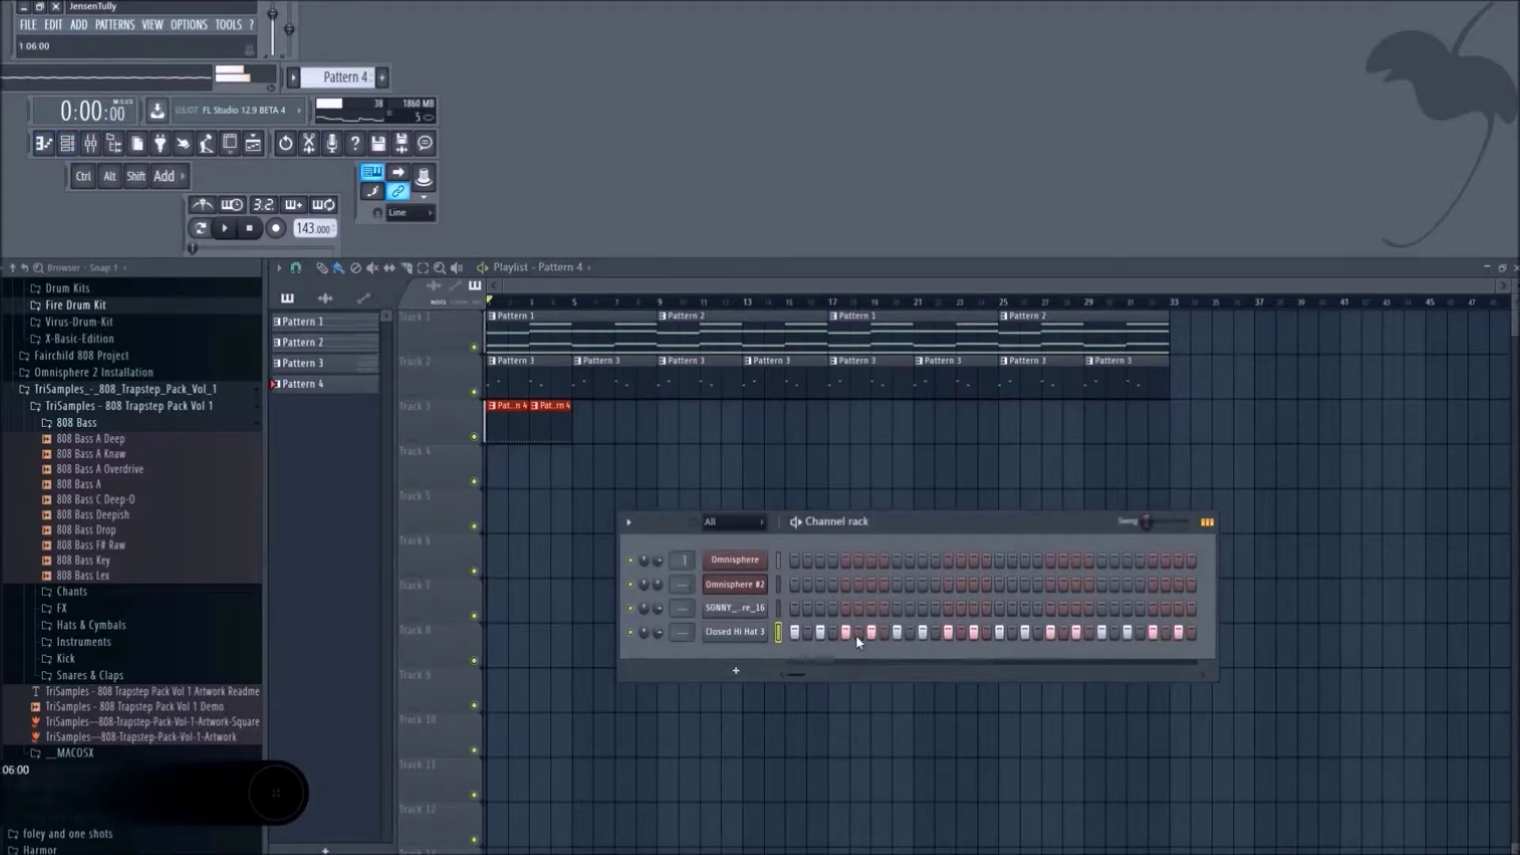
key(space)
key(space)
key(space)
Load SONNY_D_clap_03 from the Sonny Digital Drumkit's claps folder into a new channel and close its settings window.
scroll(111, 455, down, 7)
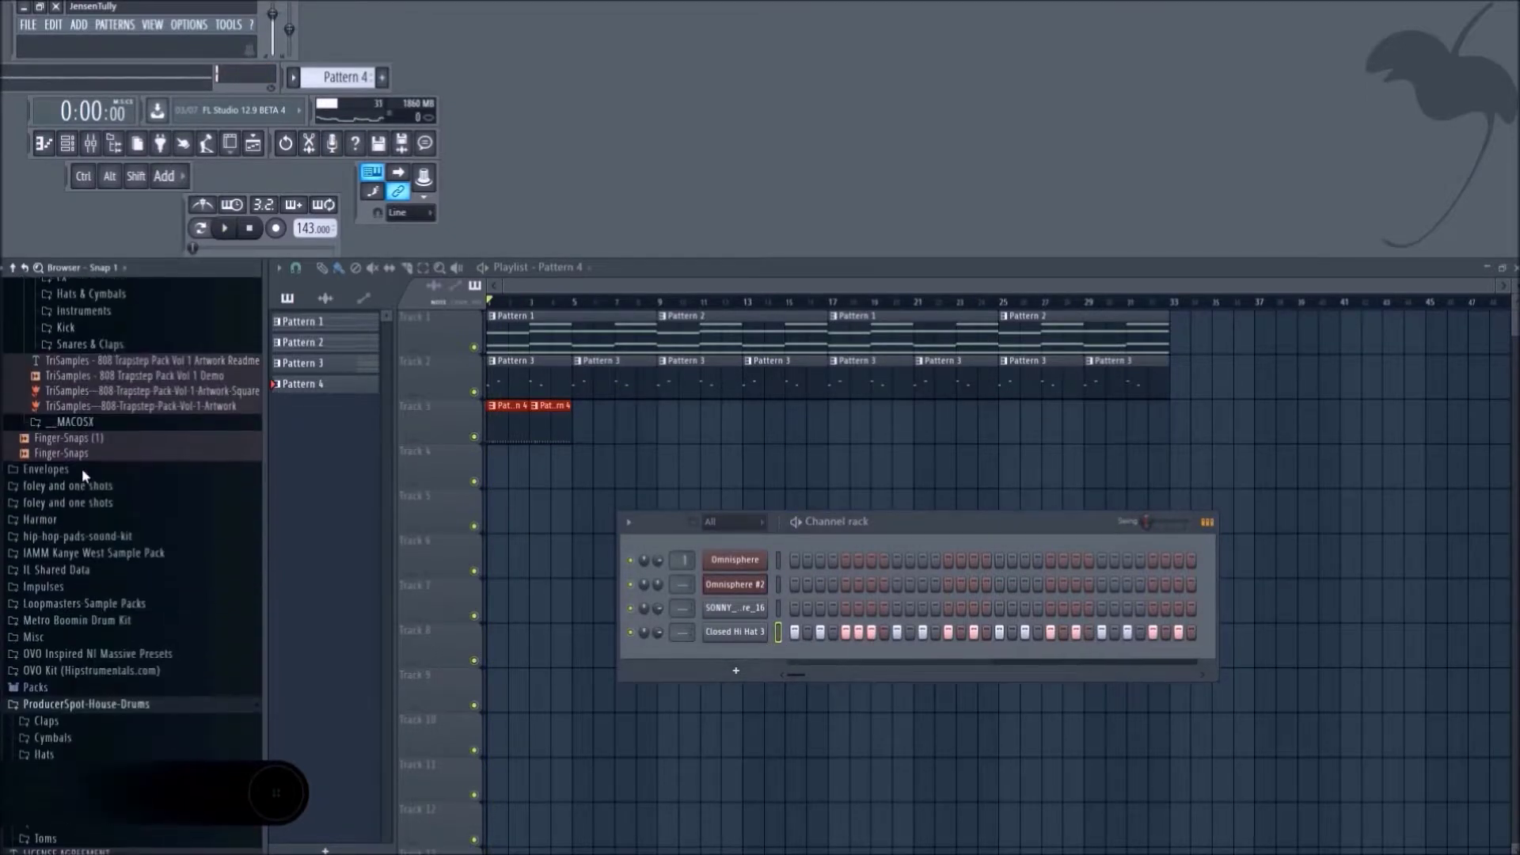
scroll(87, 583, down, 15)
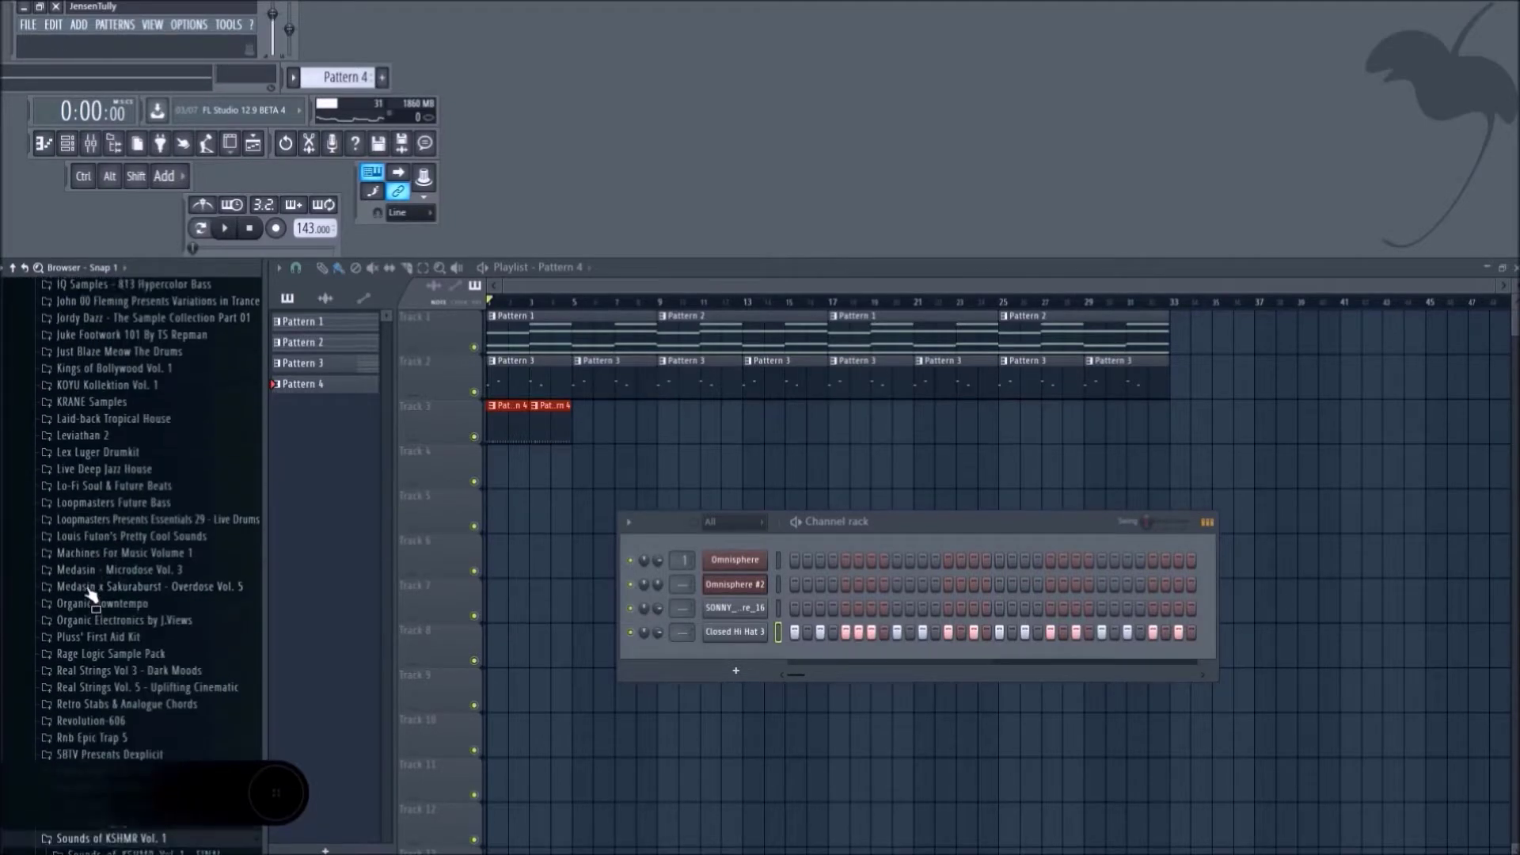
scroll(88, 598, down, 3)
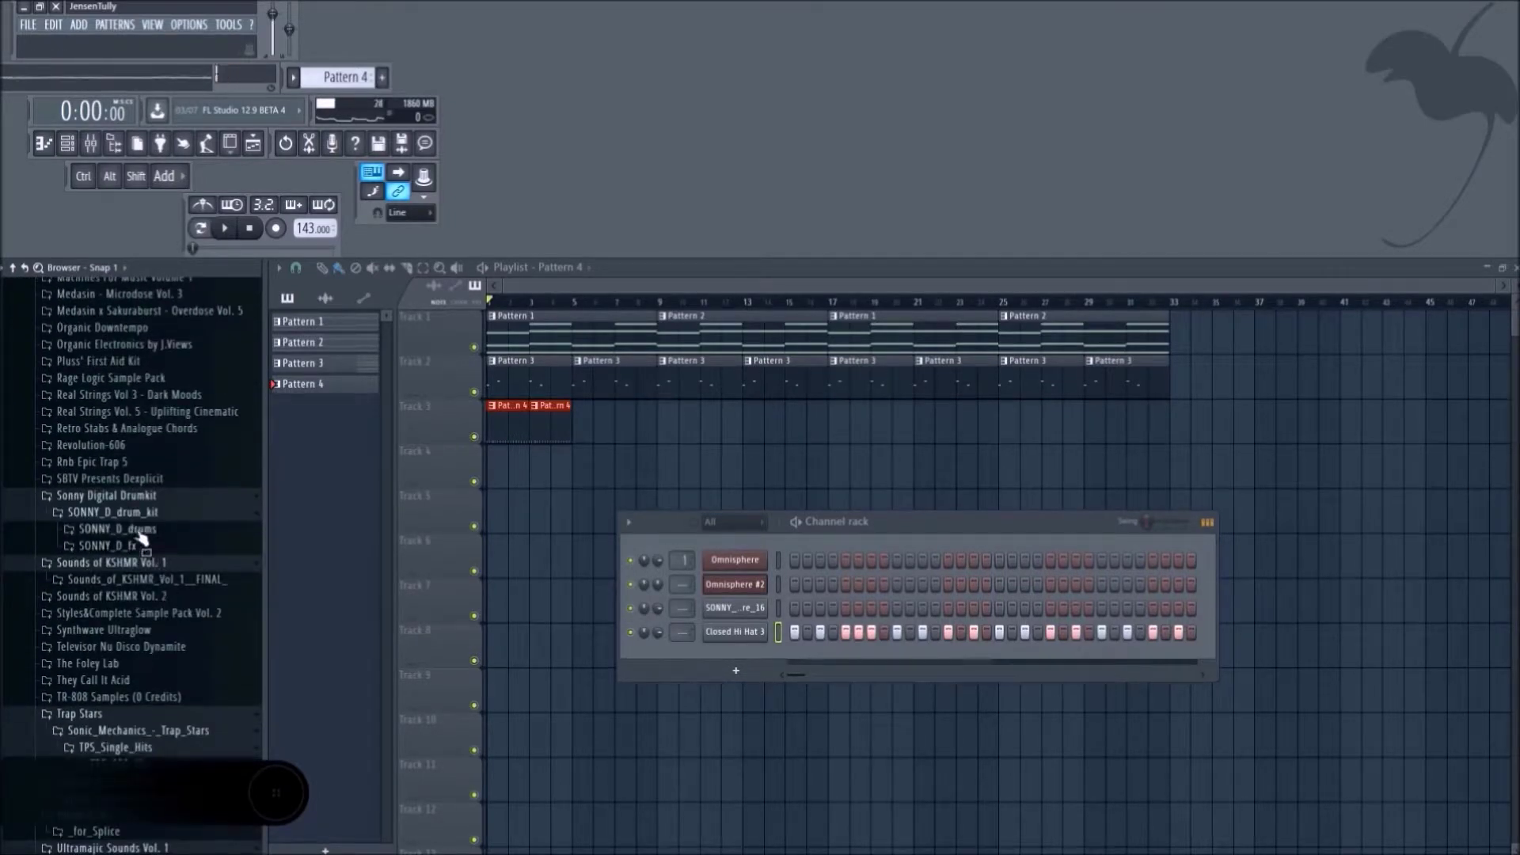
click(127, 529)
scroll(143, 475, down, 4)
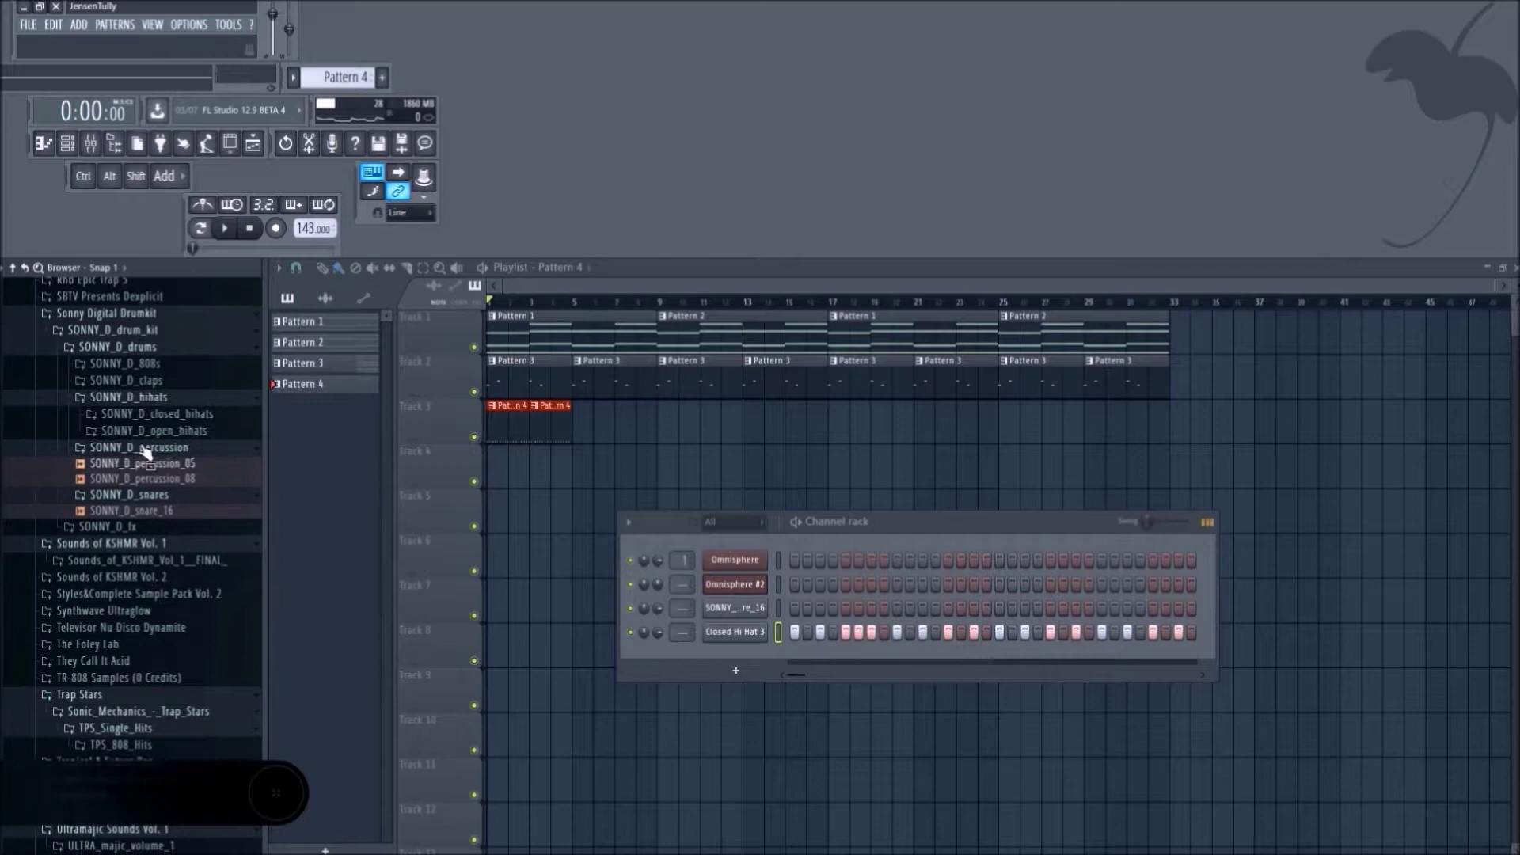
click(142, 385)
key(space)
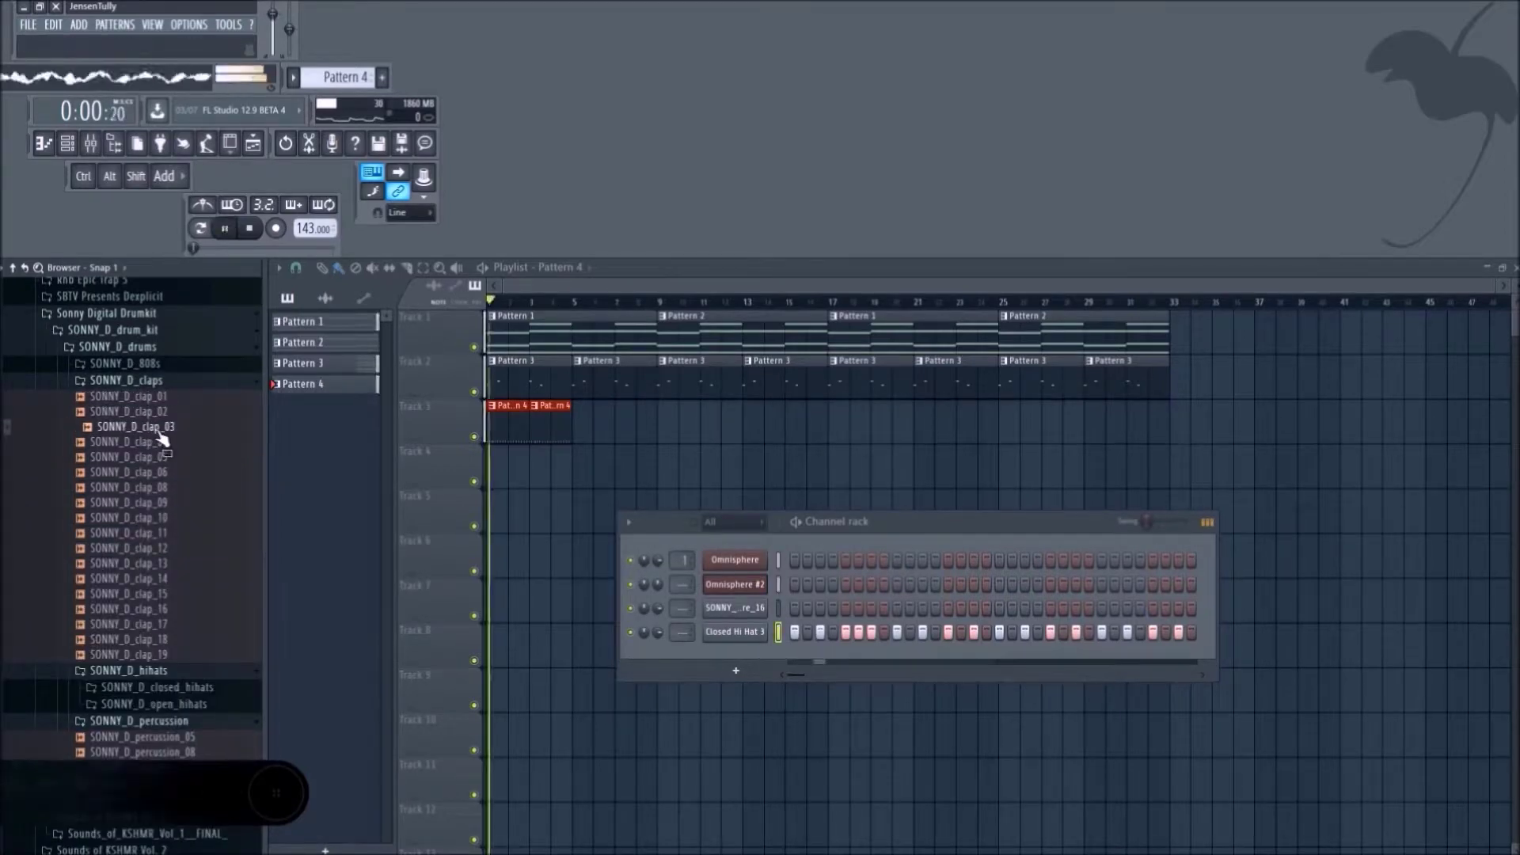
click(159, 432)
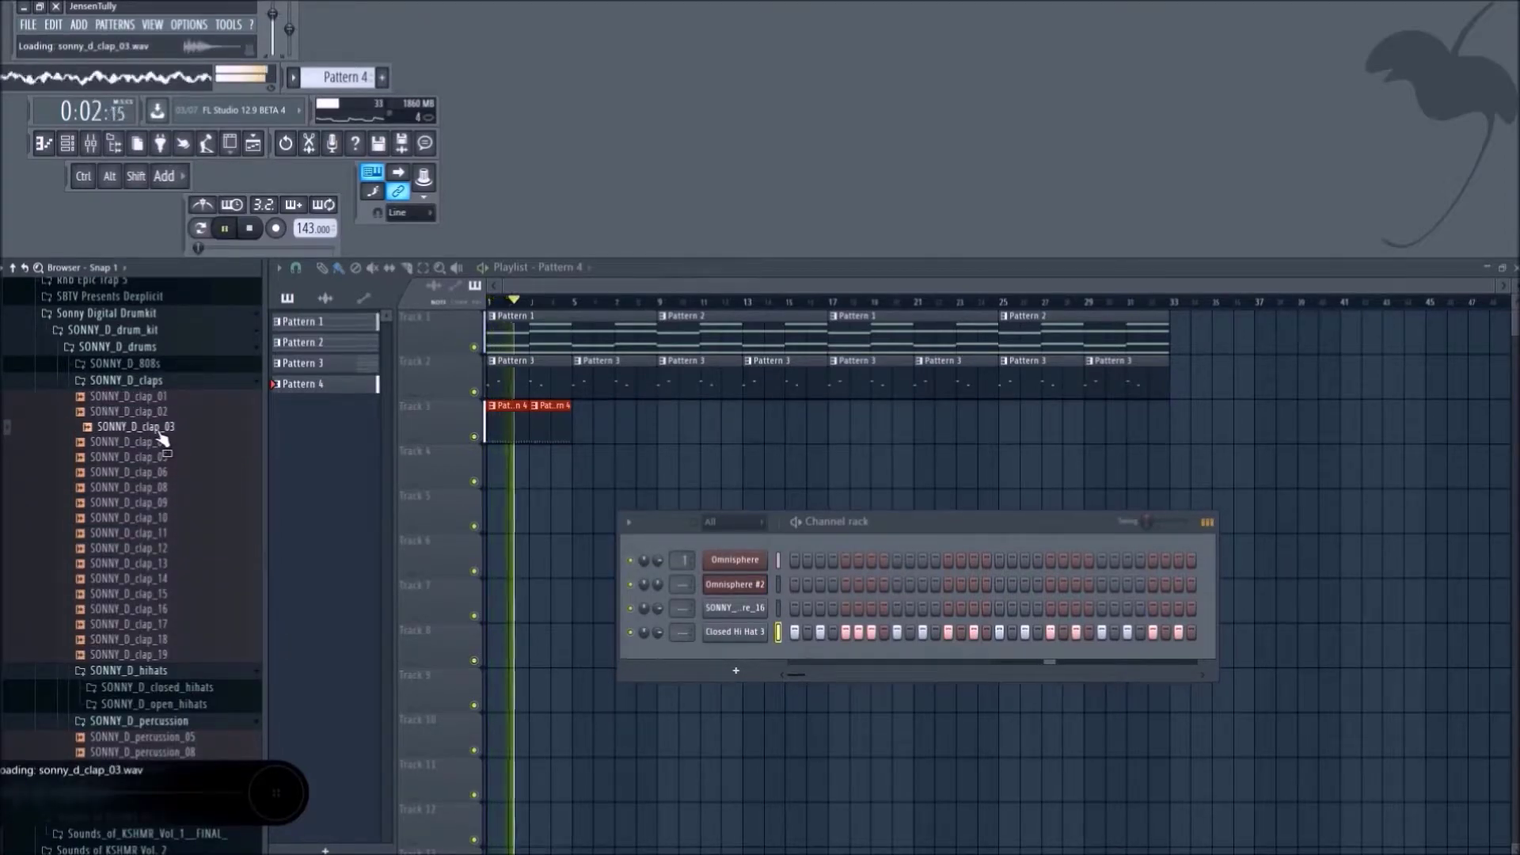
right_click(158, 430)
click(190, 434)
key(space)
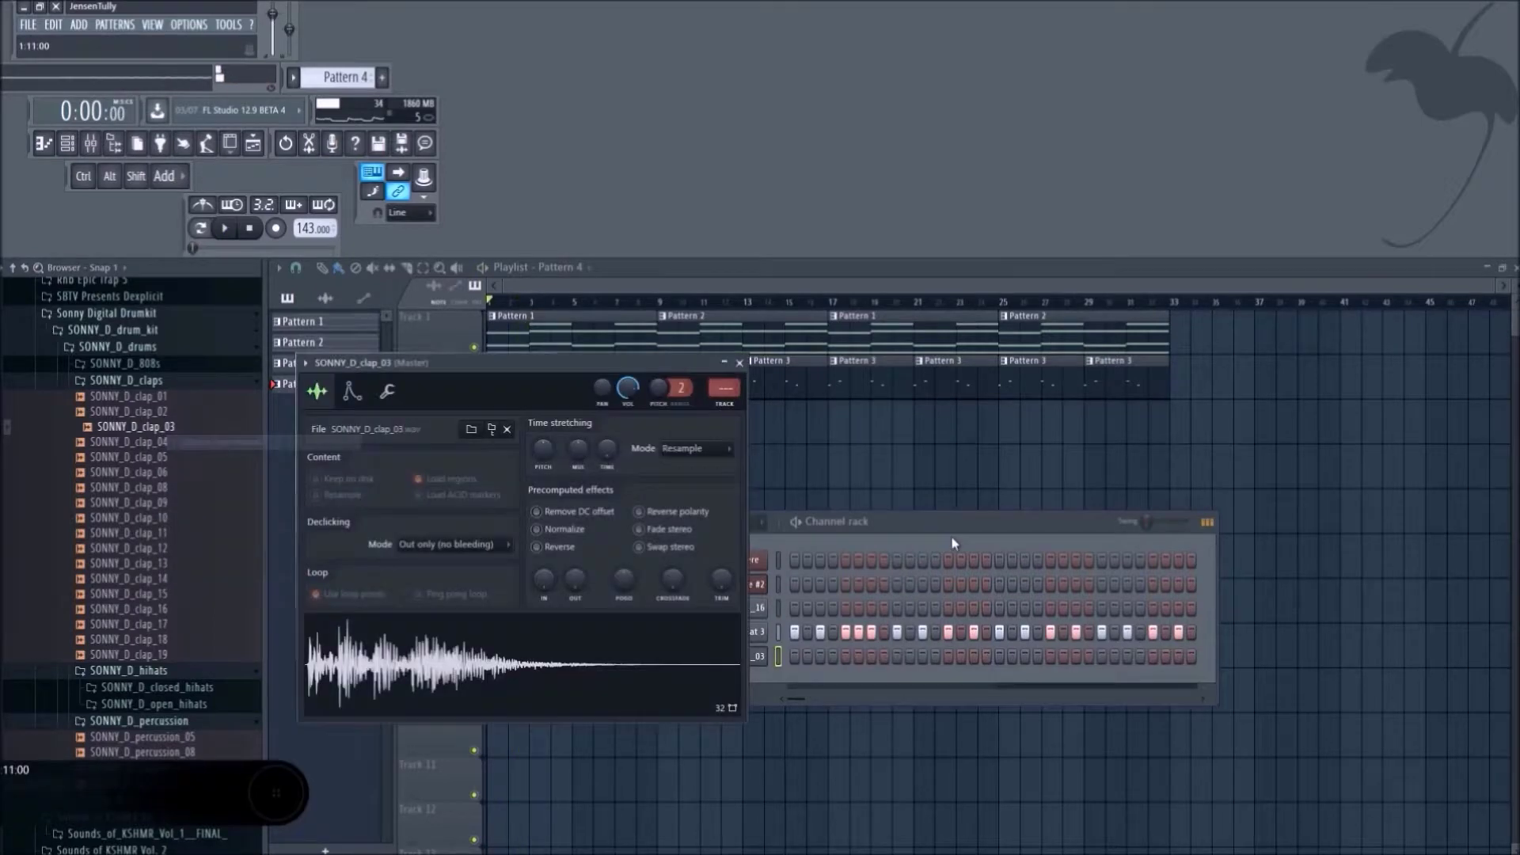
click(739, 363)
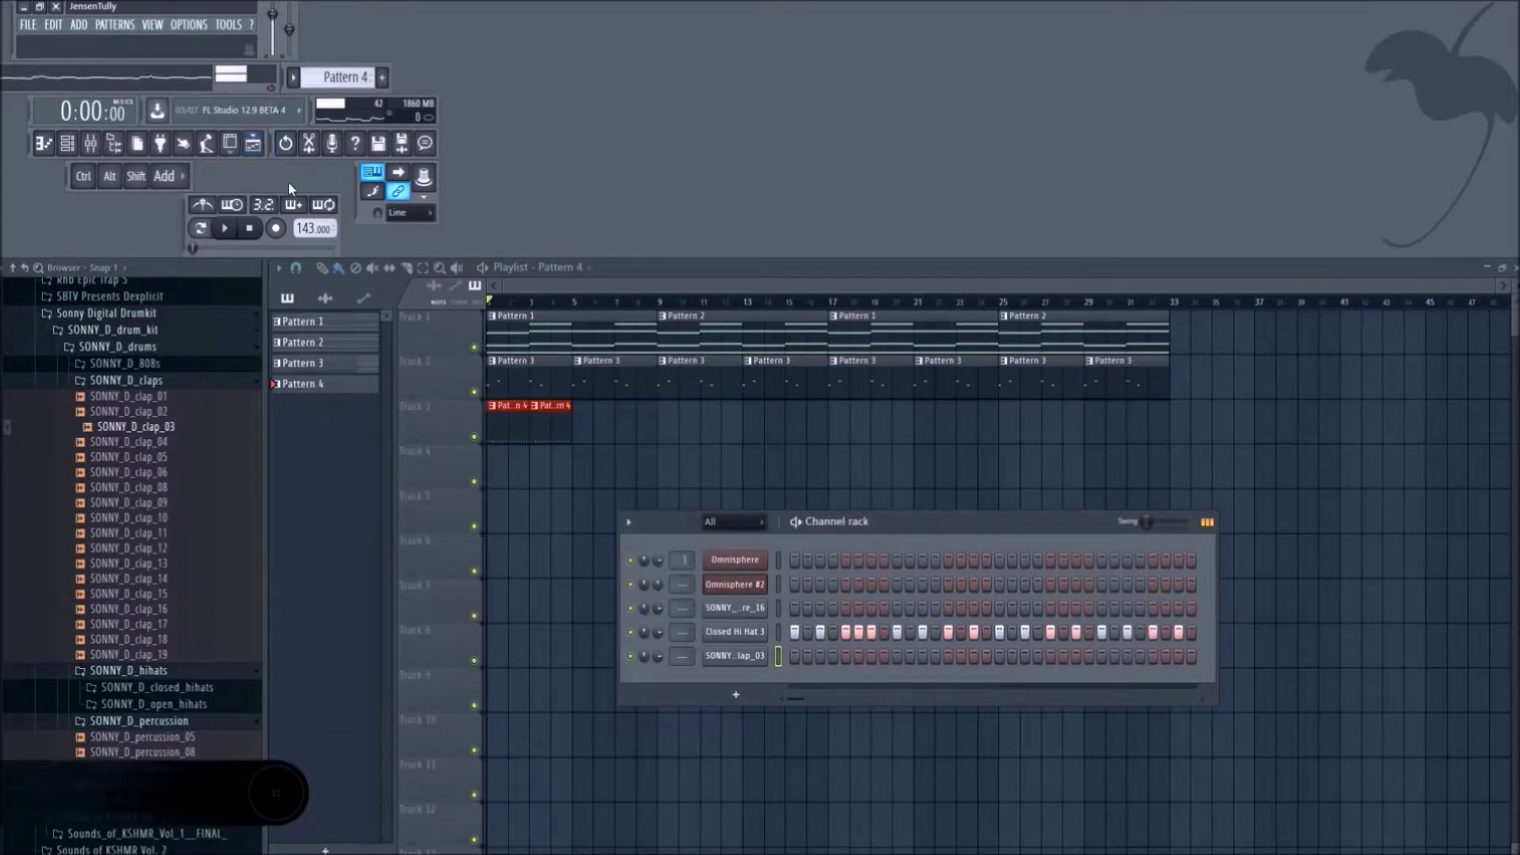
Switch to a new Pattern 5 and place SONNY_D_clap_03 hits on steps 9 and 25.
scroll(347, 76, up, 1)
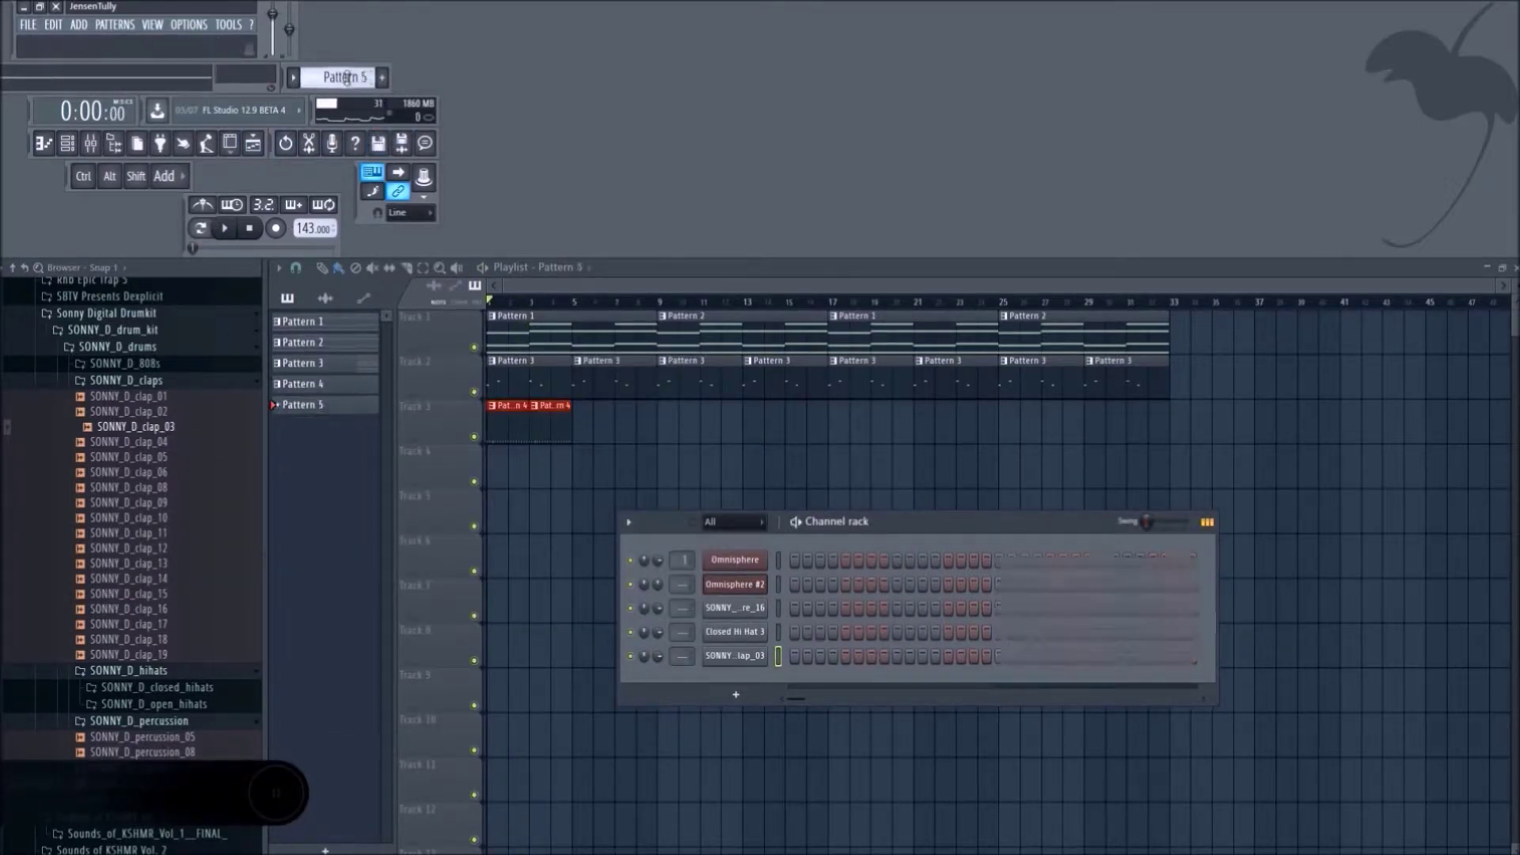
key(space)
click(897, 656)
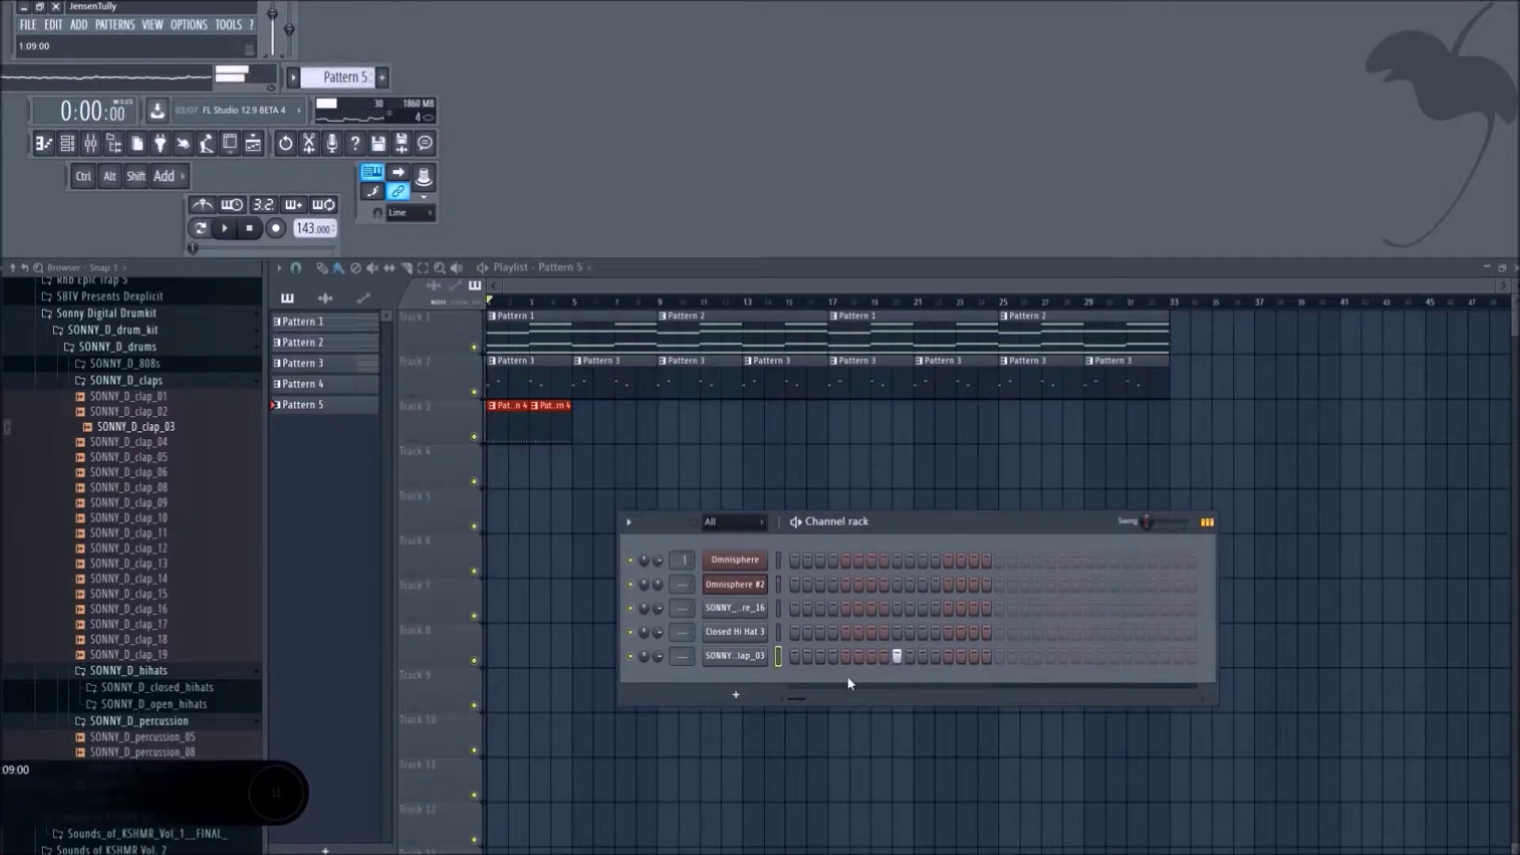
click(1101, 657)
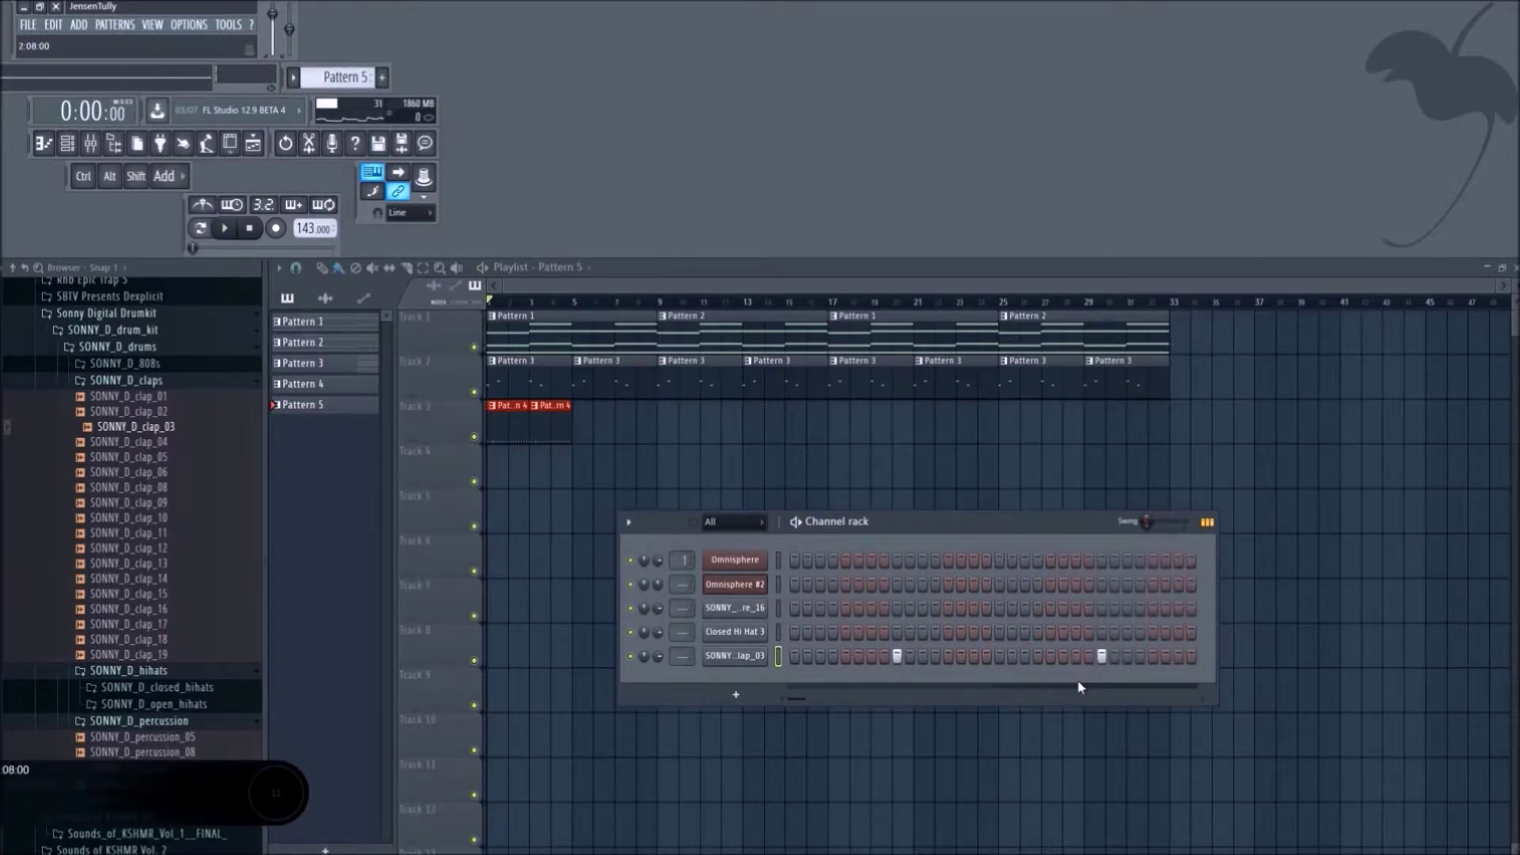
Fill Track 4 with consecutive Pattern 5 clips from bar 1 through bar 32.
click(495, 470)
key(space)
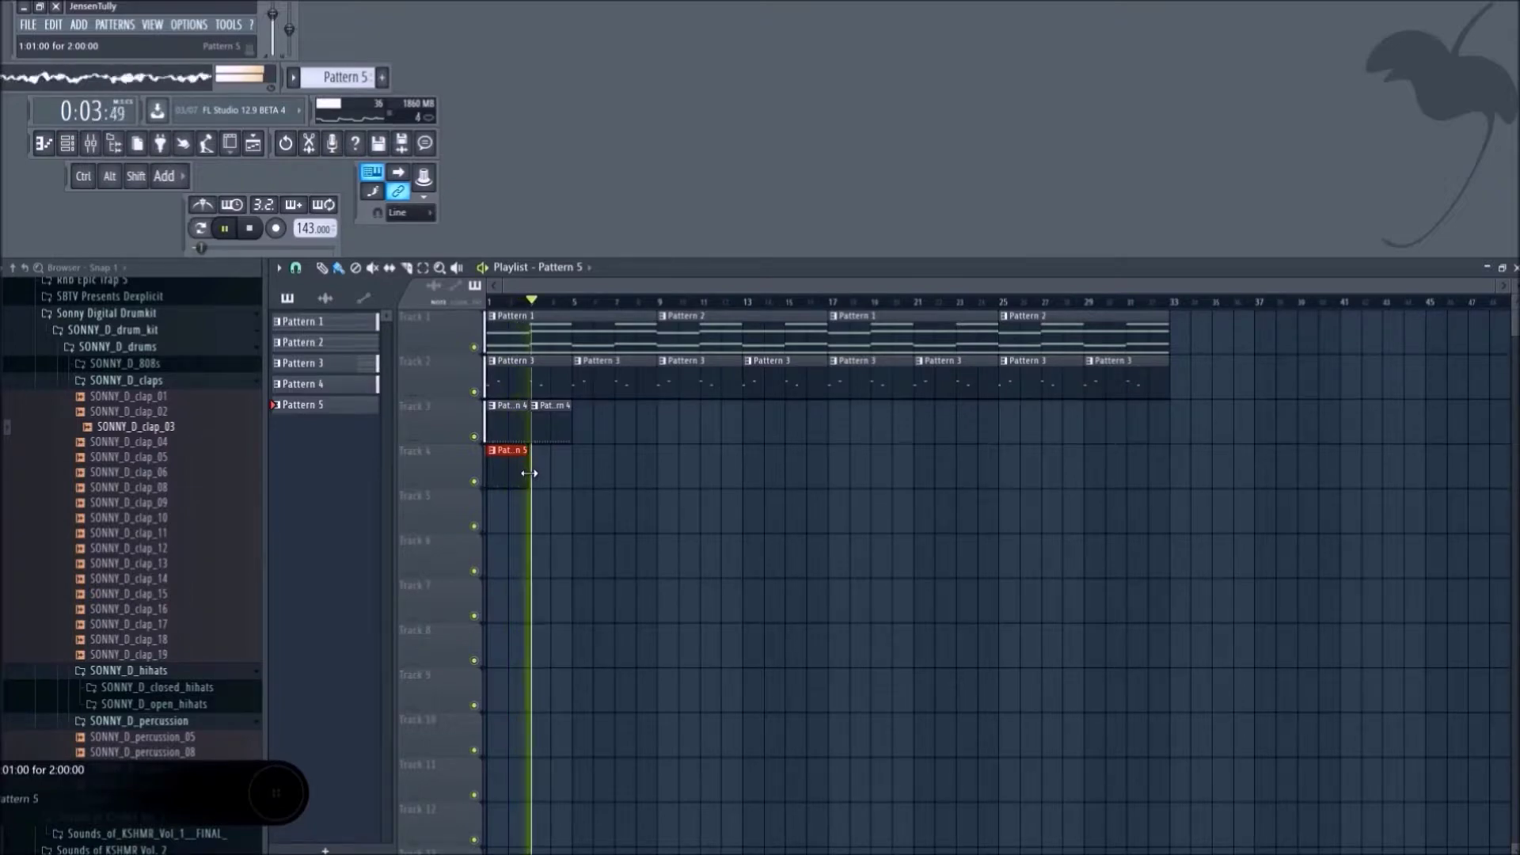
key(space)
drag(533, 475, 1145, 485)
ctrl+shift+click(502, 420)
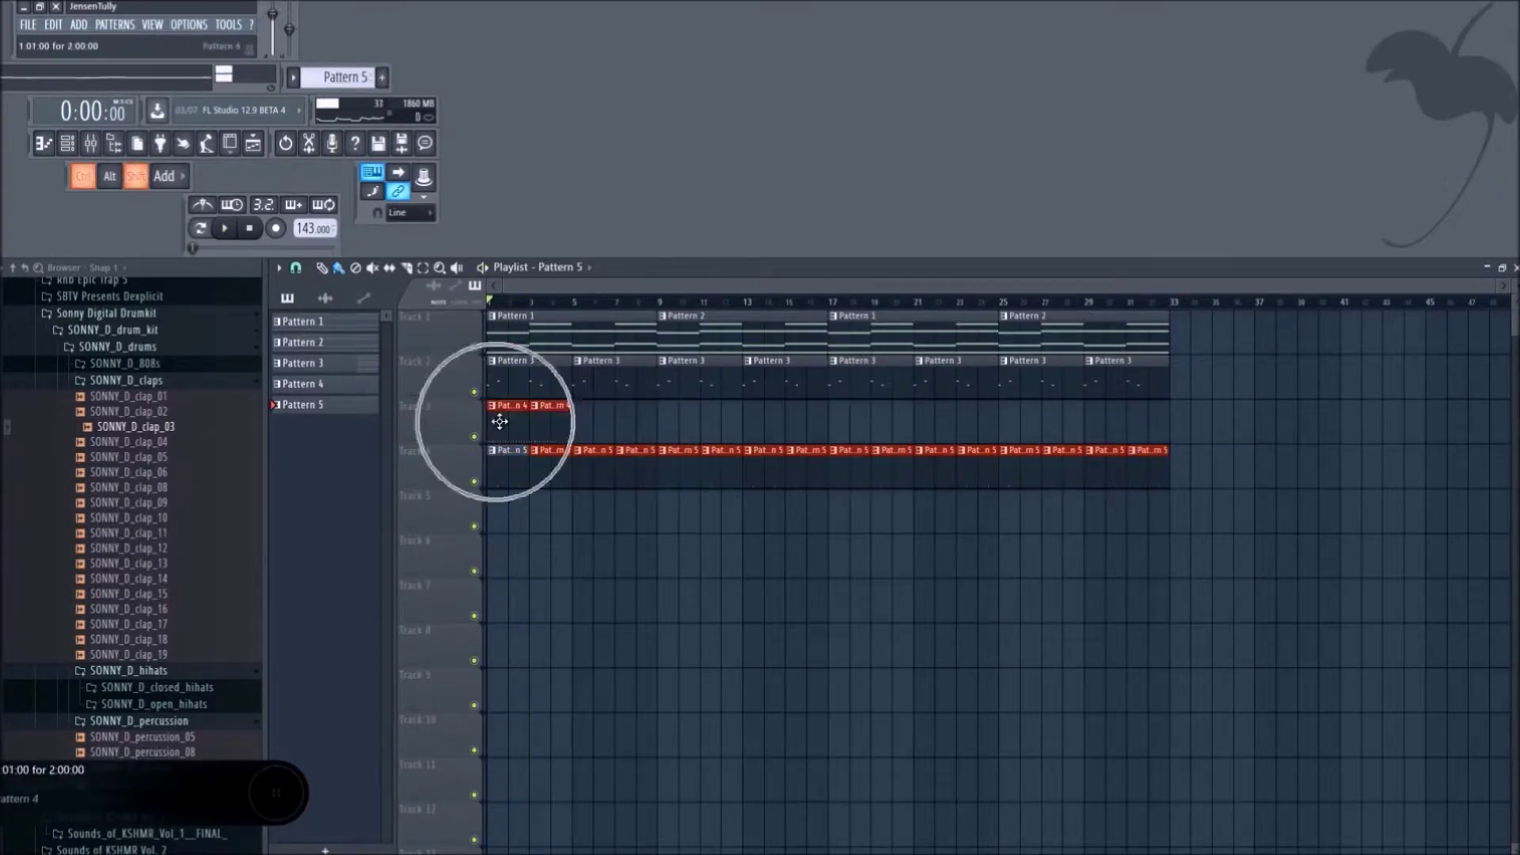
drag(502, 421, 587, 420)
key(ctrl+z)
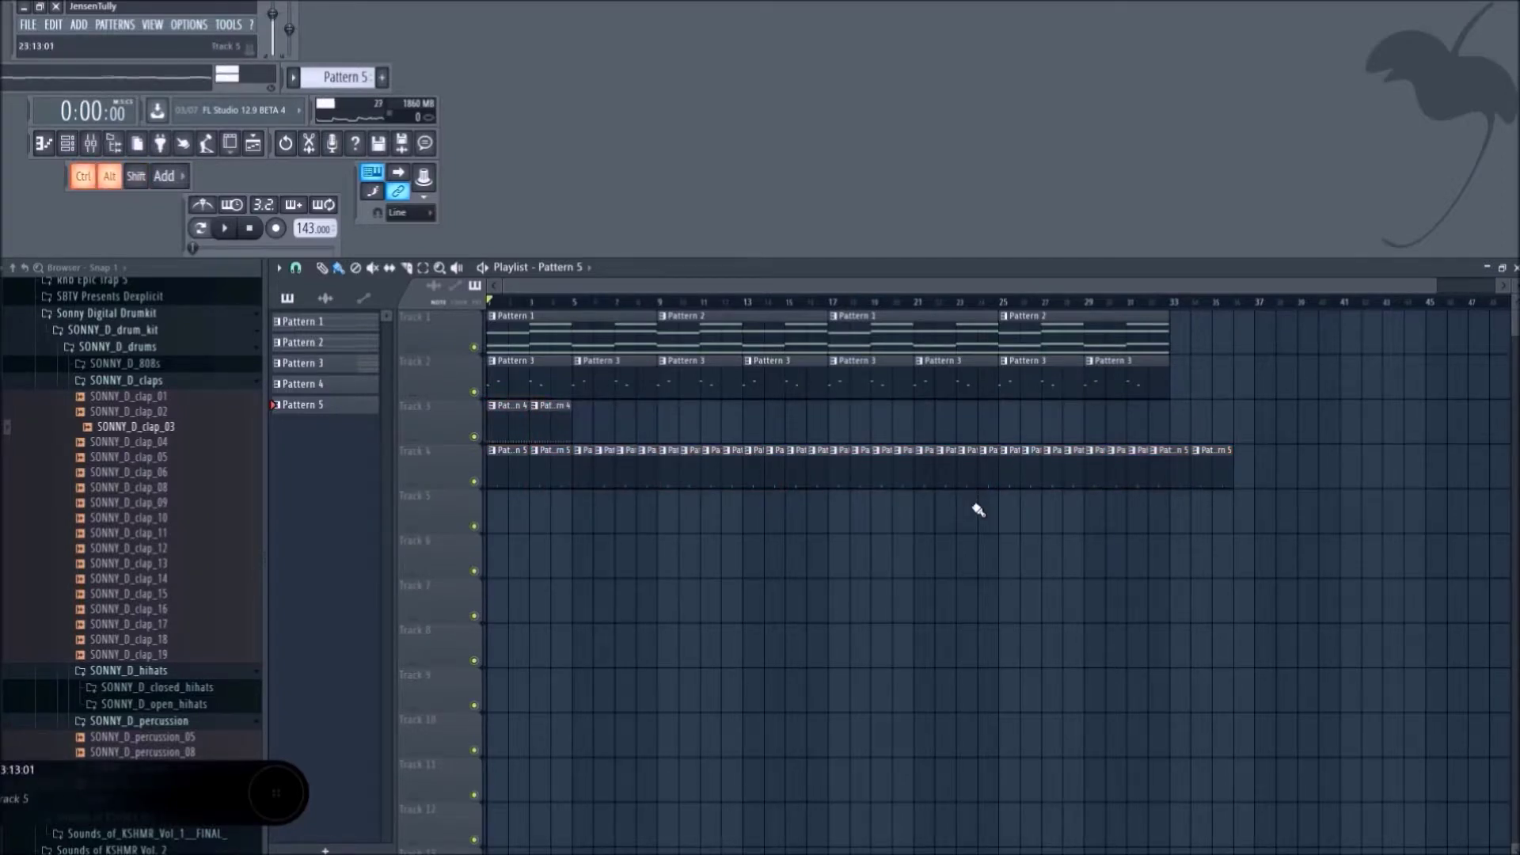
key(ctrl+alt+z)
key(ctrl+alt+z)
key(ctrl+alt+z)
Duplicate the two Pattern 4 clips along Track 3 through bar 32 and play the arrangement.
drag(638, 444, 480, 402)
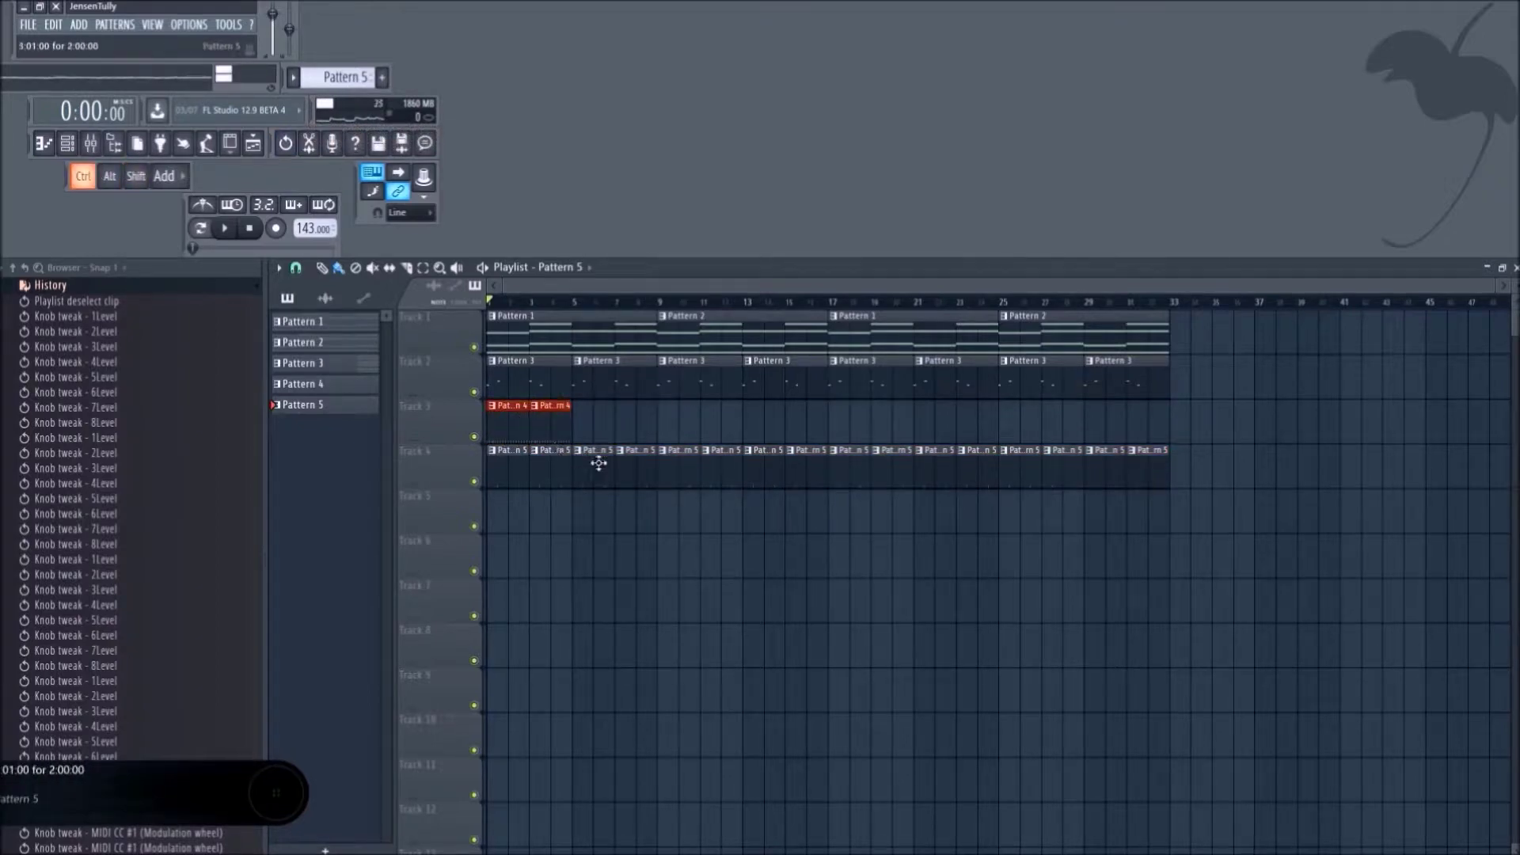
key(ctrl+b)
key(ctrl+b)
key(ctrl+b)
key(ctrl+b)
key(ctrl+b)
key(ctrl+b)
key(ctrl+b)
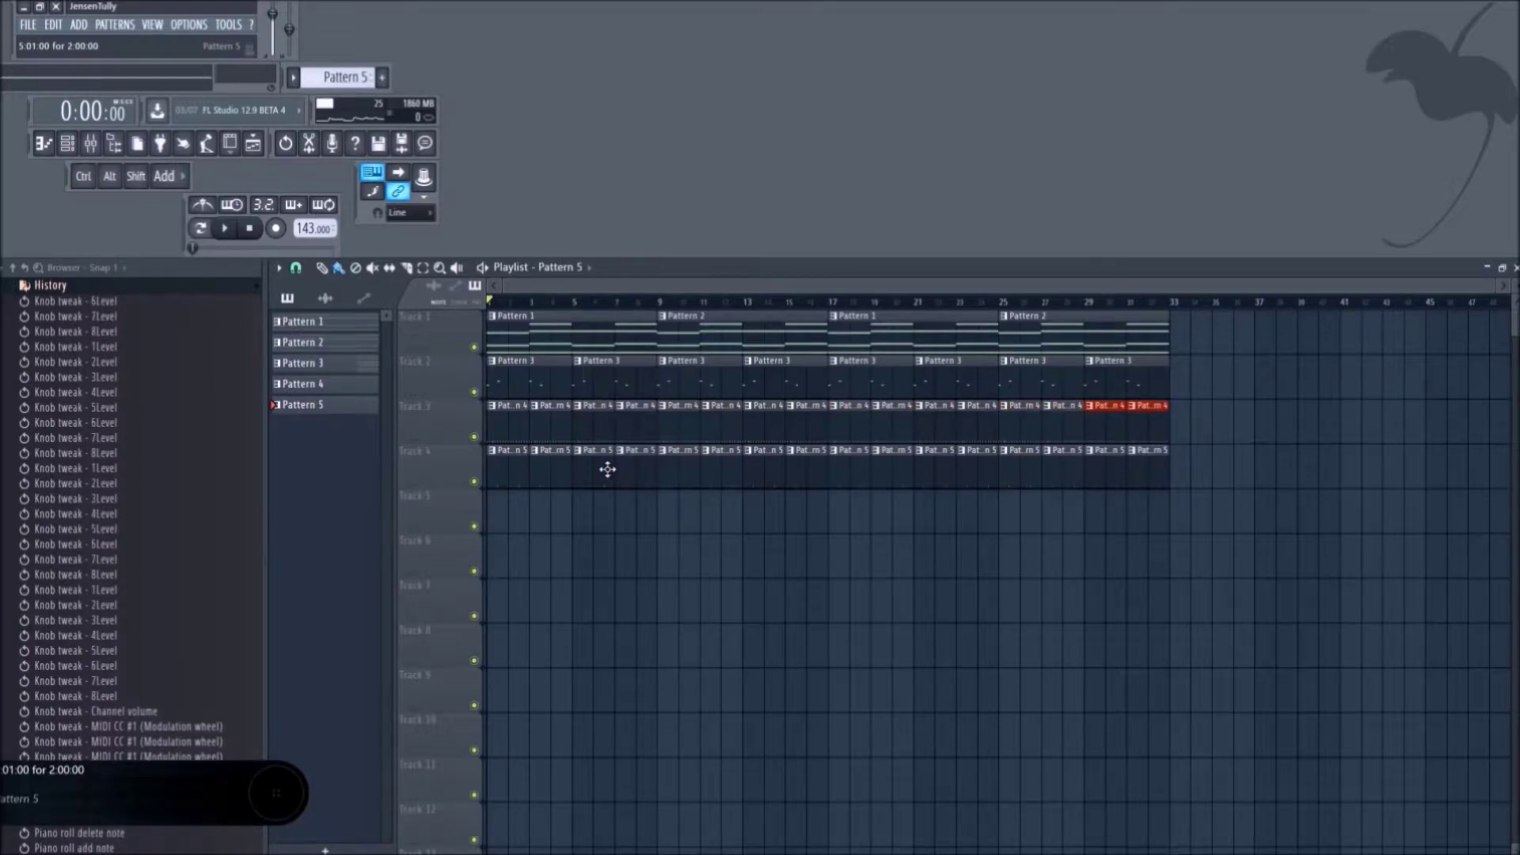
key(space)
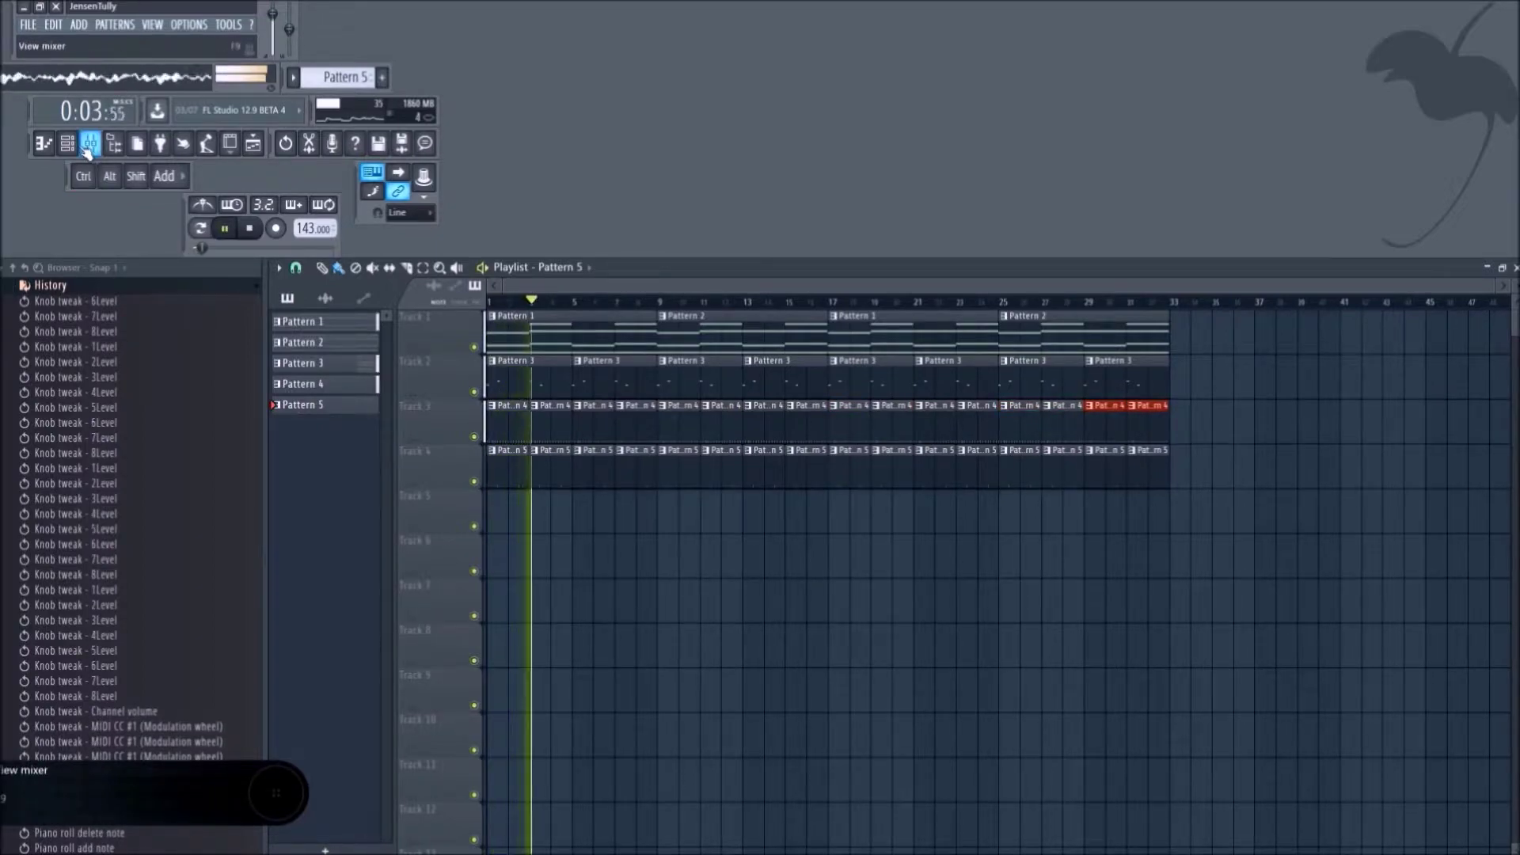
key(space)
Collapse the History list and audition House Kick 02 from the ProducerSpot-House-Drums Kicks folder.
click(50, 285)
scroll(111, 416, down, 10)
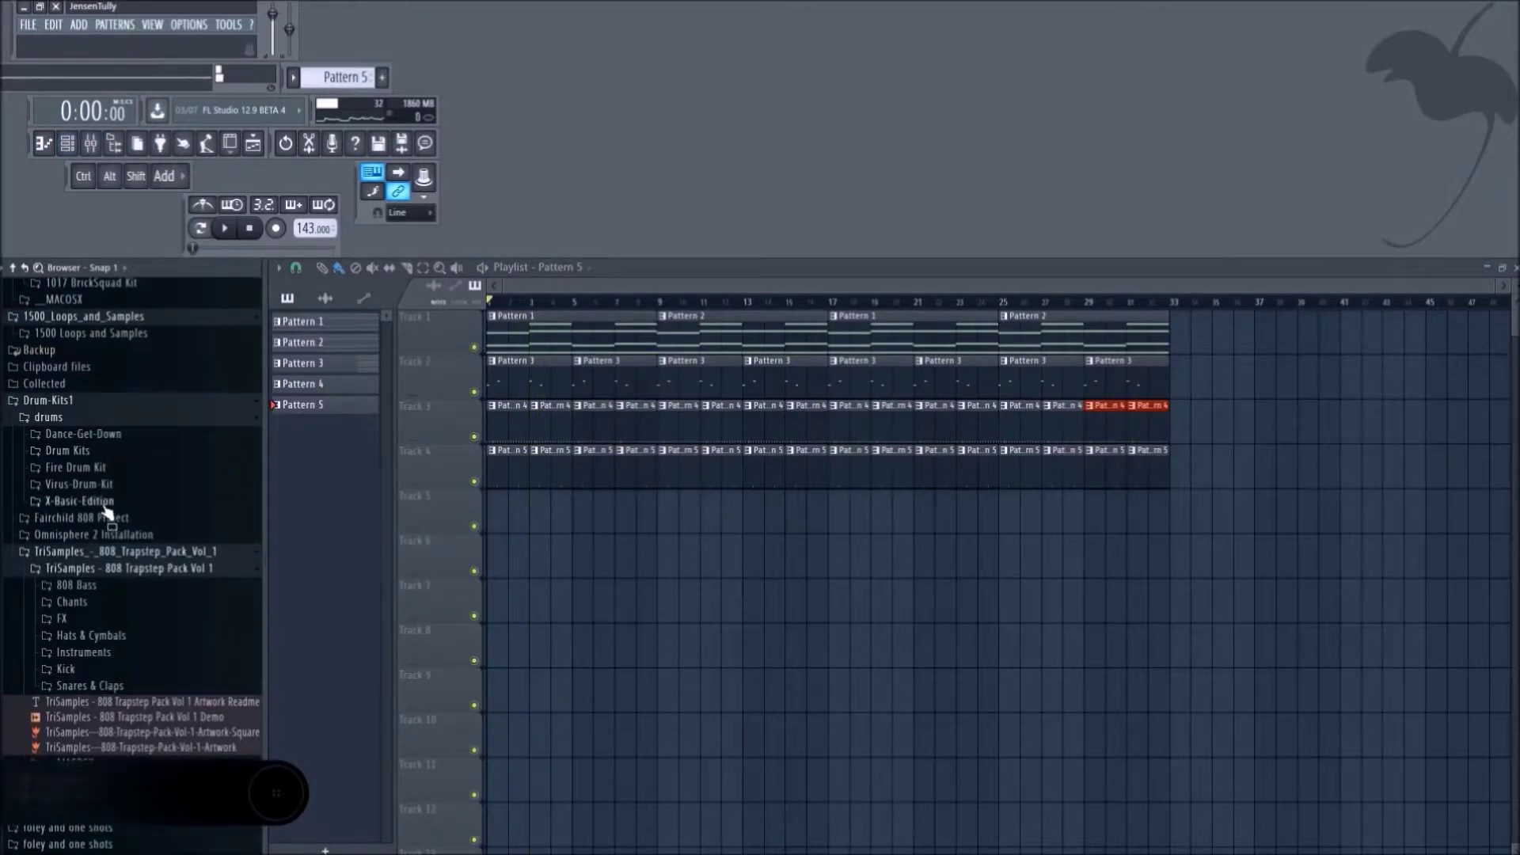
scroll(101, 485, down, 10)
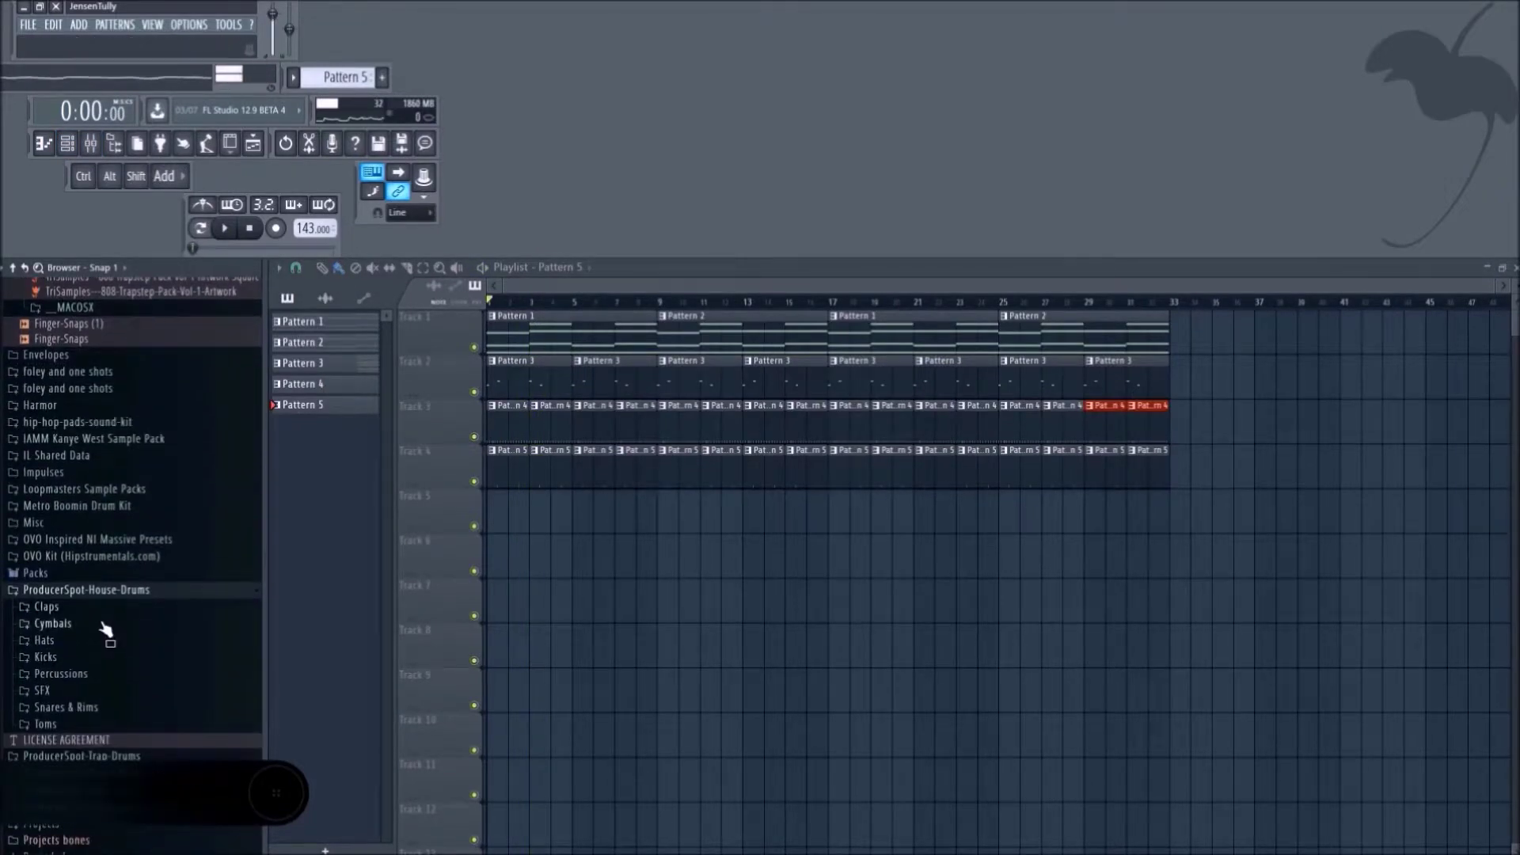
click(45, 657)
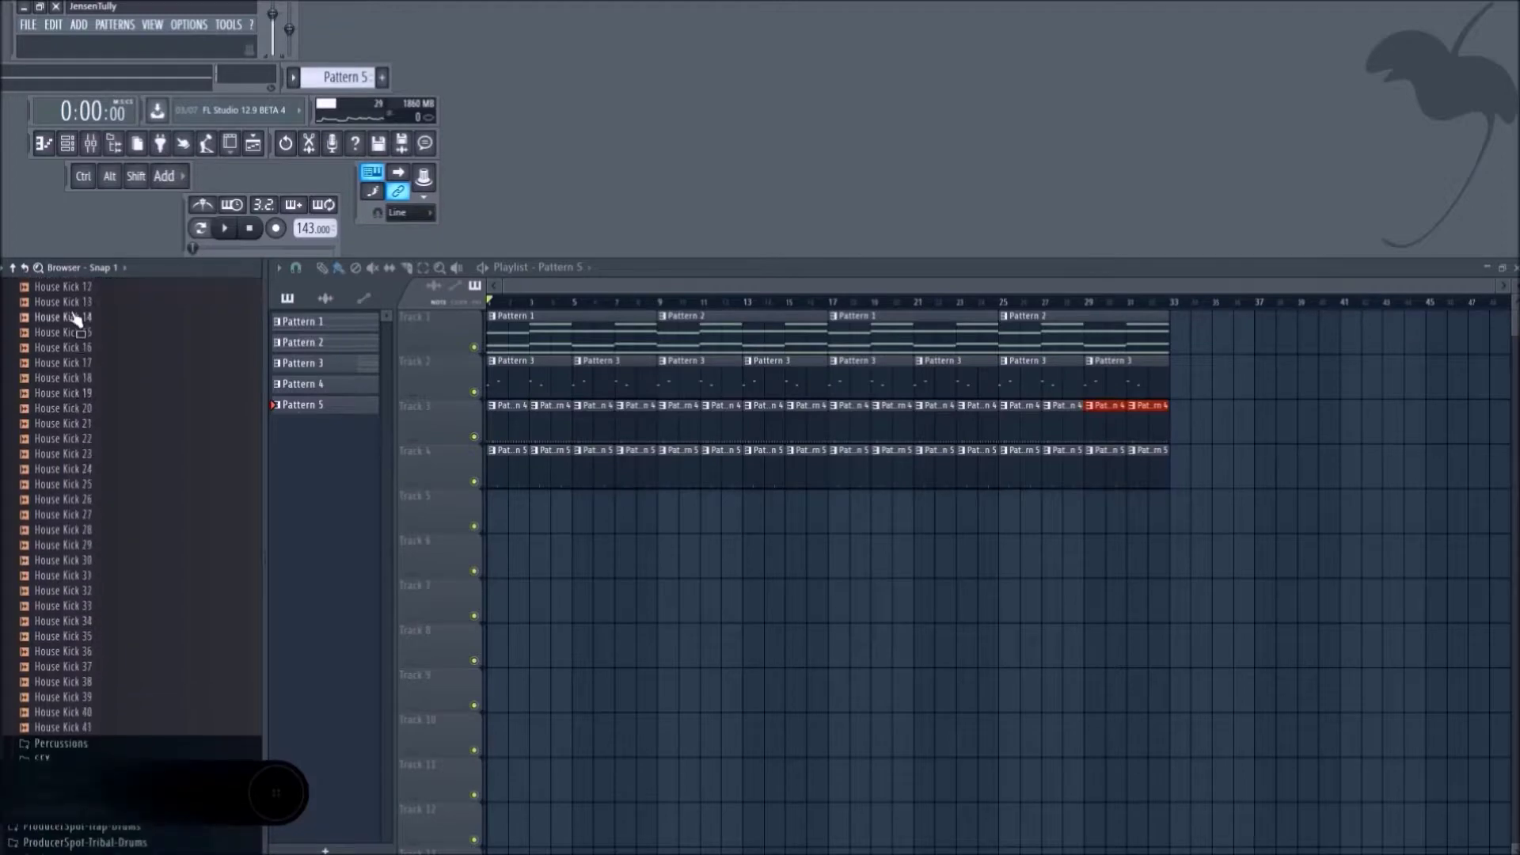
click(83, 405)
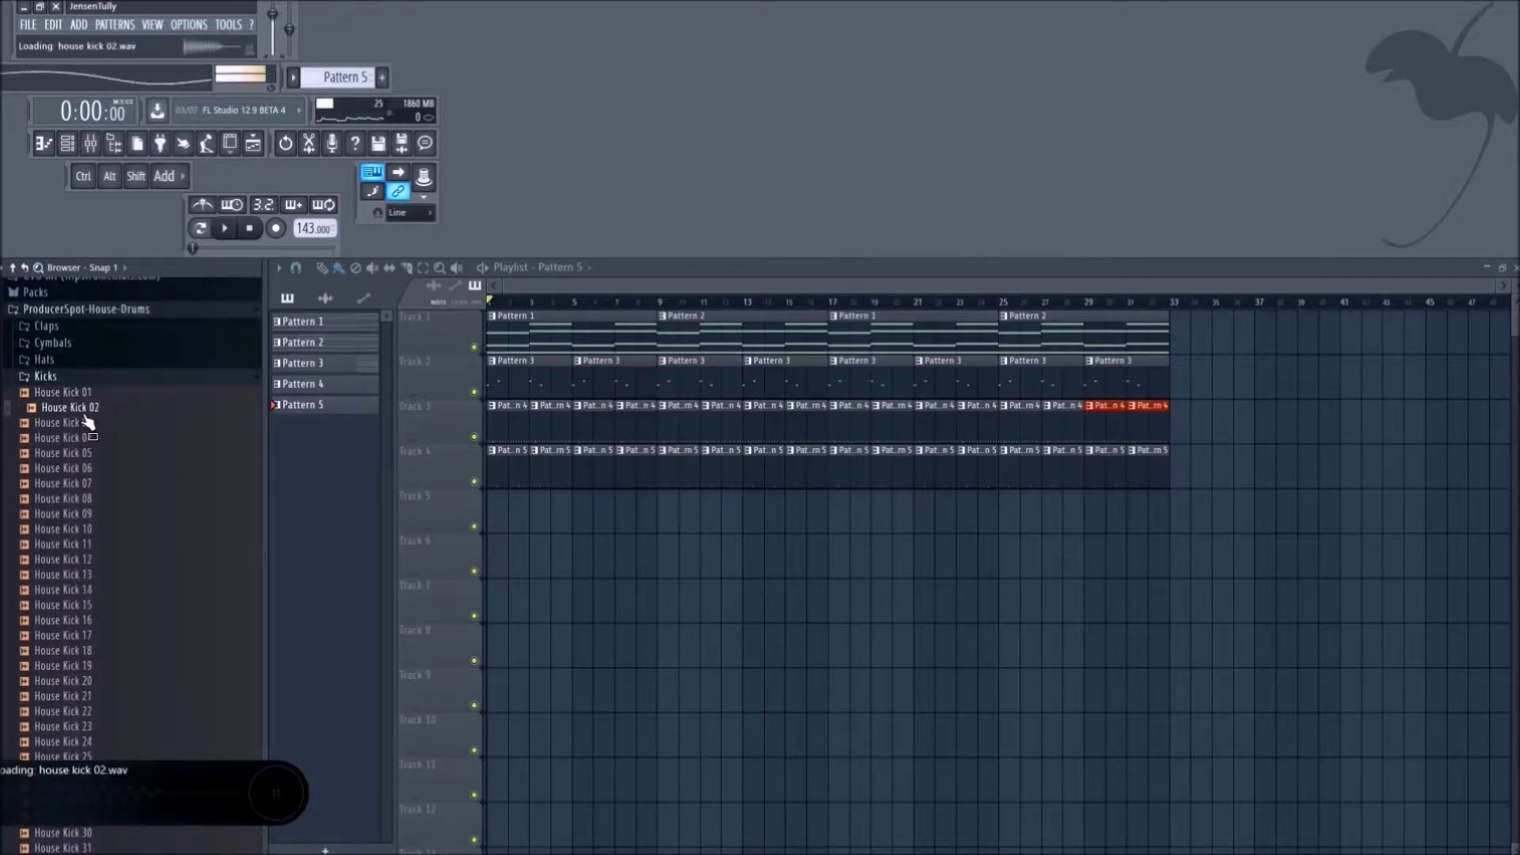
click(95, 361)
scroll(91, 412, up, 10)
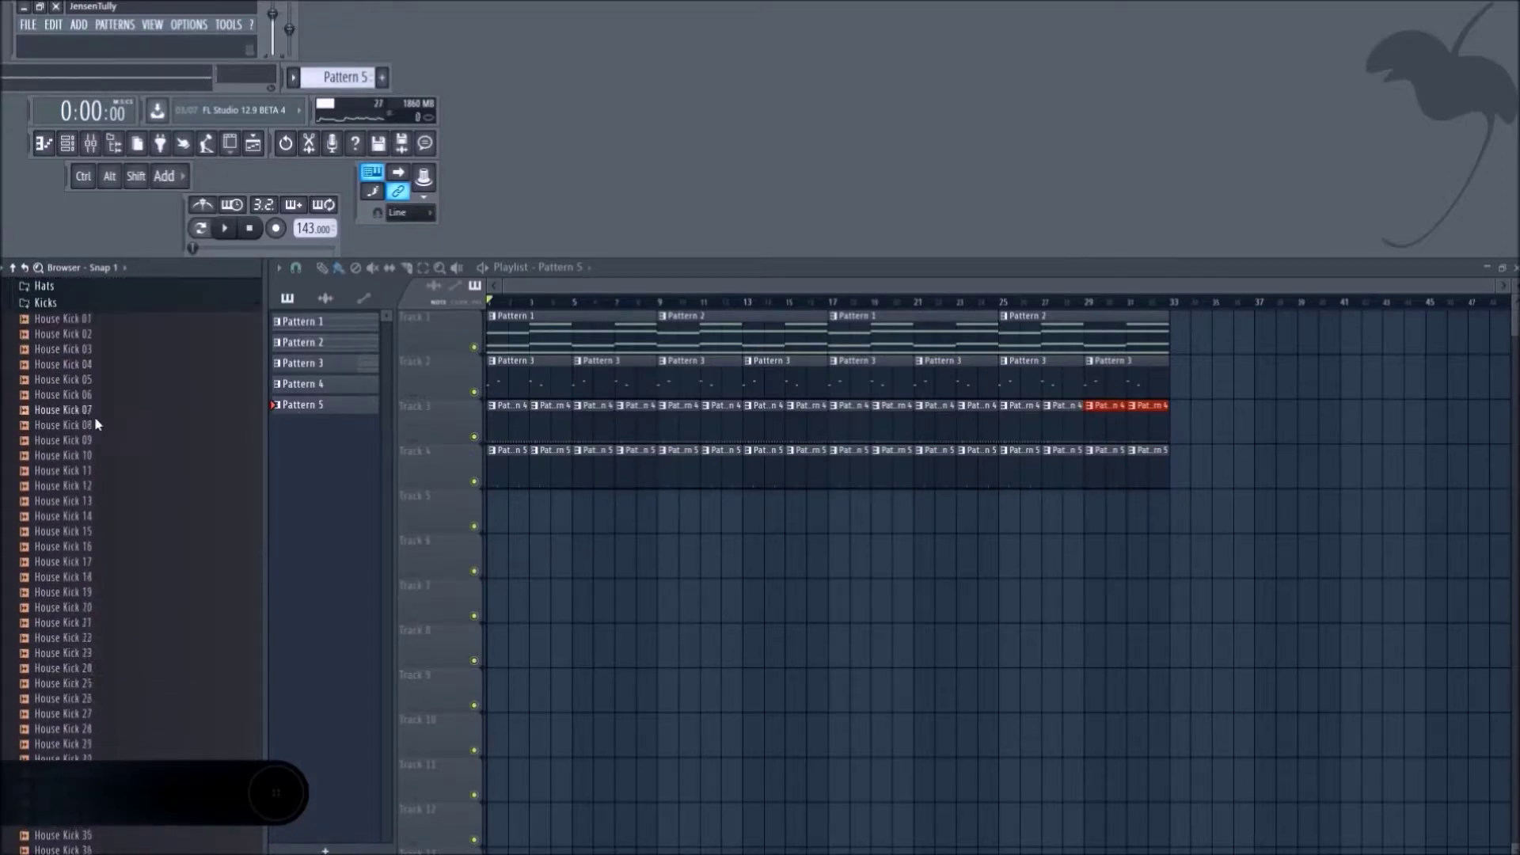
Expand the Kicks folder of the Ultimate Boom Bap Drumkit and look through its samples.
scroll(115, 498, down, 15)
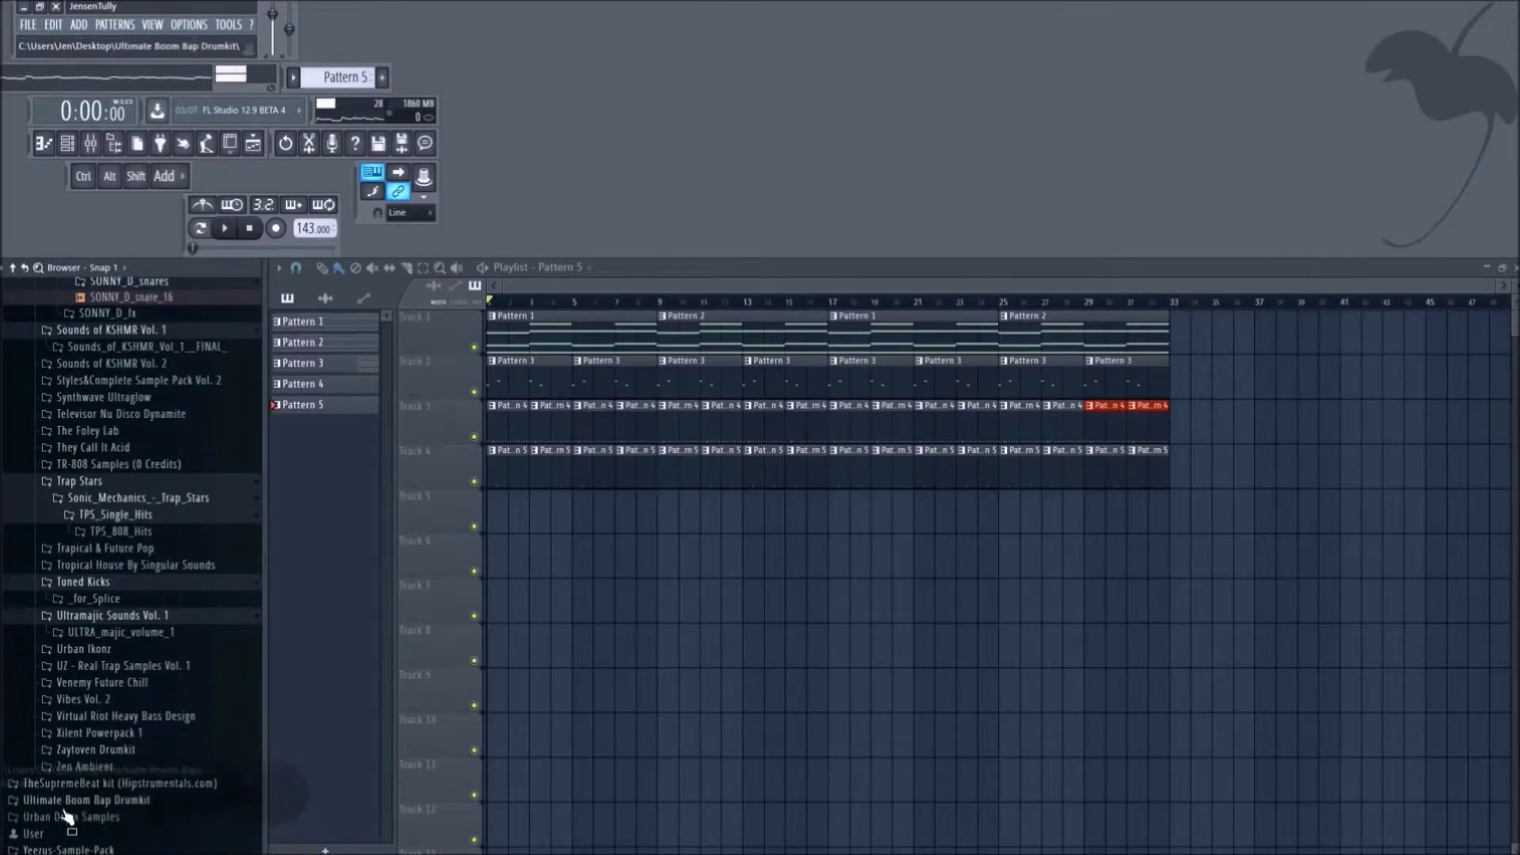
click(93, 802)
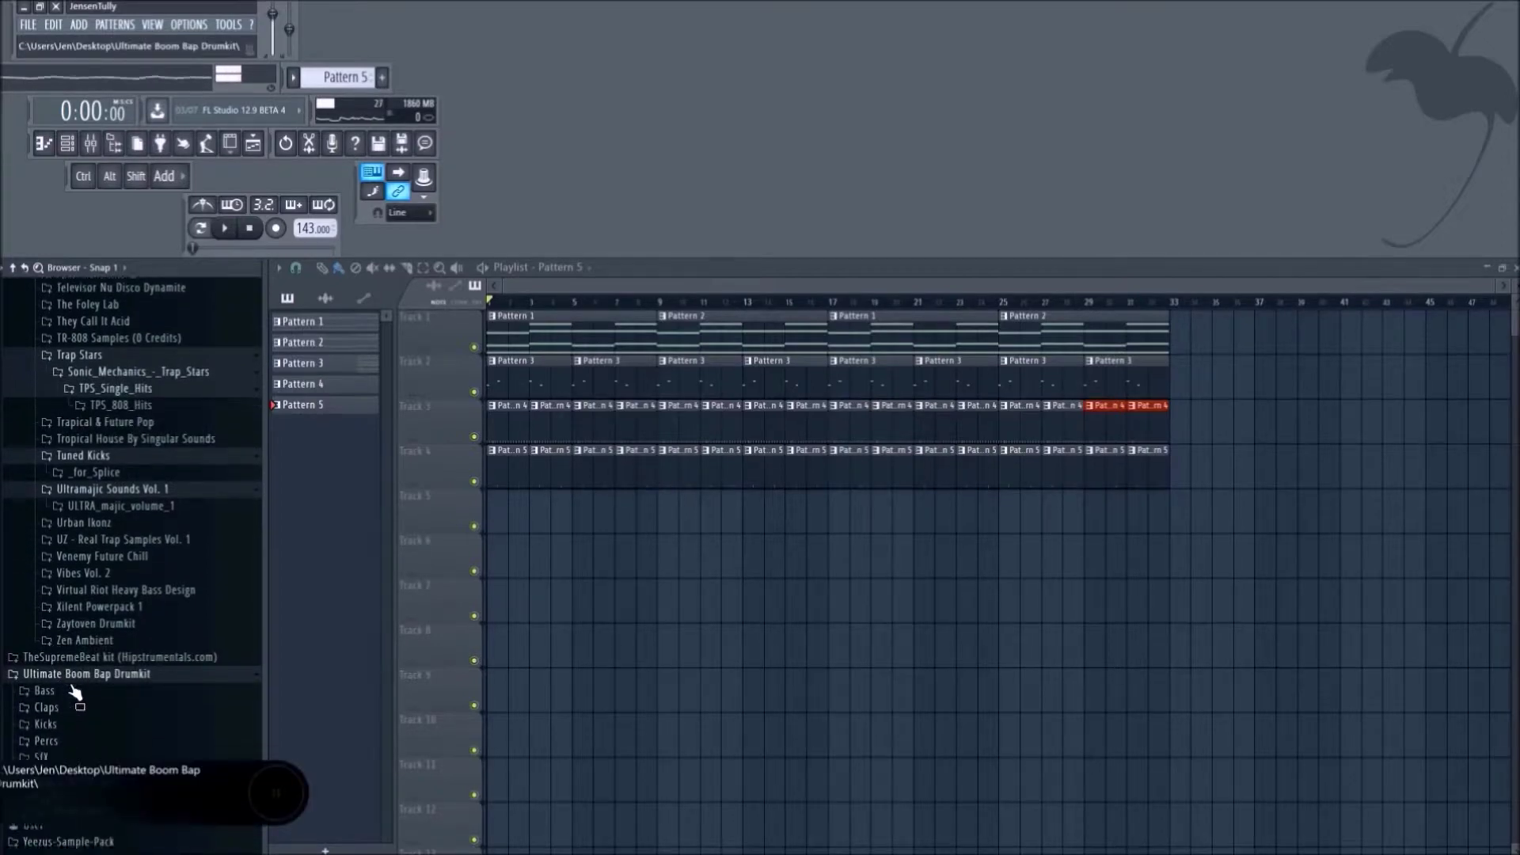
click(139, 684)
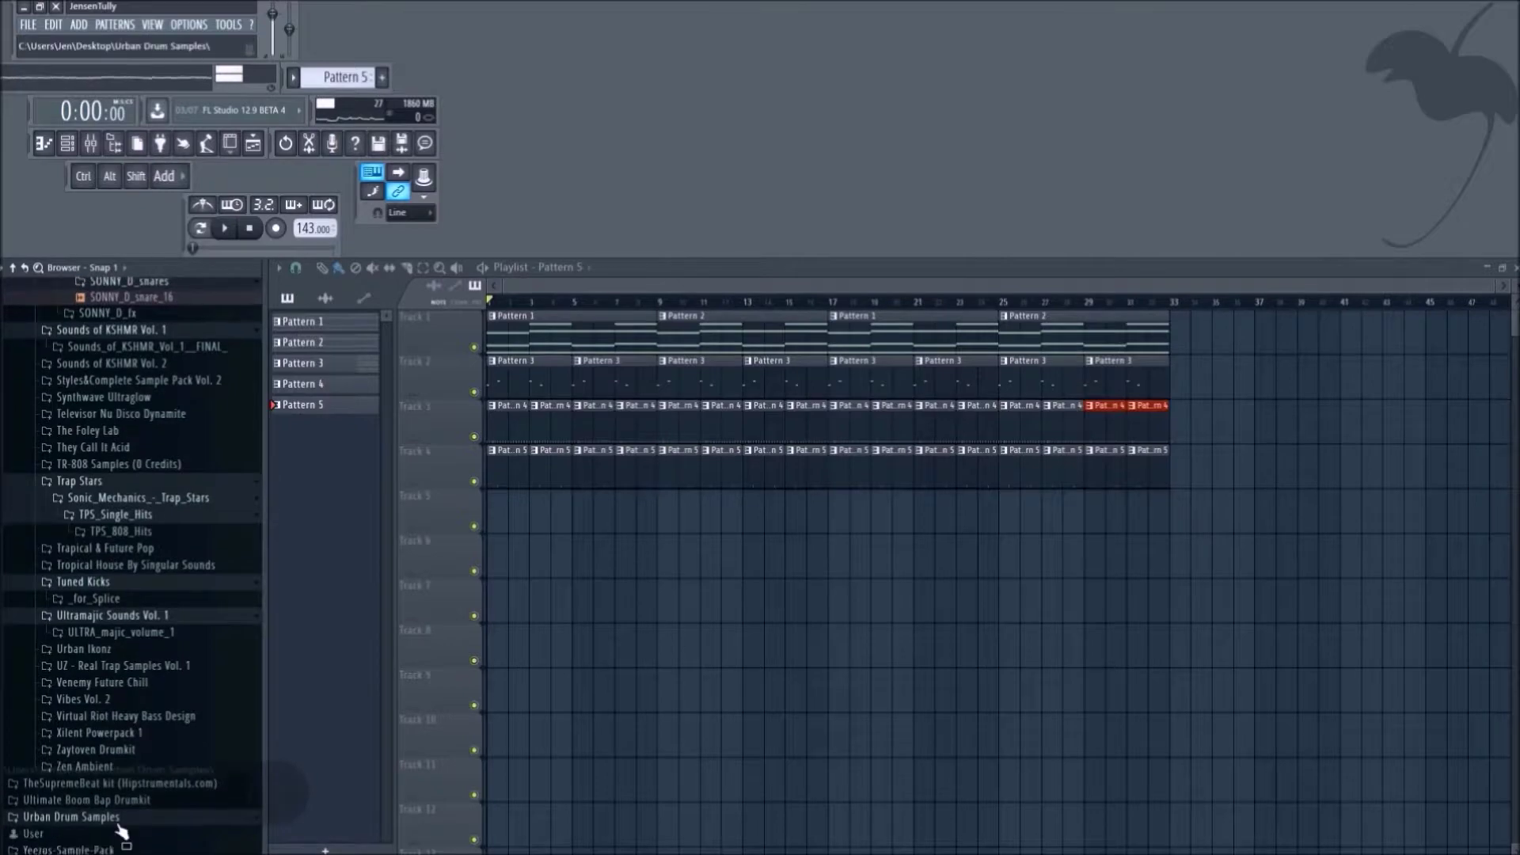
click(77, 801)
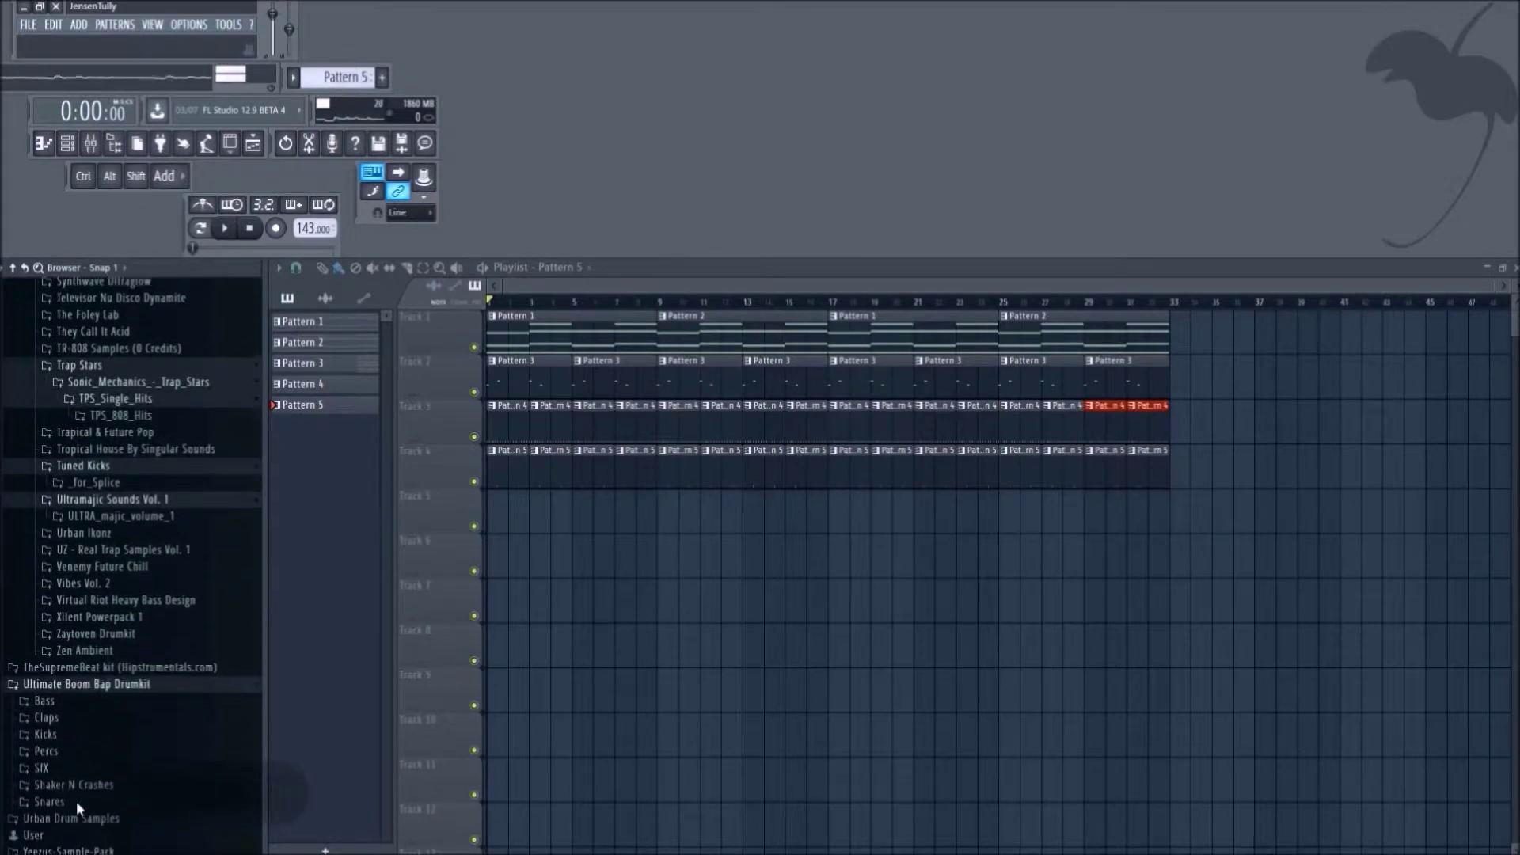
click(59, 736)
scroll(75, 717, down, 10)
scroll(79, 715, up, 10)
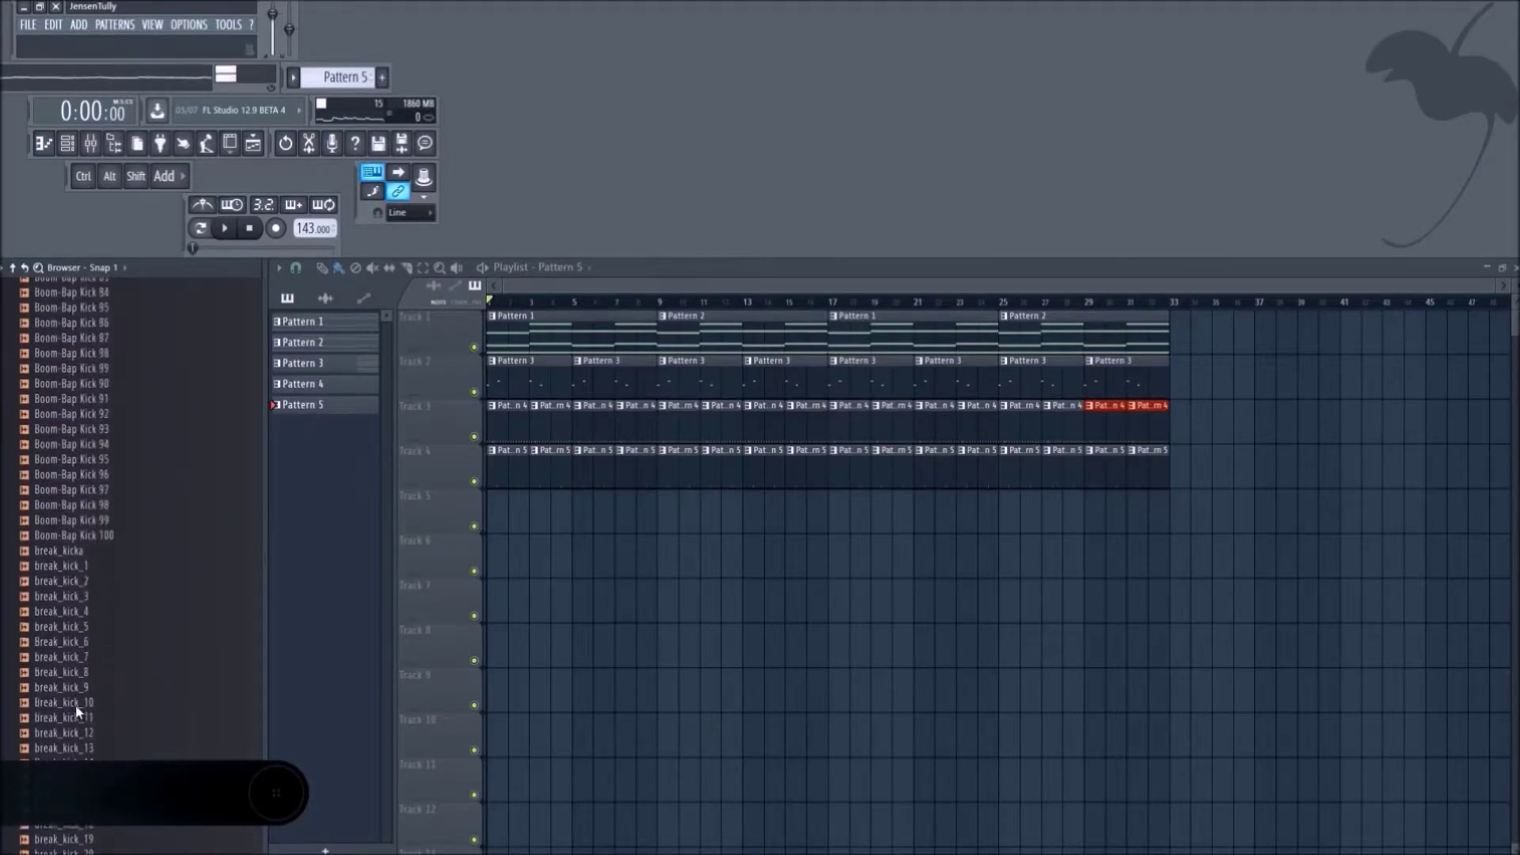
Audition 07_Kick_02_SP and 07_Kick_03_SP against the playing arrangement.
click(77, 492)
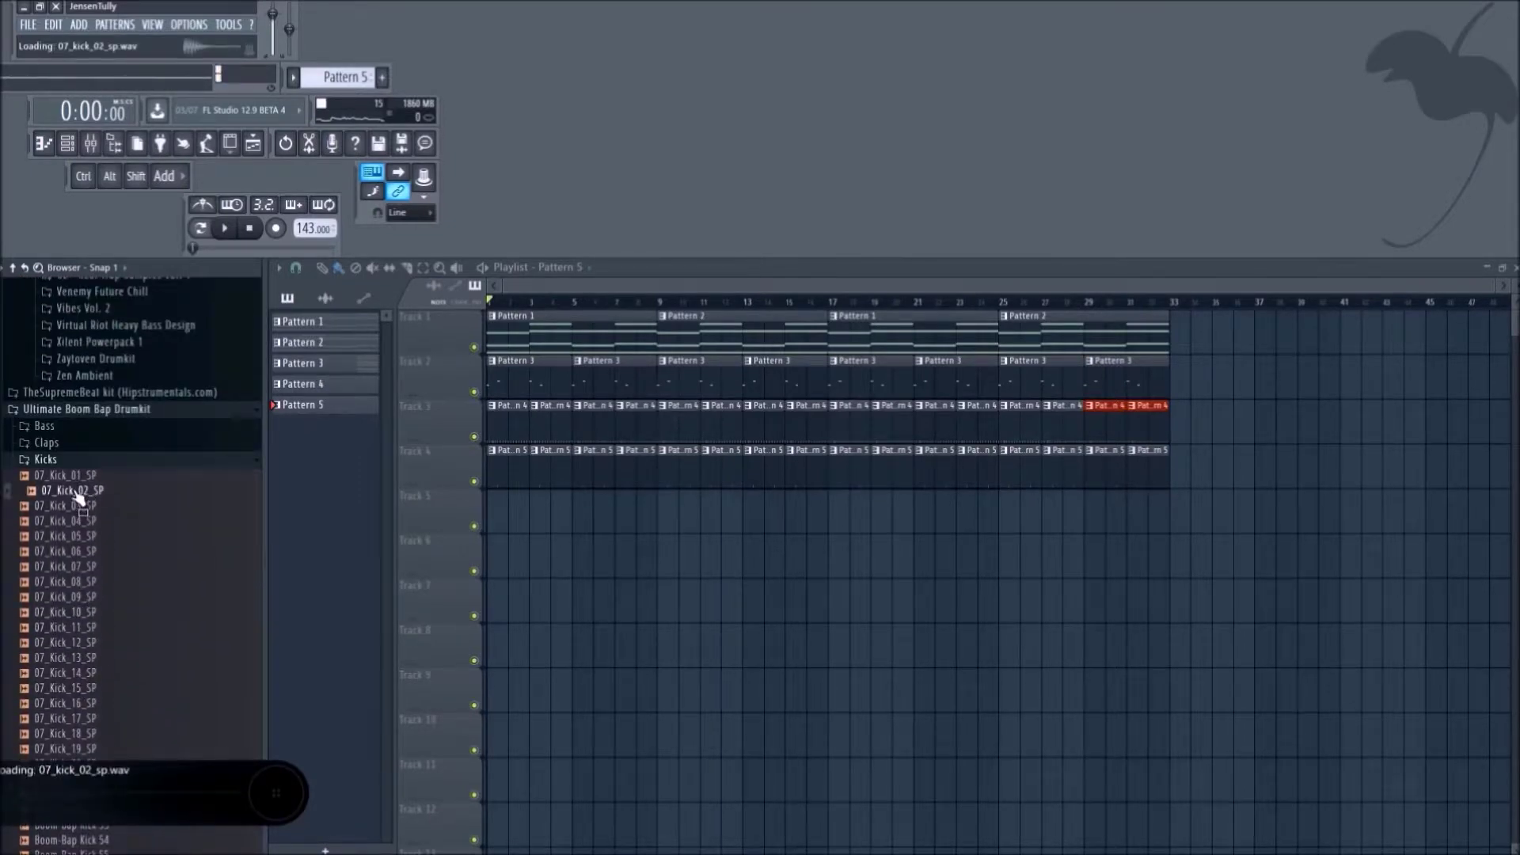
key(space)
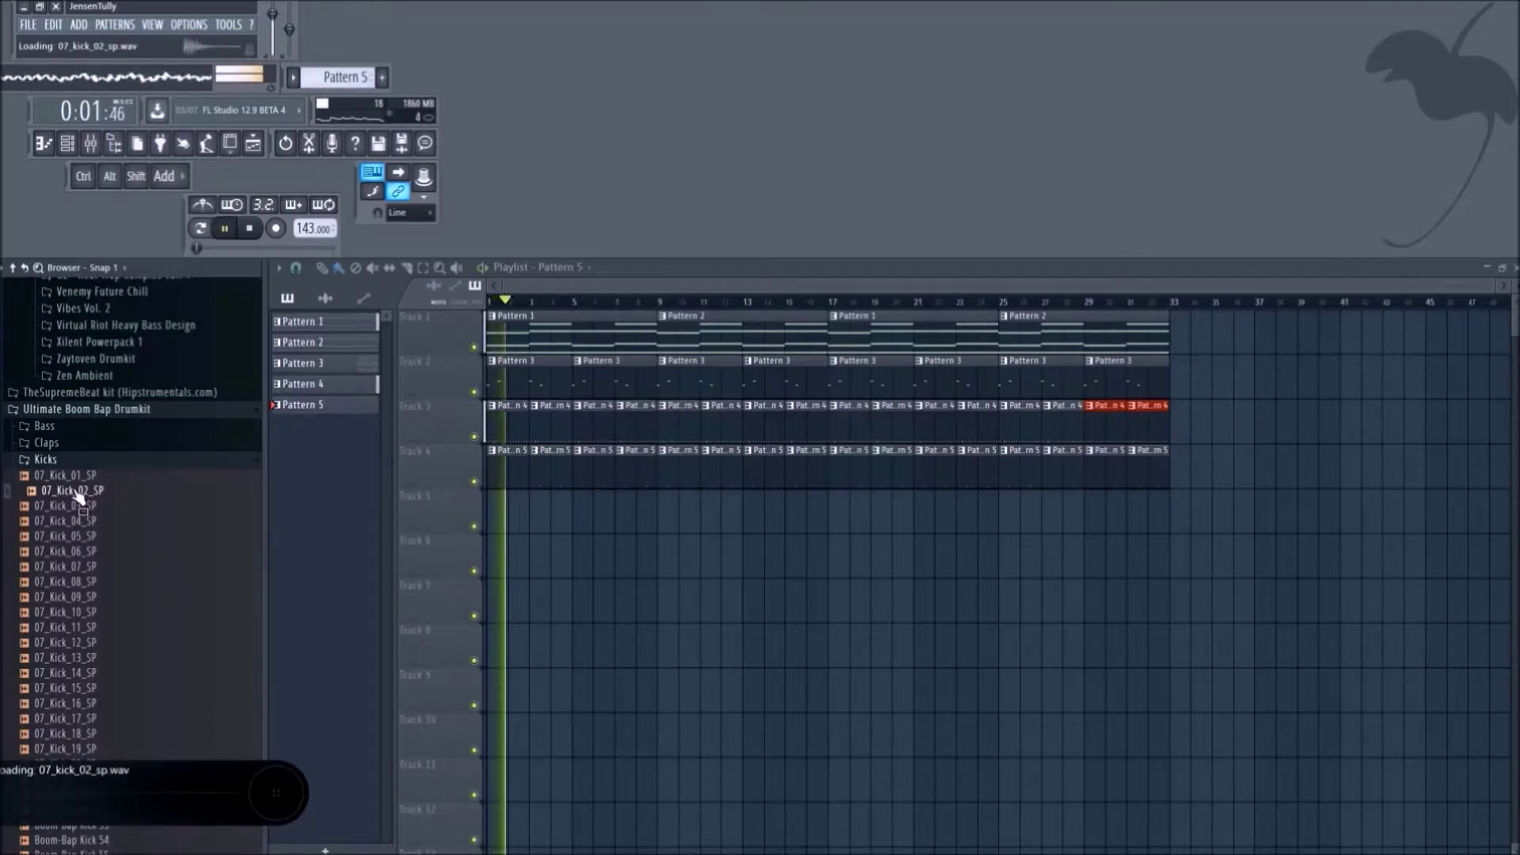
click(74, 501)
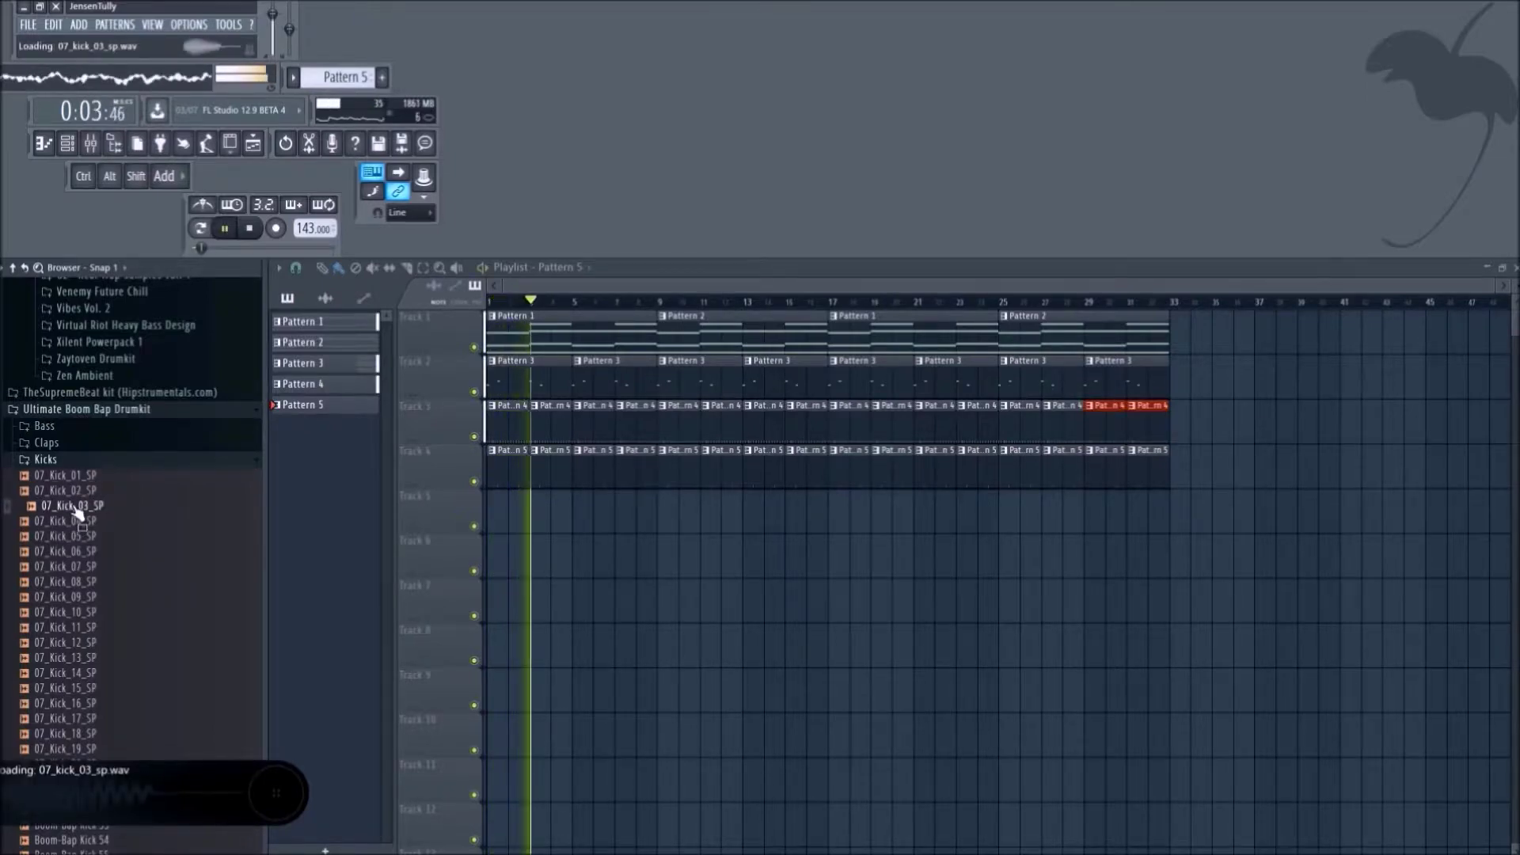
click(73, 493)
key(space)
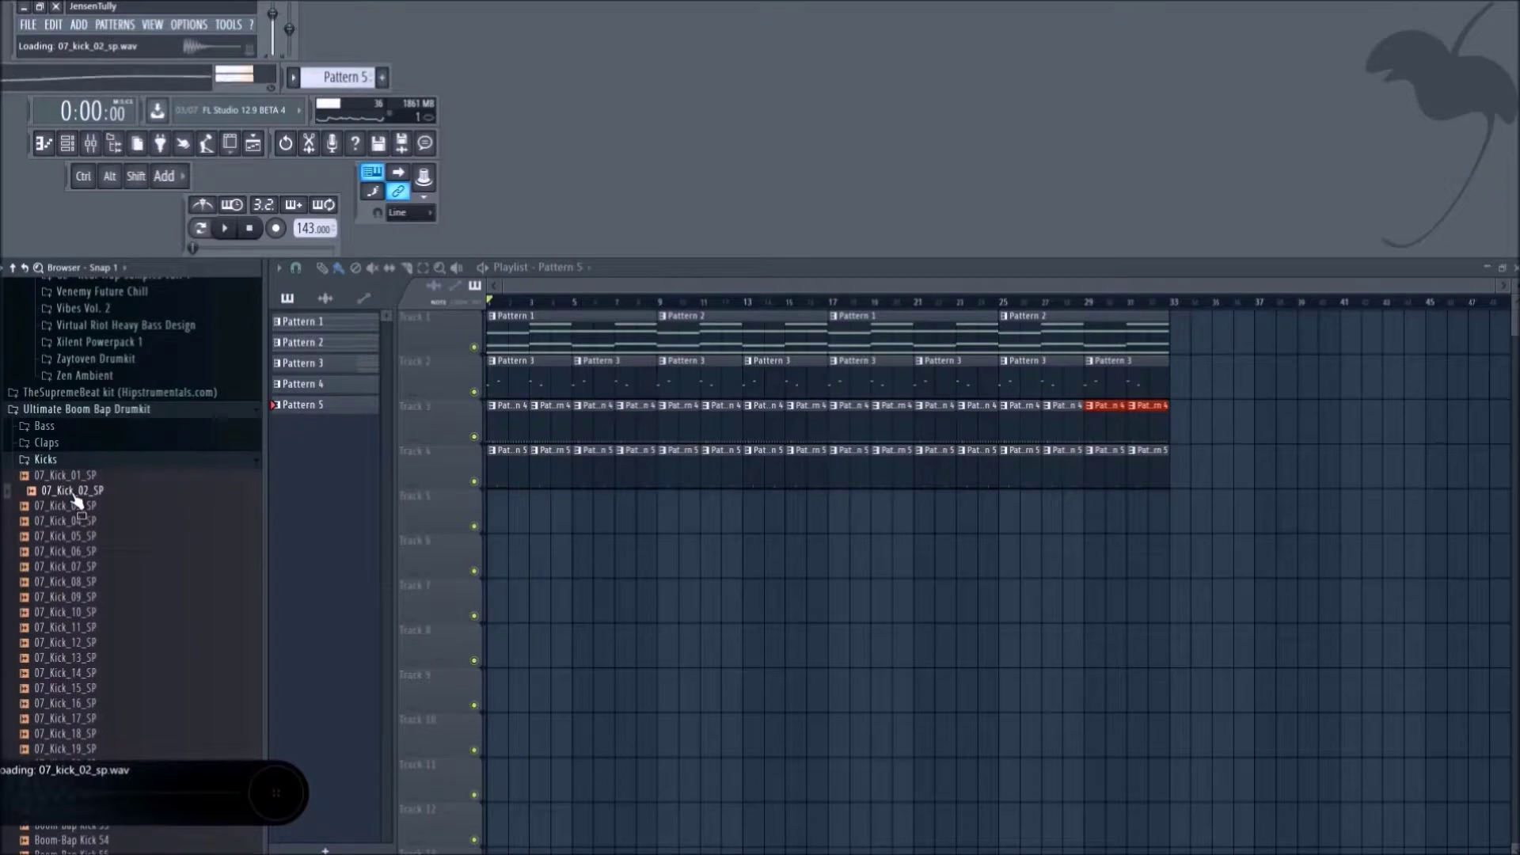
key(space)
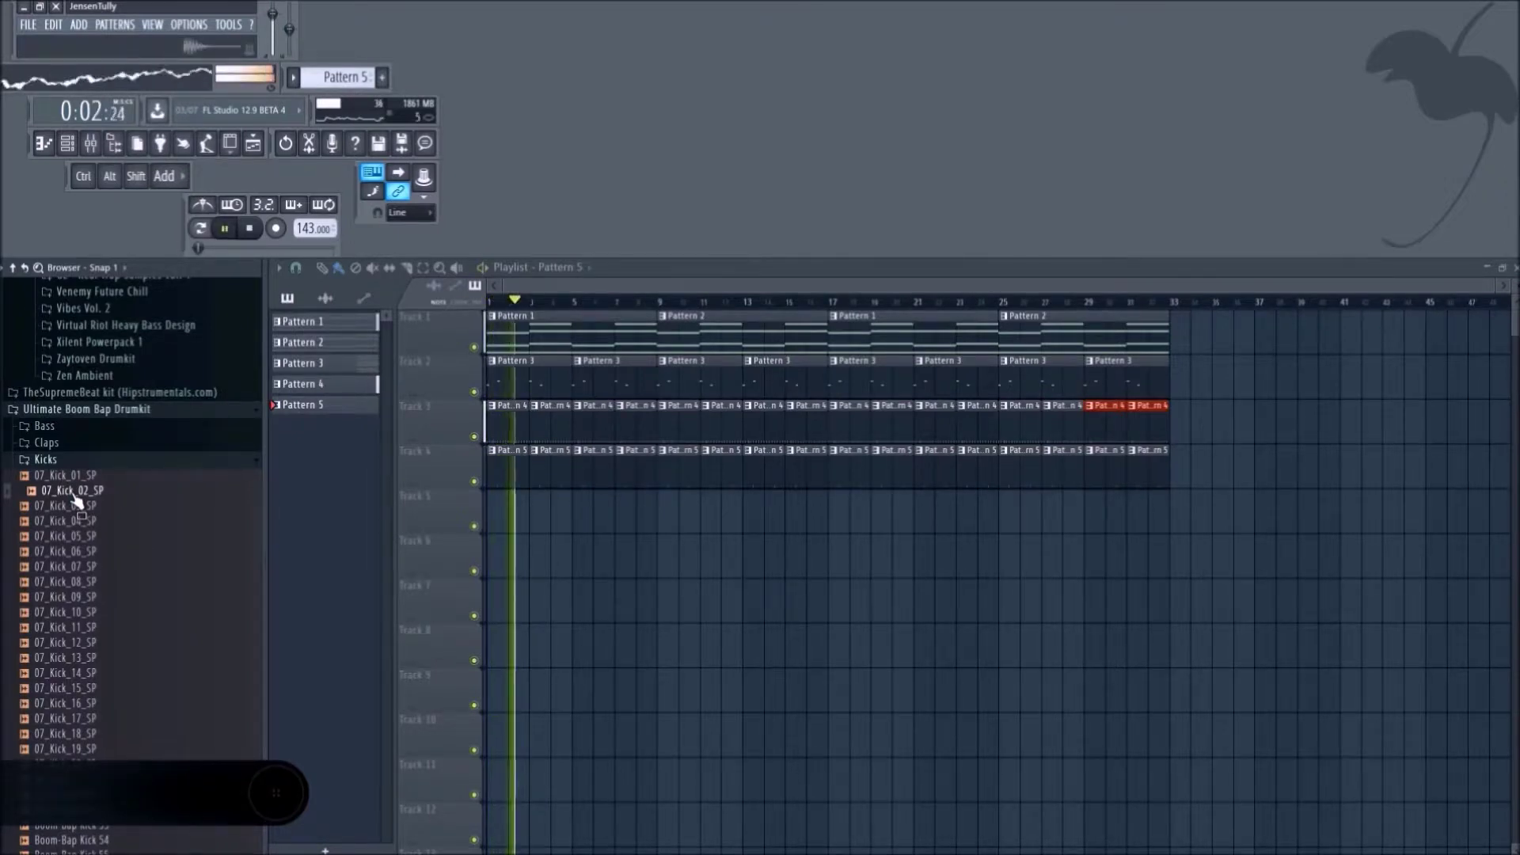
key(space)
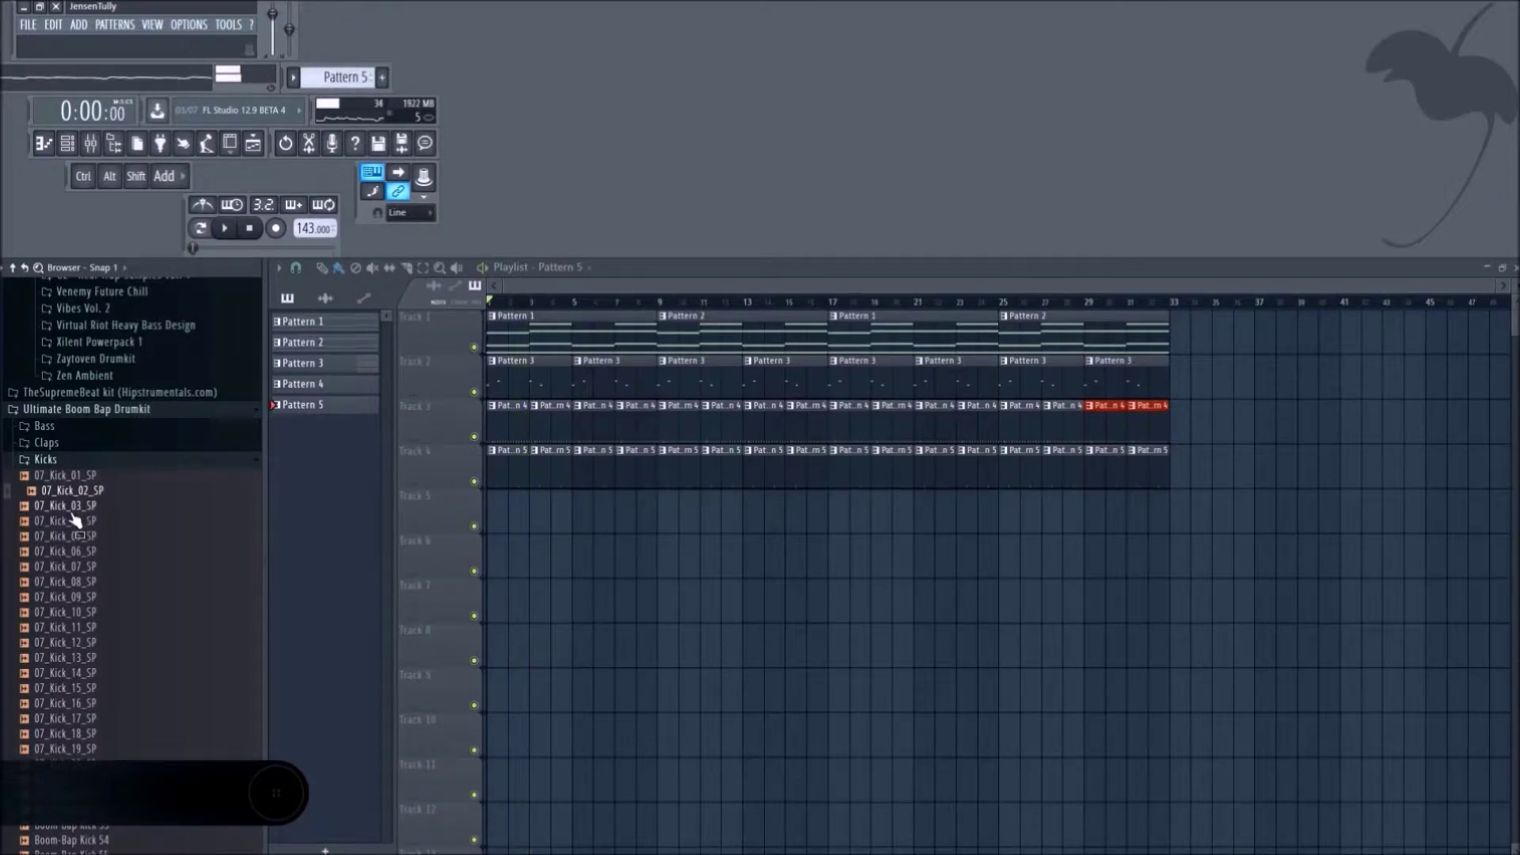
Audition 07_Kick_05_SP, 07_Kick_14_SP and 07_Kick_01_SP for comparison, running the arrangement meanwhile.
scroll(83, 459, down, 3)
key(space)
click(90, 460)
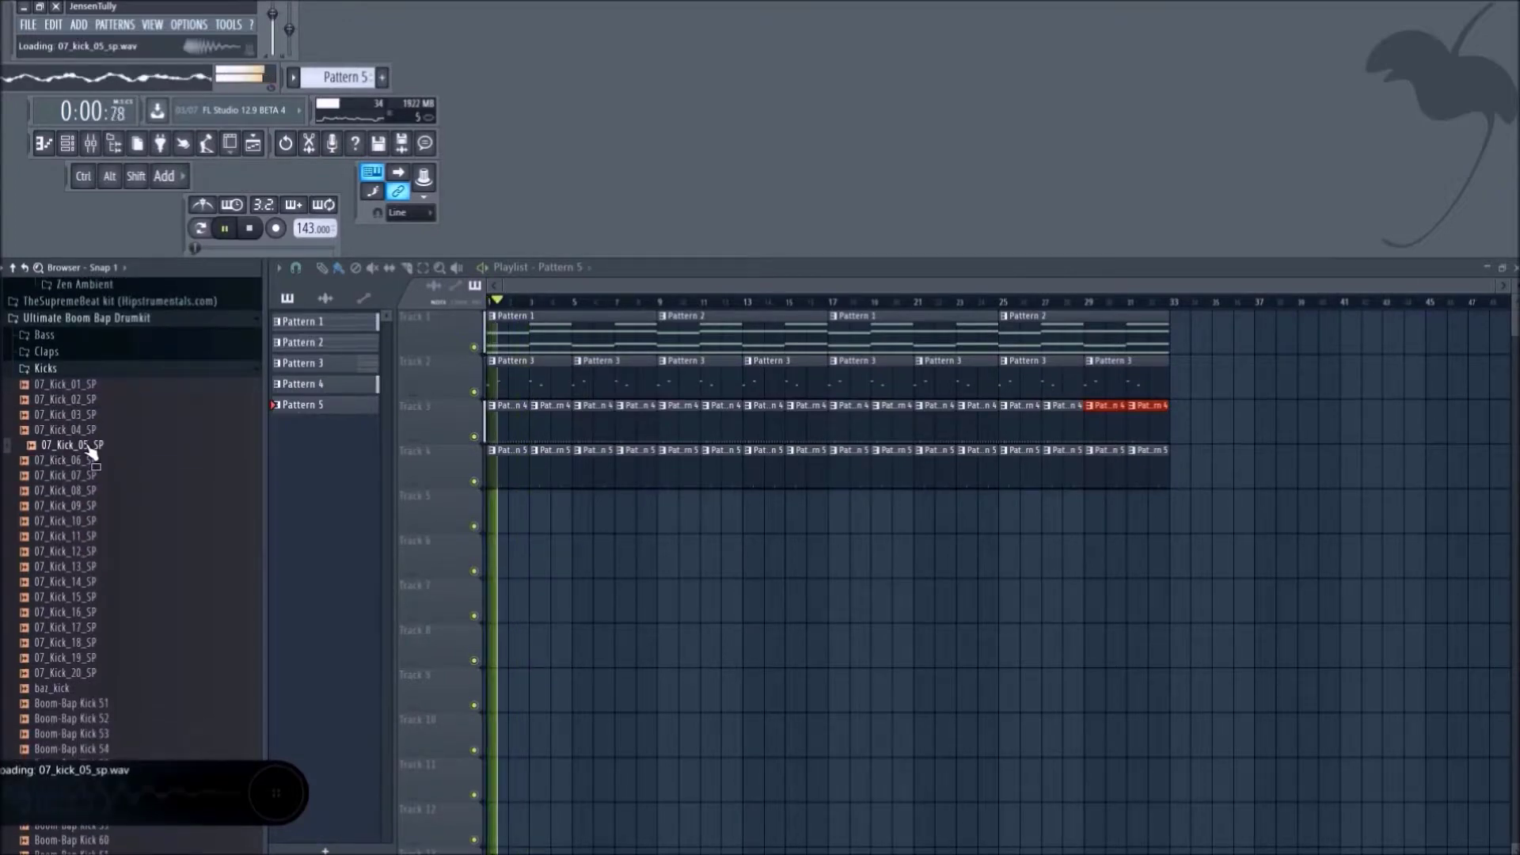
click(96, 582)
key(space)
click(89, 386)
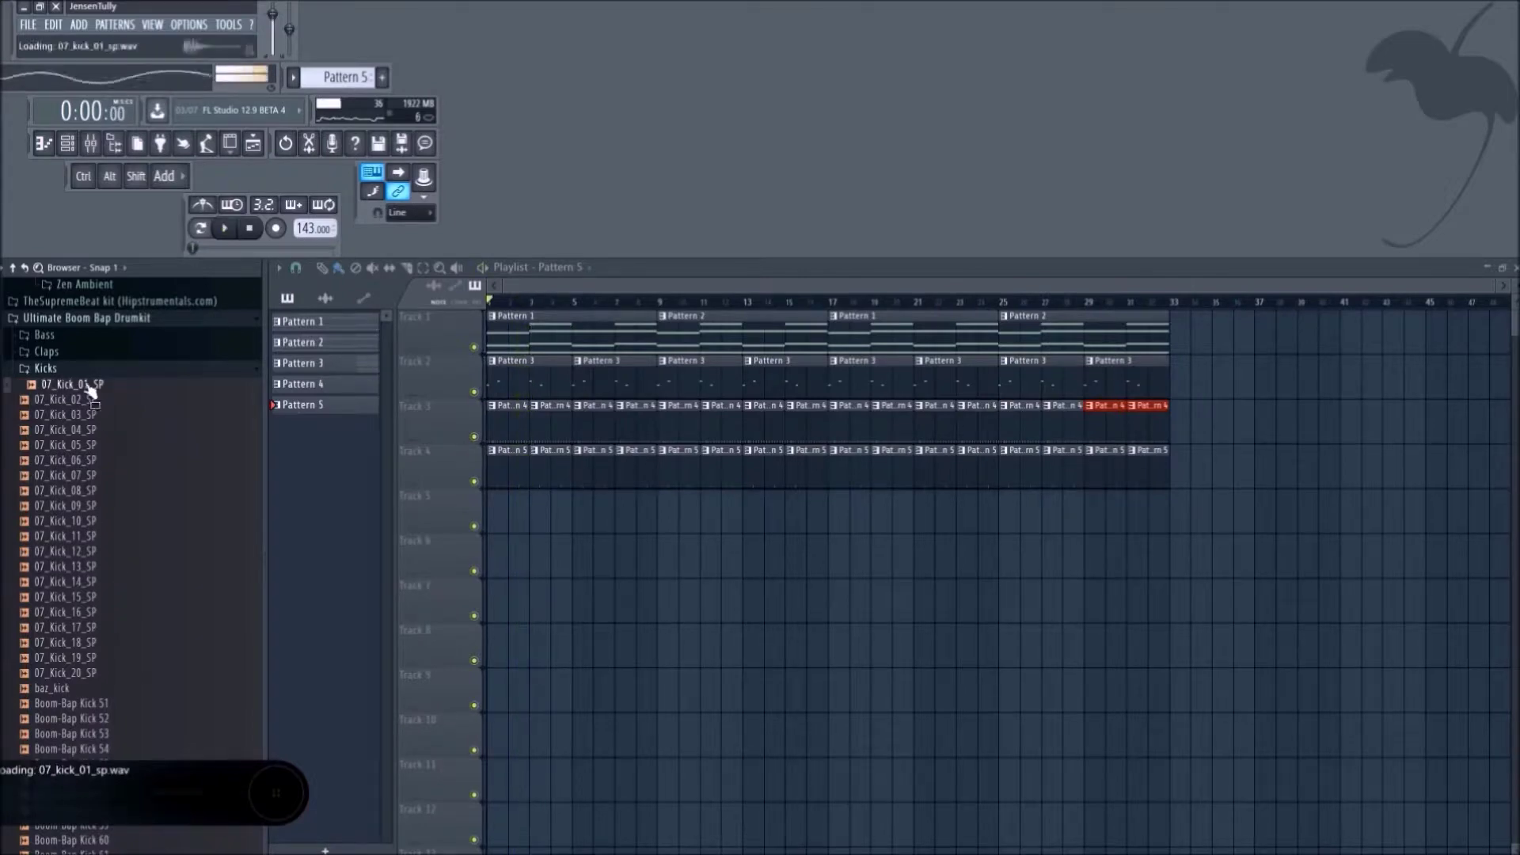
Audition Boom-Bap Kick 51, 52 and 53 against the playing arrangement, then stop playback.
scroll(90, 619, down, 4)
click(91, 525)
scroll(84, 471, up, 2)
scroll(84, 470, up, 5)
key(space)
scroll(79, 713, down, 4)
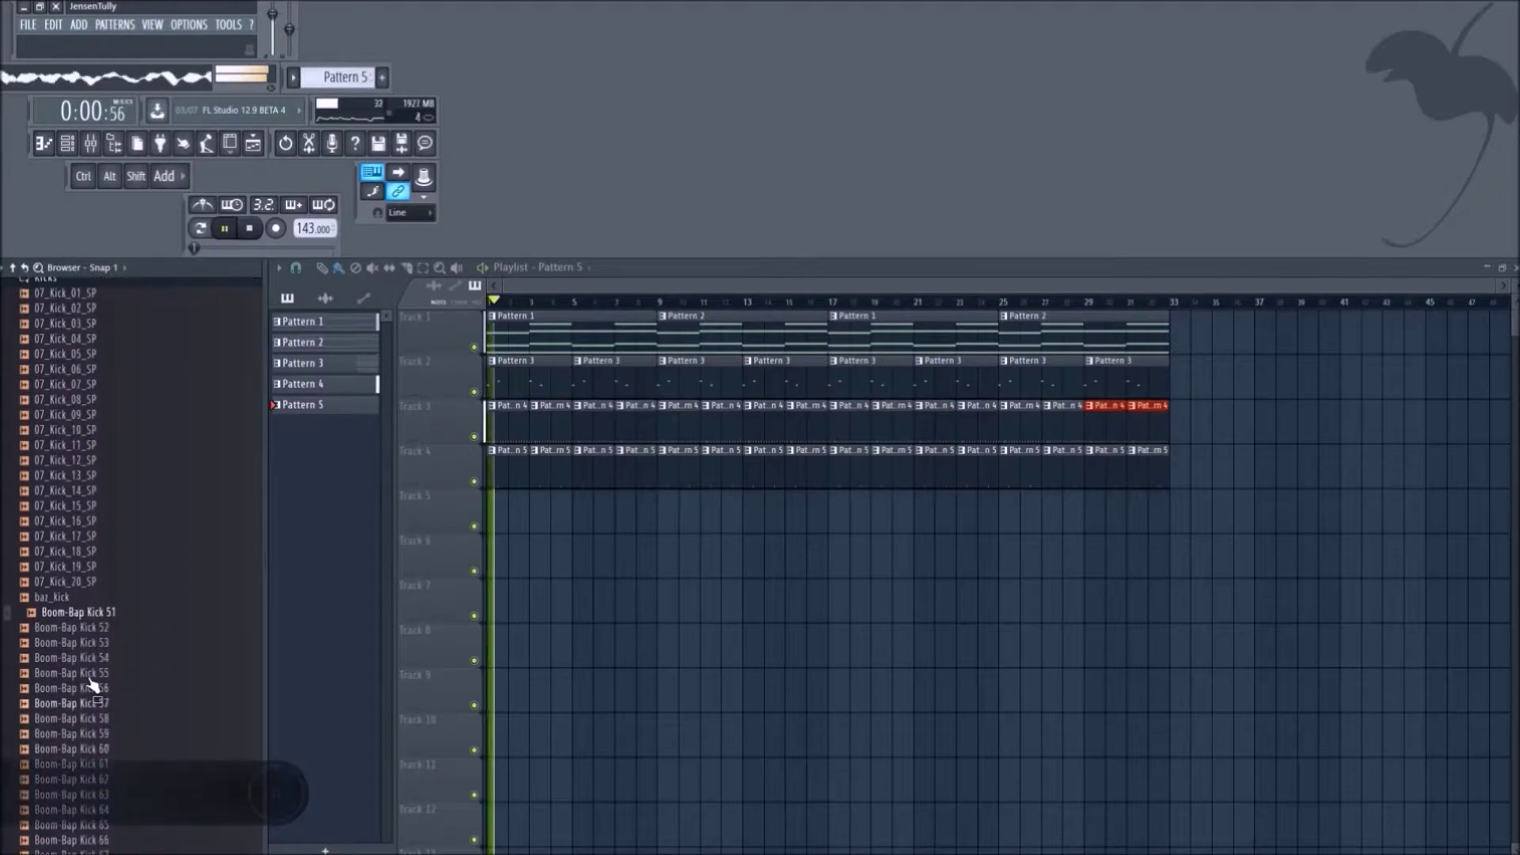
click(91, 614)
click(89, 629)
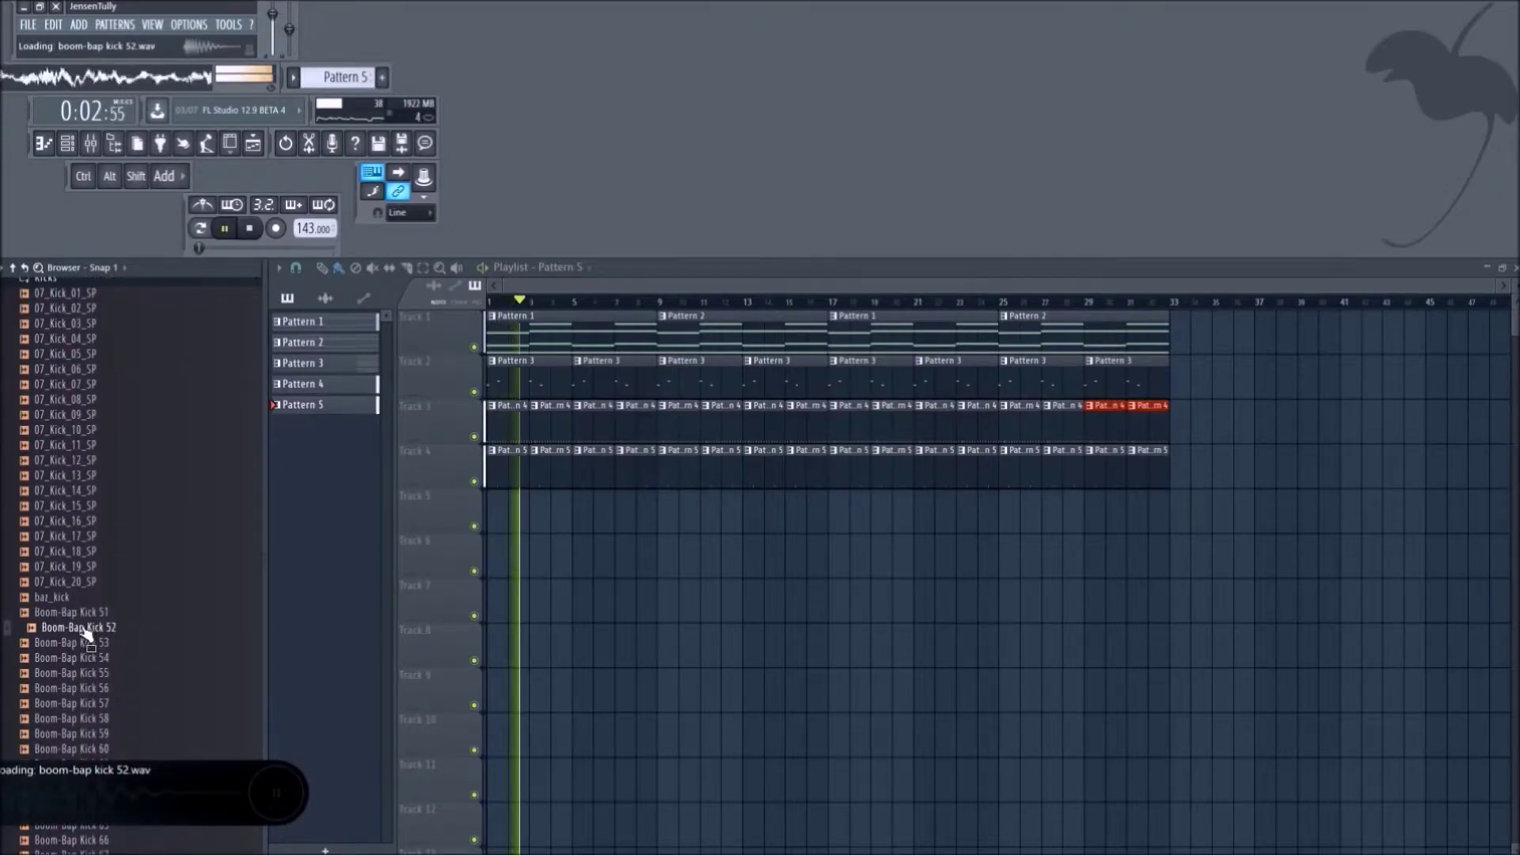
click(89, 643)
key(space)
Load 07_Kick_02_SP into a new sampler channel and close its settings window.
click(97, 310)
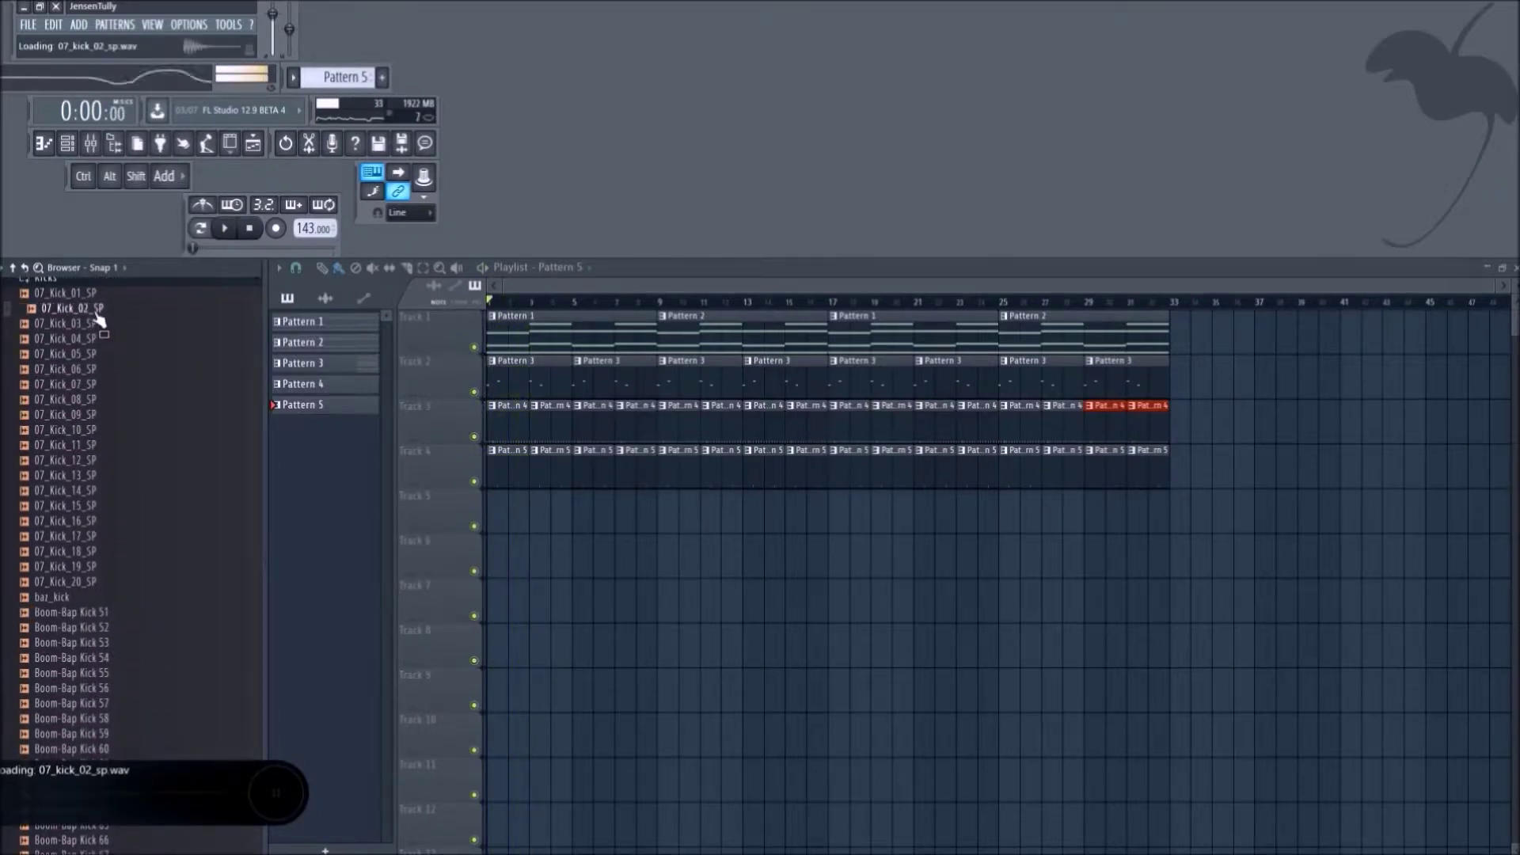
right_click(99, 320)
click(187, 326)
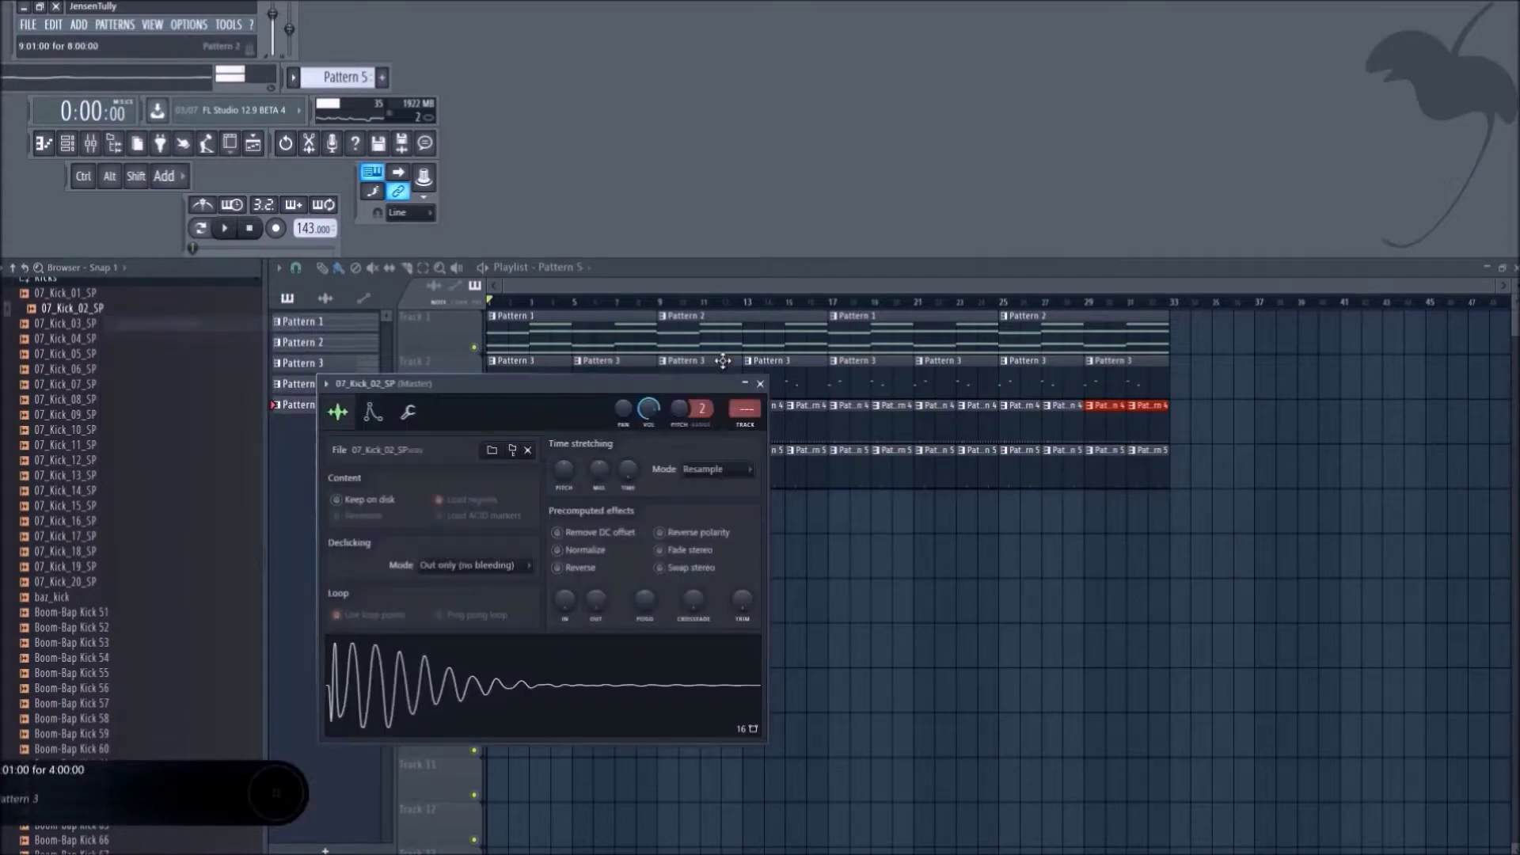
click(760, 384)
Select the channels from Omnisphere #2 to 07_Kick_02_SP and route them to consecutive mixer tracks starting at Insert 2.
click(92, 144)
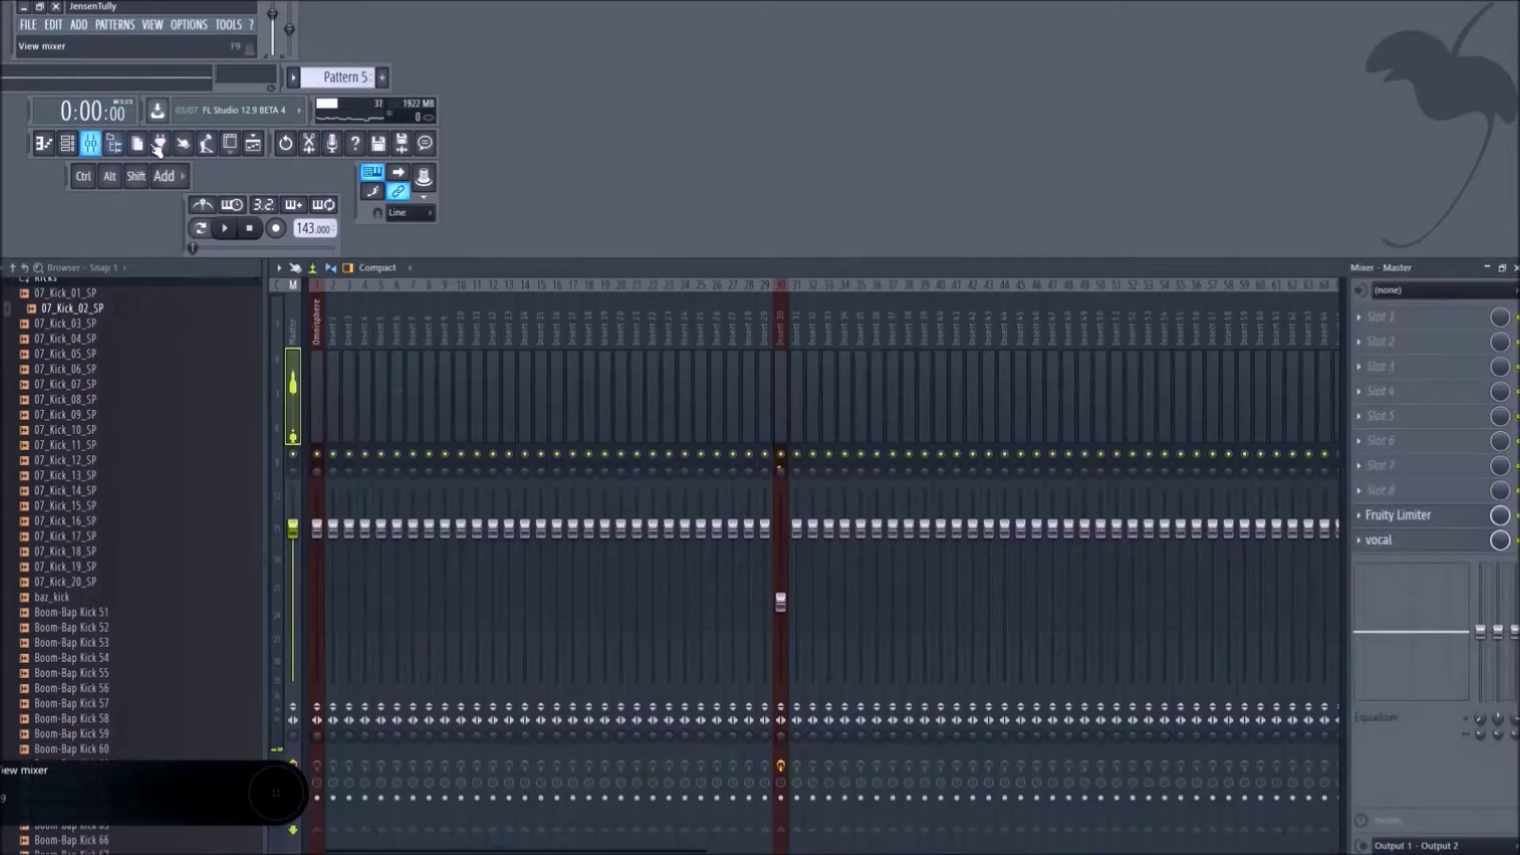
key(F6)
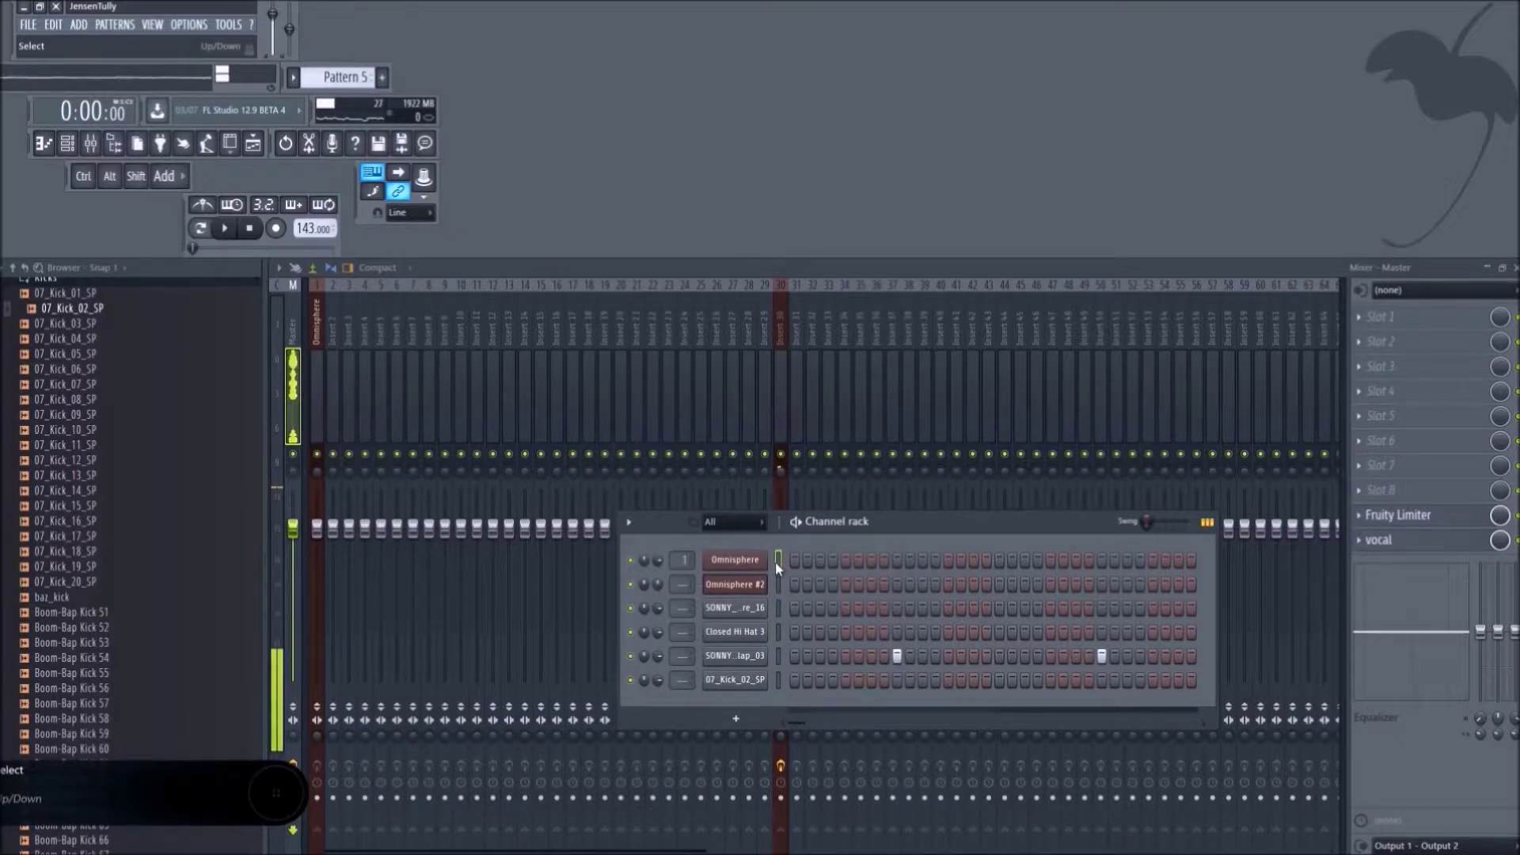
click(311, 293)
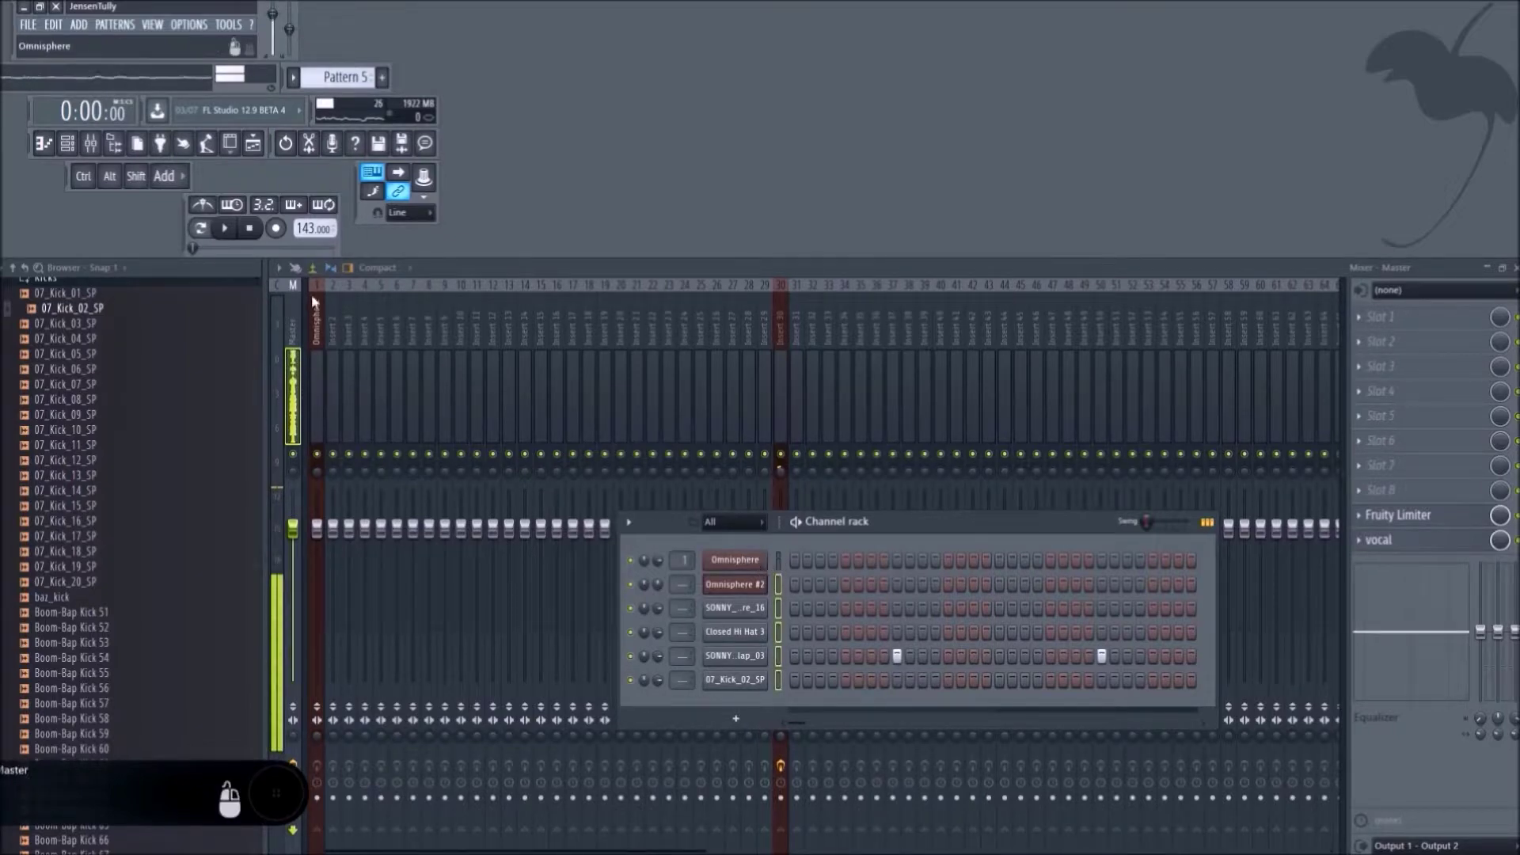
right_click(329, 335)
mouse_move(392, 409)
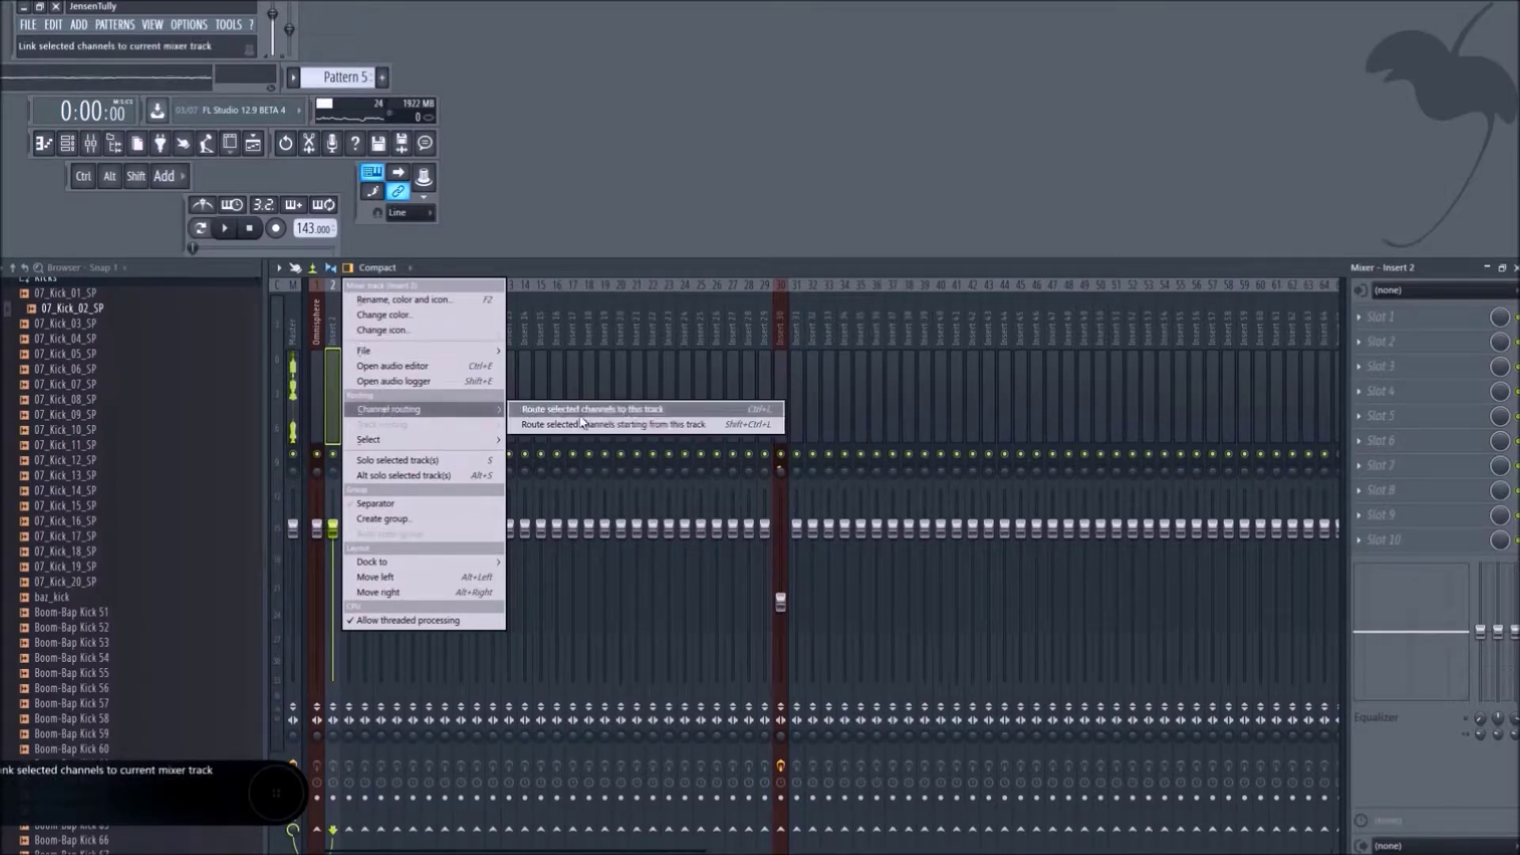
click(673, 428)
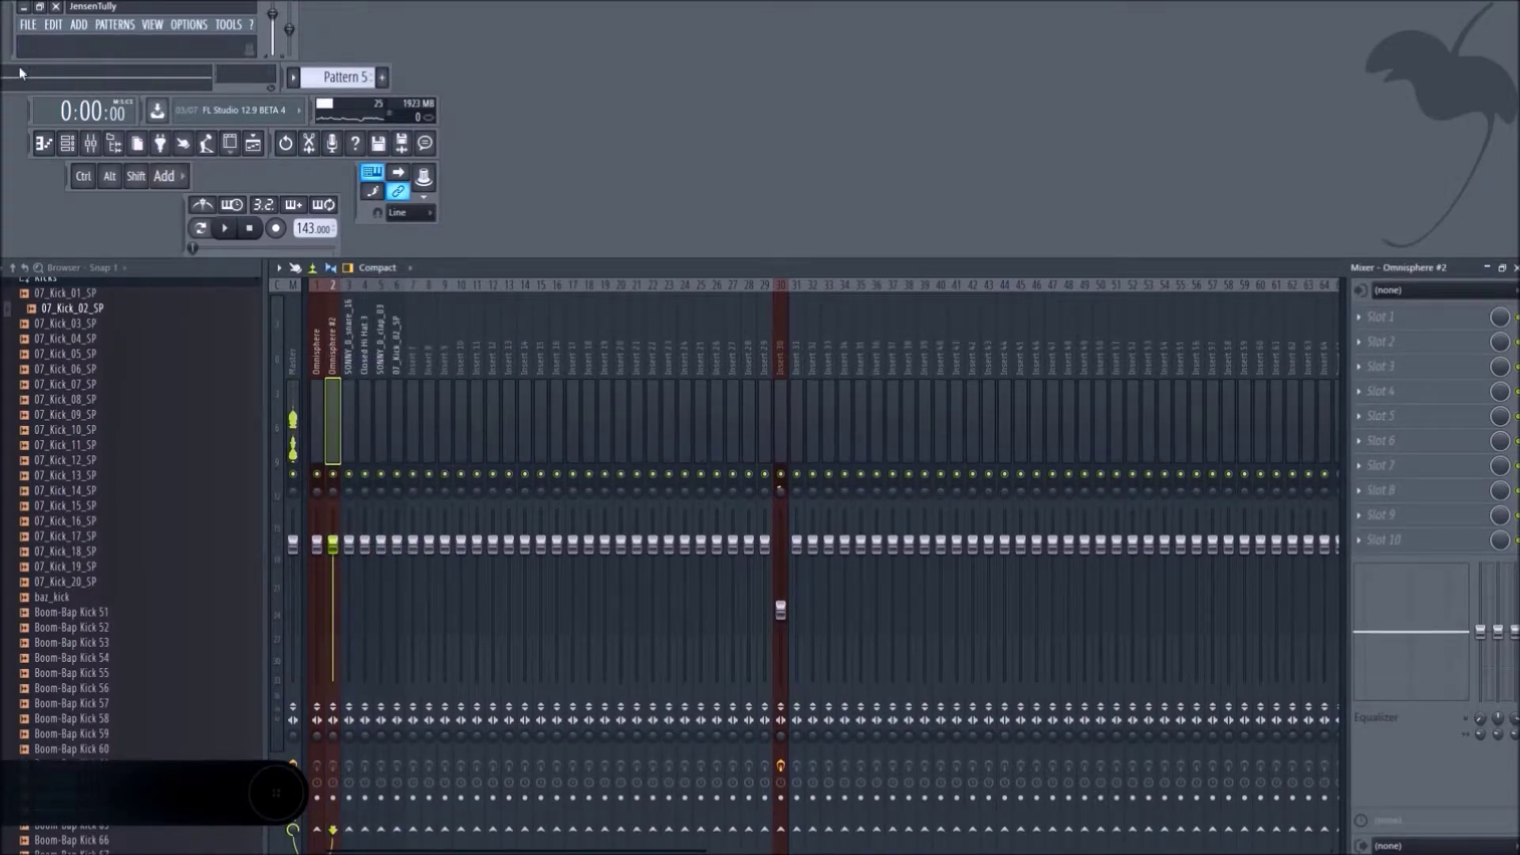
Select only the Omnisphere #2 channel and check the newly routed mixer tracks.
key(F6)
click(778, 585)
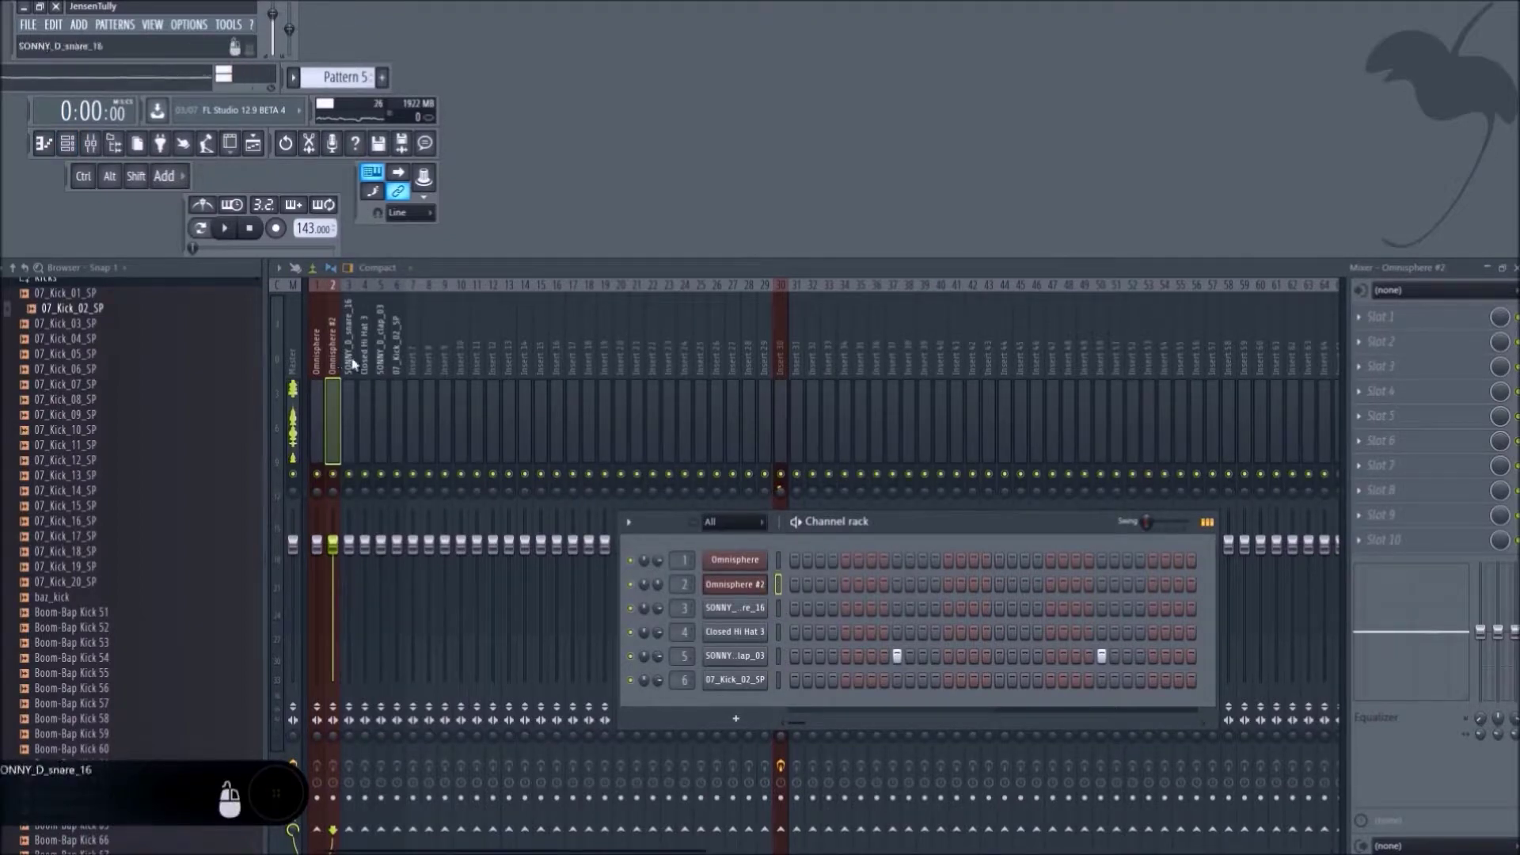
click(404, 366)
click(347, 360)
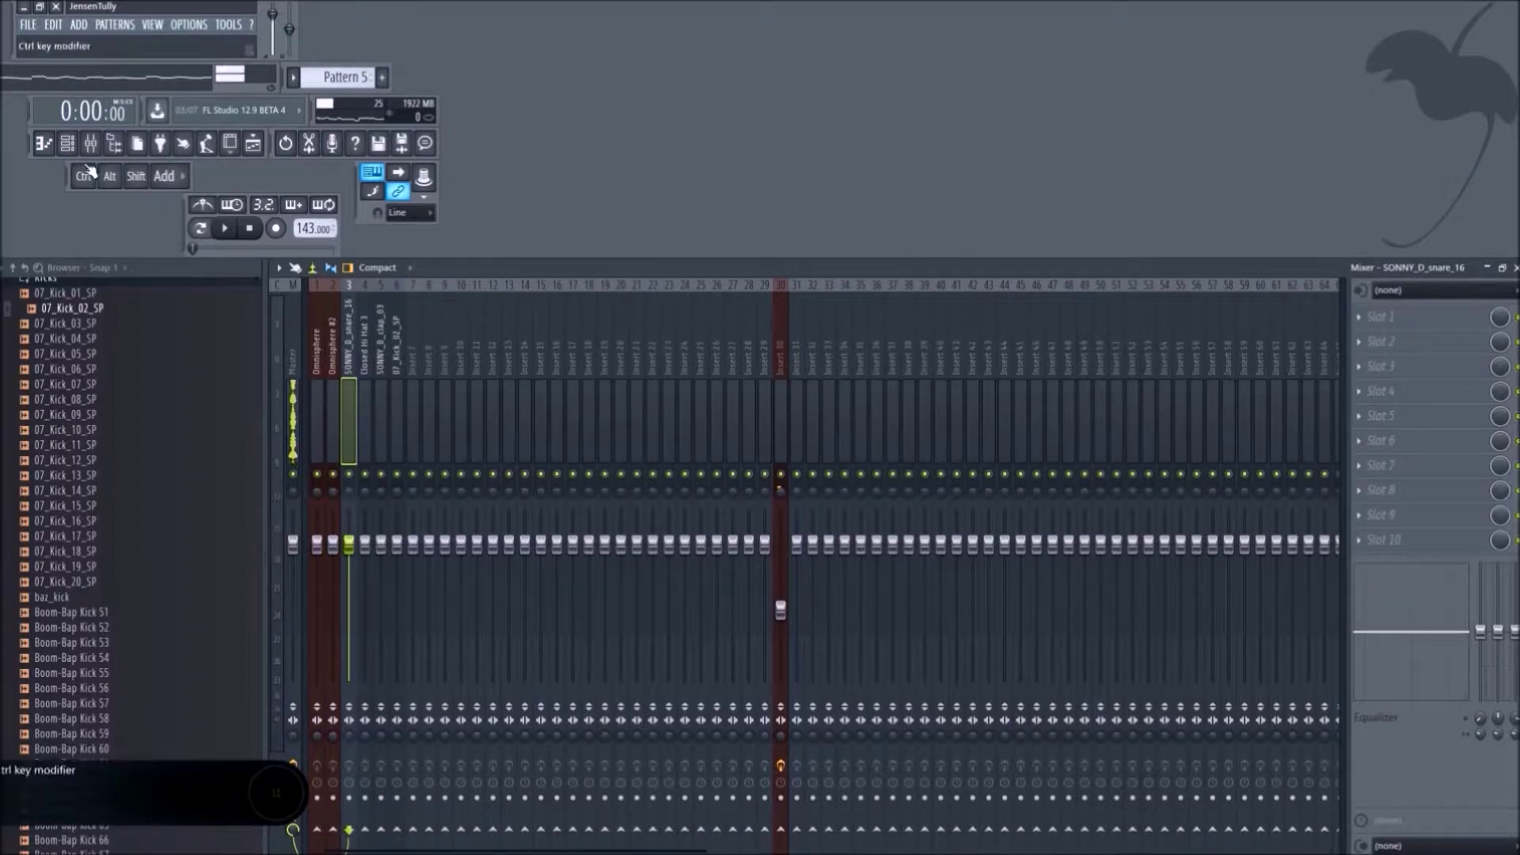
Lower the Omnisphere #2 and Omnisphere mixer levels while replaying the arrangement.
key(F6)
drag(981, 525, 788, 495)
key(space)
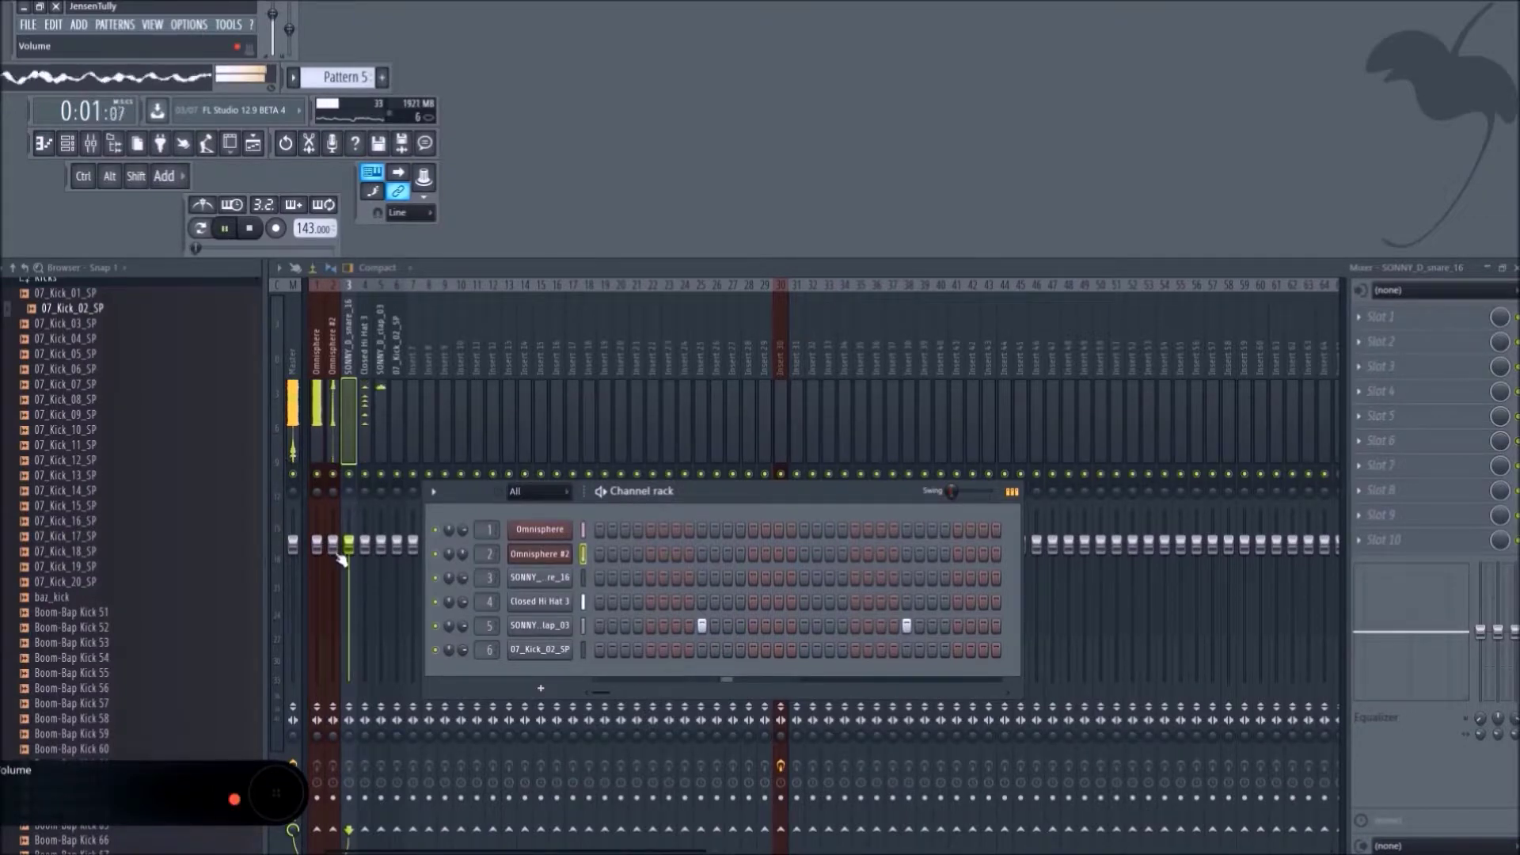
key(space)
drag(332, 543, 332, 557)
key(space)
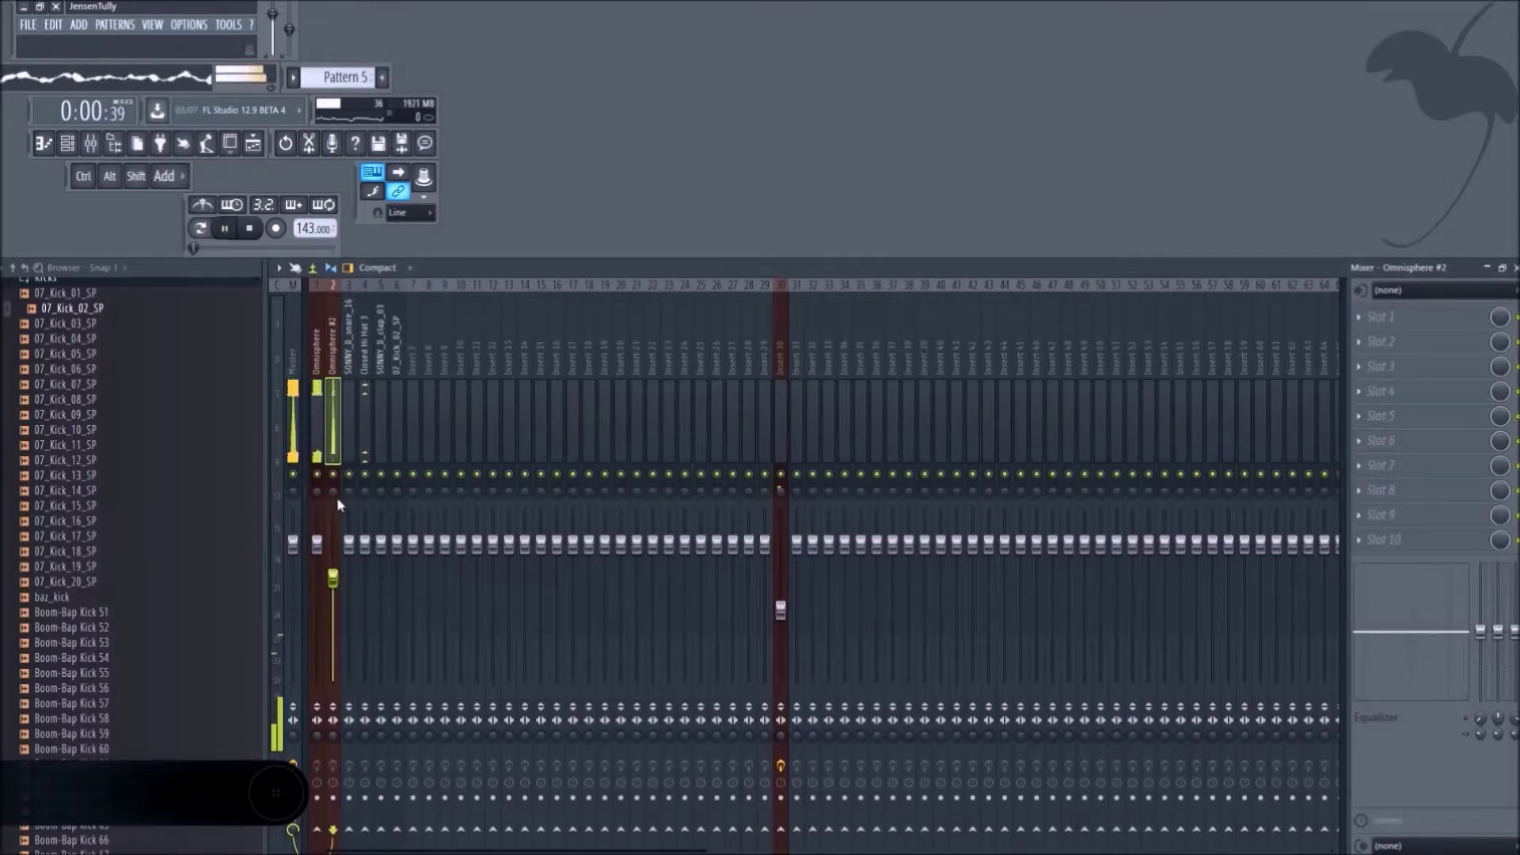
drag(333, 578, 317, 578)
key(space)
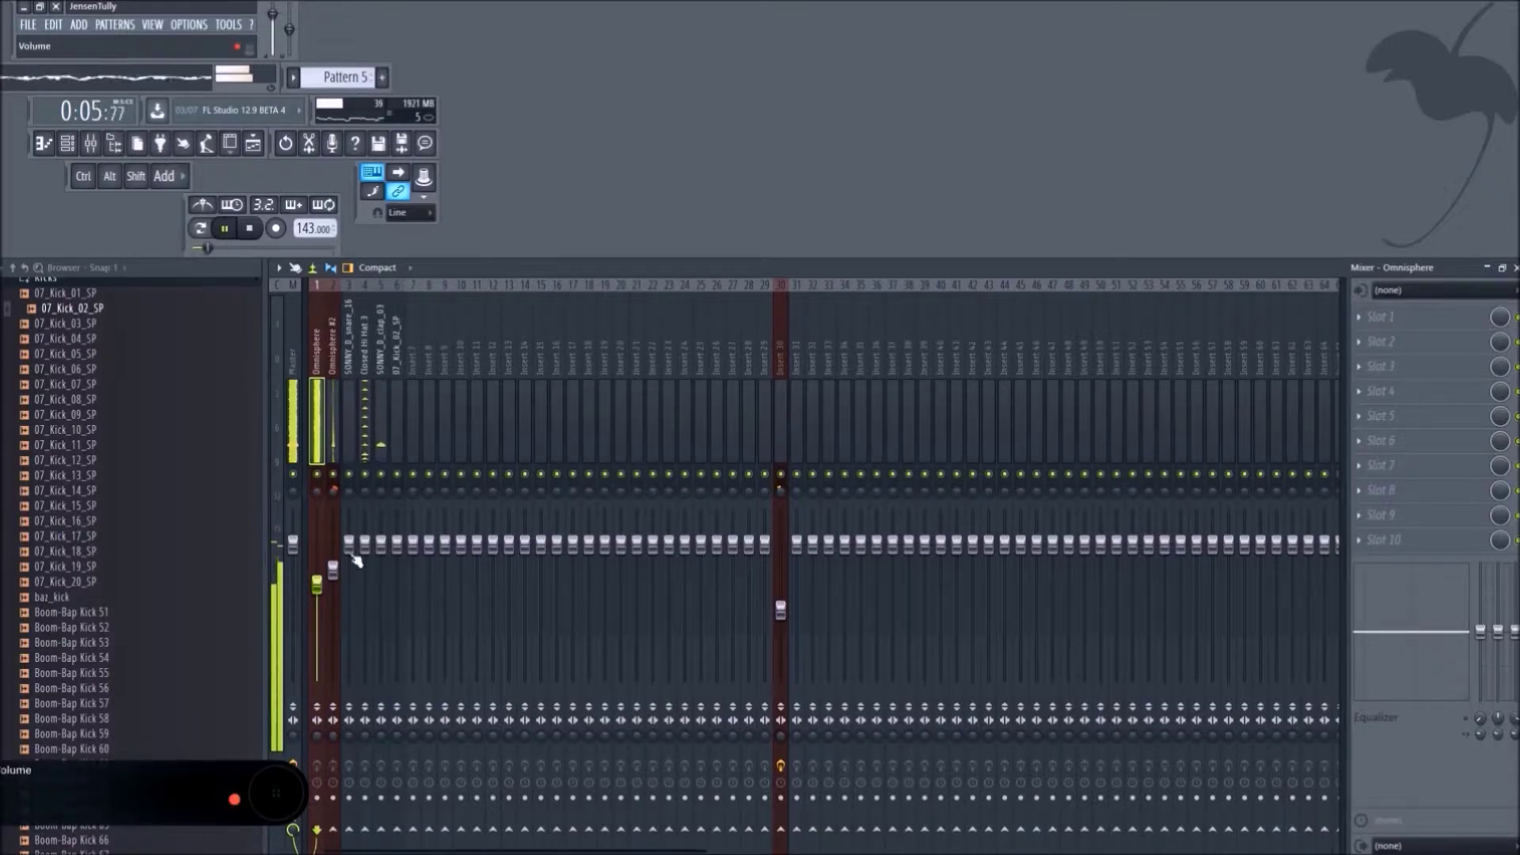
Lower the Closed Hi Hat 3 mixer level and set SONNY_D_clap_03 to about 88% (-2.8 dB), then stop playback.
click(369, 426)
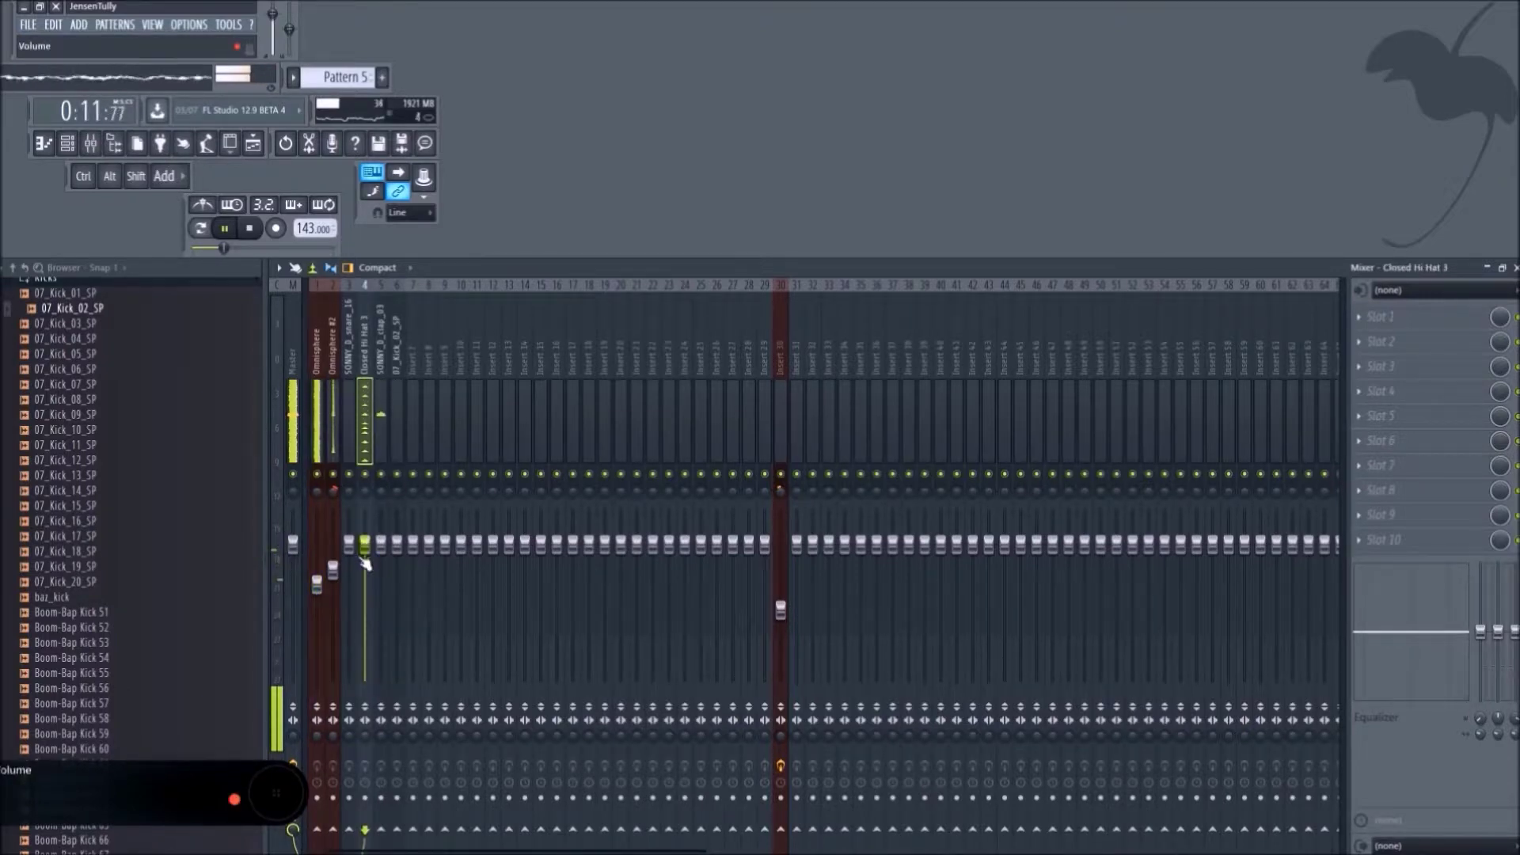
drag(372, 554, 372, 574)
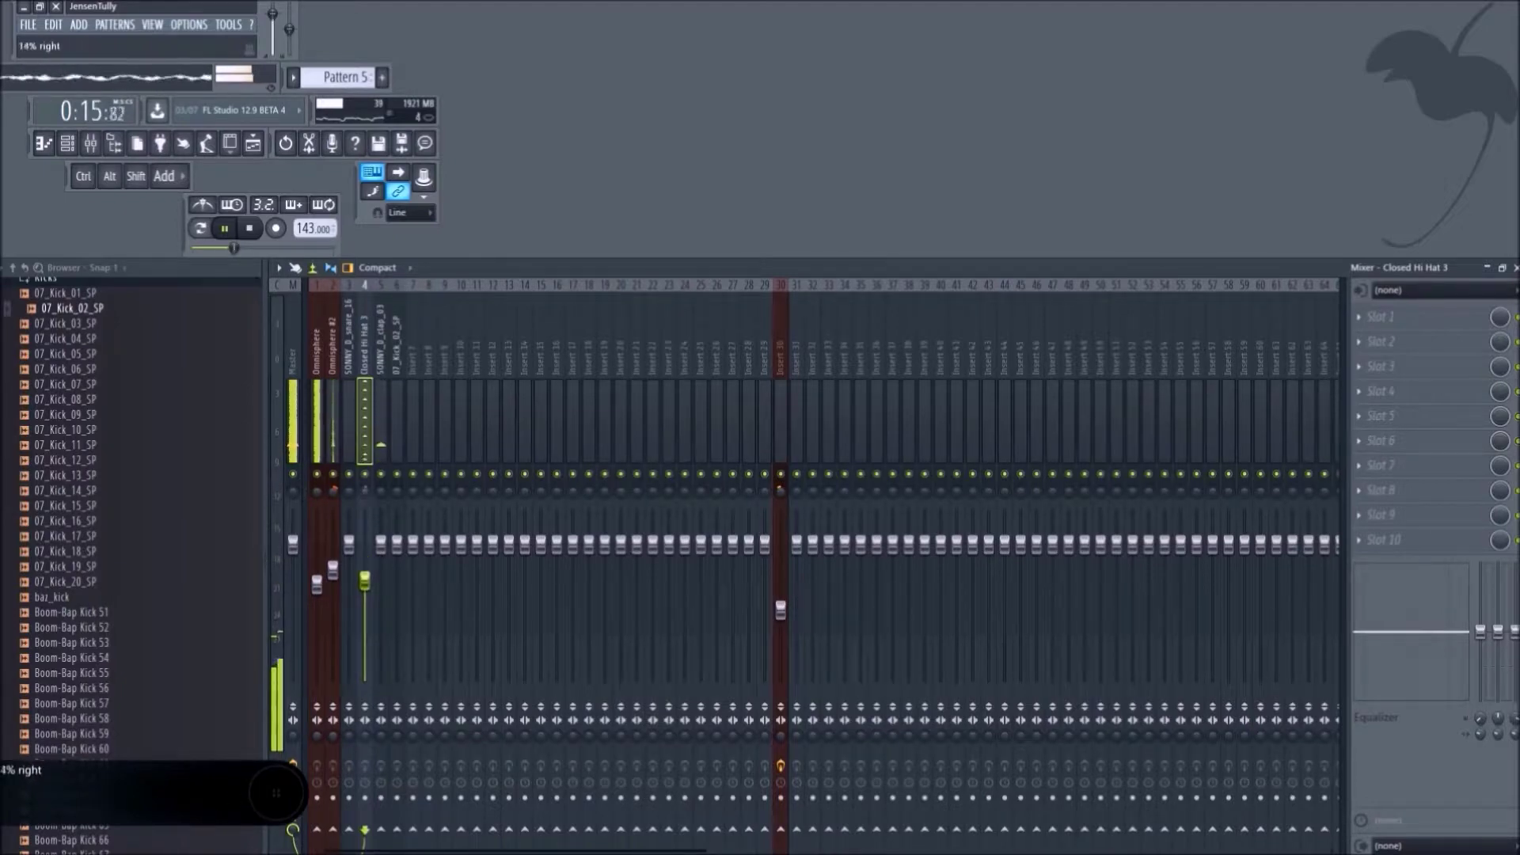
click(379, 491)
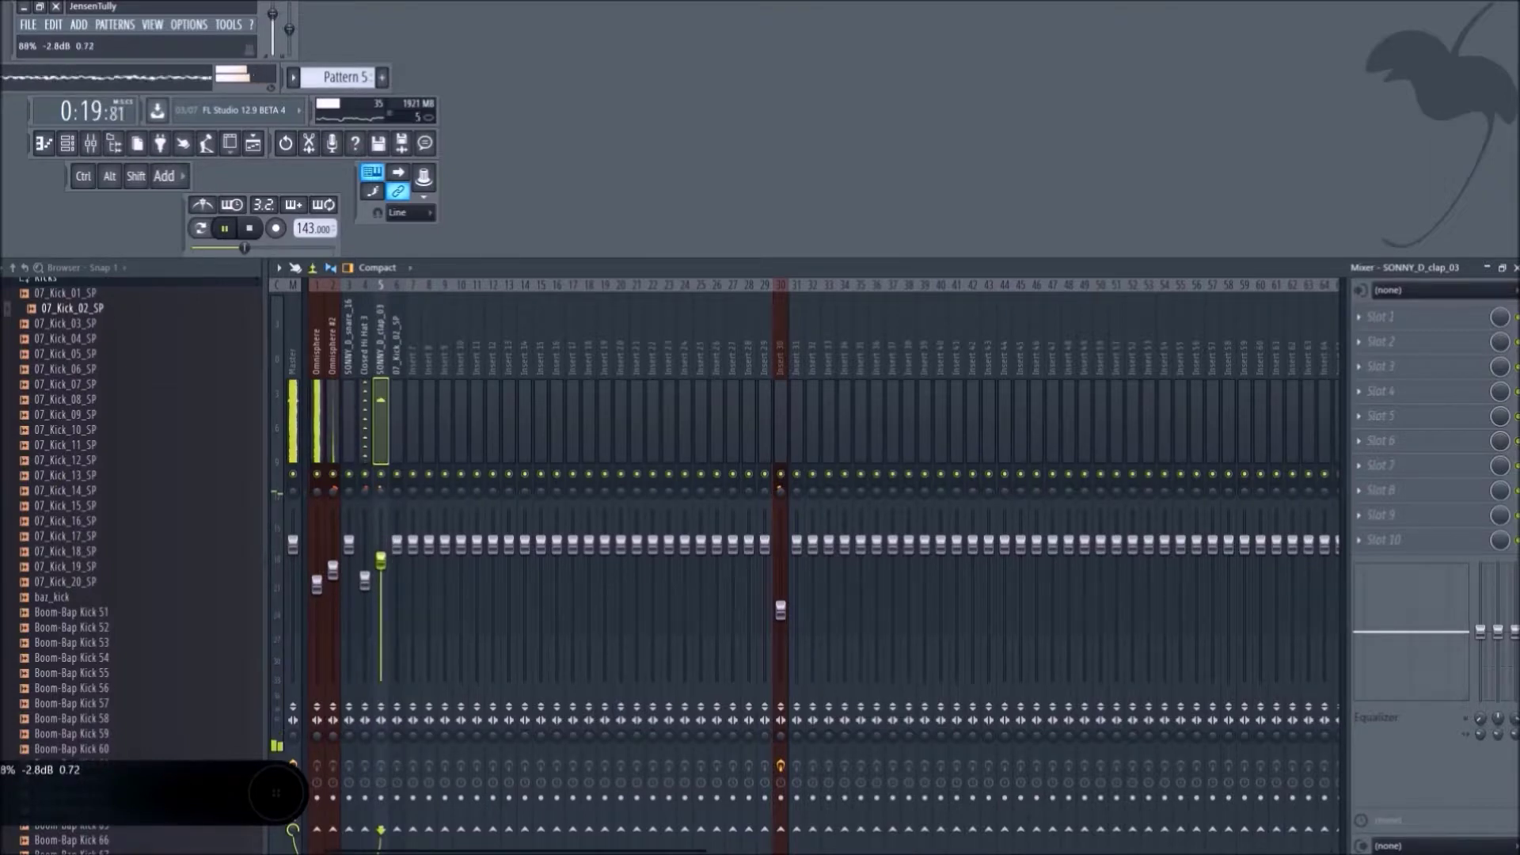
key(space)
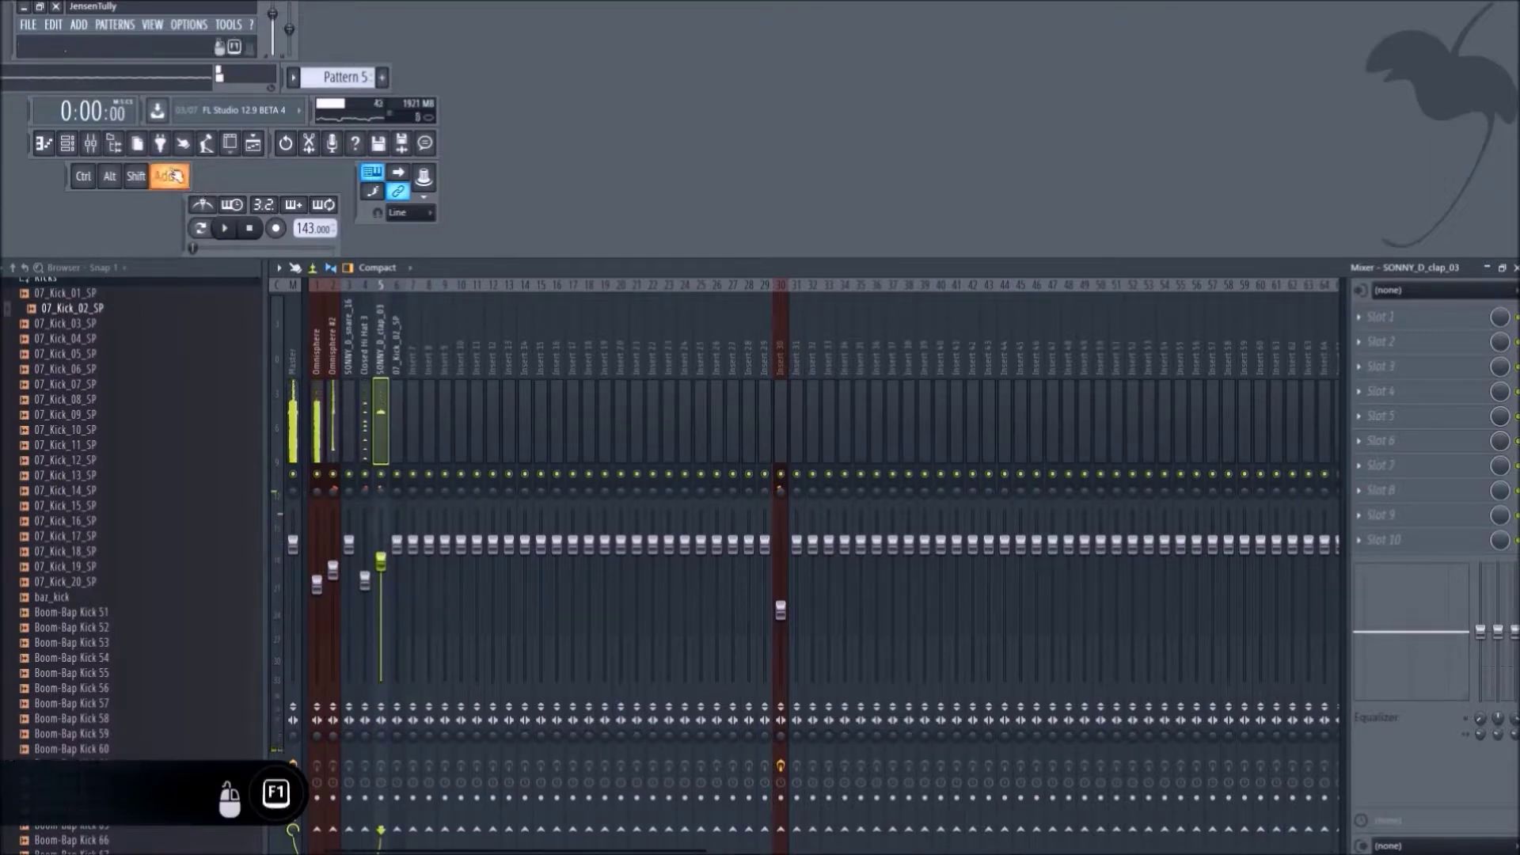
Return to the Playlist and place the open Channel rack below the arranged clips.
scroll(75, 400, up, 3)
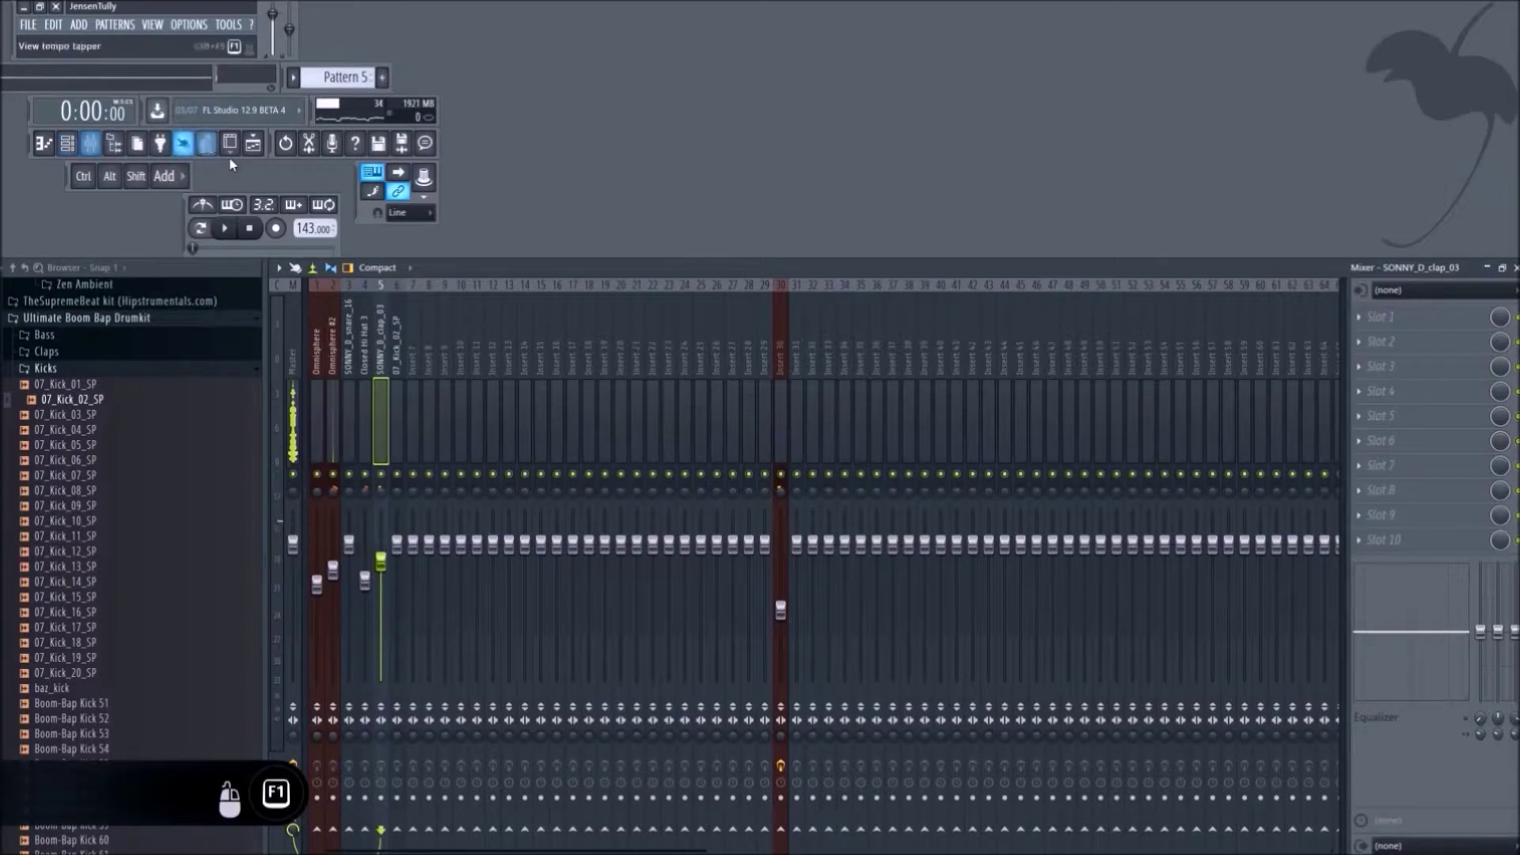
click(253, 144)
click(79, 143)
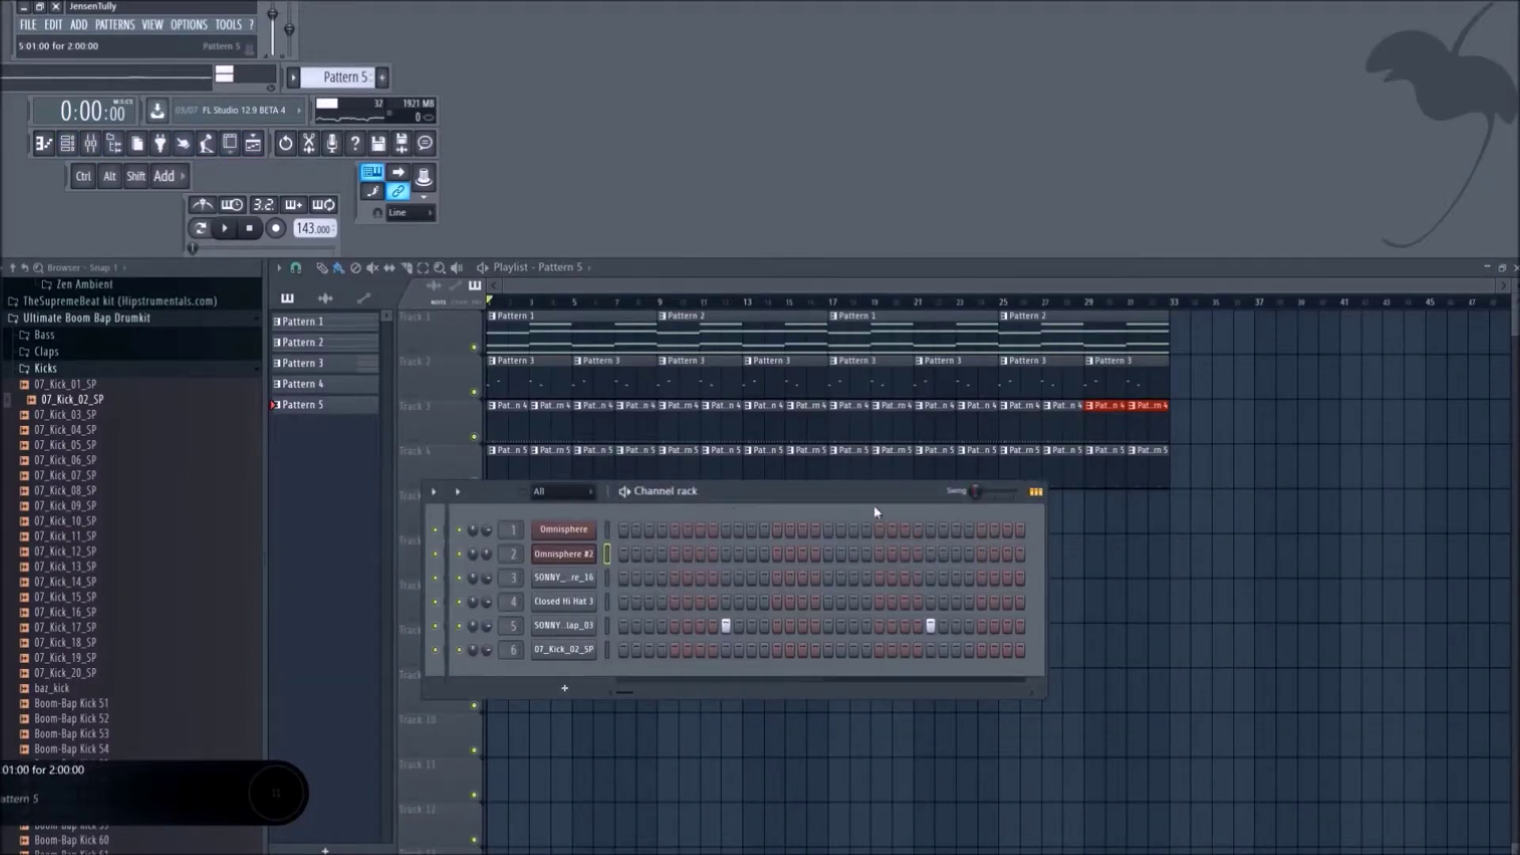
drag(1040, 519, 902, 510)
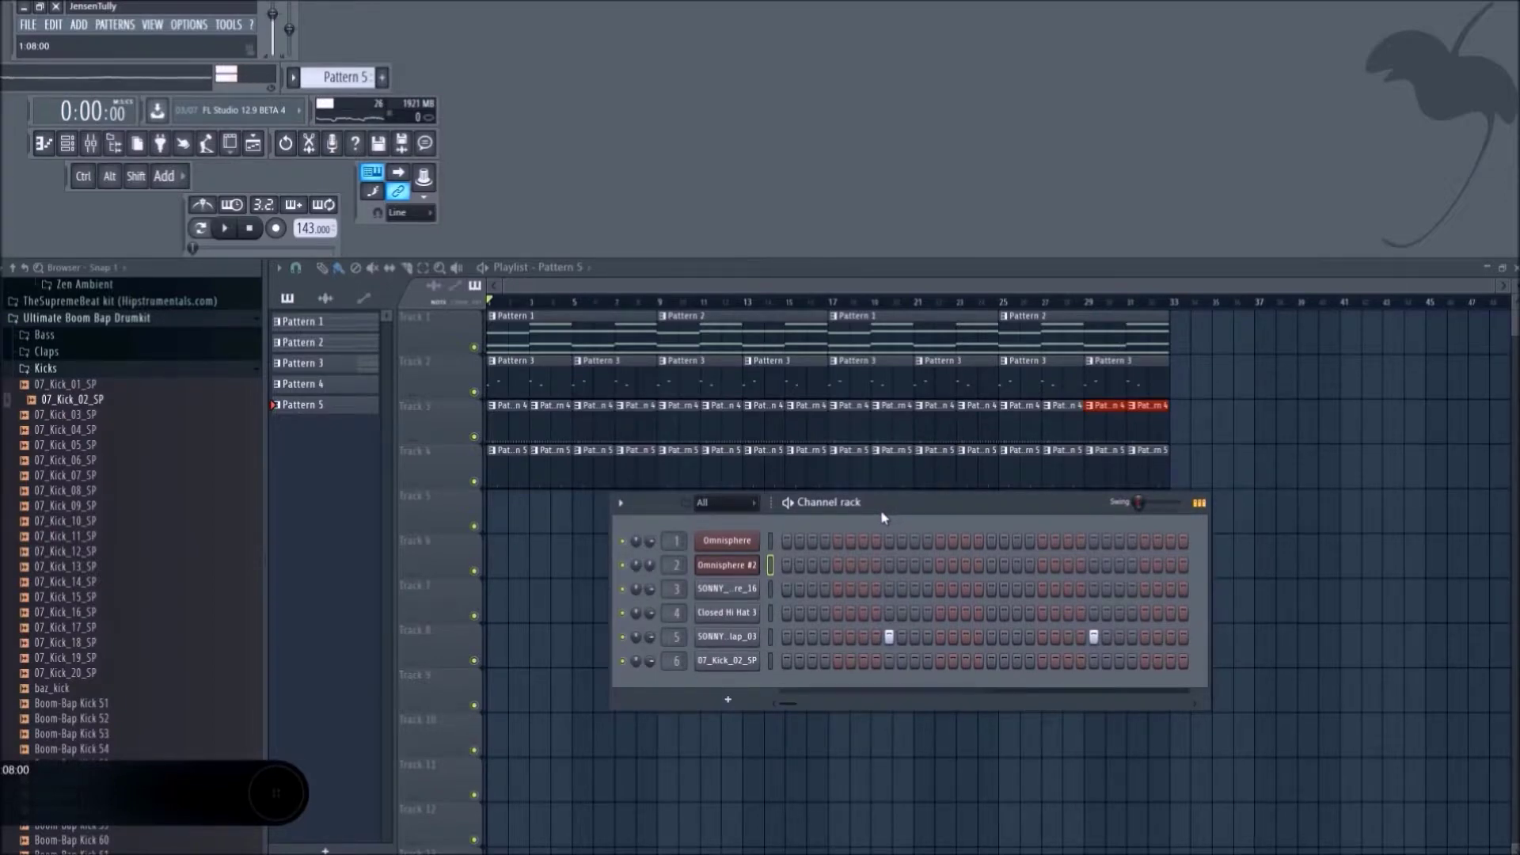
drag(884, 517, 975, 523)
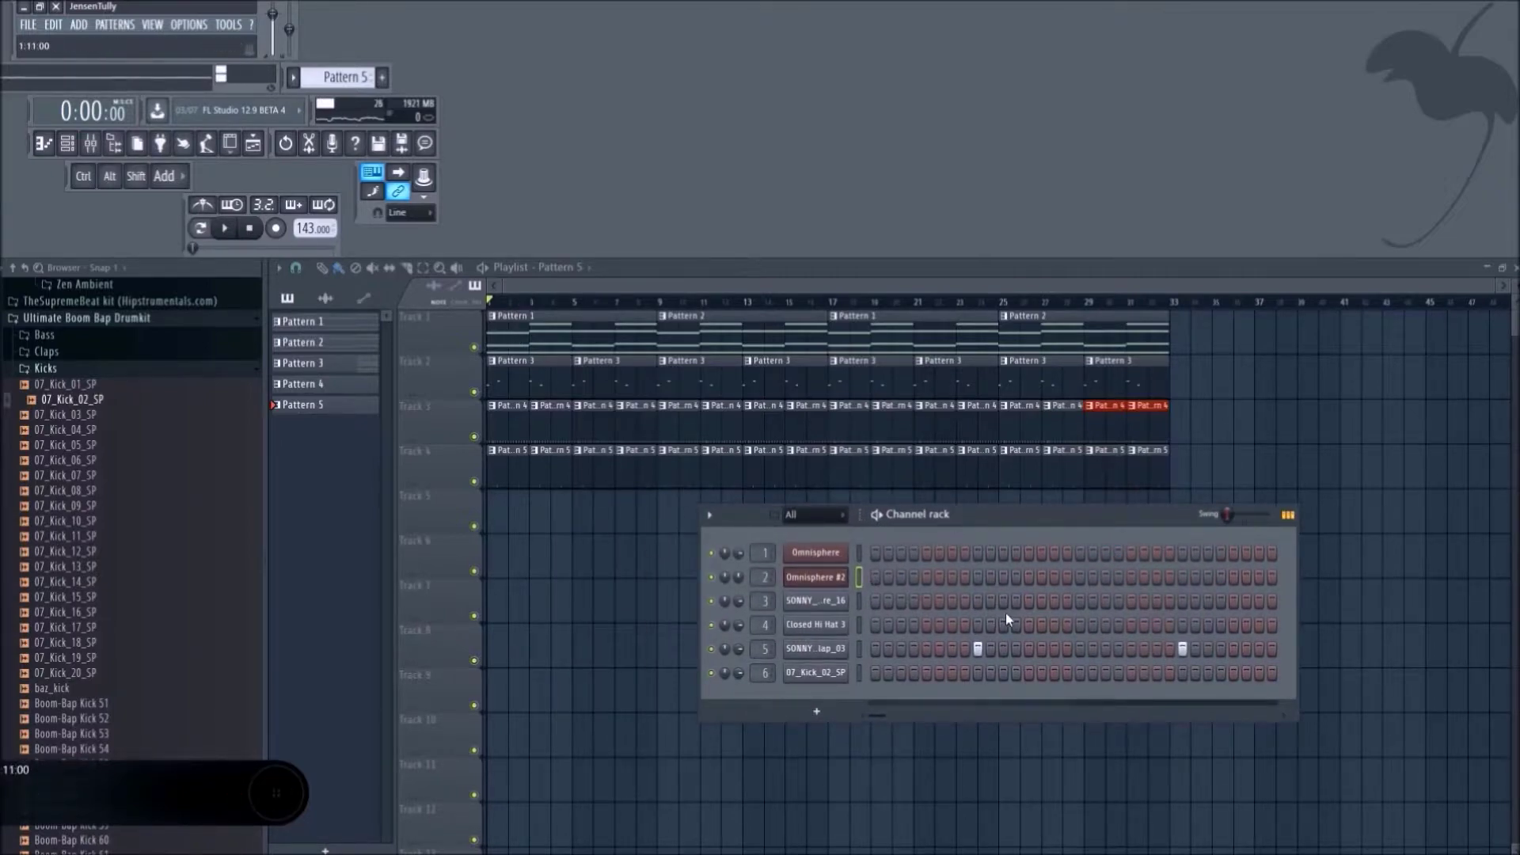
Preview the arrangement, switch to an empty Pattern 6 and add 07_Kick_02_SP hits on steps 1 and 7.
key(space)
key(space)
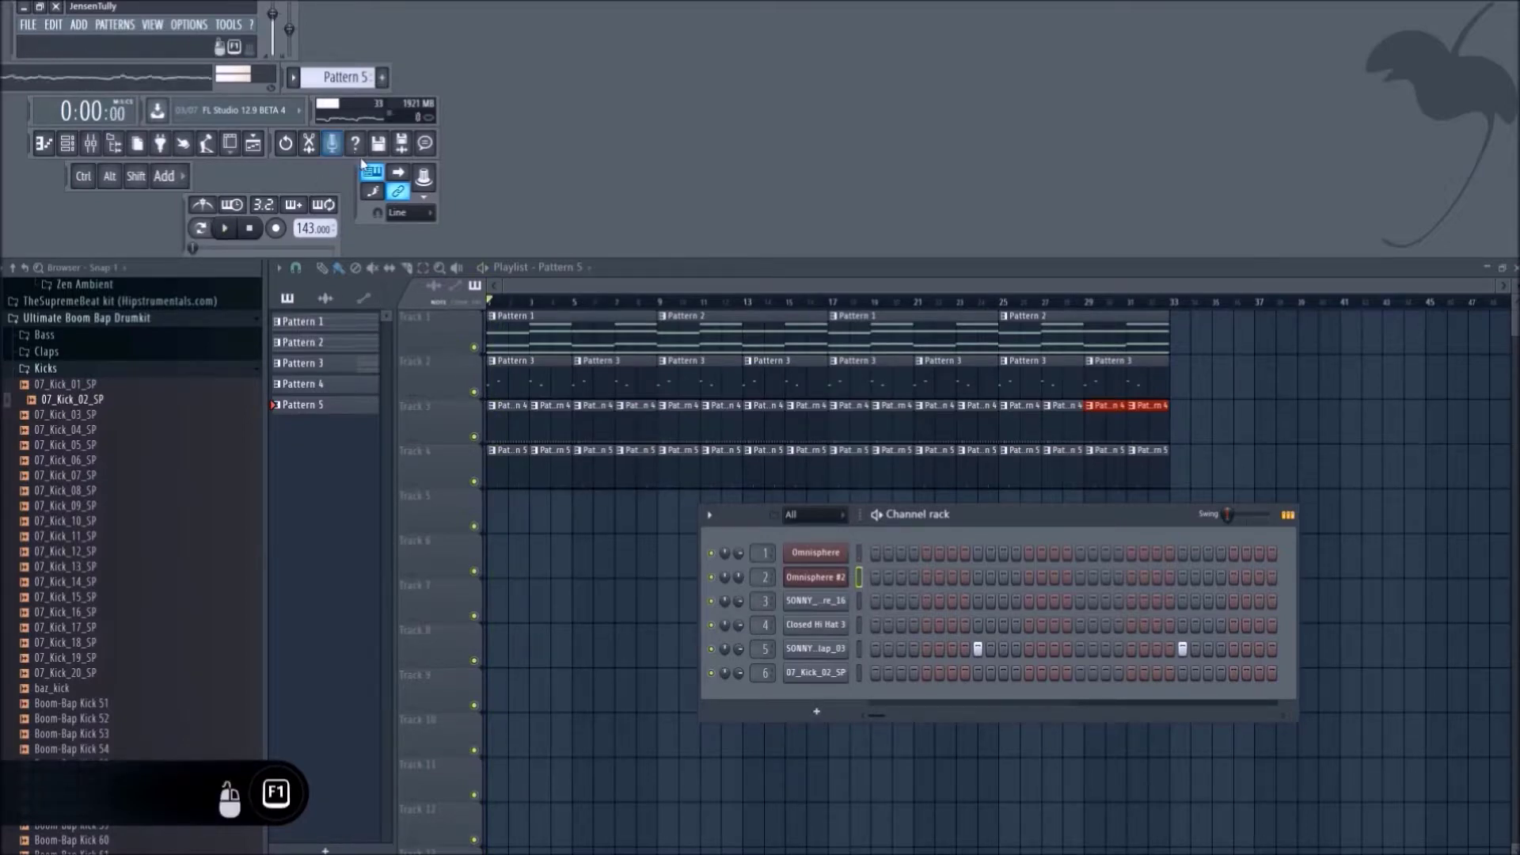
key(space)
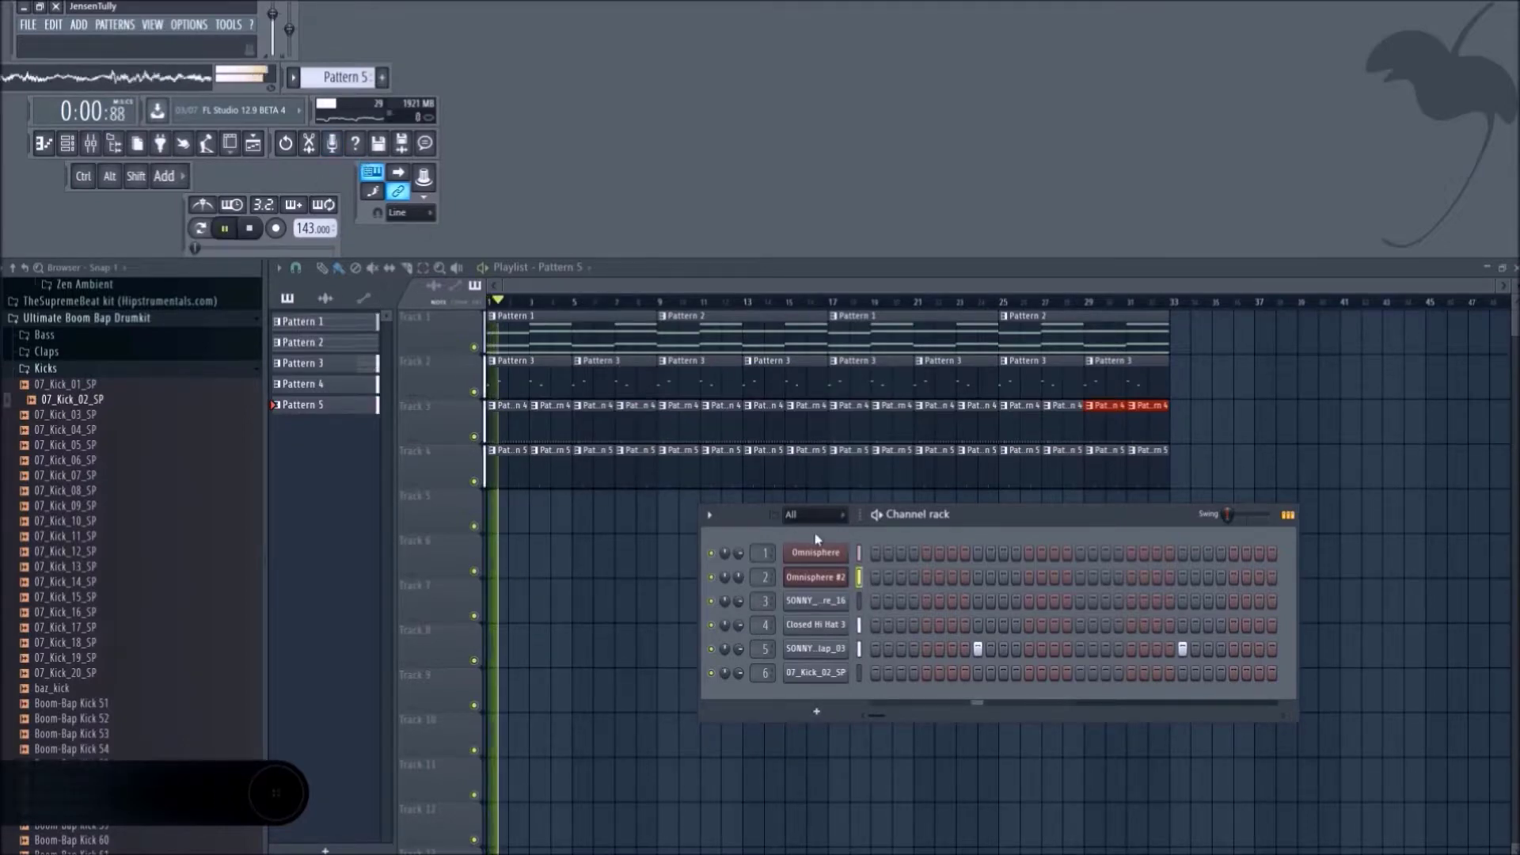
scroll(349, 73, up, 1)
key(space)
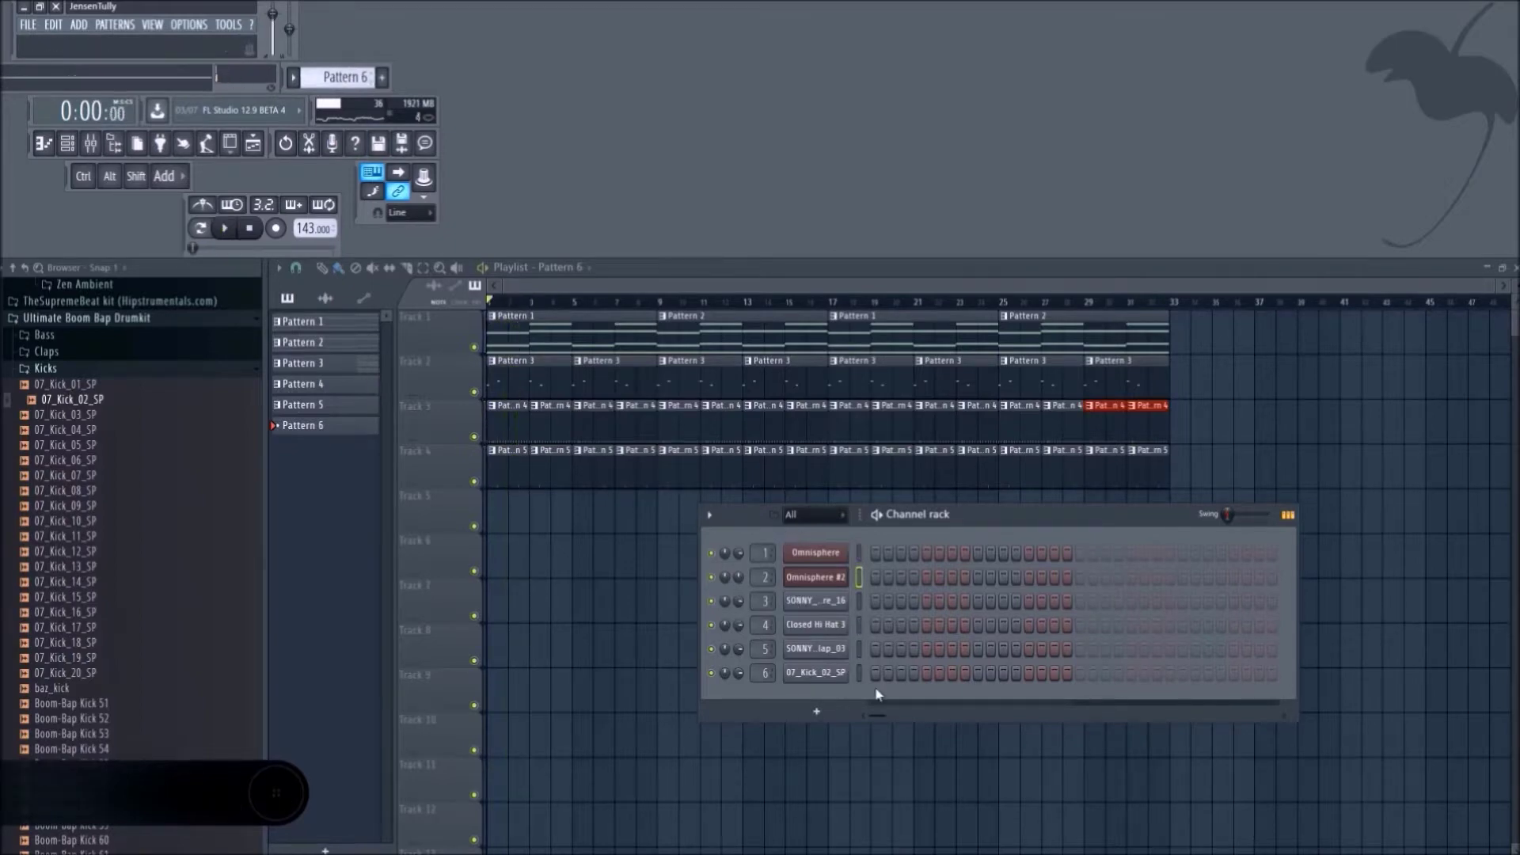
click(877, 673)
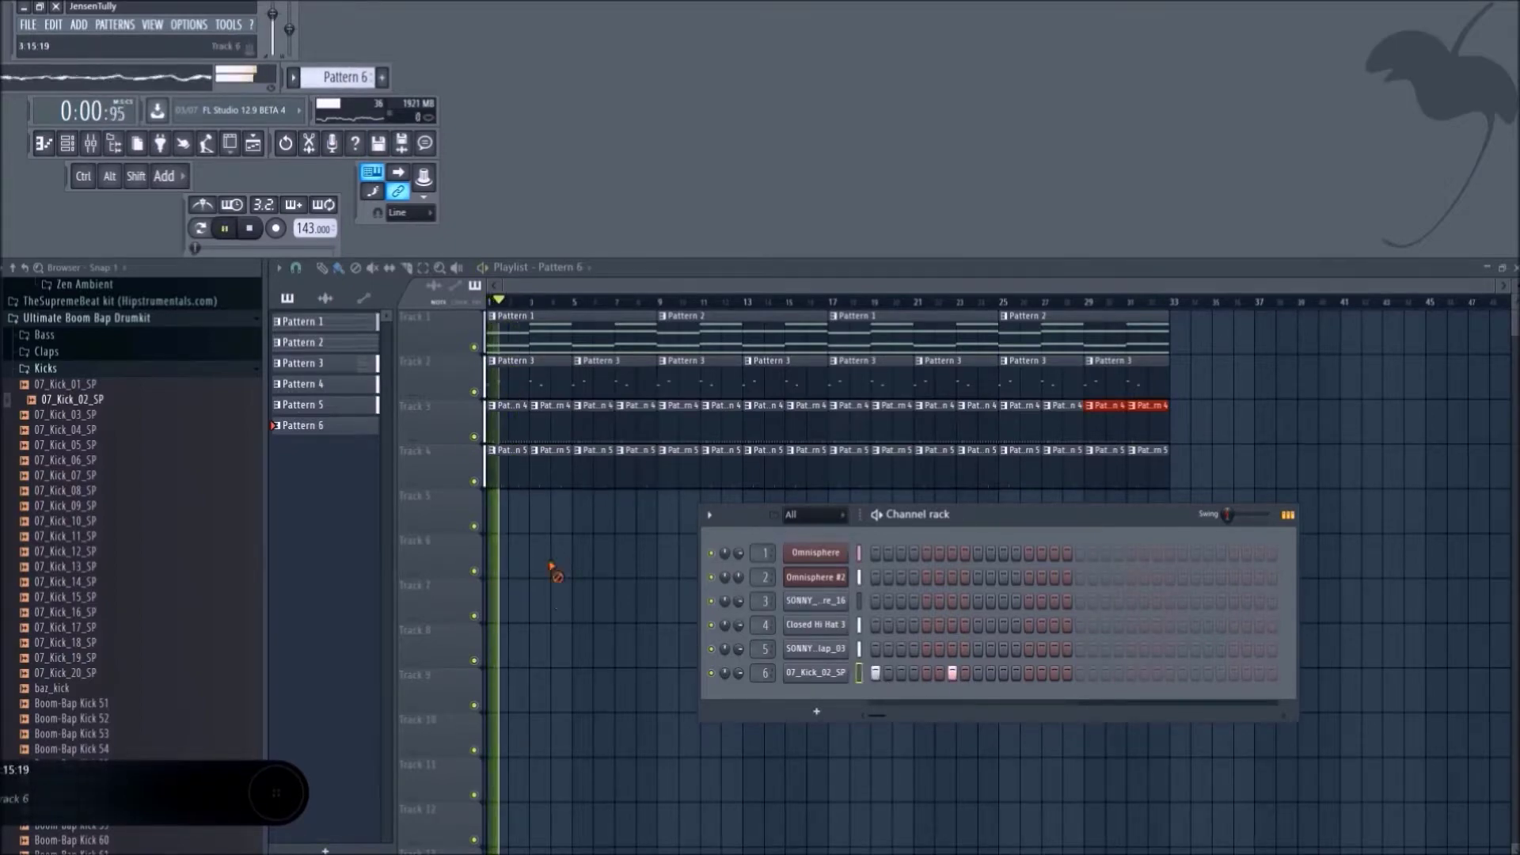
Place a Pattern 6 clip at bar 1 of Track 5 and add kick hits on steps 13 and 15.
key(F6)
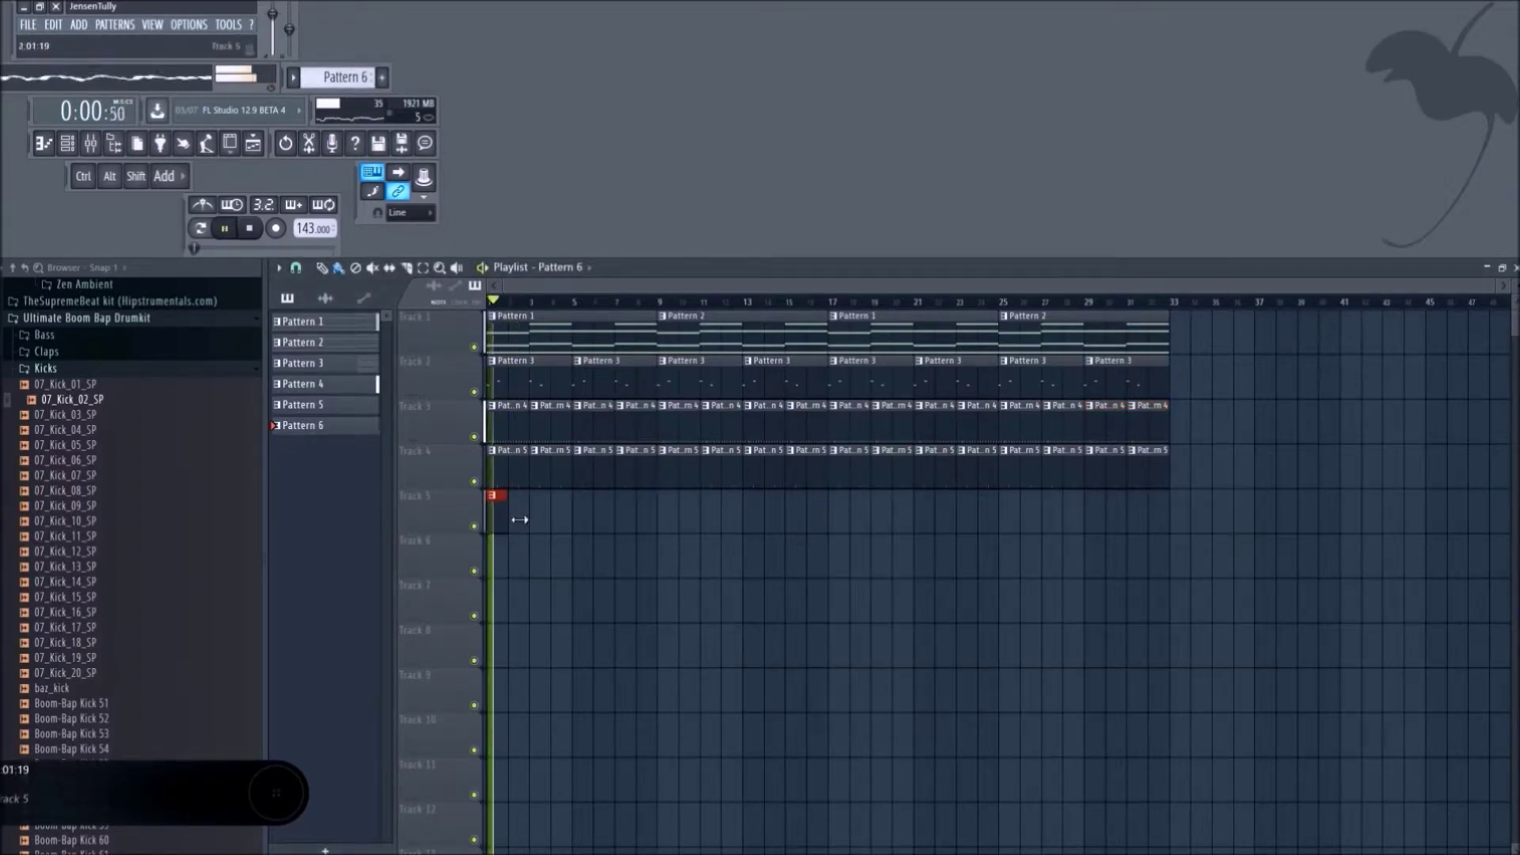
click(68, 145)
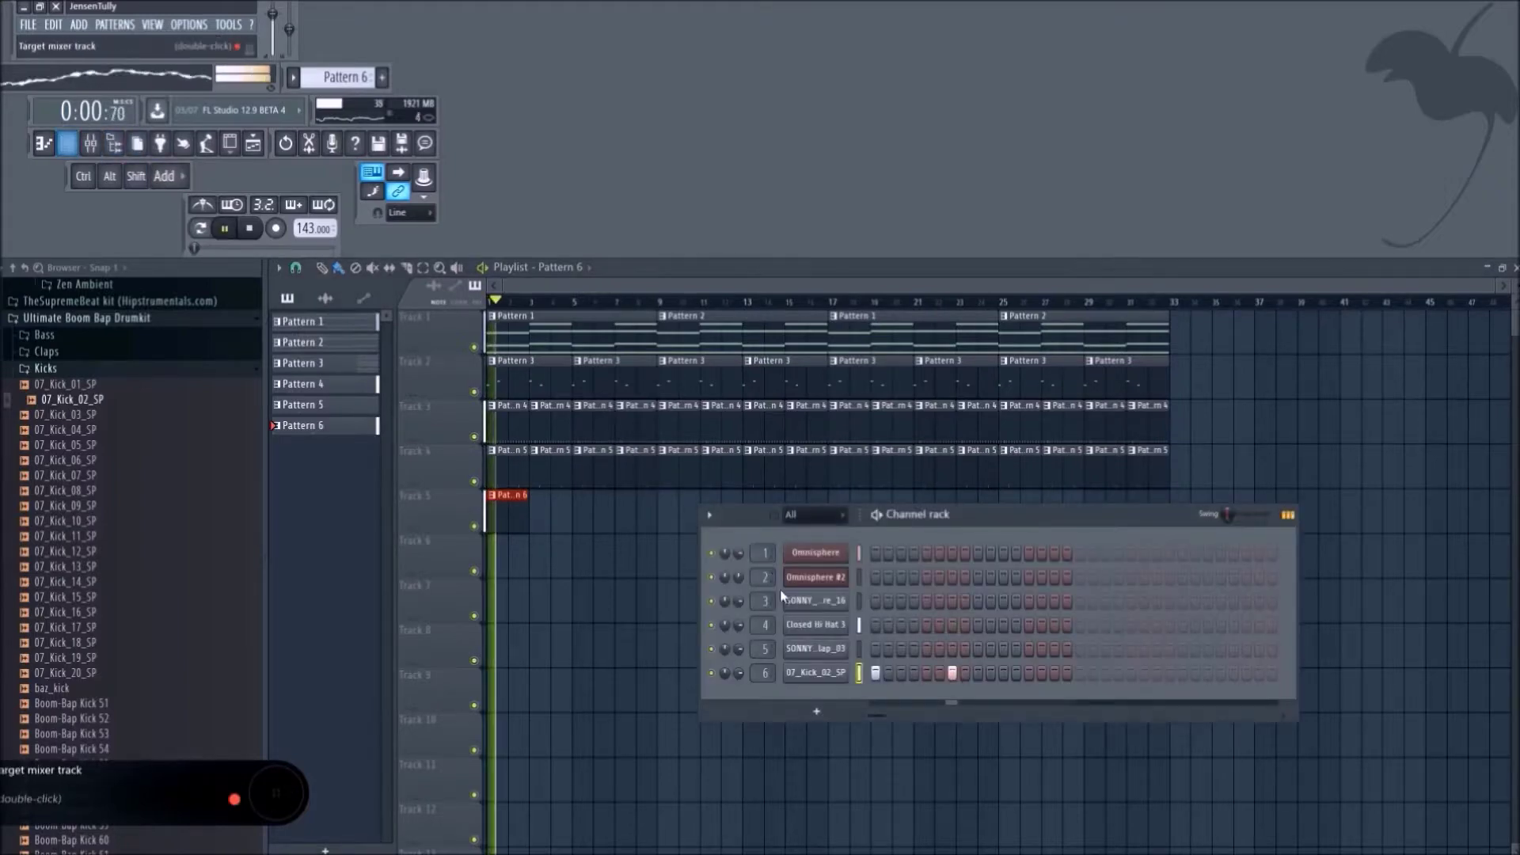
click(1030, 674)
click(1055, 674)
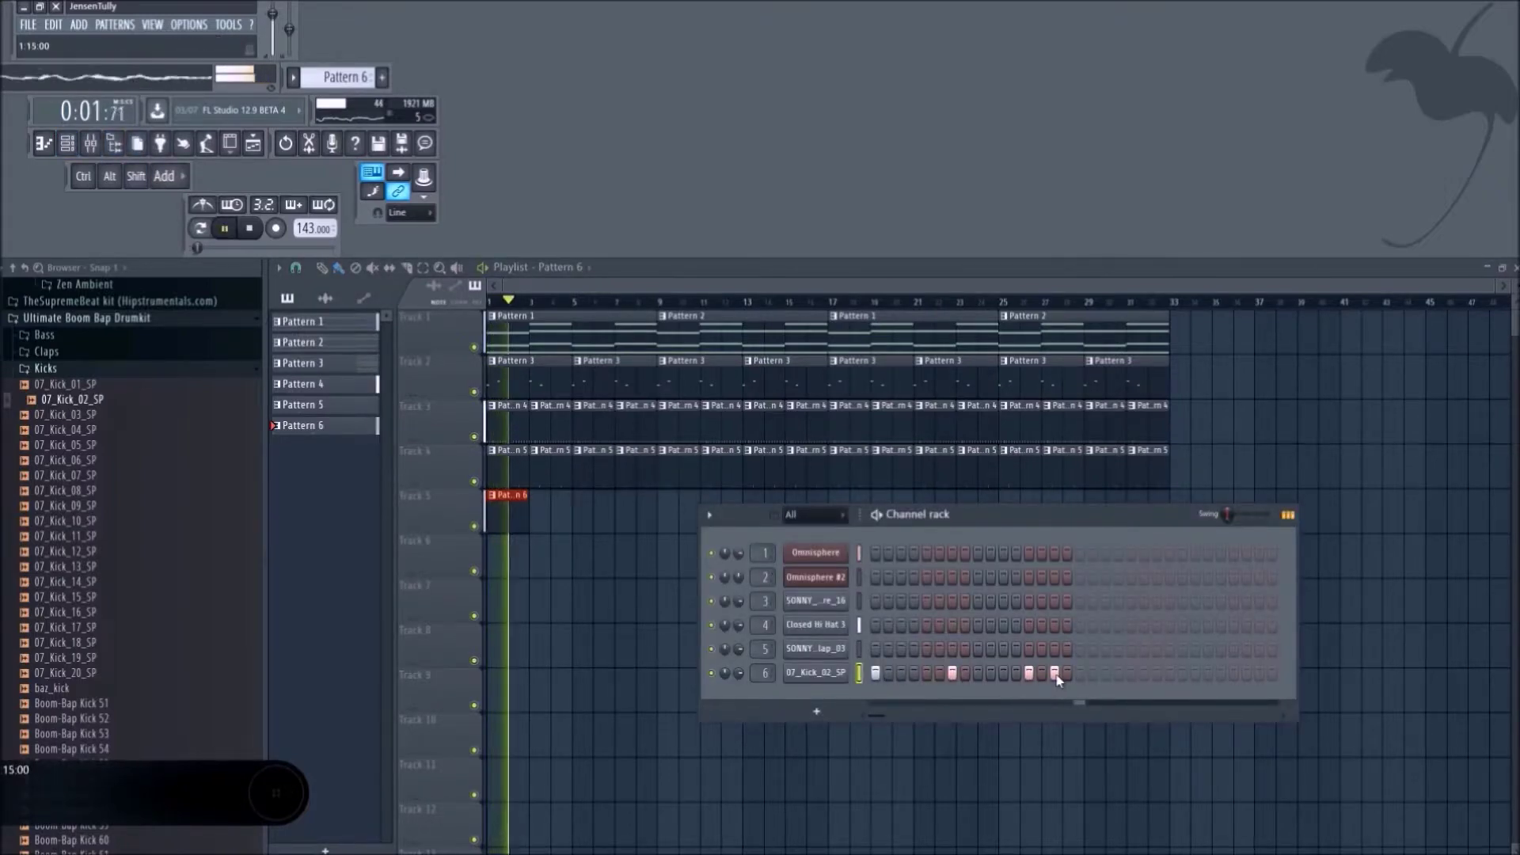
Extend Pattern 6 into its second bar with kick hits on steps 21 and 29, trying an extra hit near the end, and stop playback.
click(1157, 678)
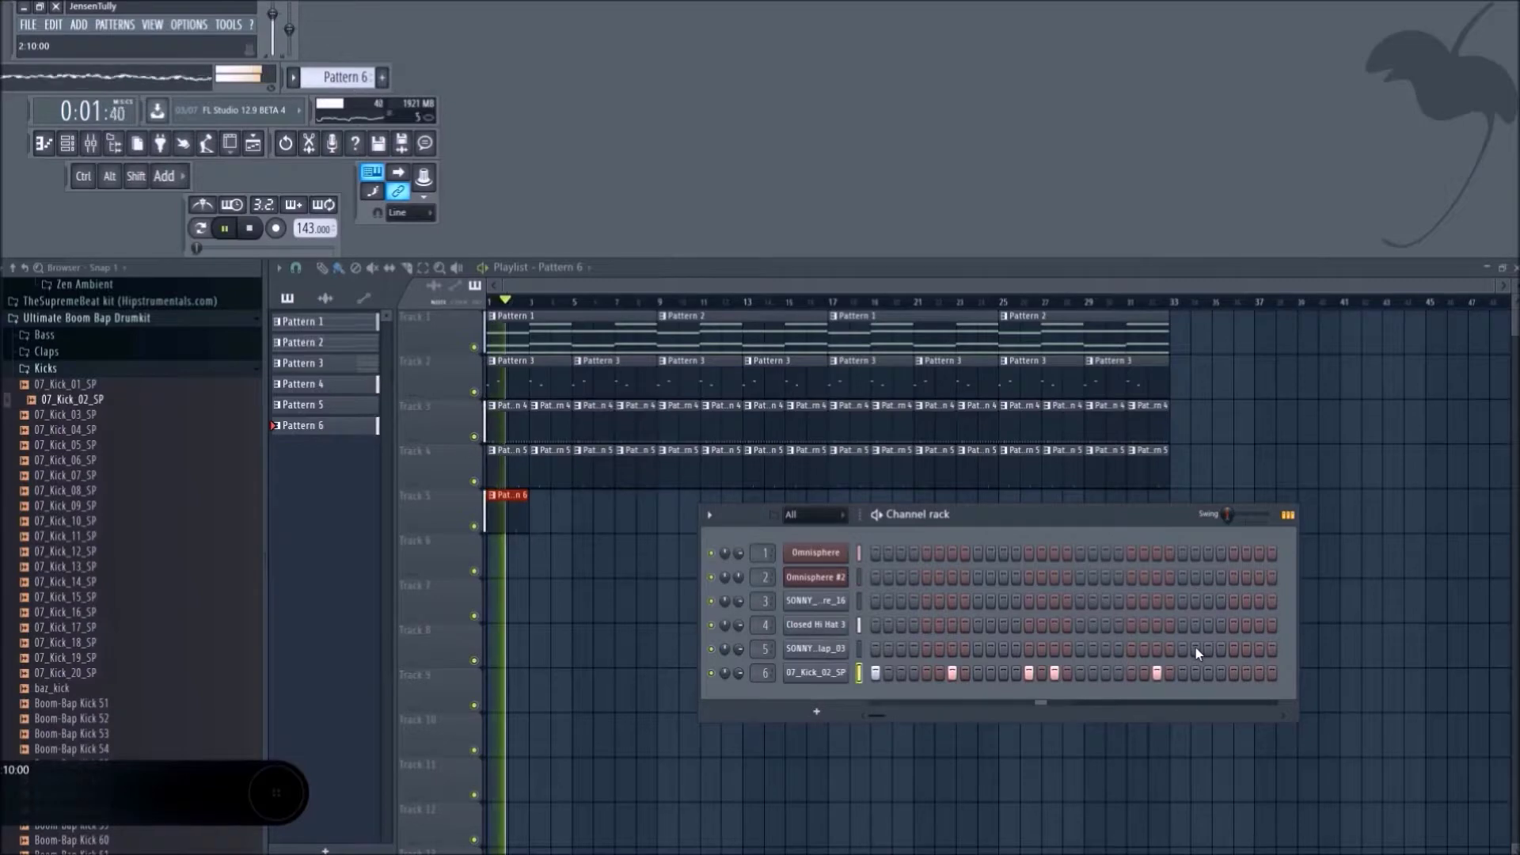
click(1157, 674)
click(1132, 674)
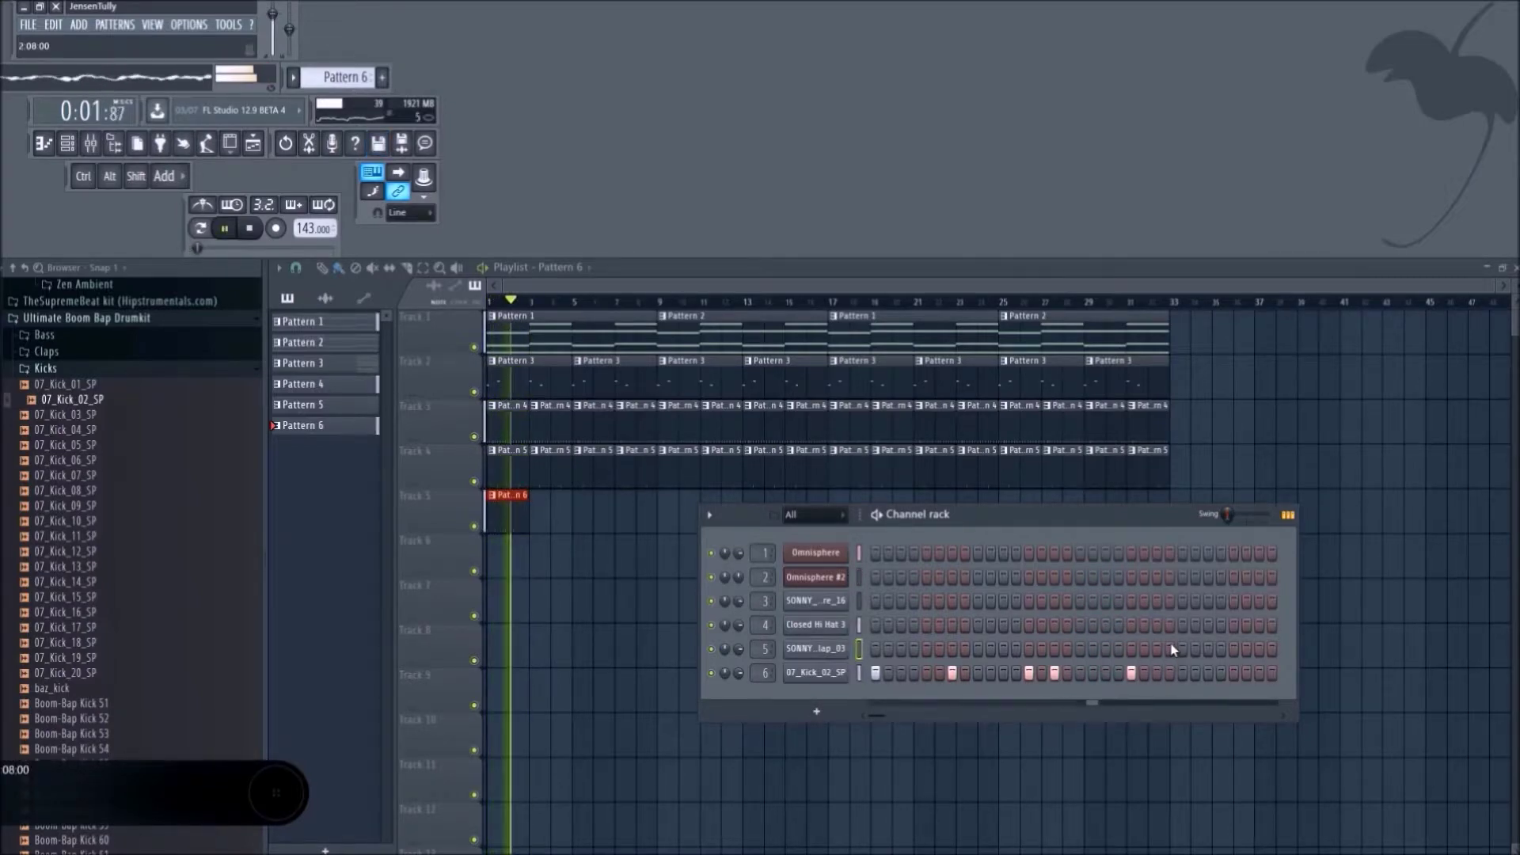
key(space)
click(1259, 673)
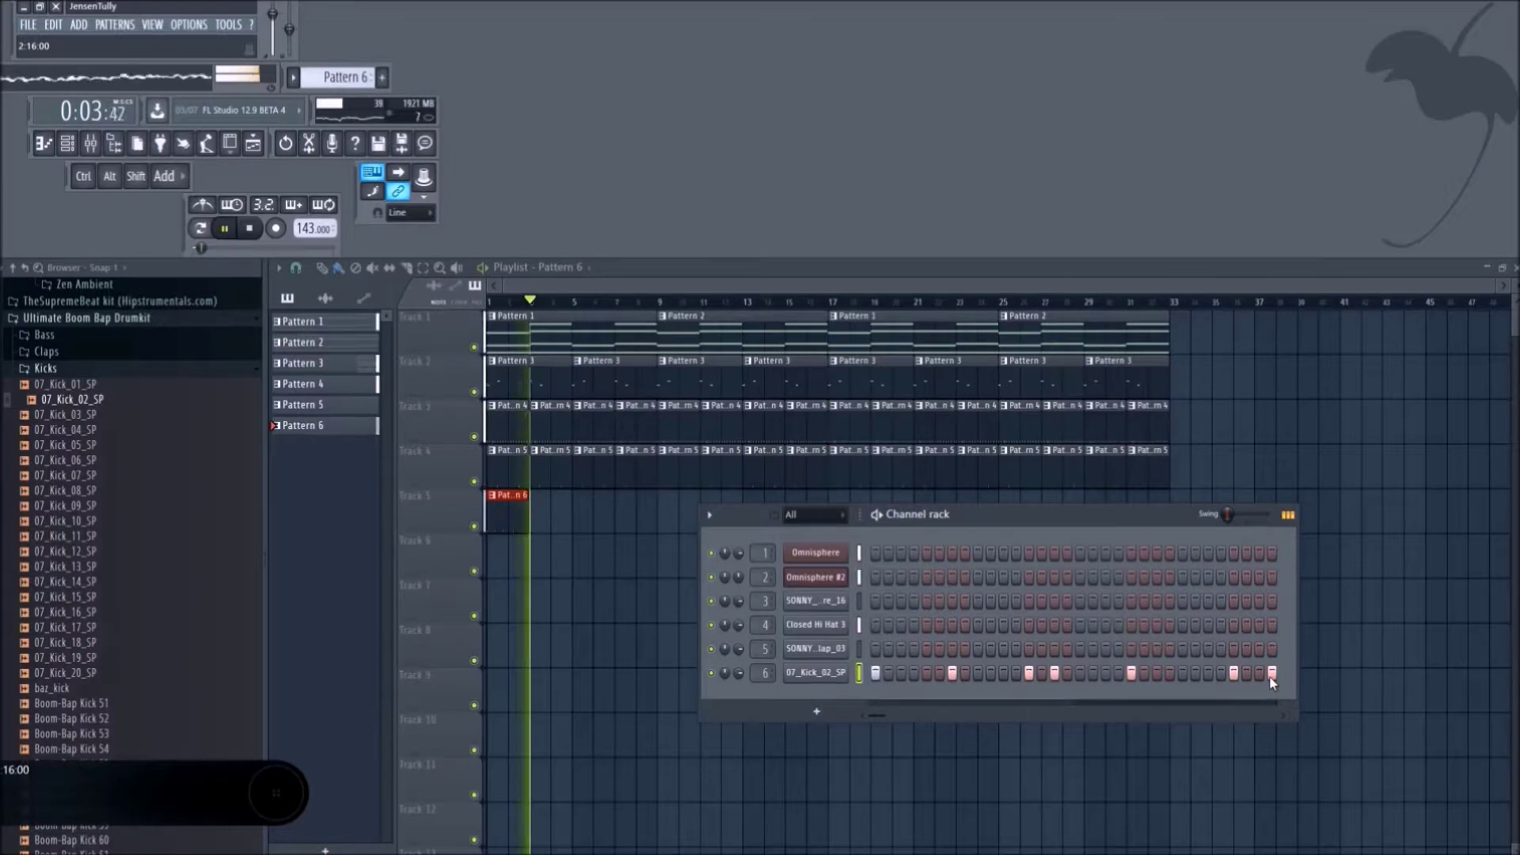
key(space)
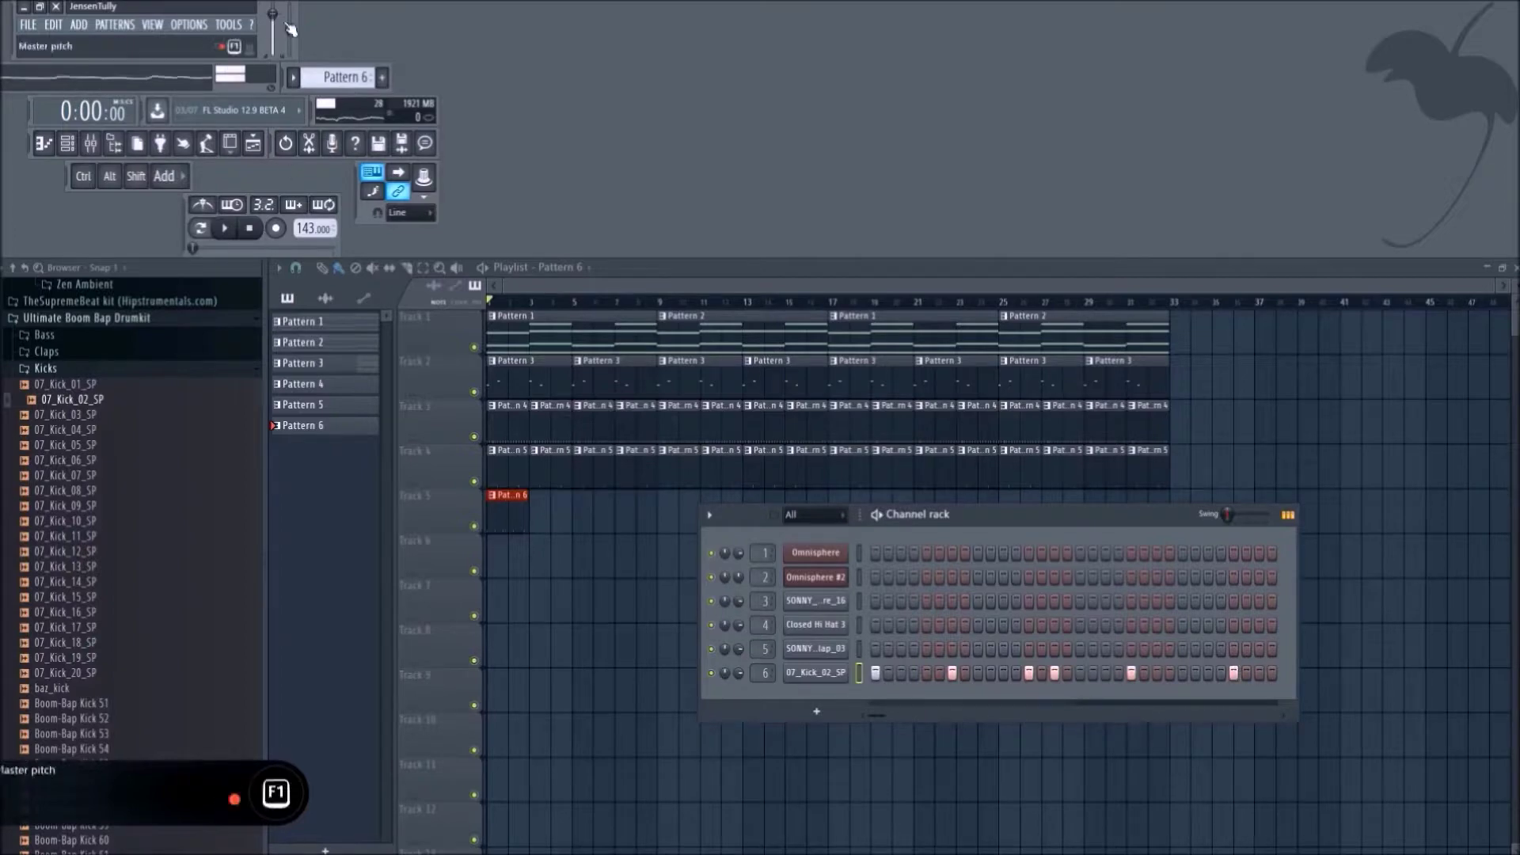
Clone Pattern 6 as Pattern 7, place the new clip at bar 3 of Track 5 and start playback.
click(342, 79)
click(475, 225)
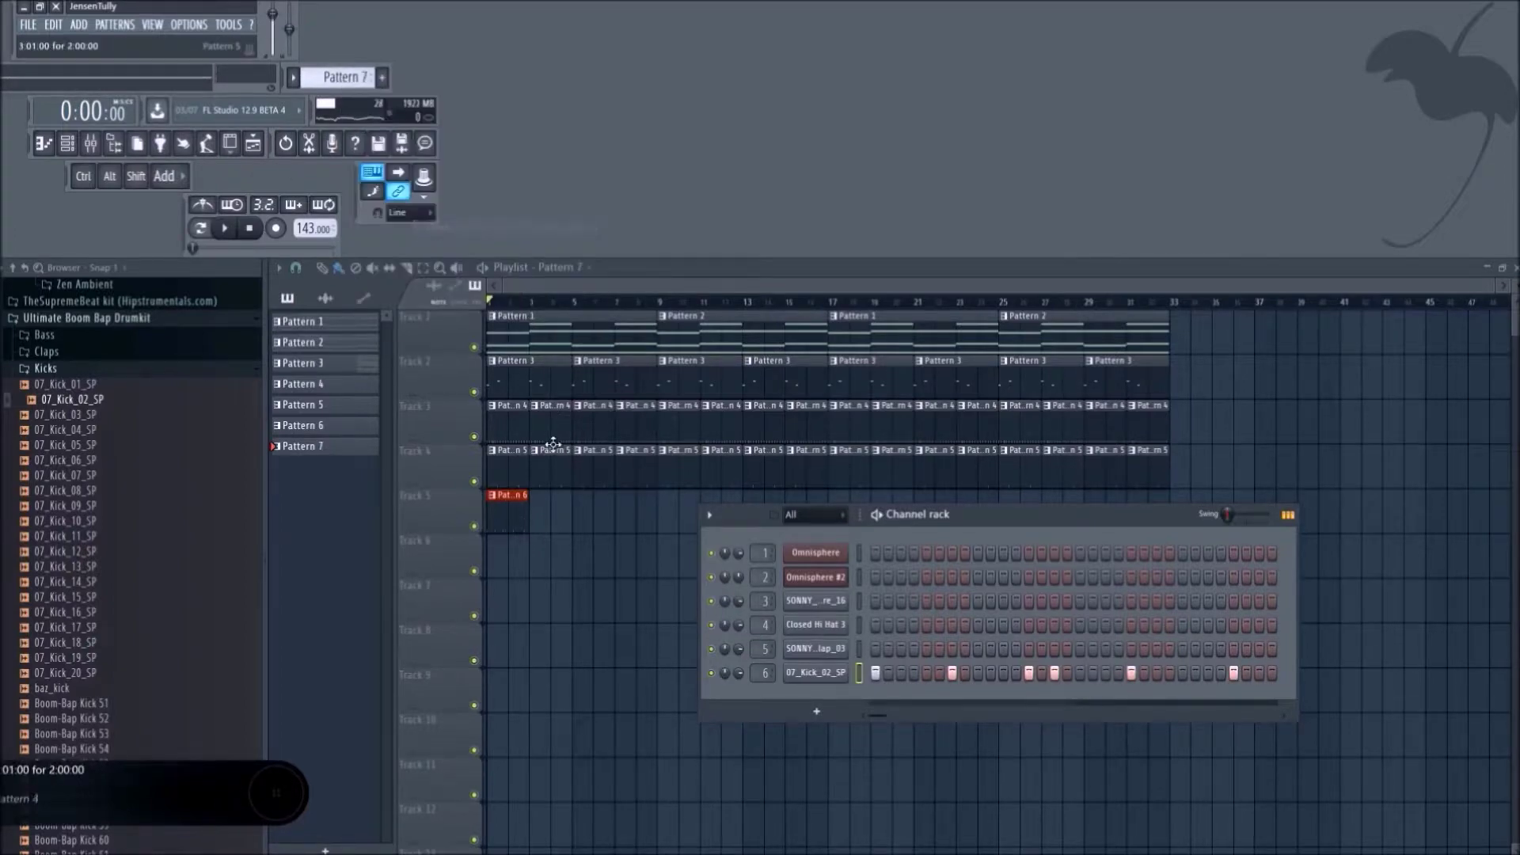
click(505, 517)
click(547, 515)
drag(646, 515, 588, 523)
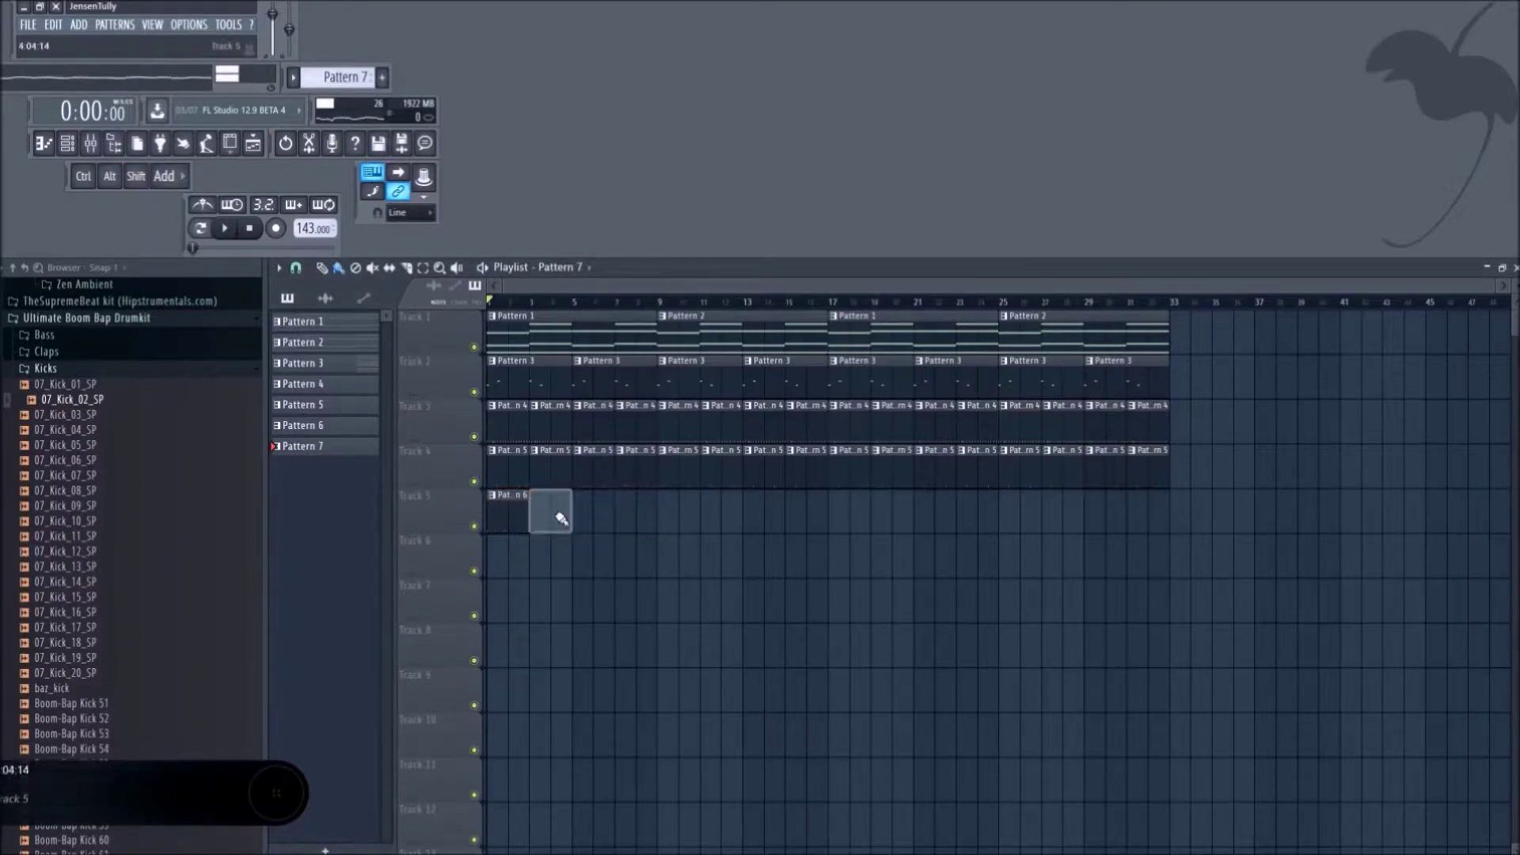
right_click(555, 521)
key(space)
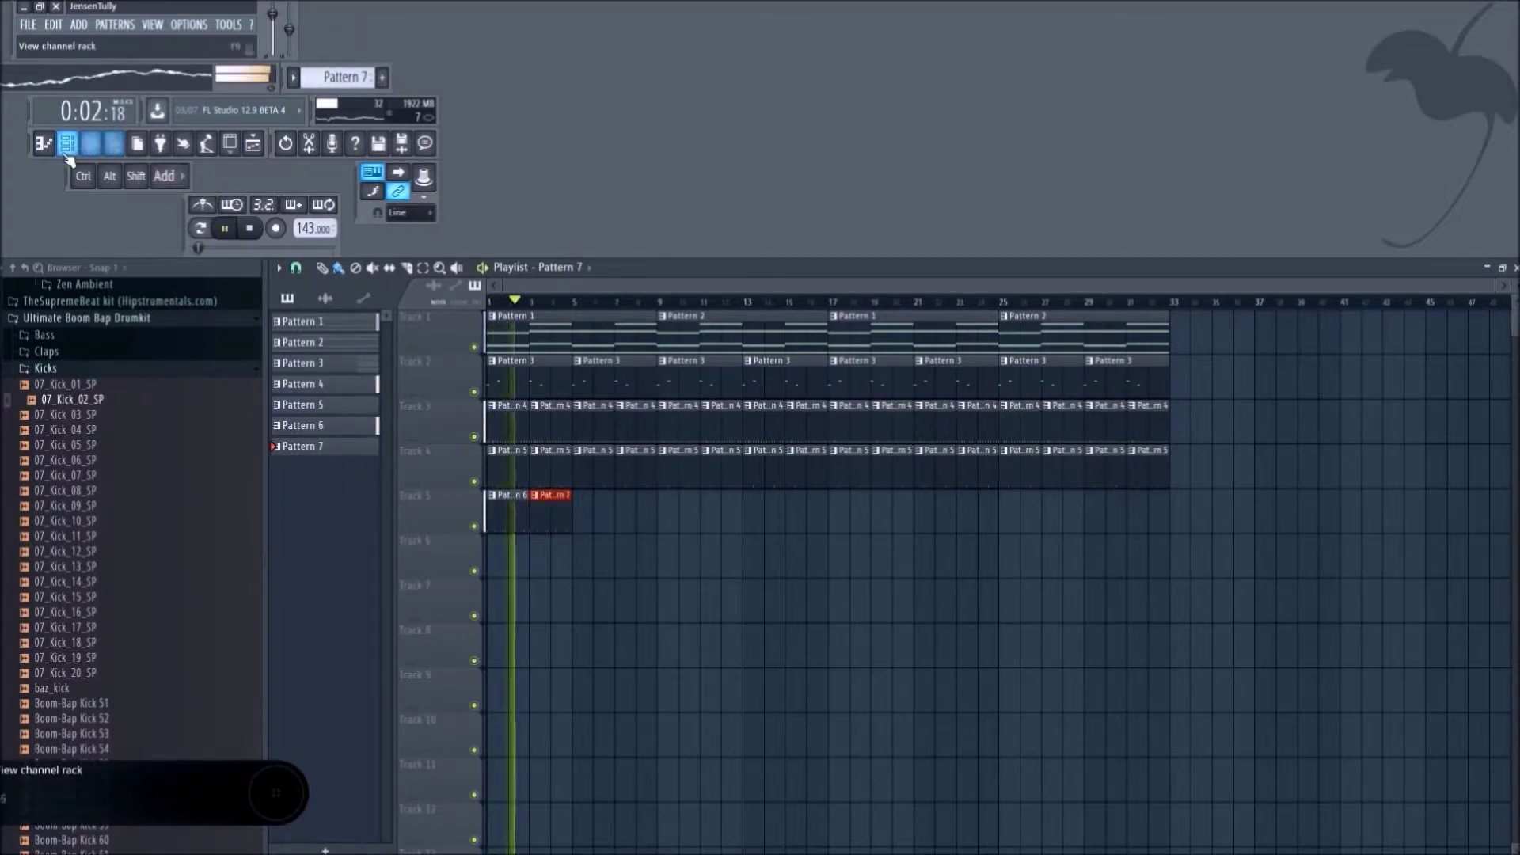
Remove the 07_Kick_02_SP hit on step 15 of Pattern 7 and audition the two kick clips in the Playlist.
key(F6)
click(1054, 673)
click(1054, 673)
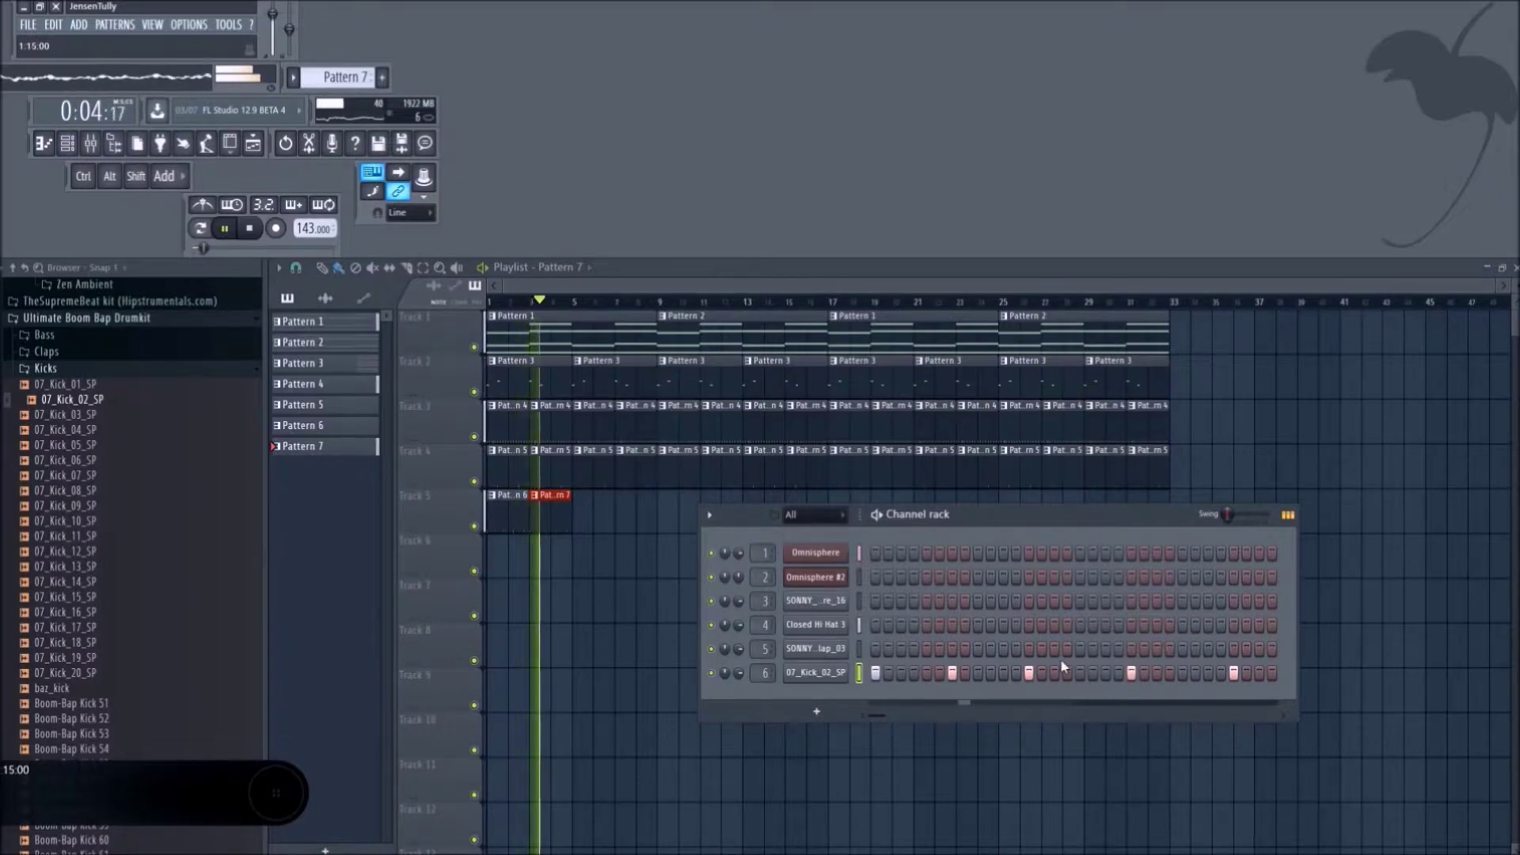
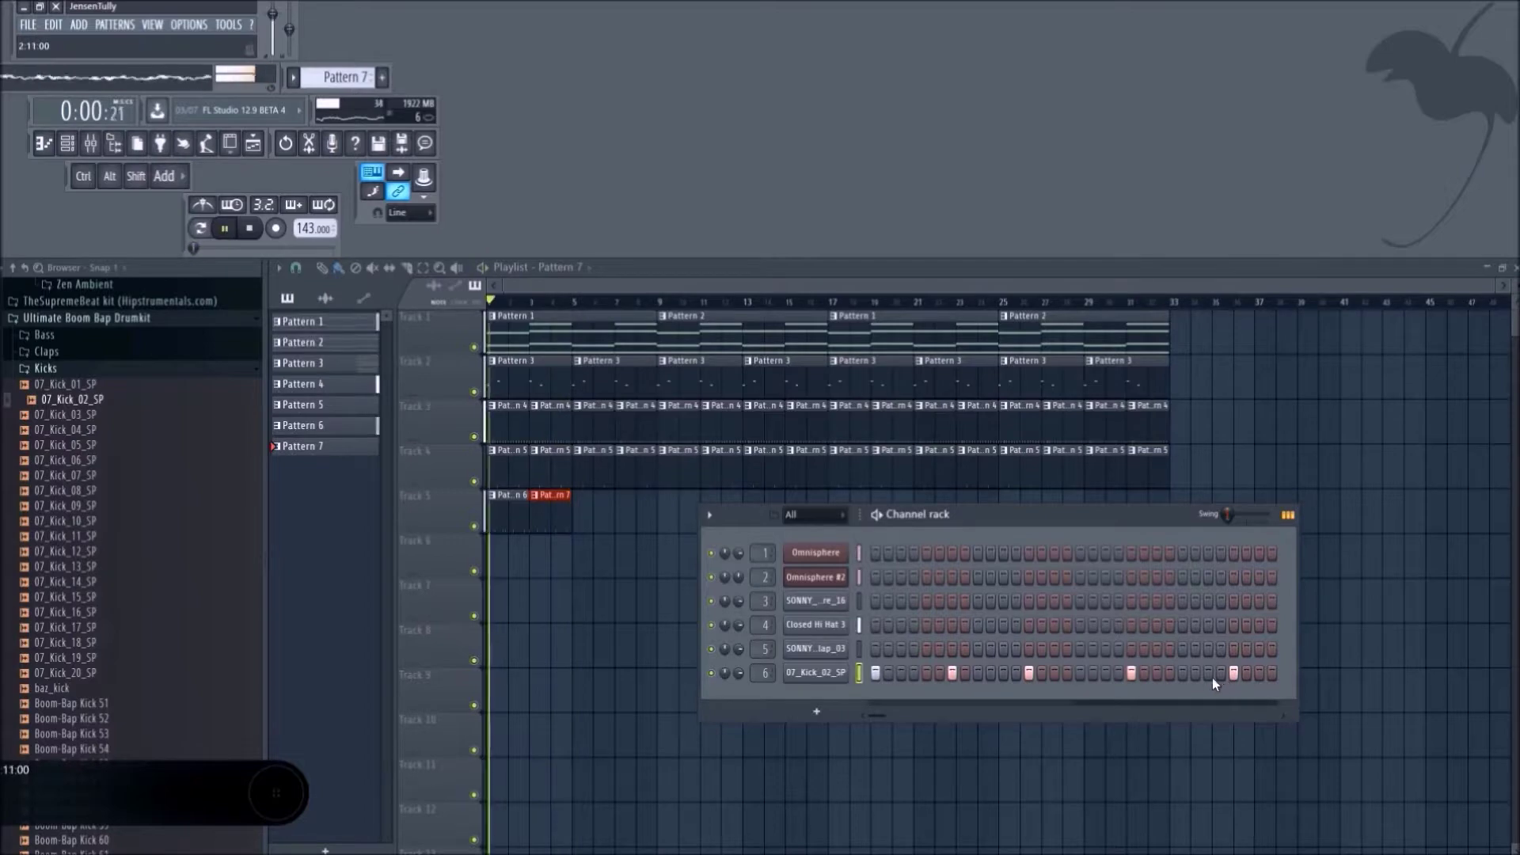
click(448, 305)
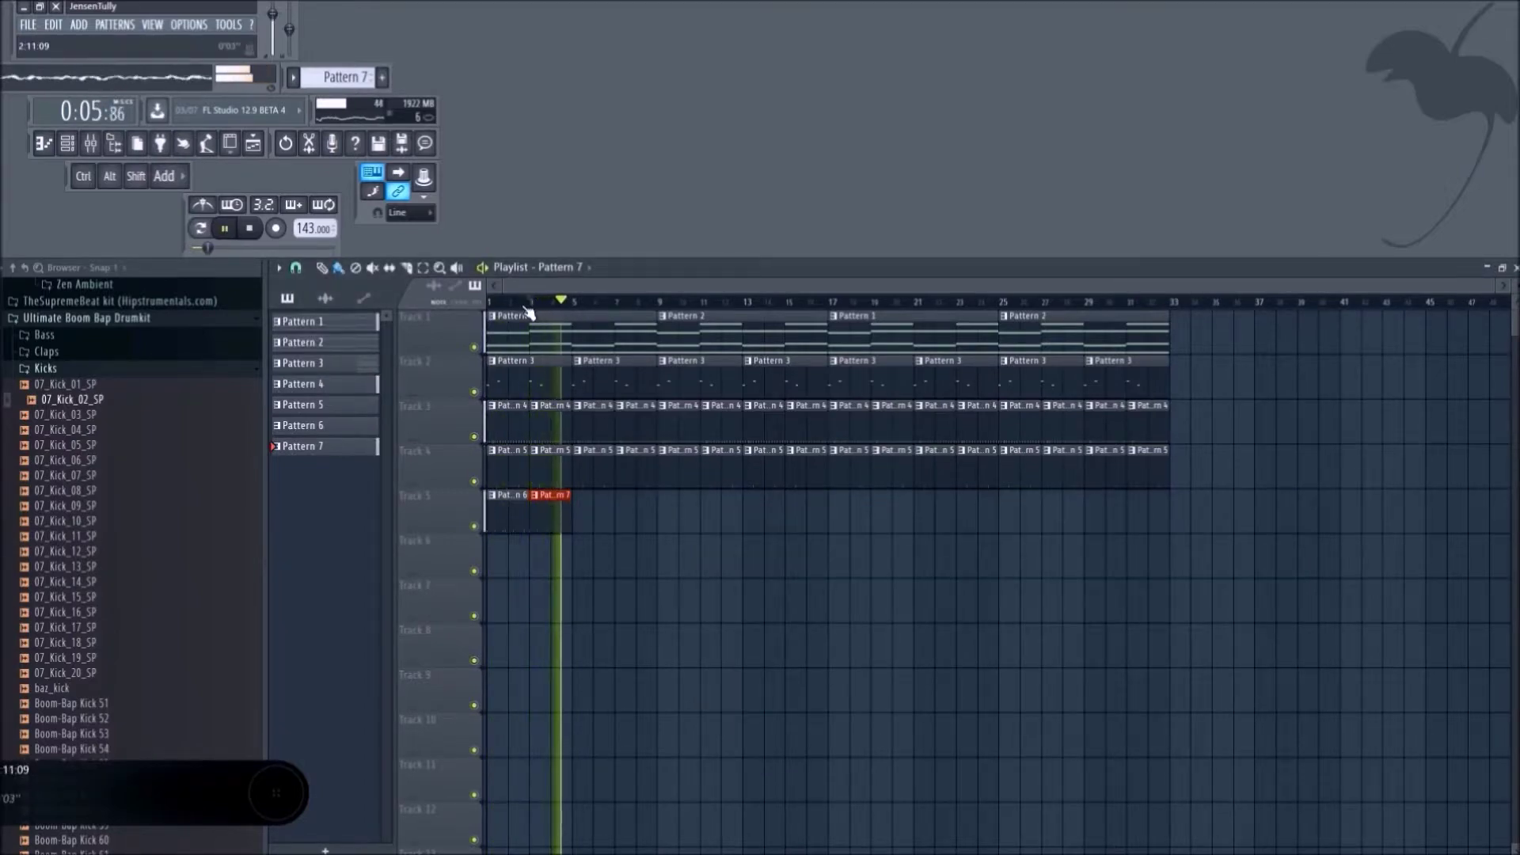
Stop playback and duplicate the Pattern 6 and Pattern 7 clips on Track 5 so the pair repeats from bar 5.
key(space)
drag(651, 534, 609, 510)
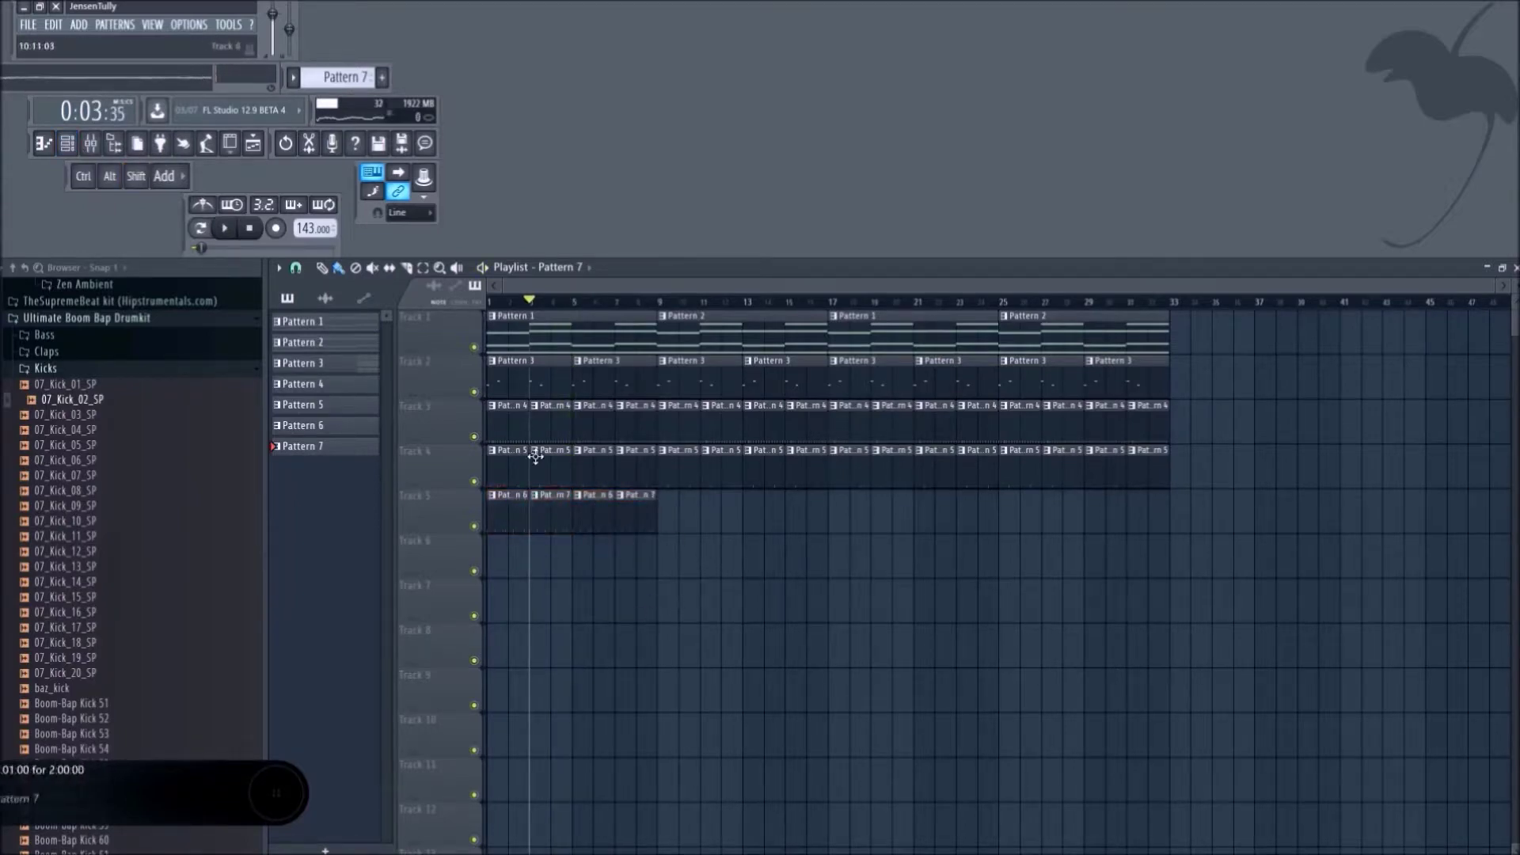
Clone Pattern 7 as Pattern 8 and remove the kick hits at steps 13 and 27 of the 07_Kick_02_SP channel.
click(334, 83)
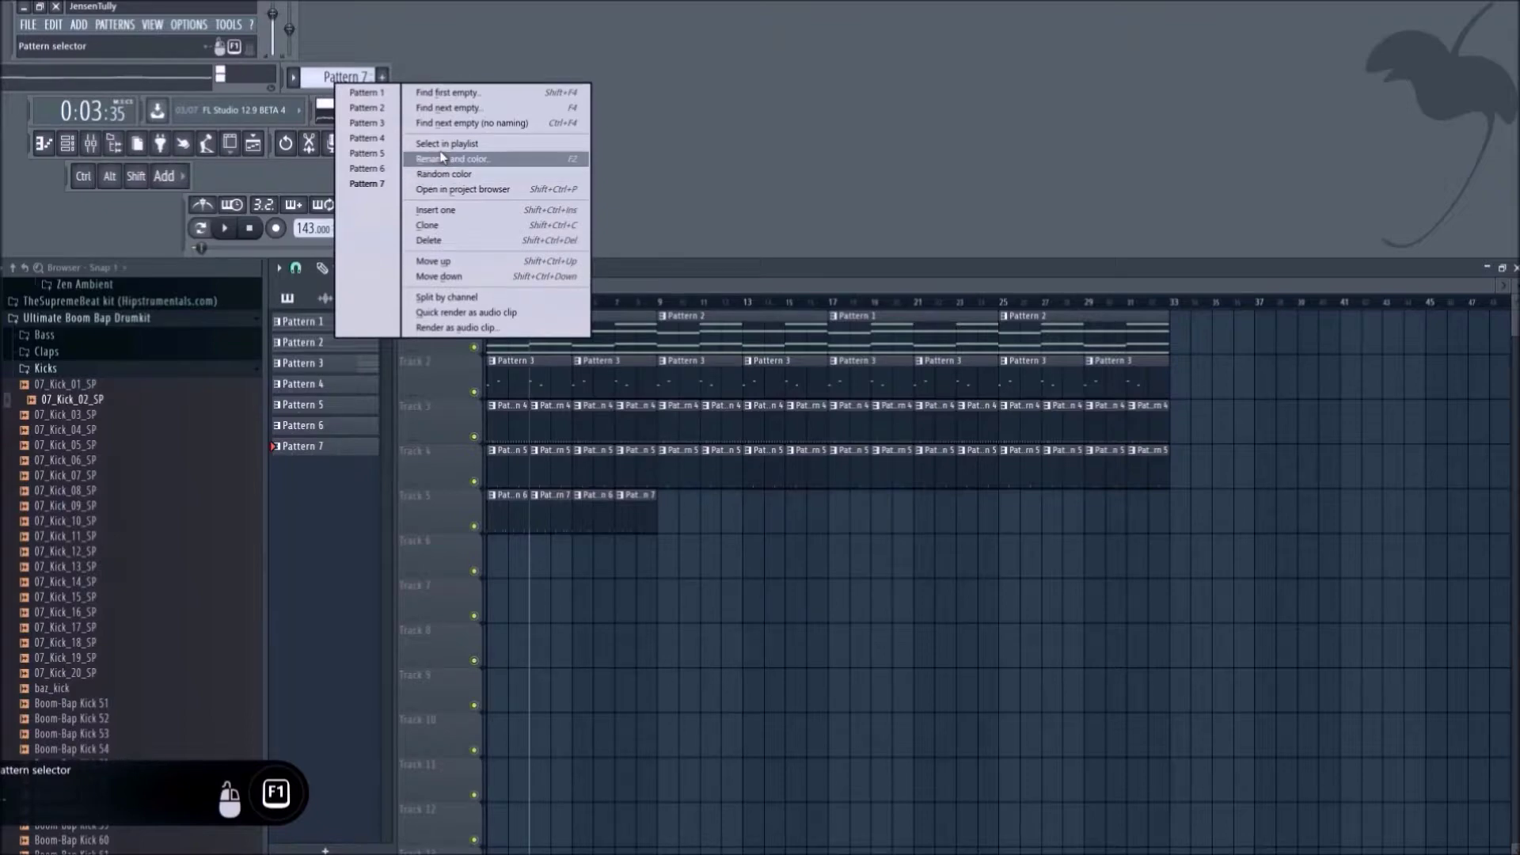
click(444, 225)
click(66, 146)
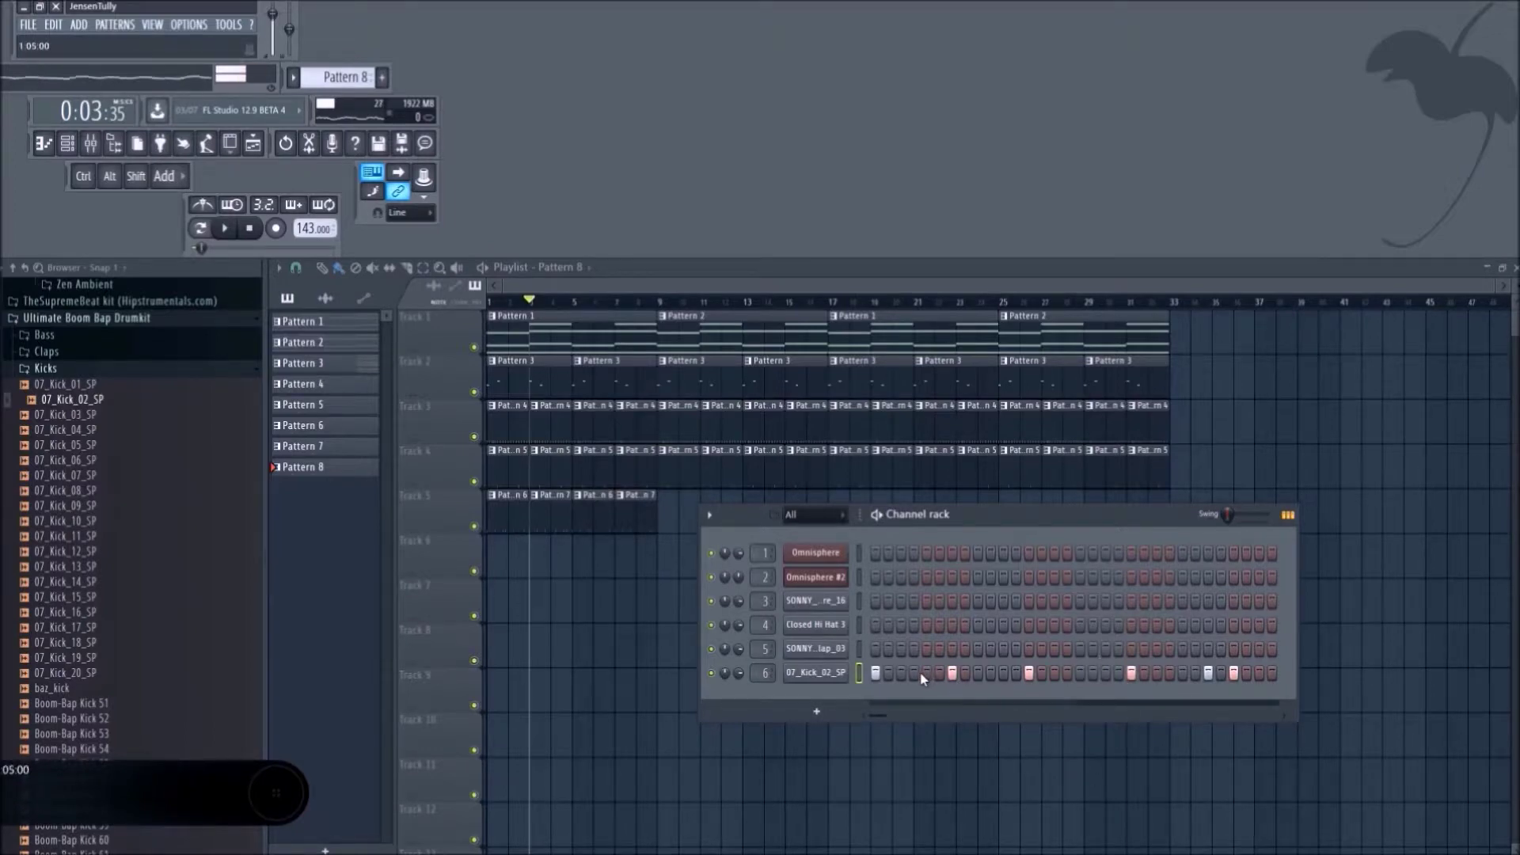
click(1209, 674)
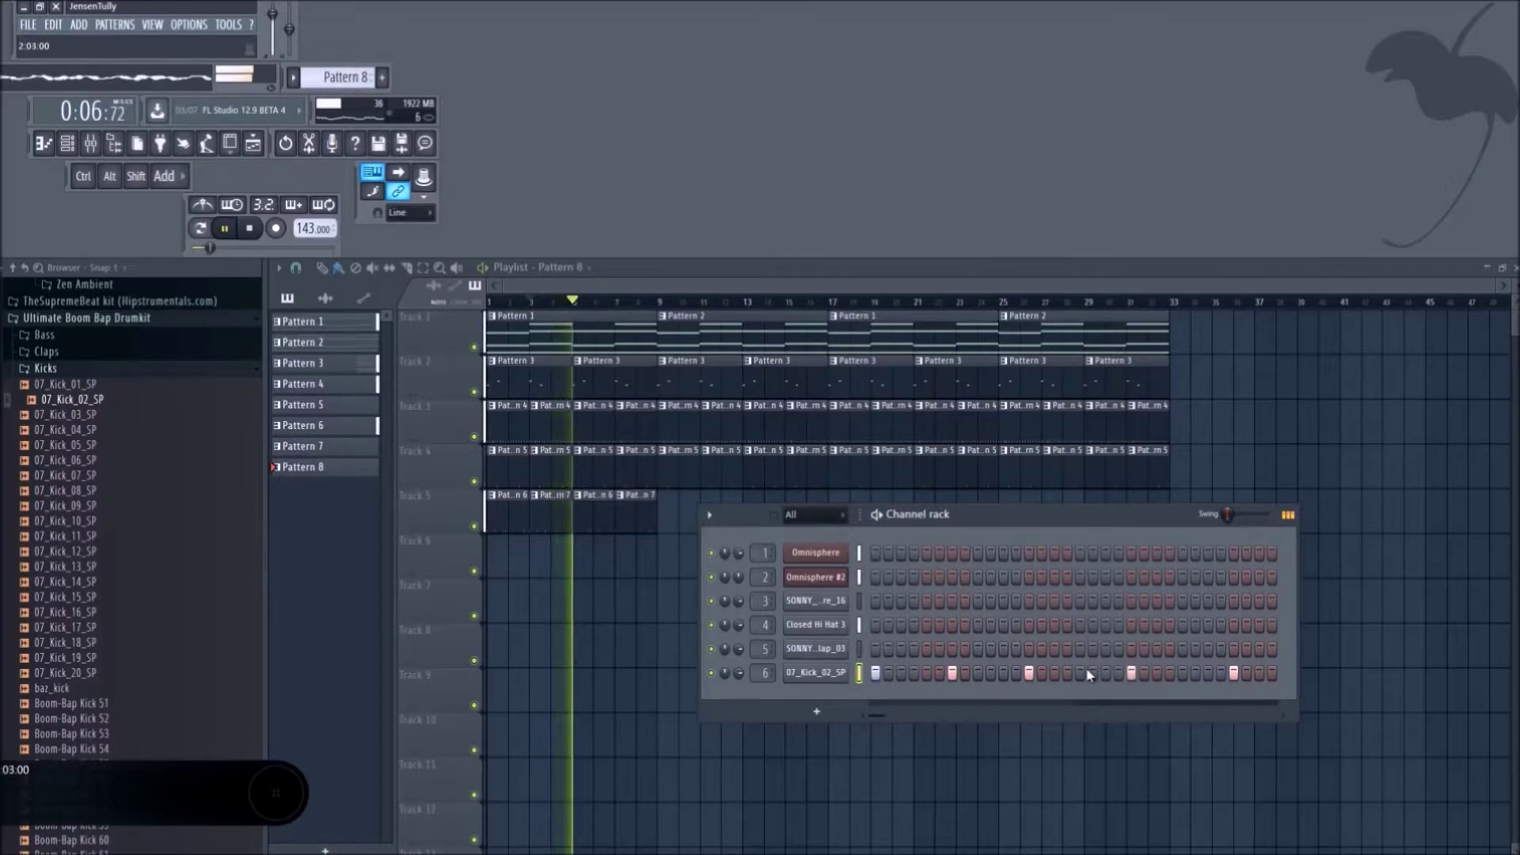
click(1029, 673)
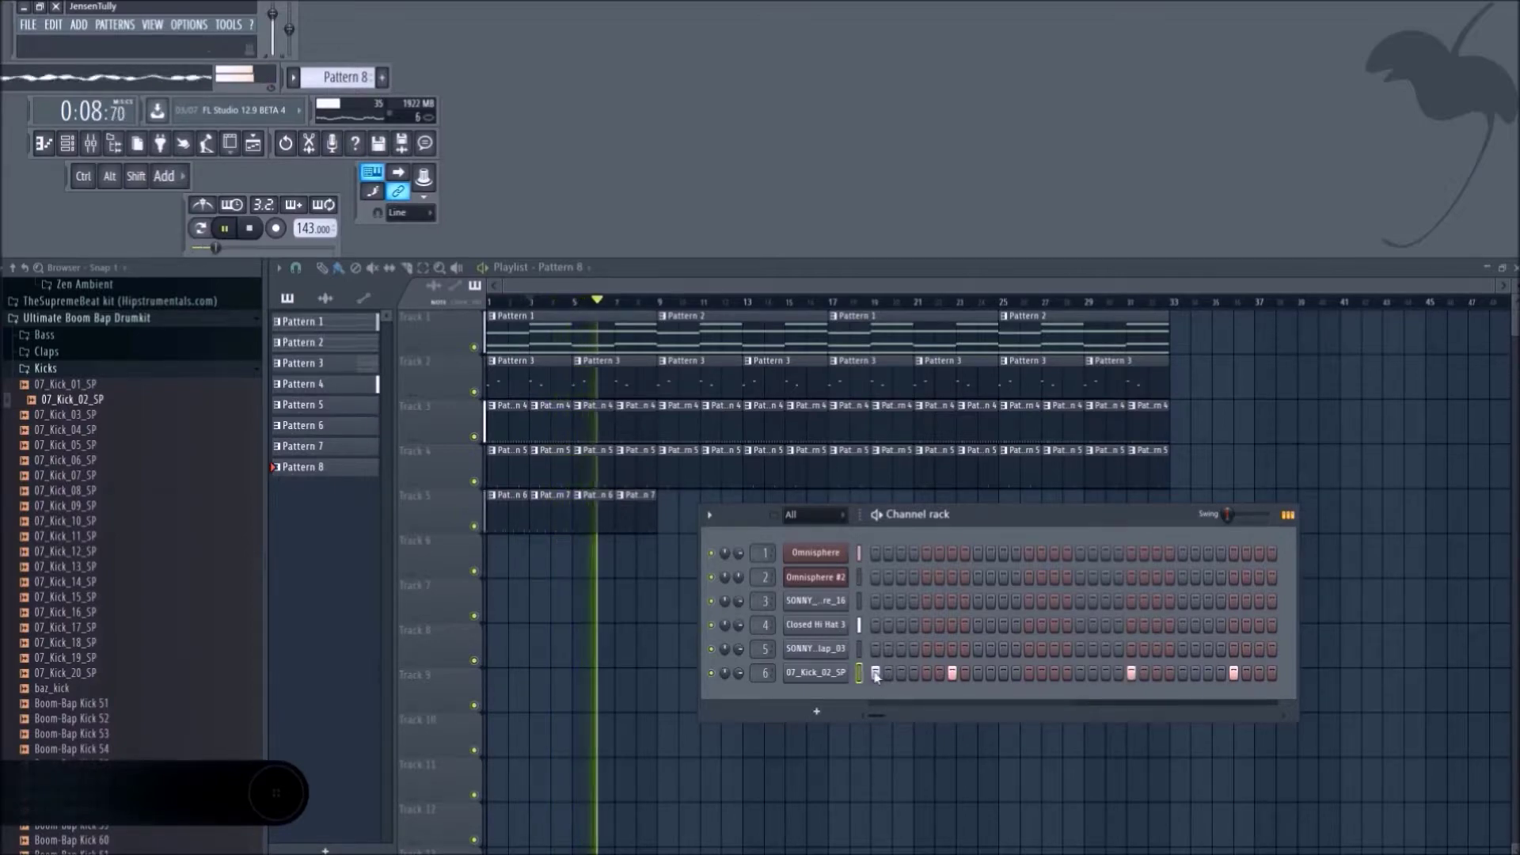
Place Pattern 8 at bars 9 and 11 on Track 5 and repeat the six-clip kick sequence, ending it at bar 33.
click(671, 519)
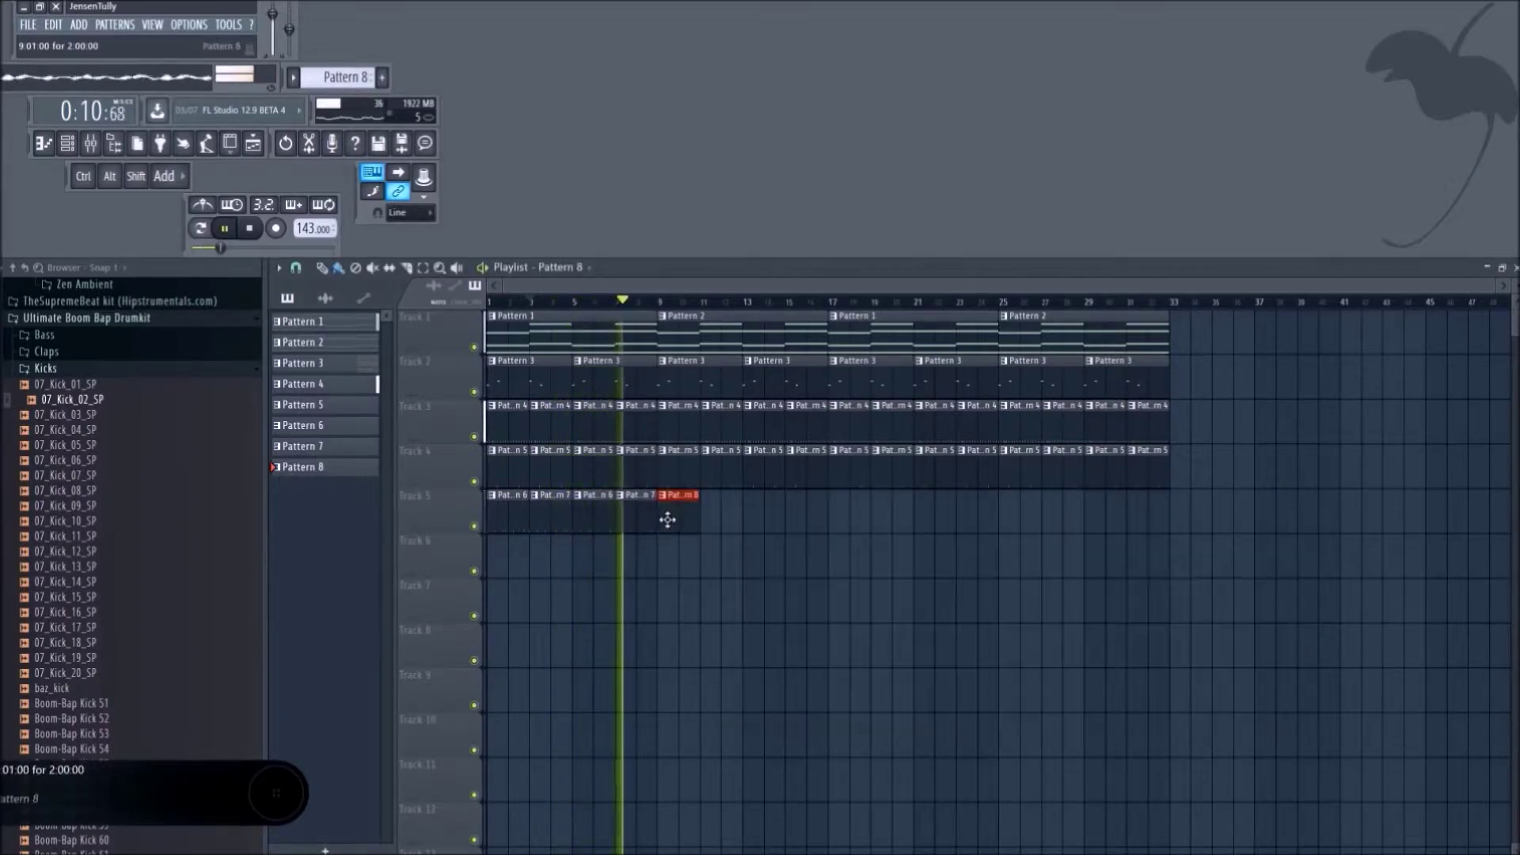
click(711, 520)
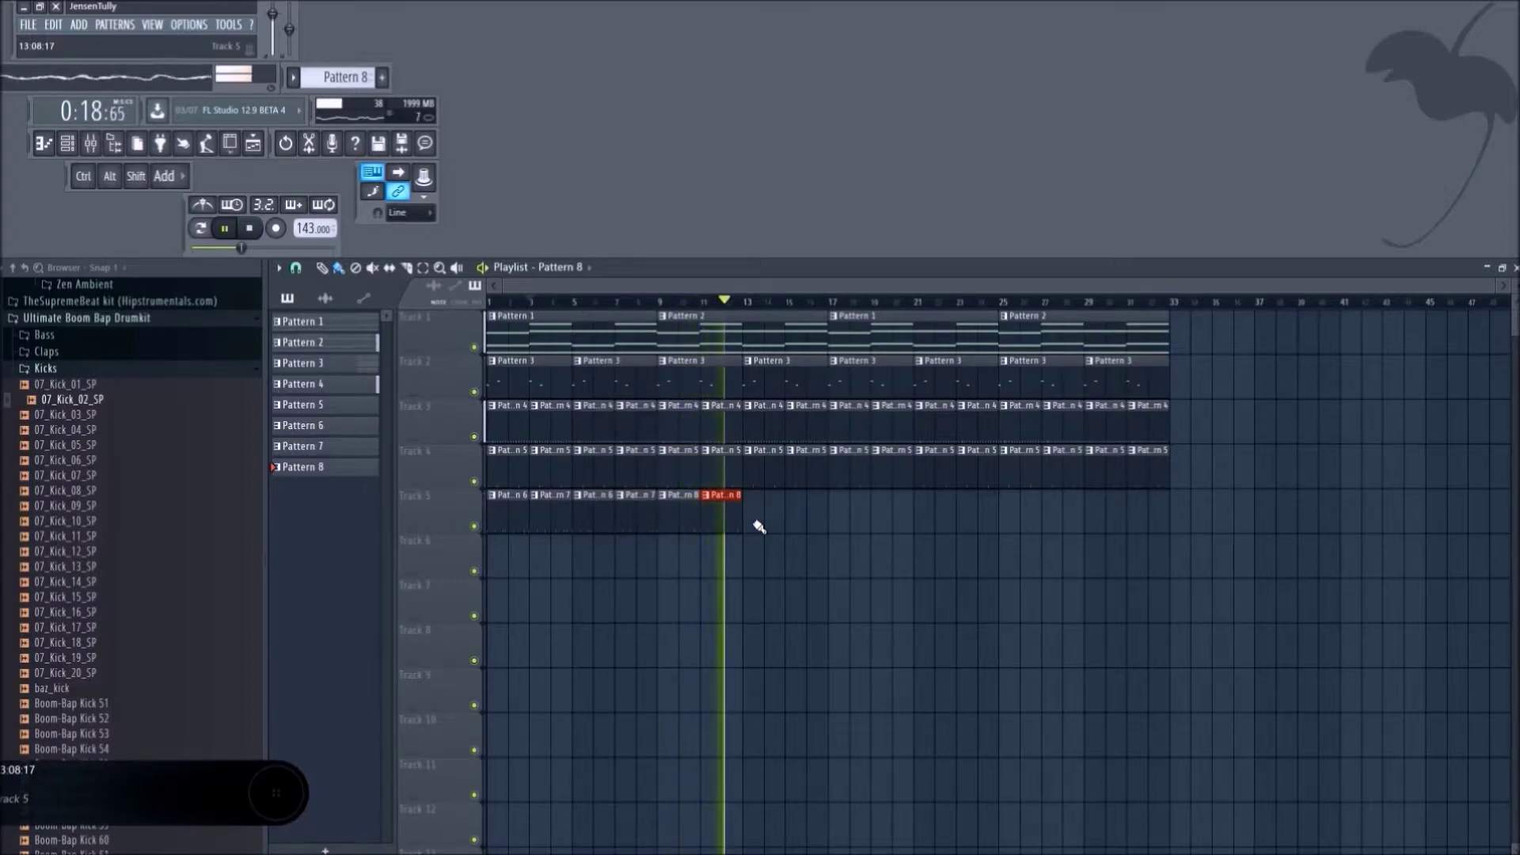
key(space)
mouse_move(911, 577)
mouse_down()
mouse_move(486, 493)
mouse_move(747, 547)
mouse_move(916, 516)
mouse_move(1021, 522)
mouse_up()
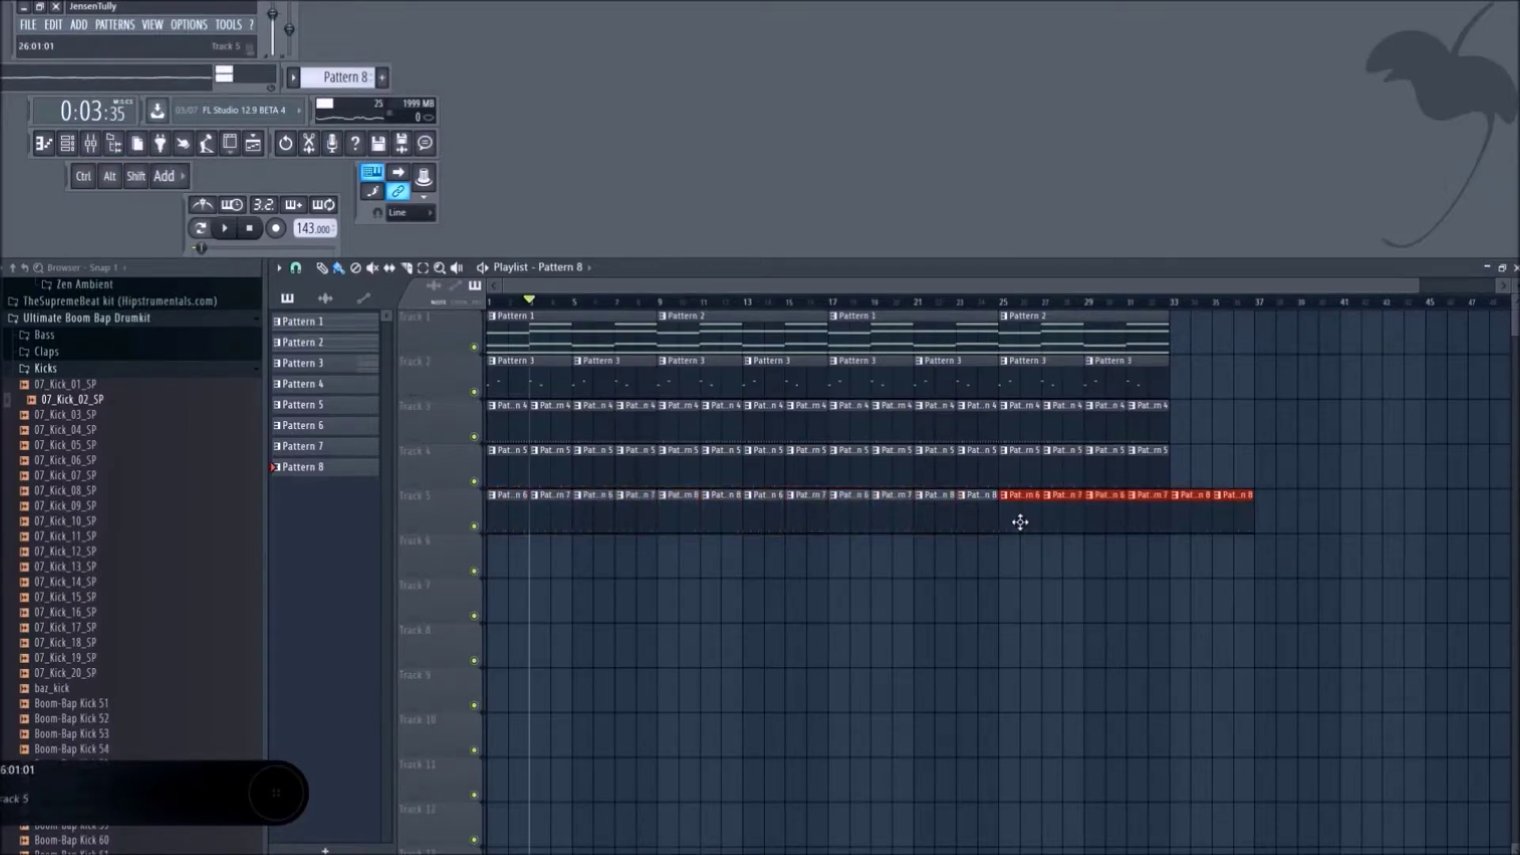
right_click(1243, 499)
right_click(1204, 514)
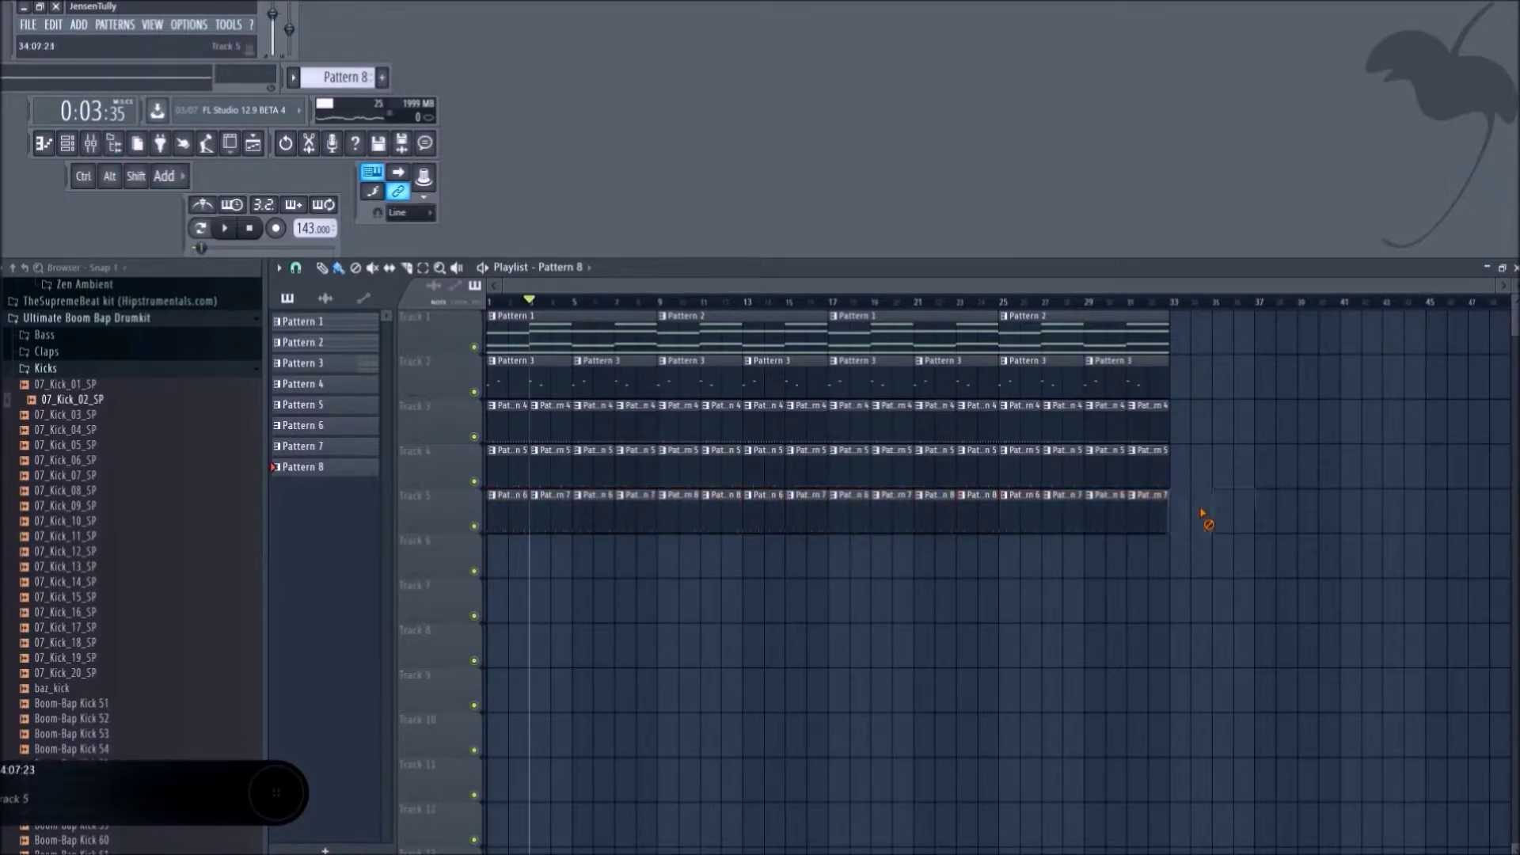
Collapse the Kicks folder and delete the drum clips on Tracks 3 to 5 within the first four bars.
click(92, 369)
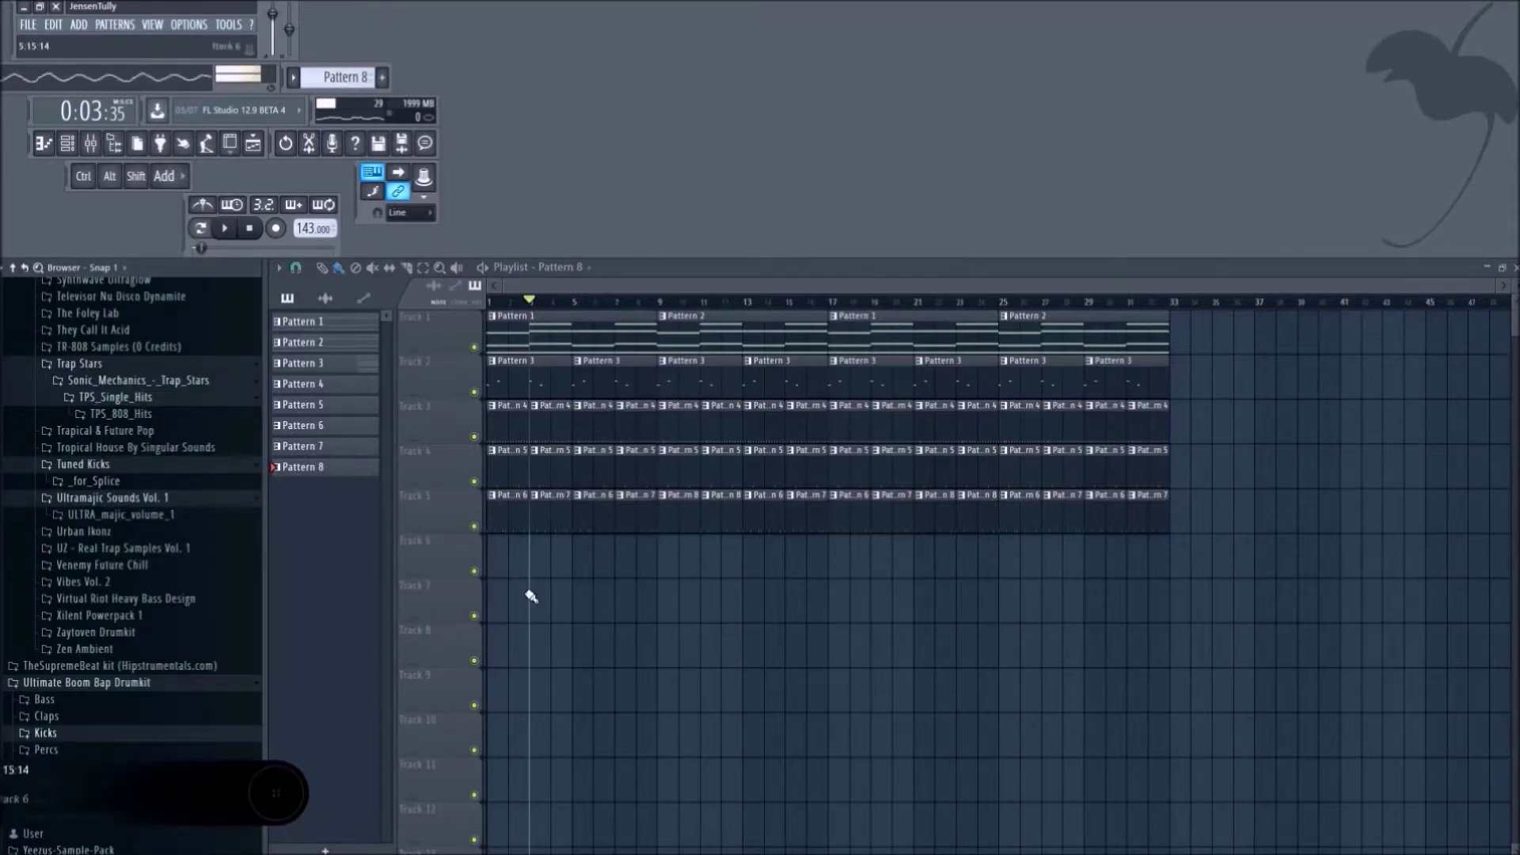
key(space)
key(space)
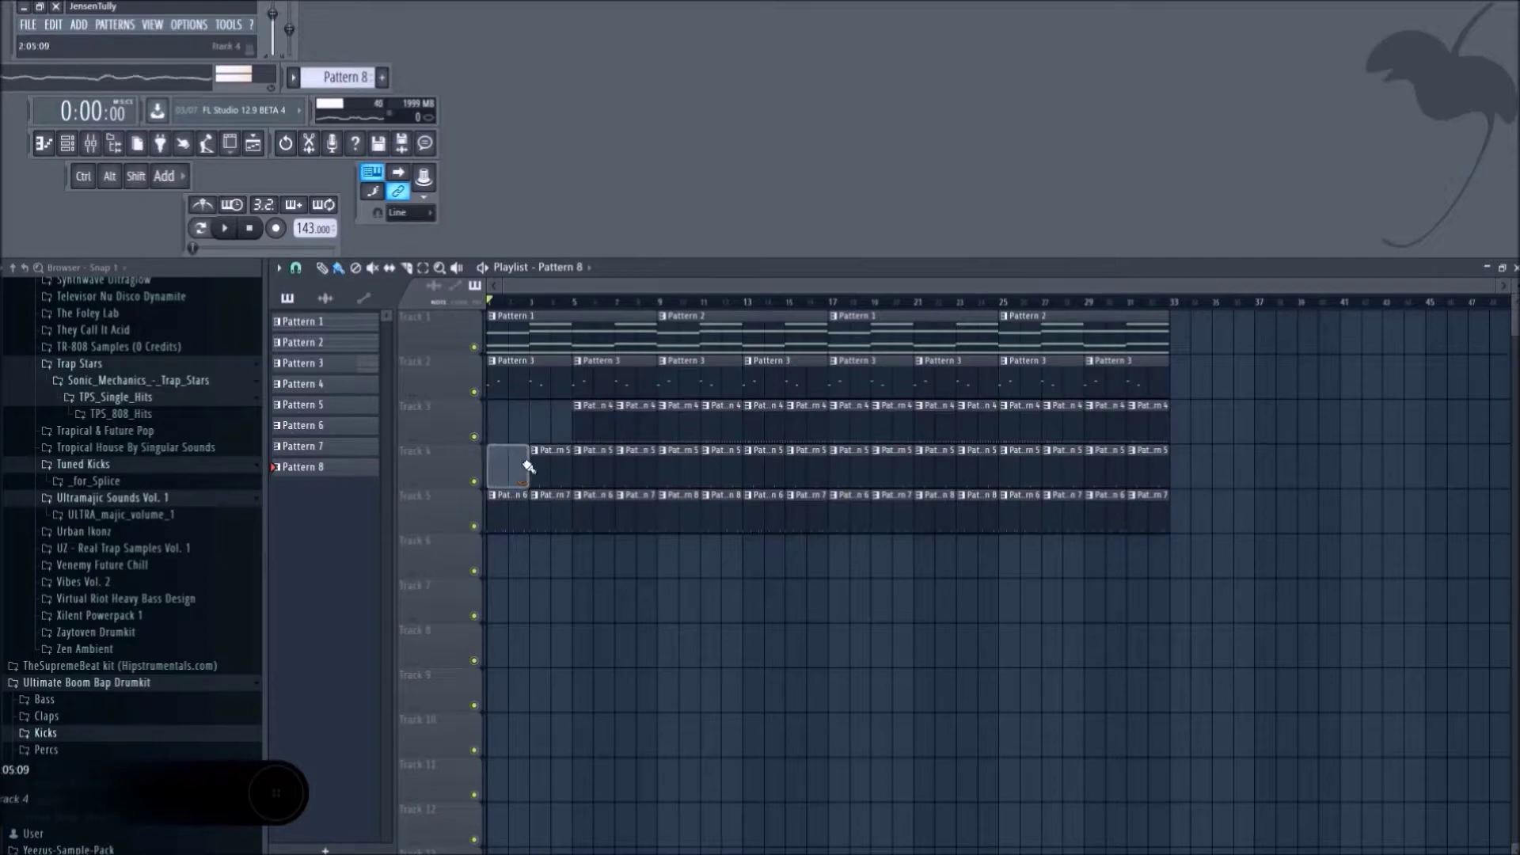
key(space)
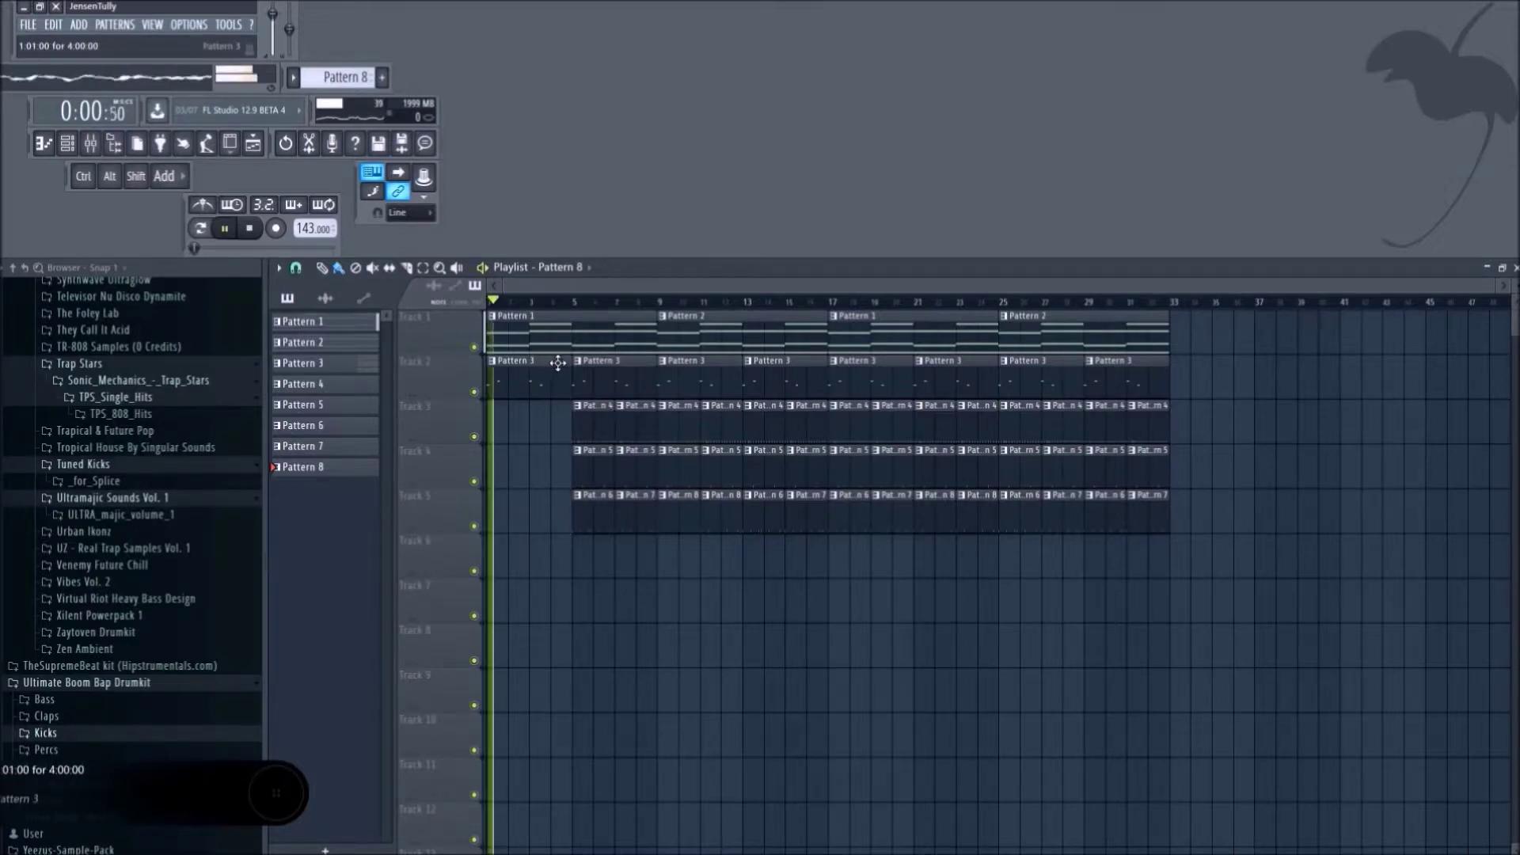
Delete the Pattern 4 clips on Track 3 at bars 5, 7 and 9.
right_click(594, 410)
right_click(629, 411)
right_click(677, 415)
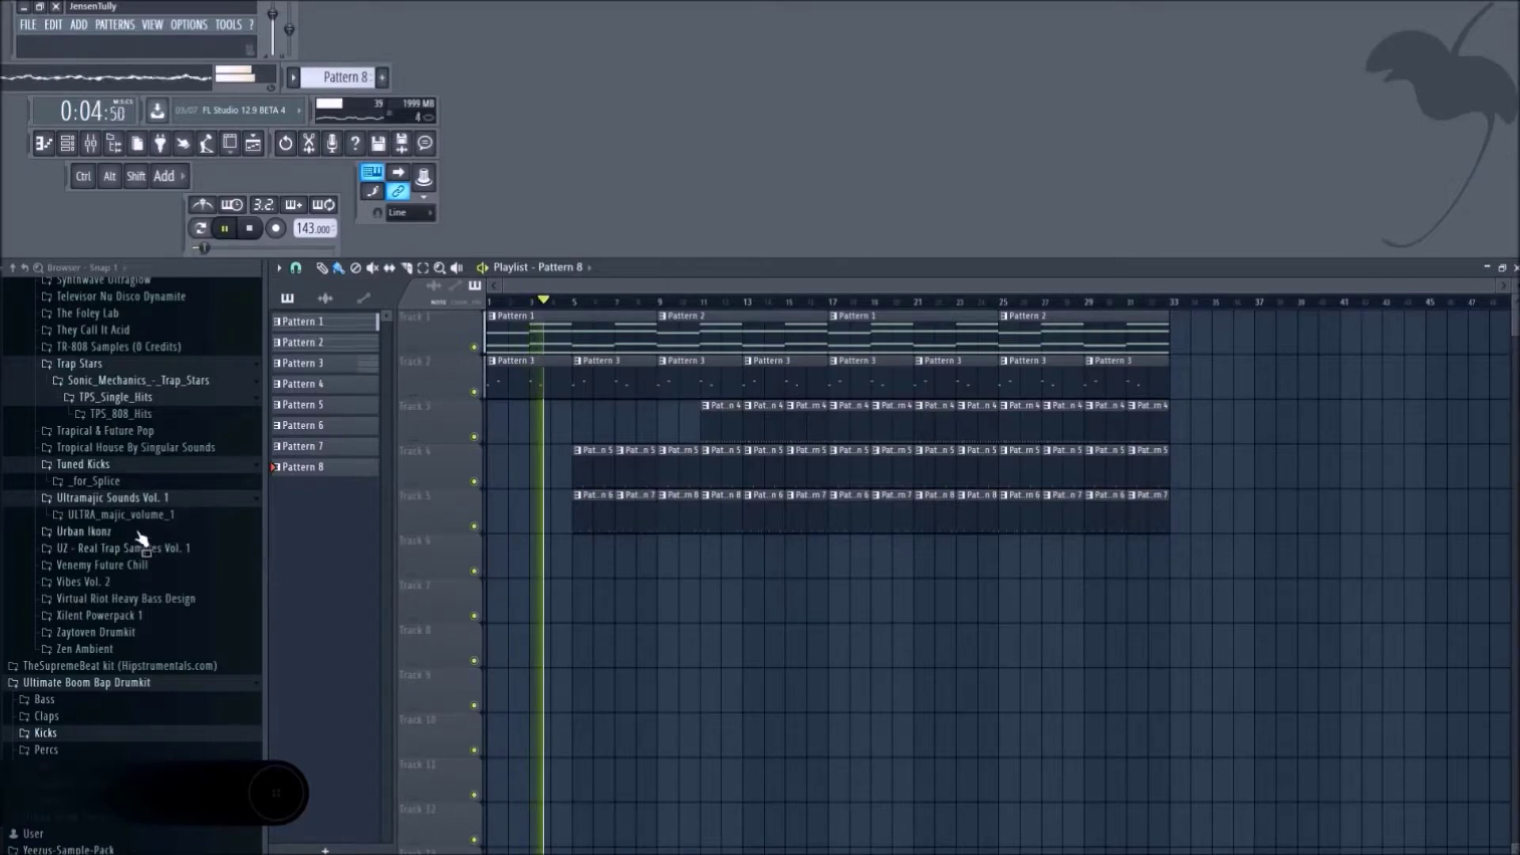
scroll(116, 445, up, 1)
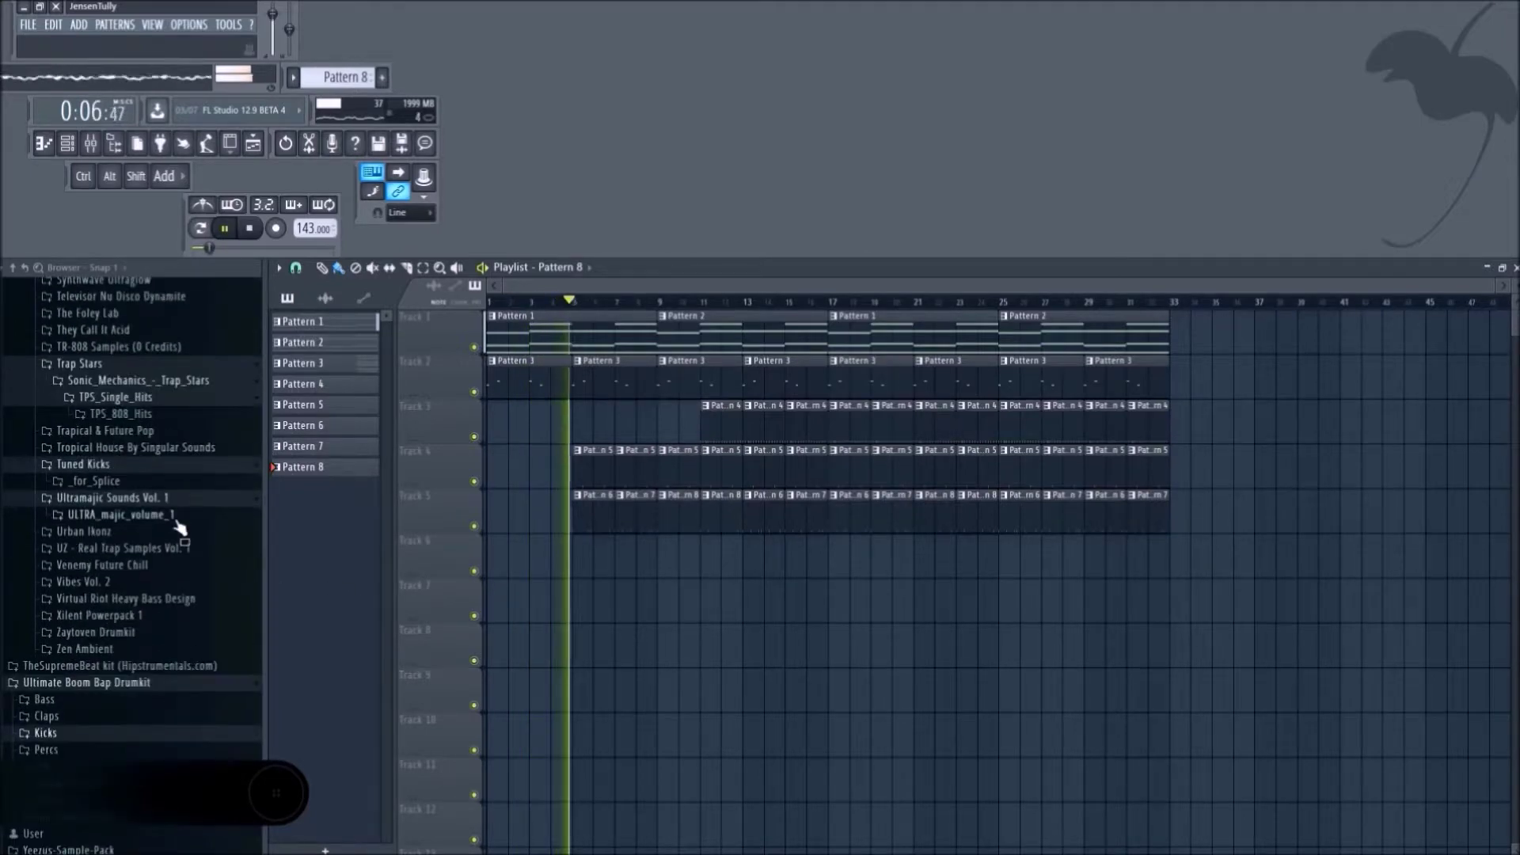
scroll(115, 586, down, 1)
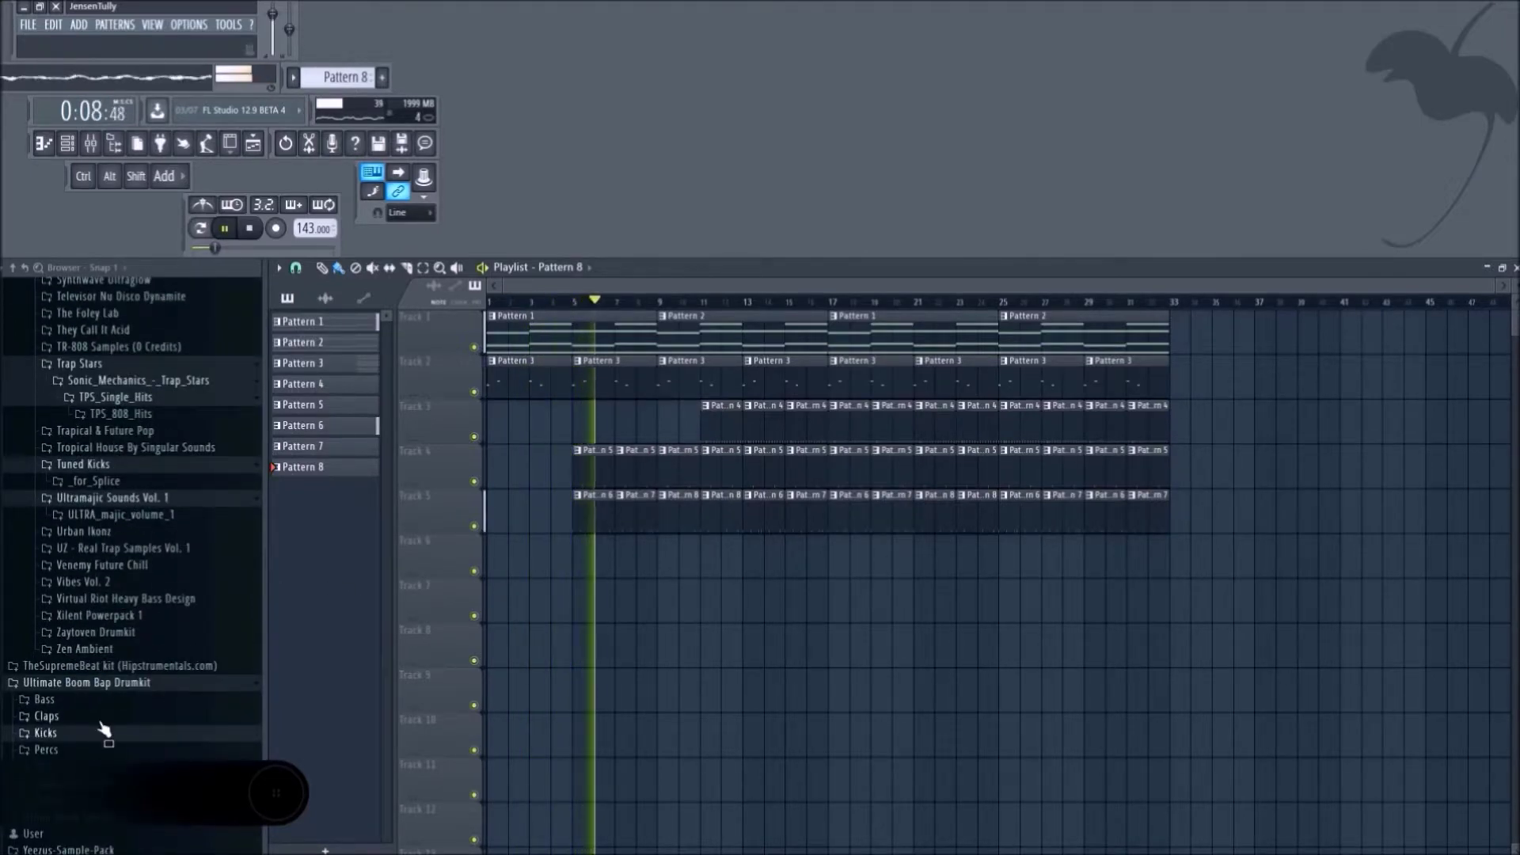
Switch to the empty Pattern 9 and place it on Track 6 at bar 5.
click(114, 143)
key(F6)
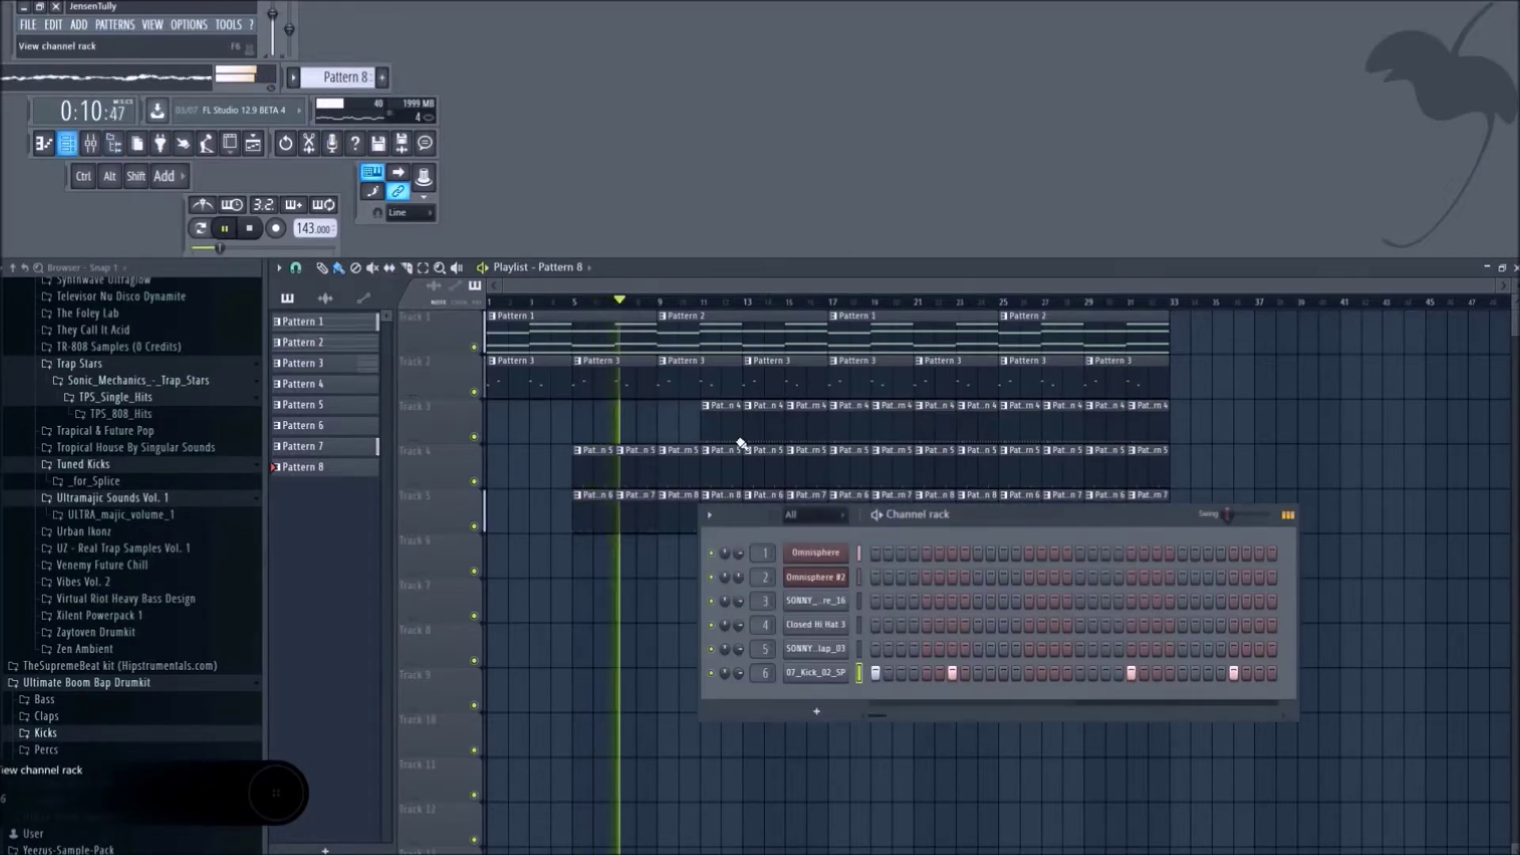
scroll(325, 79, up, 2)
scroll(324, 79, down, 1)
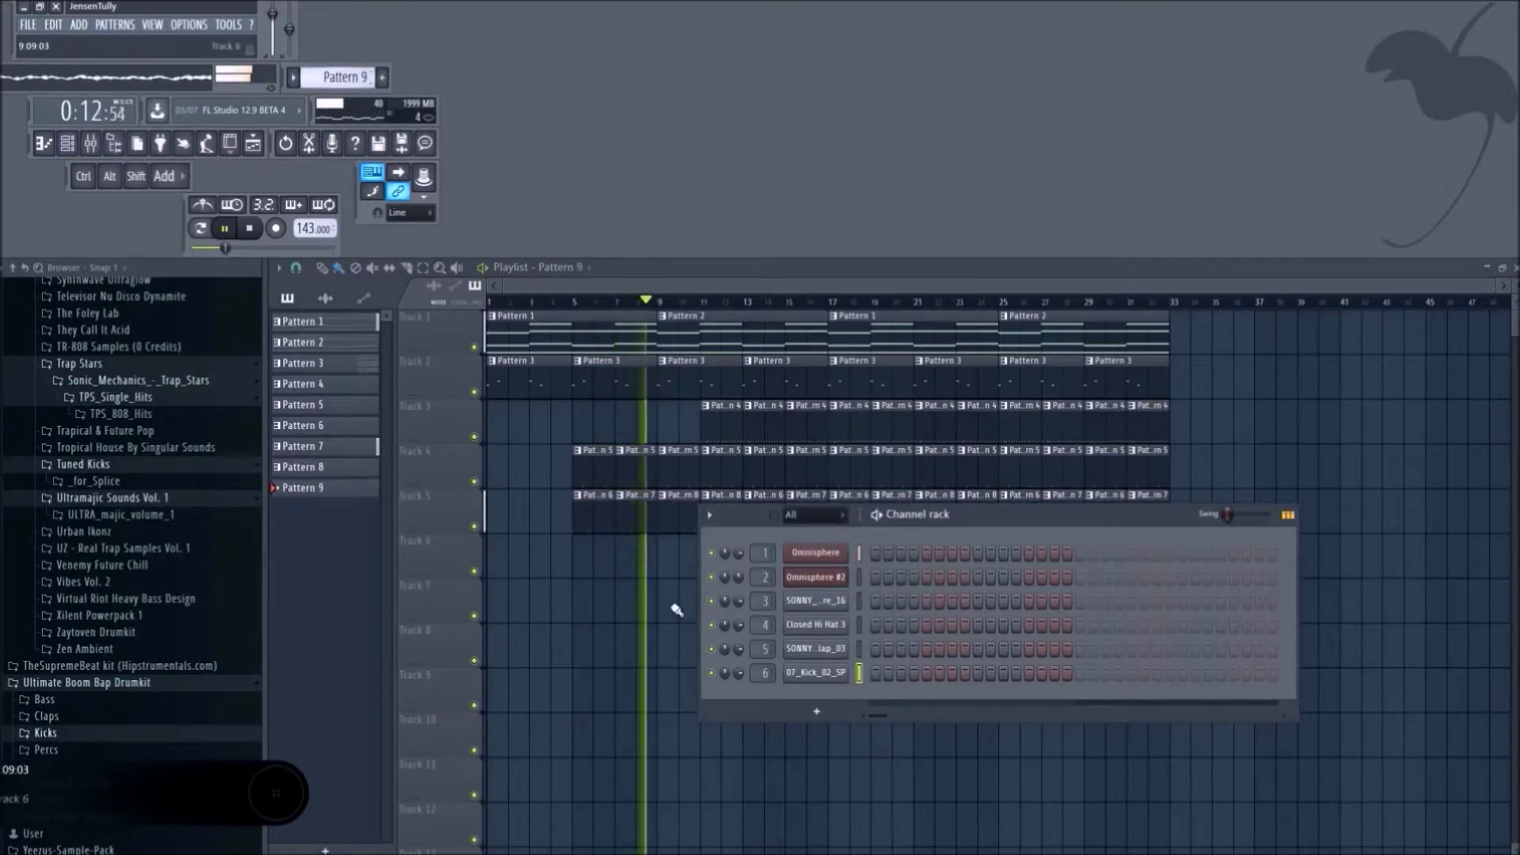
click(584, 563)
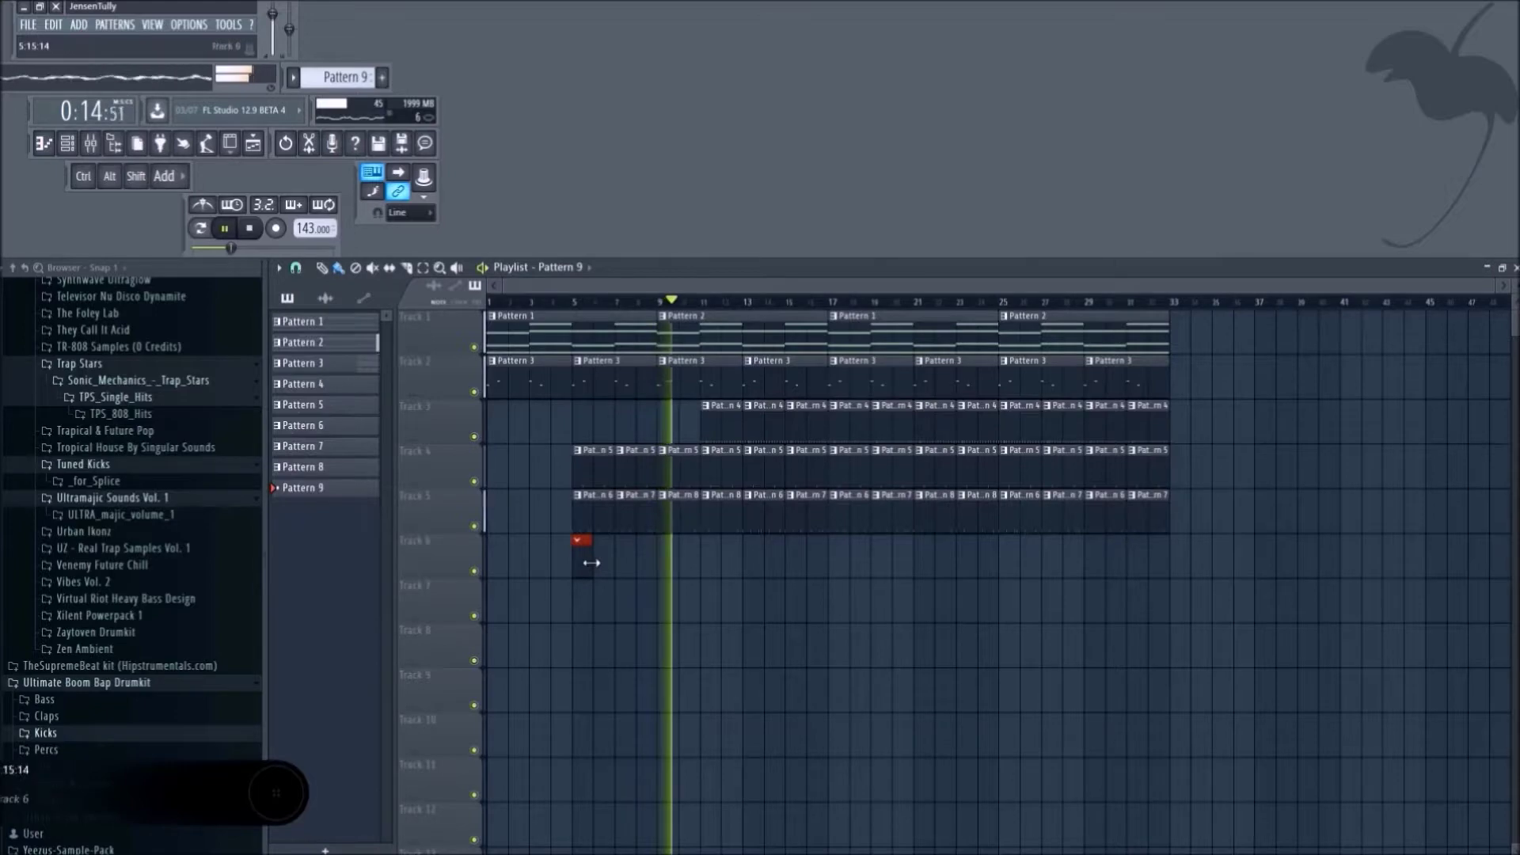
Remove the Pattern 4 clip at bar 11 on Track 3, then refill the track with Pattern 4 clips from bar 5.
right_click(716, 426)
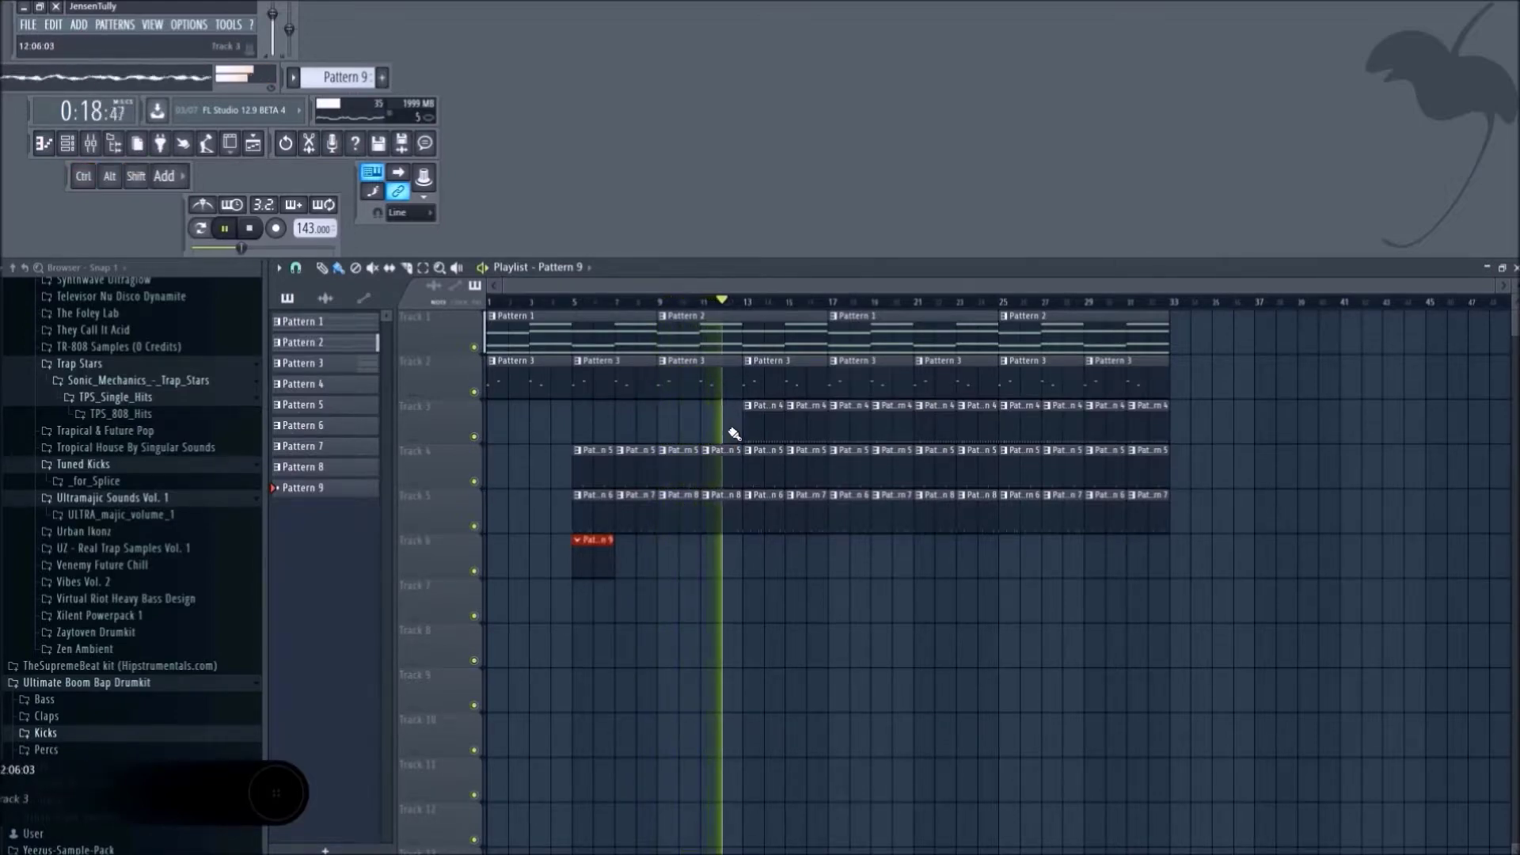
drag(735, 401, 714, 432)
key(space)
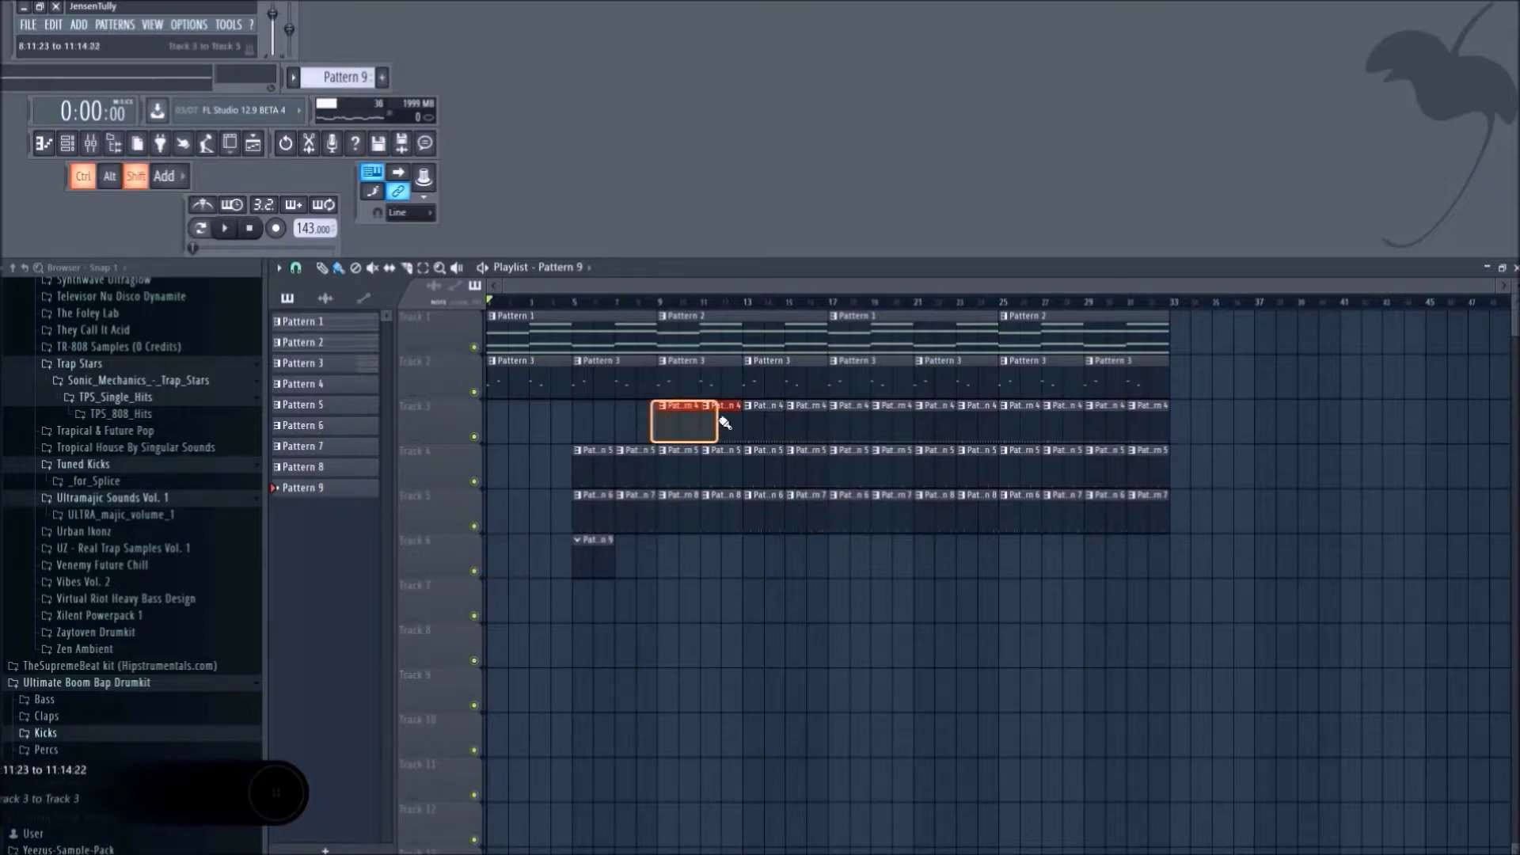
drag(725, 424, 638, 424)
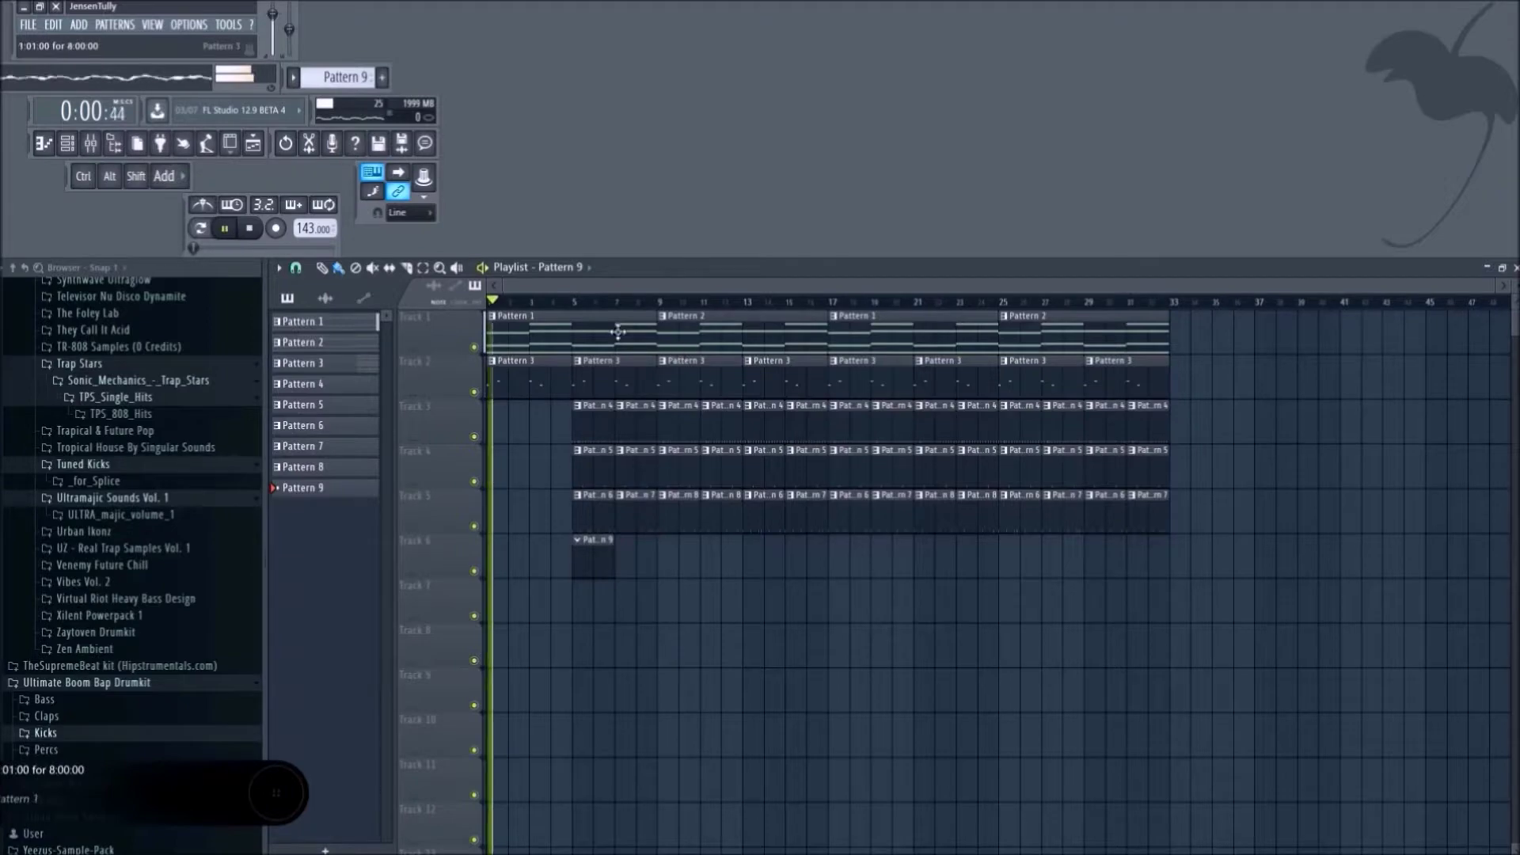
Start playback from bar 5 and program SONNY_D_snare_16 hits at steps 11, 15 and 21 of Pattern 9.
key(space)
click(577, 304)
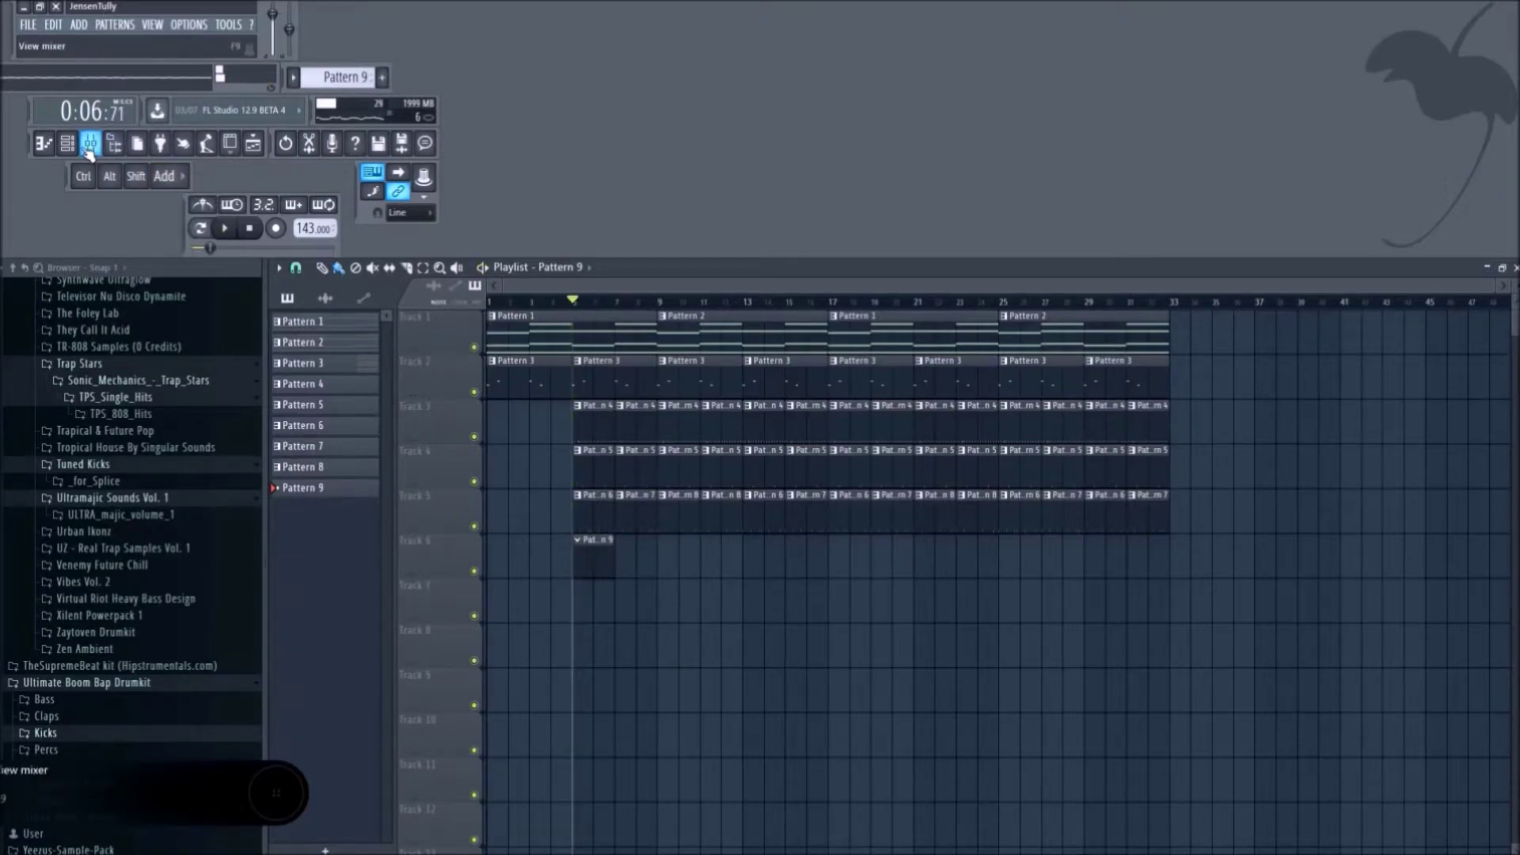
key(F6)
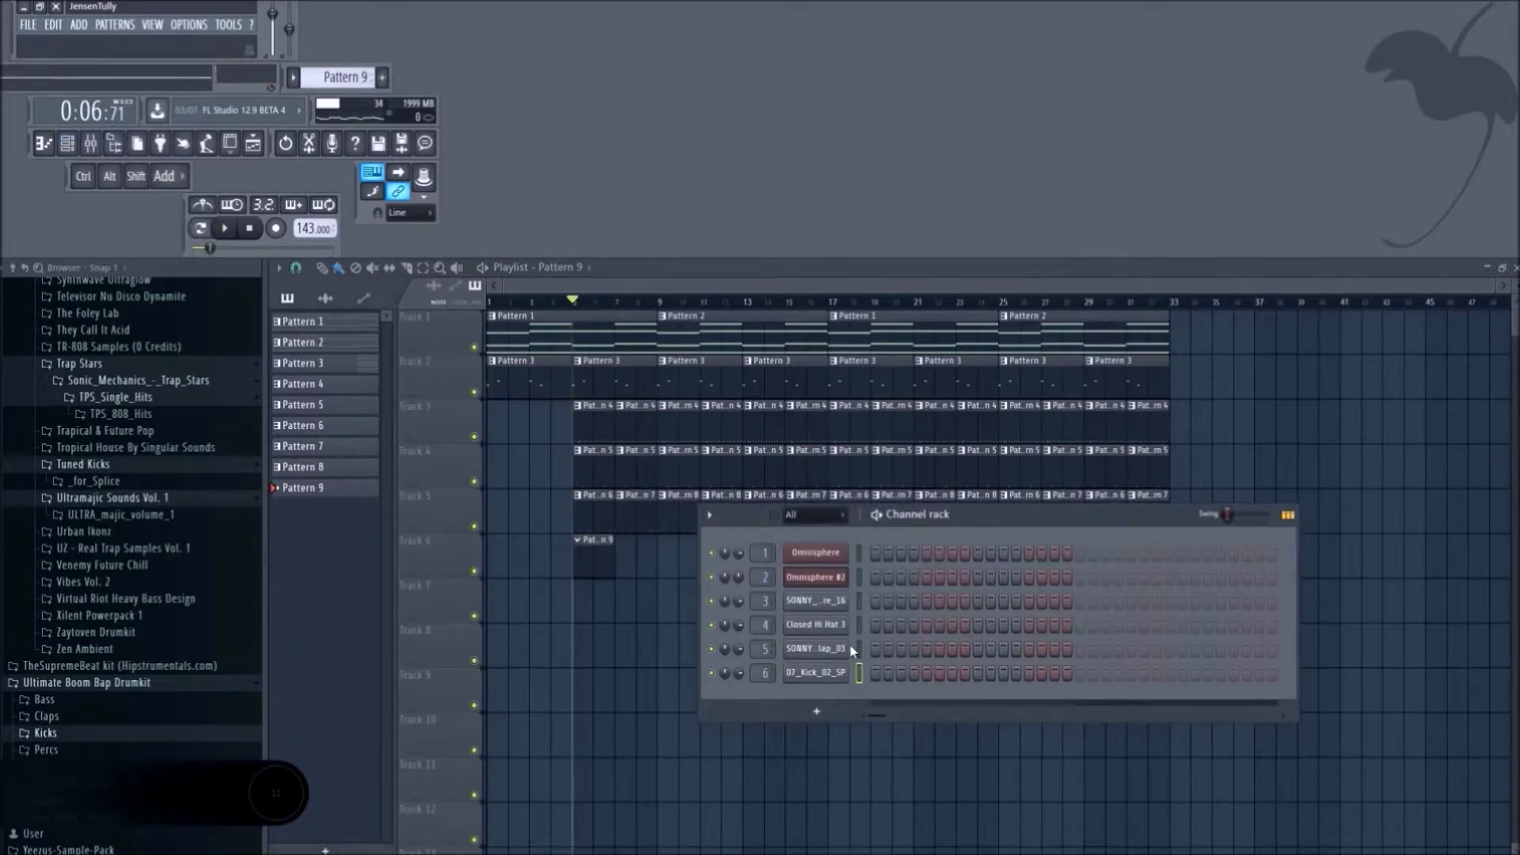
key(space)
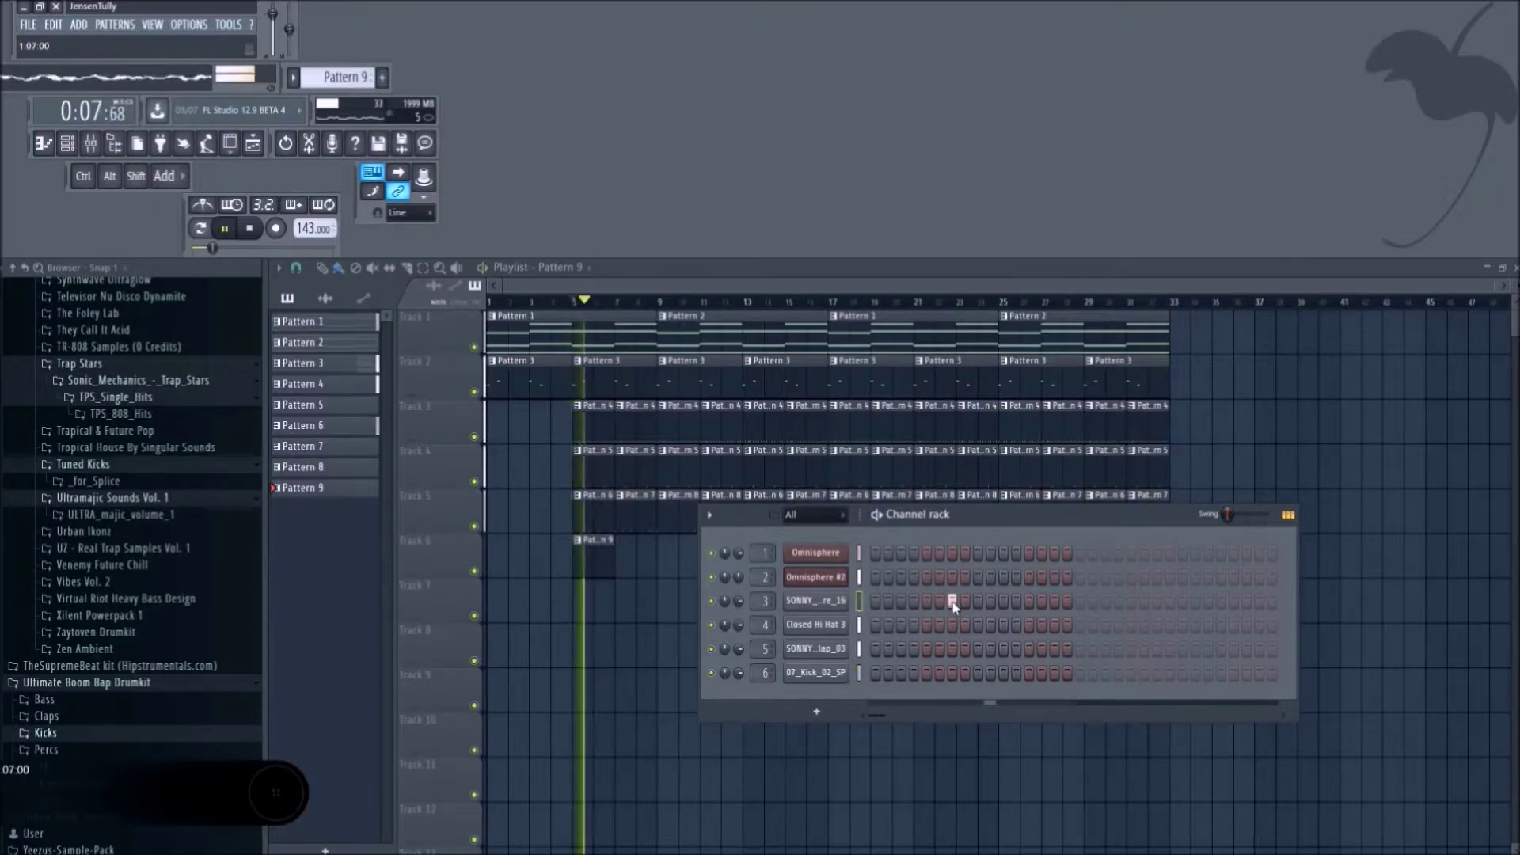
click(1004, 602)
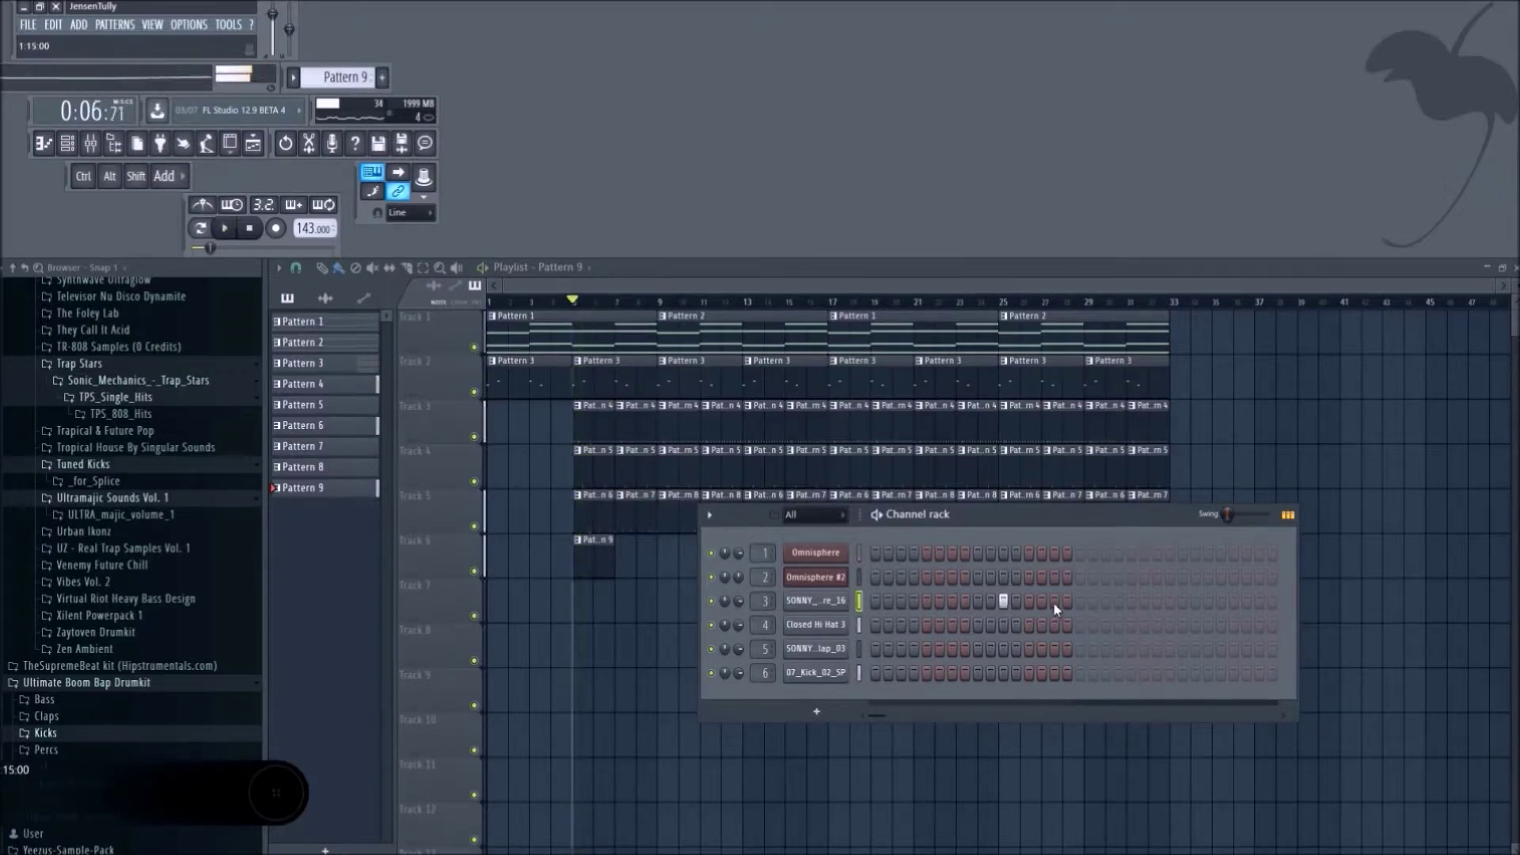
click(1054, 602)
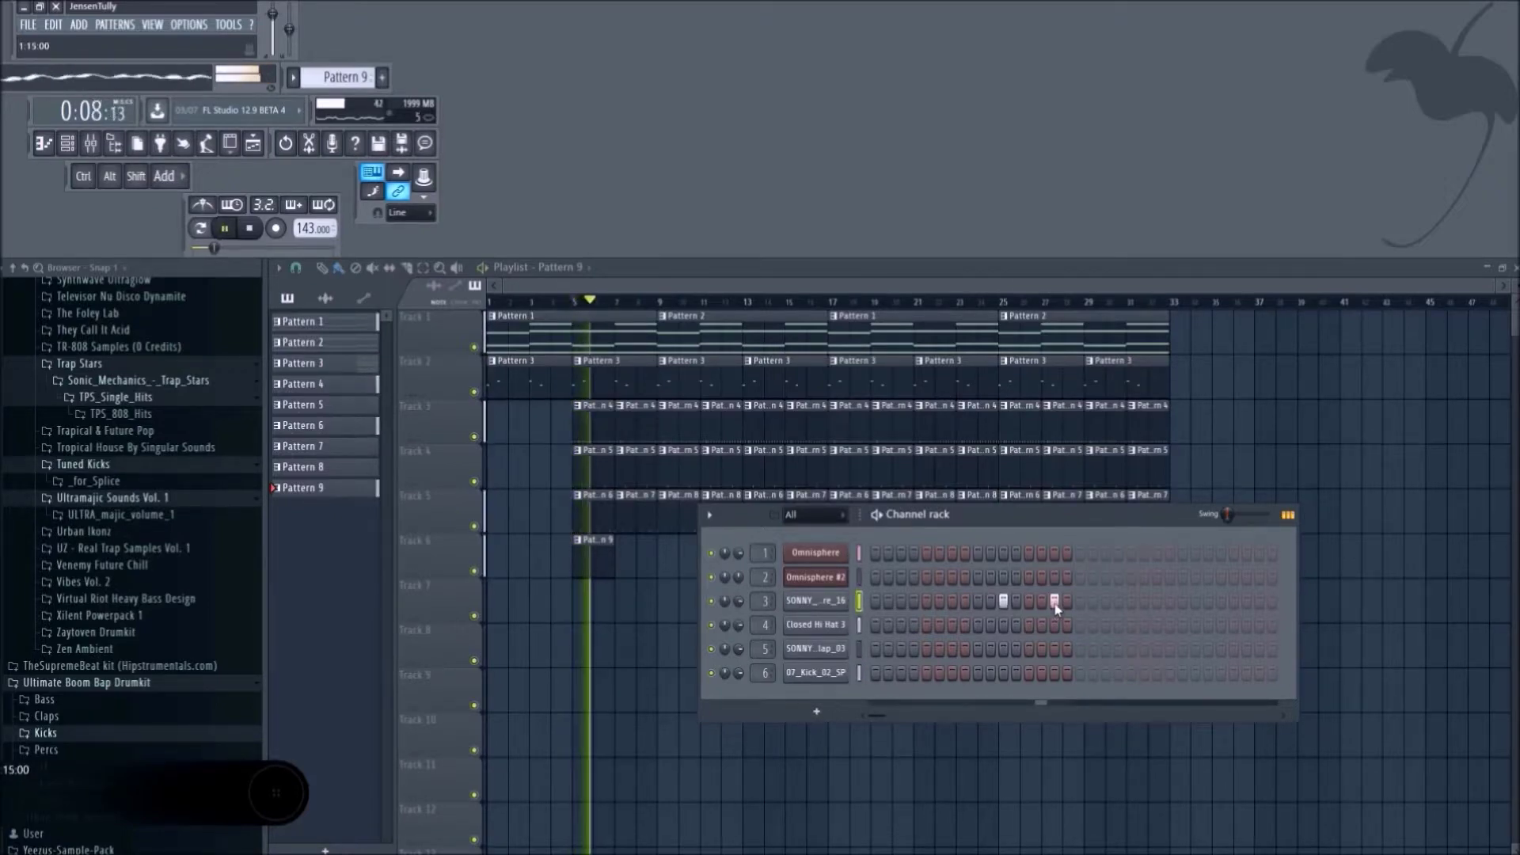
click(1132, 602)
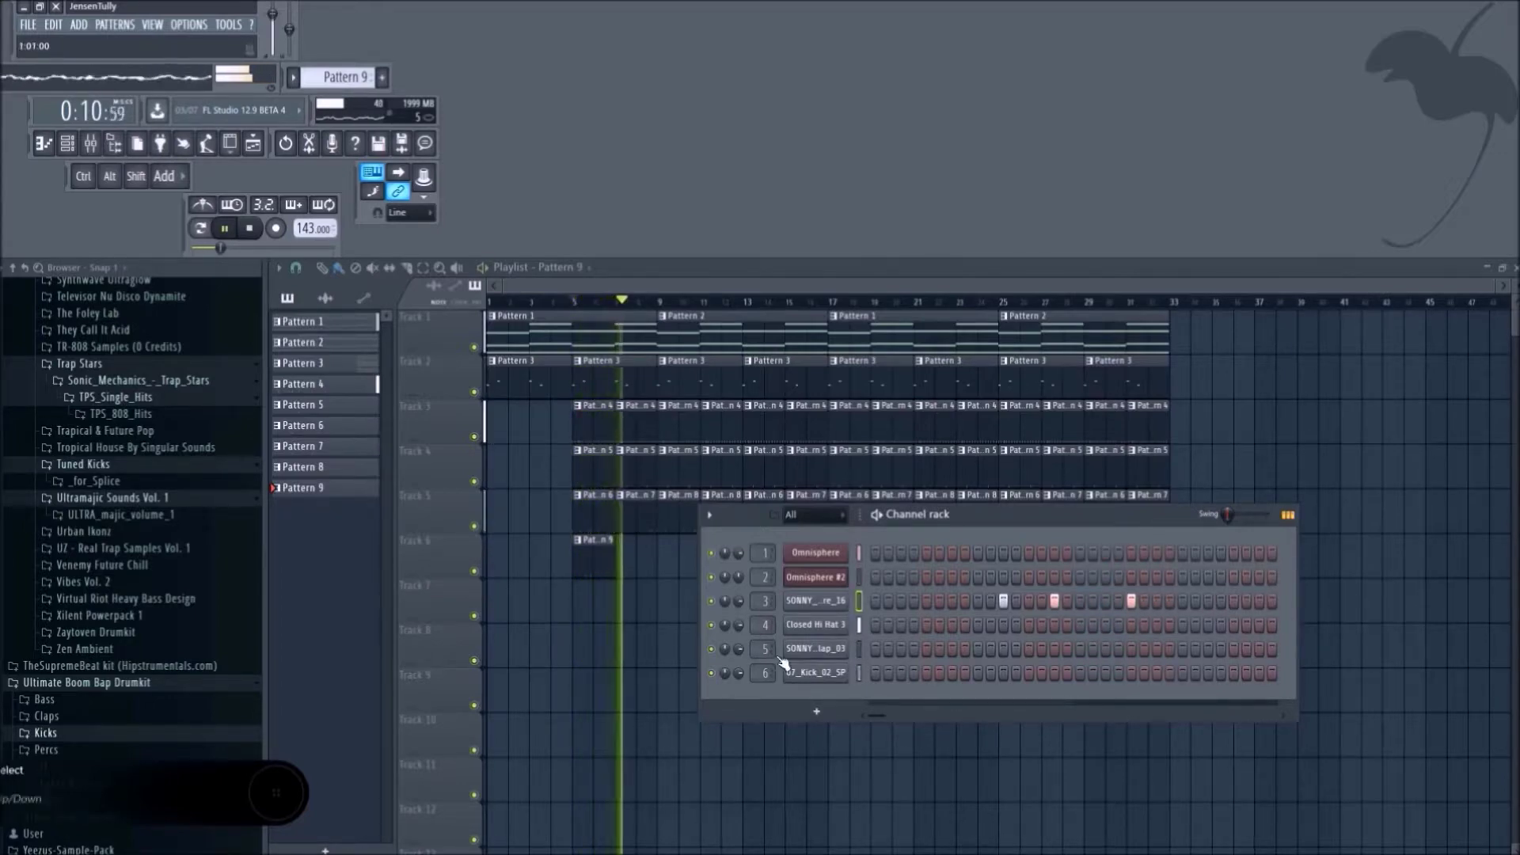
Duplicate the Pattern 9 clips along Track 6 from bar 5 and delete the extra clips beyond bar 33.
click(645, 584)
drag(613, 574, 538, 576)
key(space)
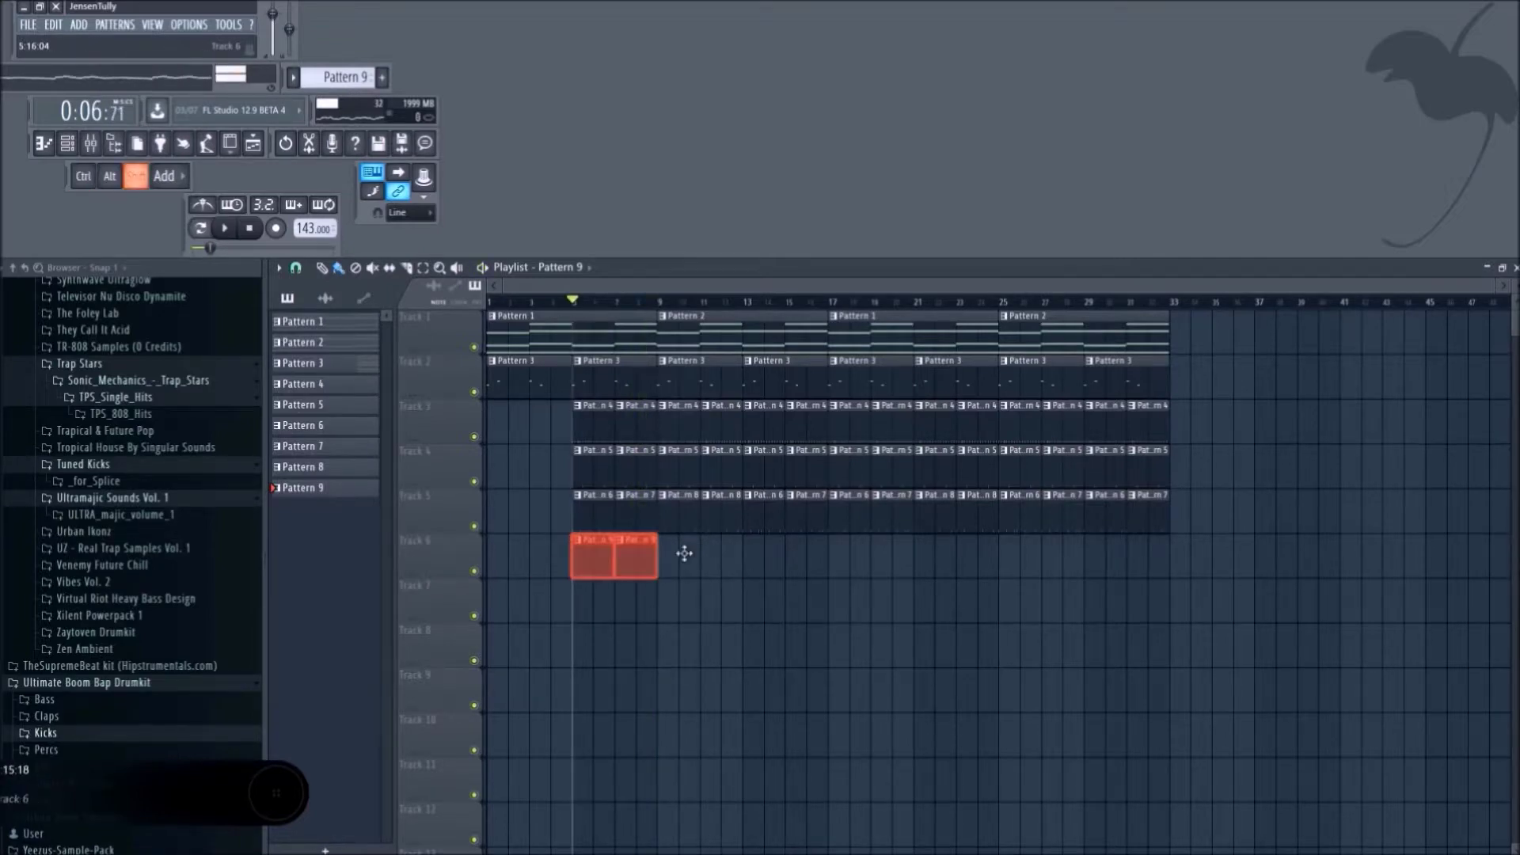
key(ctrl+b)
drag(773, 534, 587, 556)
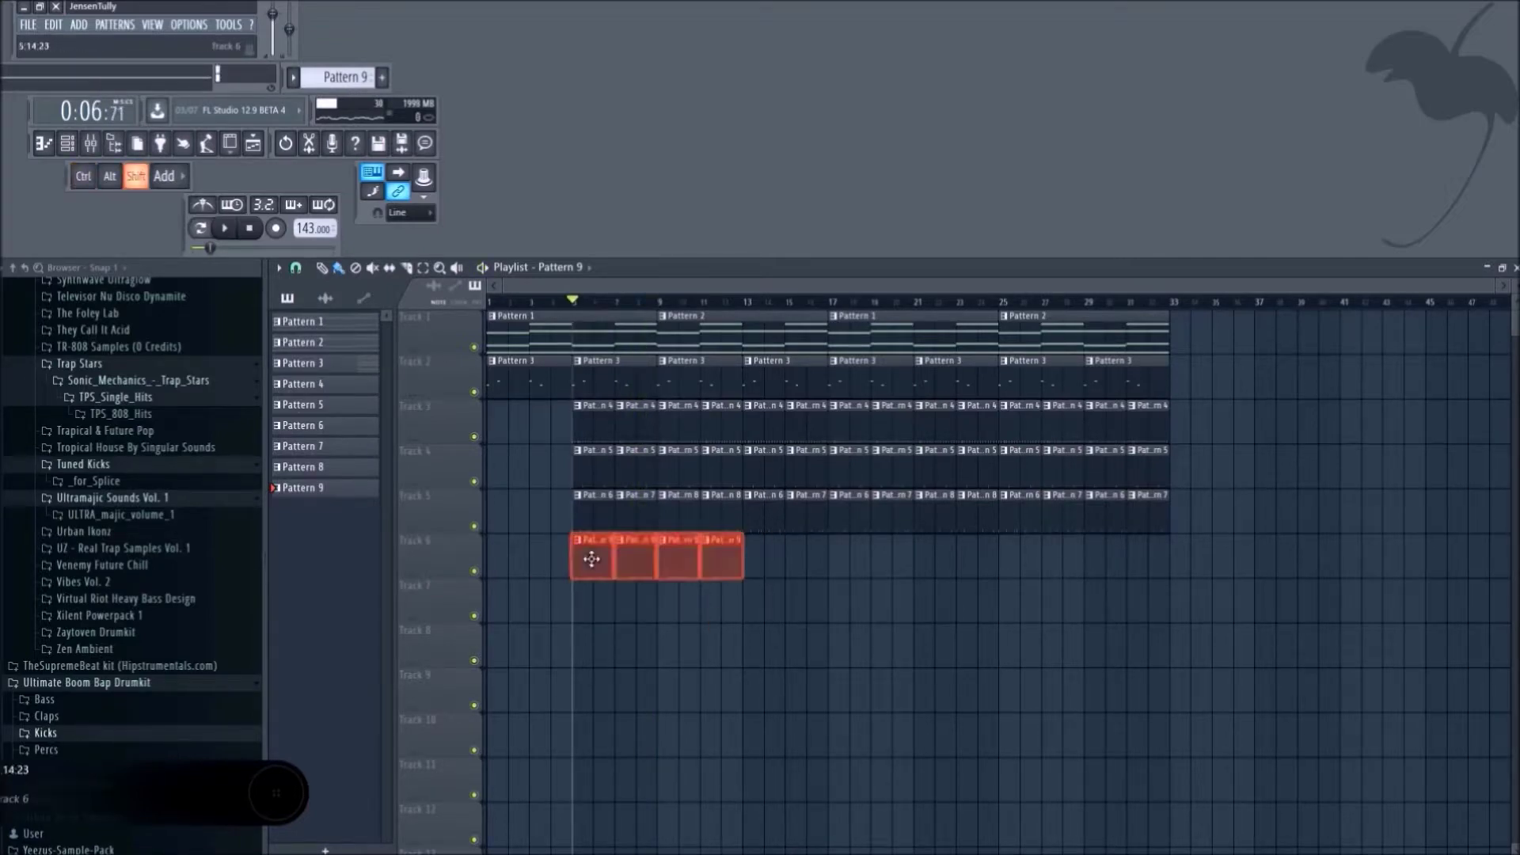
key(ctrl+b)
drag(773, 577, 1069, 563)
key(ctrl+b)
key(ctrl+b)
right_click(1233, 563)
right_click(1198, 564)
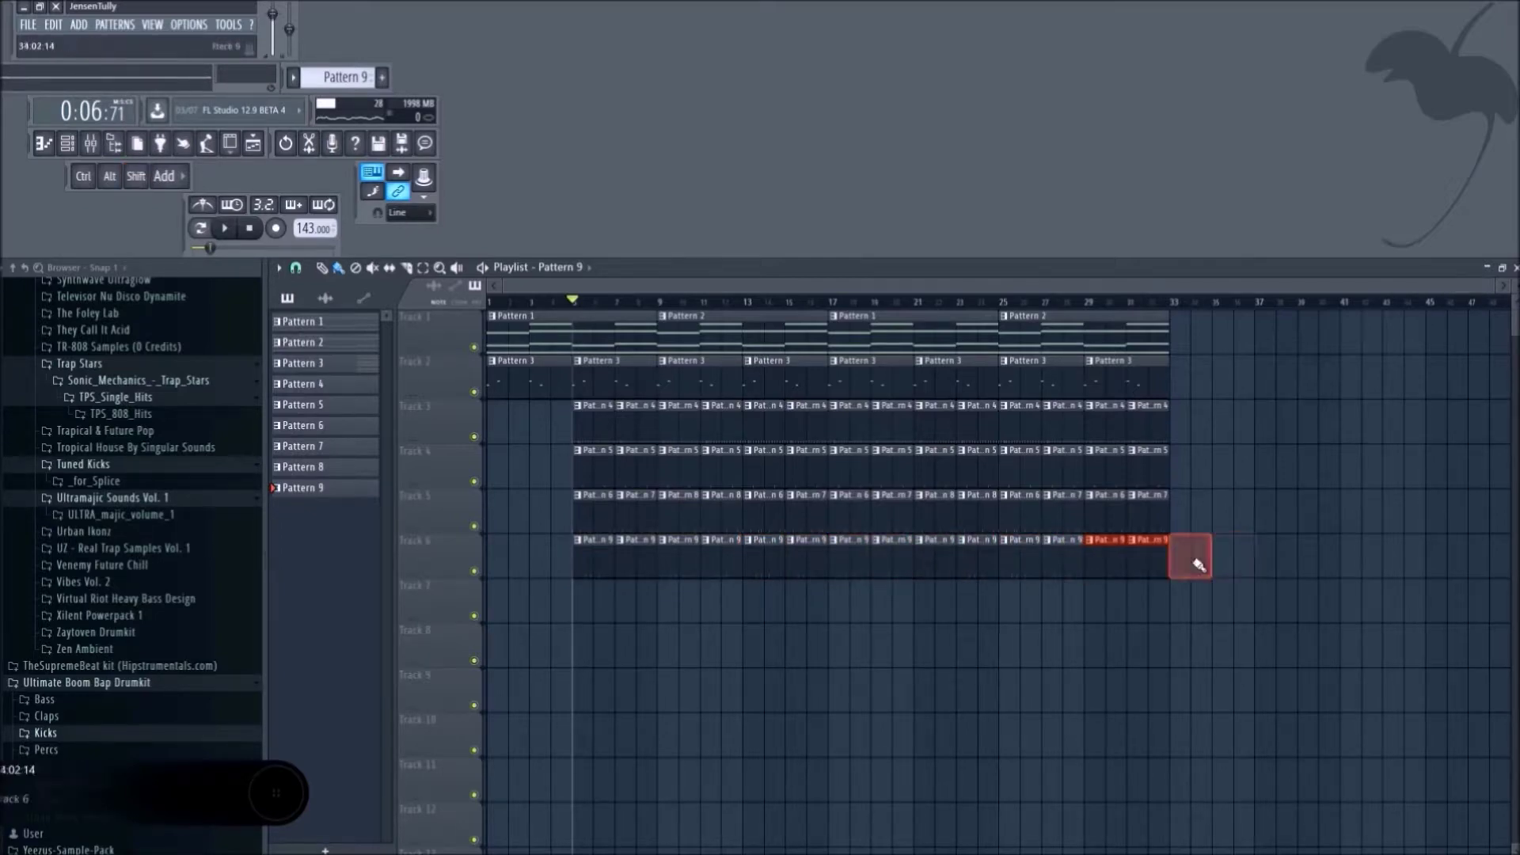
Play the arrangement from bar 5 with the mixer shown to check the drum levels, and stop playback.
key(space)
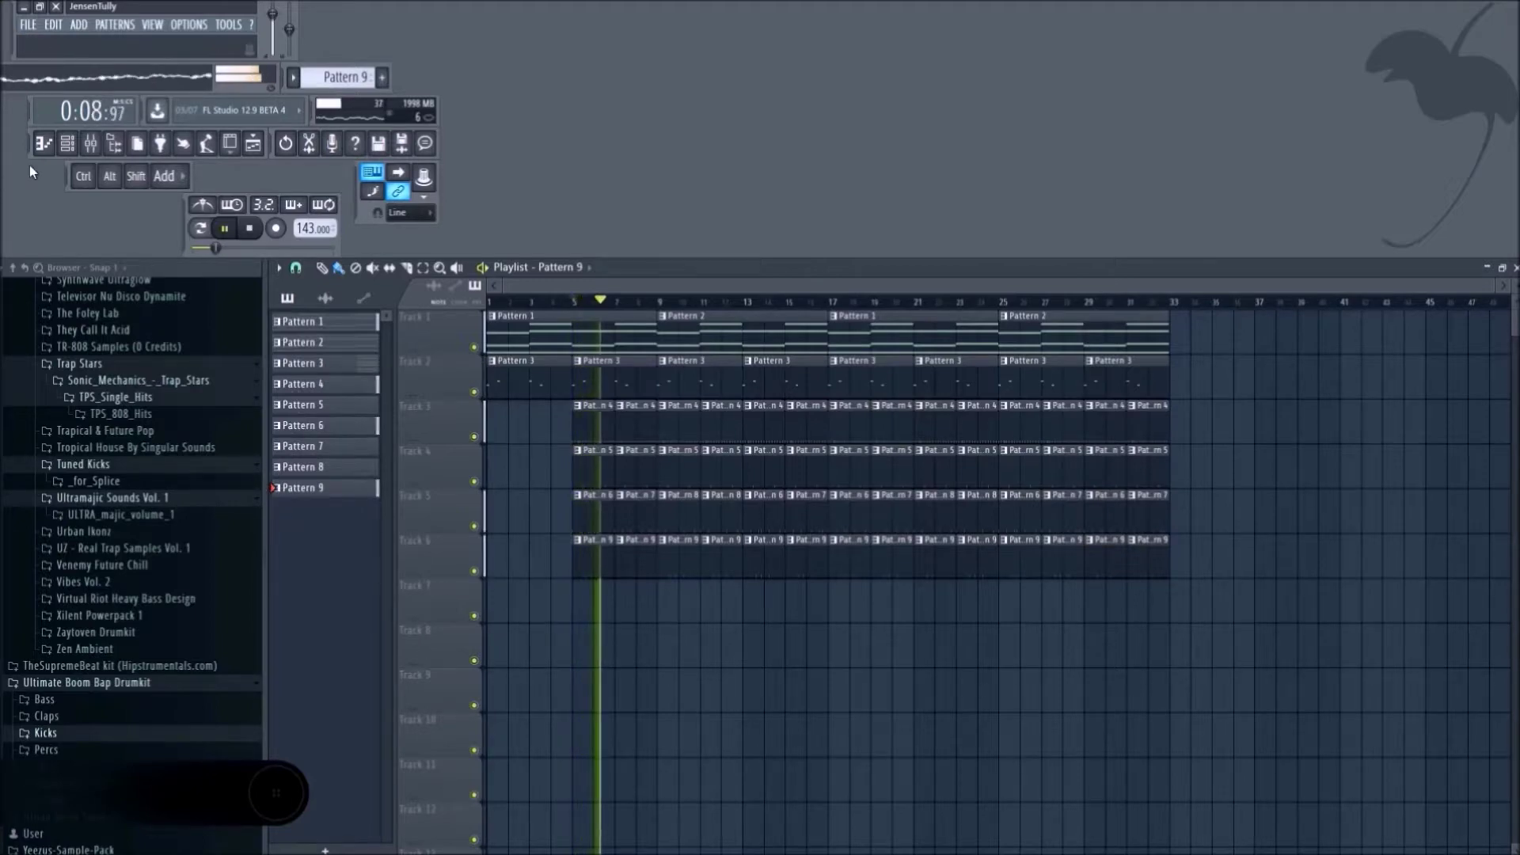
key(F6)
key(F9)
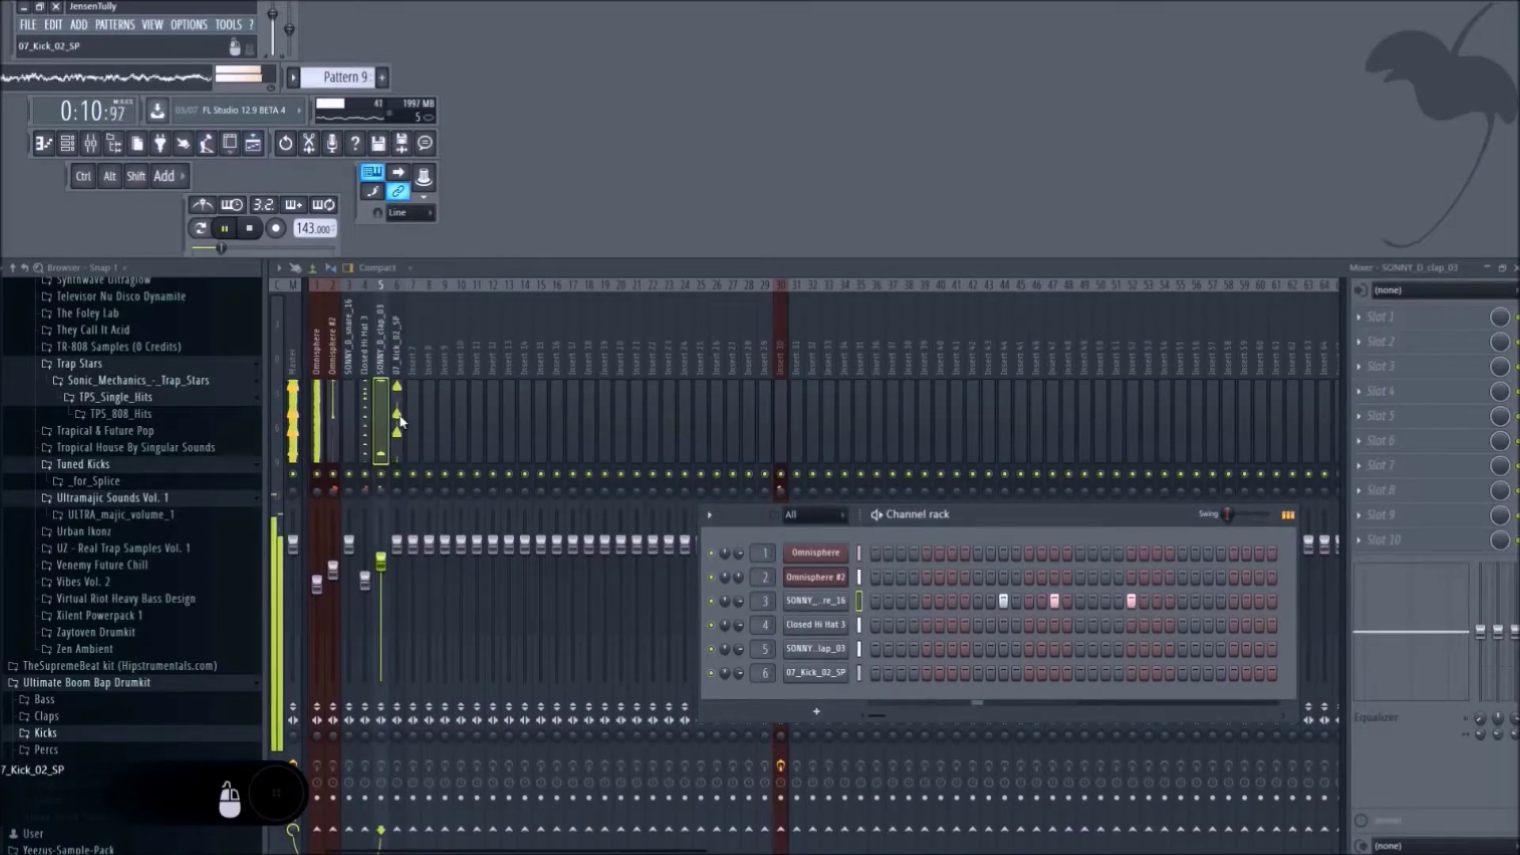
click(79, 148)
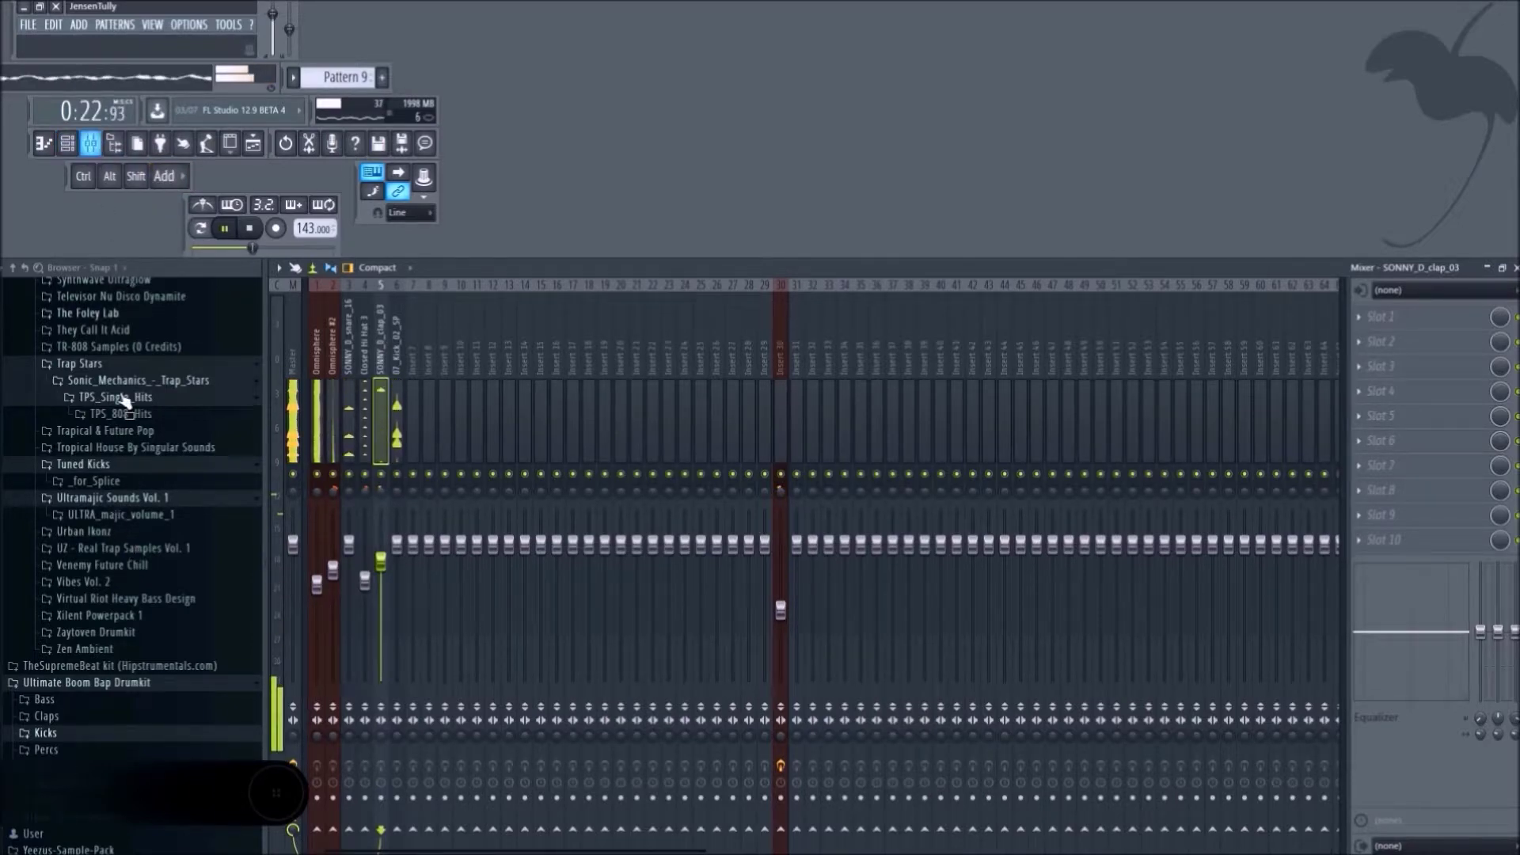
key(space)
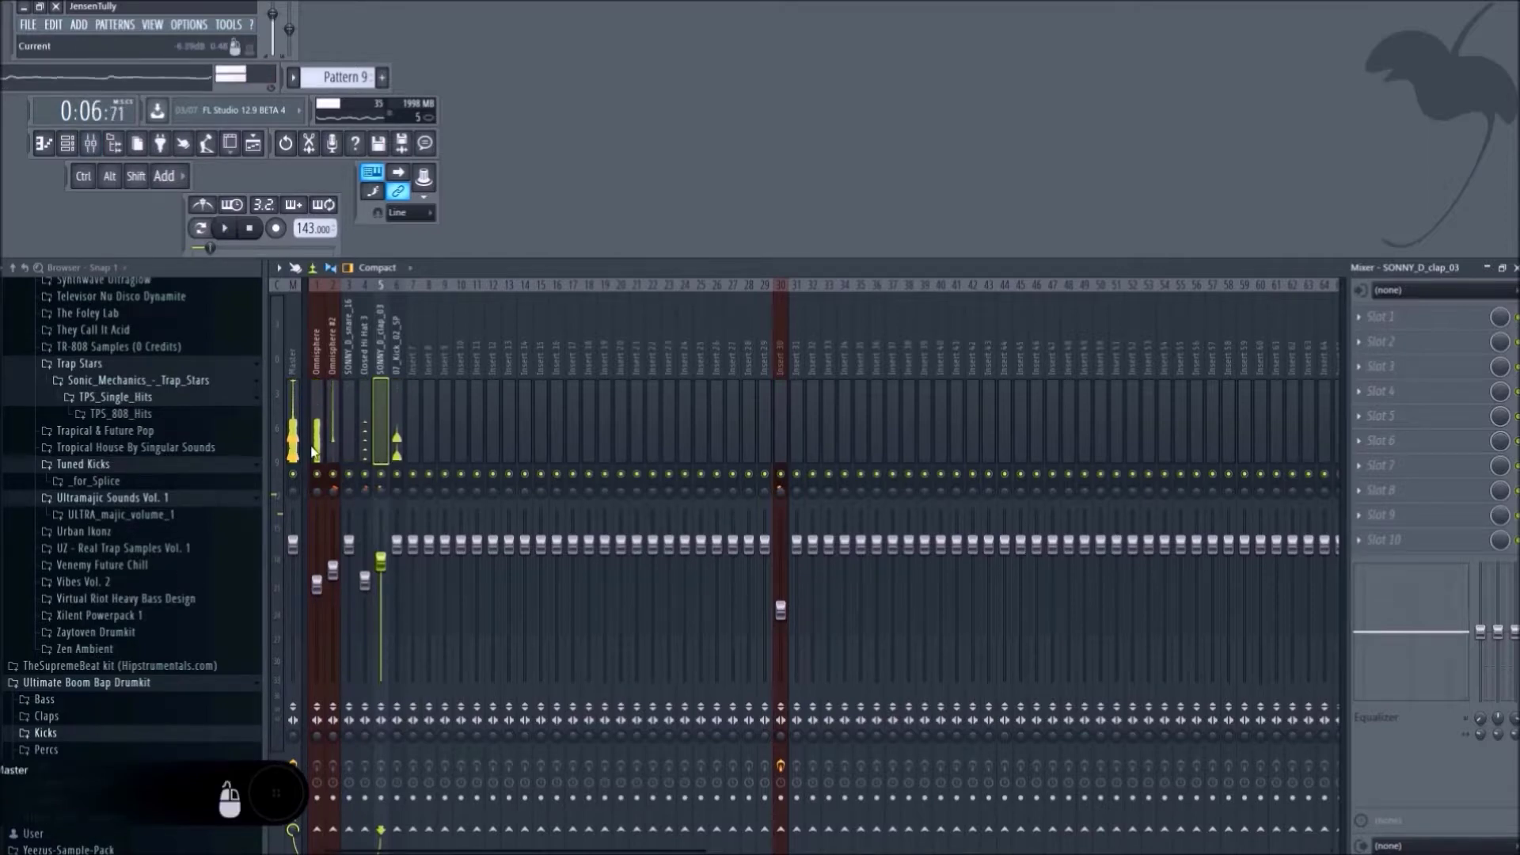
Lower the mixer volume of the SONNY_D_snare_16 track while the arrangement plays.
key(F6)
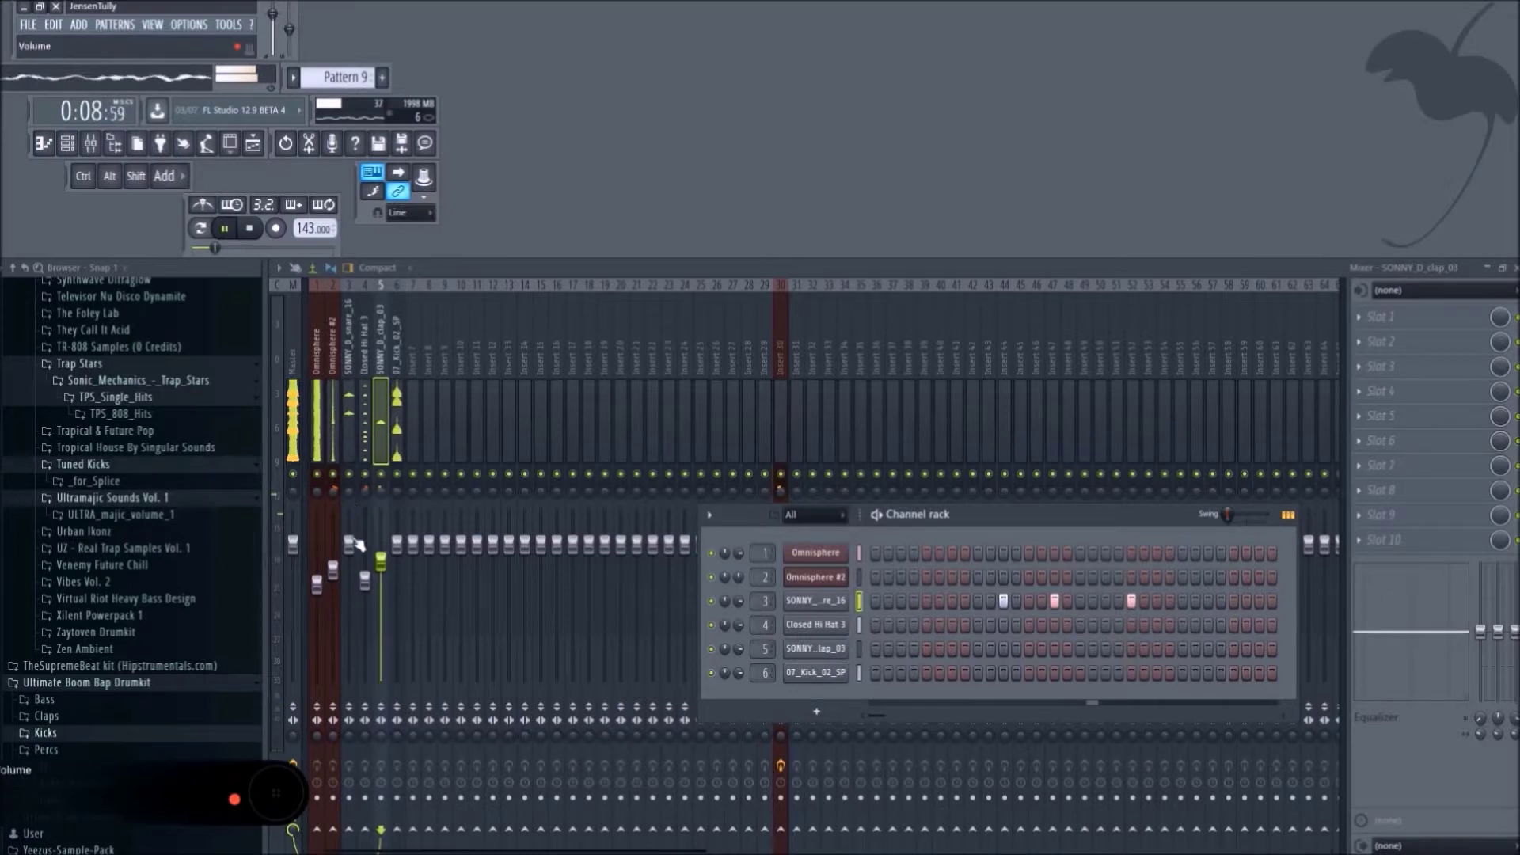
click(349, 564)
drag(348, 564, 348, 571)
drag(349, 517, 349, 590)
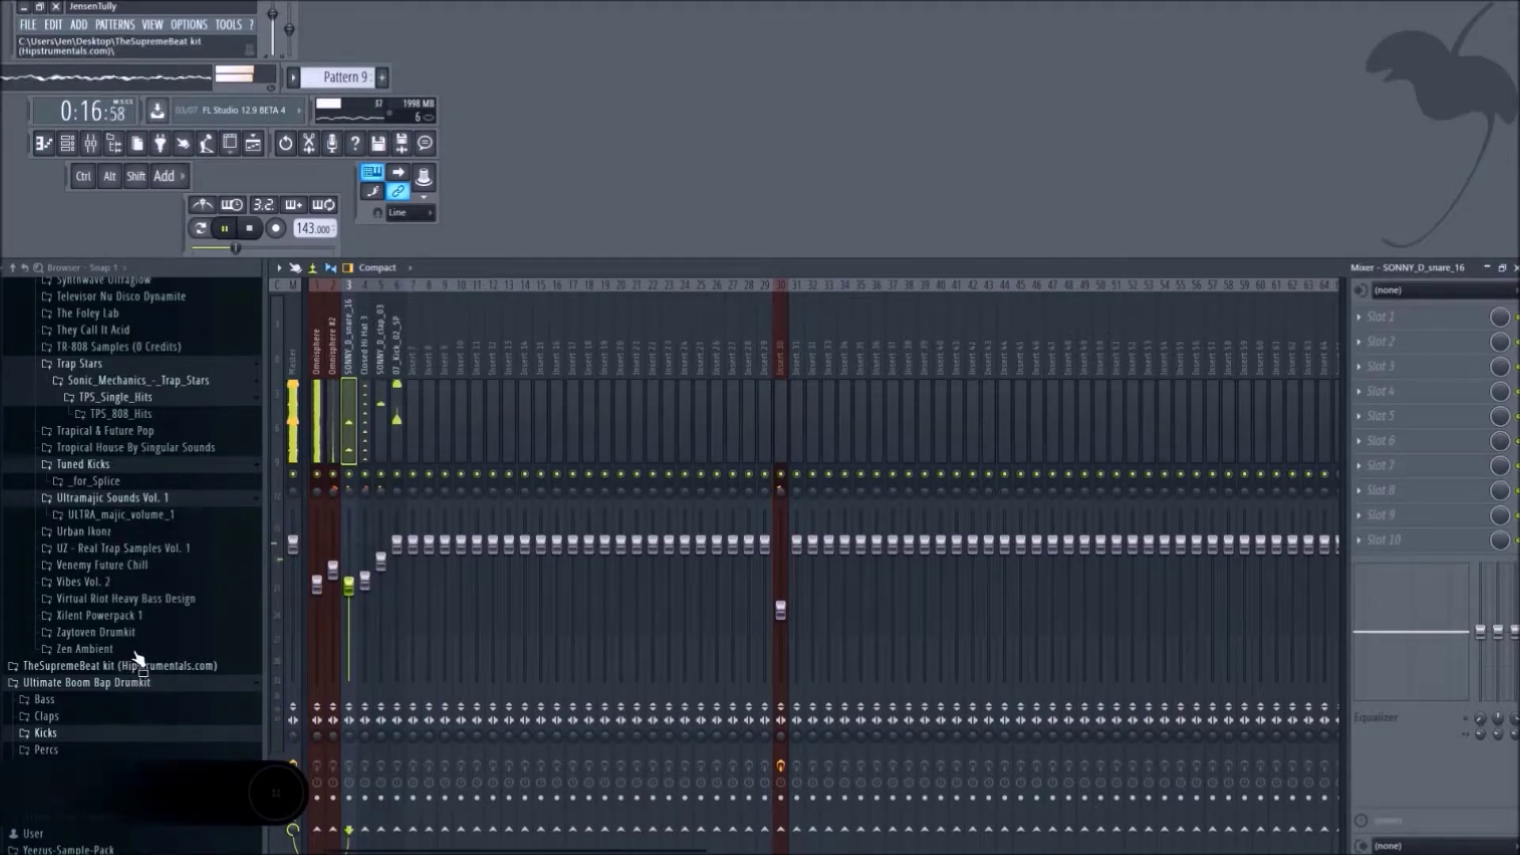
Return to the playlist and delete the Pattern 3 clips between bars 13 and 25 on Track 2.
scroll(115, 516, up, 2)
scroll(114, 516, up, 3)
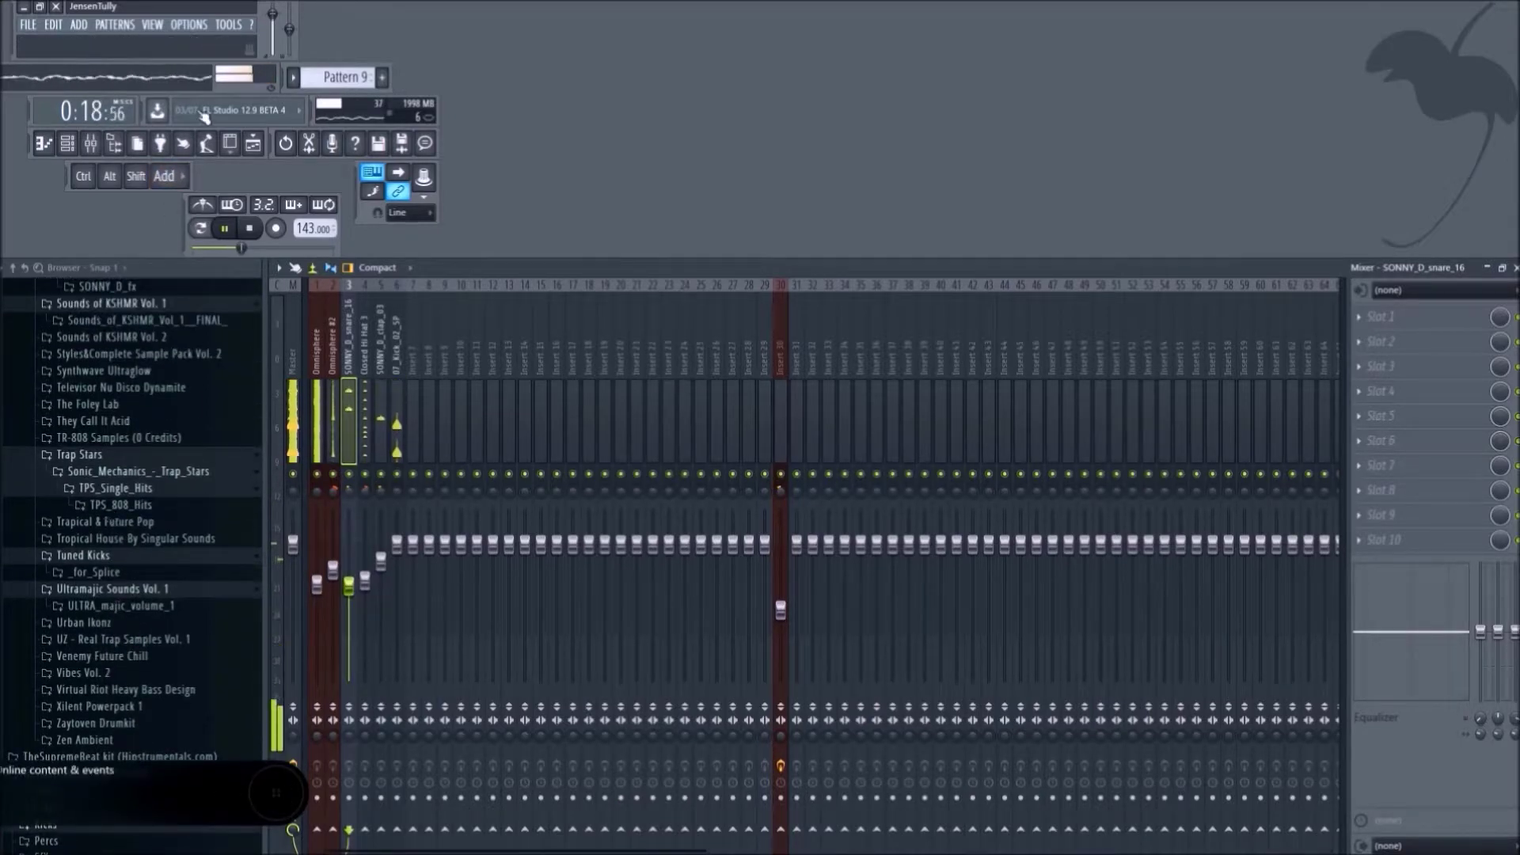
click(241, 147)
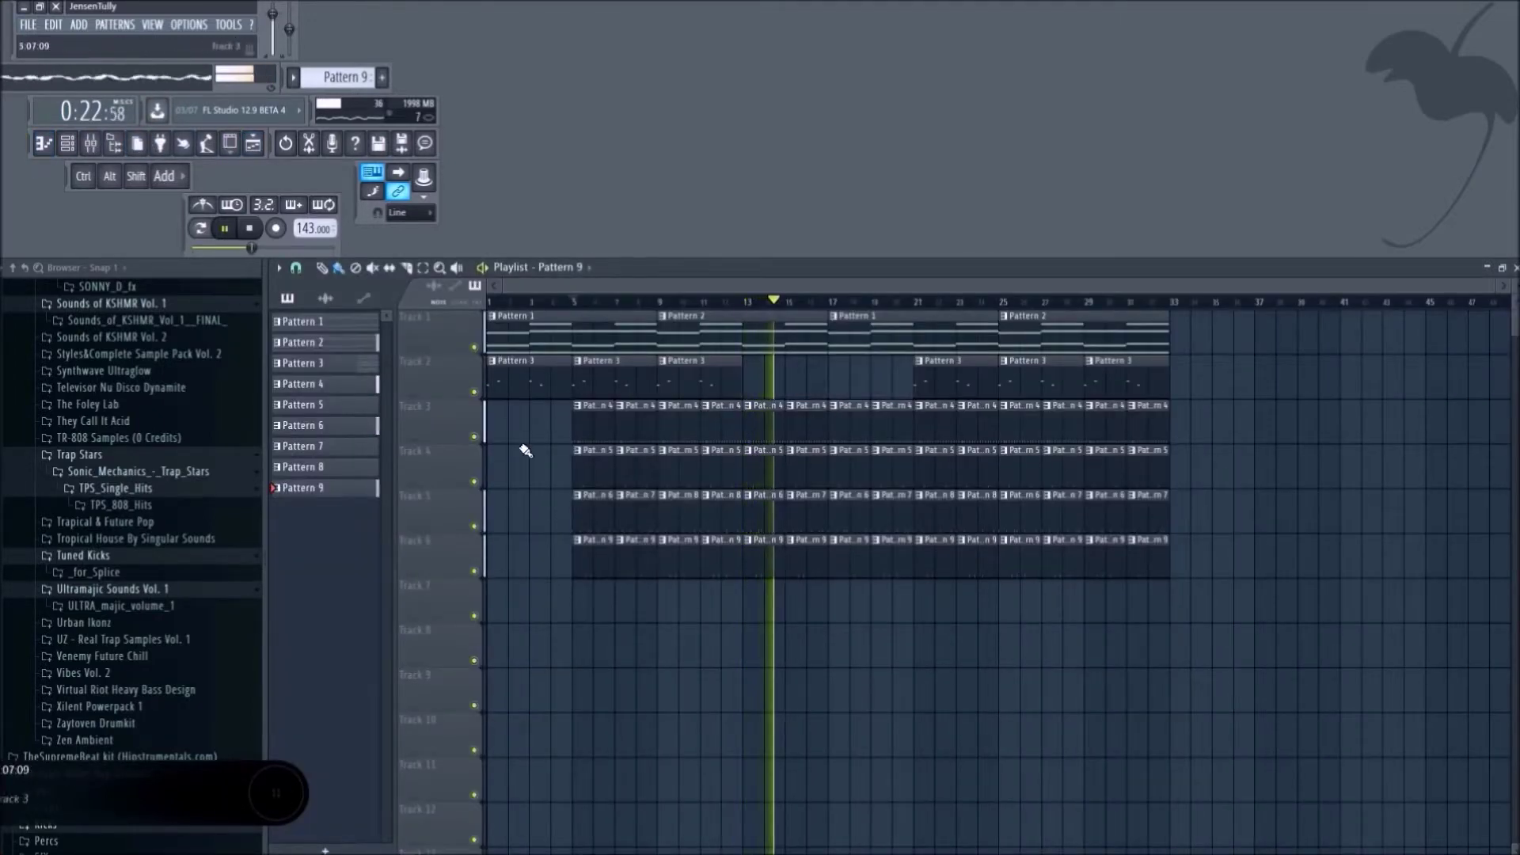
scroll(112, 543, up, 5)
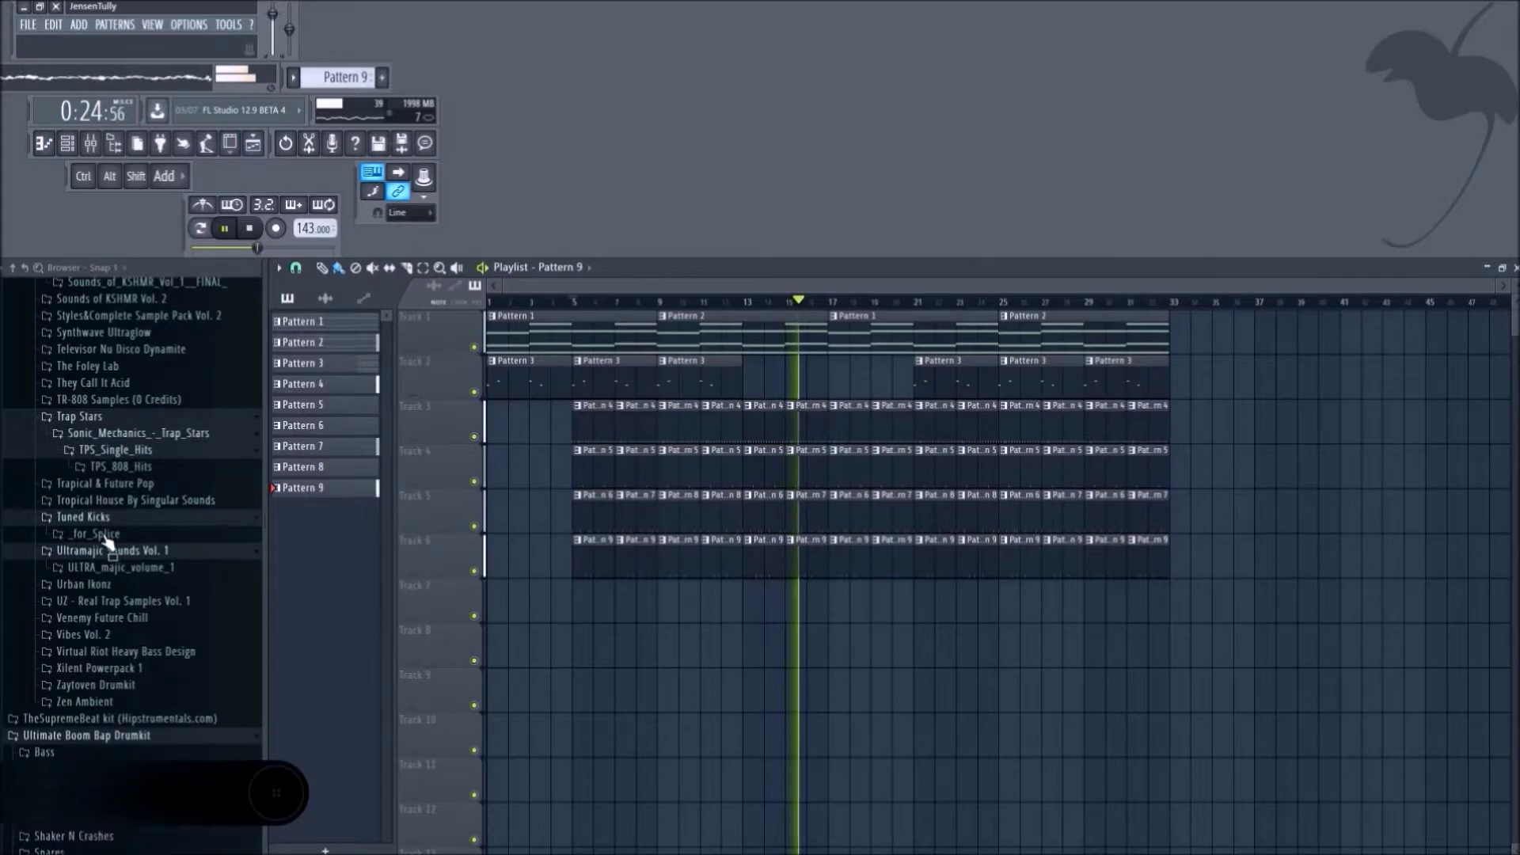
scroll(195, 548, down, 10)
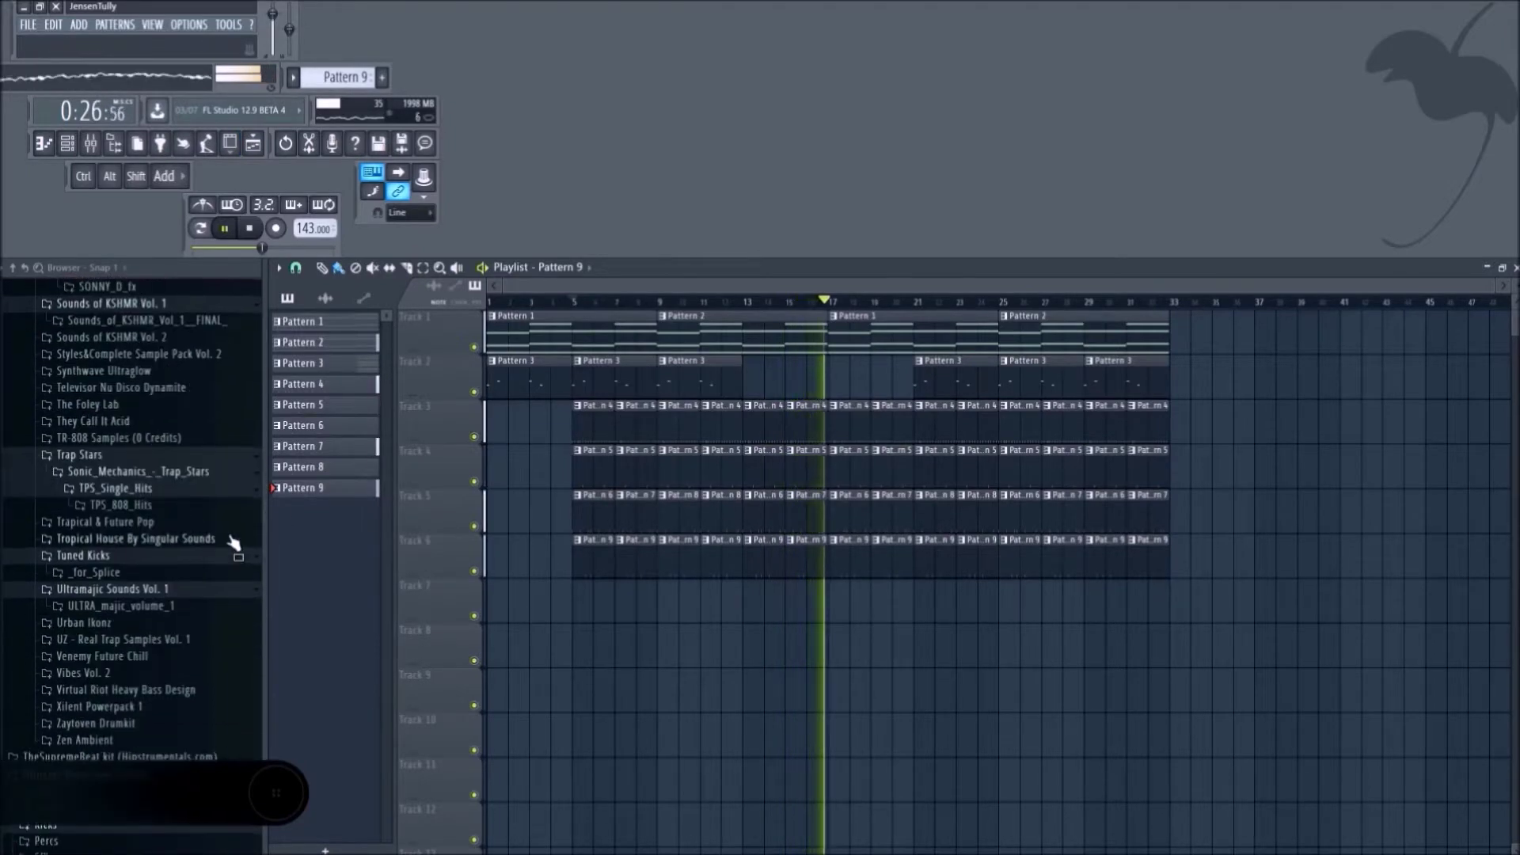
scroll(116, 607, up, 1)
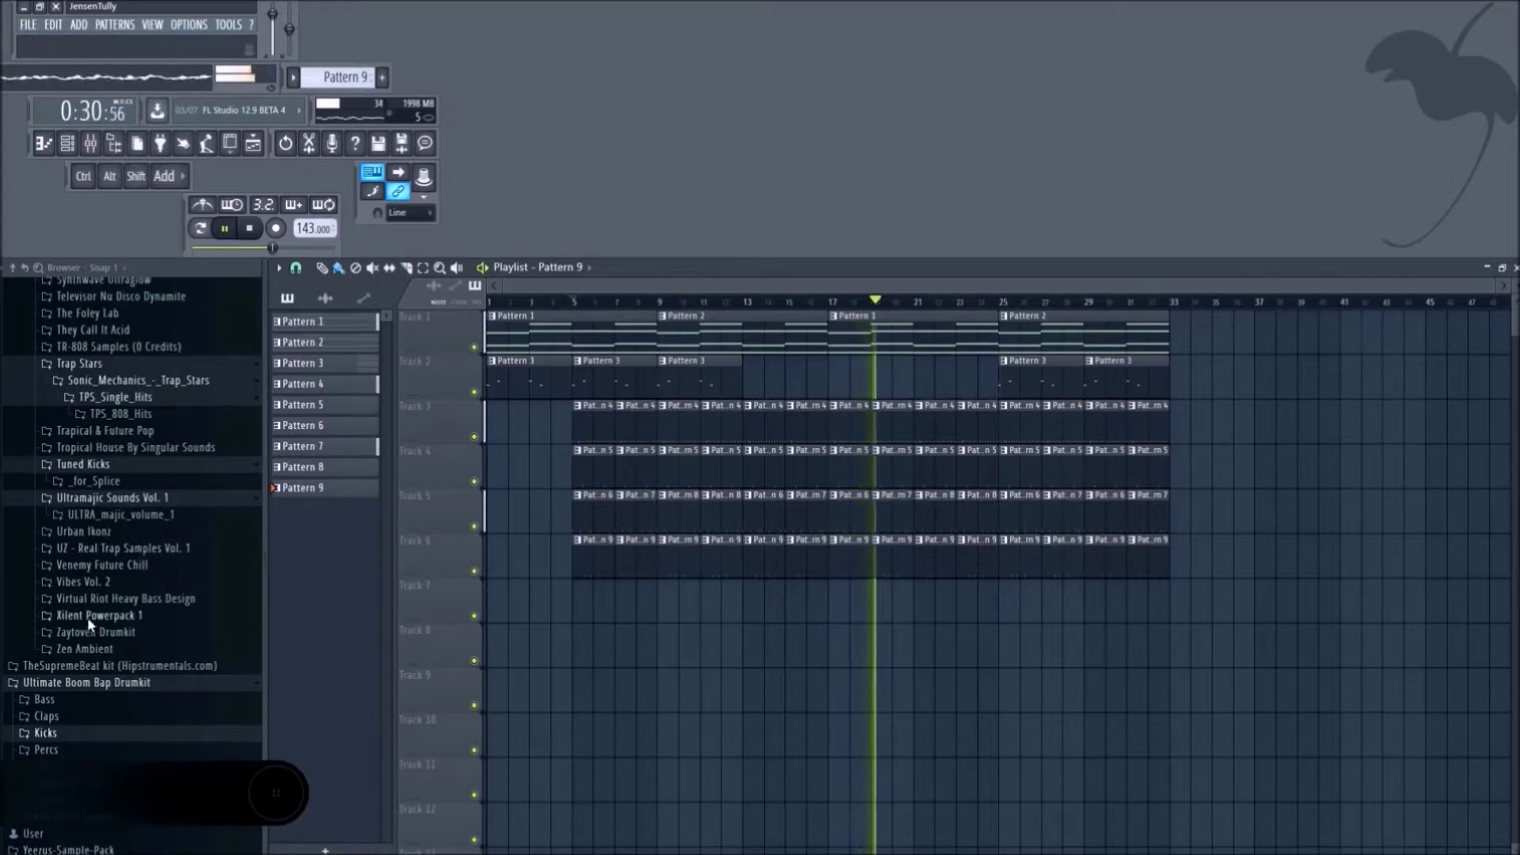
Stop playback and expand the SONNY_D_808s folder of the Sonny Digital Drumkit in the sample browser.
scroll(87, 738, up, 2)
key(space)
scroll(84, 730, up, 9)
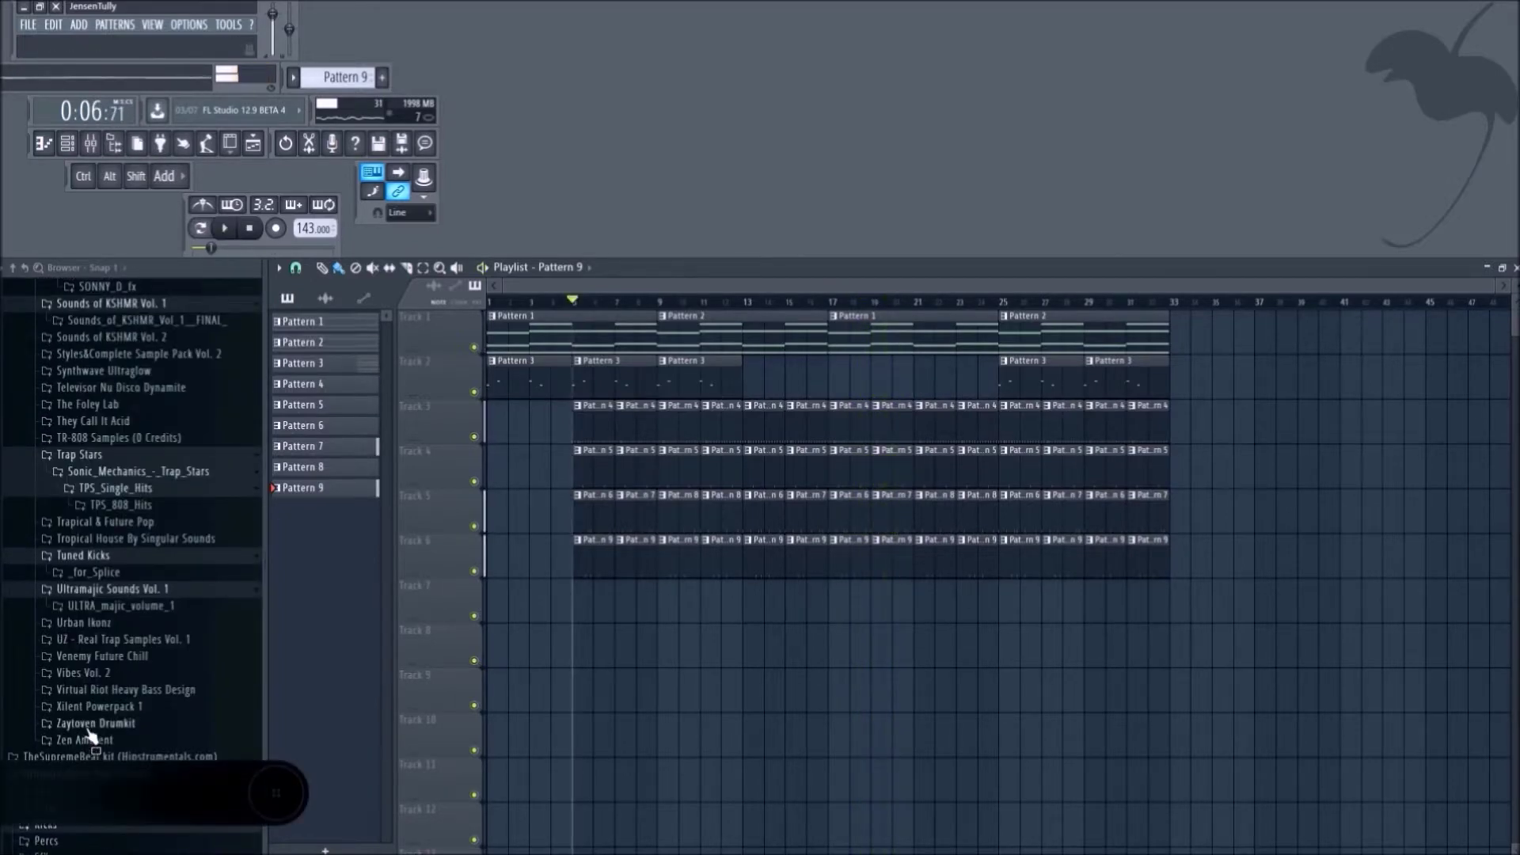
scroll(193, 368, up, 8)
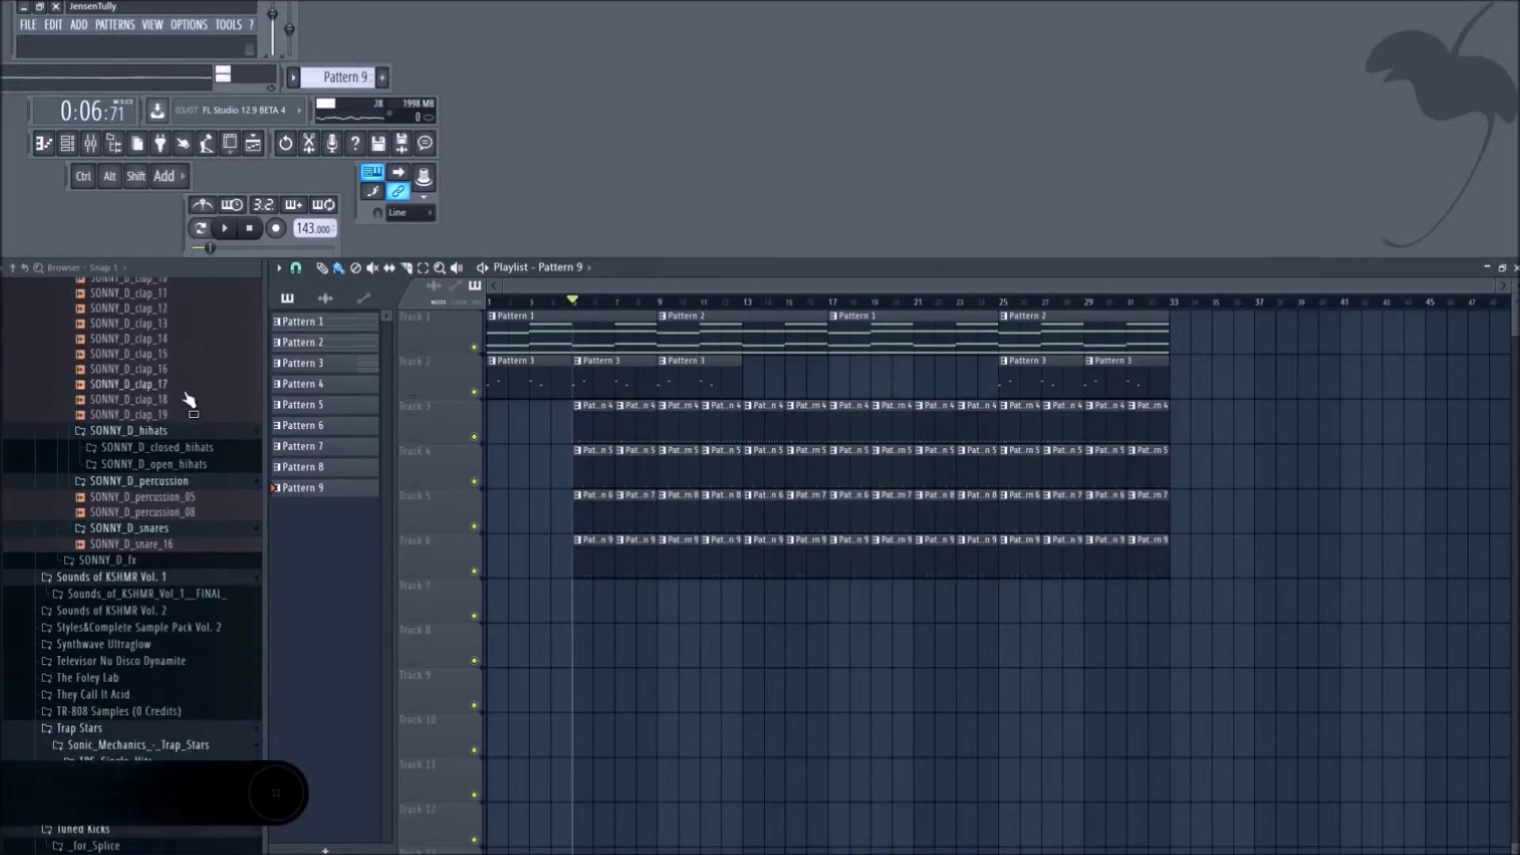
scroll(166, 432, up, 12)
click(165, 426)
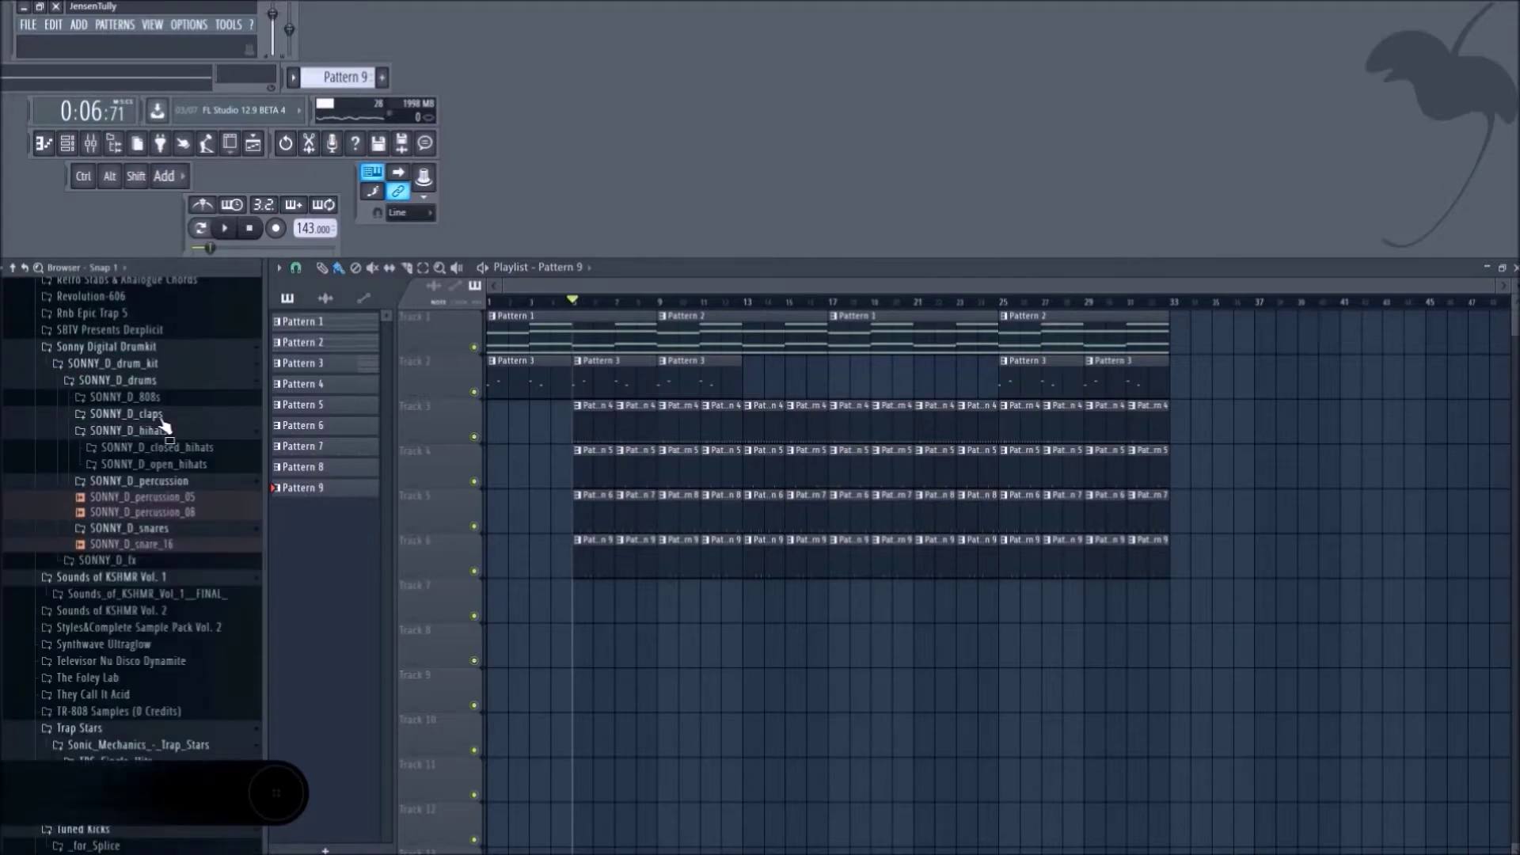
click(166, 413)
click(170, 401)
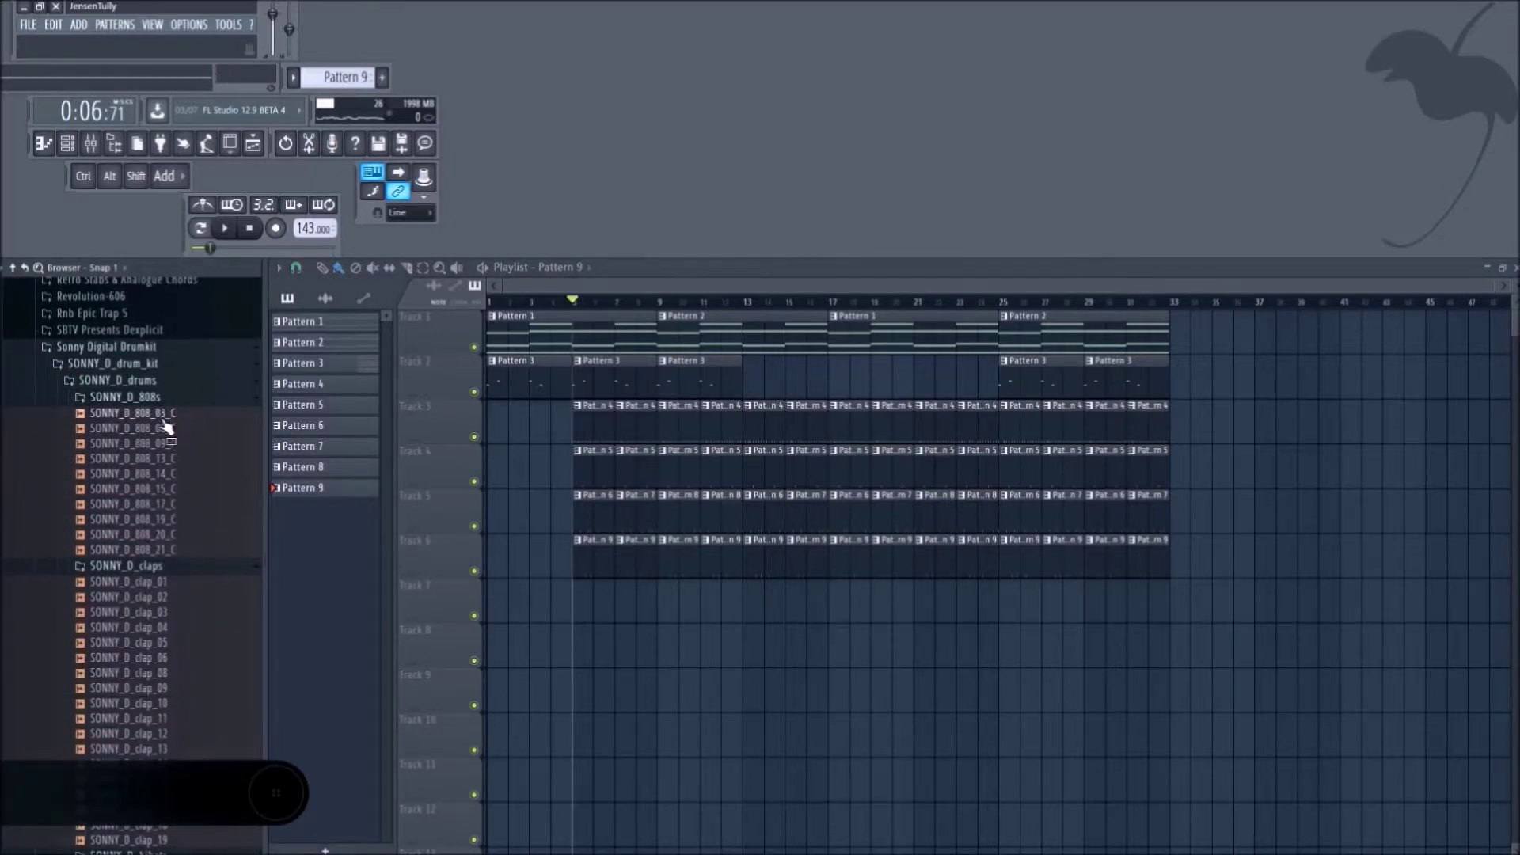
Audition the SONNY_D_808s samples from 06 to 14, both alone and over the playing arrangement.
key(space)
click(166, 443)
click(162, 460)
key(space)
right_click(168, 458)
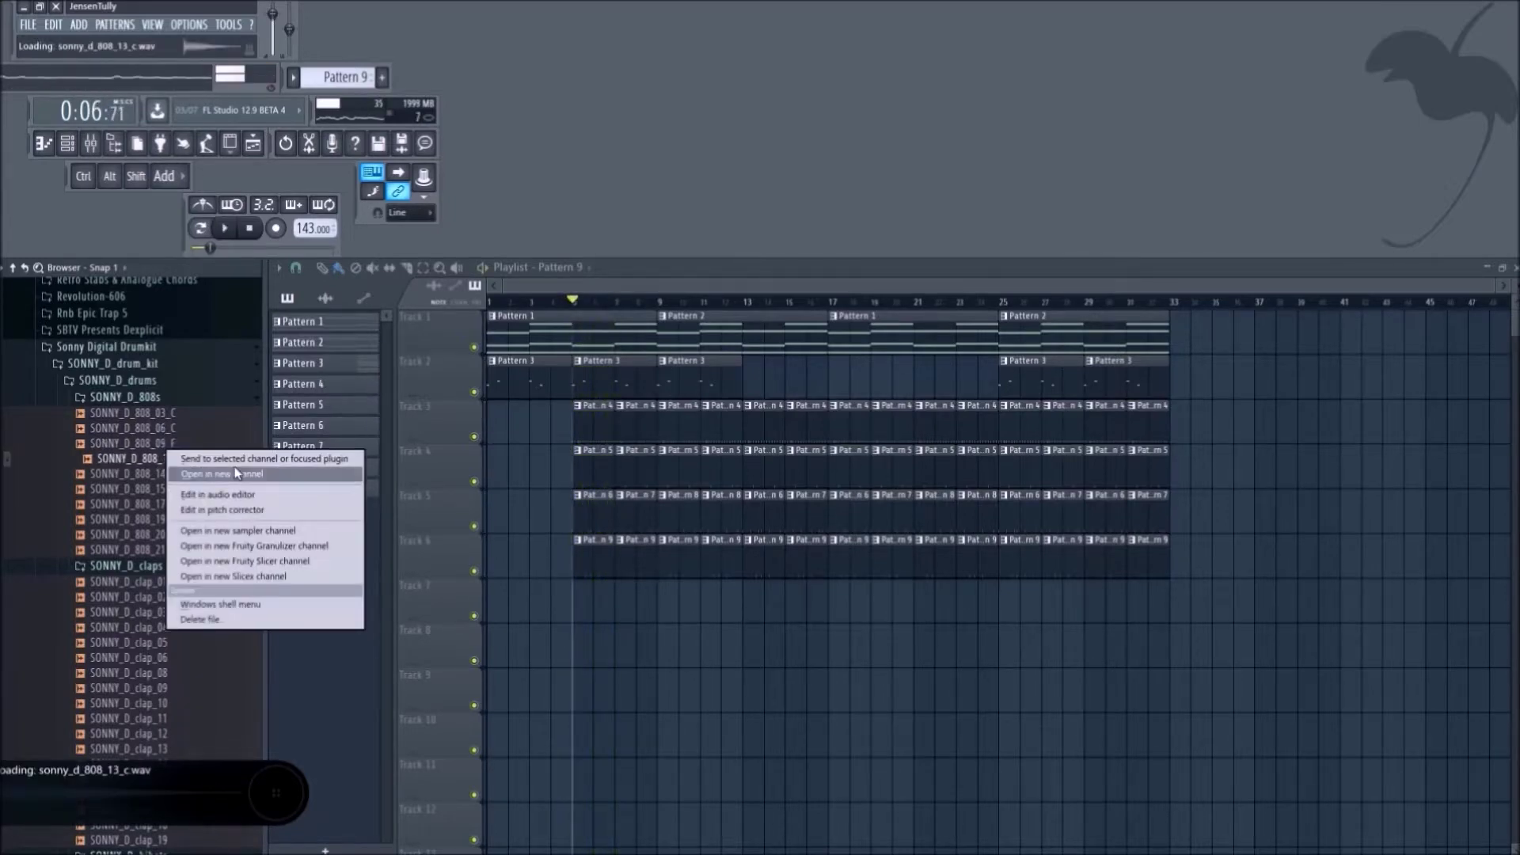
click(143, 470)
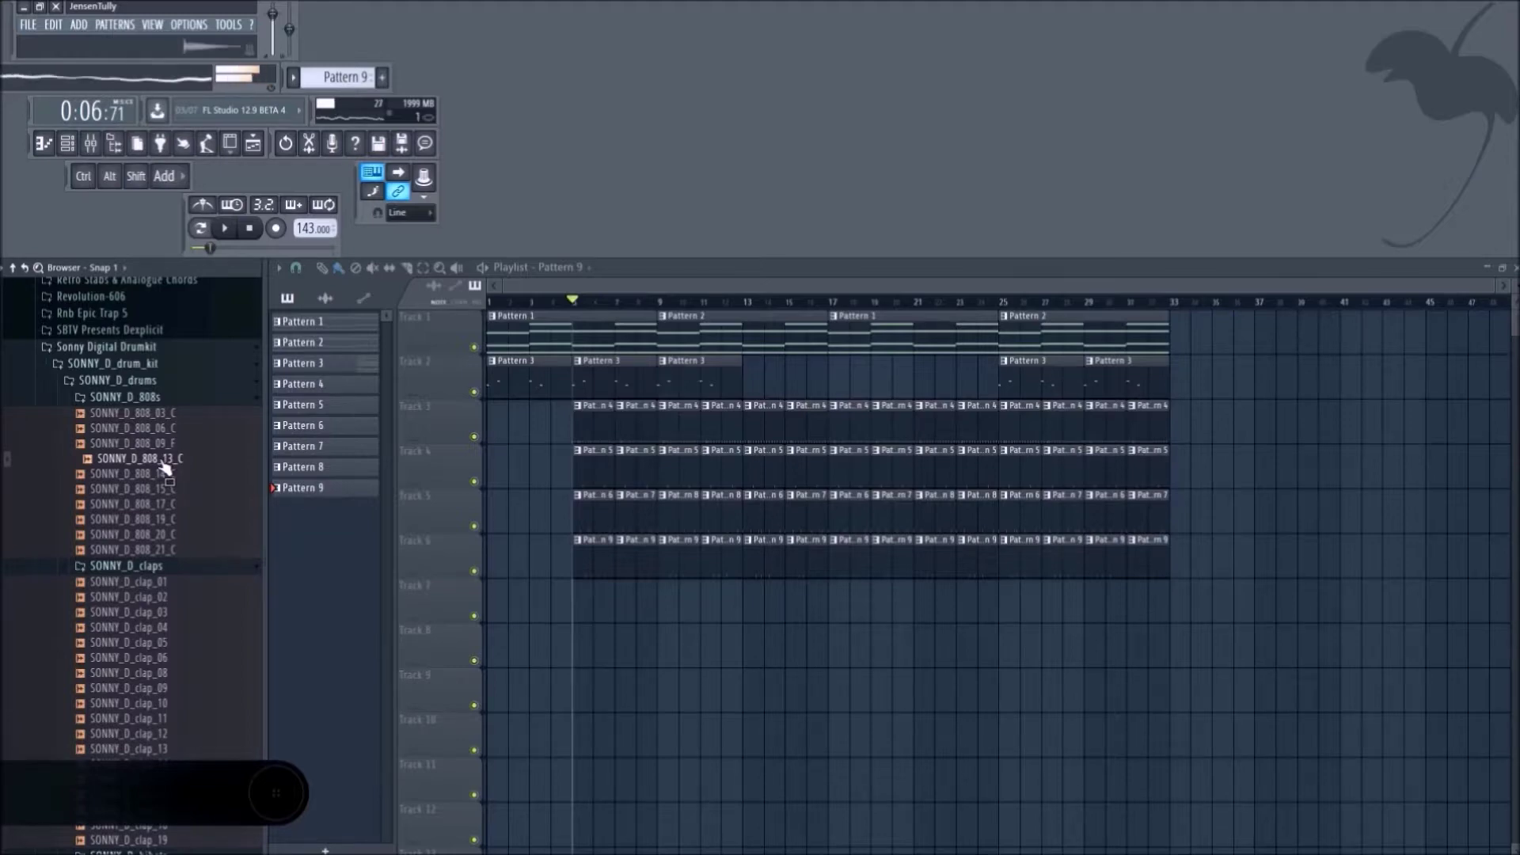
click(157, 474)
click(163, 459)
click(164, 443)
click(166, 428)
key(space)
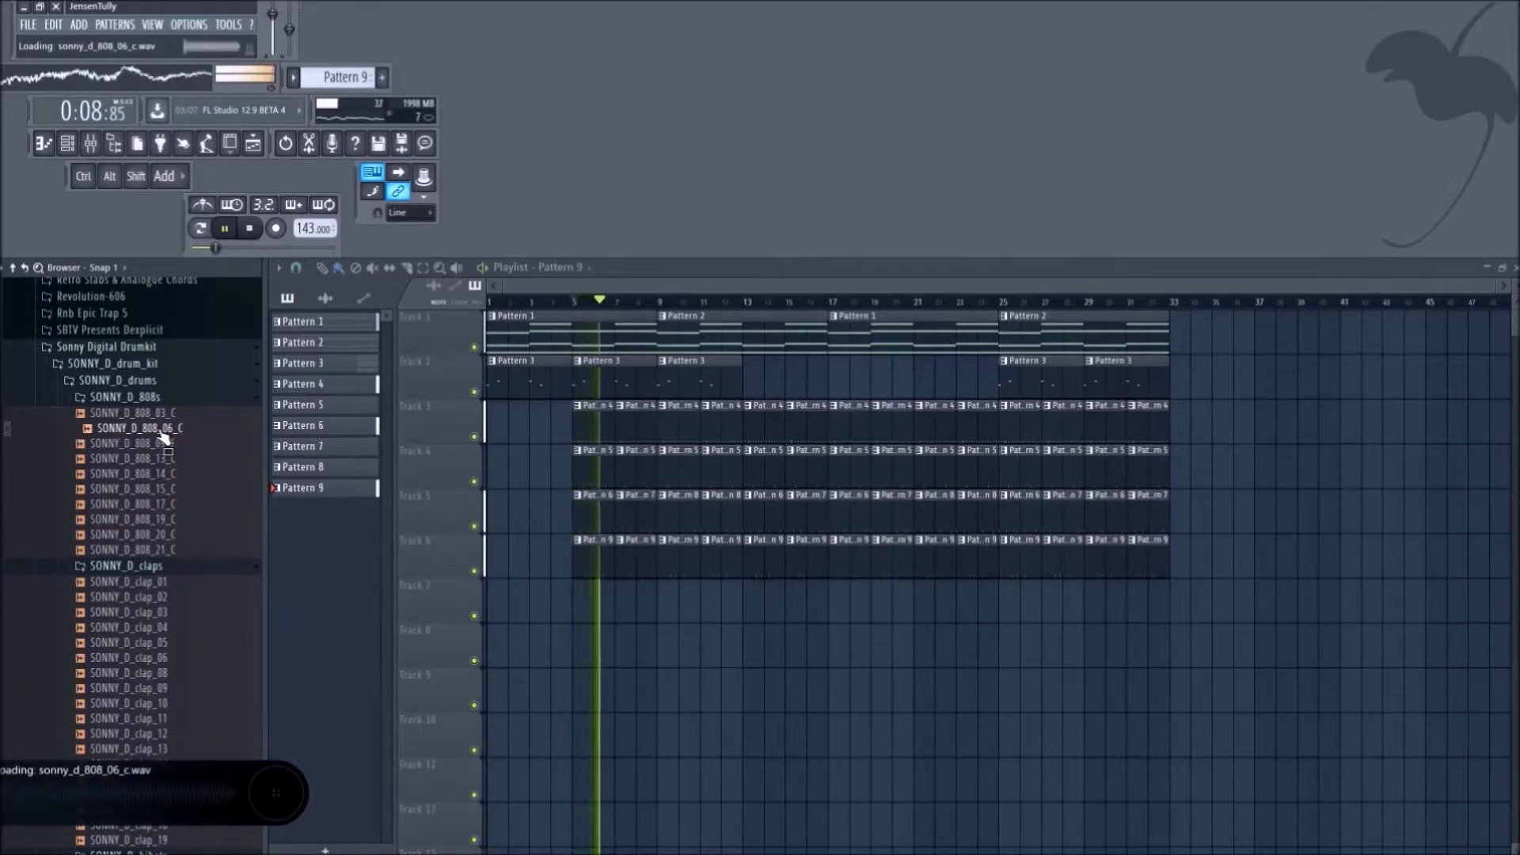
click(158, 459)
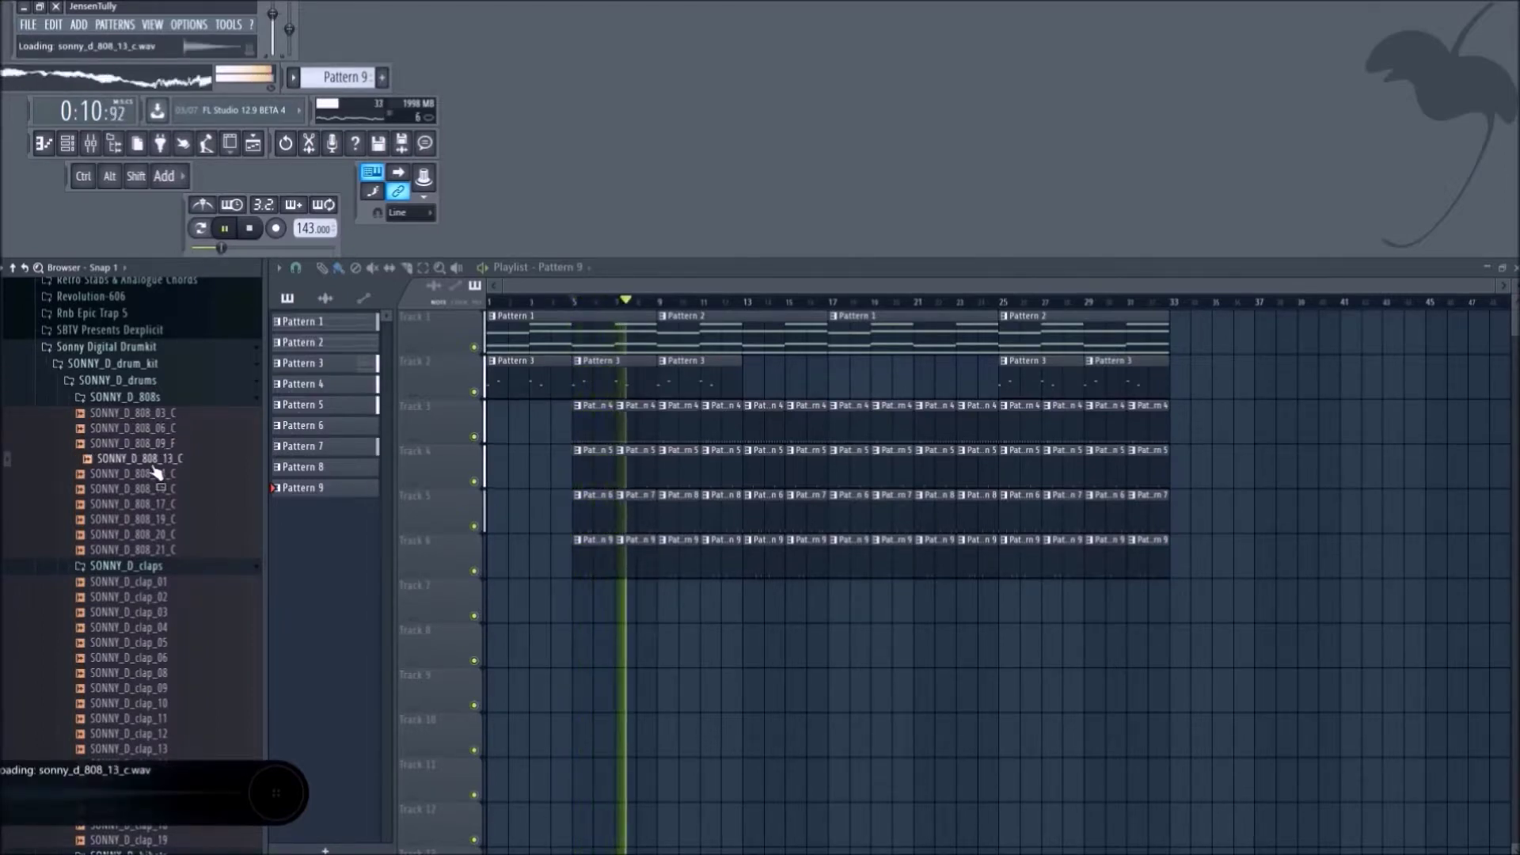
Stop playback, load SONNY_D_808_06_C into a new channel and move its window clear of the pattern list.
click(164, 428)
key(space)
right_click(165, 435)
click(179, 441)
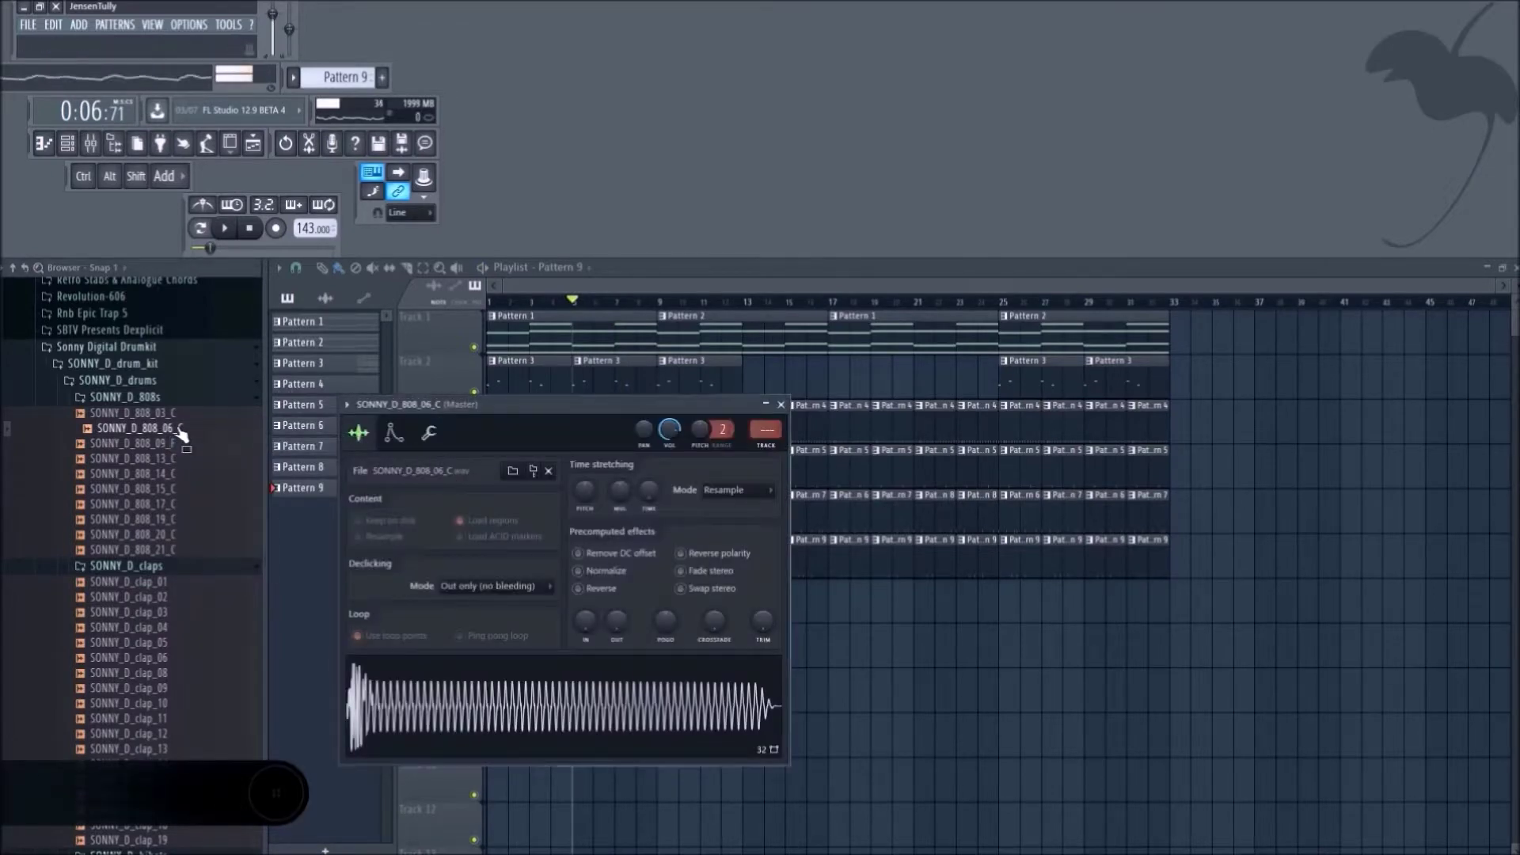
drag(549, 401, 750, 402)
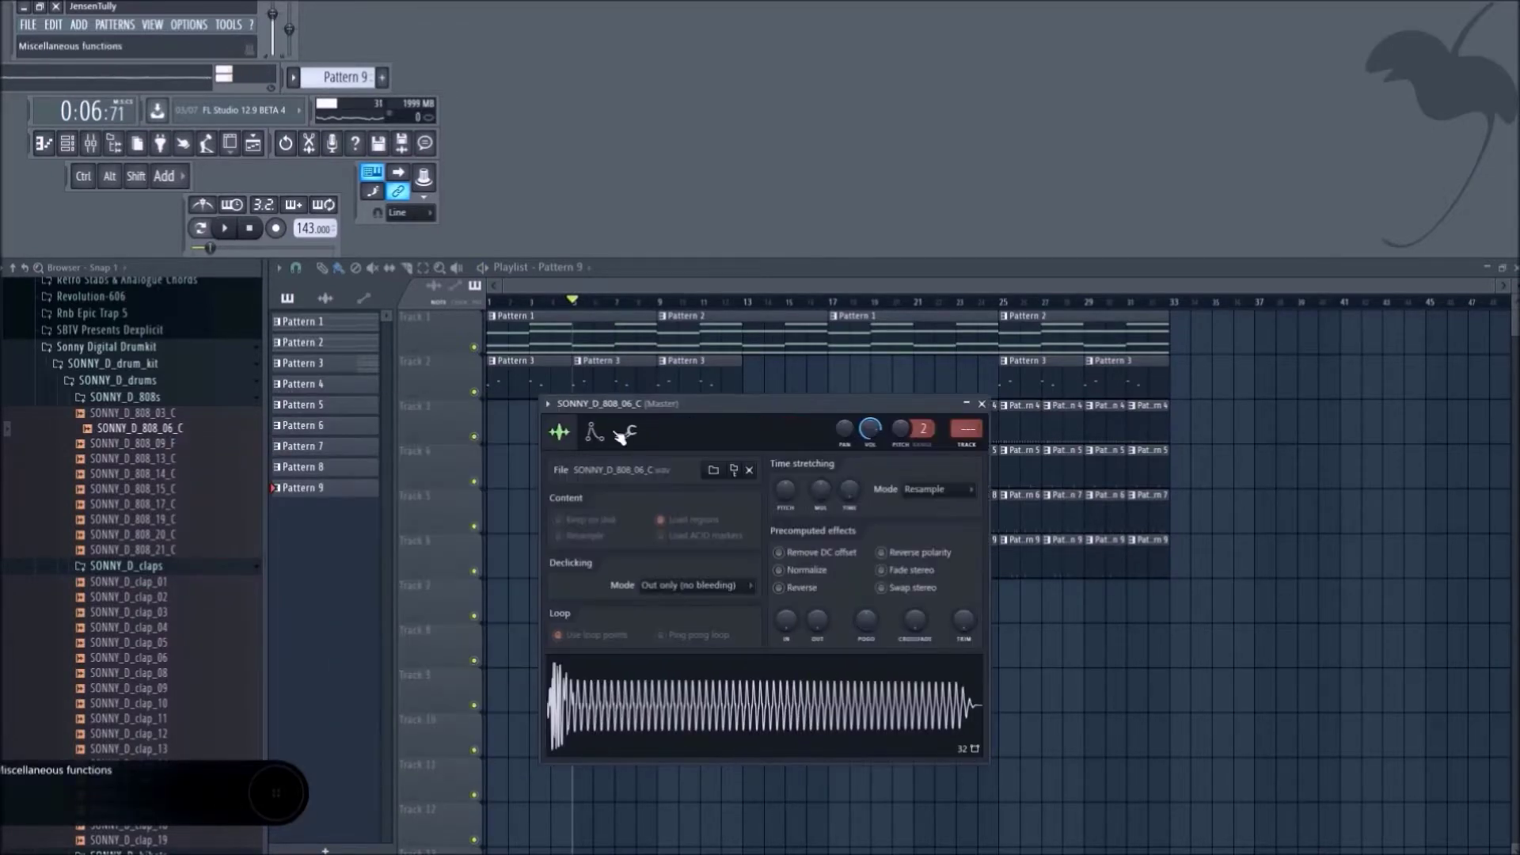
Examine the sample, envelope and miscellaneous settings of the SONNY_D_808_06_C channel, and minimize its window.
click(629, 432)
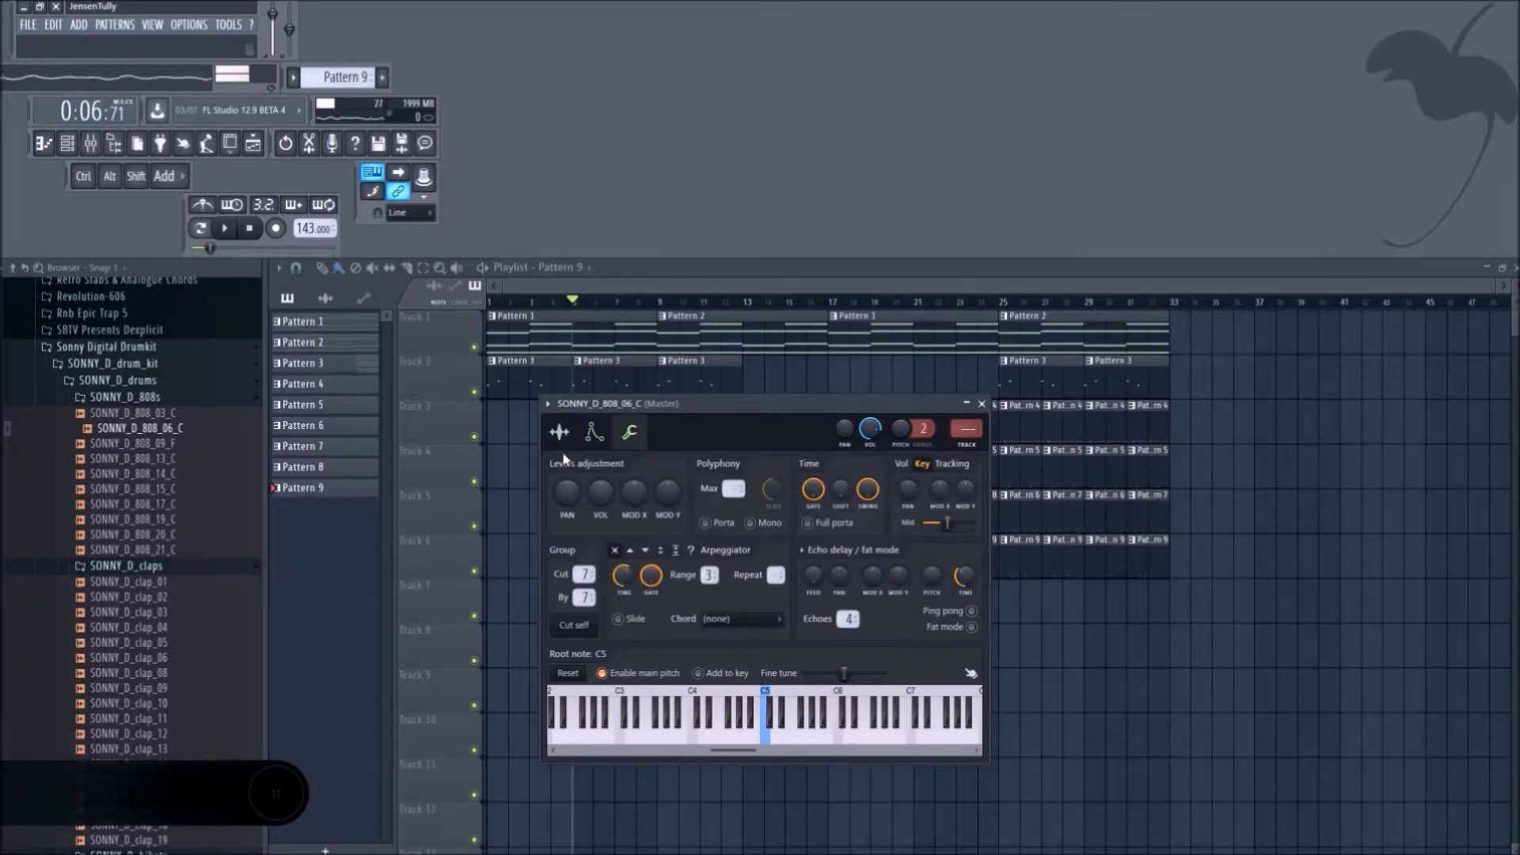
click(559, 432)
right_click(791, 728)
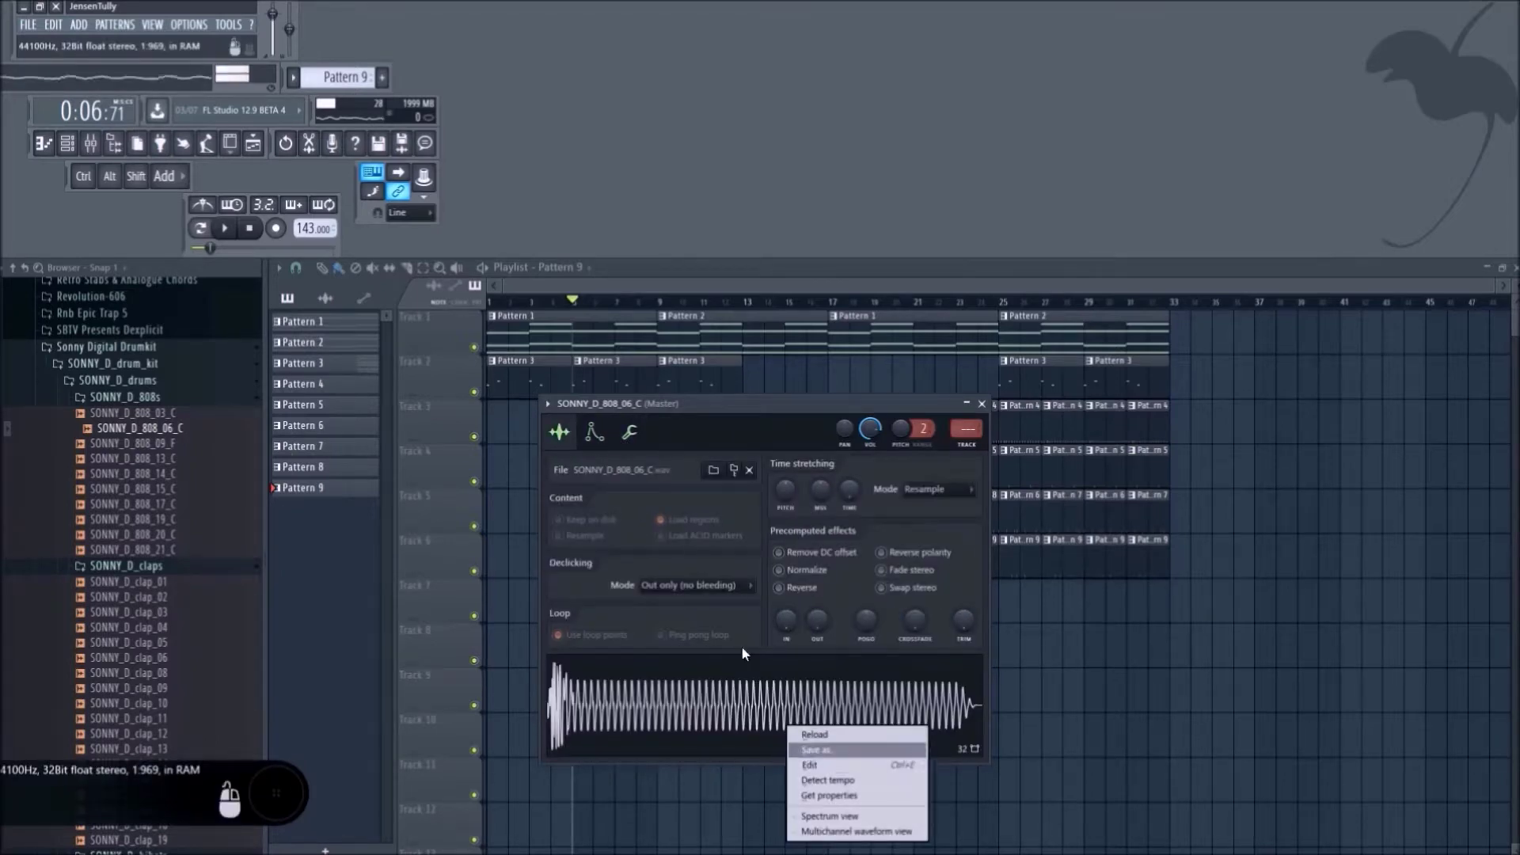
click(689, 433)
click(630, 433)
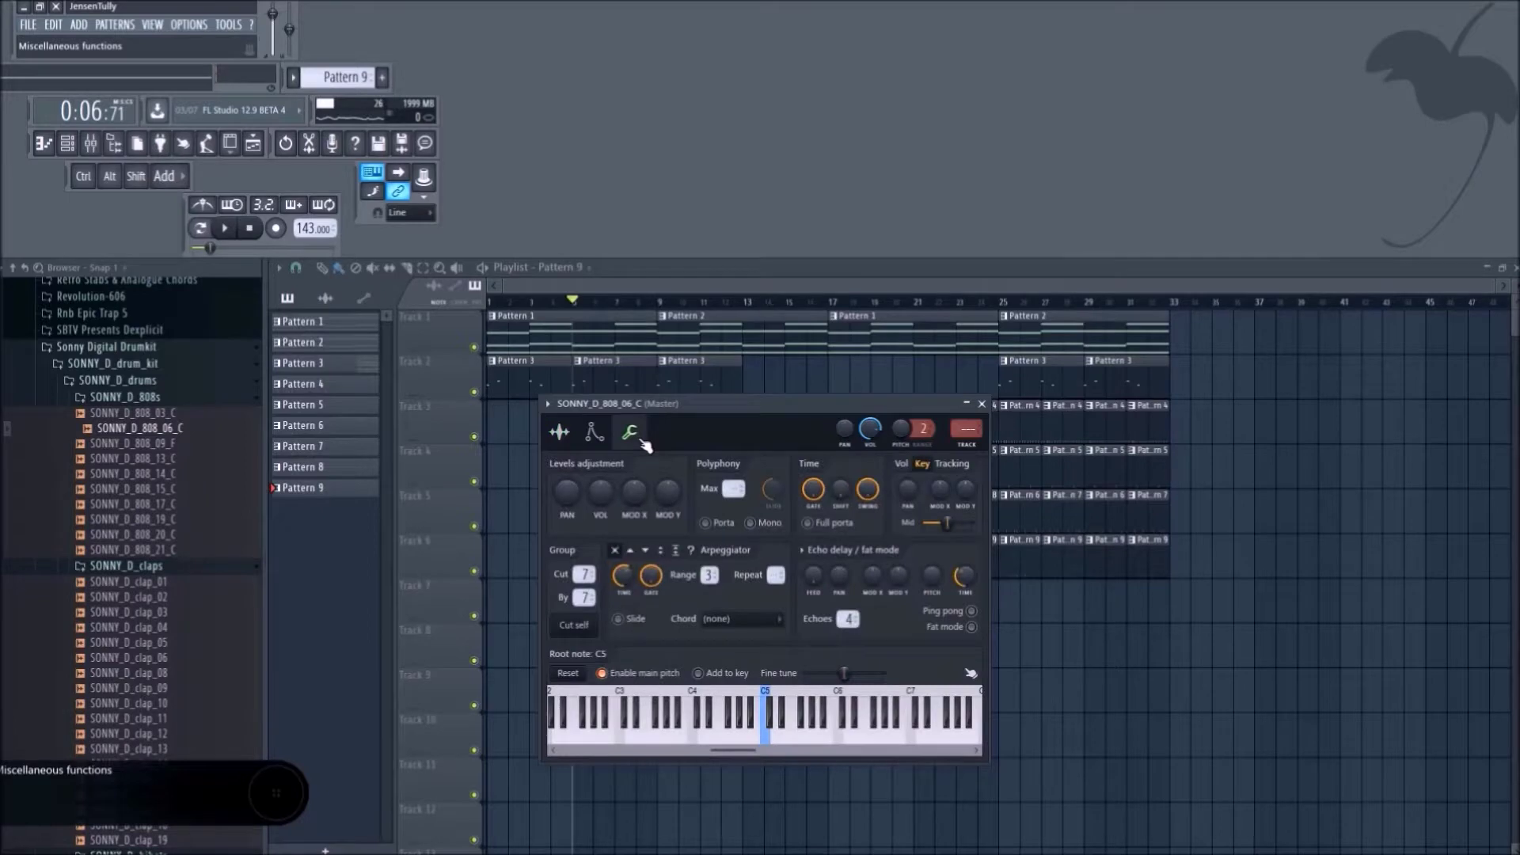
click(593, 433)
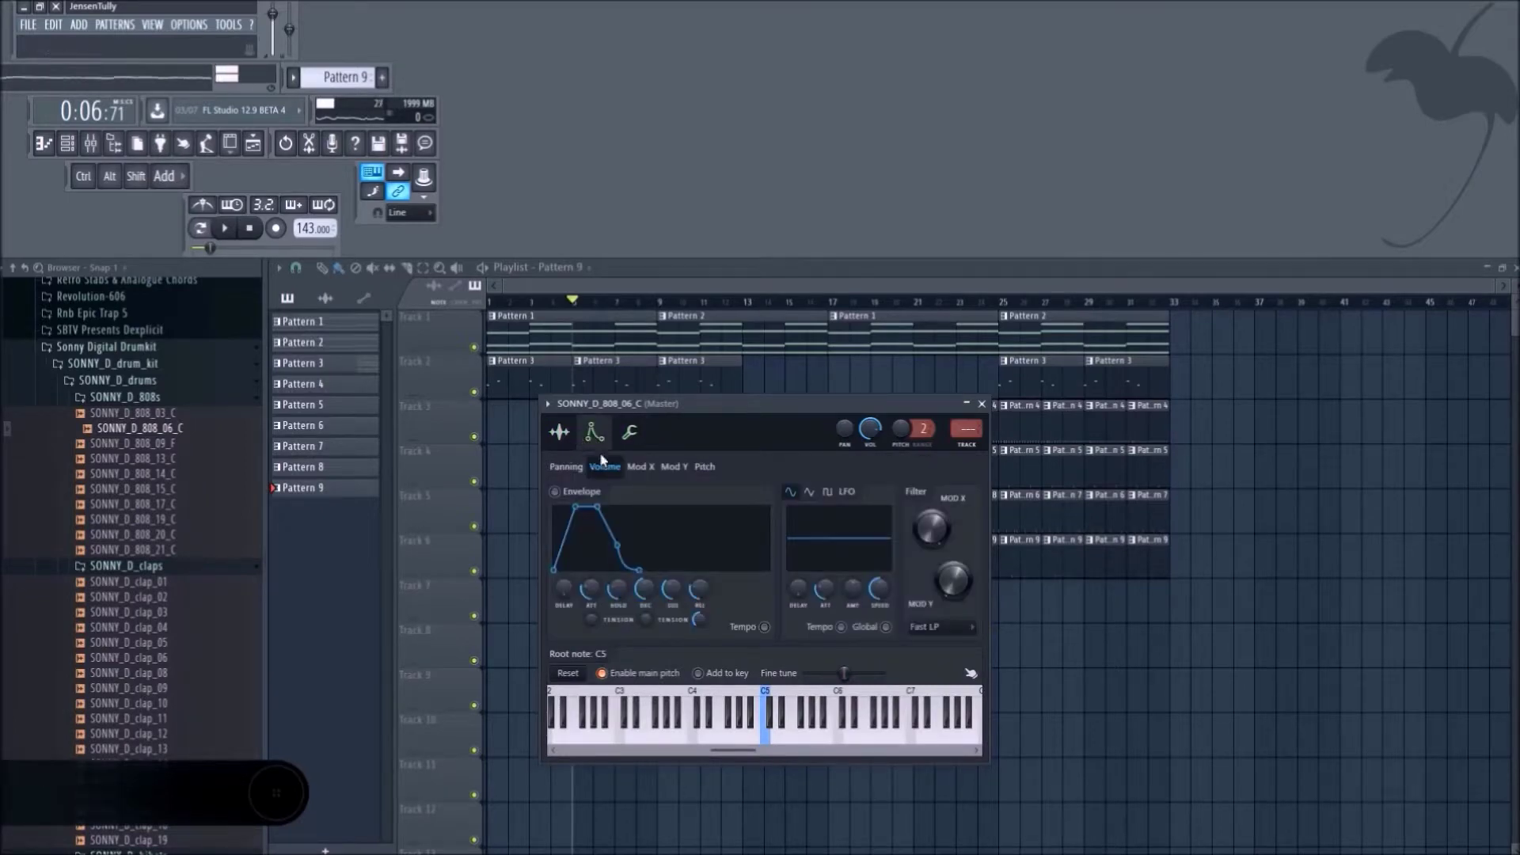
click(564, 436)
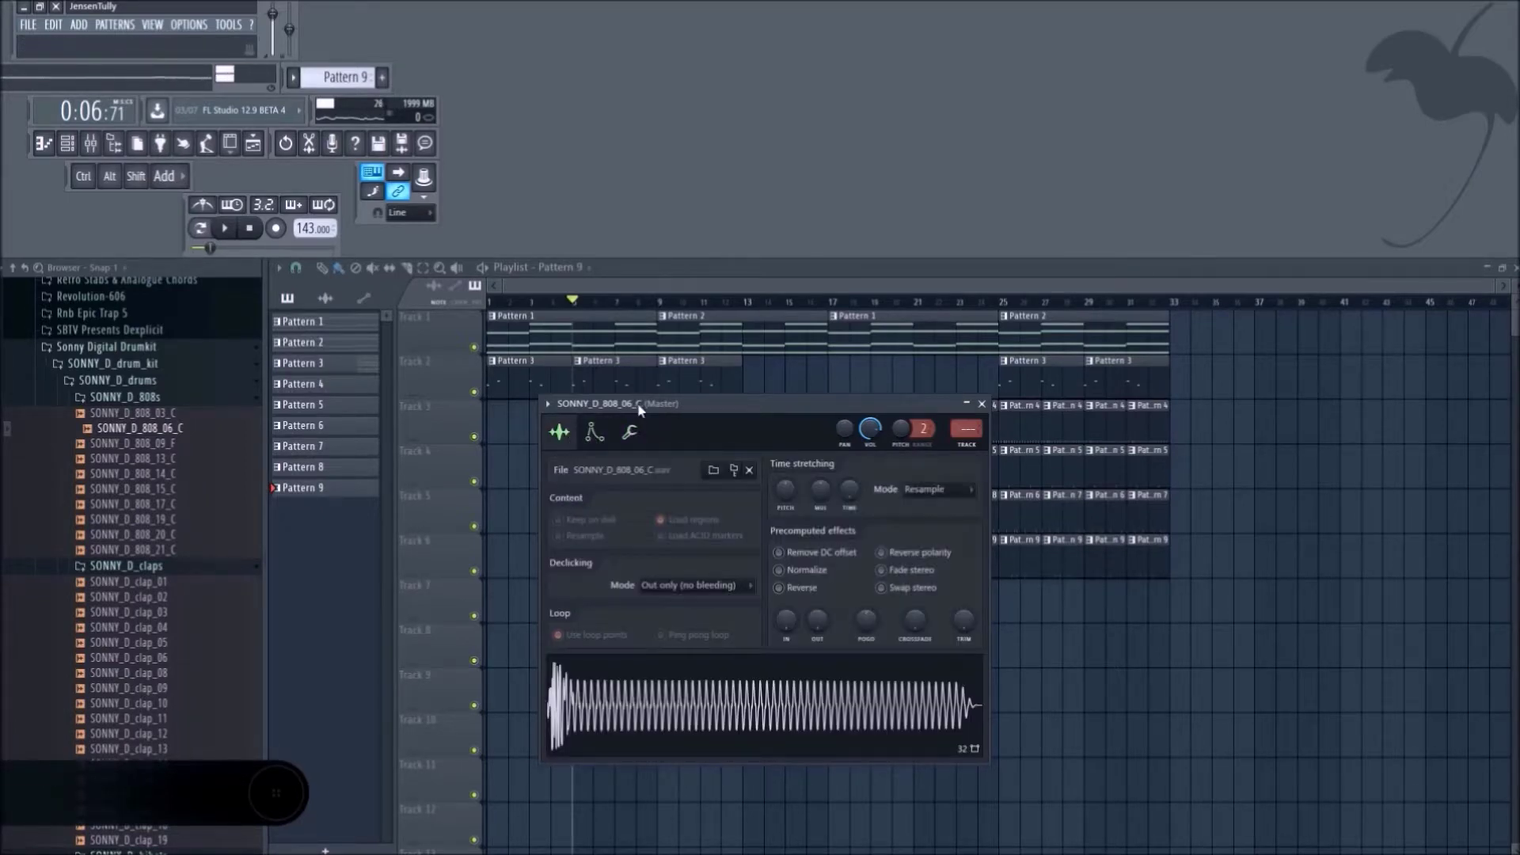
click(631, 434)
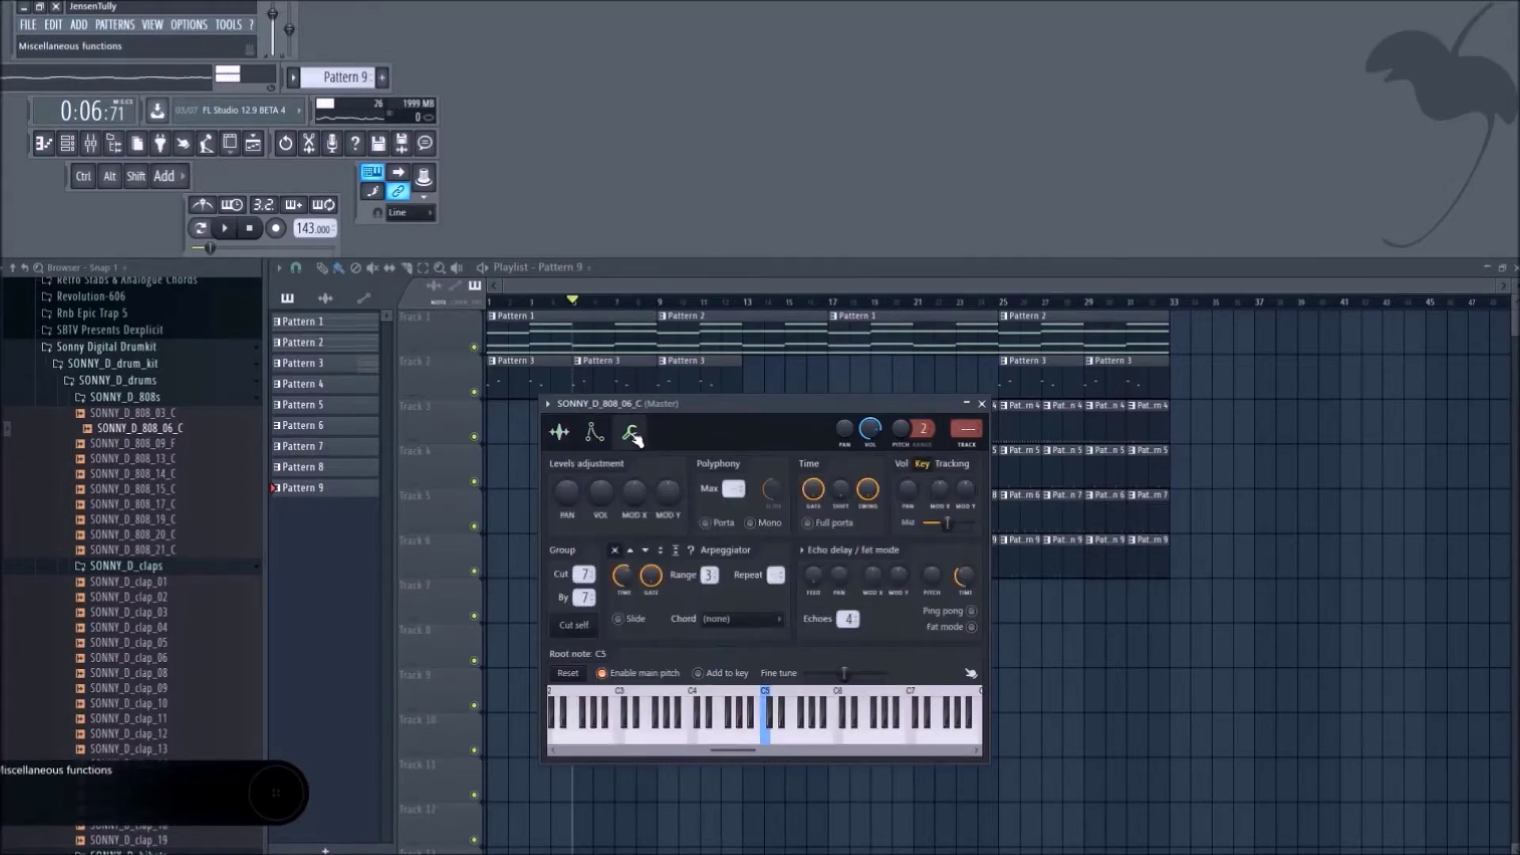
click(967, 403)
Load Edison into the first effect slot of mixer track Insert 40 and reposition its window.
click(91, 144)
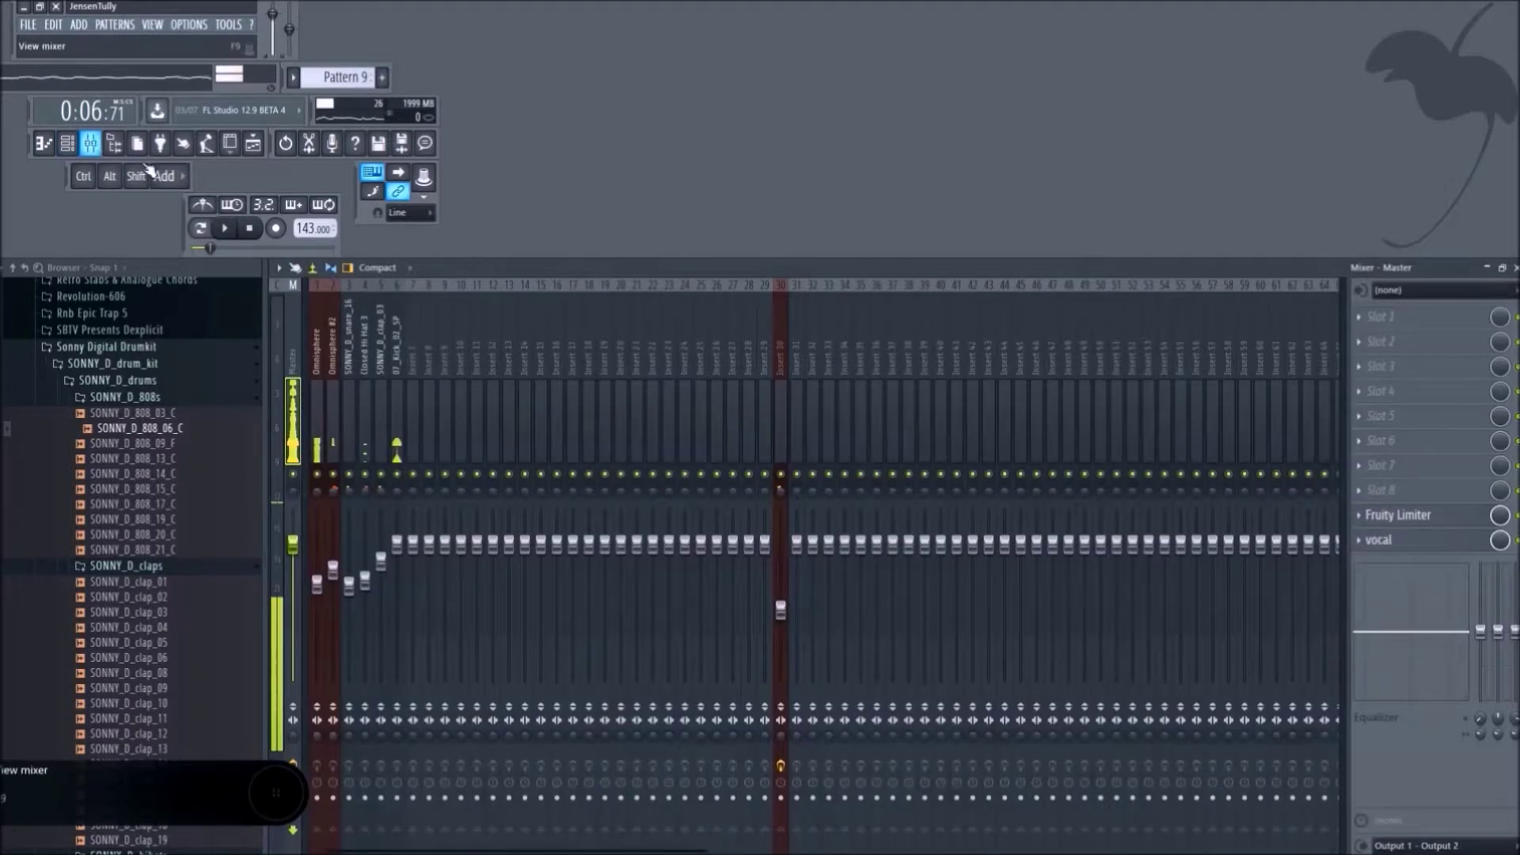
click(942, 367)
click(1424, 325)
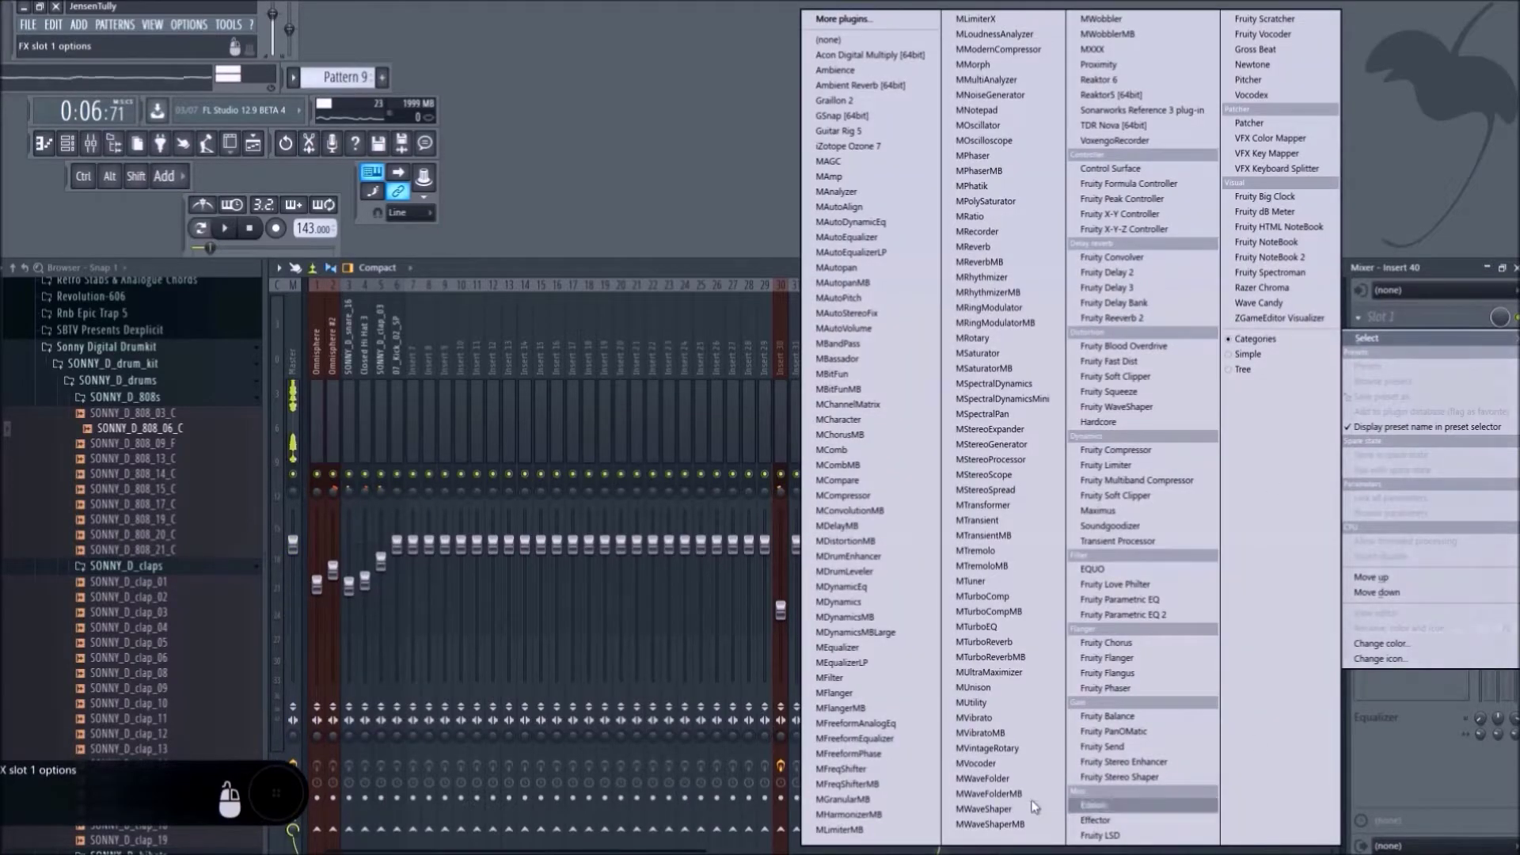
click(1093, 805)
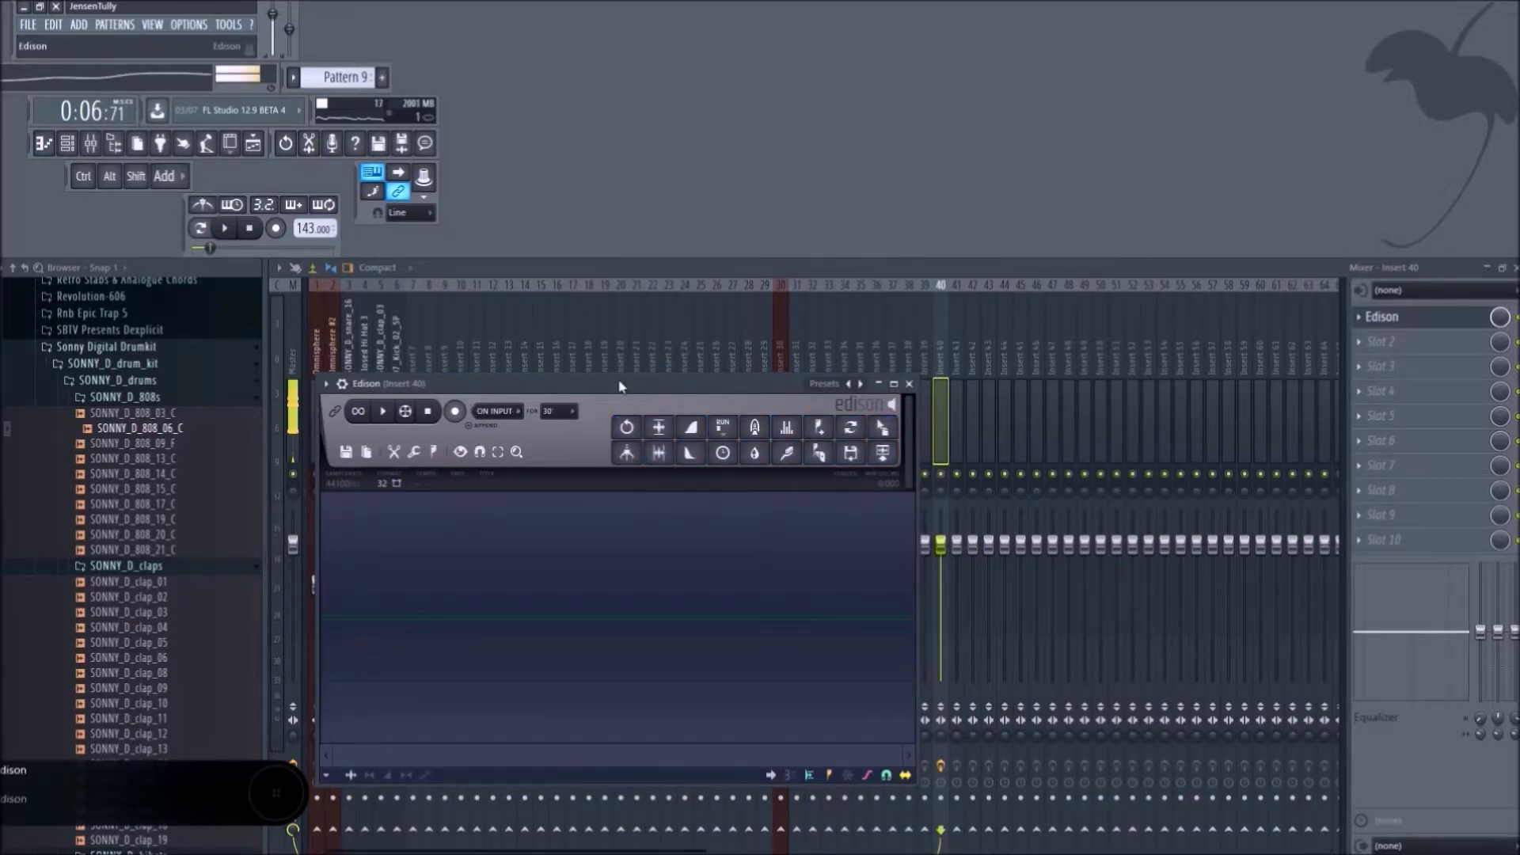
drag(619, 385, 860, 381)
Set Edison to start recording immediately with a 1-minute limit, and record a short take while playing the C5 note.
click(753, 423)
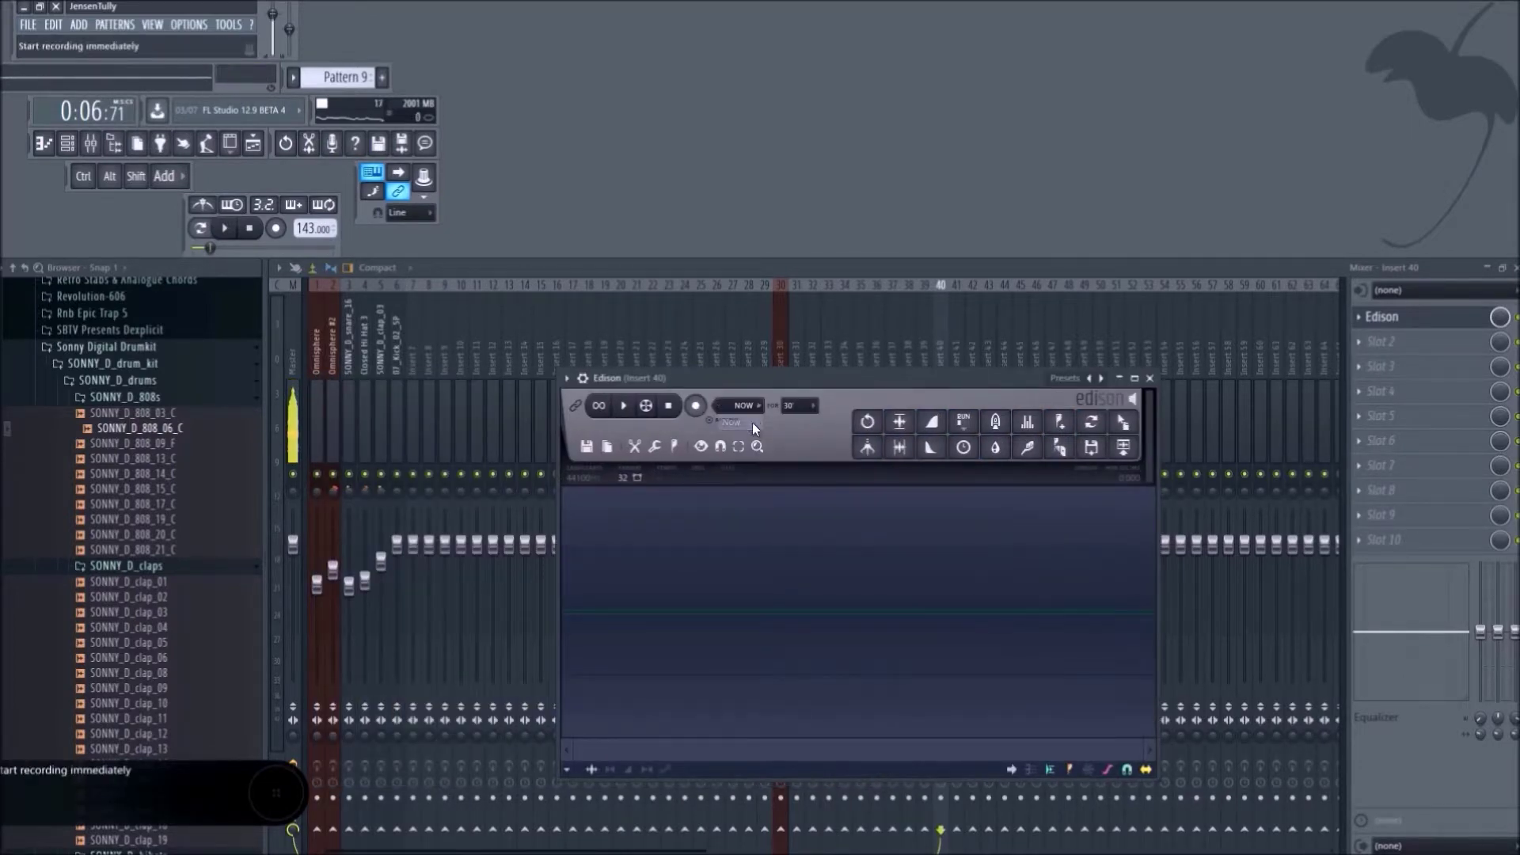
click(791, 408)
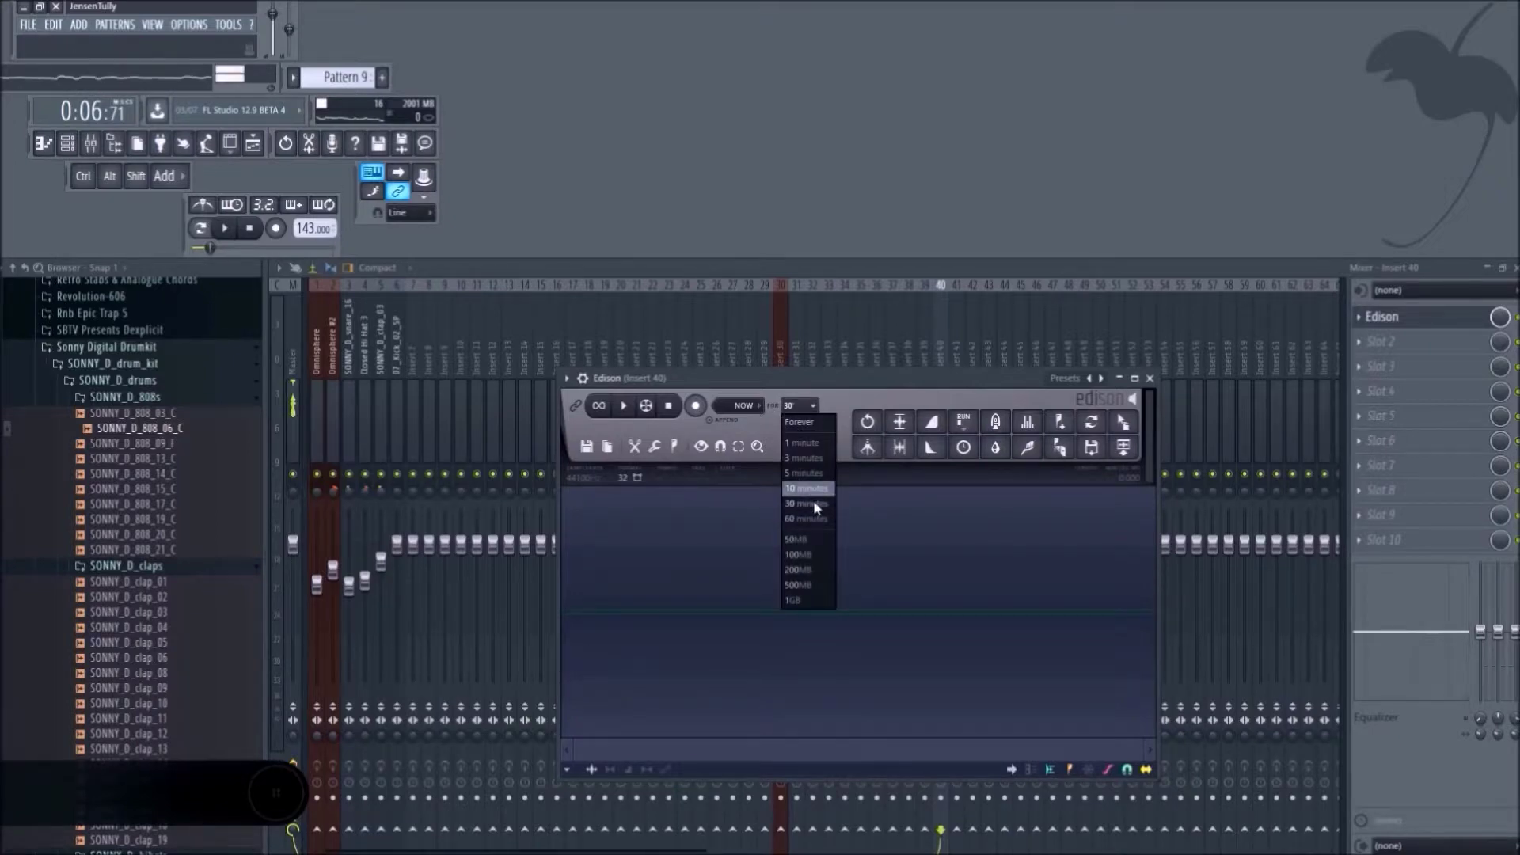
click(808, 443)
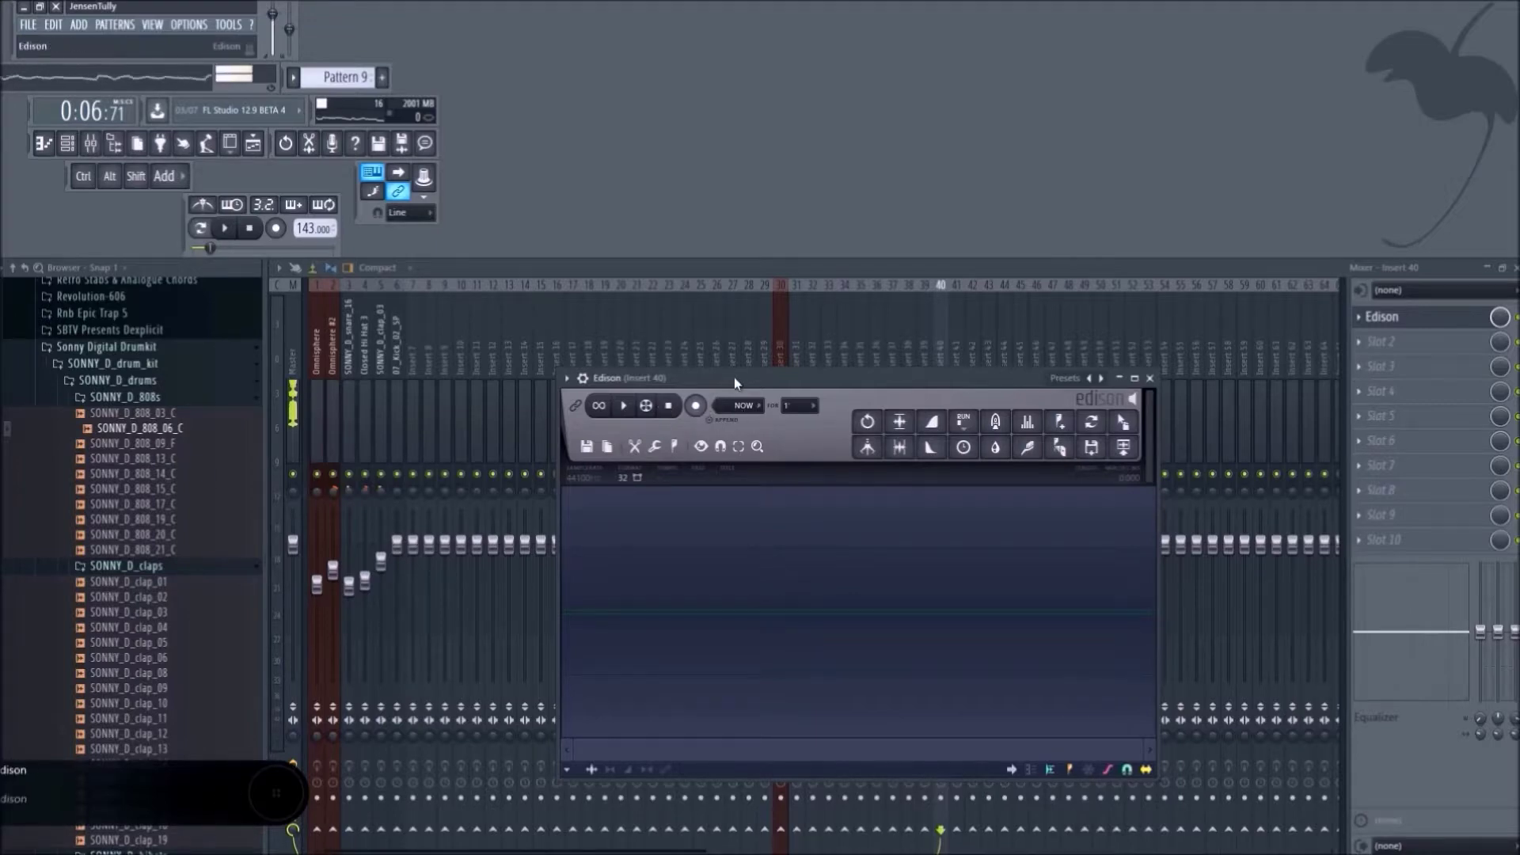
click(697, 407)
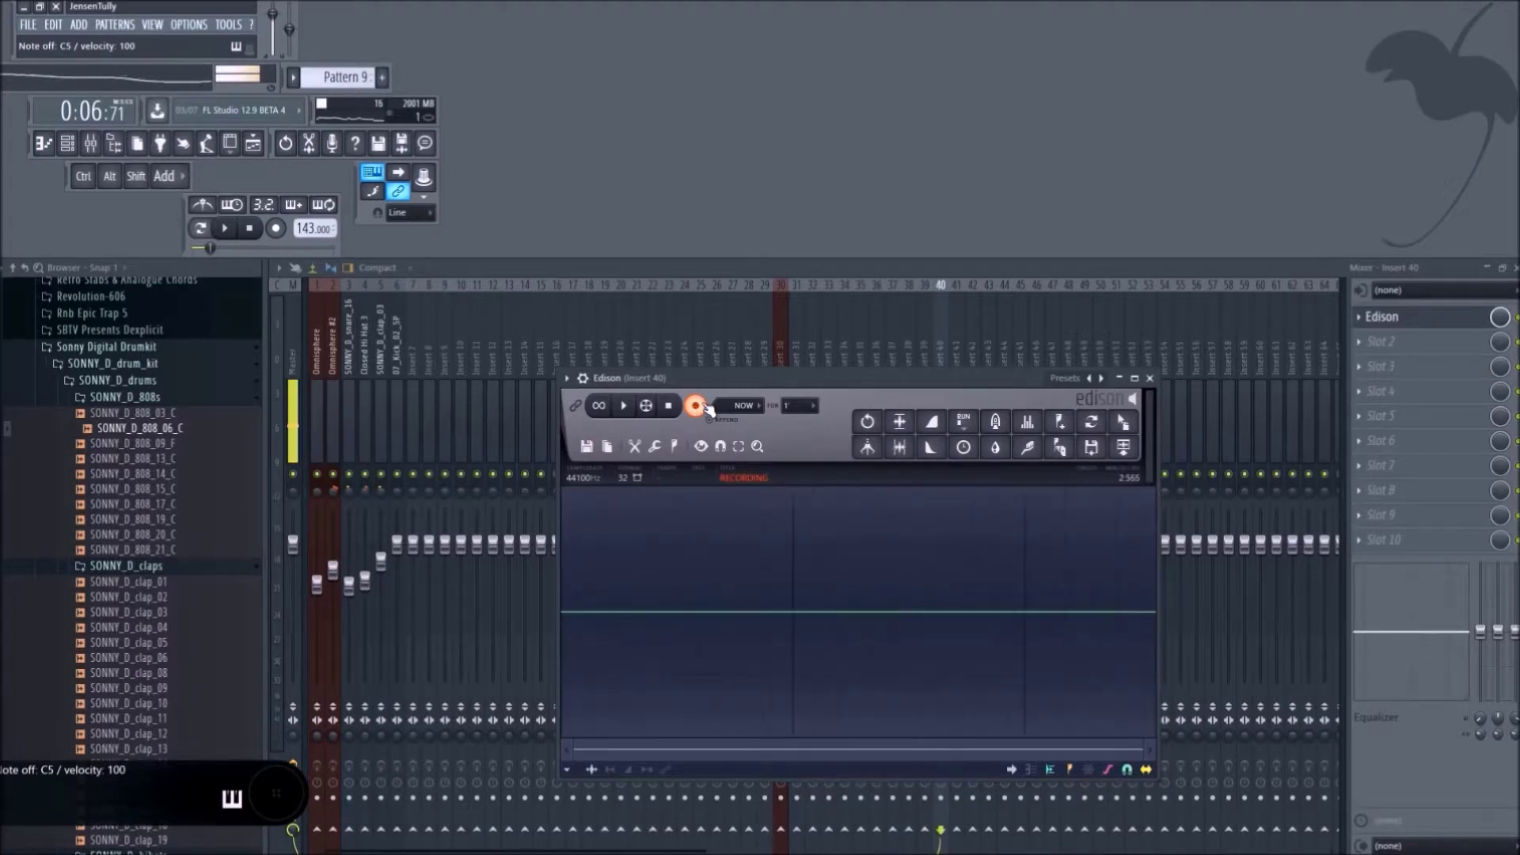
click(697, 407)
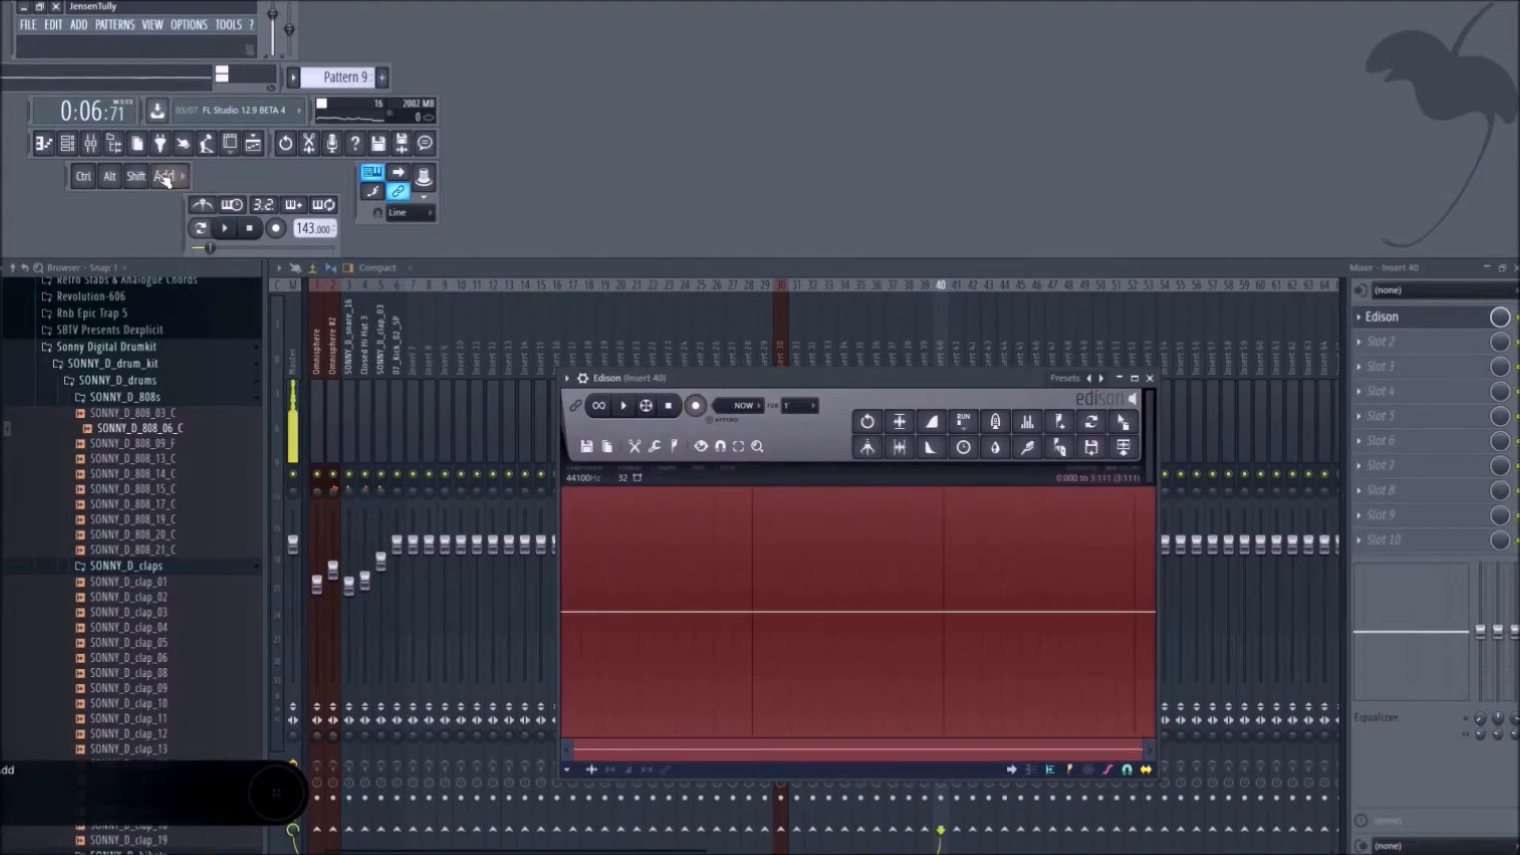
Route the SONNY_D_808_06_C channel to mixer track 40 and move the channel rack clear of Edison.
click(67, 143)
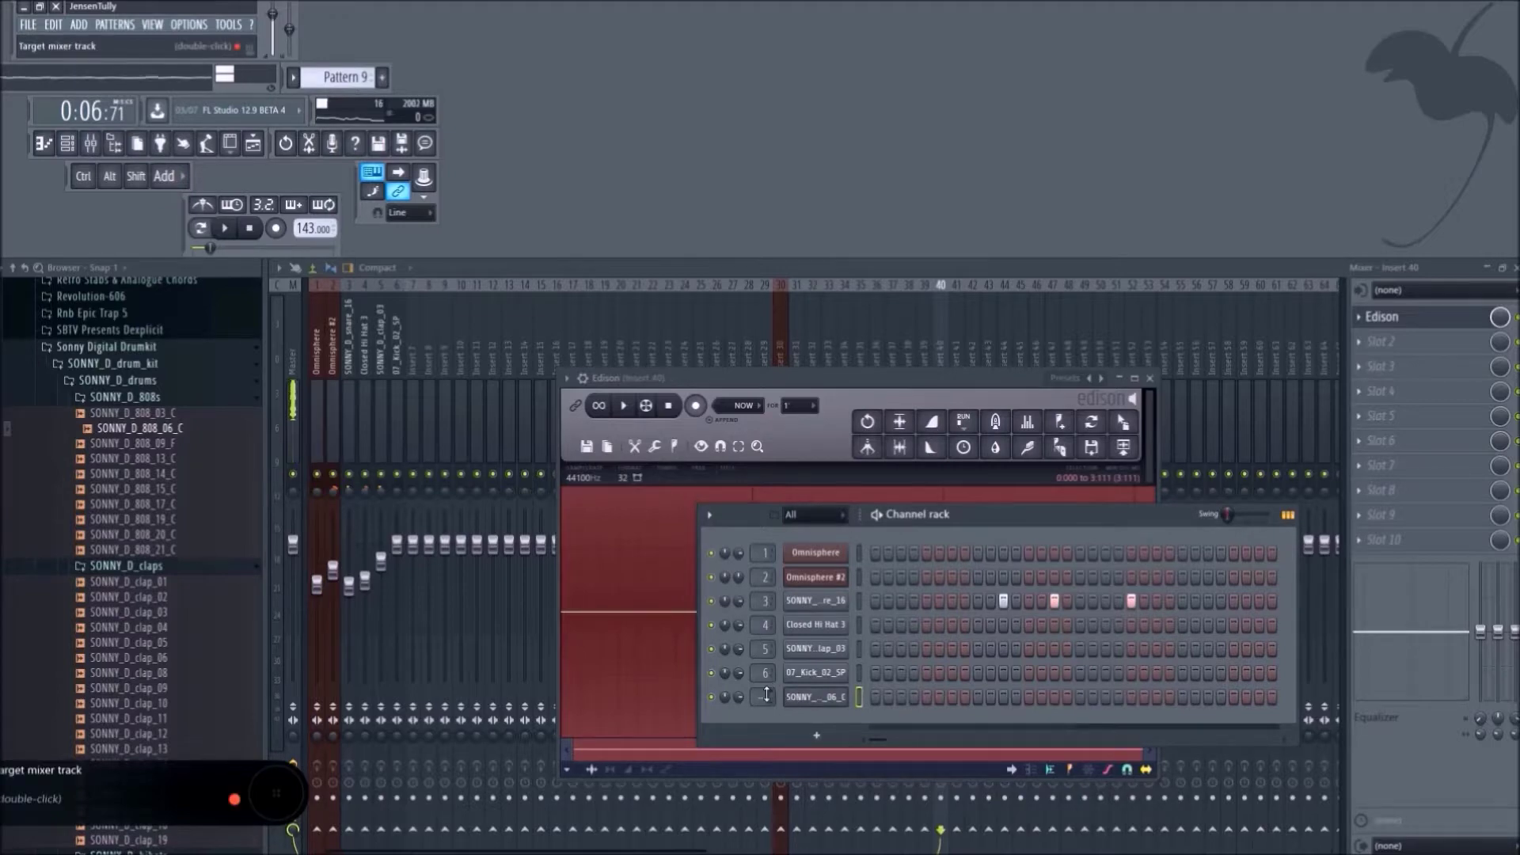
scroll(764, 696, up, 20)
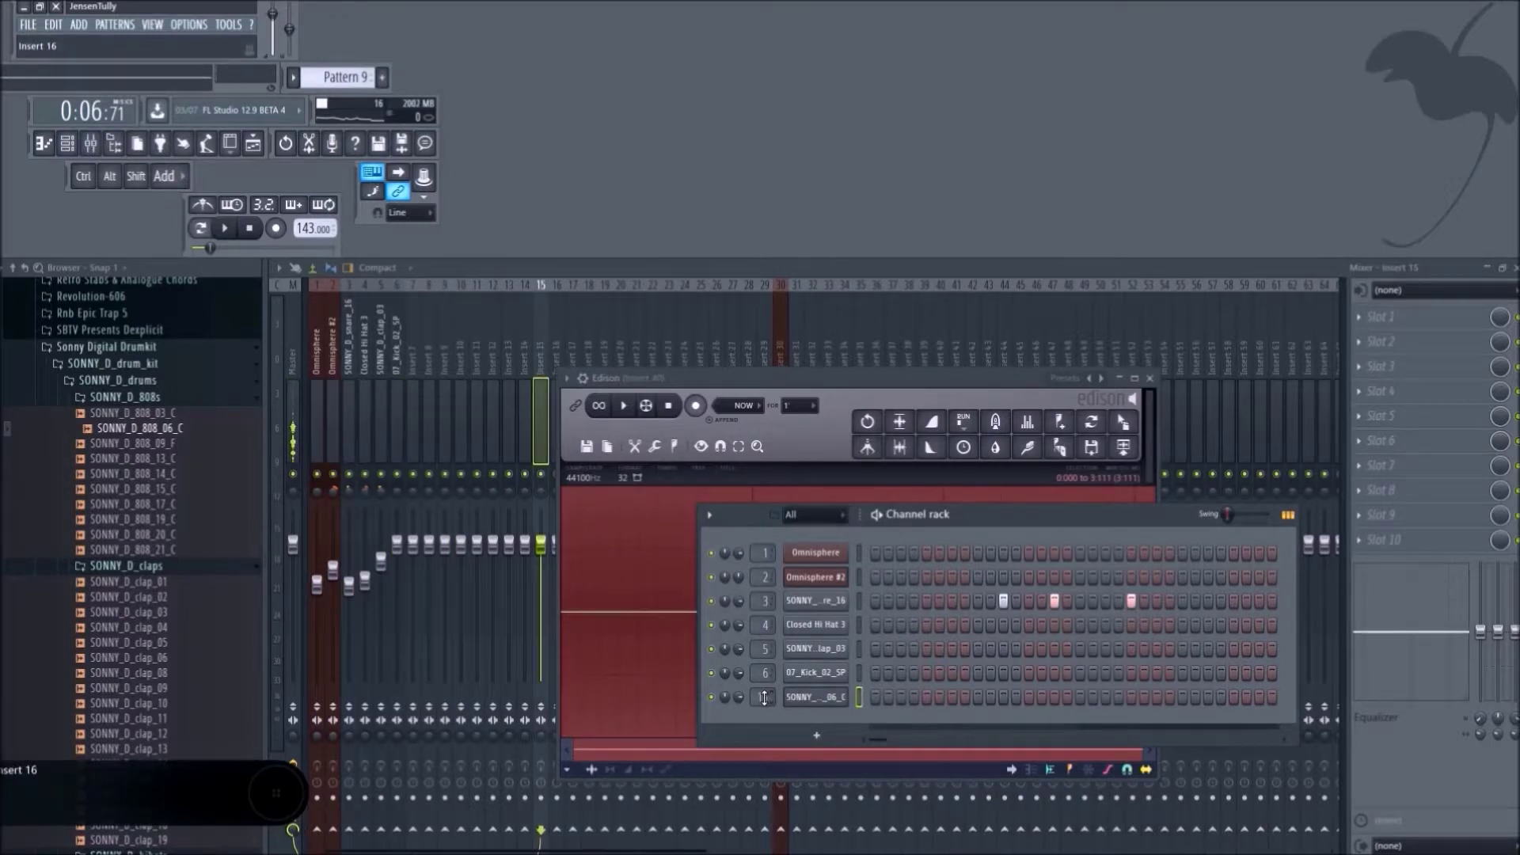
scroll(764, 697, down, 20)
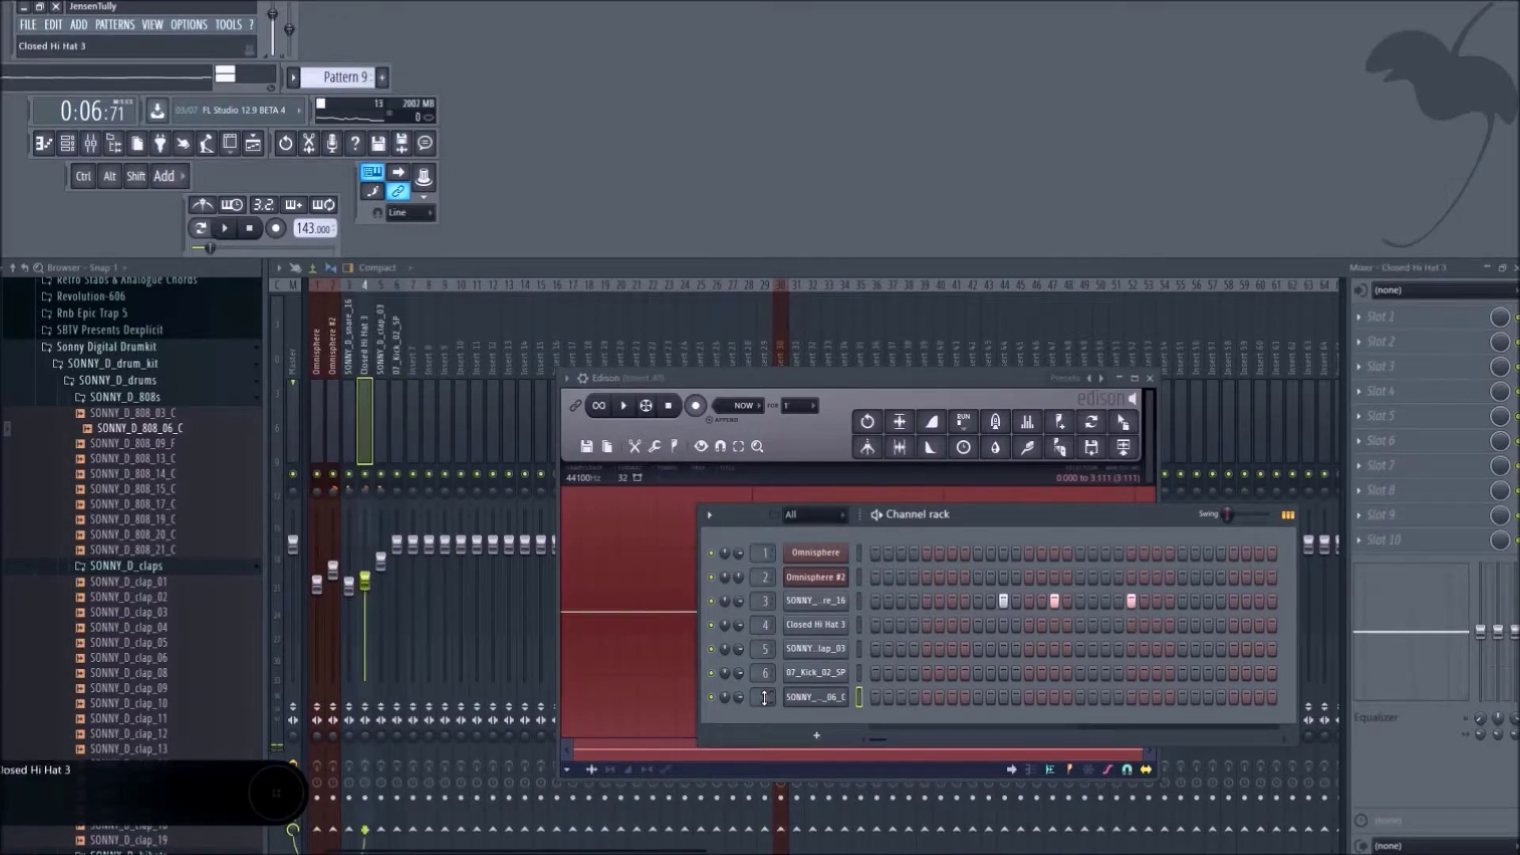
scroll(764, 697, down, 2)
scroll(768, 697, up, 12)
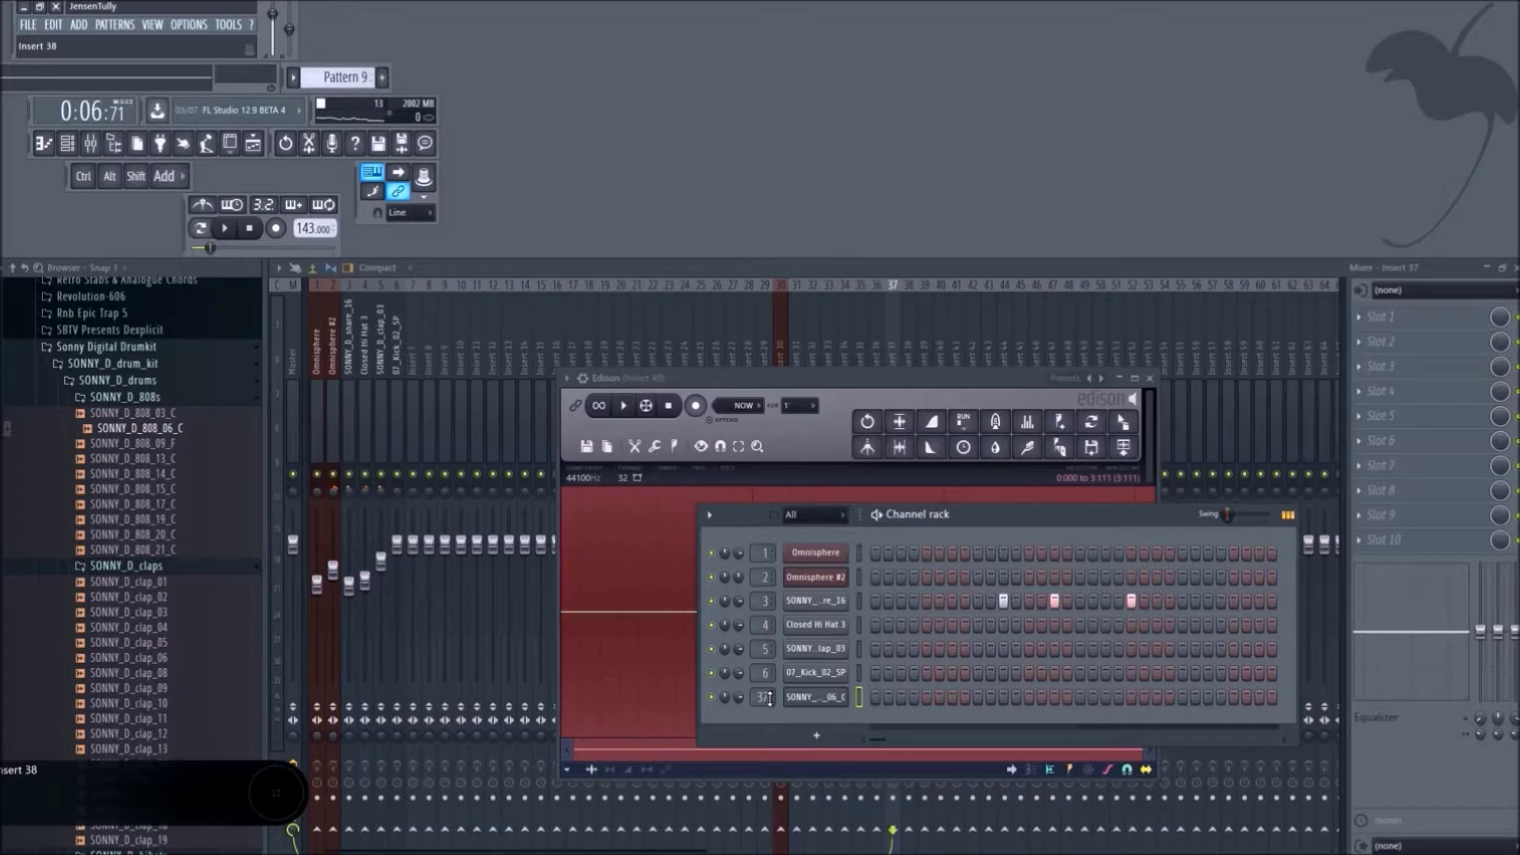
scroll(768, 699, up, 1)
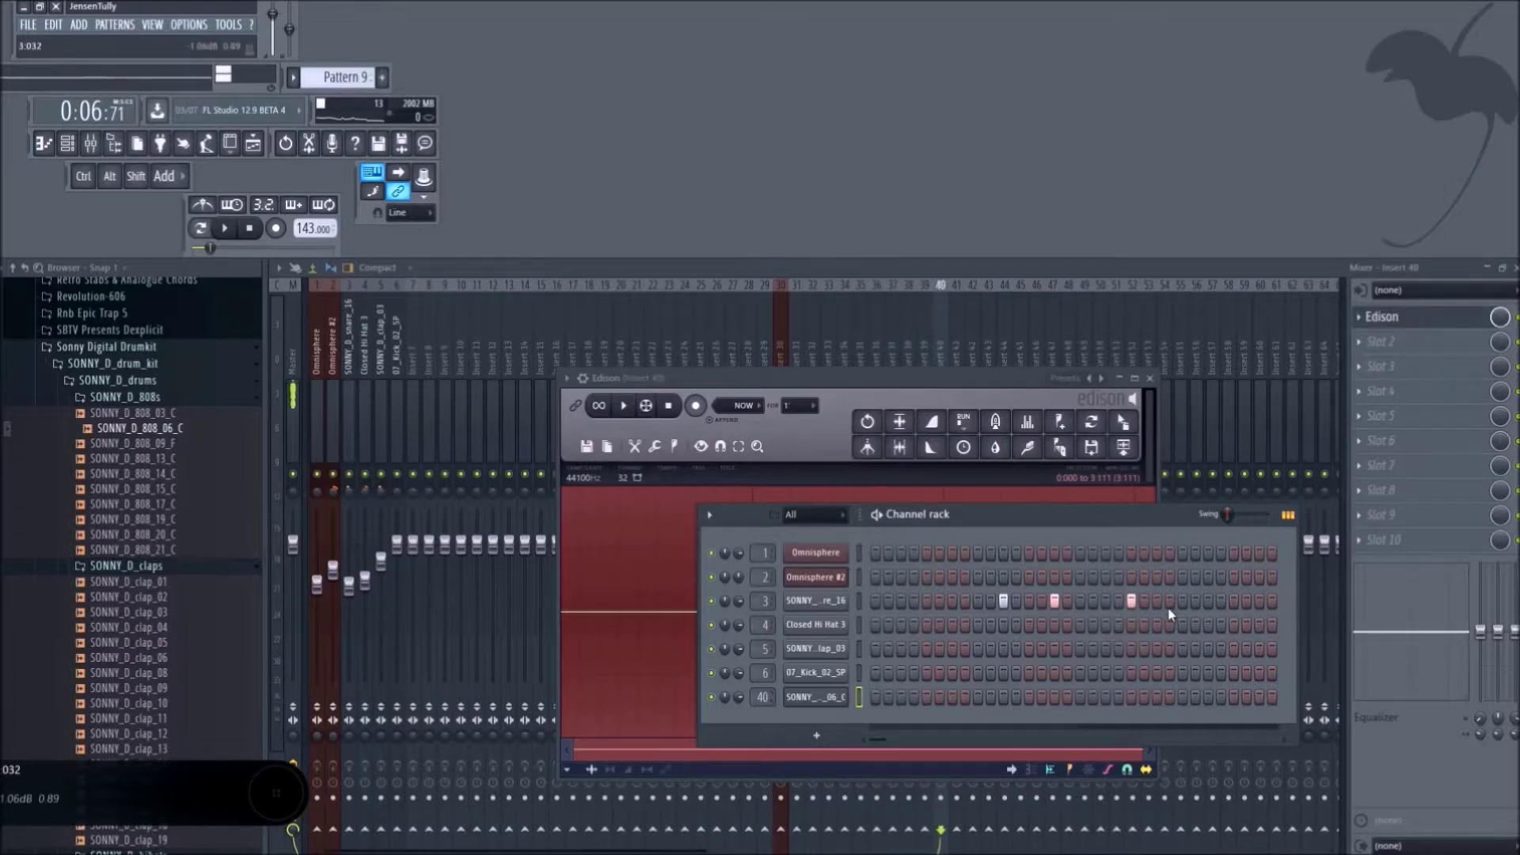
drag(1029, 514, 1107, 664)
Record the 808's C5 note in Edison and detect the pitch regions of the recording.
click(696, 407)
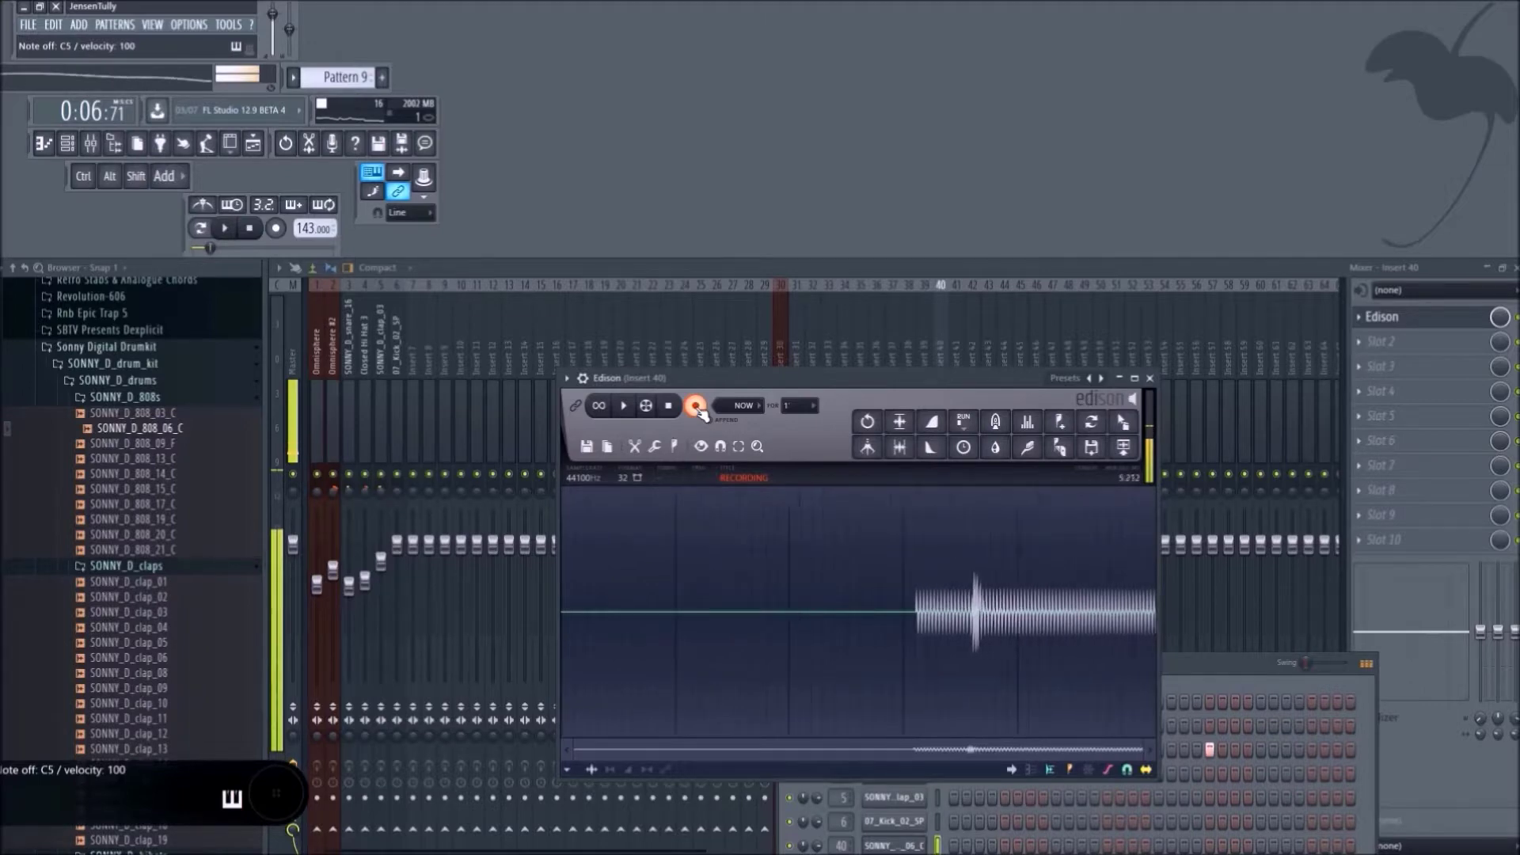
click(696, 406)
click(675, 448)
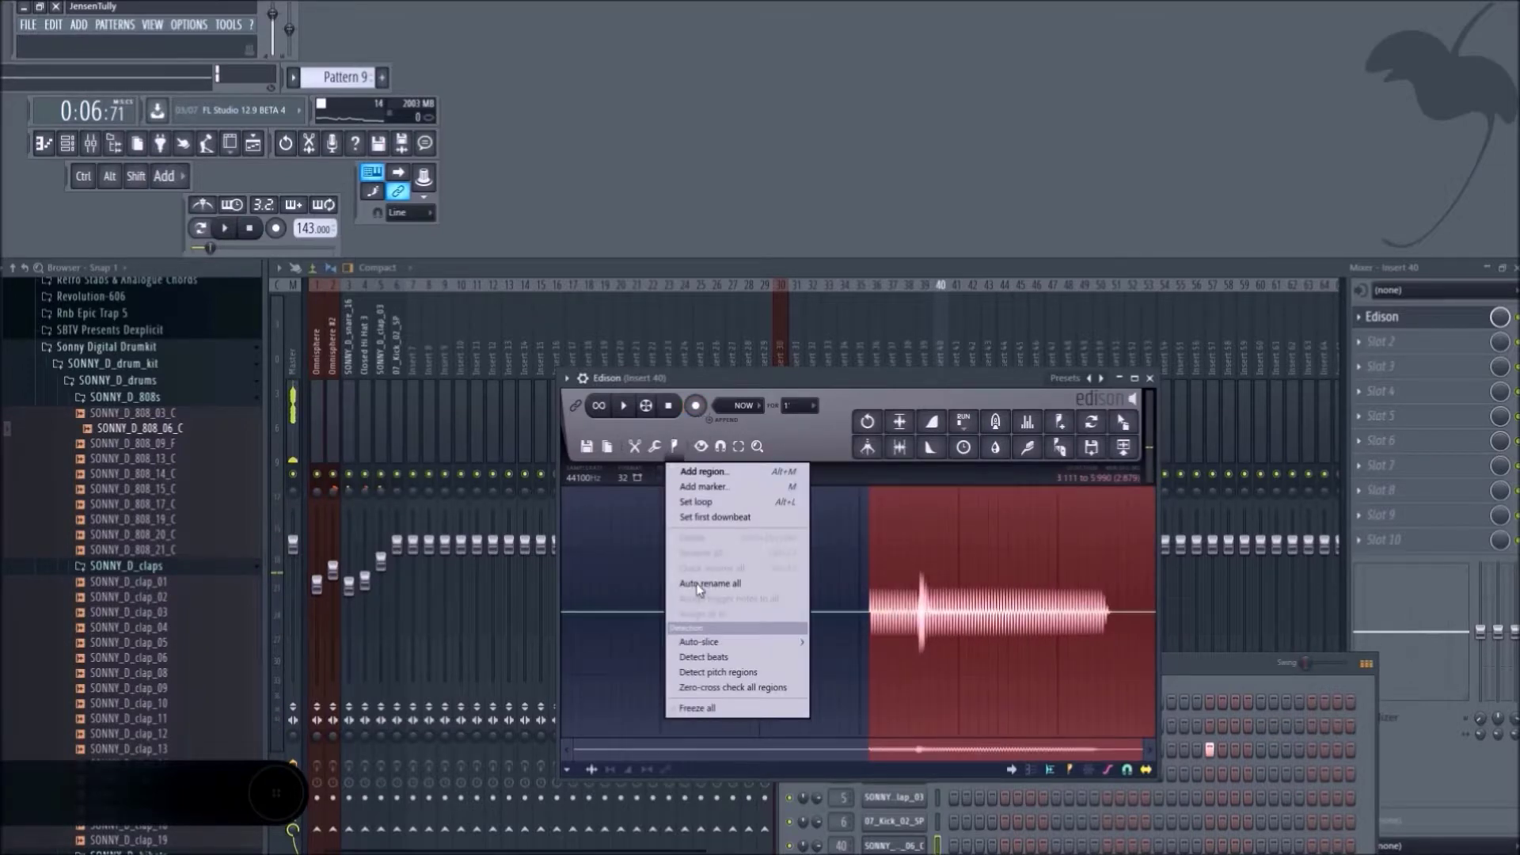
click(710, 679)
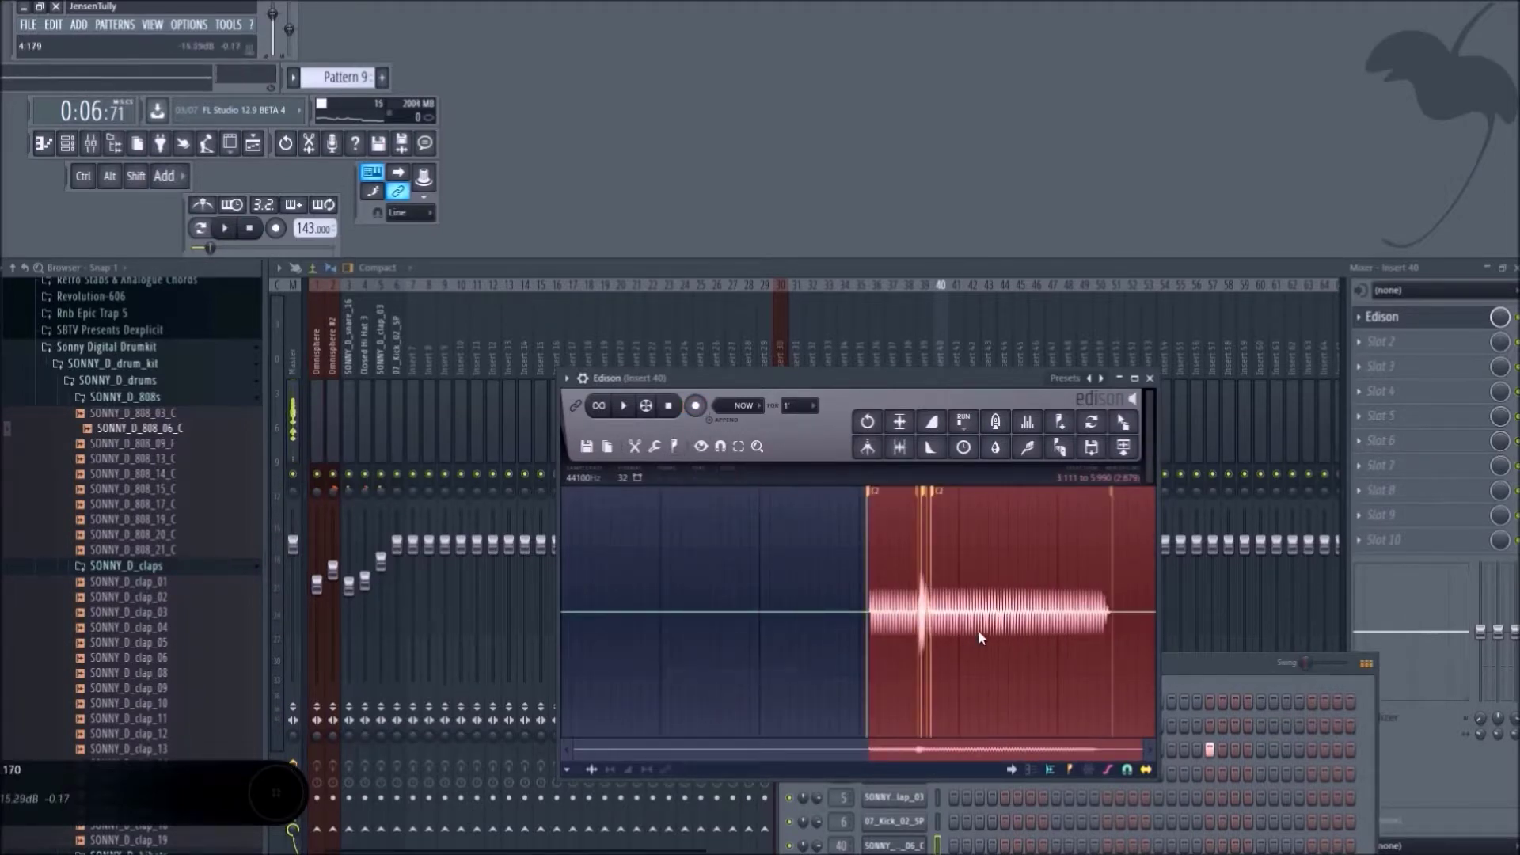
Close Edison and remove it from the first effect slot of Insert 40.
click(1149, 379)
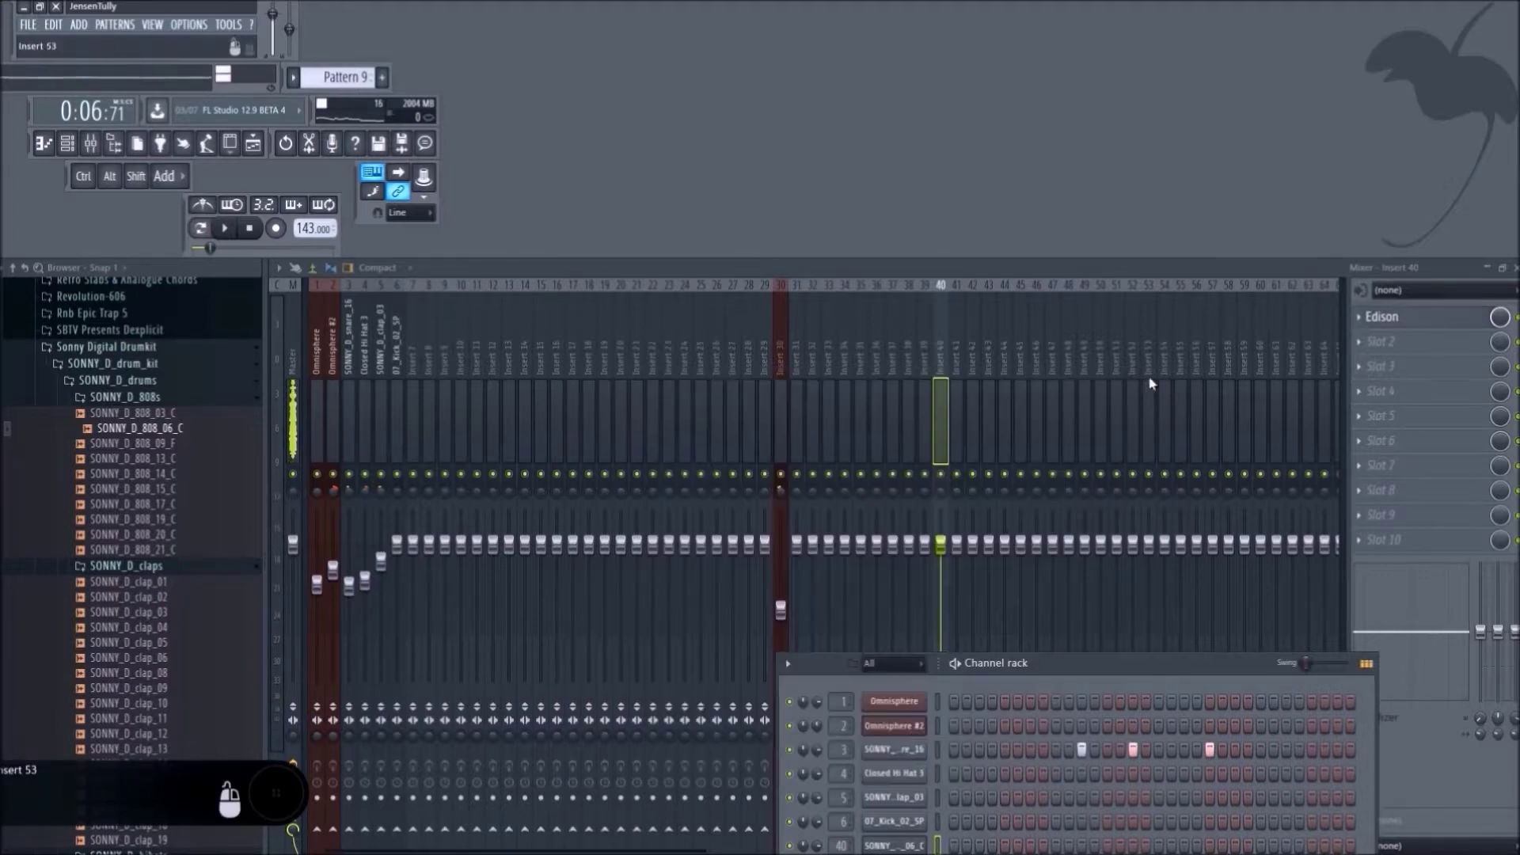
click(1359, 316)
mouse_move(1368, 348)
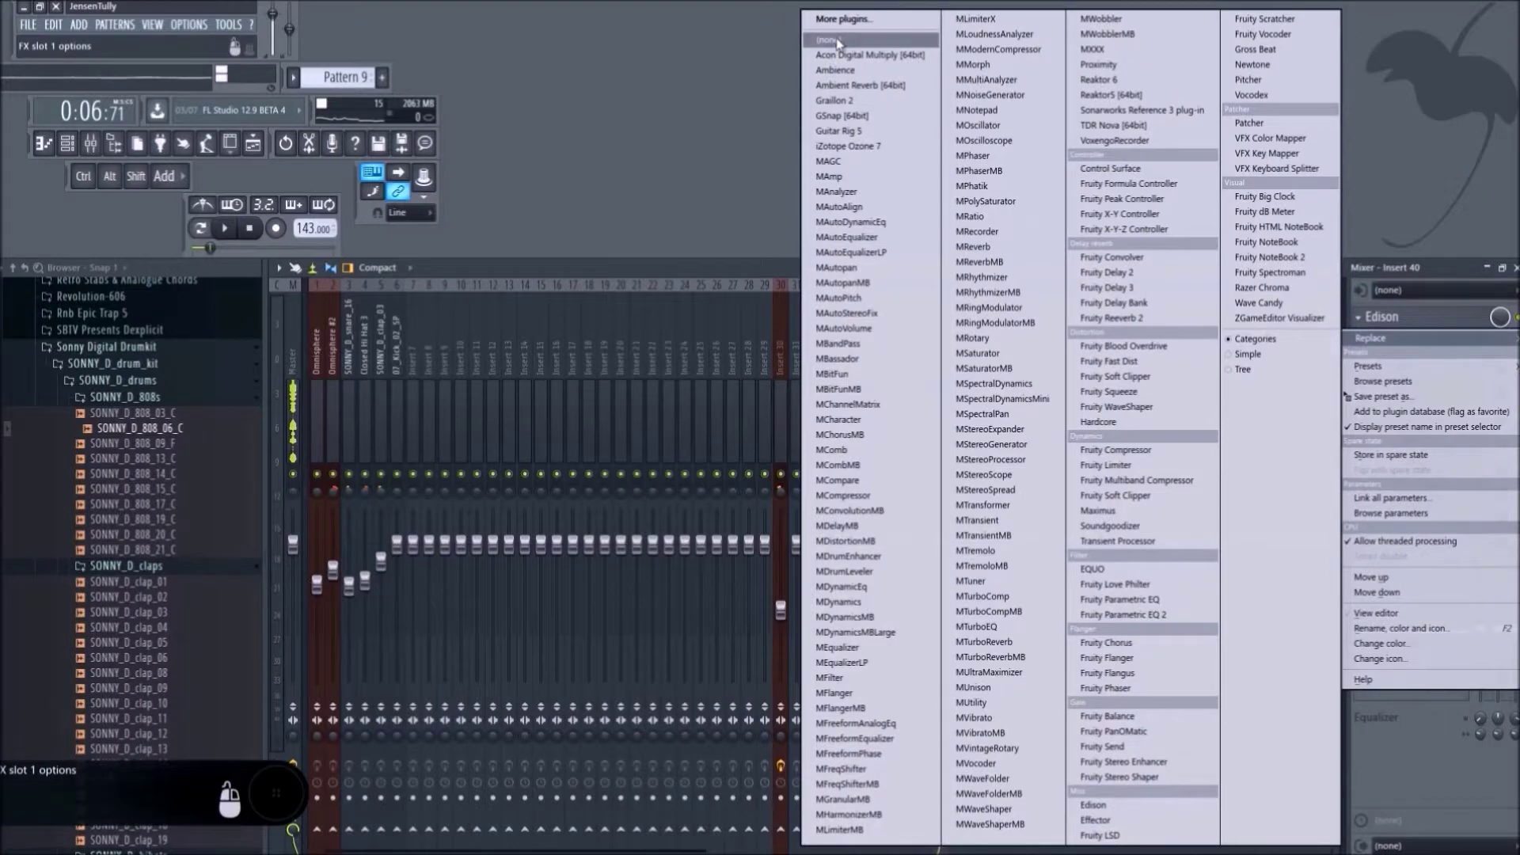
click(848, 135)
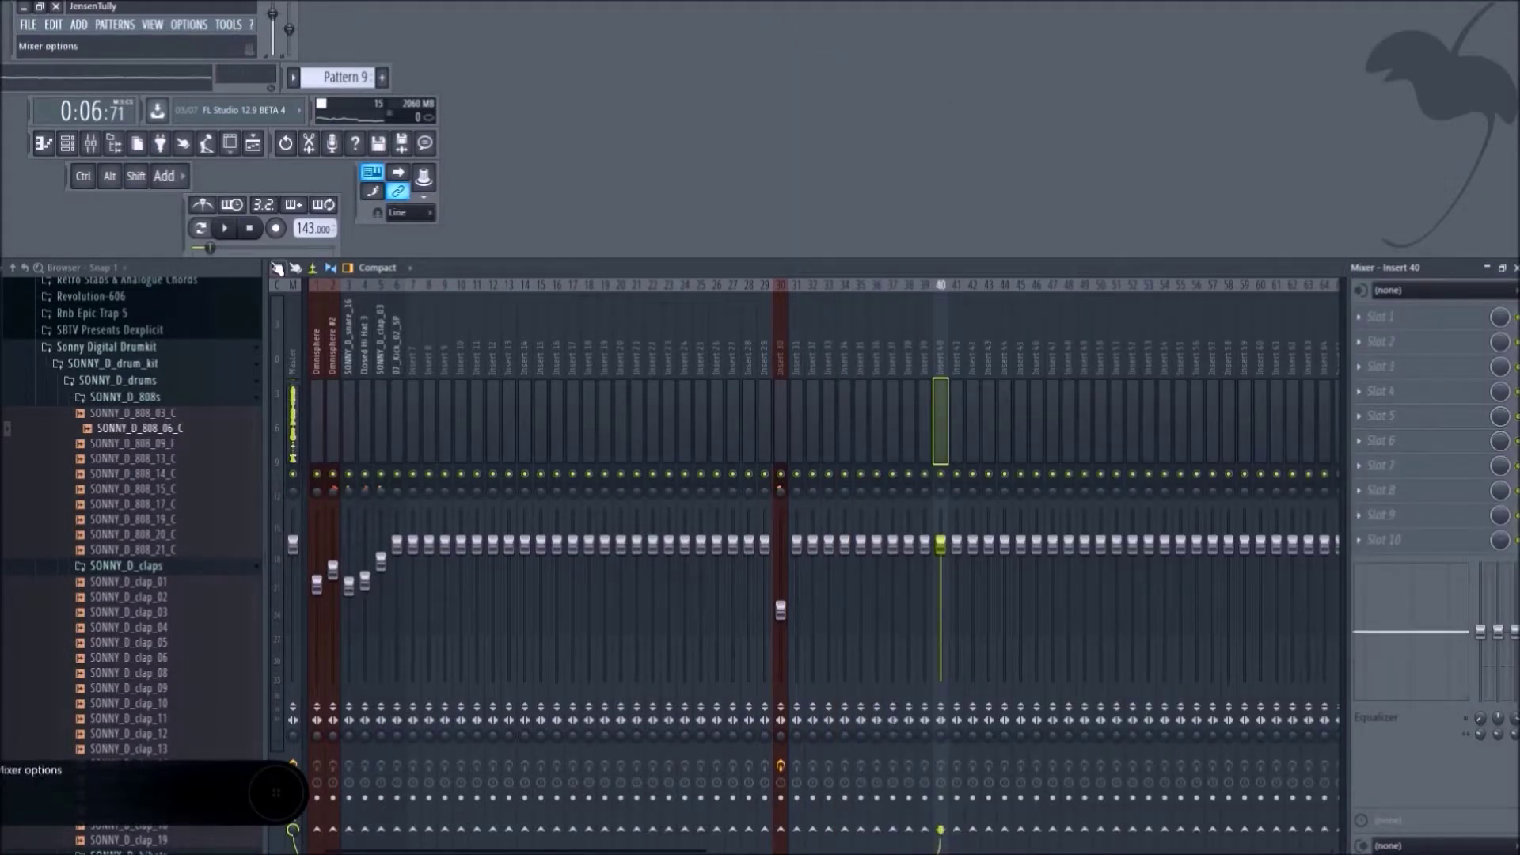
Show the playlist, close the SONNY_D_808_06_C channel window and hide the channel rack.
click(256, 151)
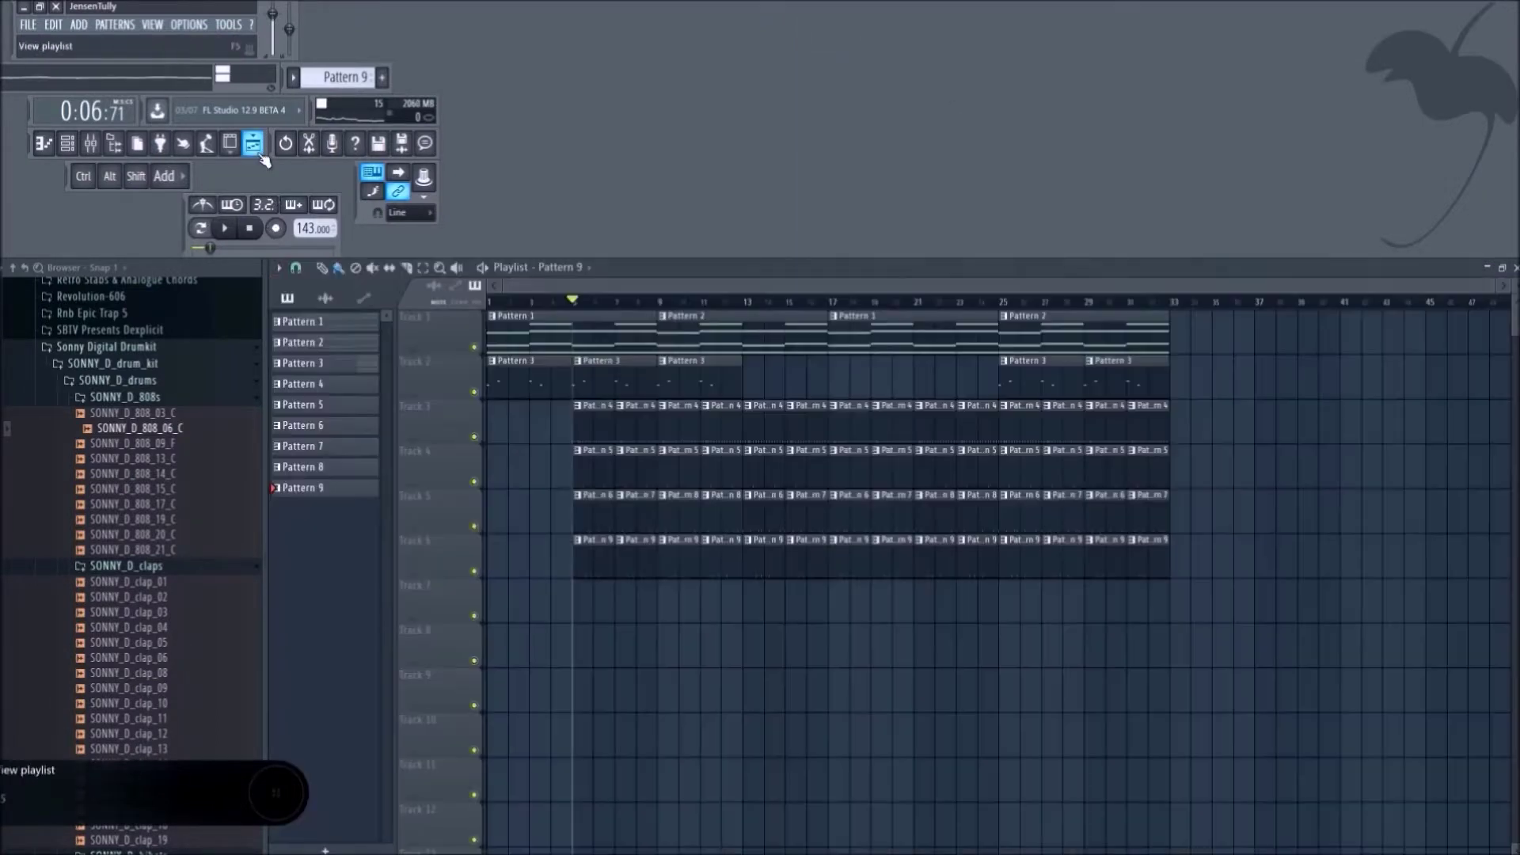
click(90, 149)
click(900, 849)
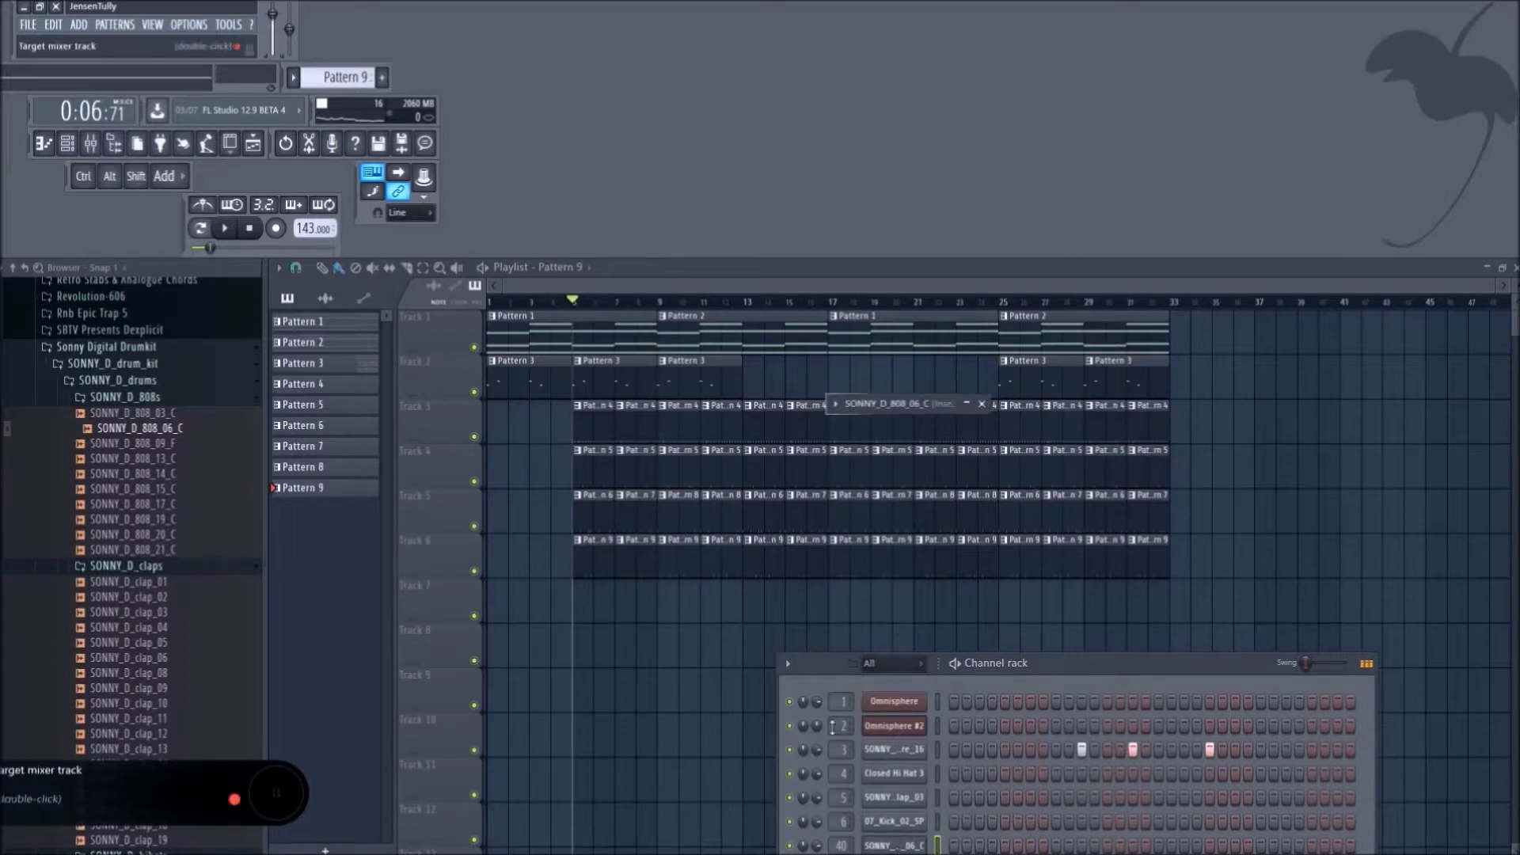
click(982, 405)
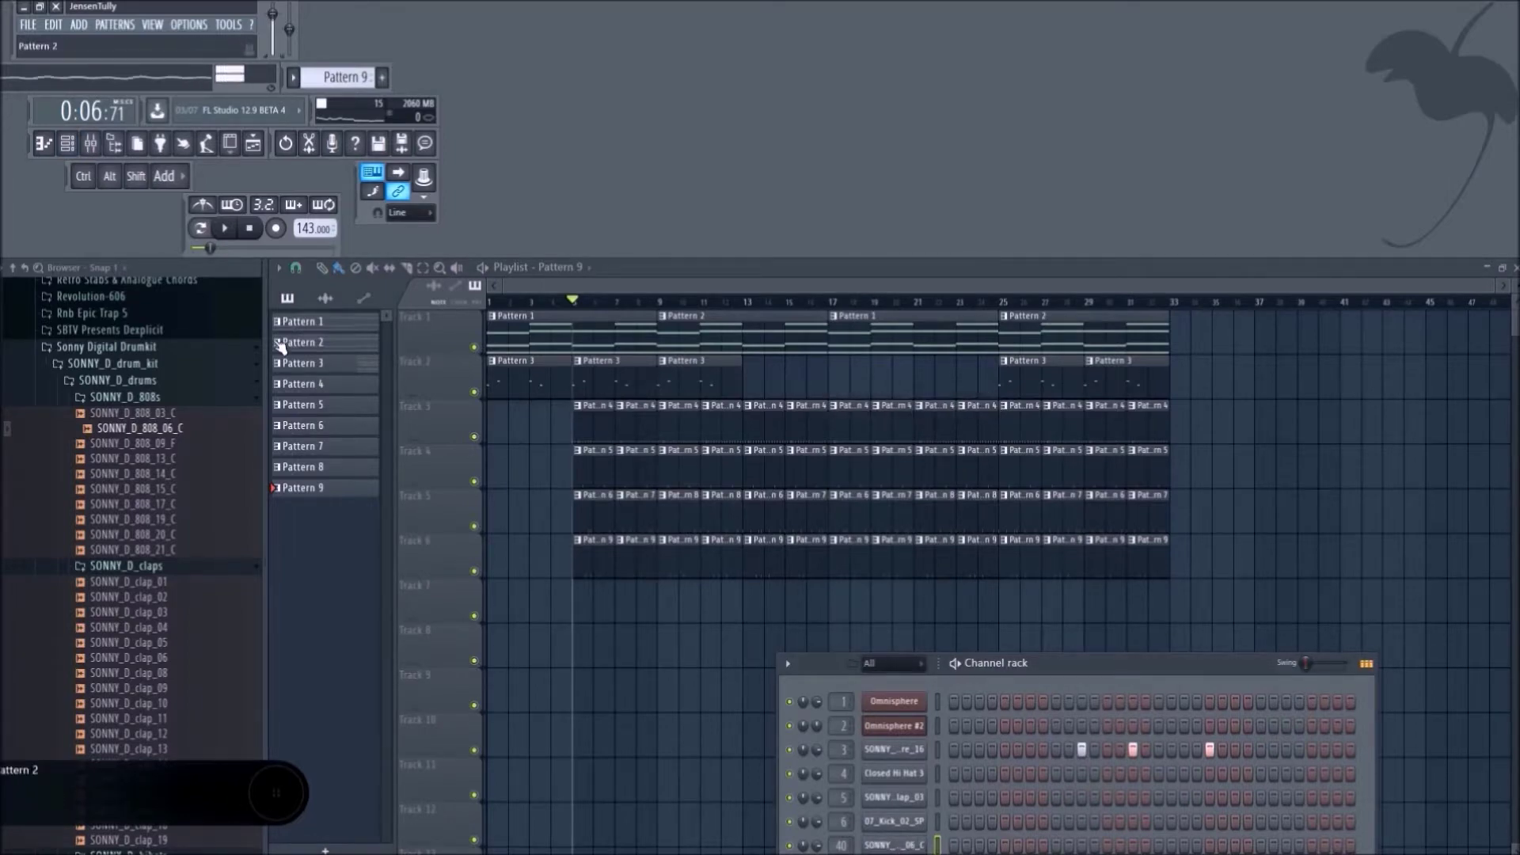
key(F6)
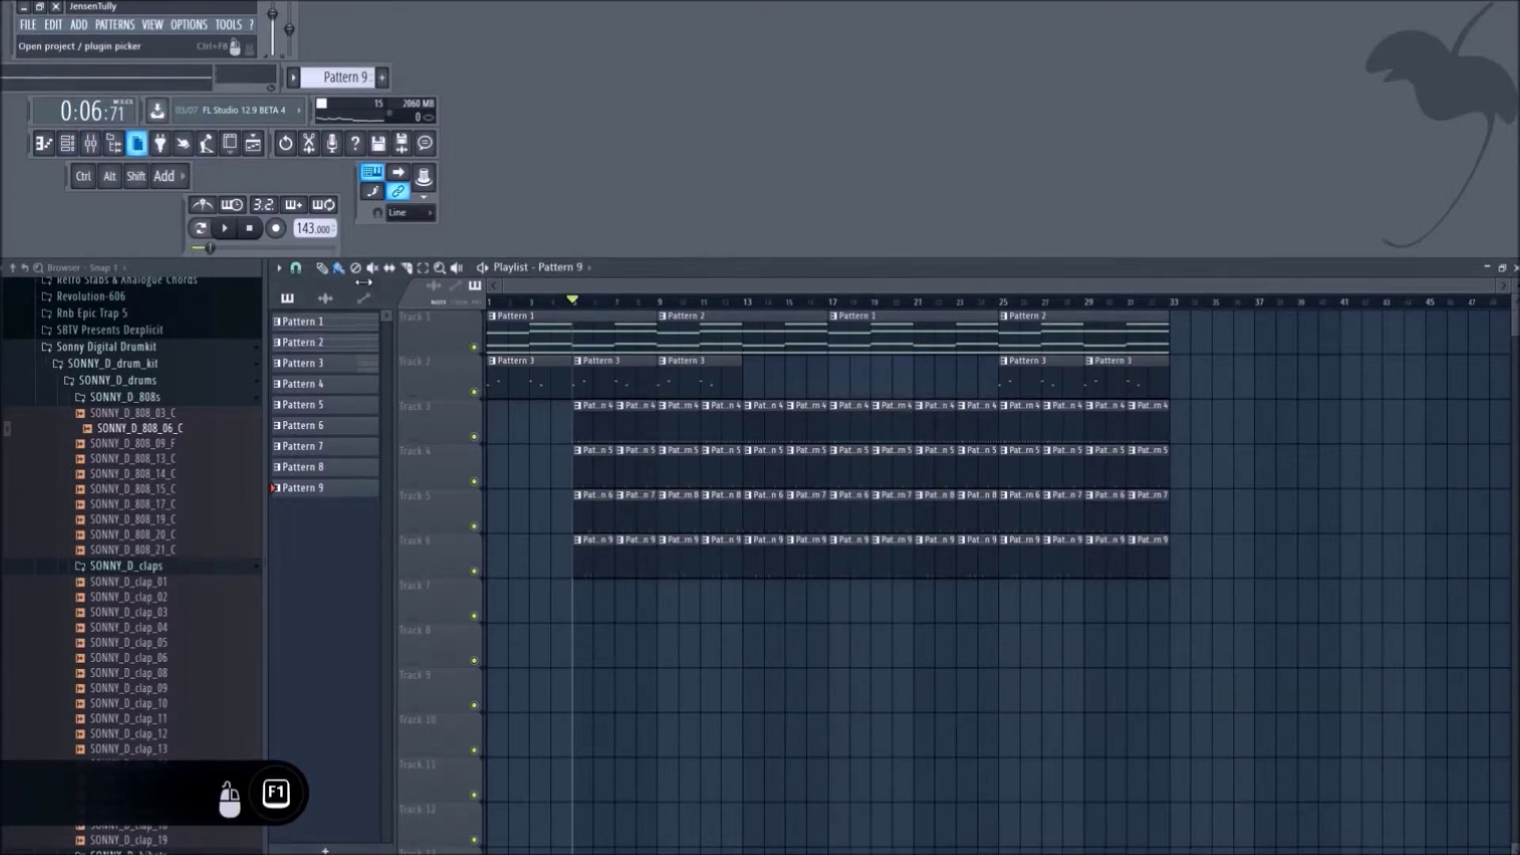
Place a new Pattern 10 clip on Track 7 at bar 5, extend it to bar 9, and bring up the channel rack.
click(591, 606)
right_click(591, 605)
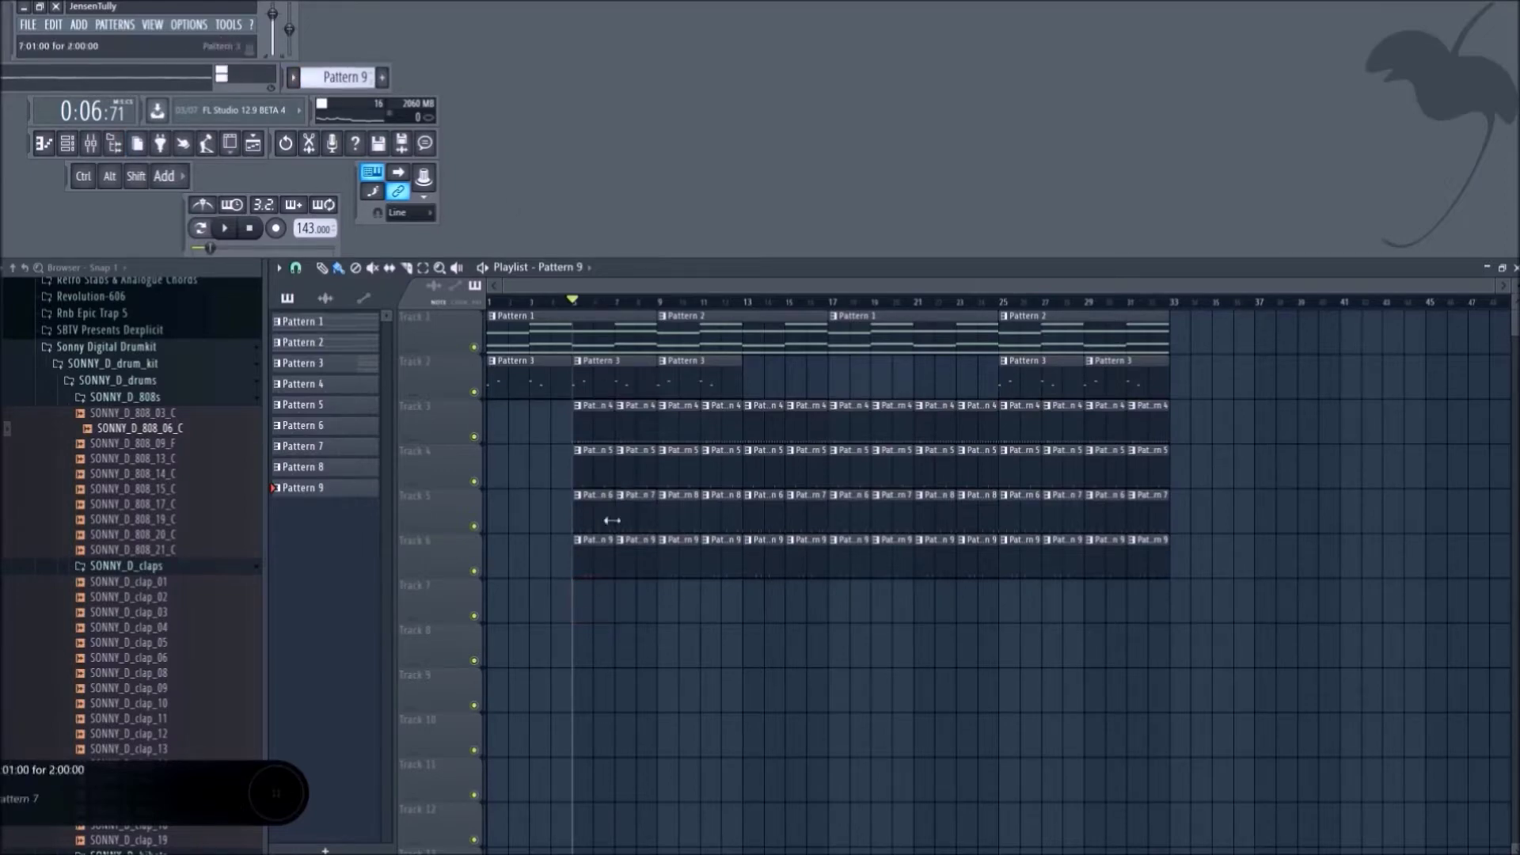
scroll(317, 79, up, 1)
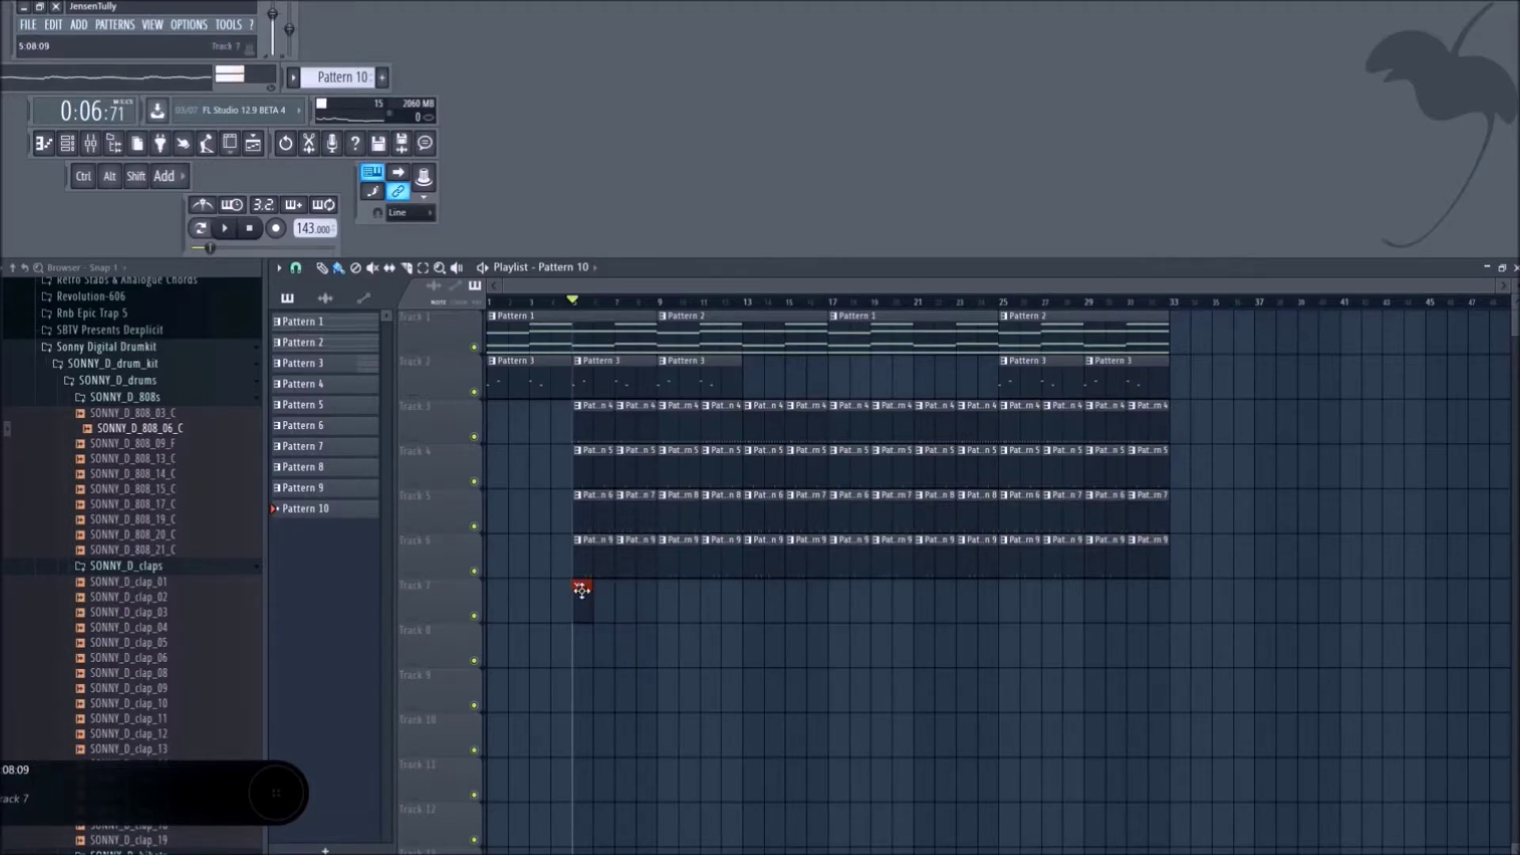
drag(588, 596, 658, 603)
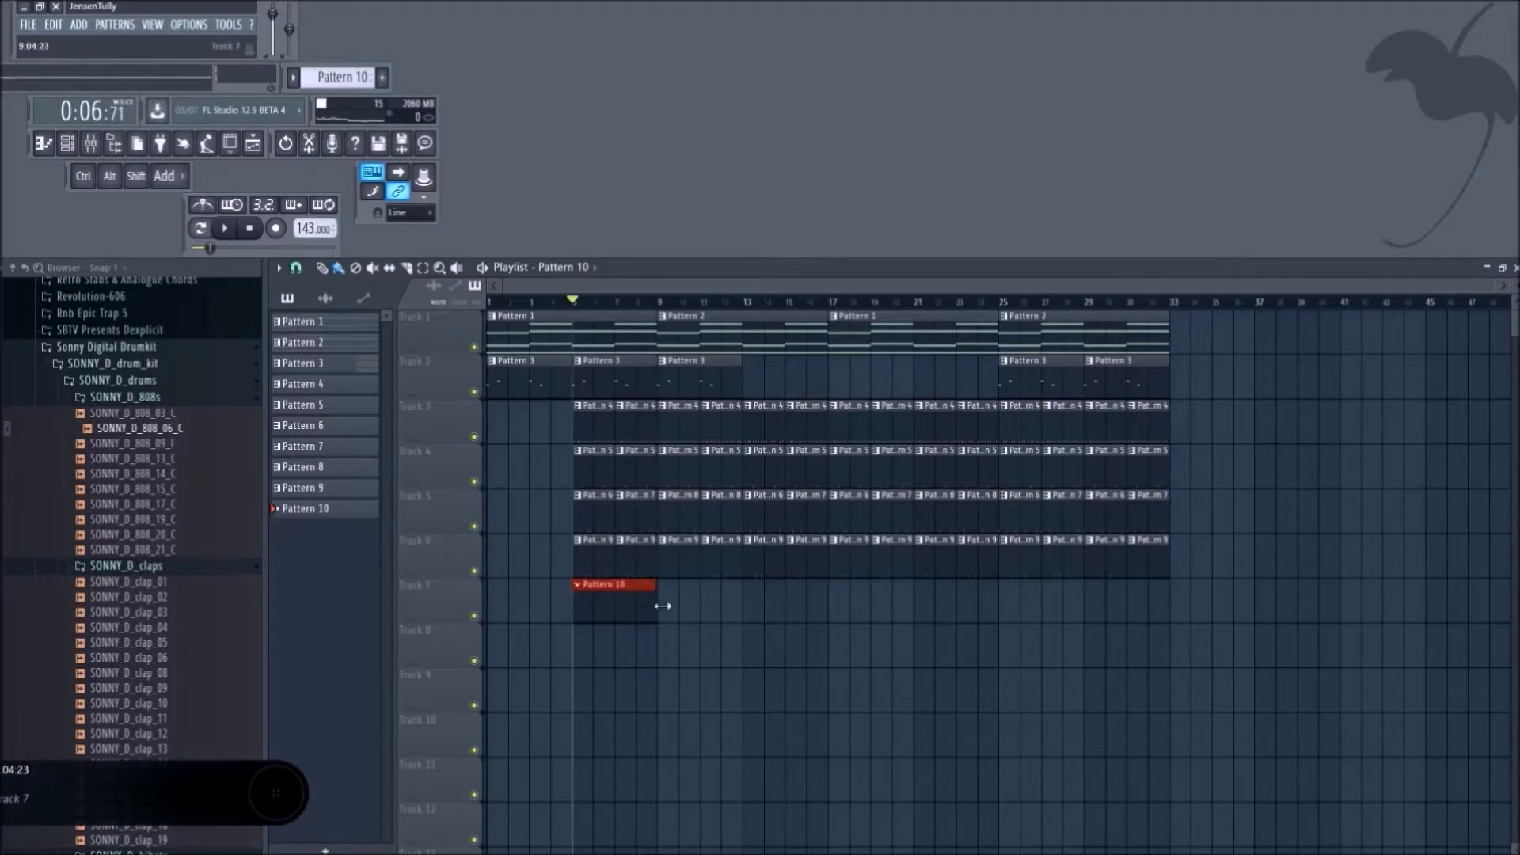
click(67, 144)
drag(964, 673, 963, 672)
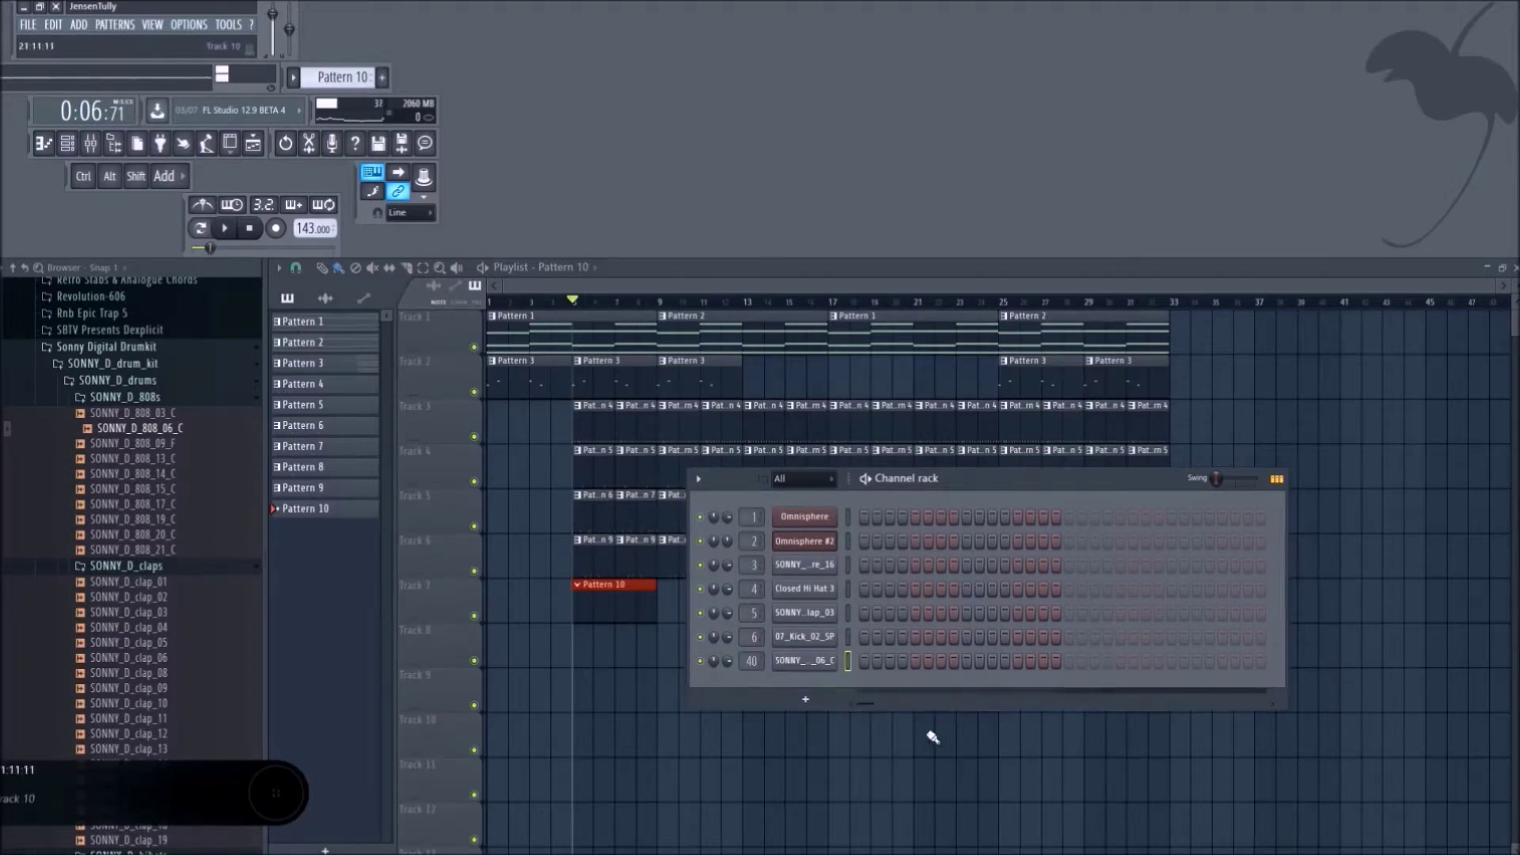
Try 808 step hits in Pattern 10, starting on the first step, while the song plays.
click(867, 665)
click(941, 664)
key(space)
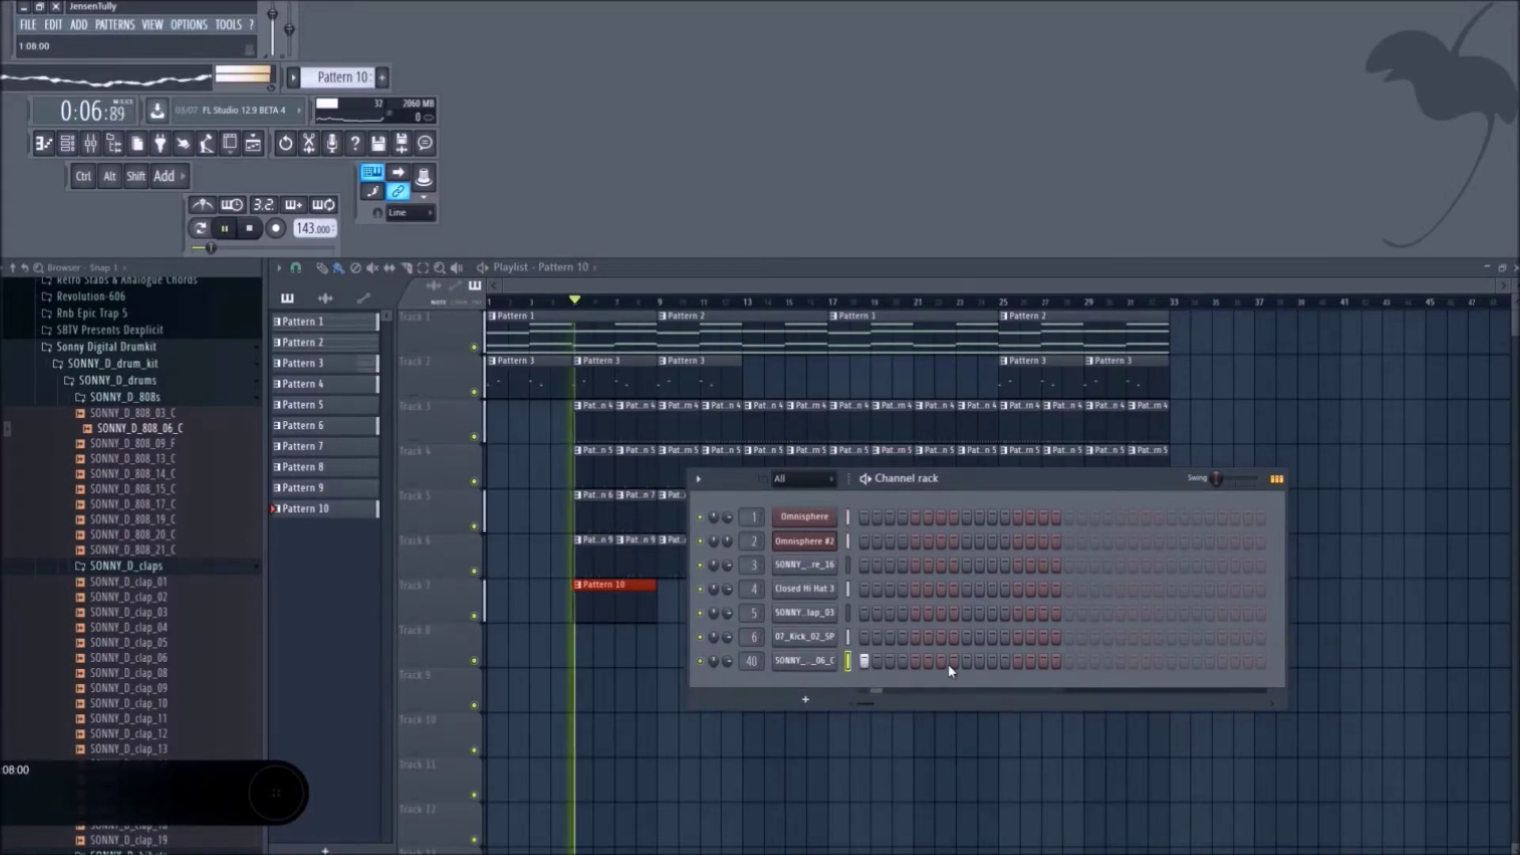
click(945, 663)
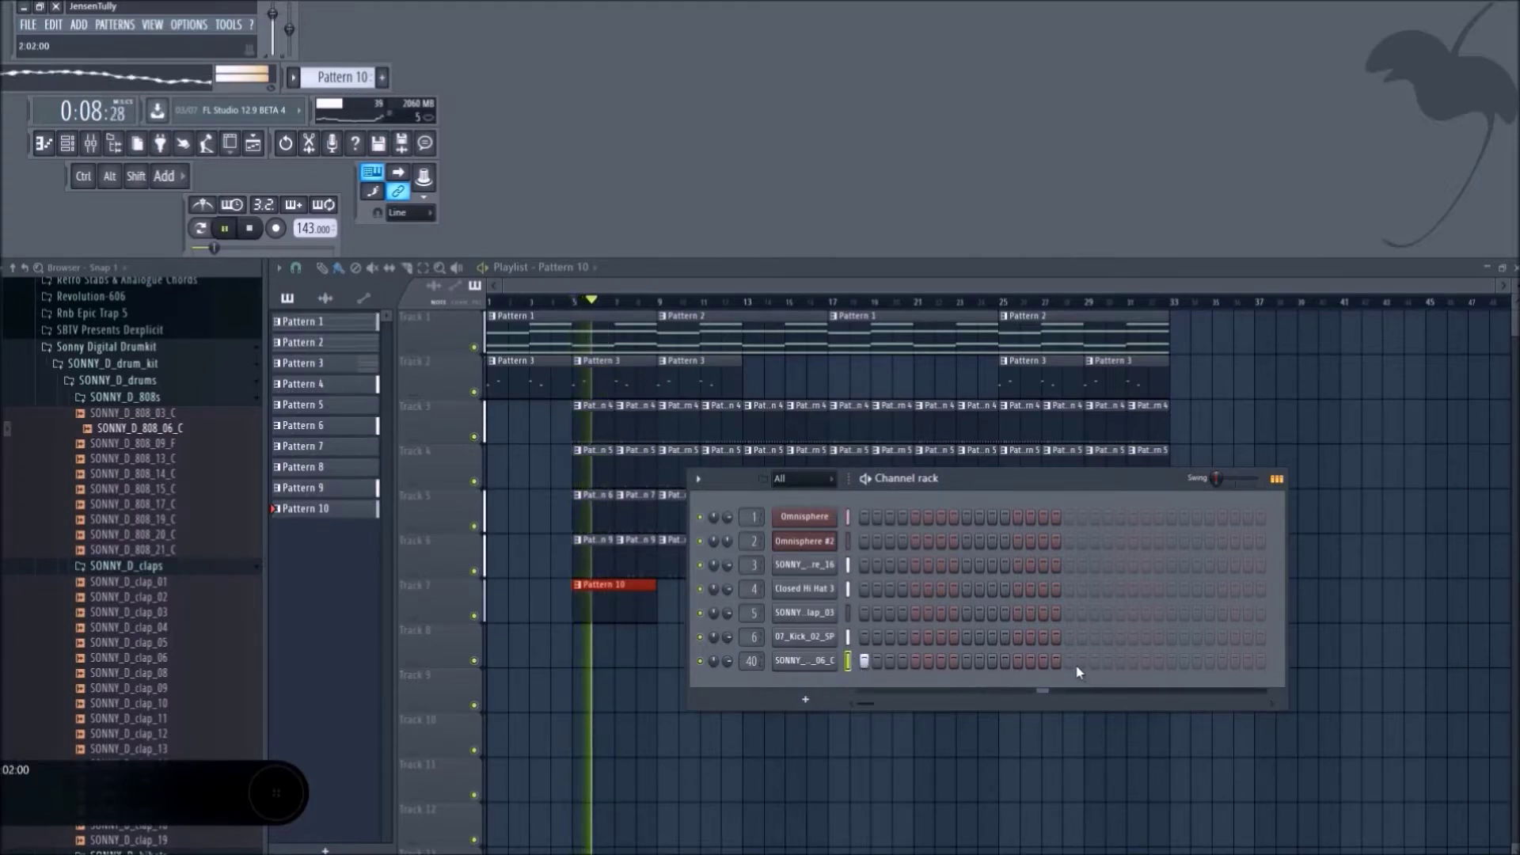
Open the 808 channel's piano roll, draw a one-beat C5 note at the start of bar 1, and play it back.
right_click(832, 662)
click(879, 669)
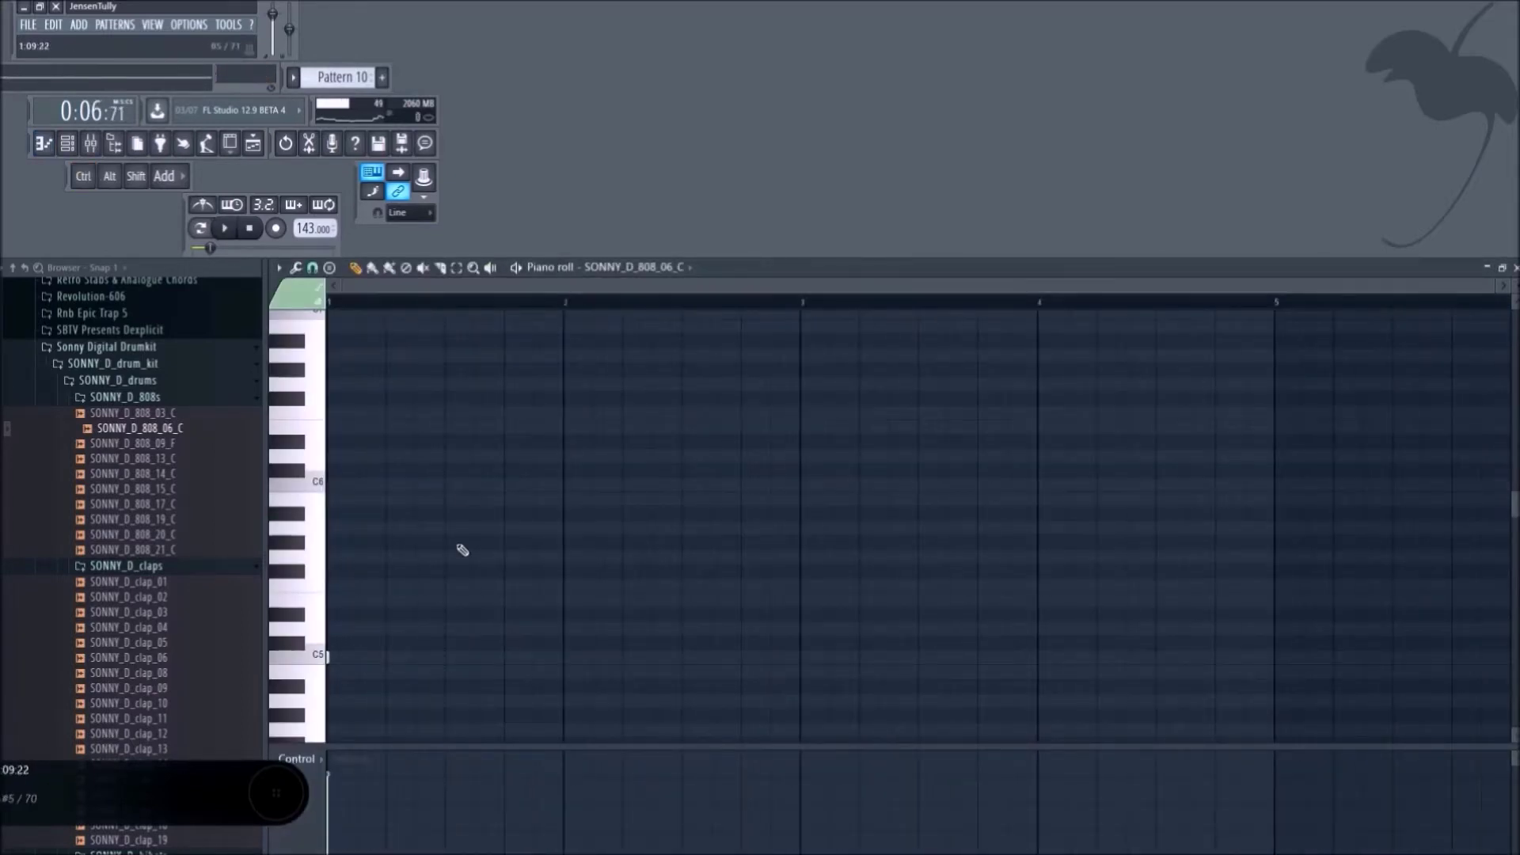
scroll(443, 507, down, 3)
click(320, 526)
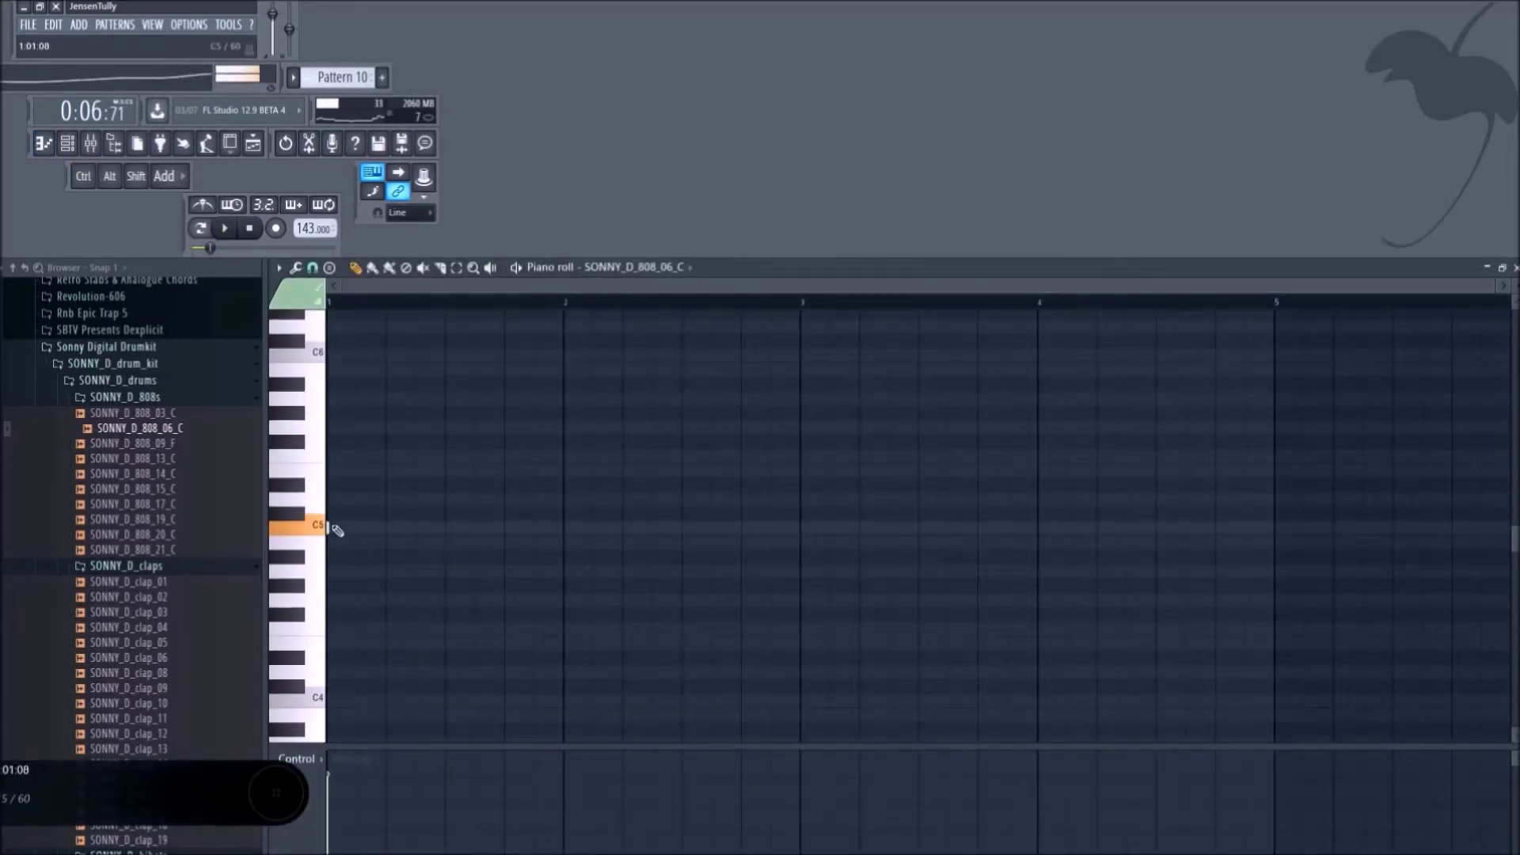
drag(371, 528, 388, 528)
key(space)
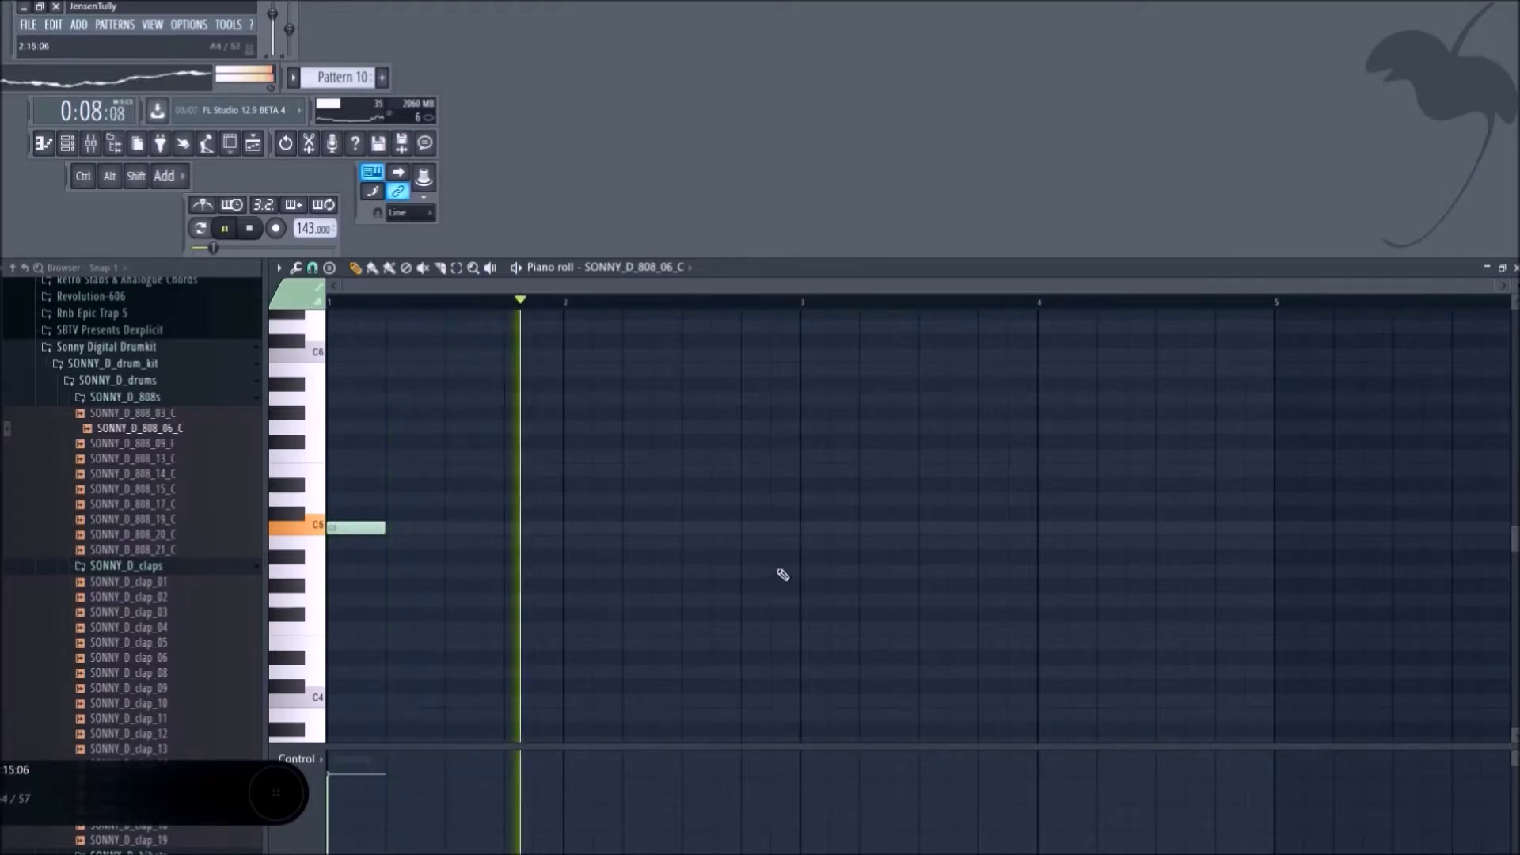
Add a one-beat 808 note at the start of bar 3, trying A4 and A5 before setting its pitch to G5, and audition it.
click(813, 570)
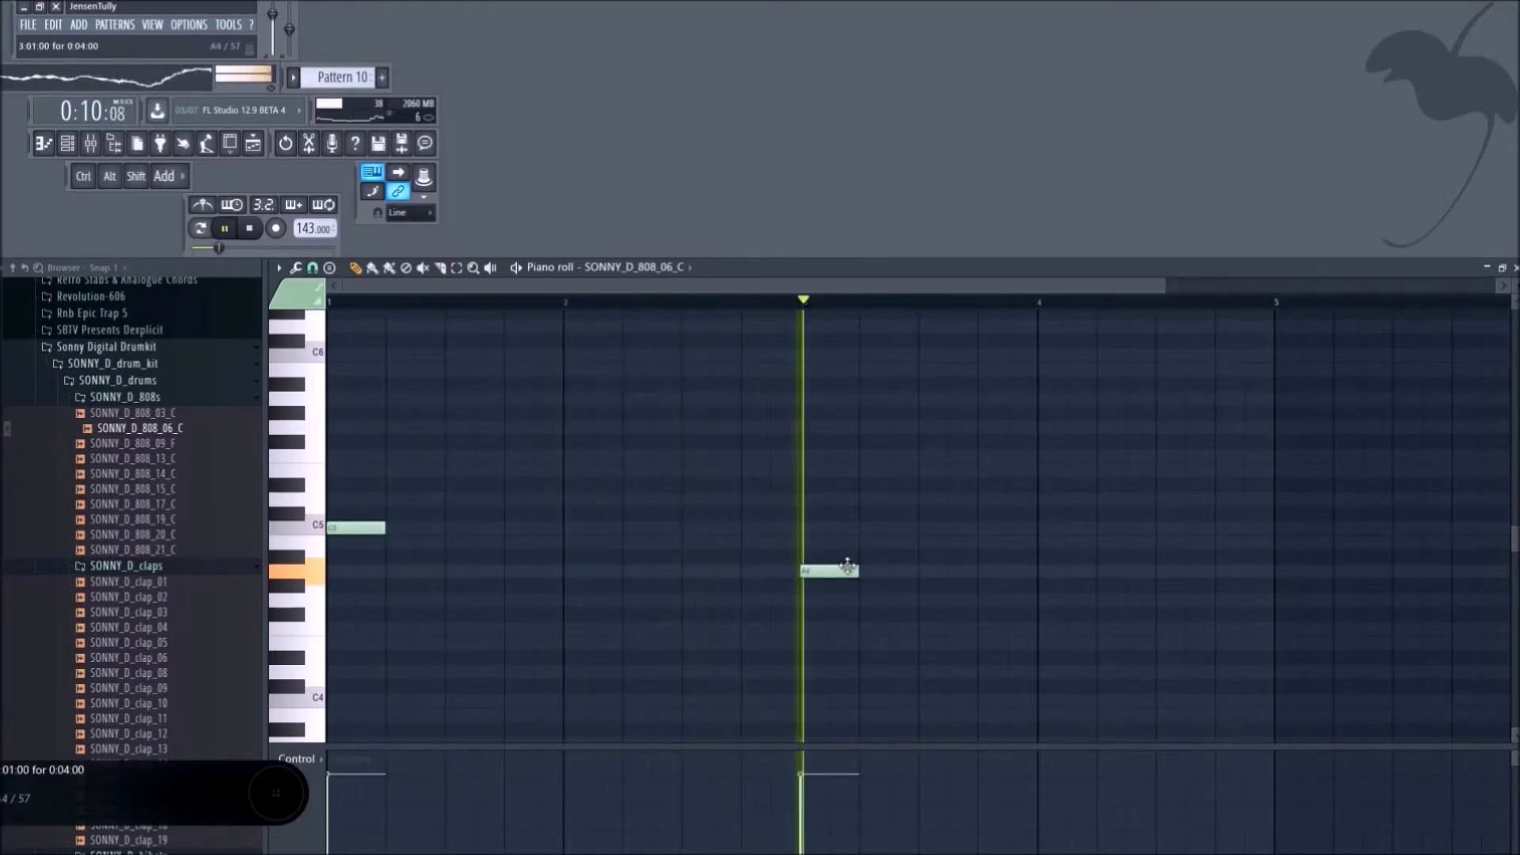
key(space)
drag(838, 571, 838, 404)
key(space)
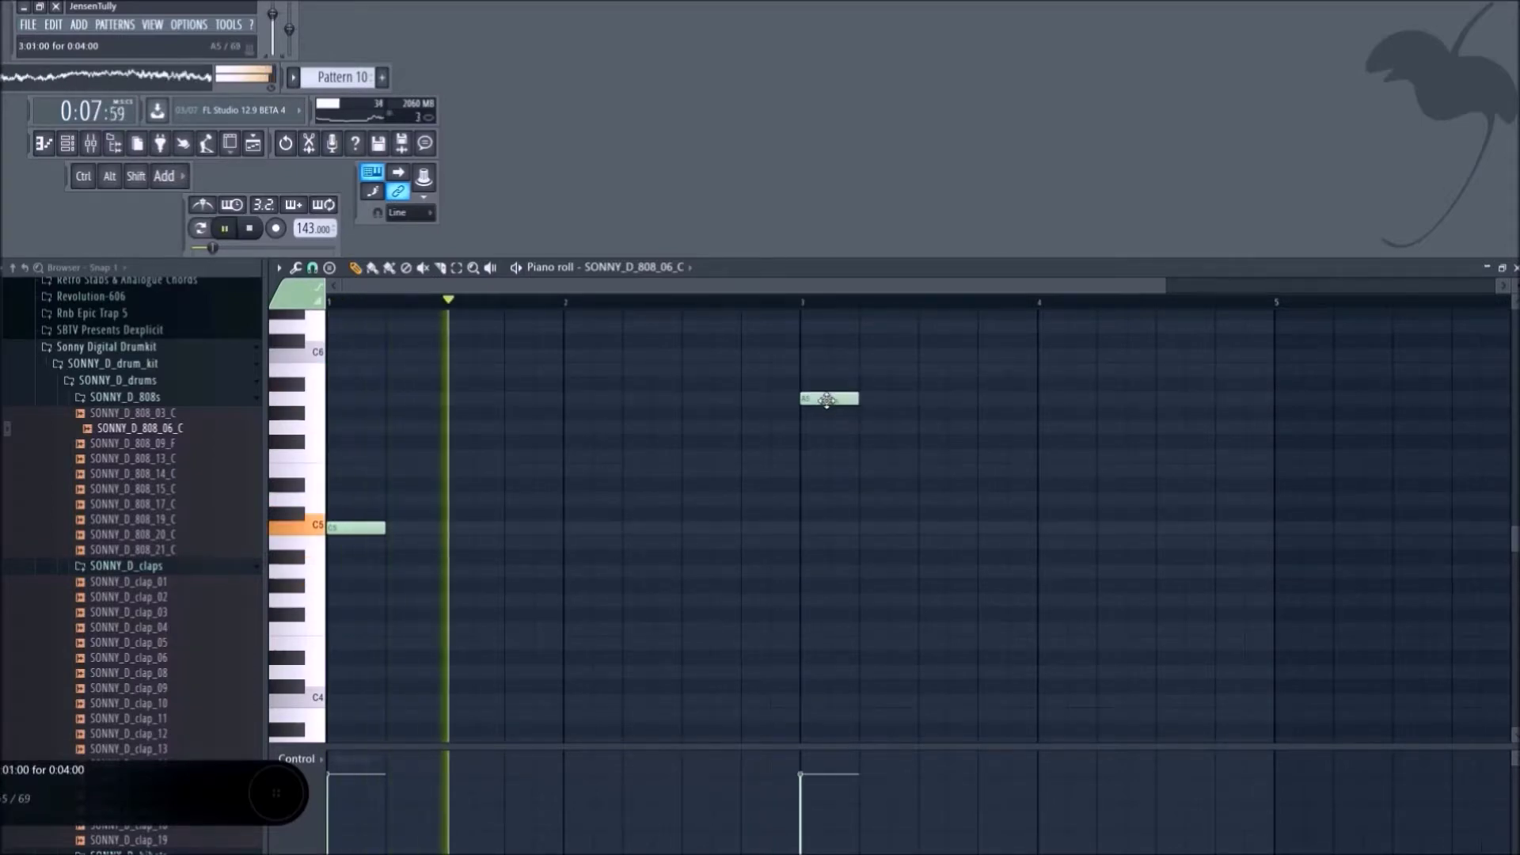
click(802, 307)
drag(811, 400, 808, 429)
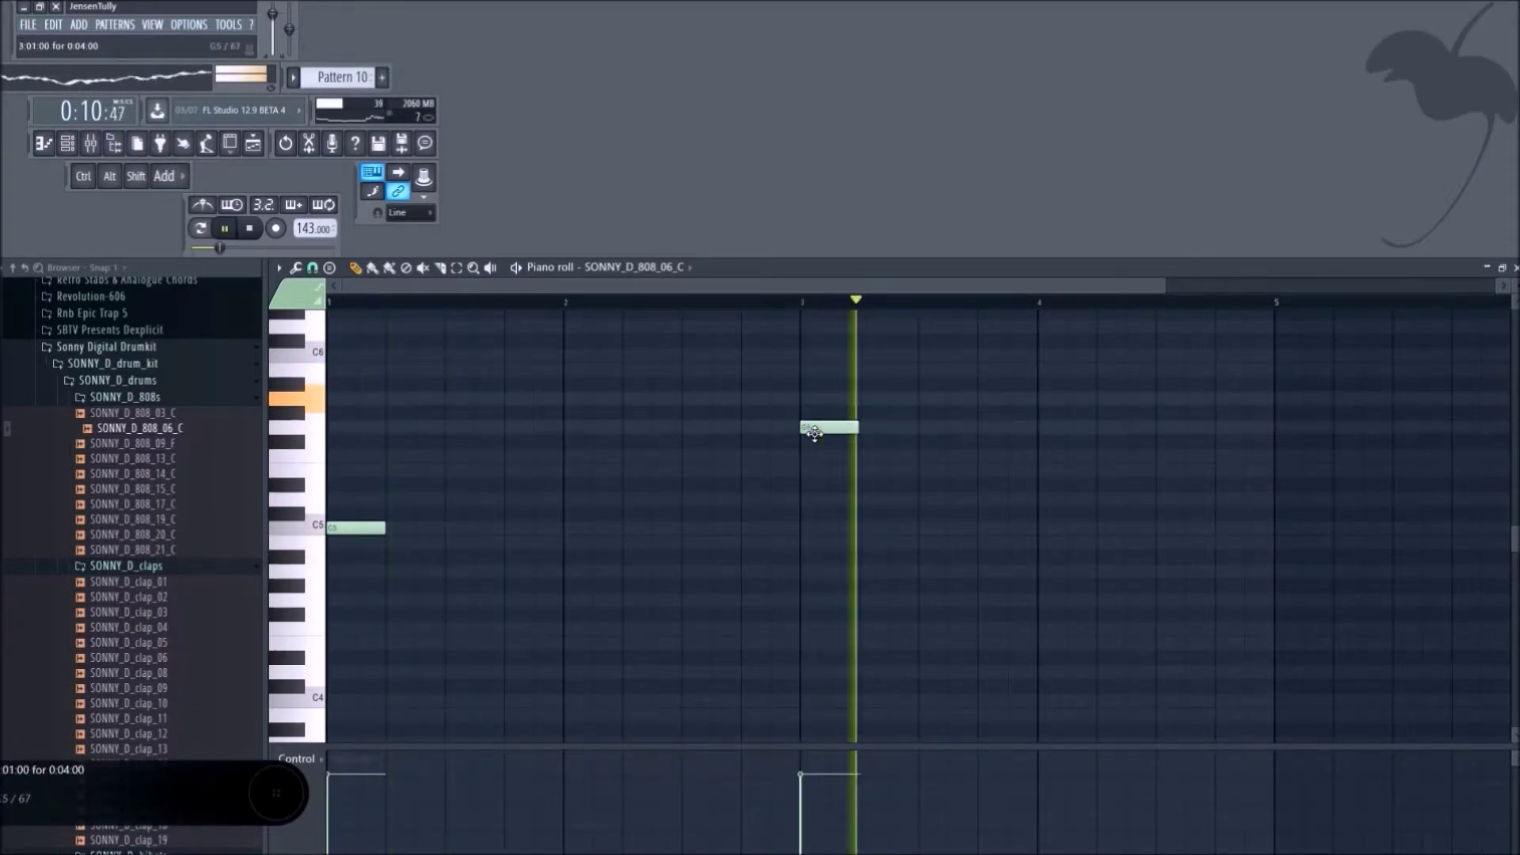
key(space)
key(space)
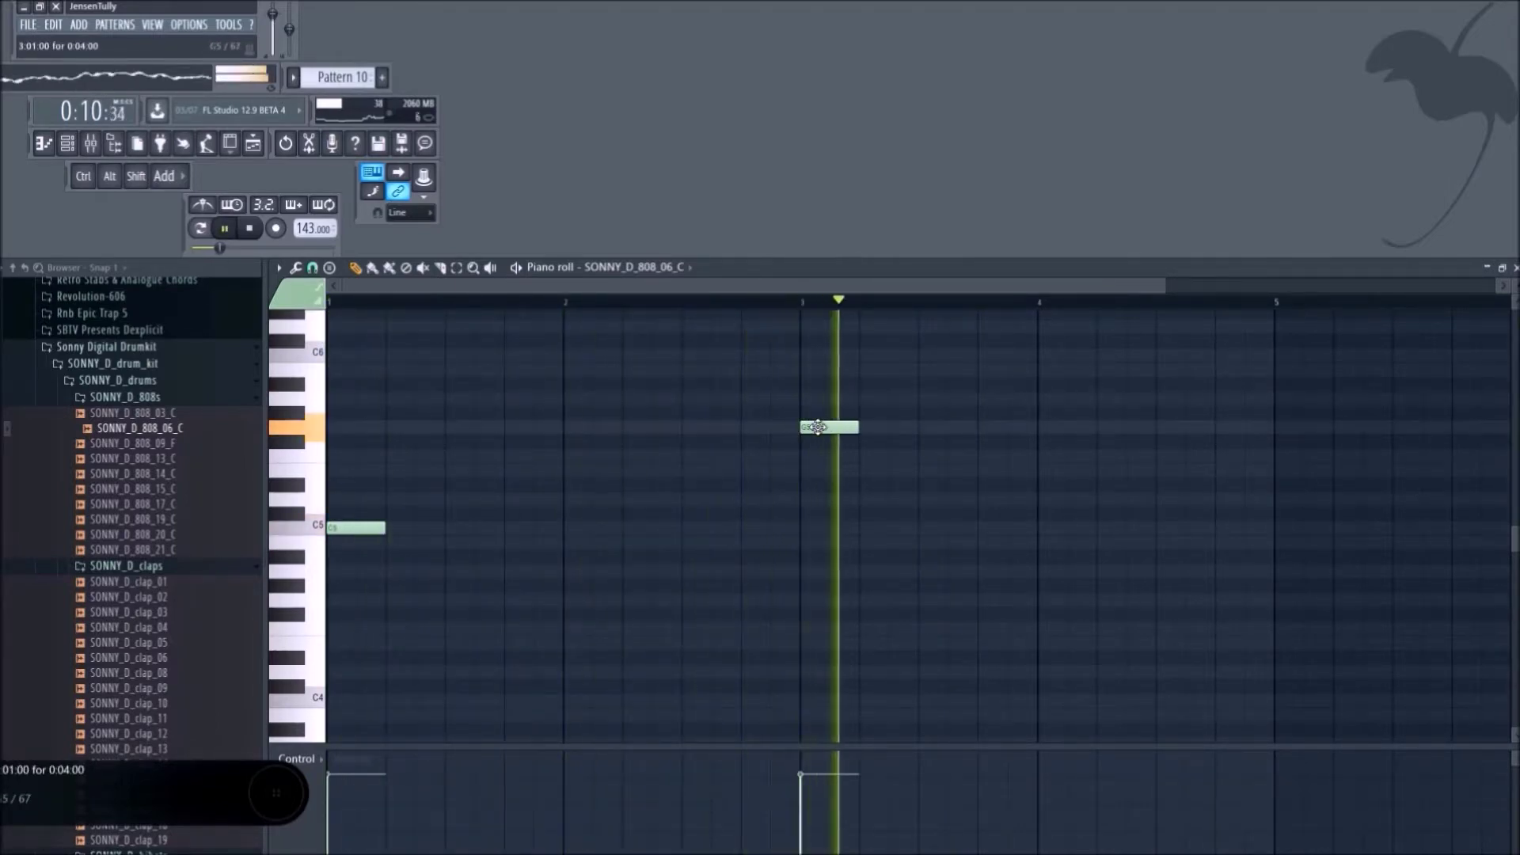
Move the G5 note to the third beat of bar 2, auditioning earlier positions in that bar during playback.
drag(815, 426, 658, 432)
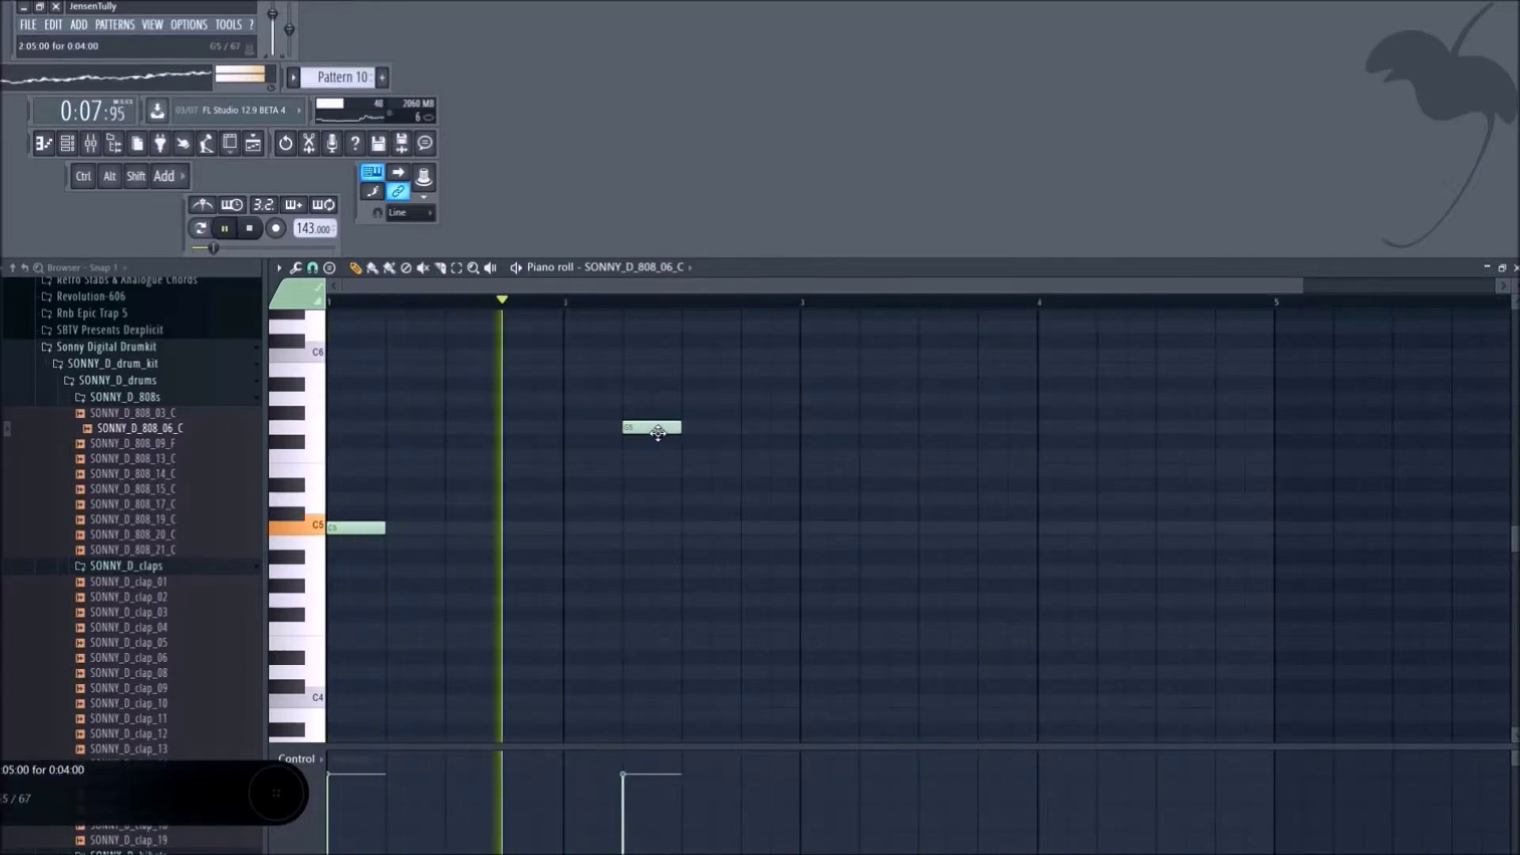
drag(658, 431, 676, 428)
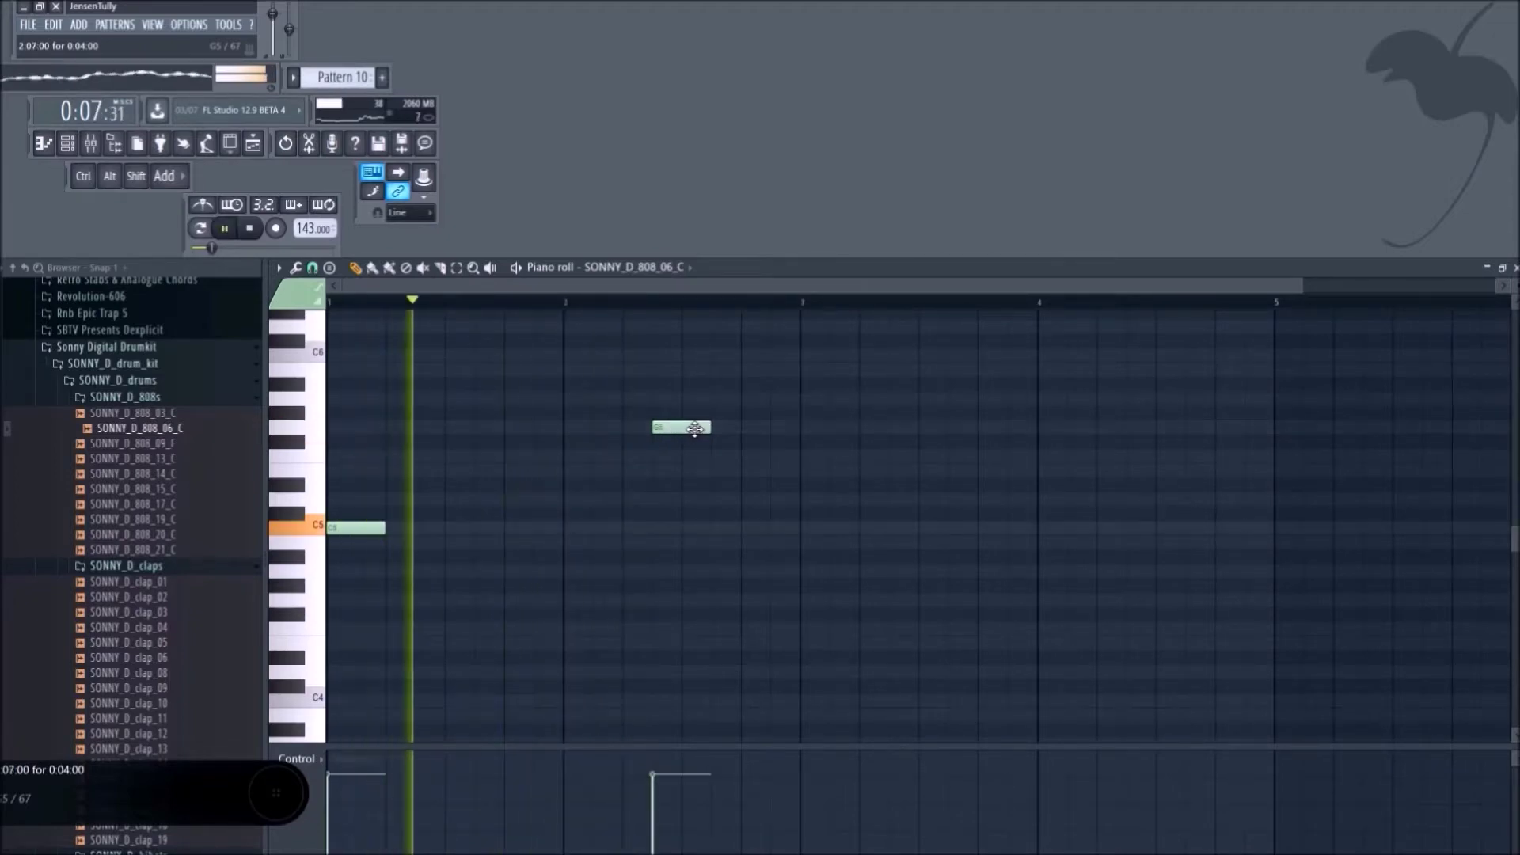
drag(706, 426, 723, 435)
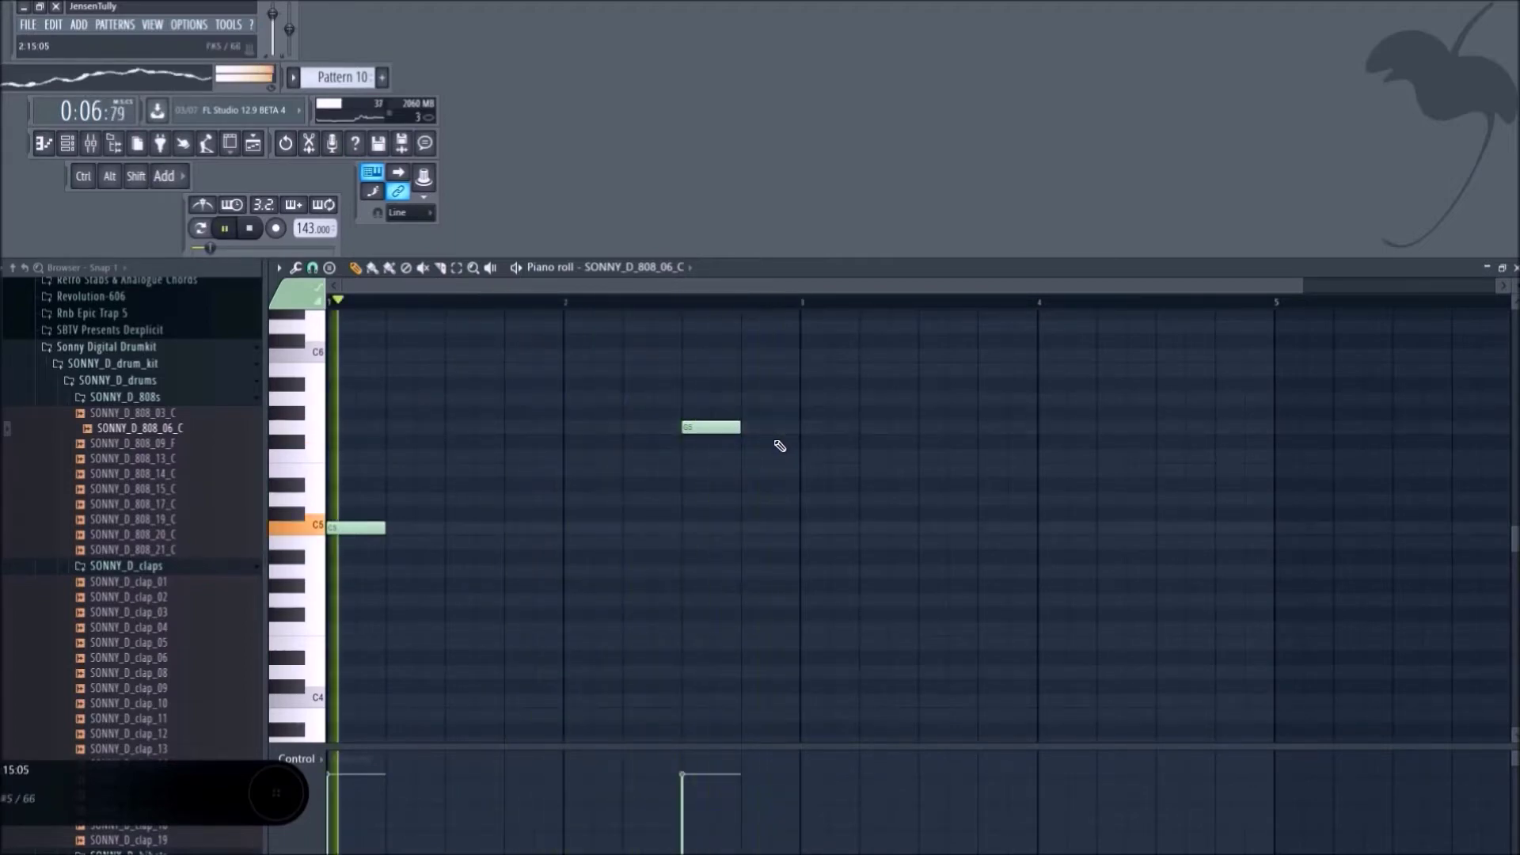
Duplicate the C5 and G5 notes of the first two bars into bars 3 and 4.
key(ctrl+shift)
mouse_move(985, 515)
mouse_down()
mouse_move(515, 364)
mouse_move(333, 511)
mouse_up()
drag(940, 651, 234, 365)
key(ctrl+b)
mouse_move(839, 527)
mouse_down()
mouse_move(870, 527)
mouse_move(808, 525)
mouse_move(832, 507)
mouse_up()
click(1171, 482)
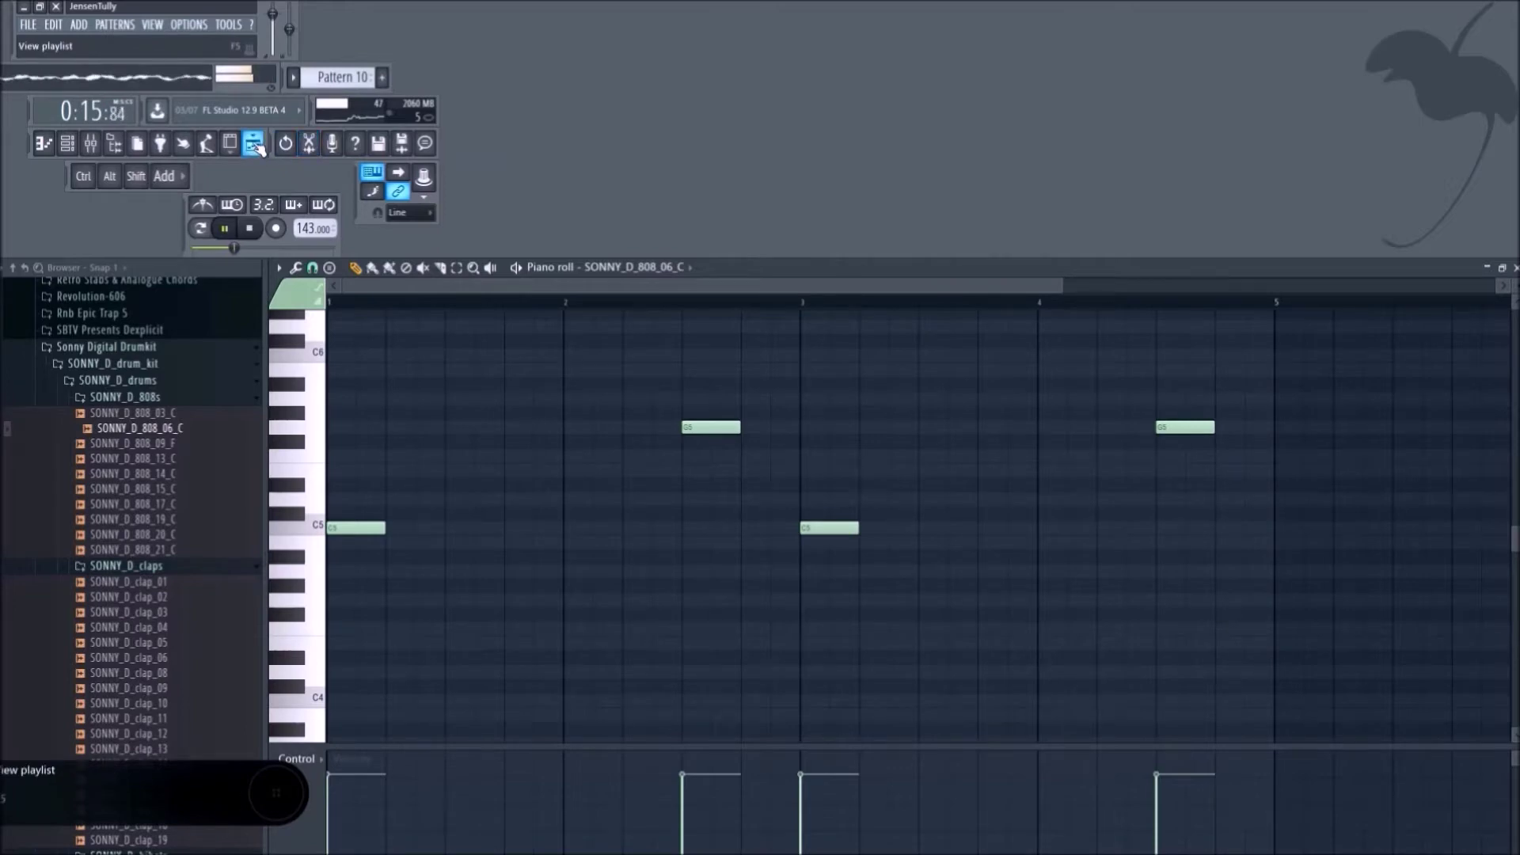
Clone Pattern 10 as Pattern 11, stop playback and open the copy's 808 notes in the piano roll.
click(304, 73)
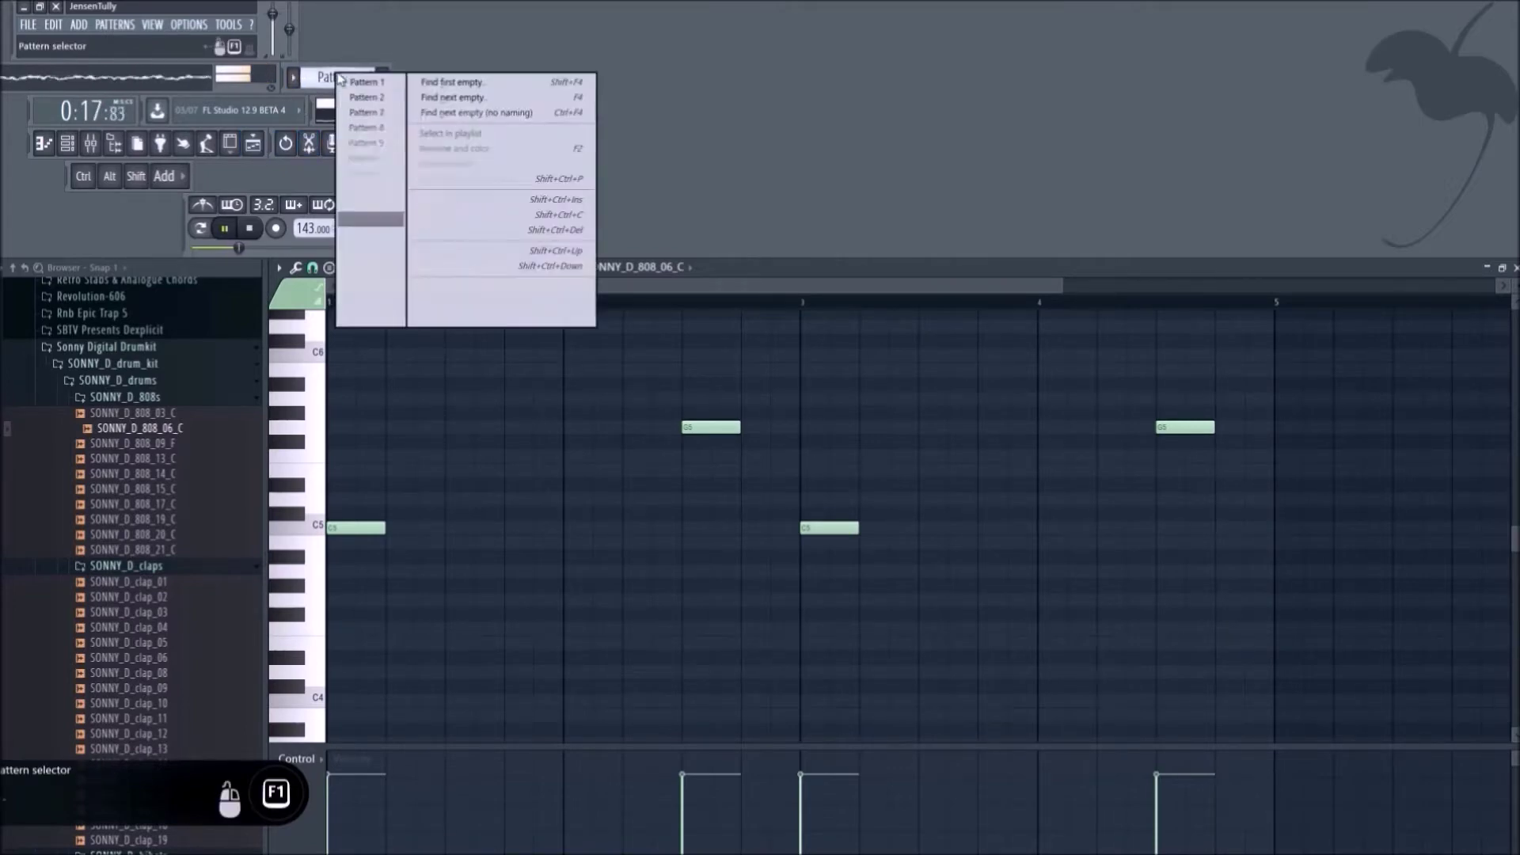
click(443, 234)
key(F5)
key(space)
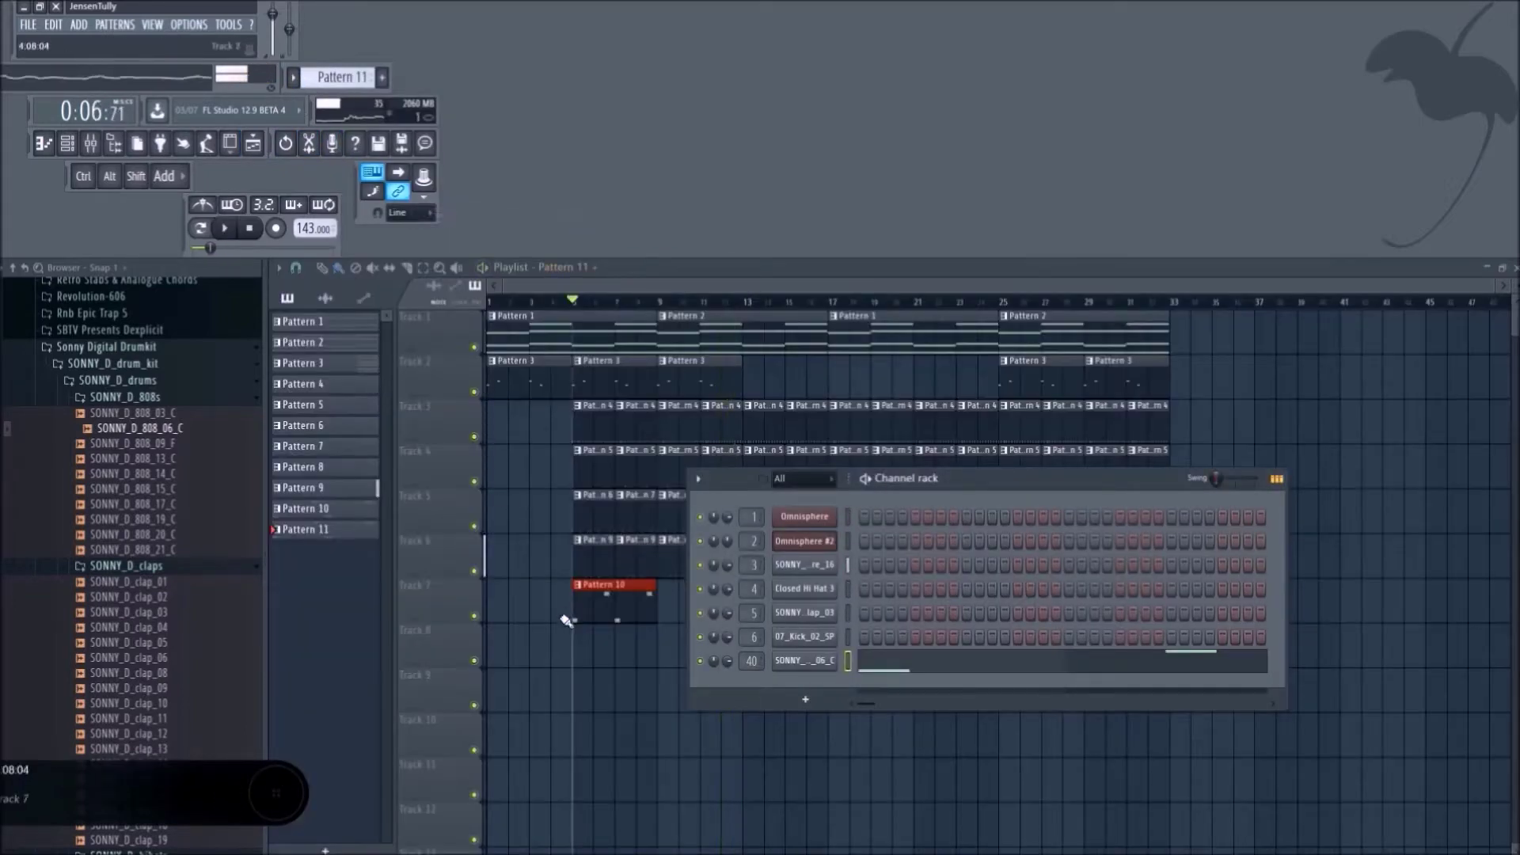
right_click(805, 665)
click(871, 662)
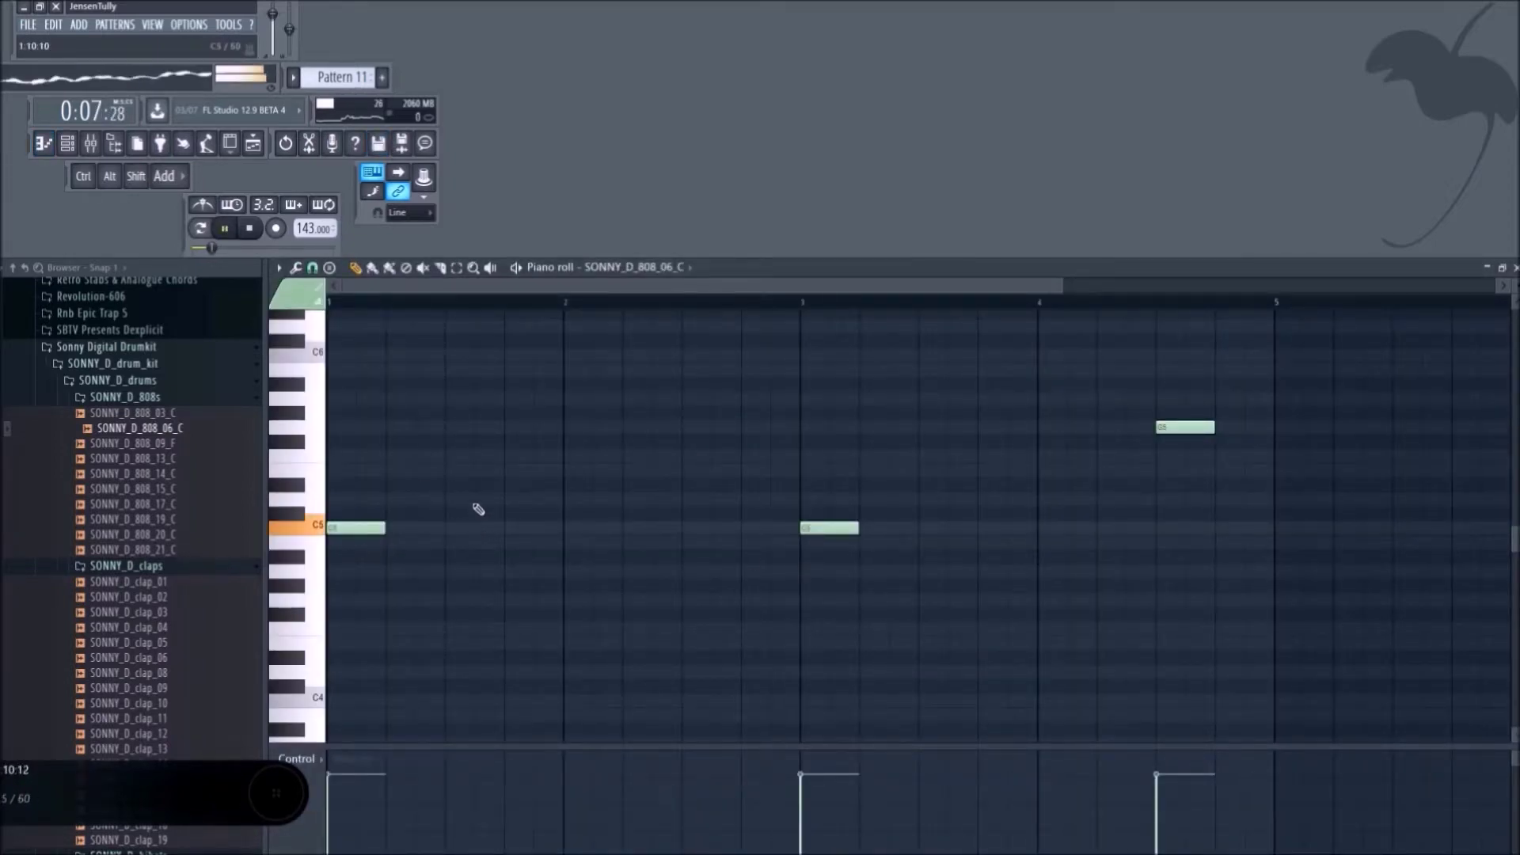
Place Pattern 11 on Track 7 at bar 9, directly after Pattern 10, and play the arrangement from there.
scroll(309, 75, down, 1)
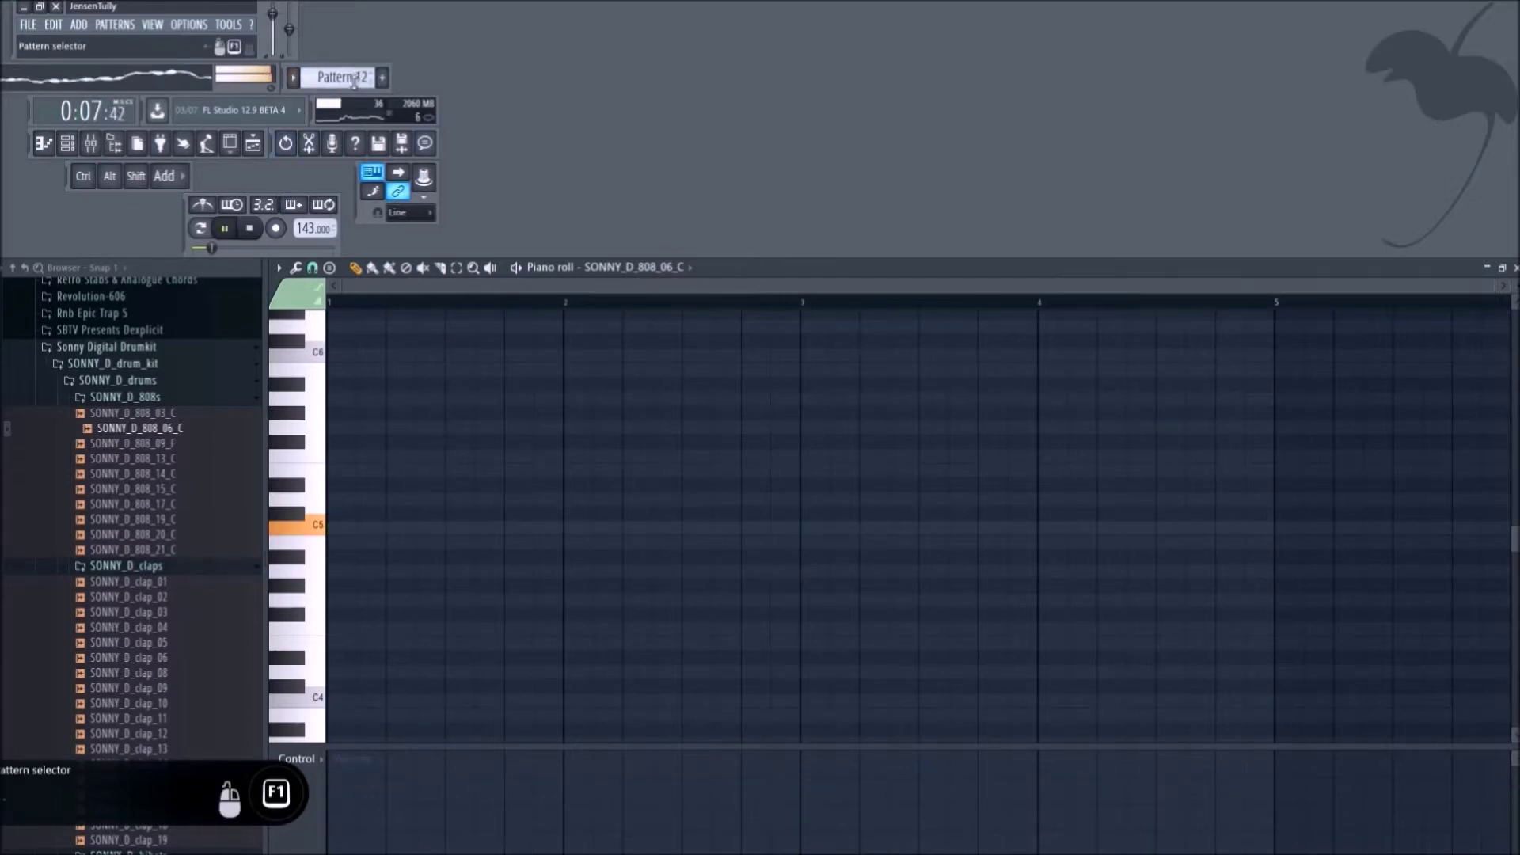
scroll(354, 76, up, 1)
key(space)
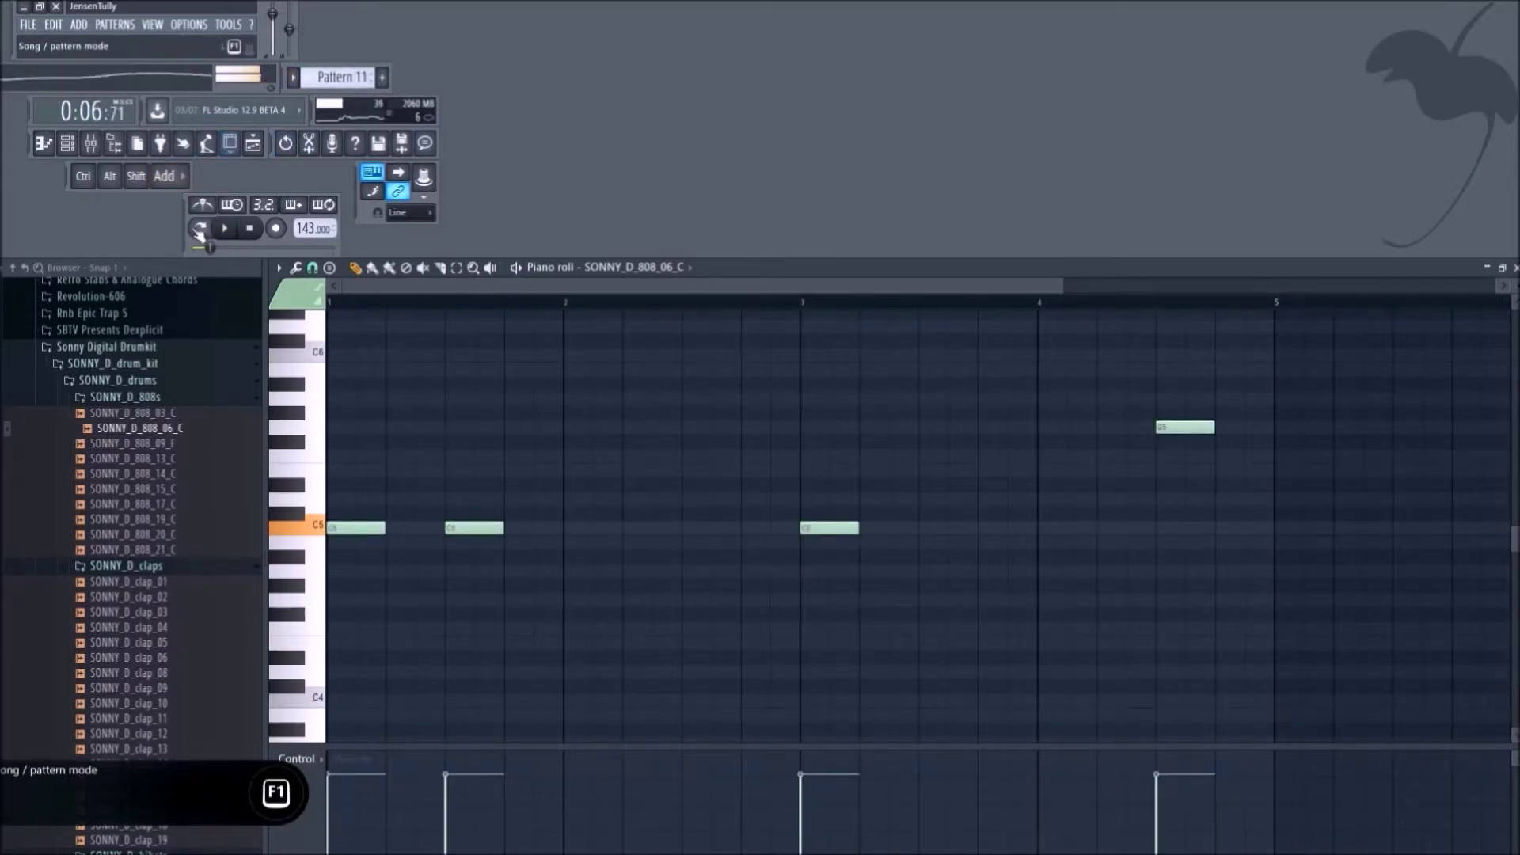
click(250, 228)
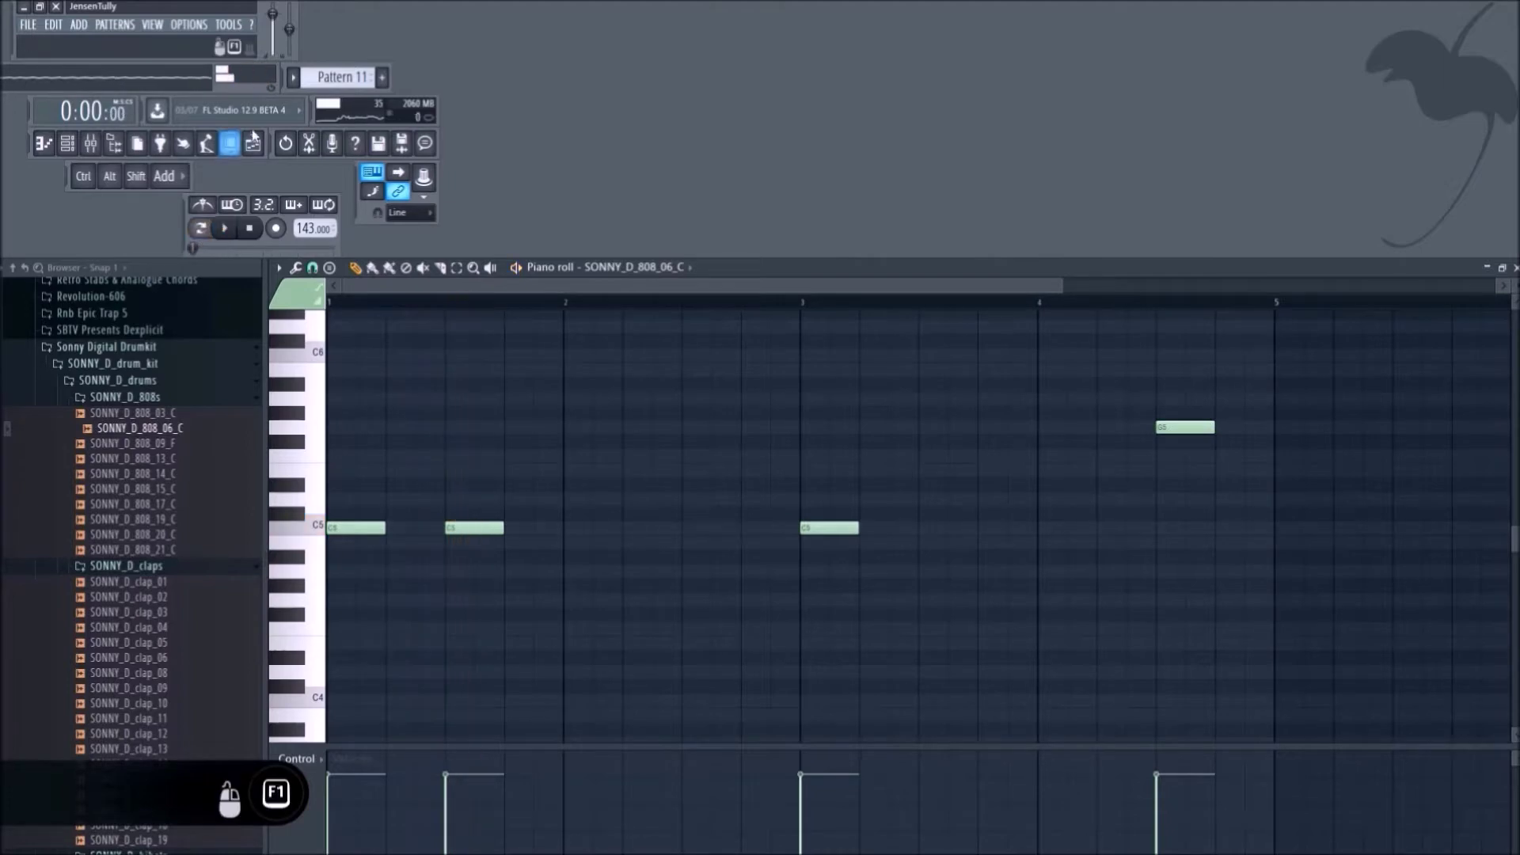
click(255, 145)
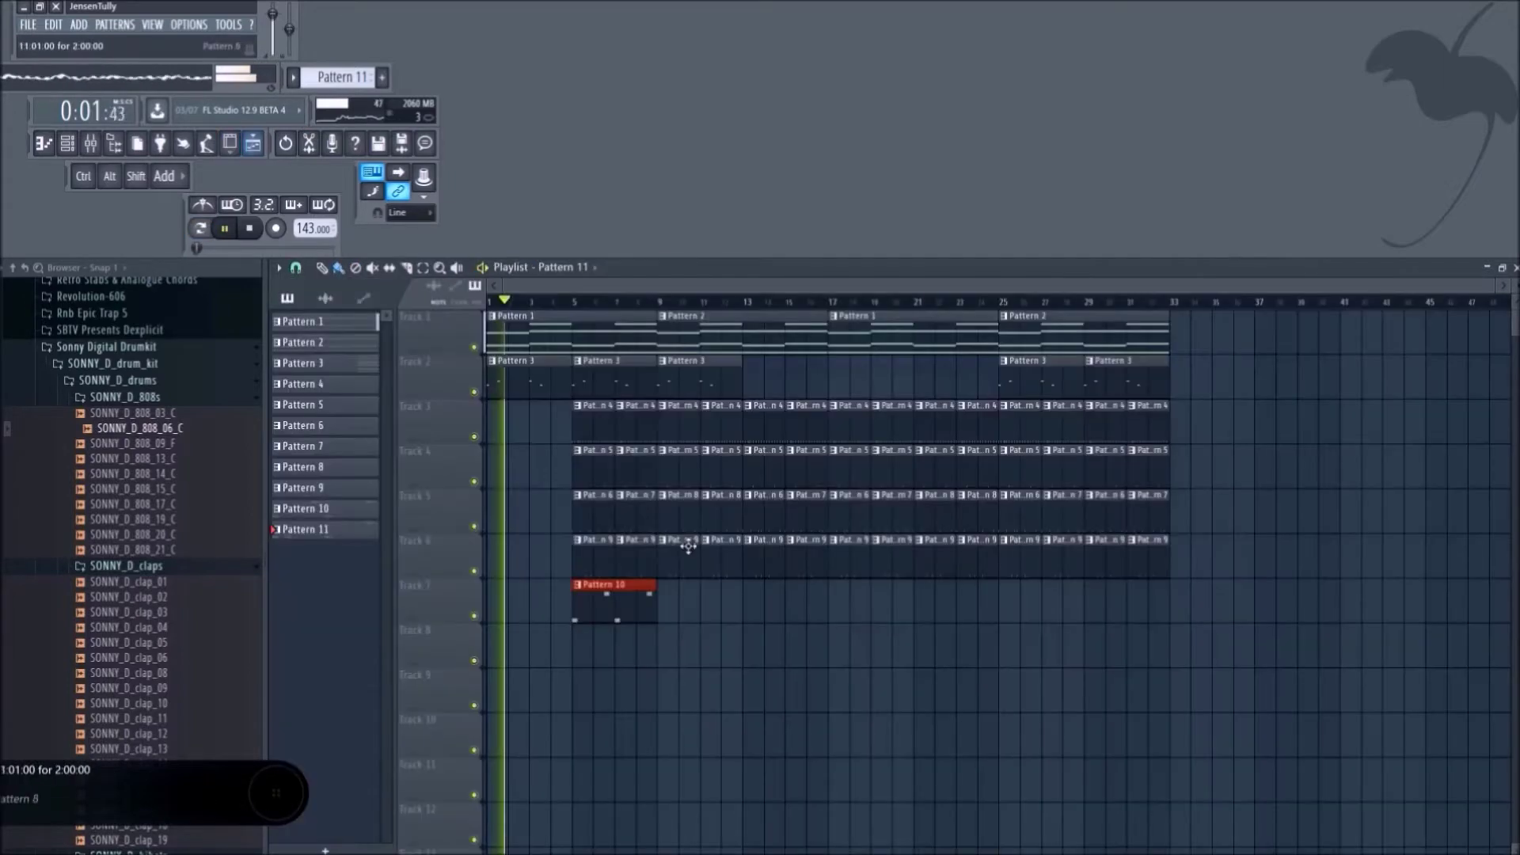
click(668, 587)
click(663, 304)
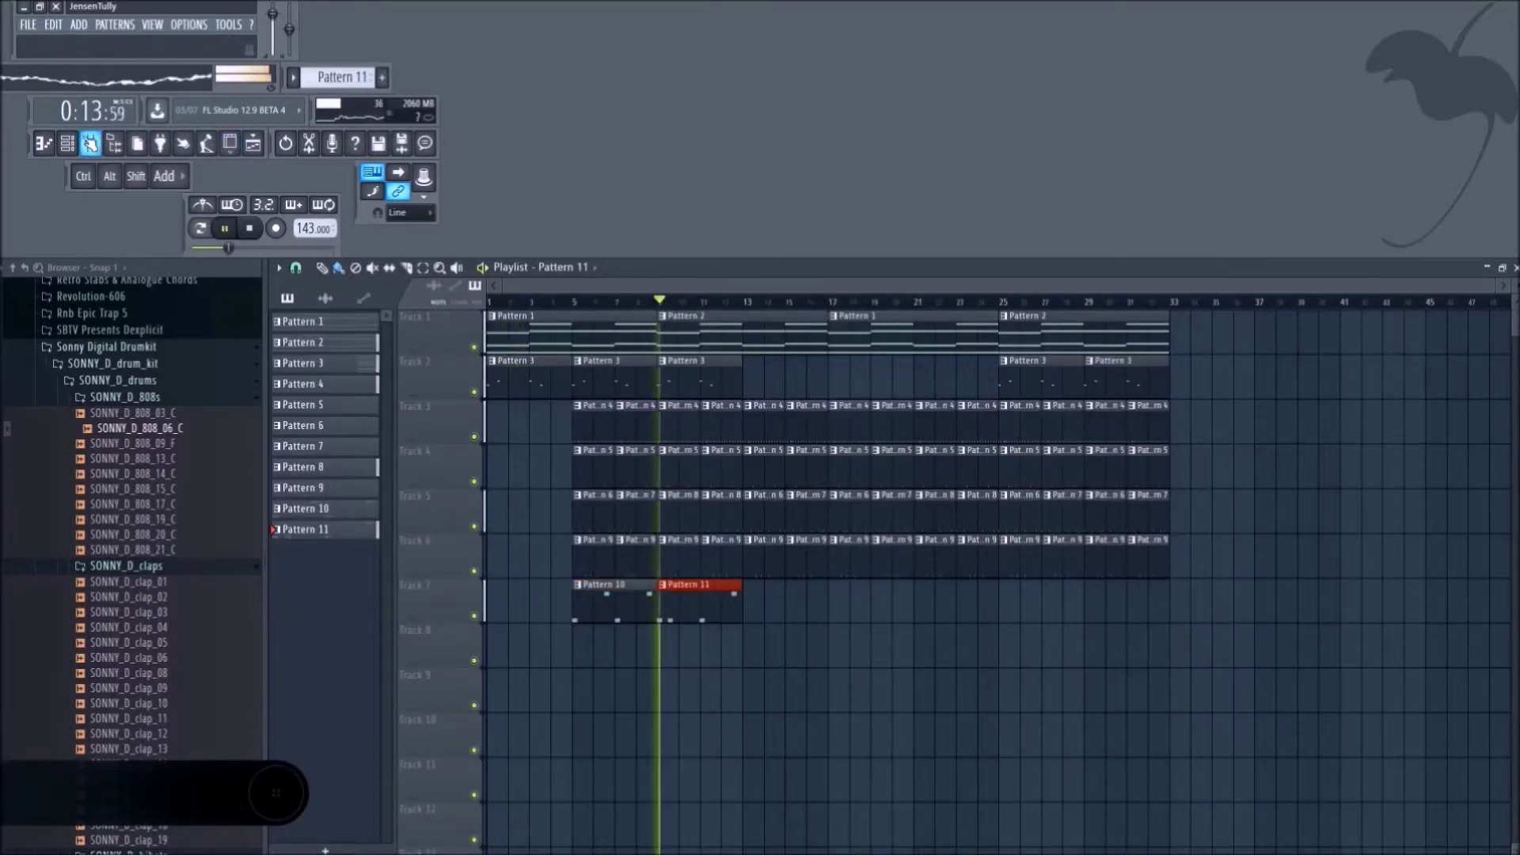
Reopen Pattern 11's 808 notes in the piano roll and resume playback.
key(F6)
key(space)
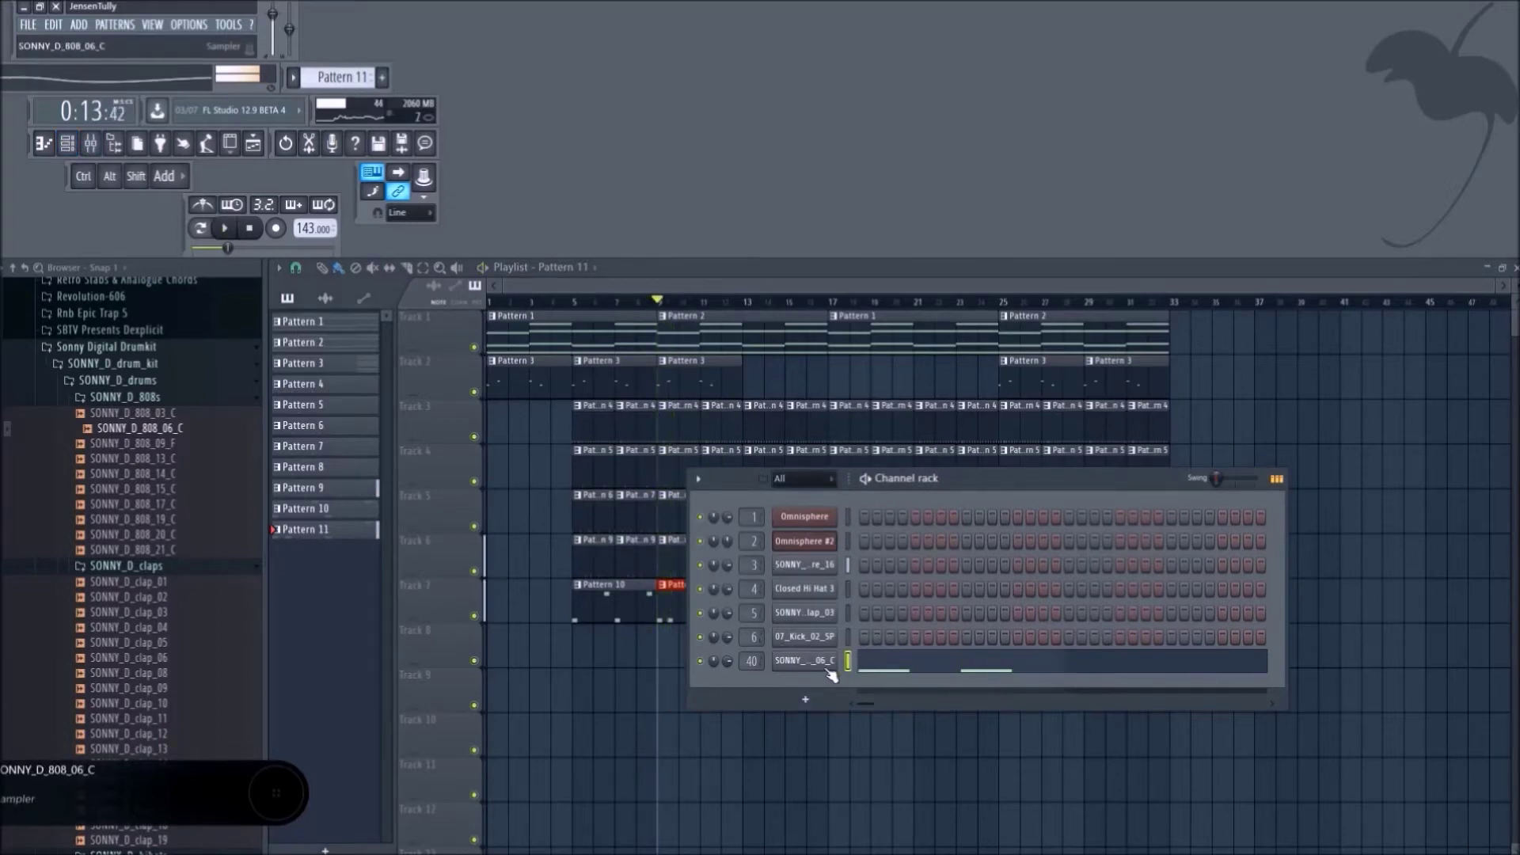
click(910, 662)
key(space)
Try a run of short C5 notes across the rest of bar 1, audition them, and clear them again.
click(495, 544)
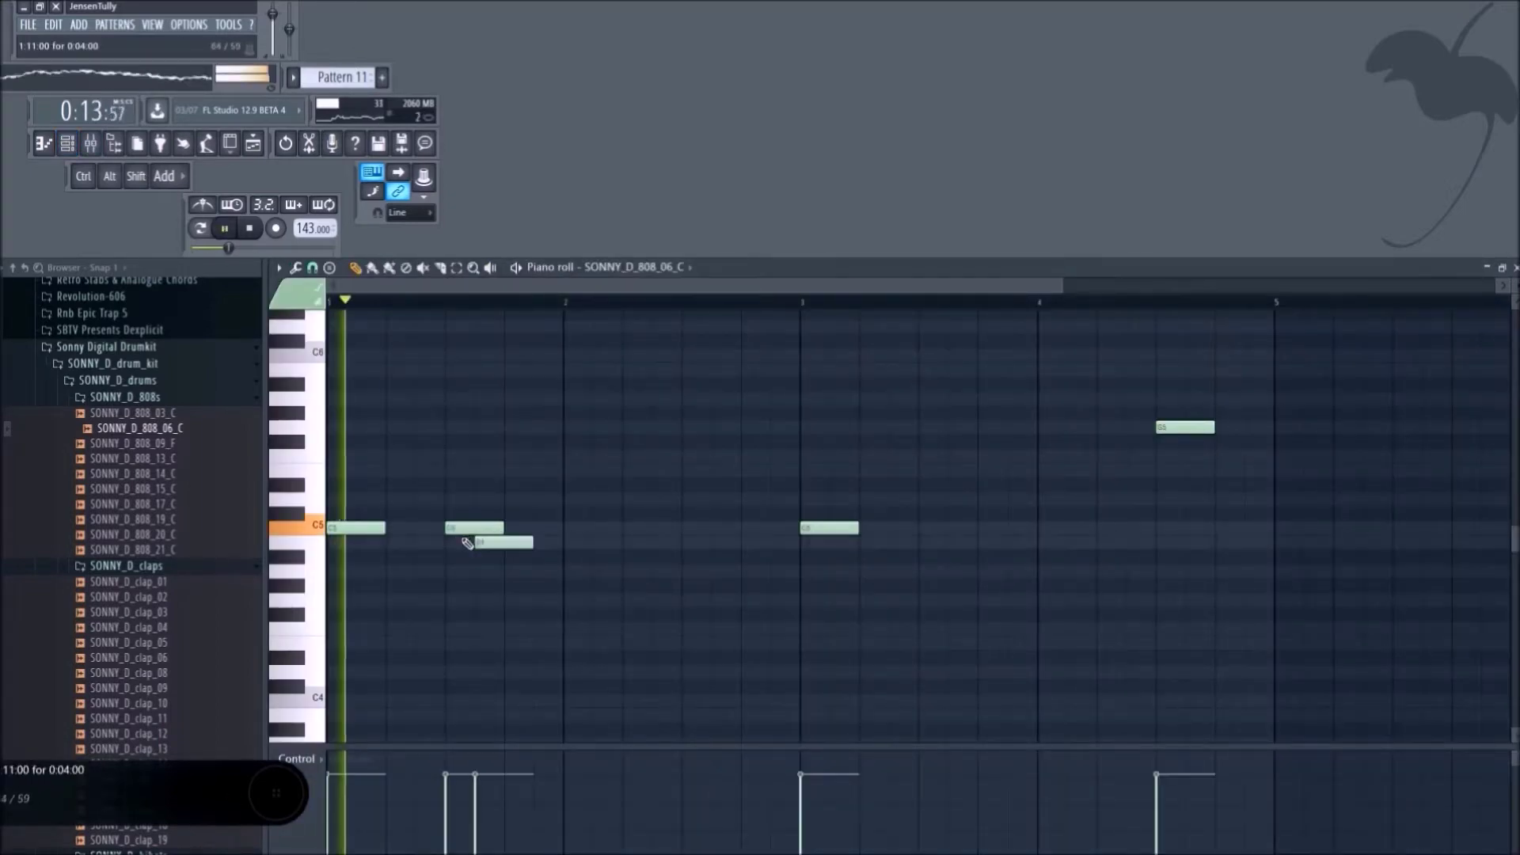
right_click(498, 544)
drag(482, 528, 444, 528)
key(space)
key(space)
key(space)
key(space)
click(486, 529)
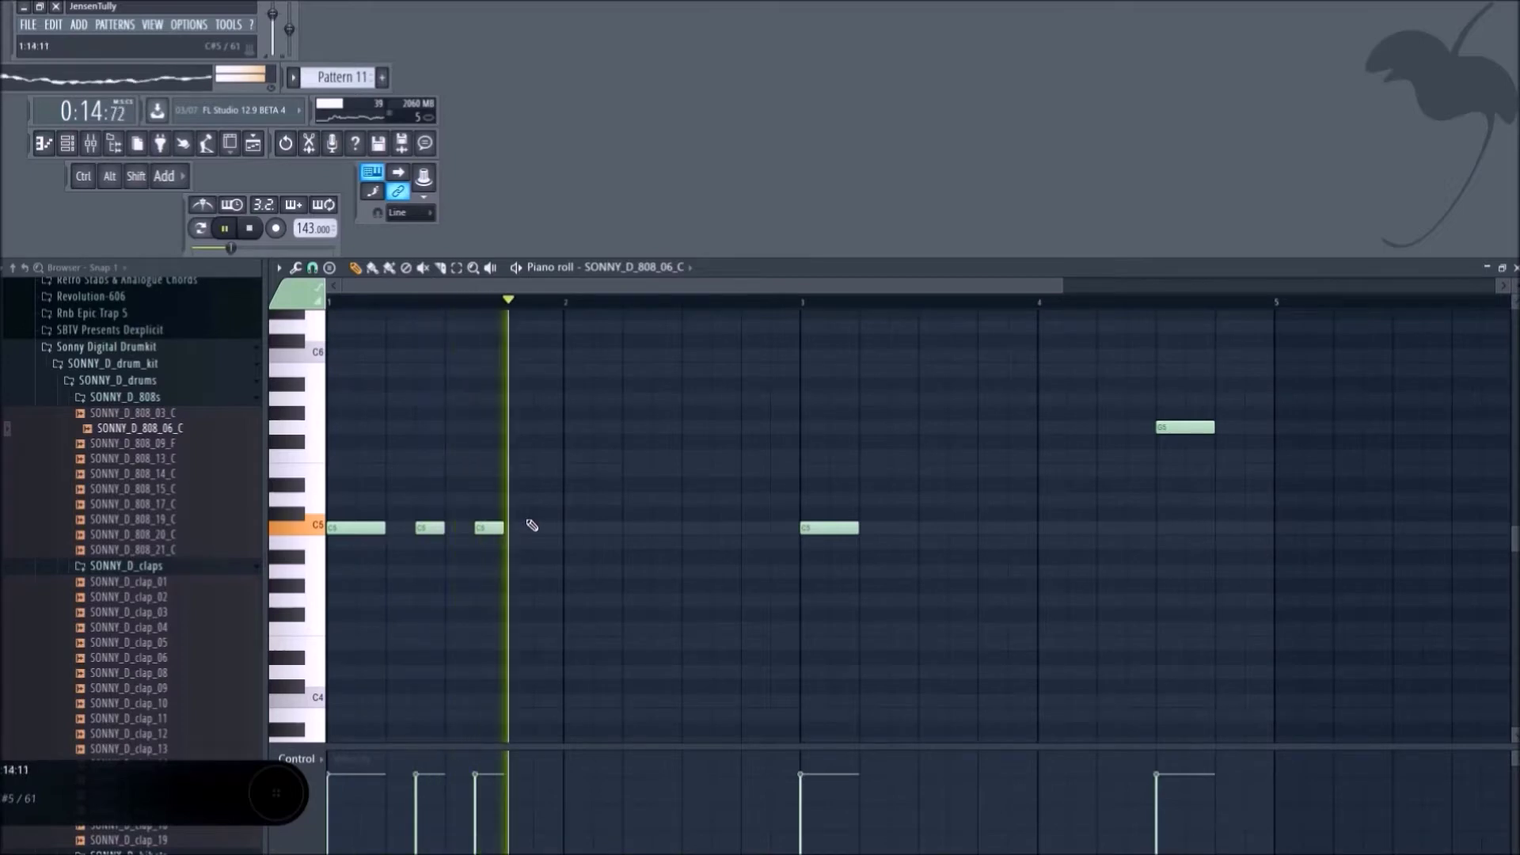
click(538, 529)
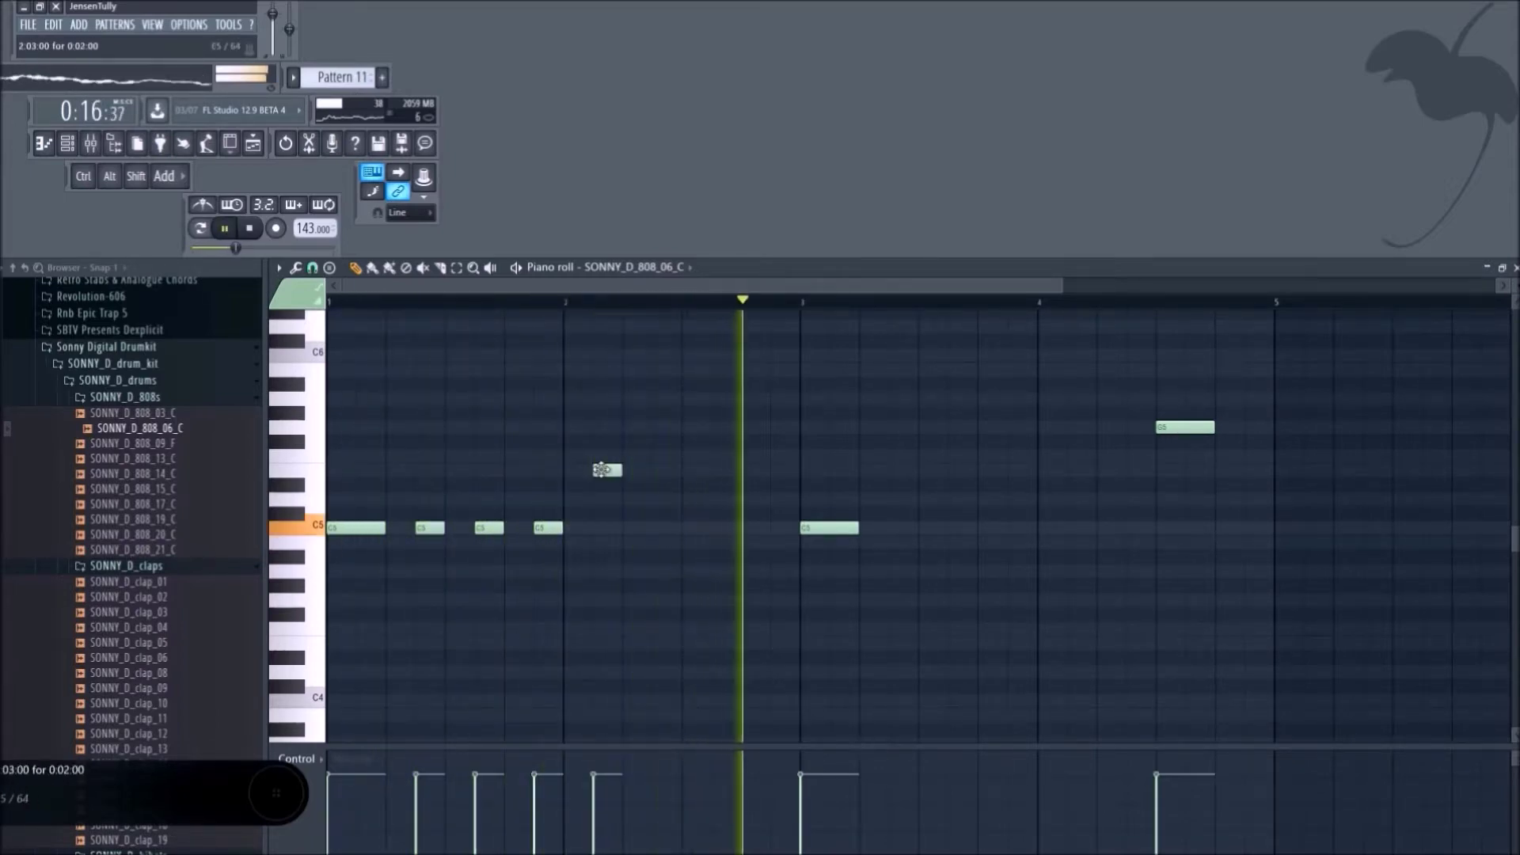
right_click(548, 528)
right_click(488, 528)
right_click(430, 528)
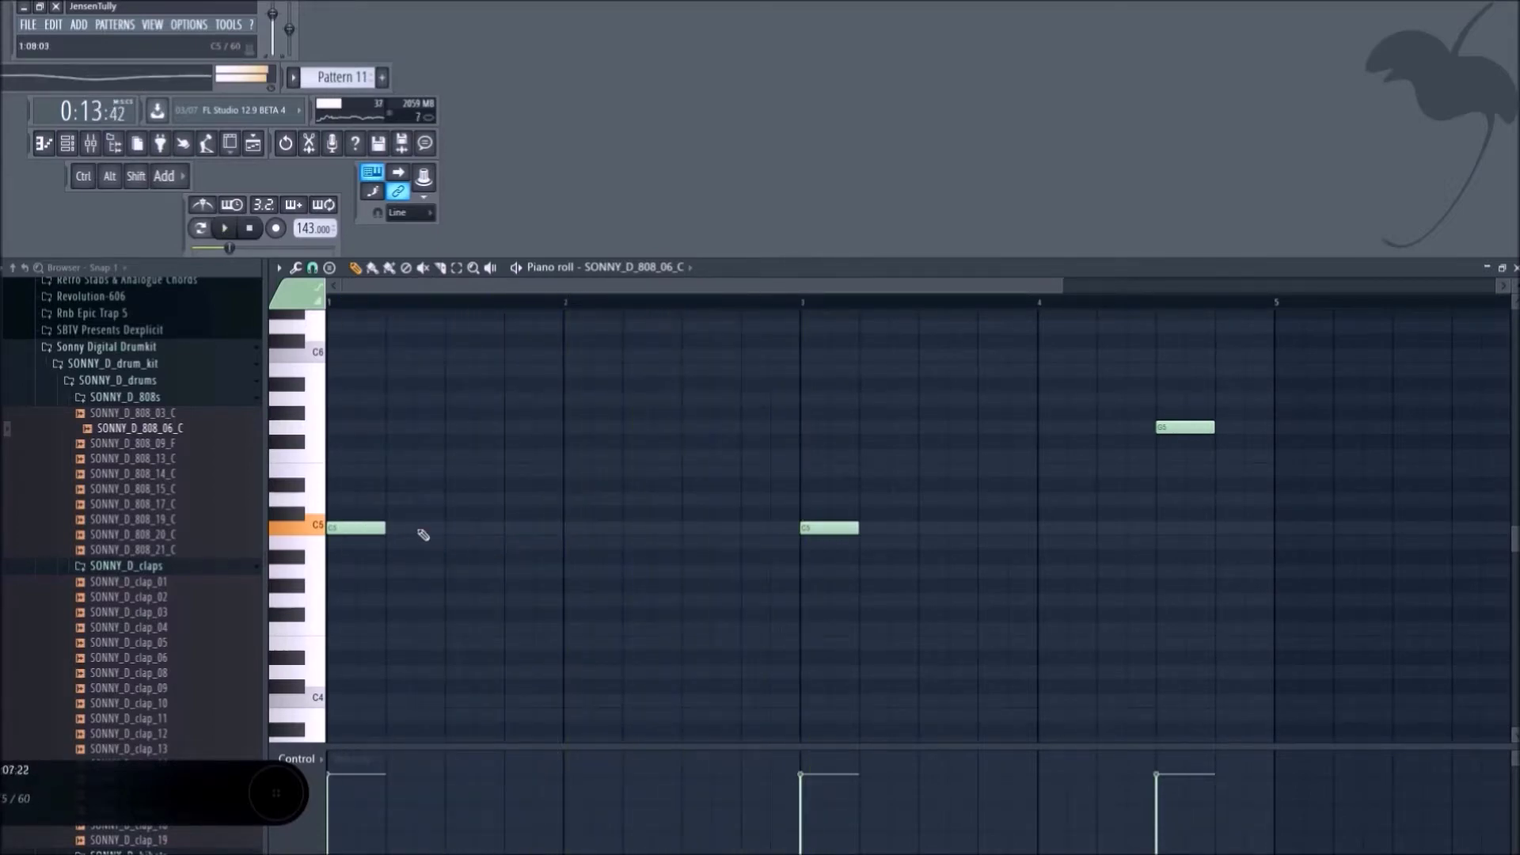
Lengthen the first C5 to a full bar, deleting the bar 3 C5 in favour of a half-bar C5 at bar 2.
drag(385, 529, 574, 539)
click(567, 529)
right_click(832, 528)
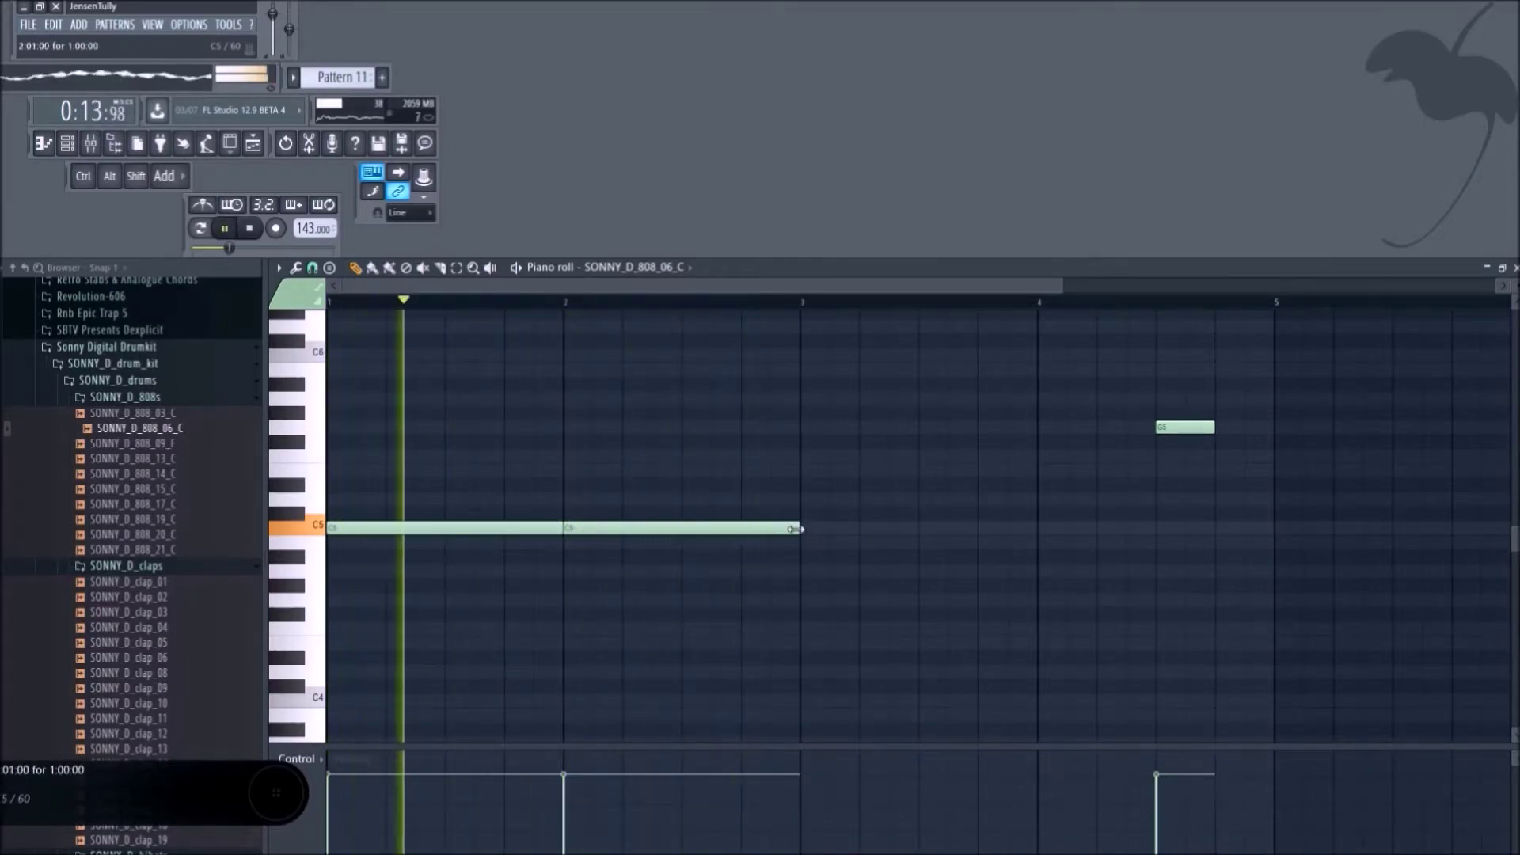
drag(736, 528, 679, 529)
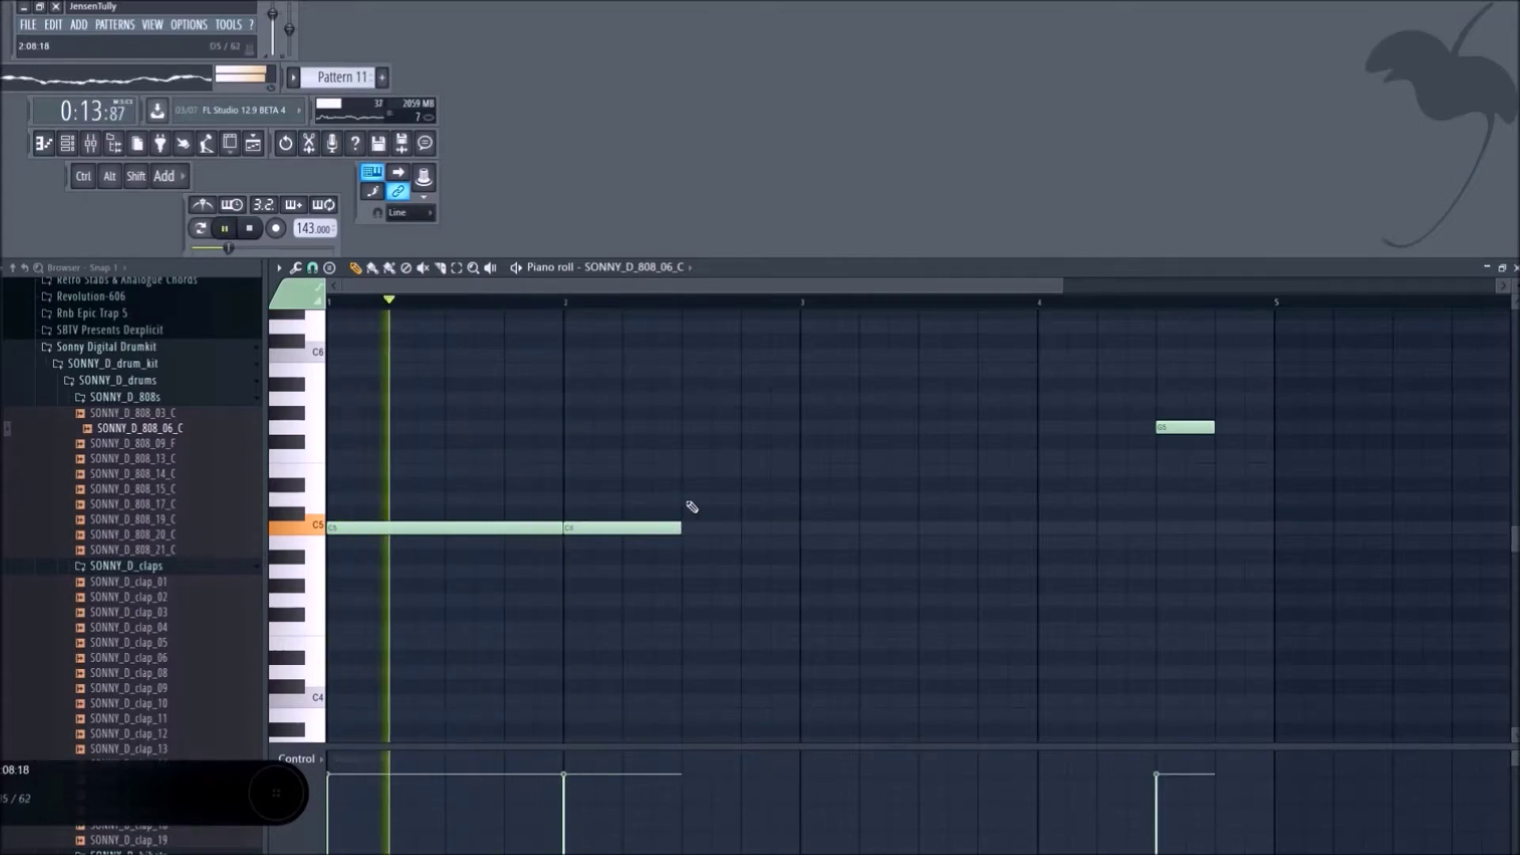
Add a note at beat 3 of bar 2, trying D5 before moving it to E5, and lengthen it to one bar.
click(685, 500)
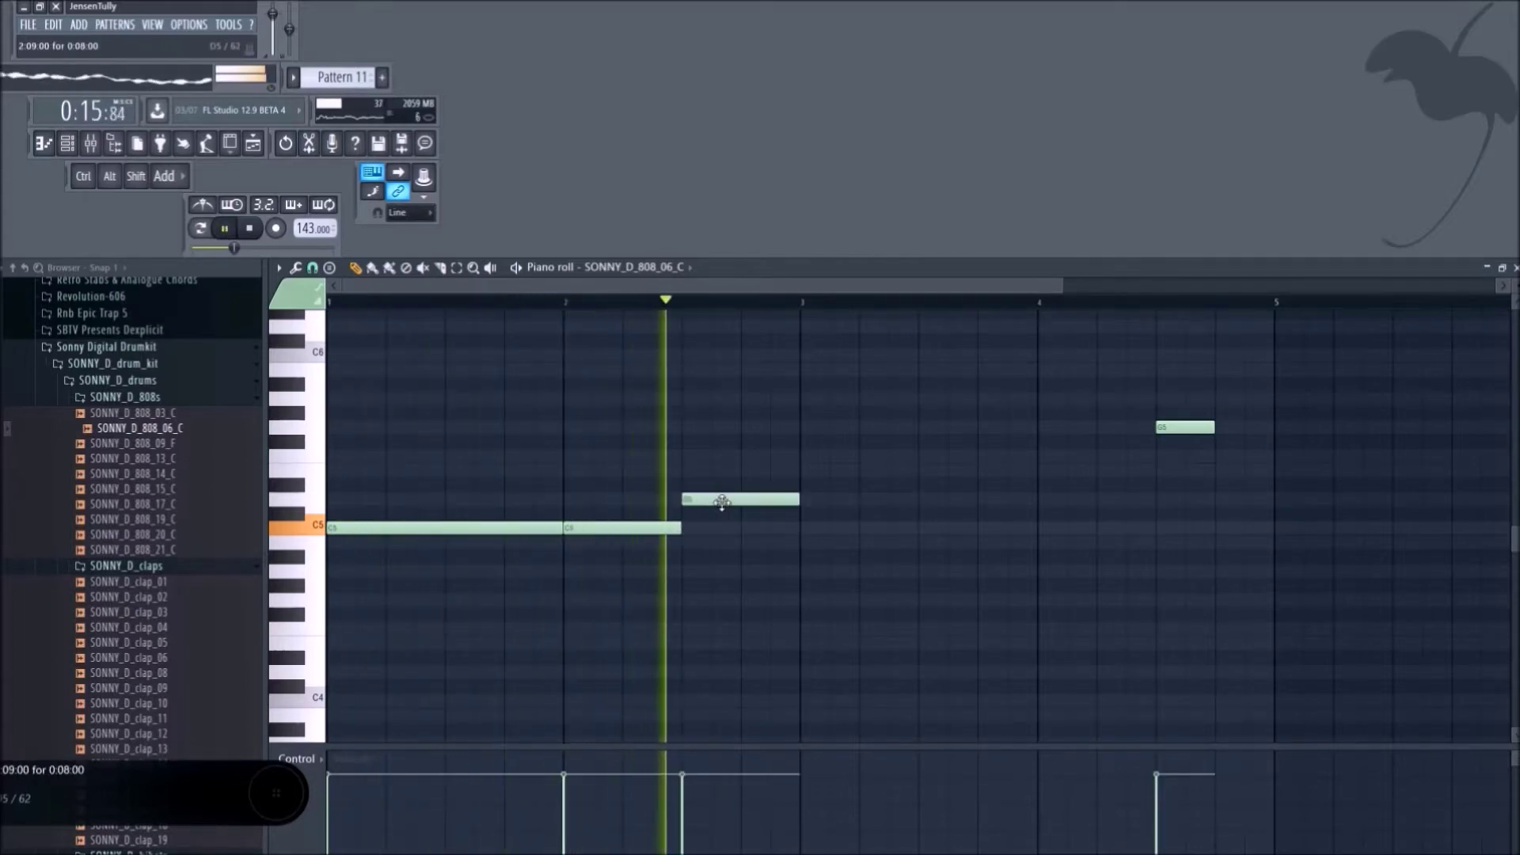
key(space)
key(space)
drag(770, 501, 919, 474)
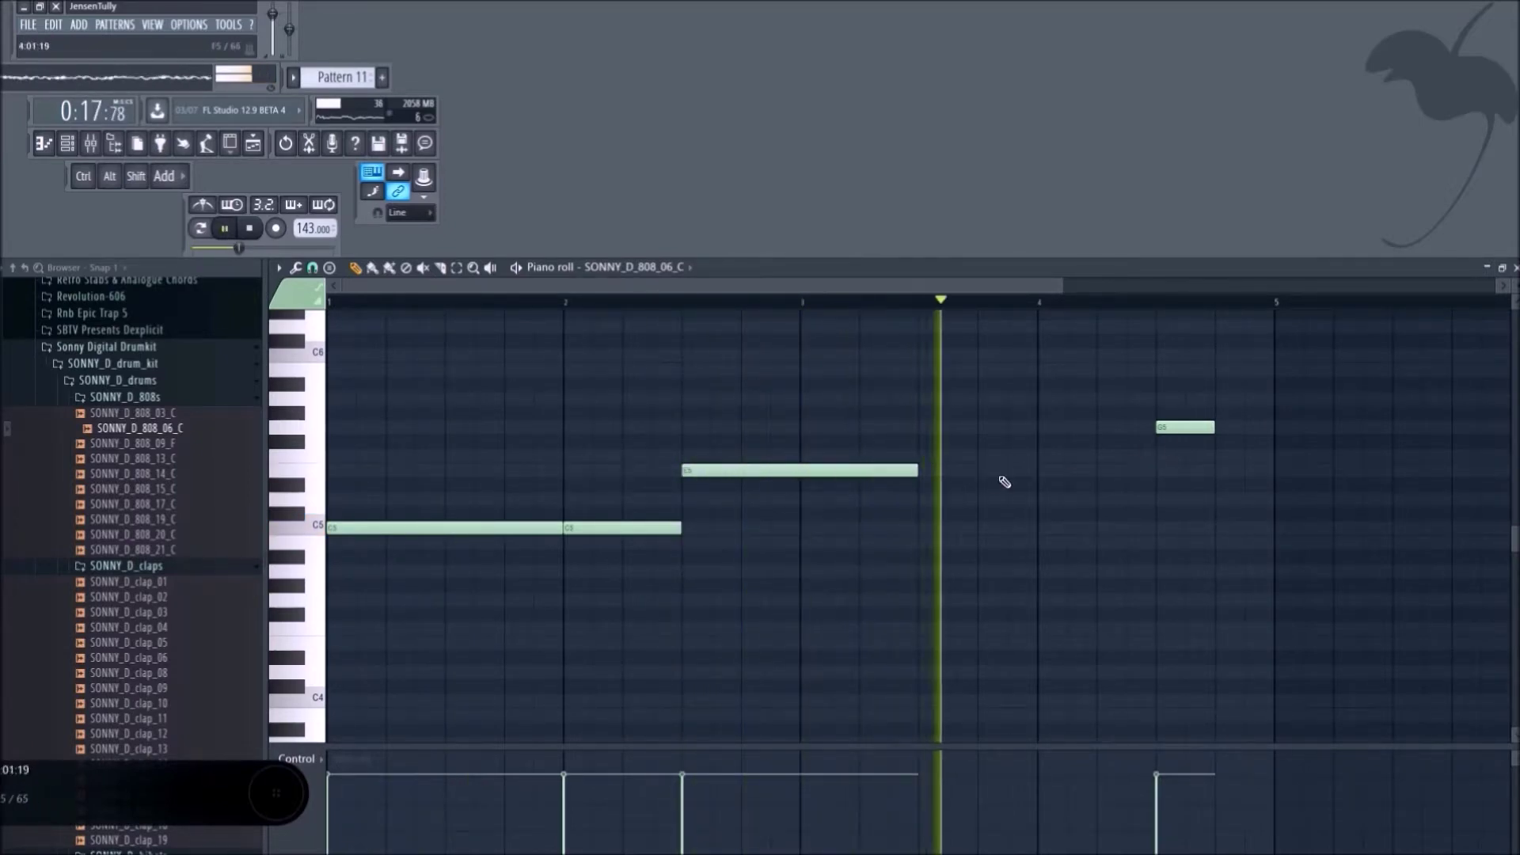
Split the long E5 into a three-beat note and a one-beat note at beat 2 of bar 3, and audition it.
mouse_move(858, 472)
shift+mouse_down()
mouse_move(1098, 472)
mouse_move(859, 471)
mouse_move(880, 470)
shift+mouse_up()
key(space)
key(space)
key(space)
key(space)
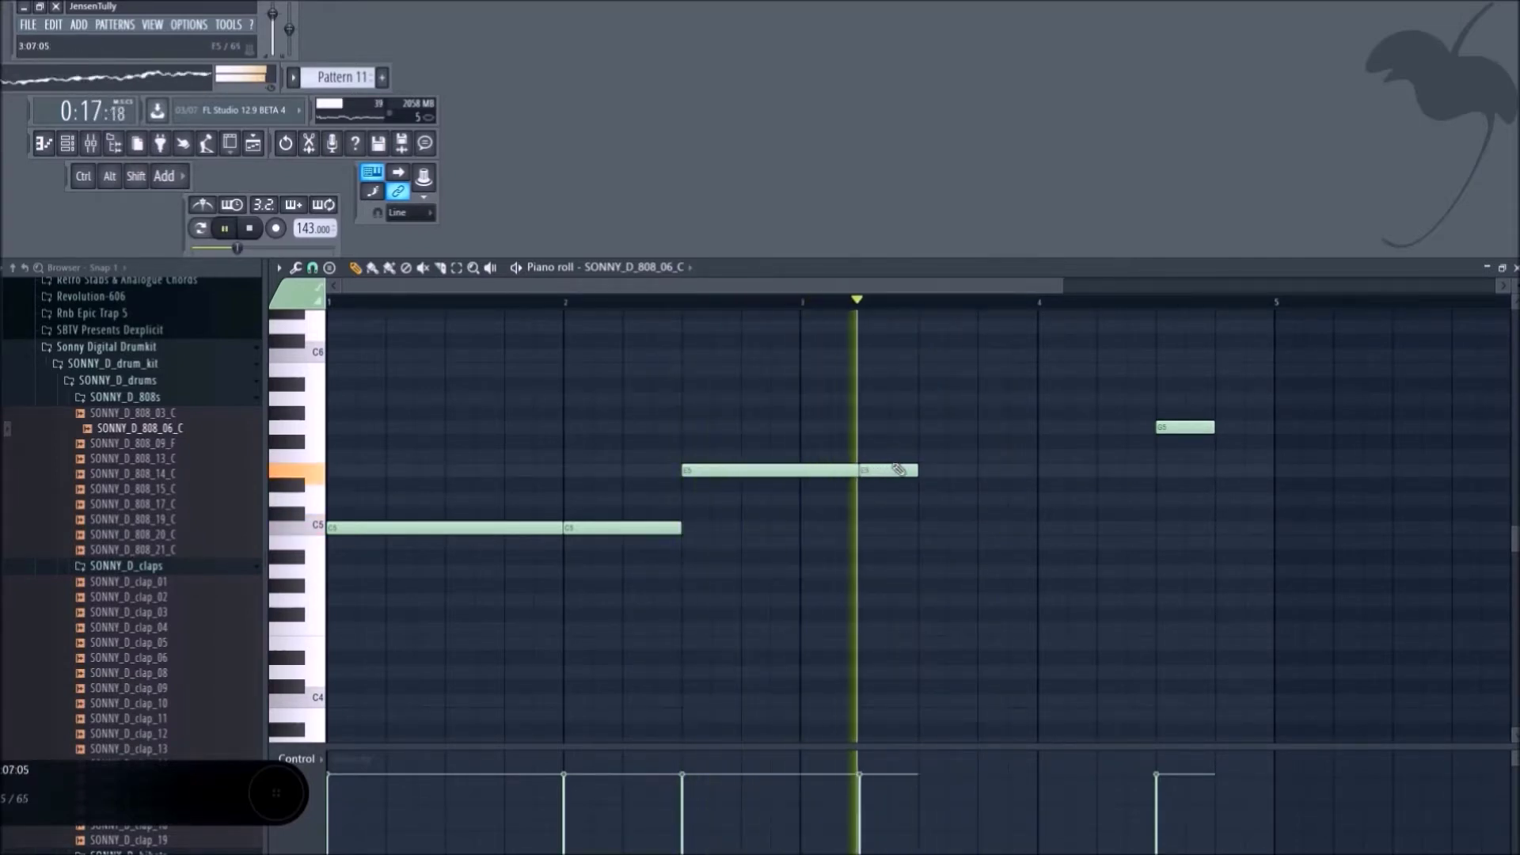
key(space)
key(space)
Add a one-beat E5 at beat 3 of bar 3, shift it half a beat later to step 11, and audition it.
click(924, 472)
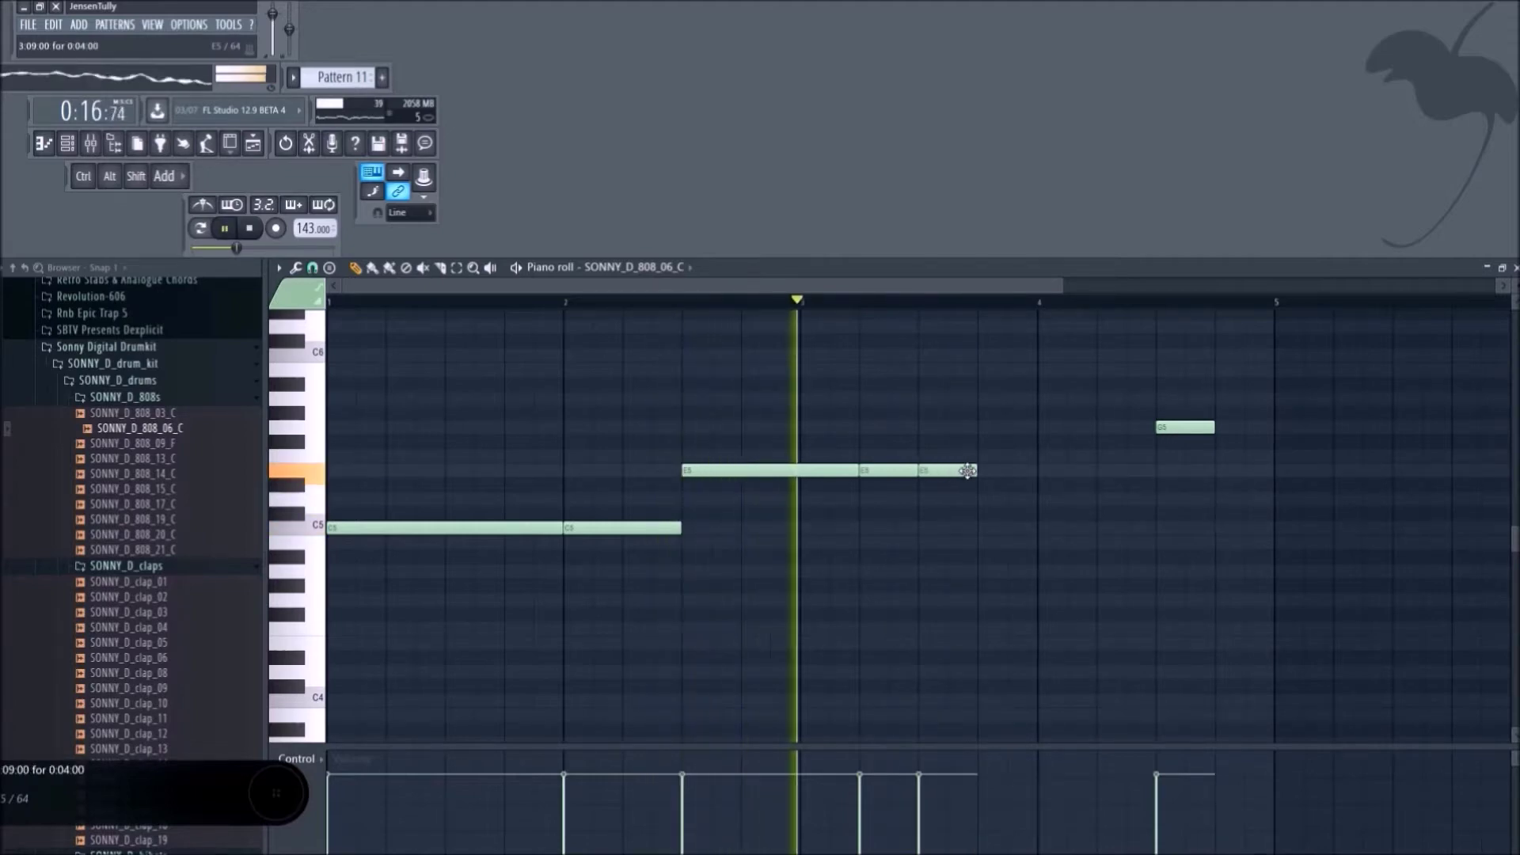
key(space)
key(space)
drag(937, 471, 967, 471)
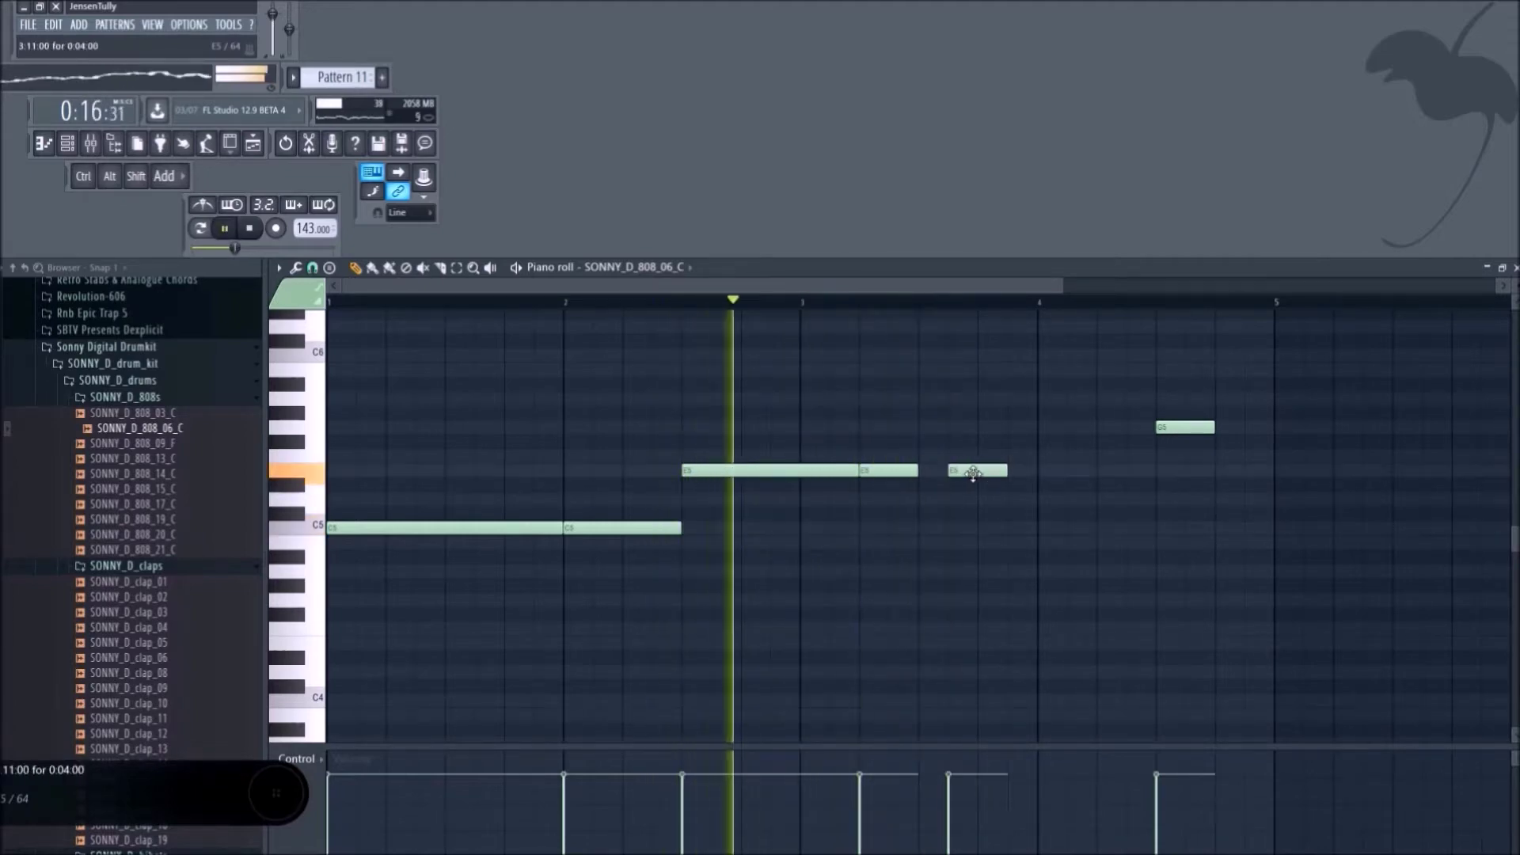
key(space)
key(space)
Add half-beat E5 notes at the end of bar 3 and start of bar 4, and replace bar 4's G5 with a half-beat E5 at step 11.
click(1039, 470)
click(1039, 470)
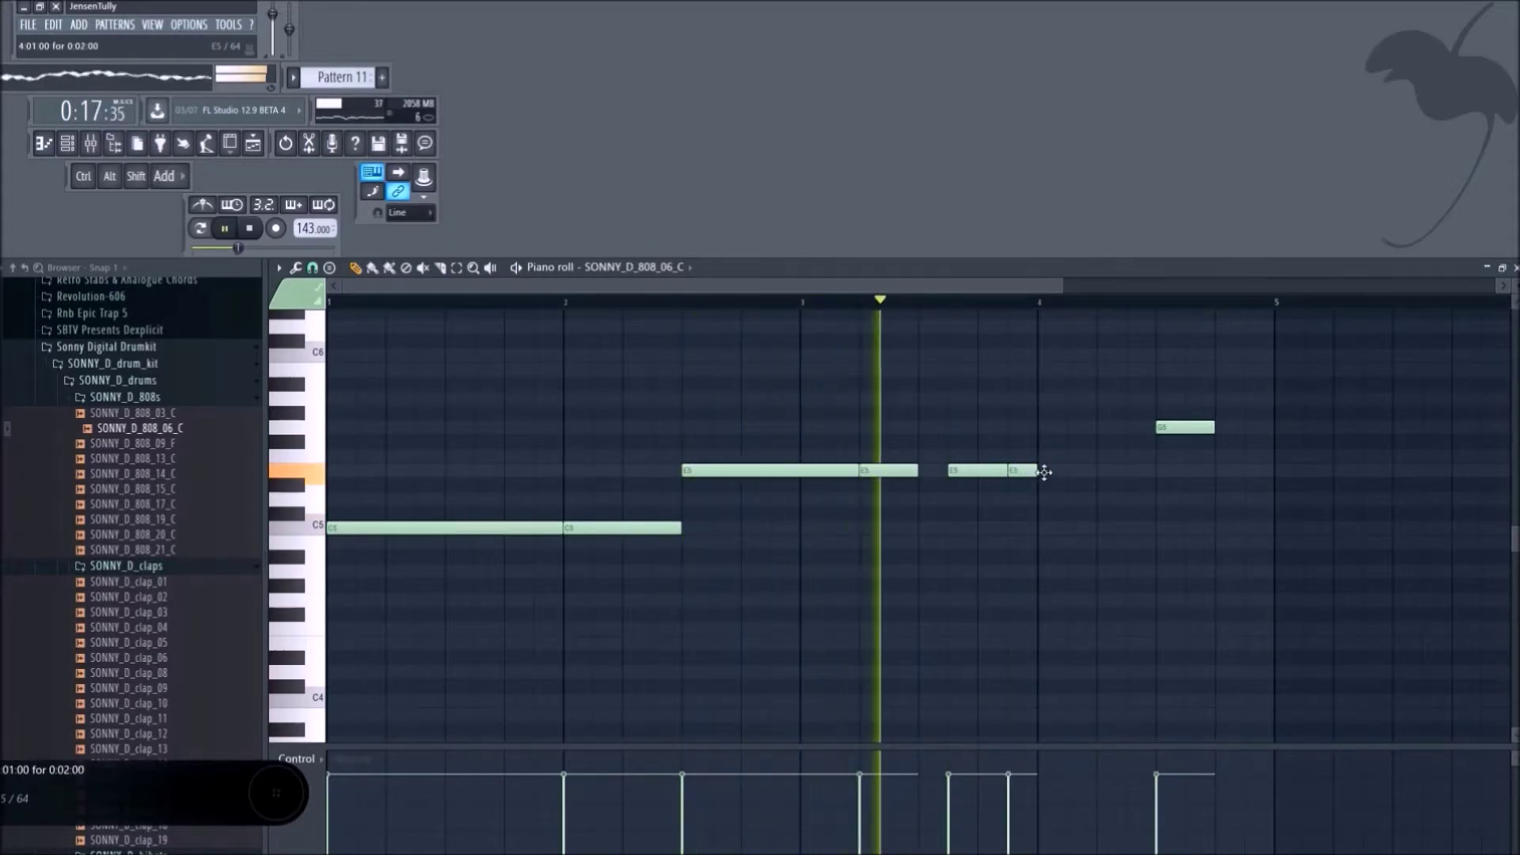
right_click(1179, 428)
key(space)
key(space)
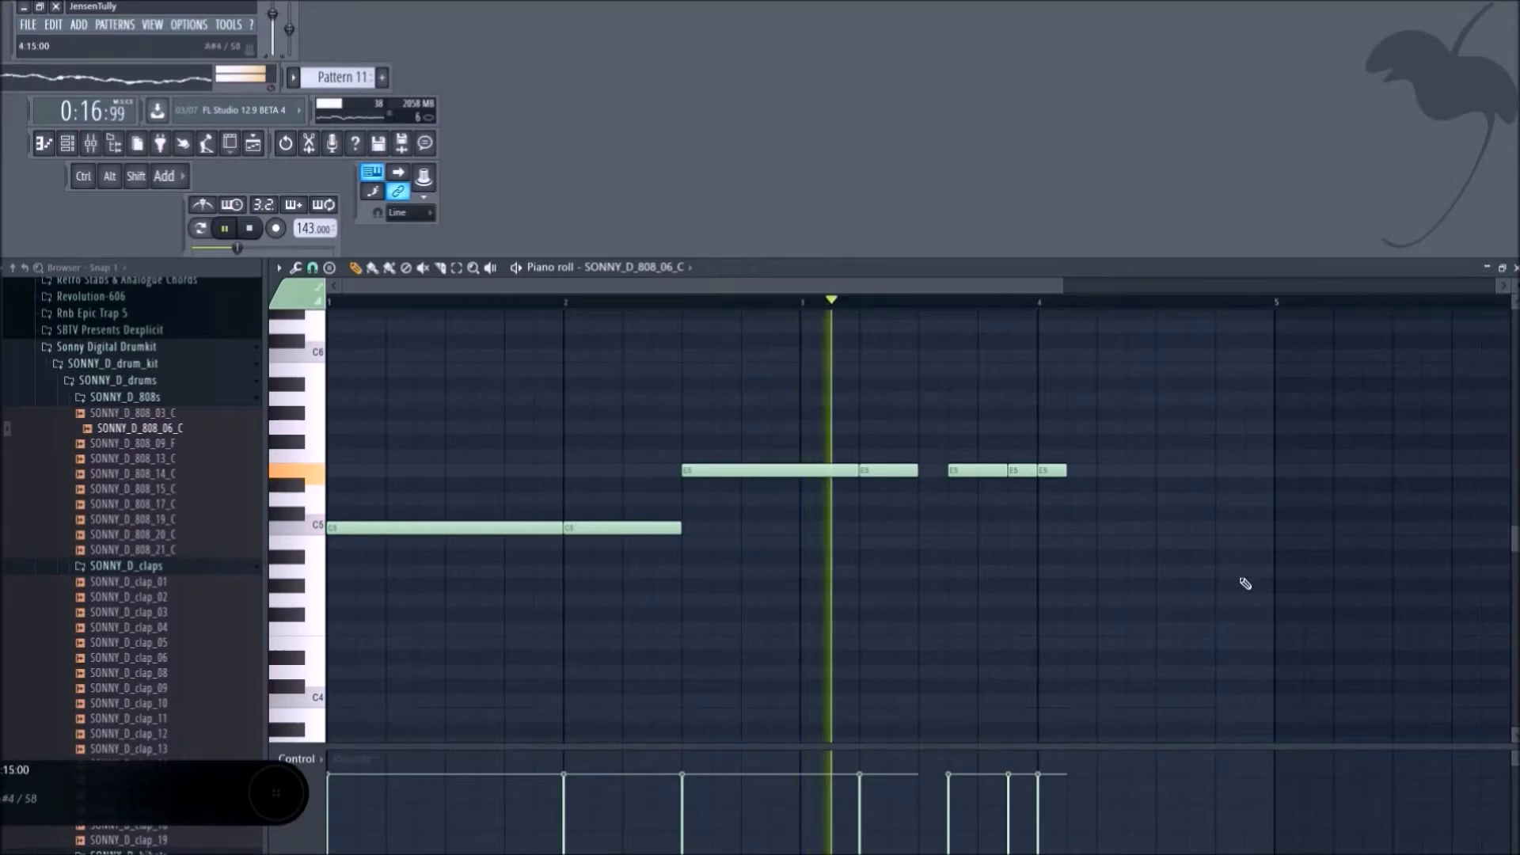
click(1198, 471)
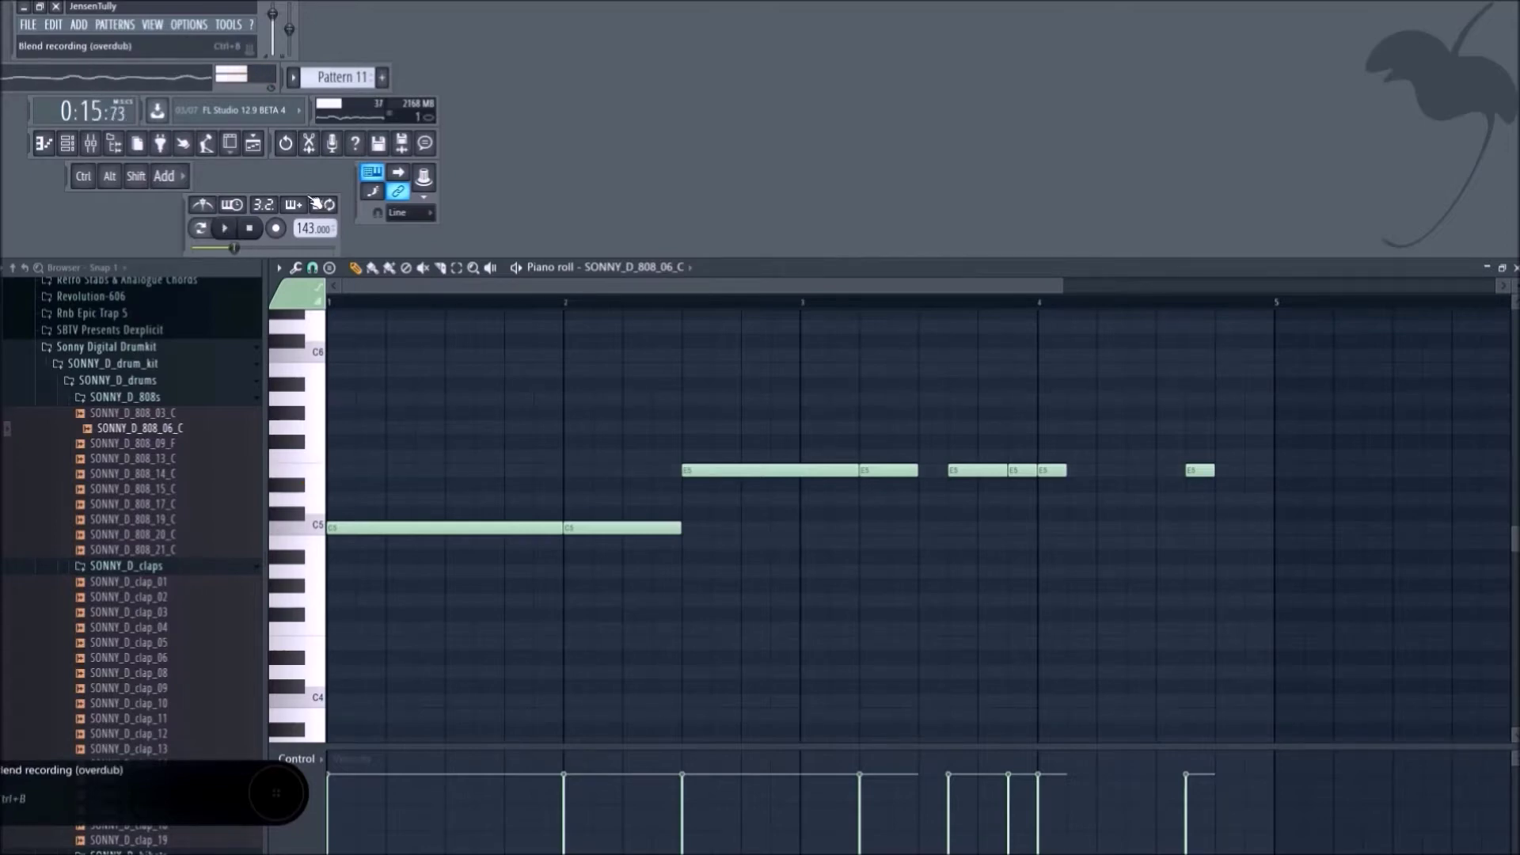
Save the project to the desktop as idkkkk.
key(ctrl+s)
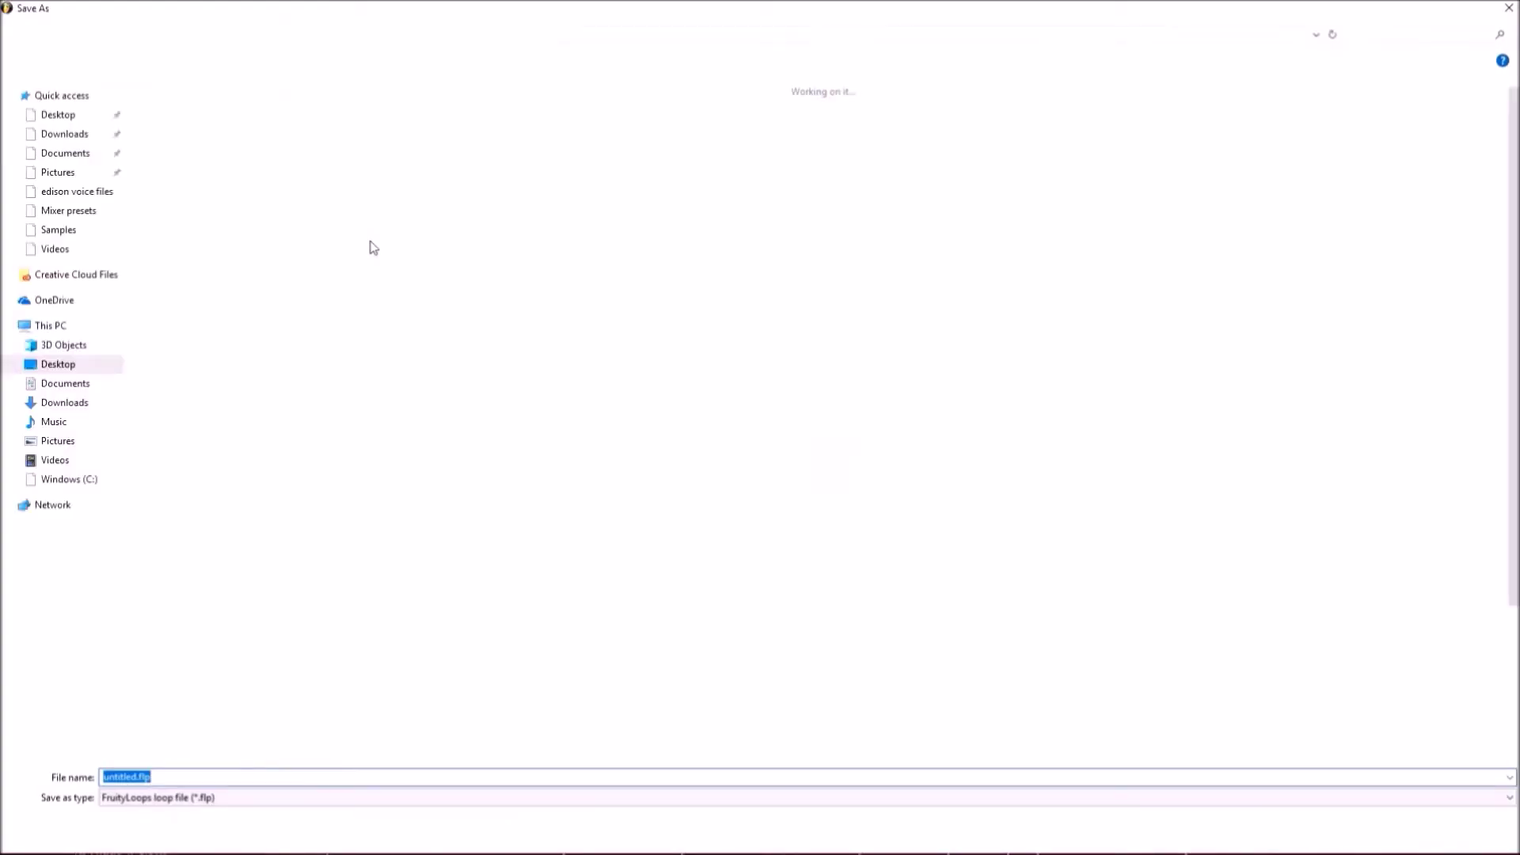
key(BackSpace)
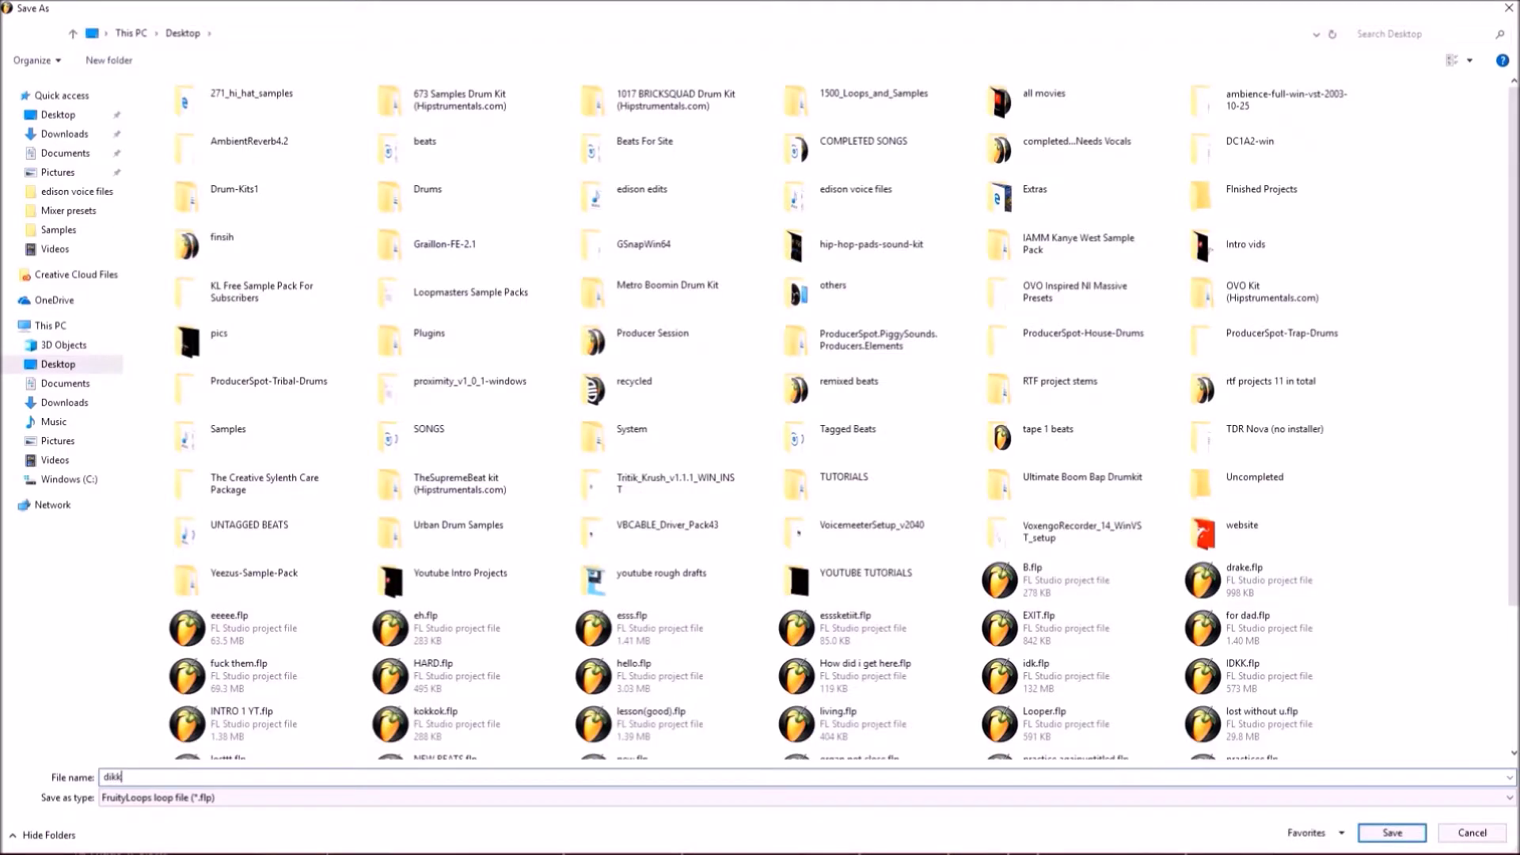
text(dik)
key(BackSpace)
key(BackSpace)
key(BackSpace)
text(idkkkk)
key(Return)
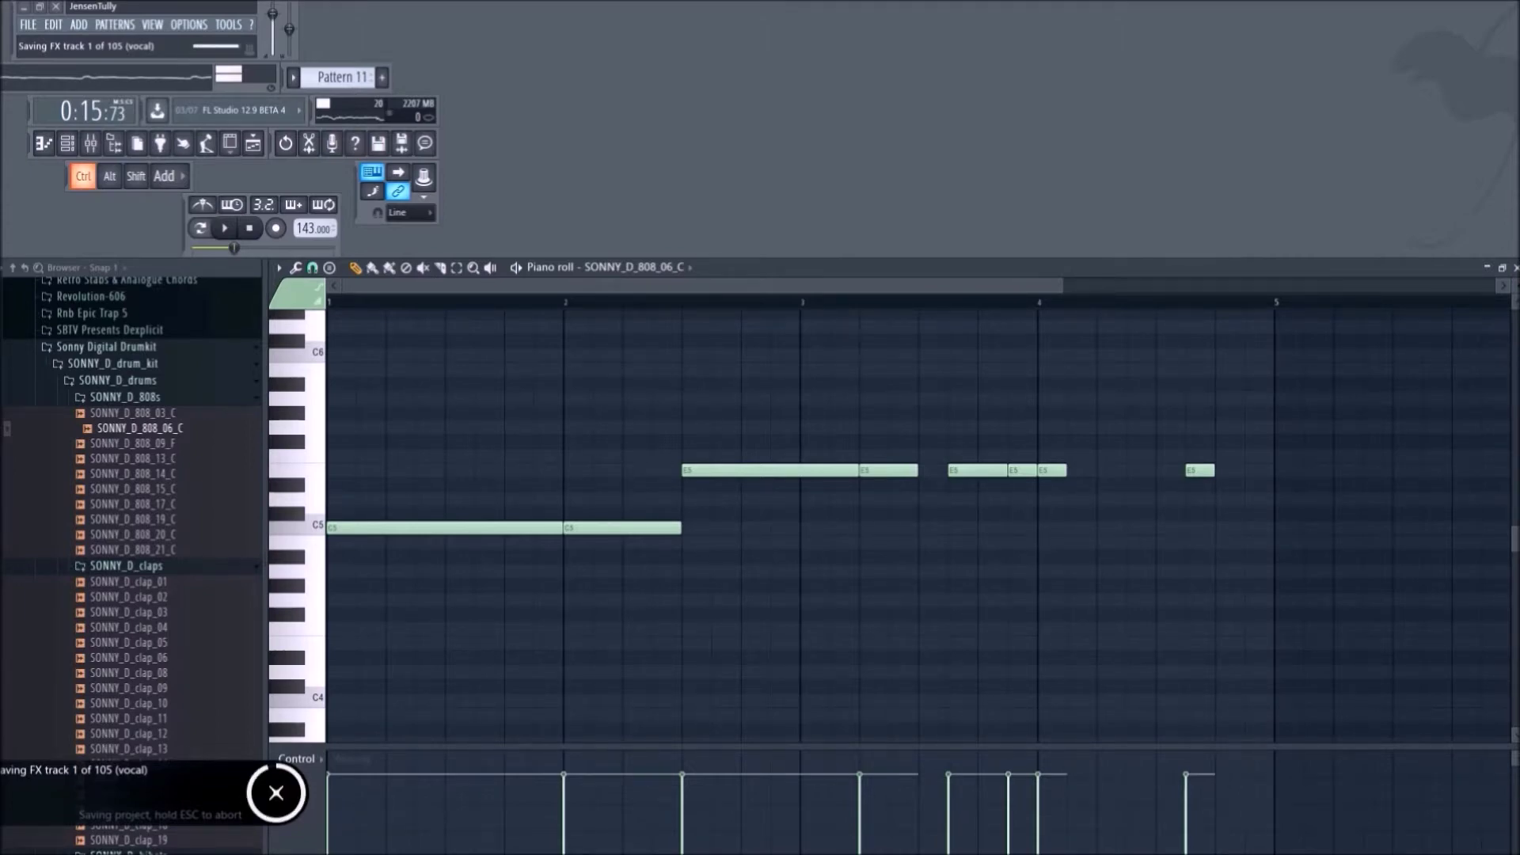
key(ctrl+s)
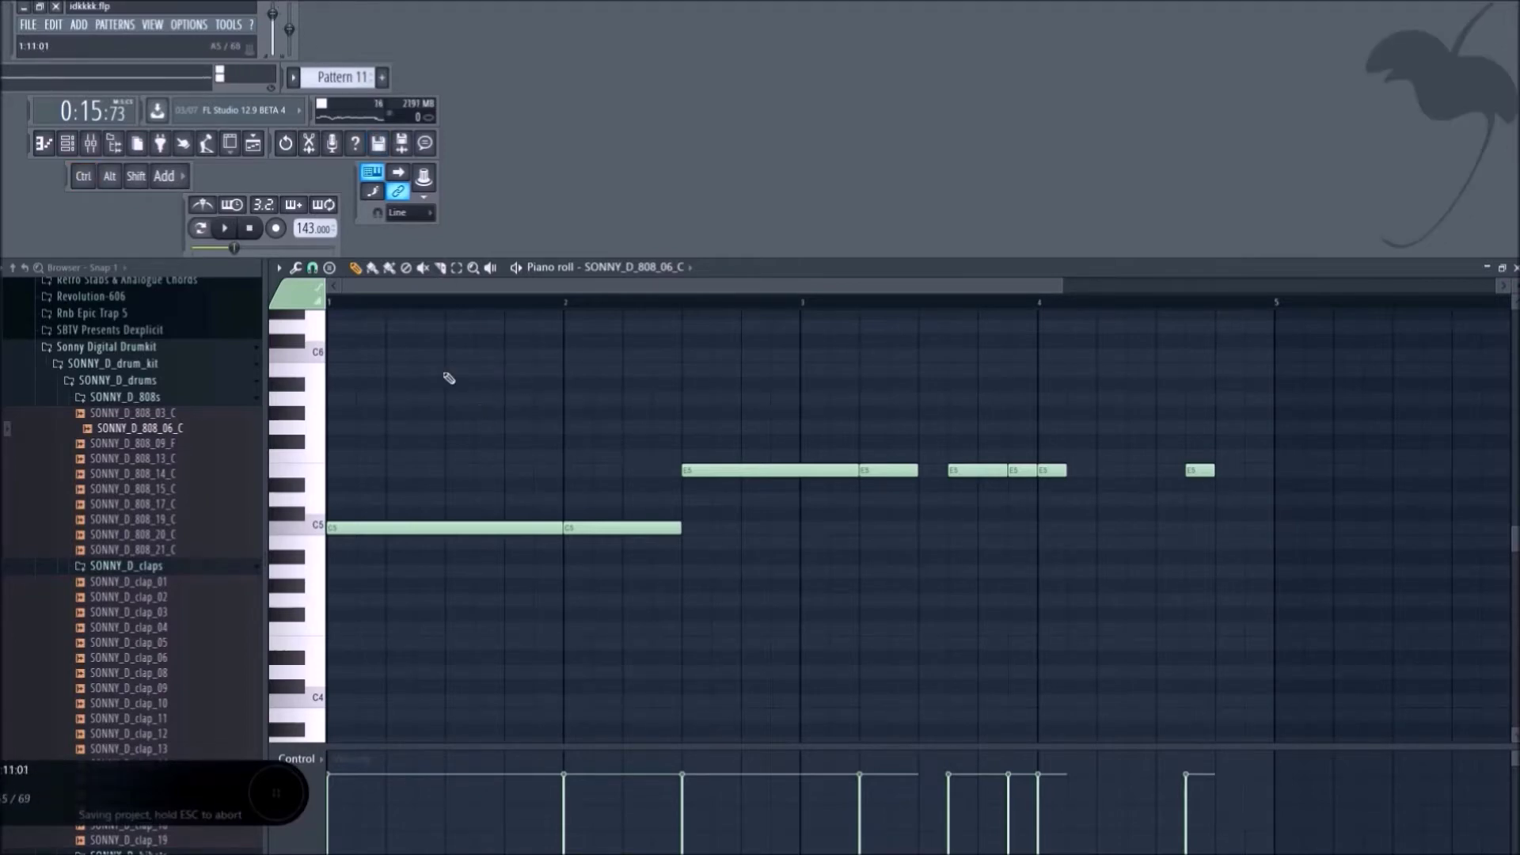
View the playlist, then open the mixer and inspect the first Omnisphere track and the Master track during playback from bar 5.
click(254, 144)
click(254, 144)
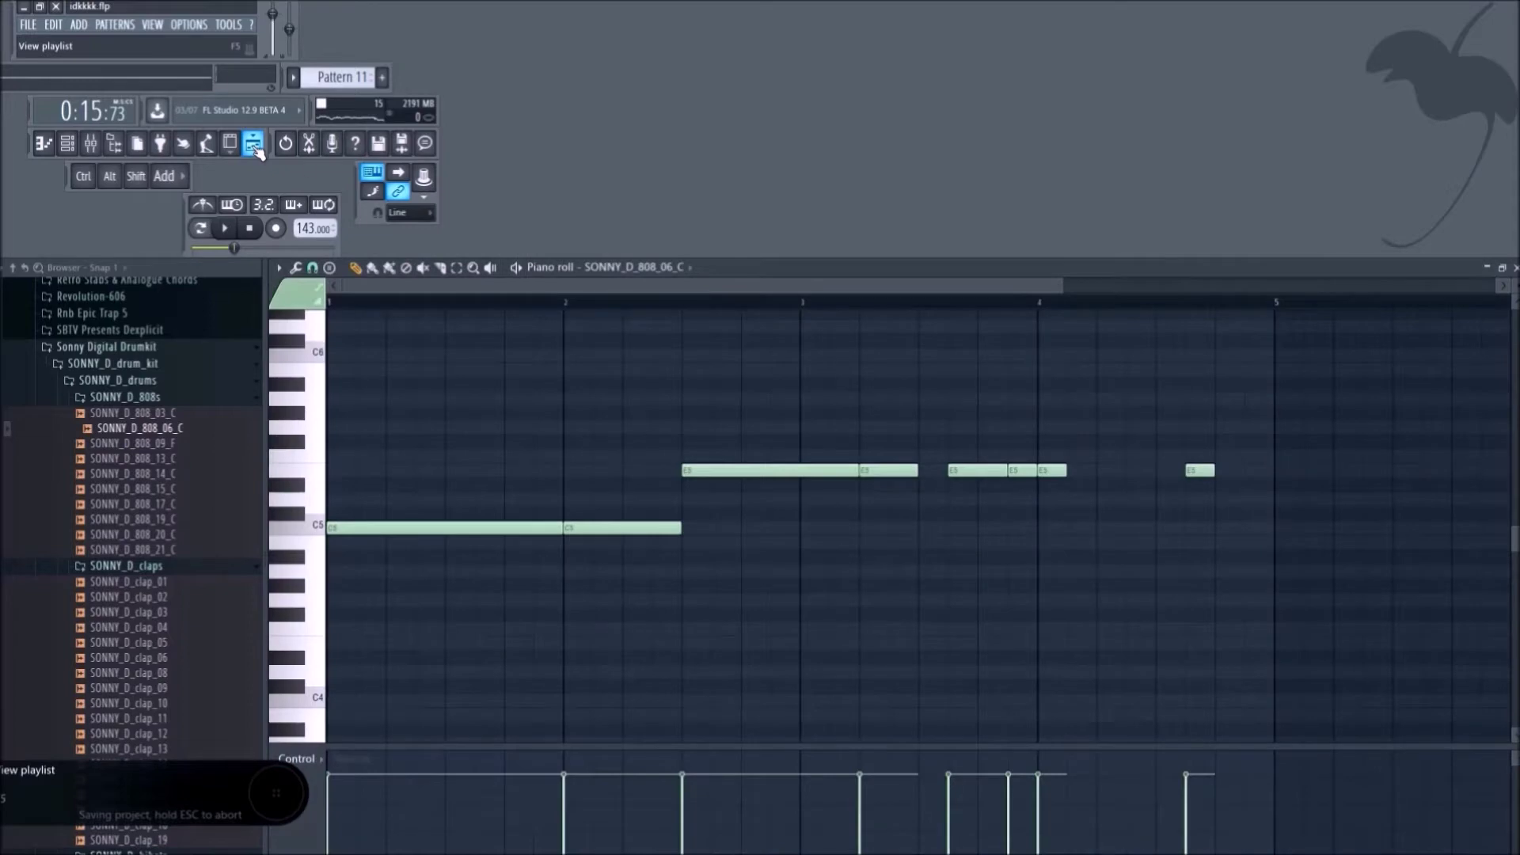
click(264, 151)
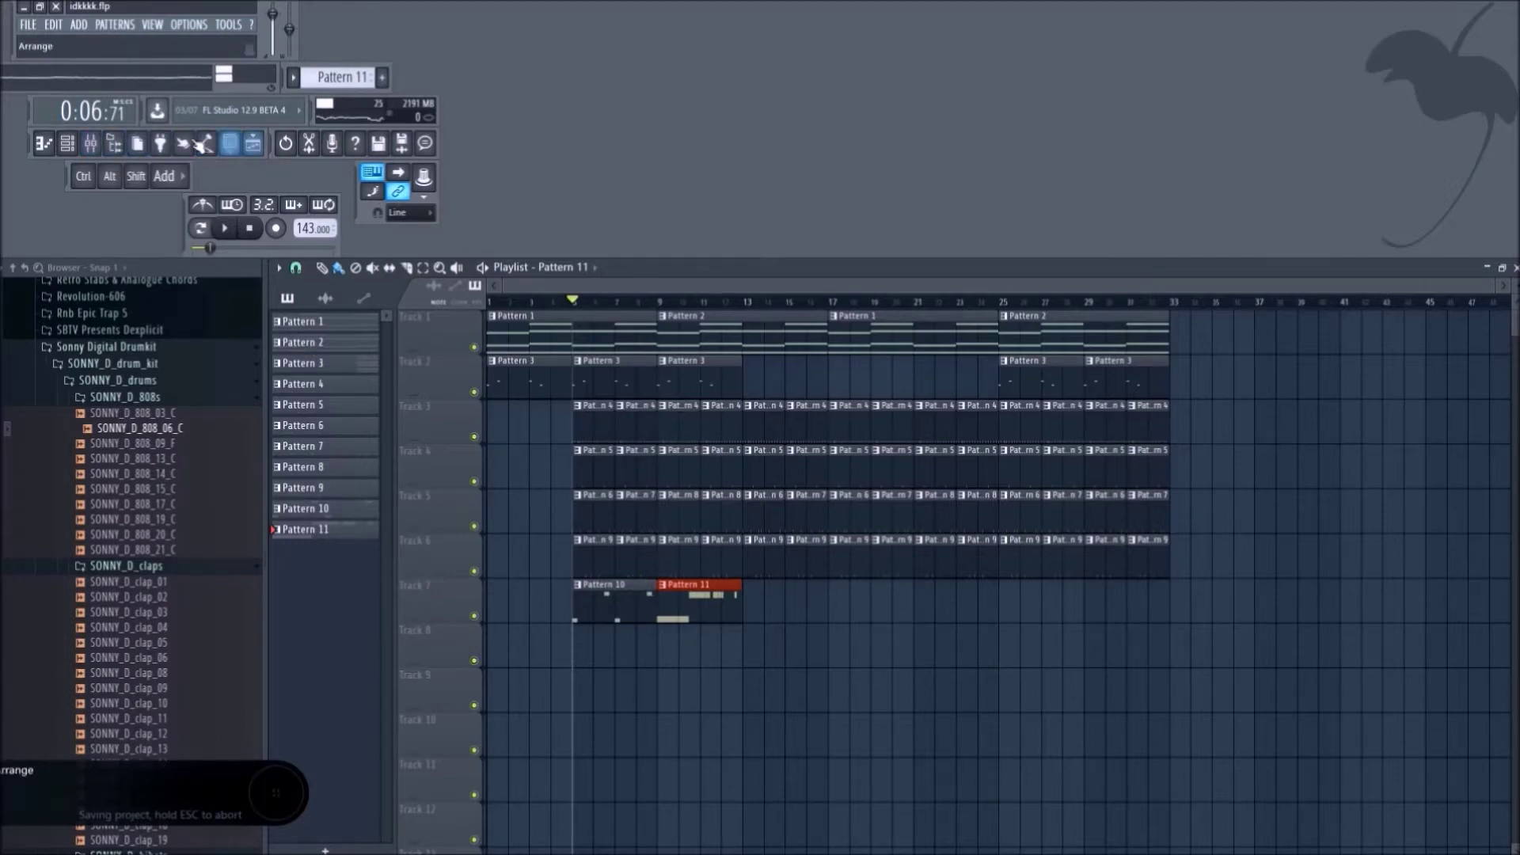
click(88, 147)
click(88, 147)
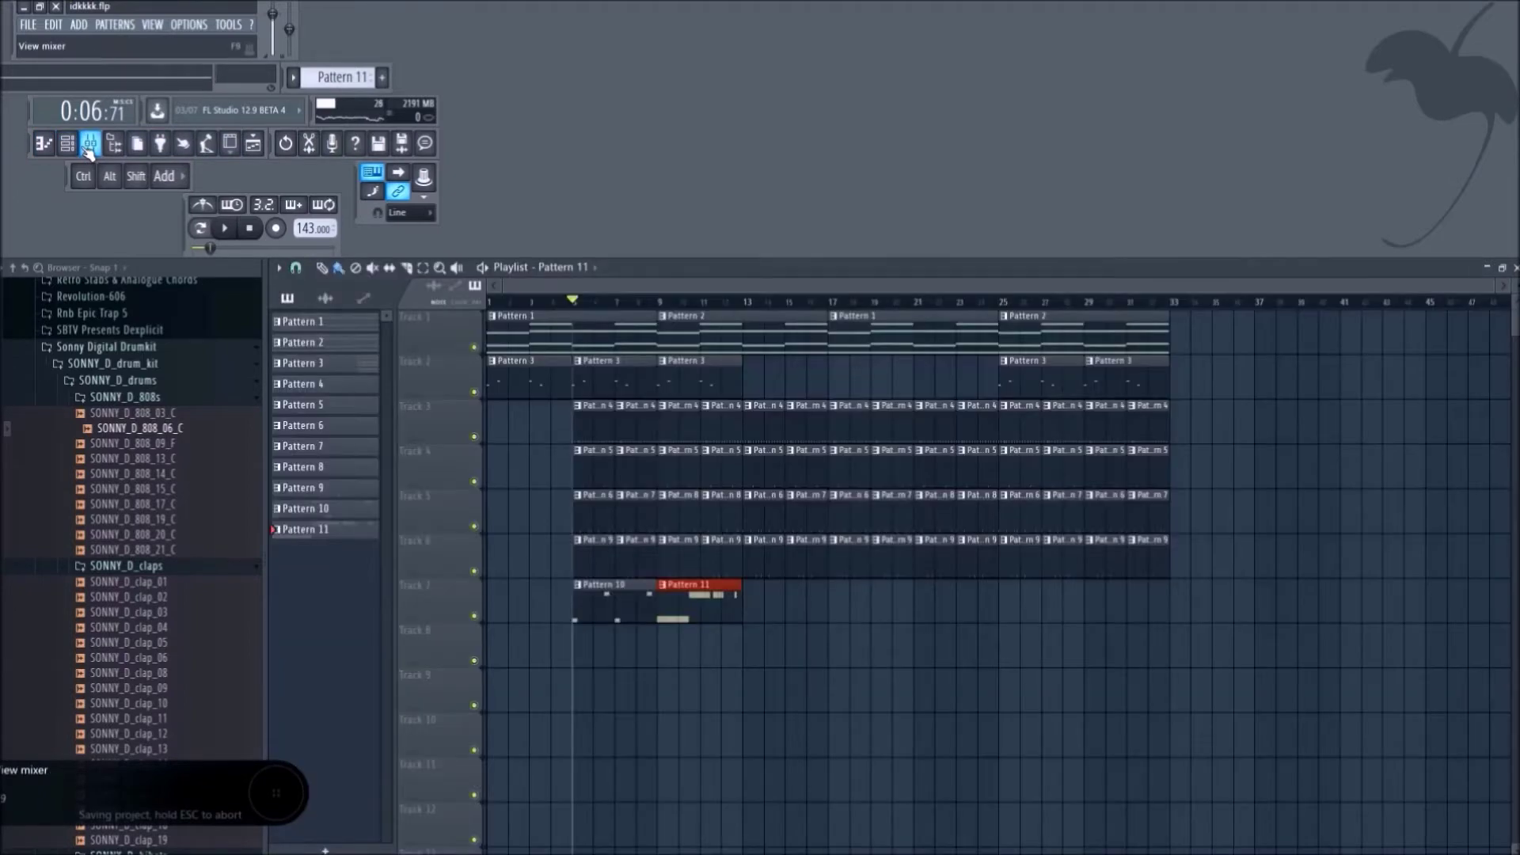
click(88, 148)
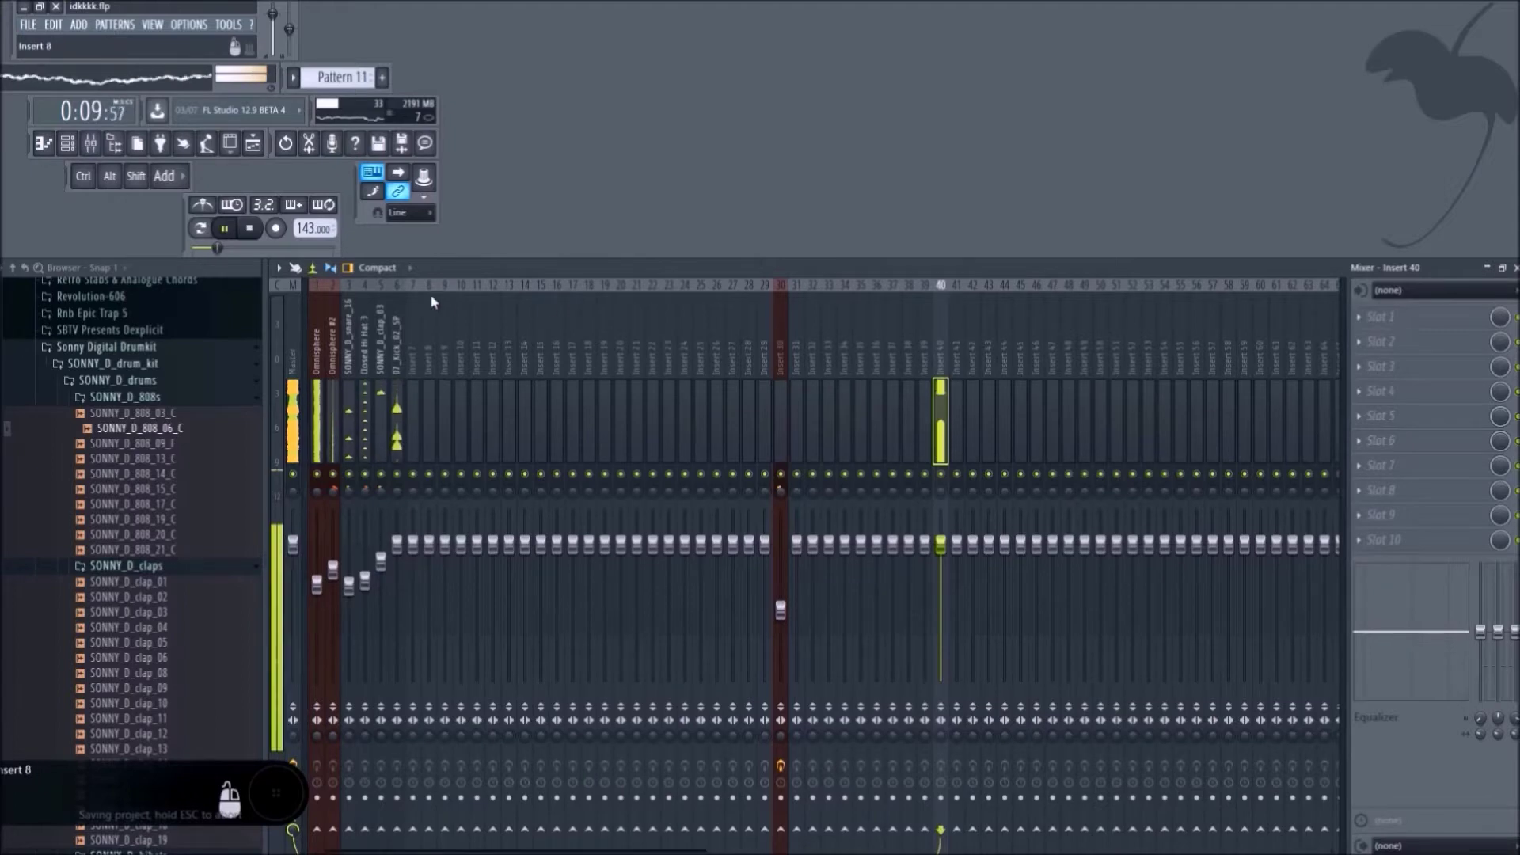
click(316, 427)
click(293, 424)
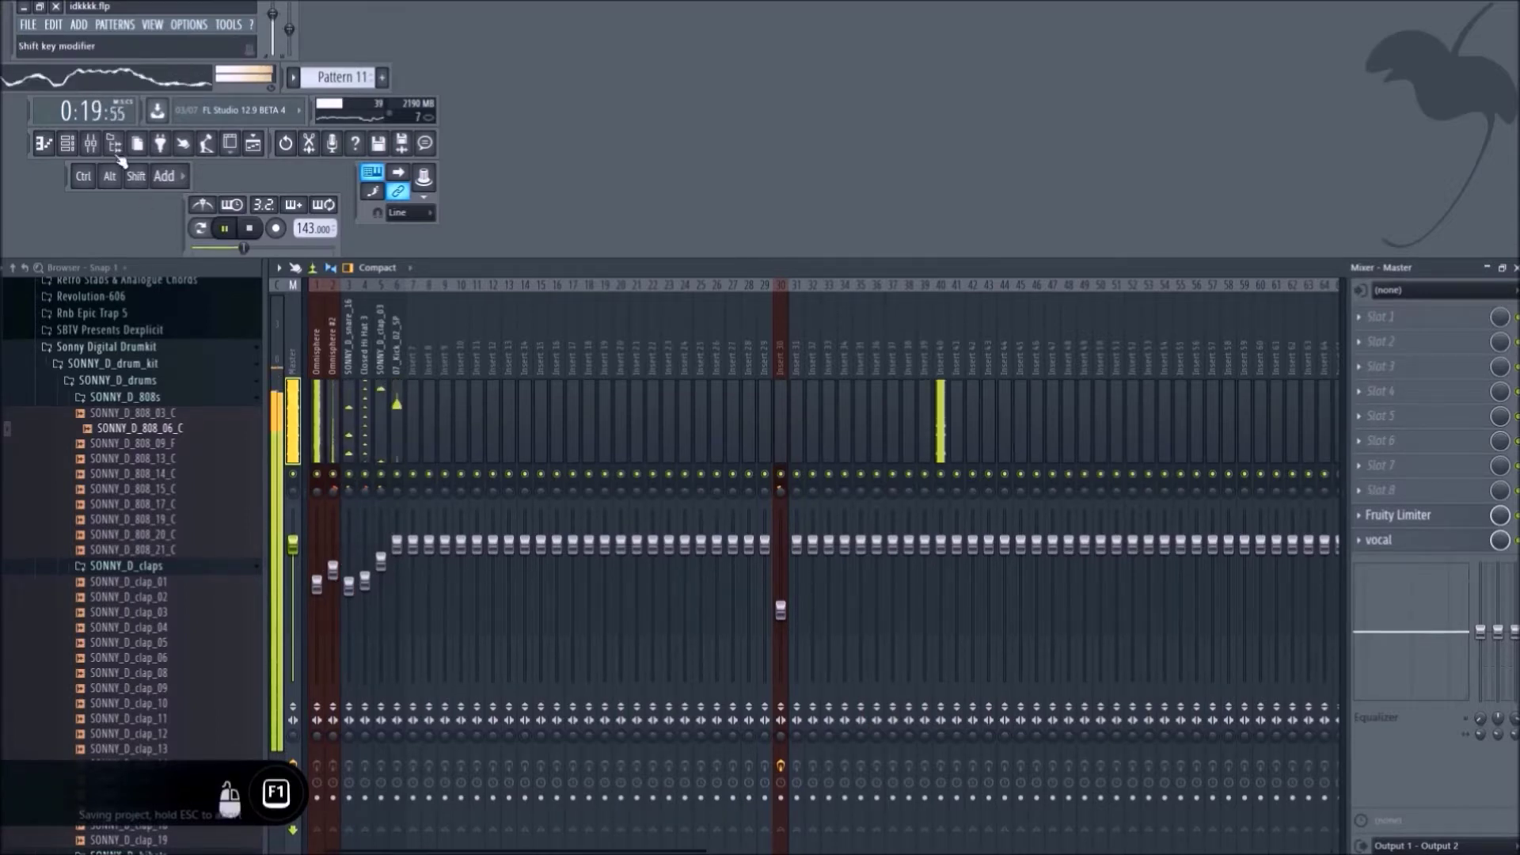
Route the SONNY_D_808_06_C channel to mixer track 8 and name that track after the channel.
click(68, 147)
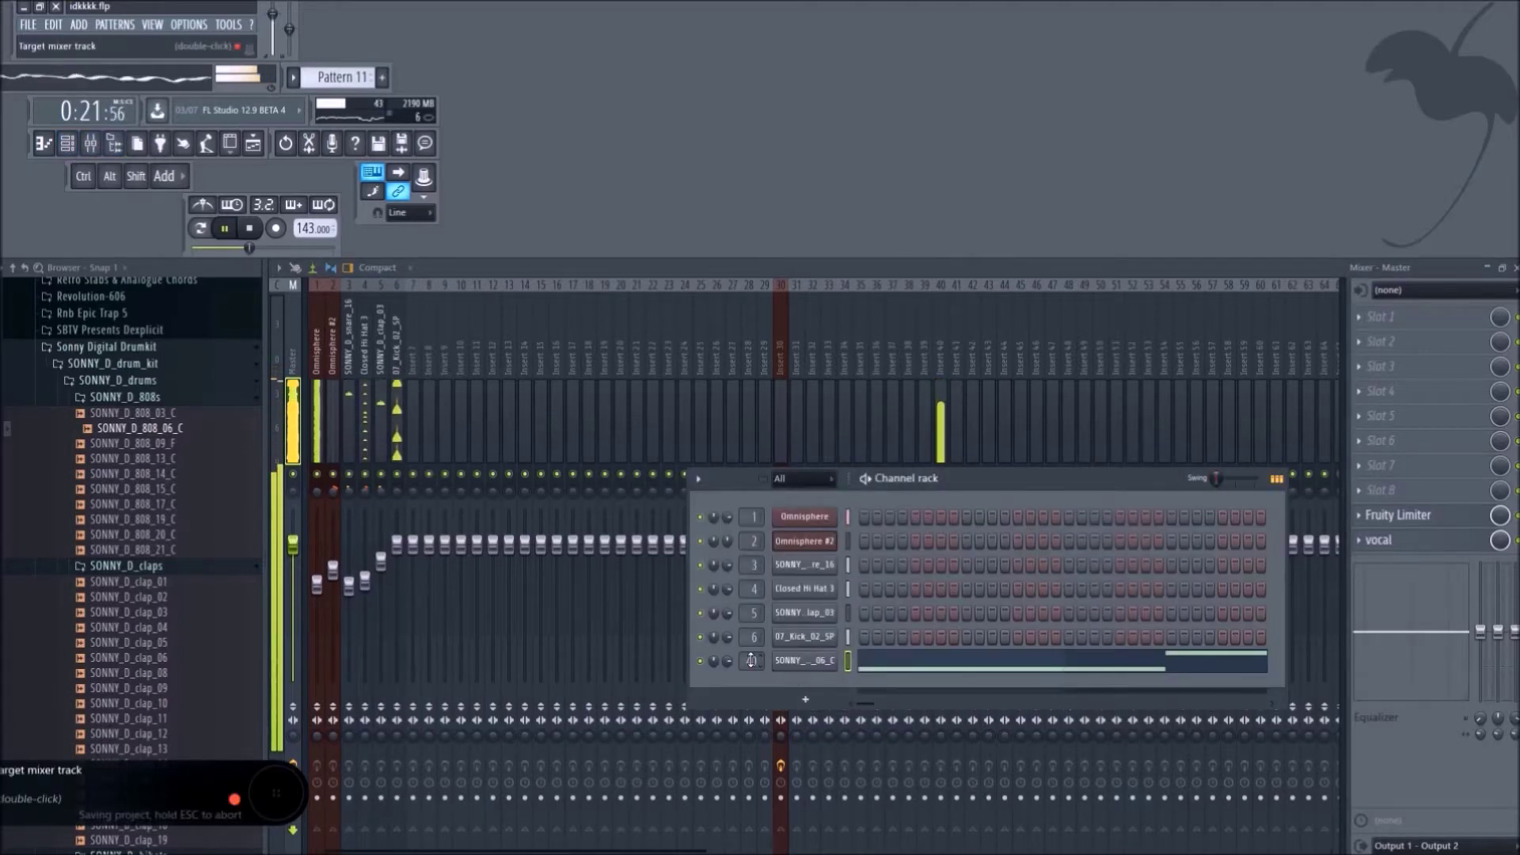
drag(751, 661, 752, 661)
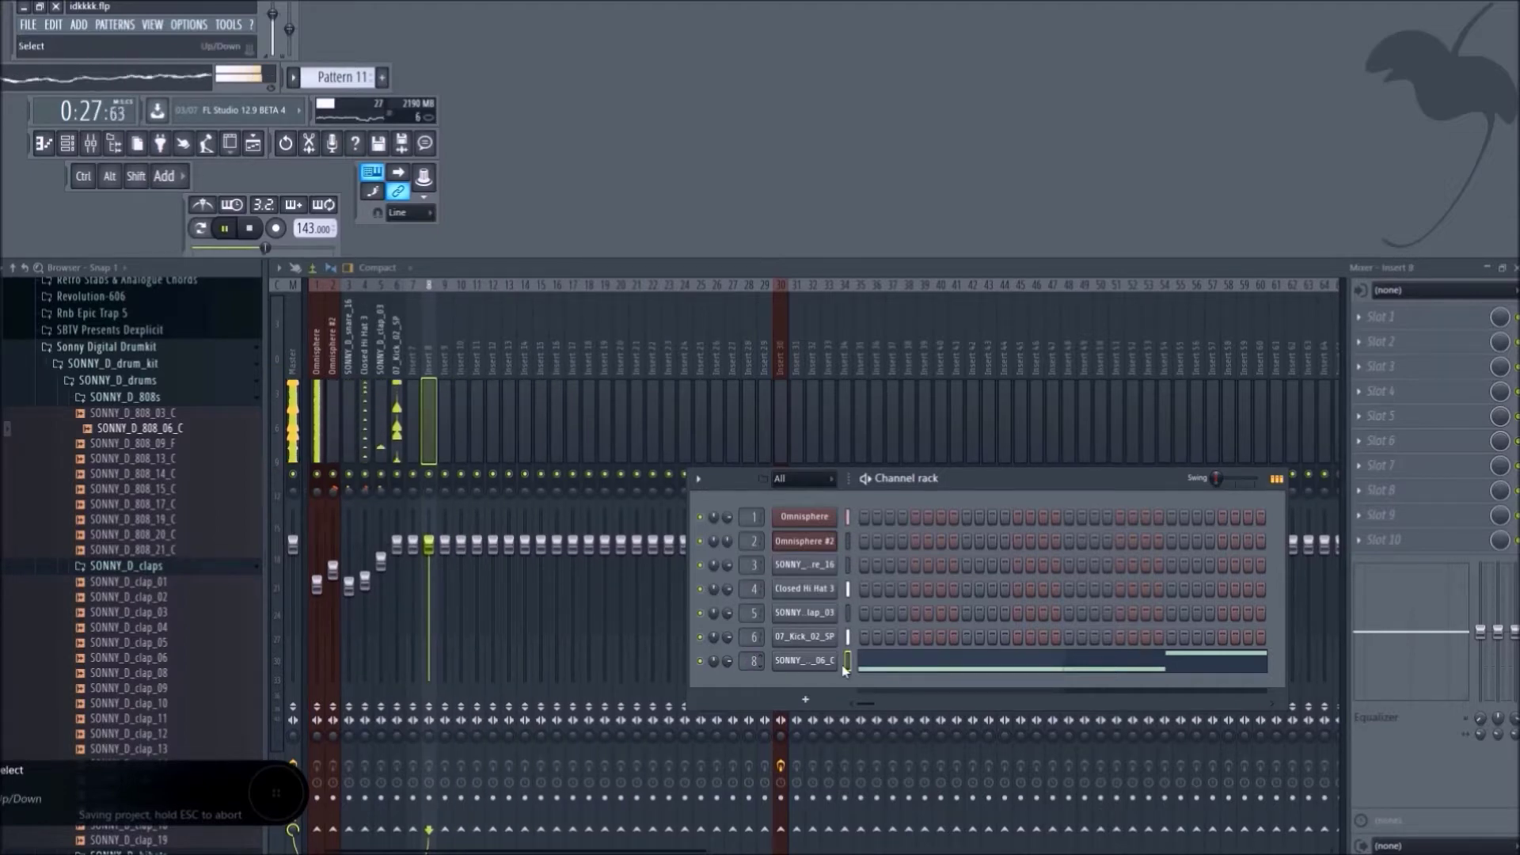
right_click(428, 383)
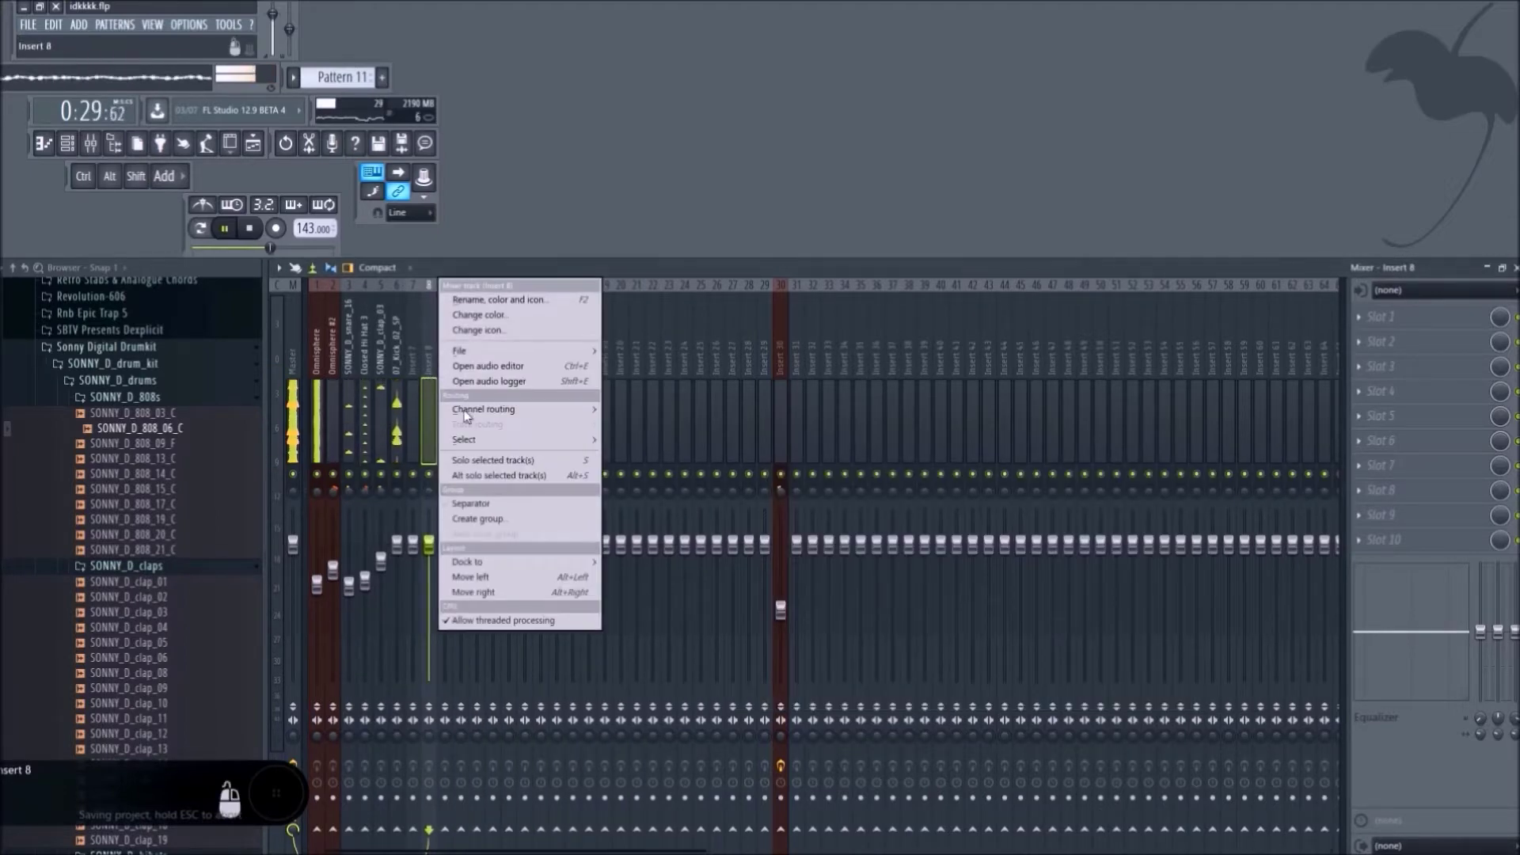
mouse_move(507, 409)
click(631, 411)
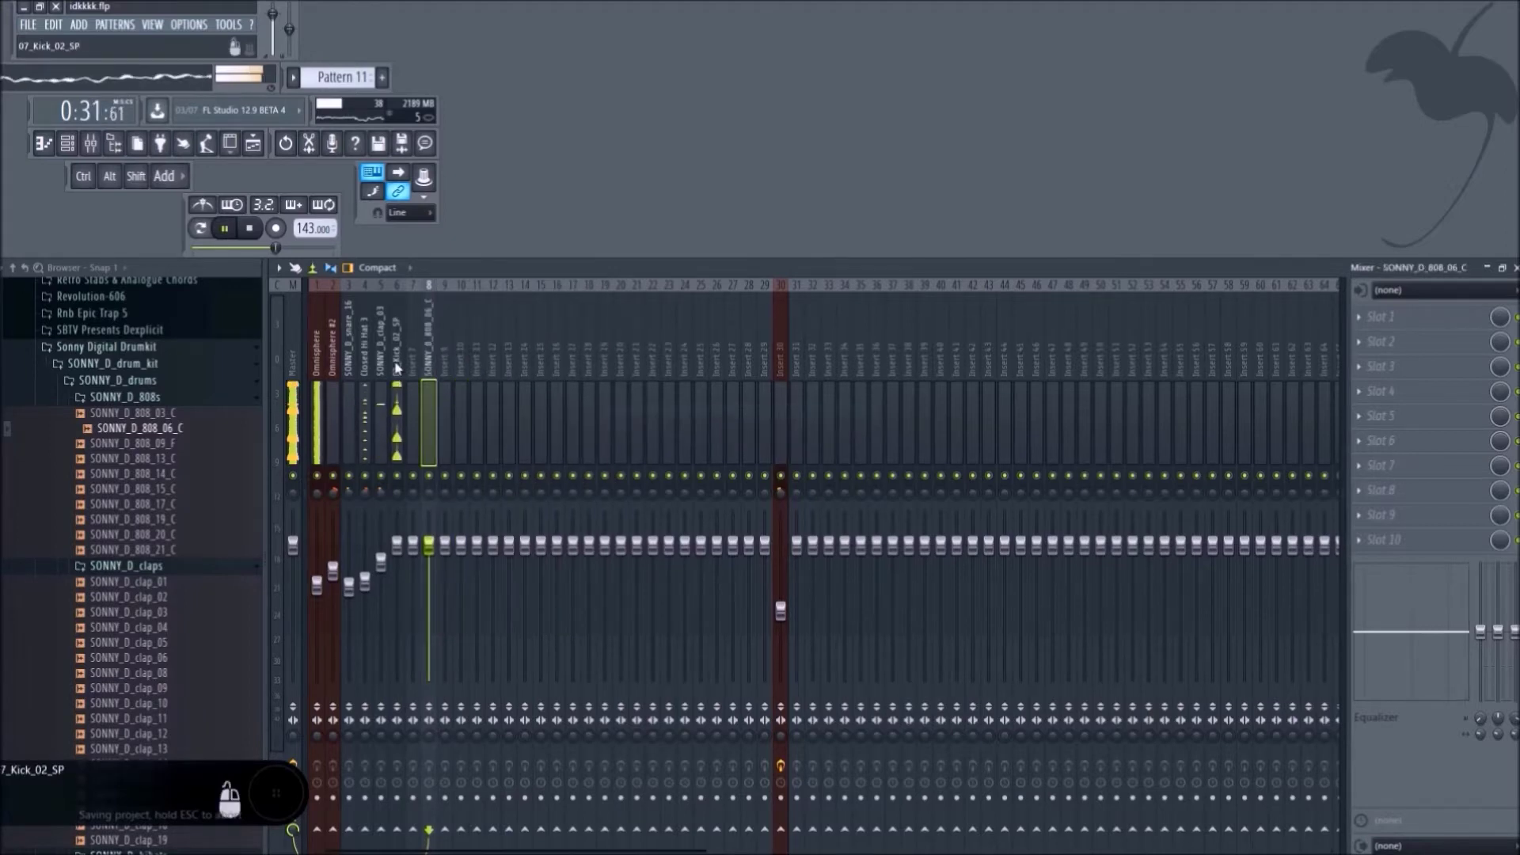
Load Guitar Rig 5 in slot 1 of the SONNY_D_808_06_C mixer track and add its Tuner module.
key(space)
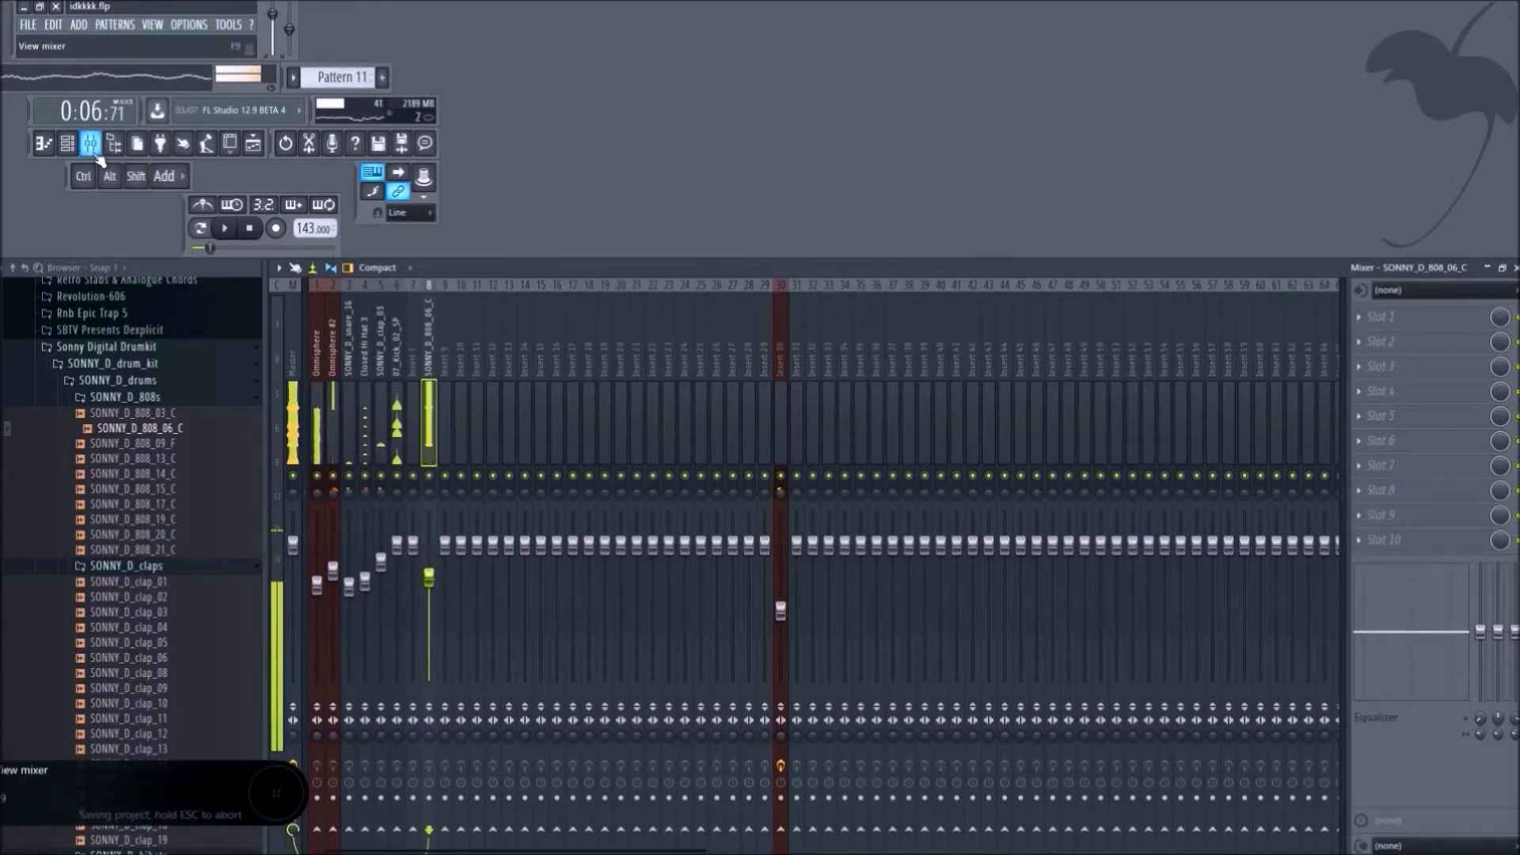
click(1415, 325)
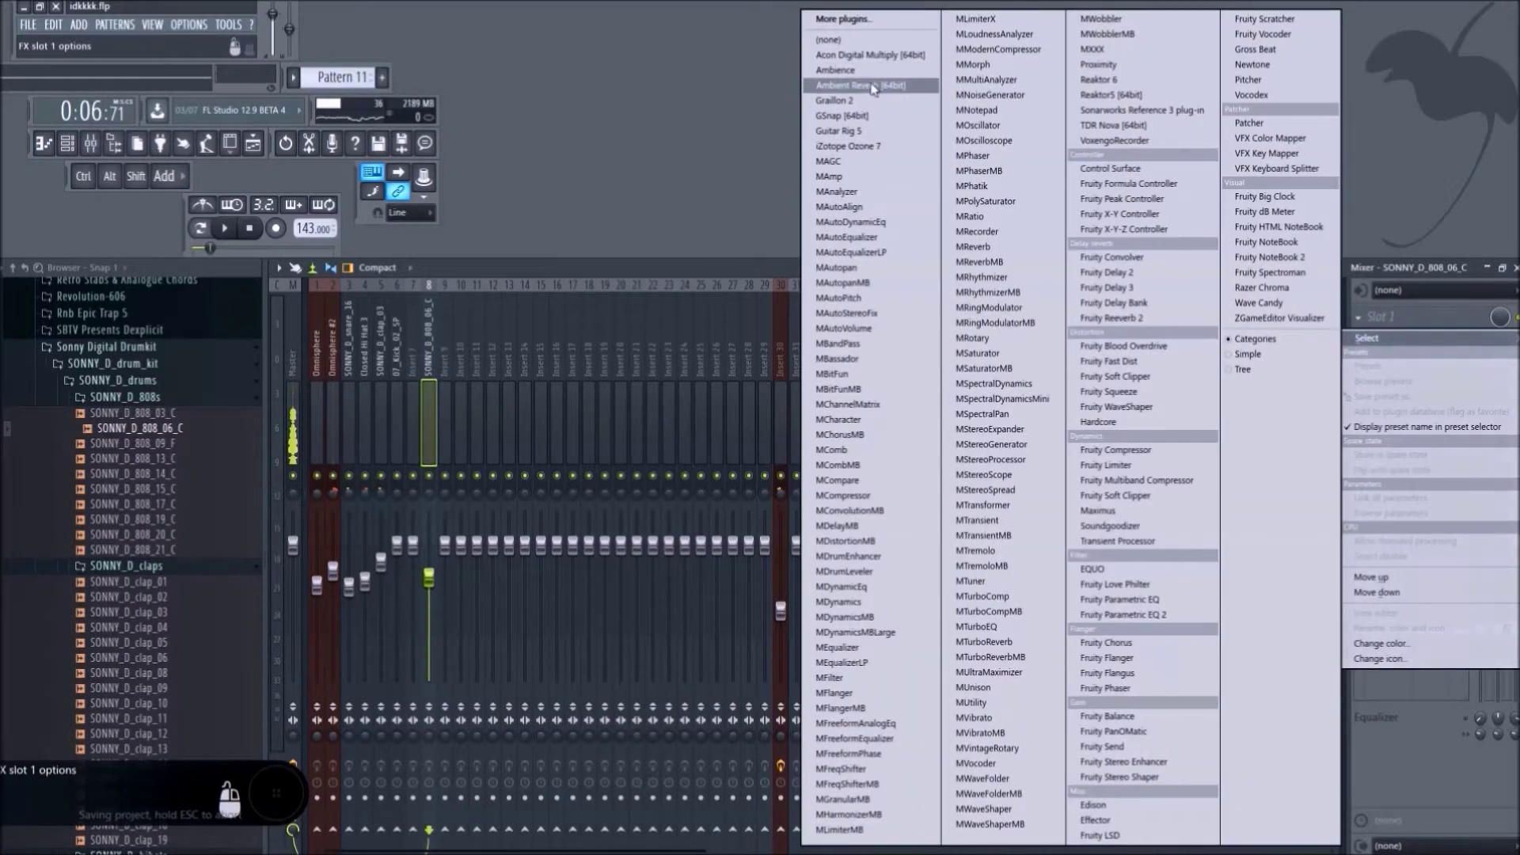
click(852, 133)
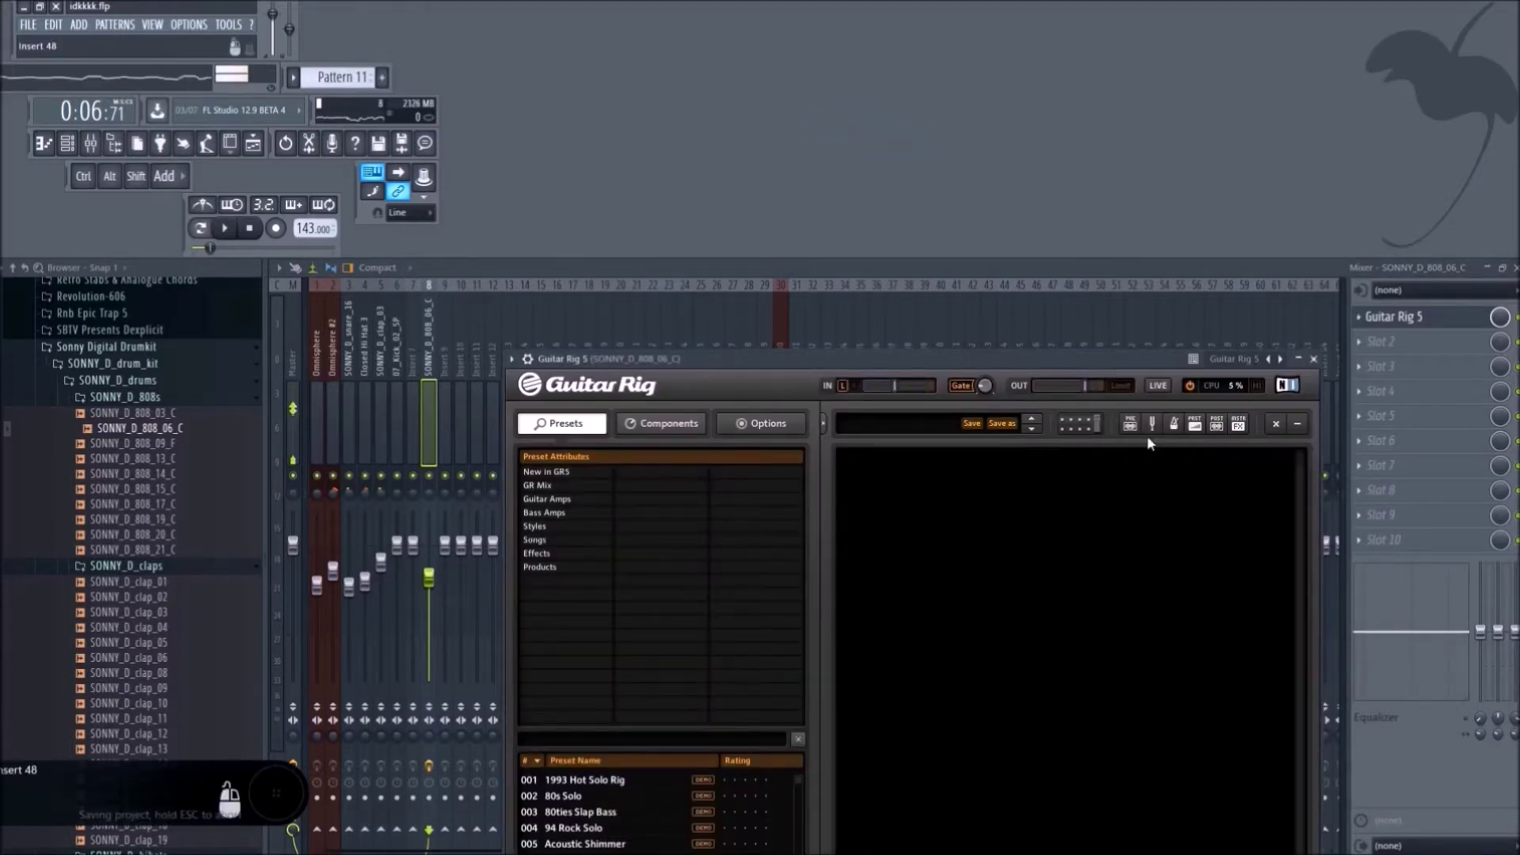
click(1153, 425)
Detach the Guitar Rig window, open the channel rack, and arrange both so the tuner and the 808 channel are accessible together.
drag(1030, 359, 991, 256)
click(476, 263)
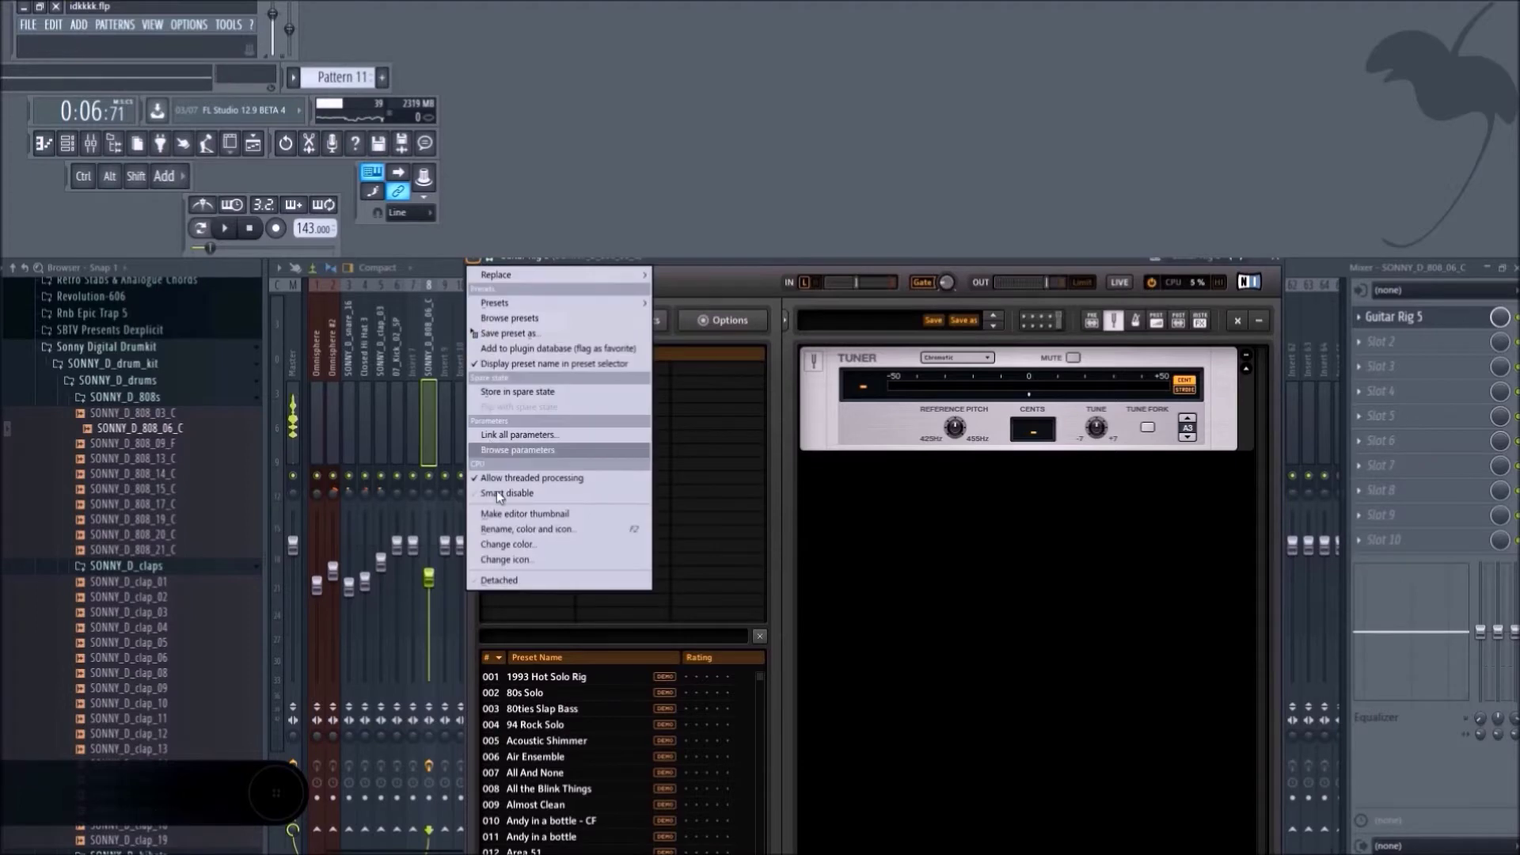
click(519, 581)
drag(786, 255, 945, 44)
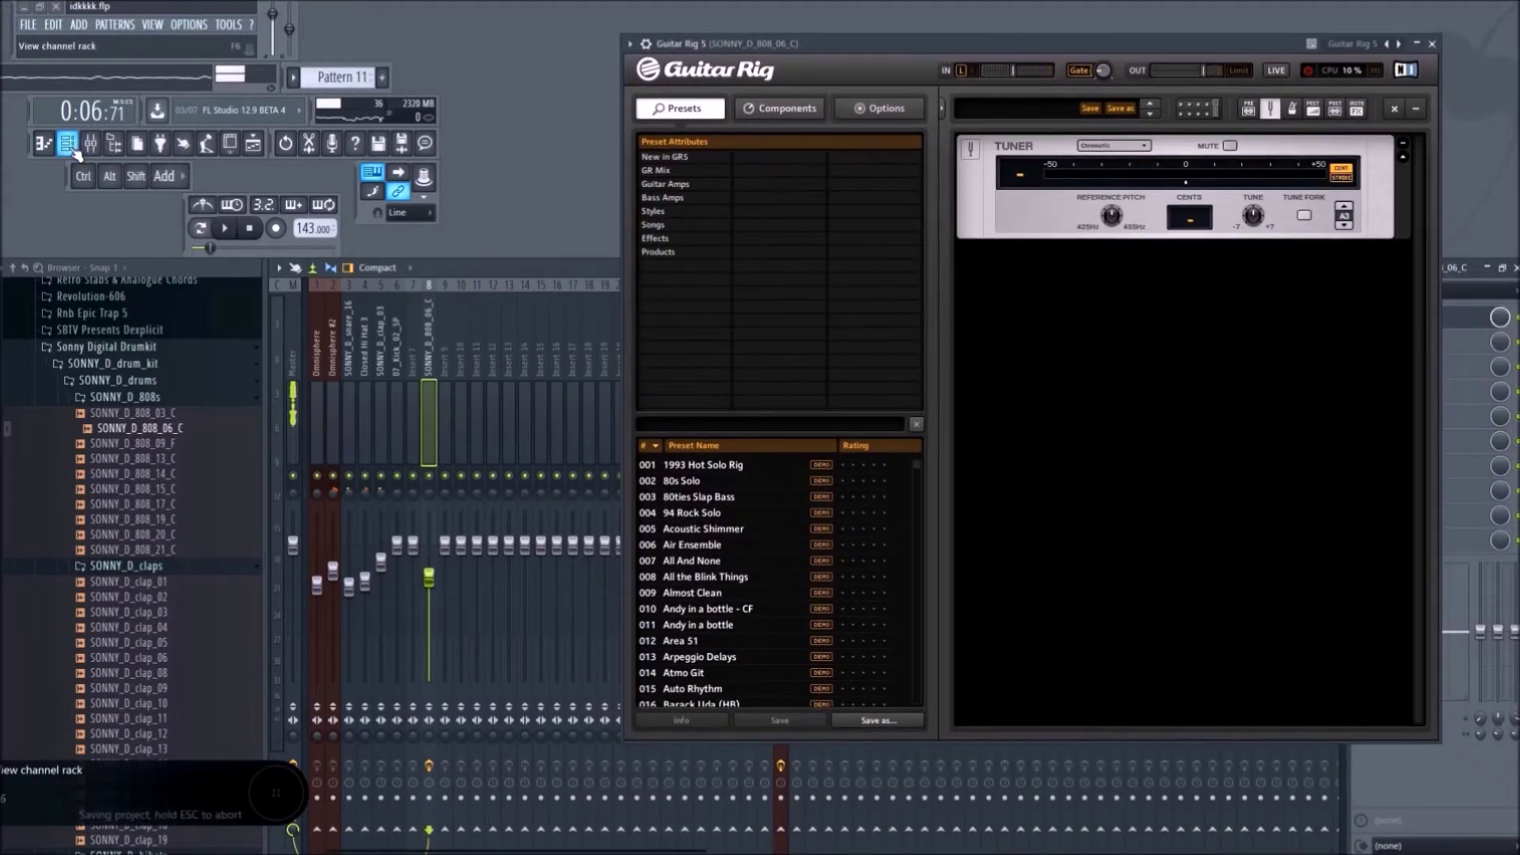
key(ctrl+s)
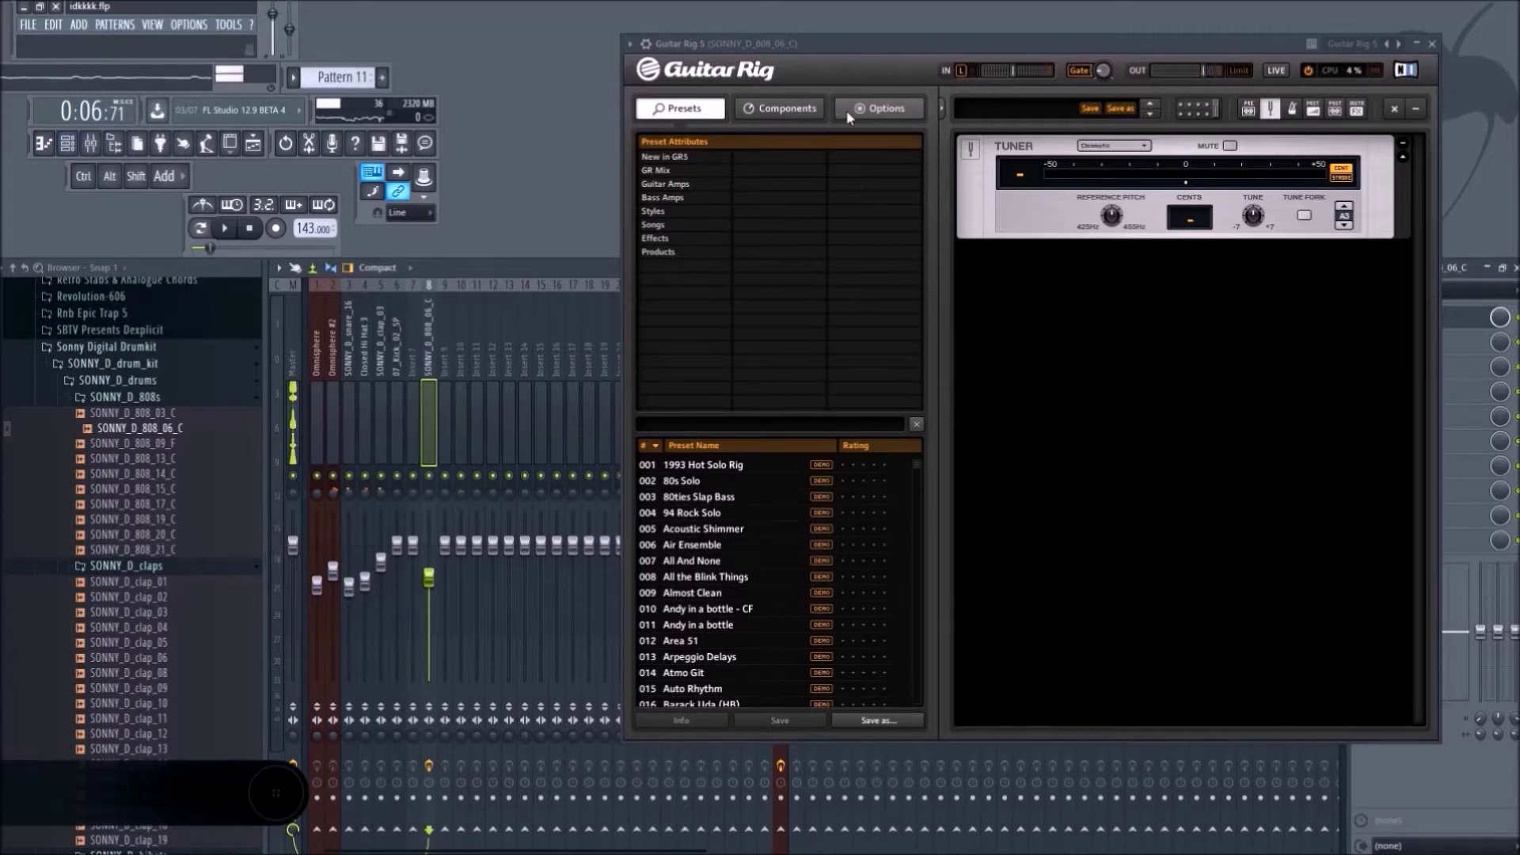
drag(878, 49, 960, 262)
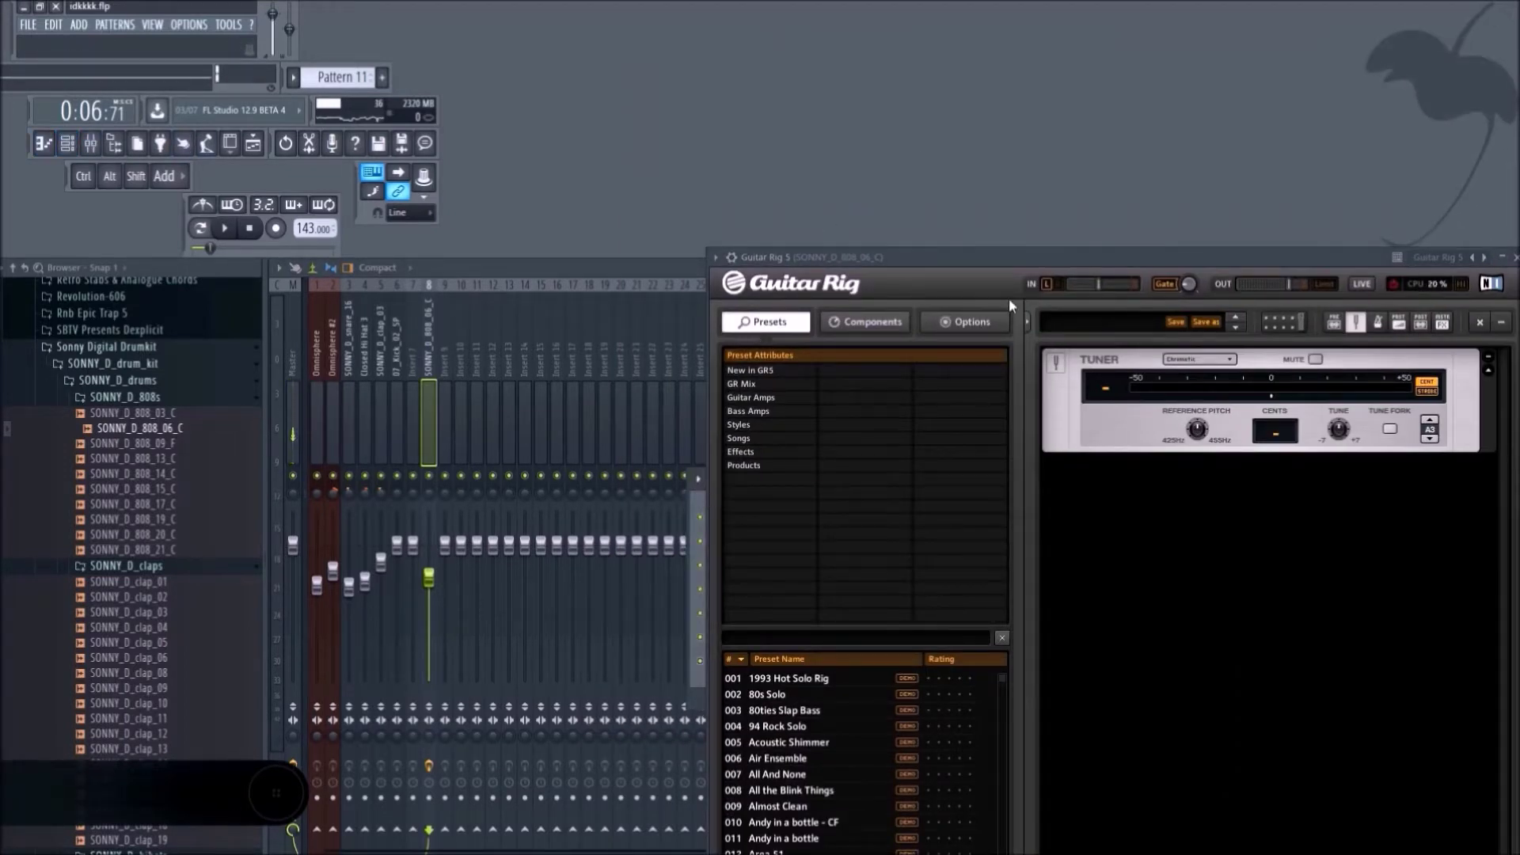
drag(1006, 258, 1382, 279)
drag(979, 478, 359, 361)
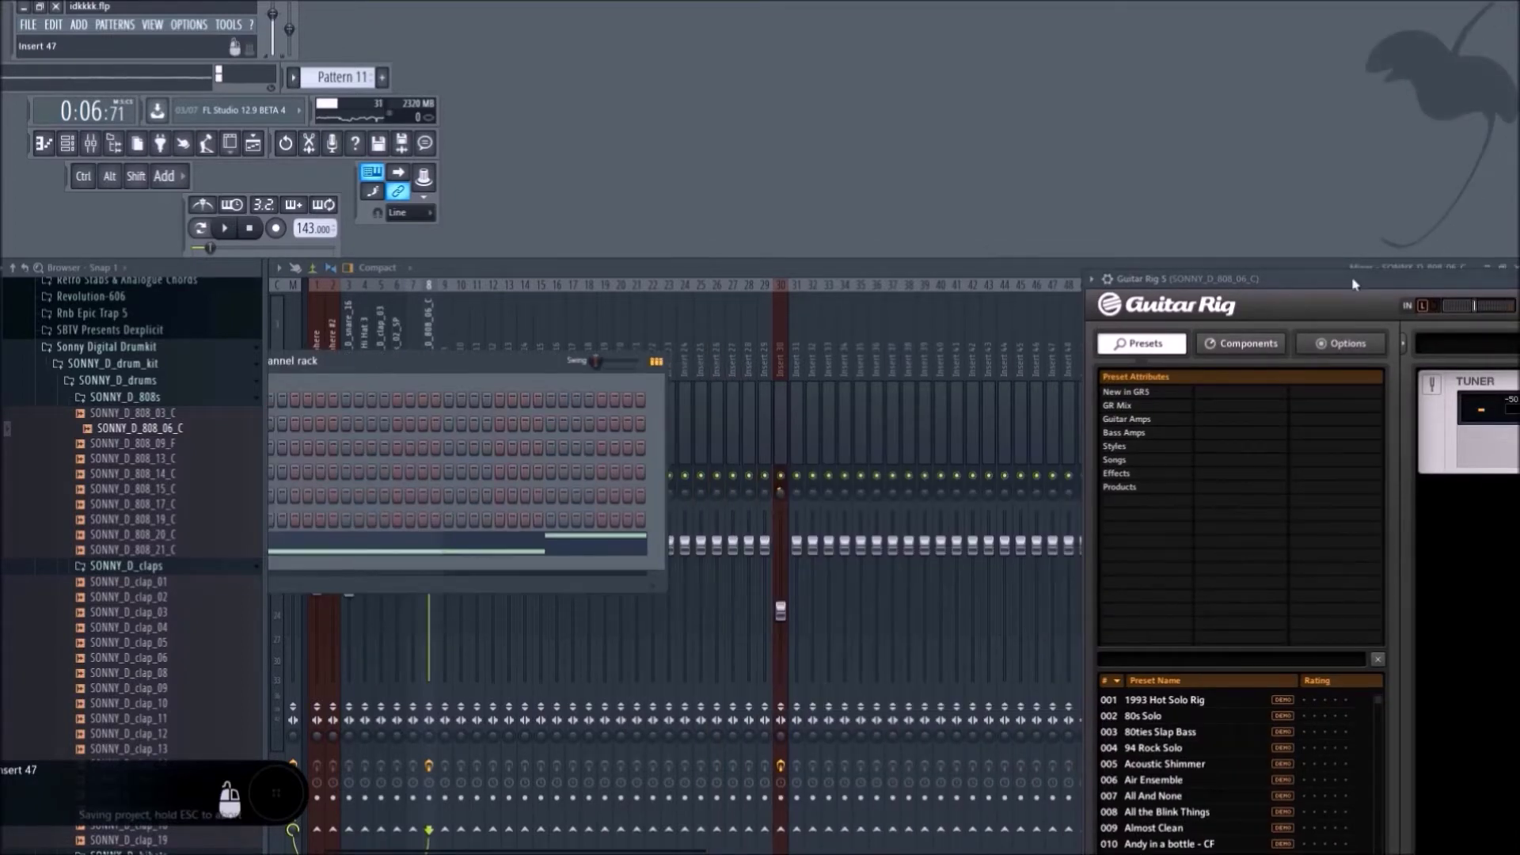
drag(458, 351, 505, 331)
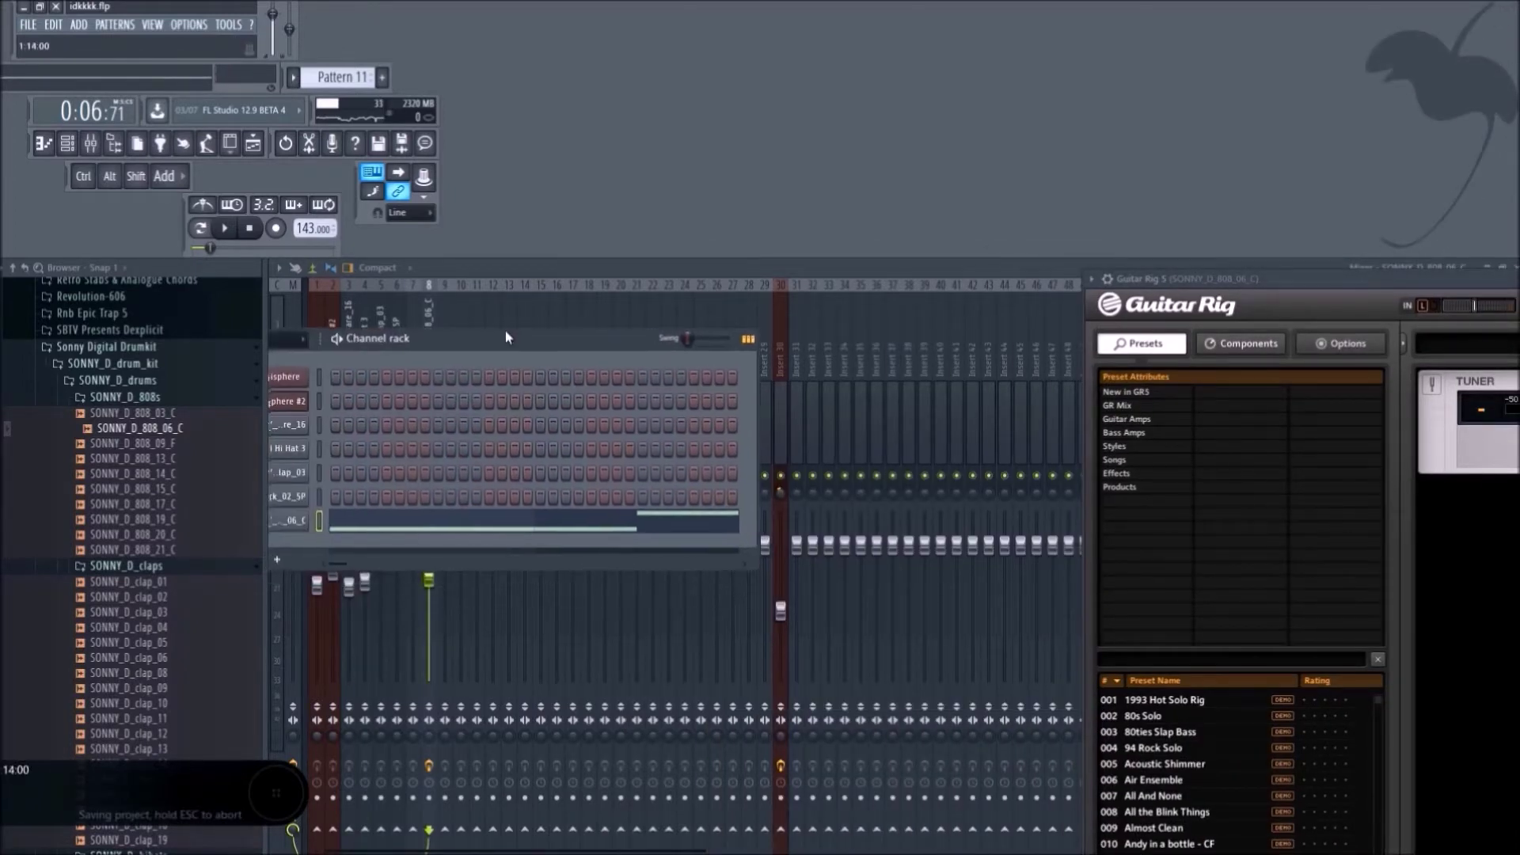
drag(1358, 281, 1045, 78)
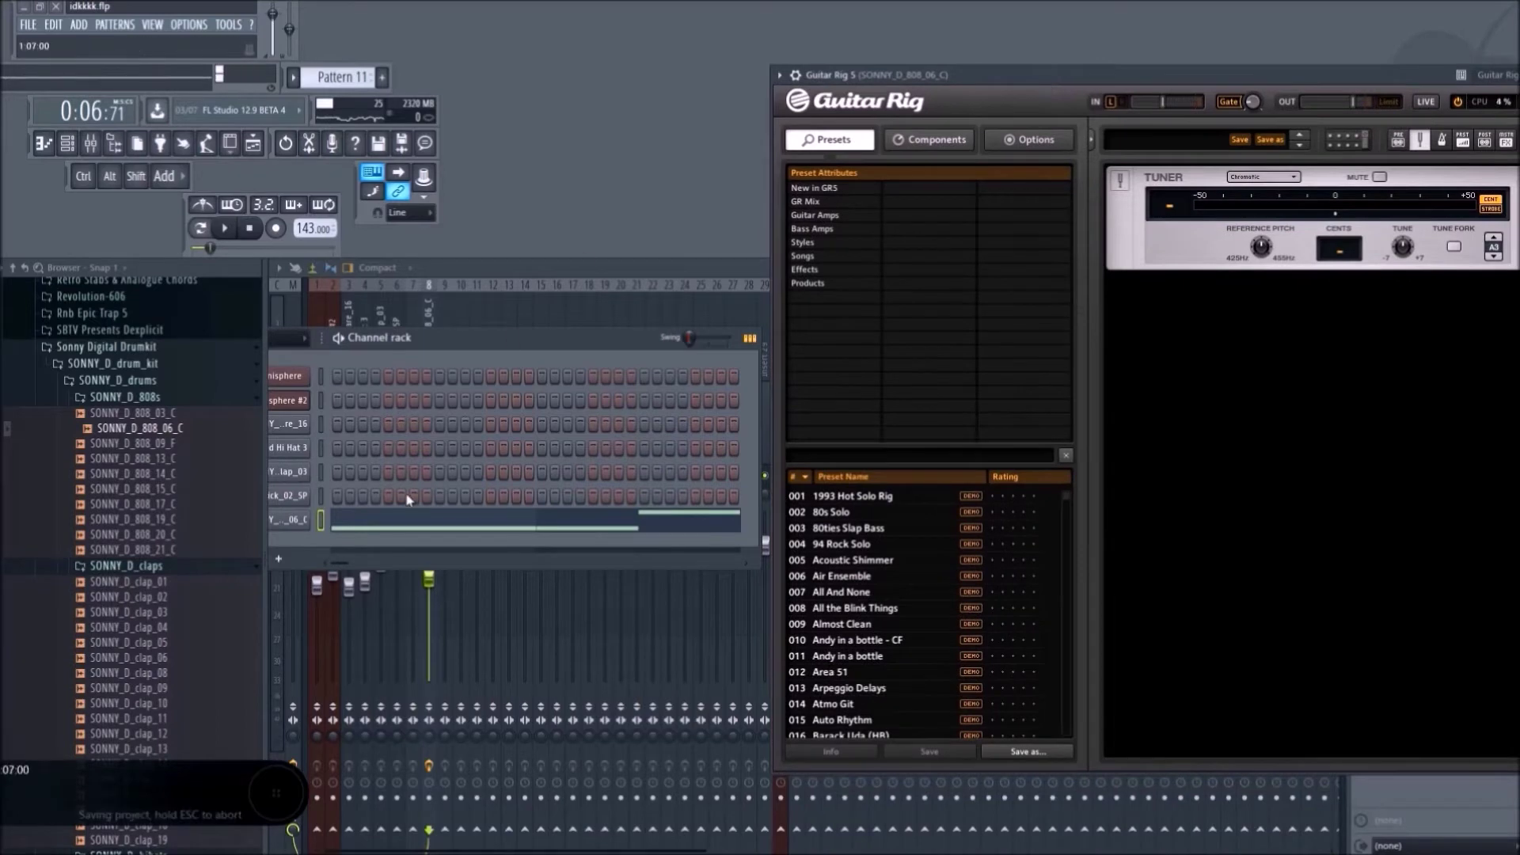
Play C5 on the SONNY_D_808_06_C channel and check the 808's pitch on the tuner.
click(320, 519)
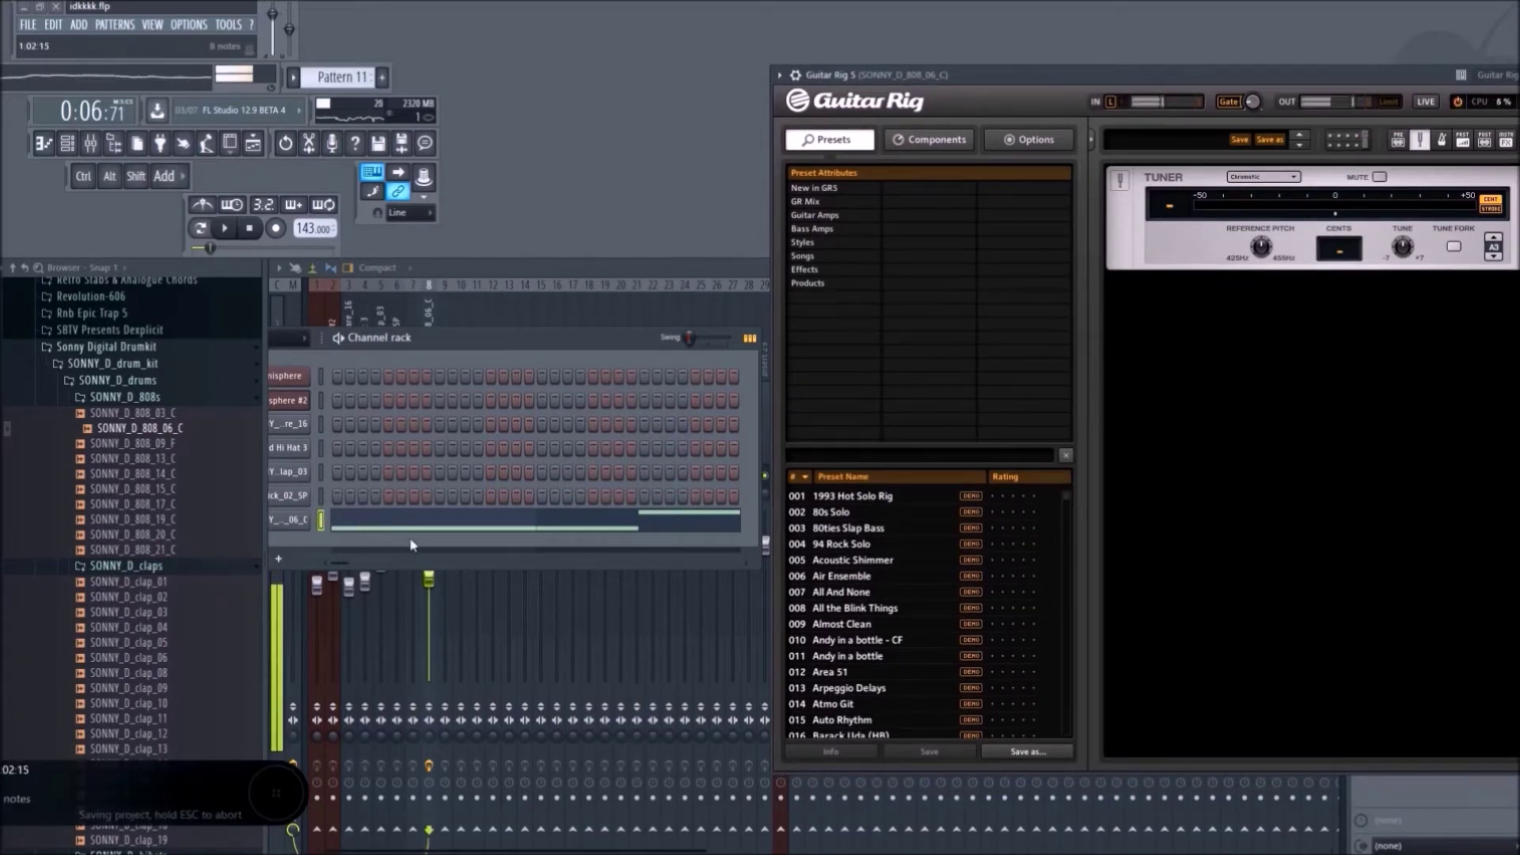
key(z)
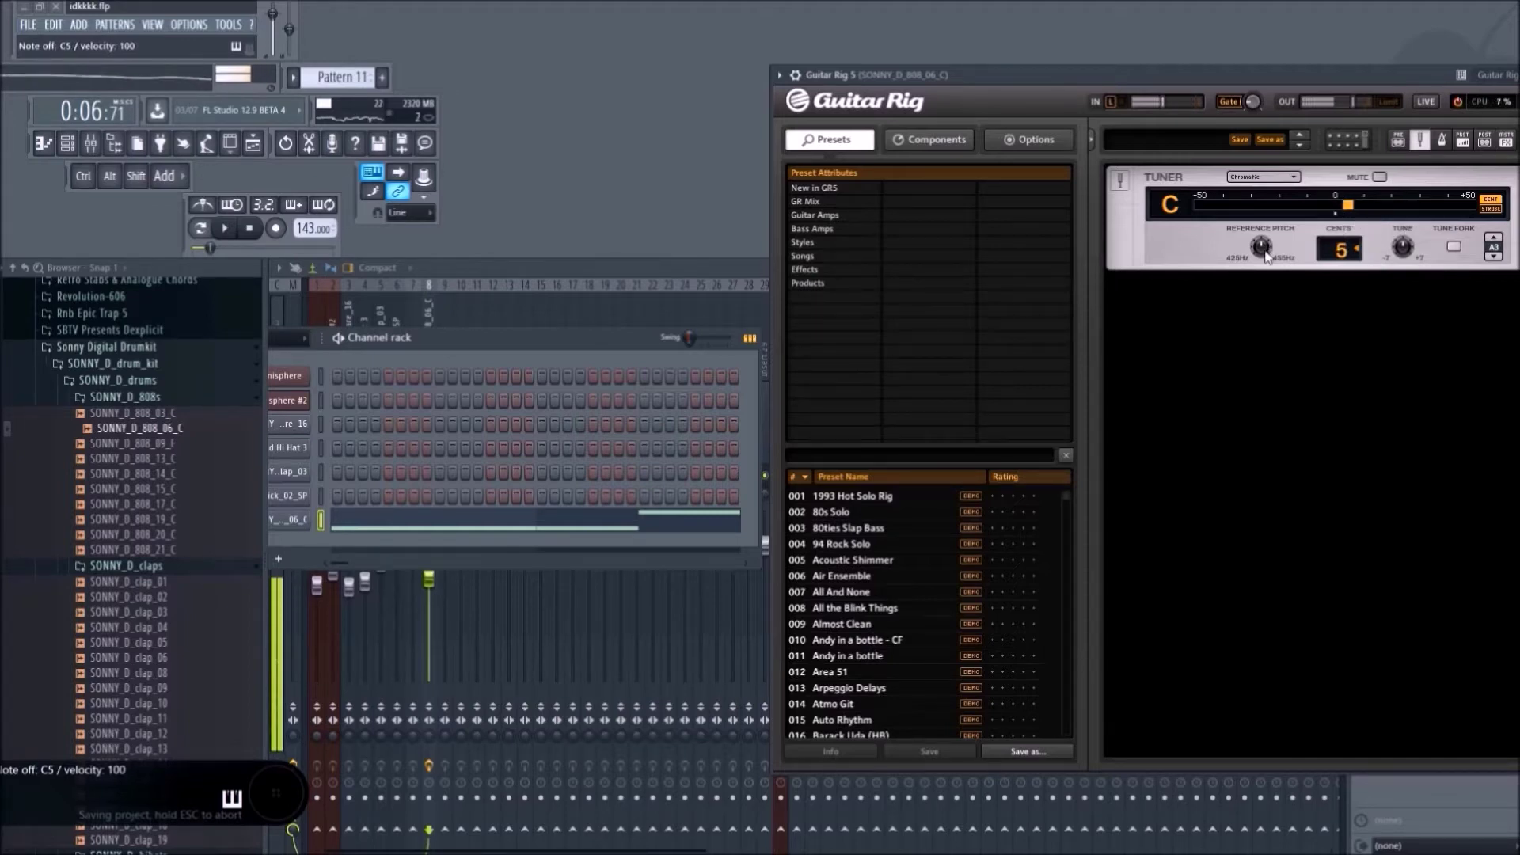
mouse_move(1265, 250)
scroll(1265, 249, up, 1)
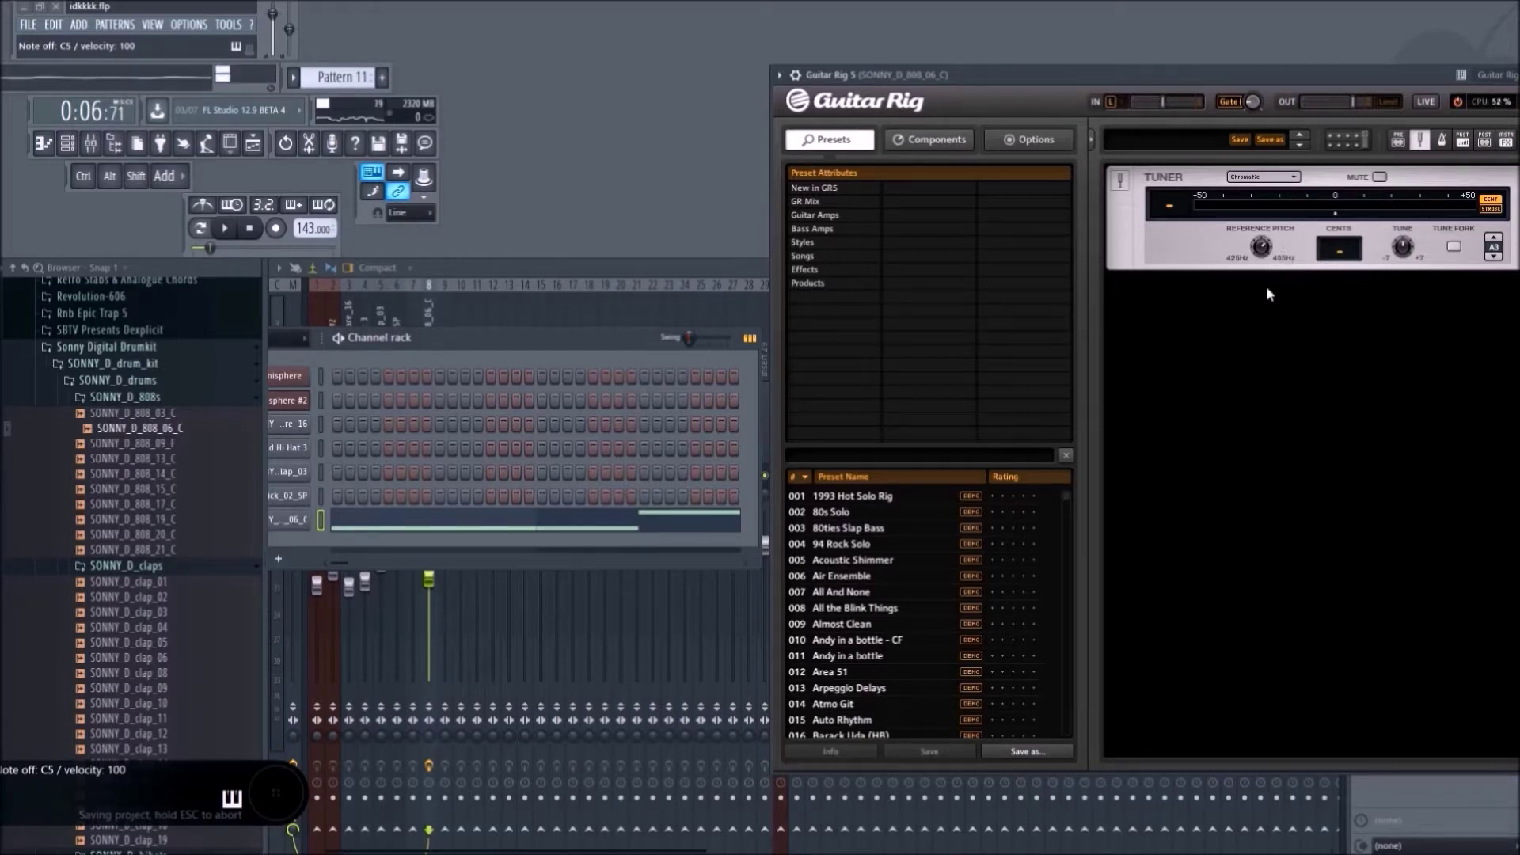
click(322, 523)
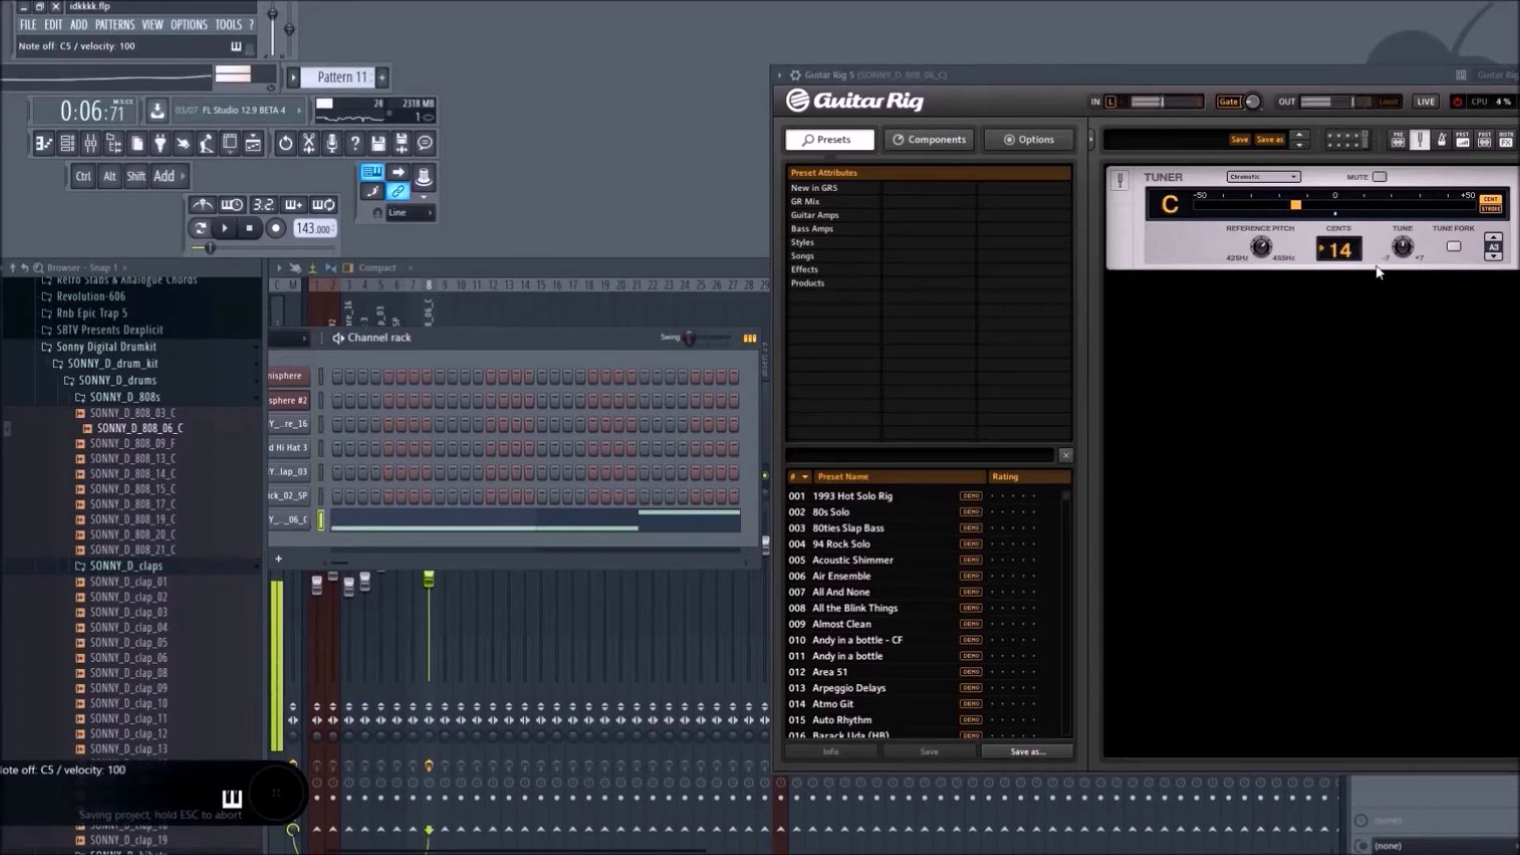
Try the tuner's Tune Fork on and off, and set its reference note to C5.
click(1458, 247)
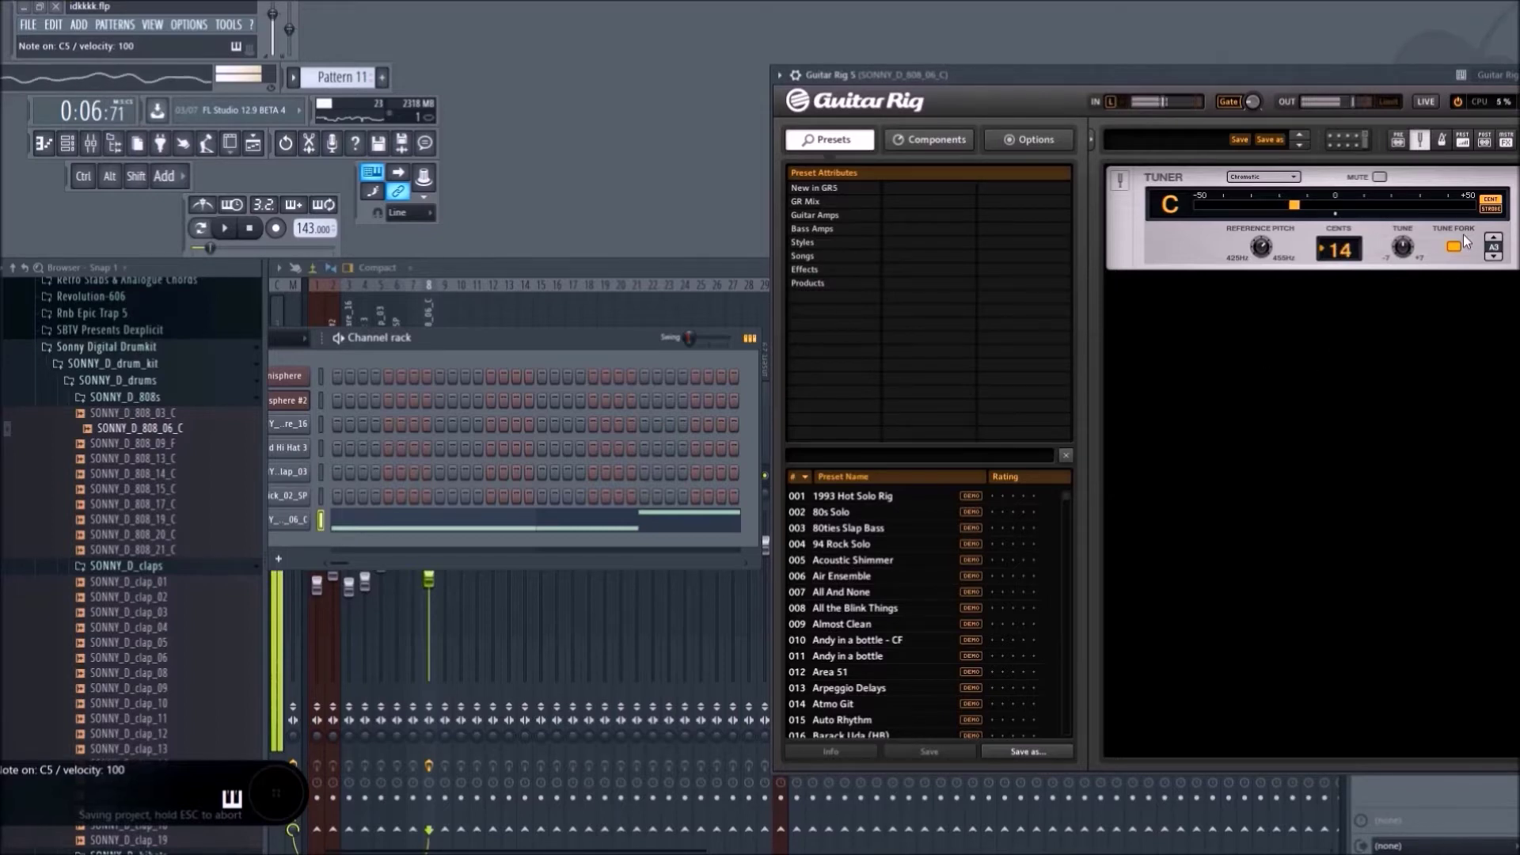
click(1457, 247)
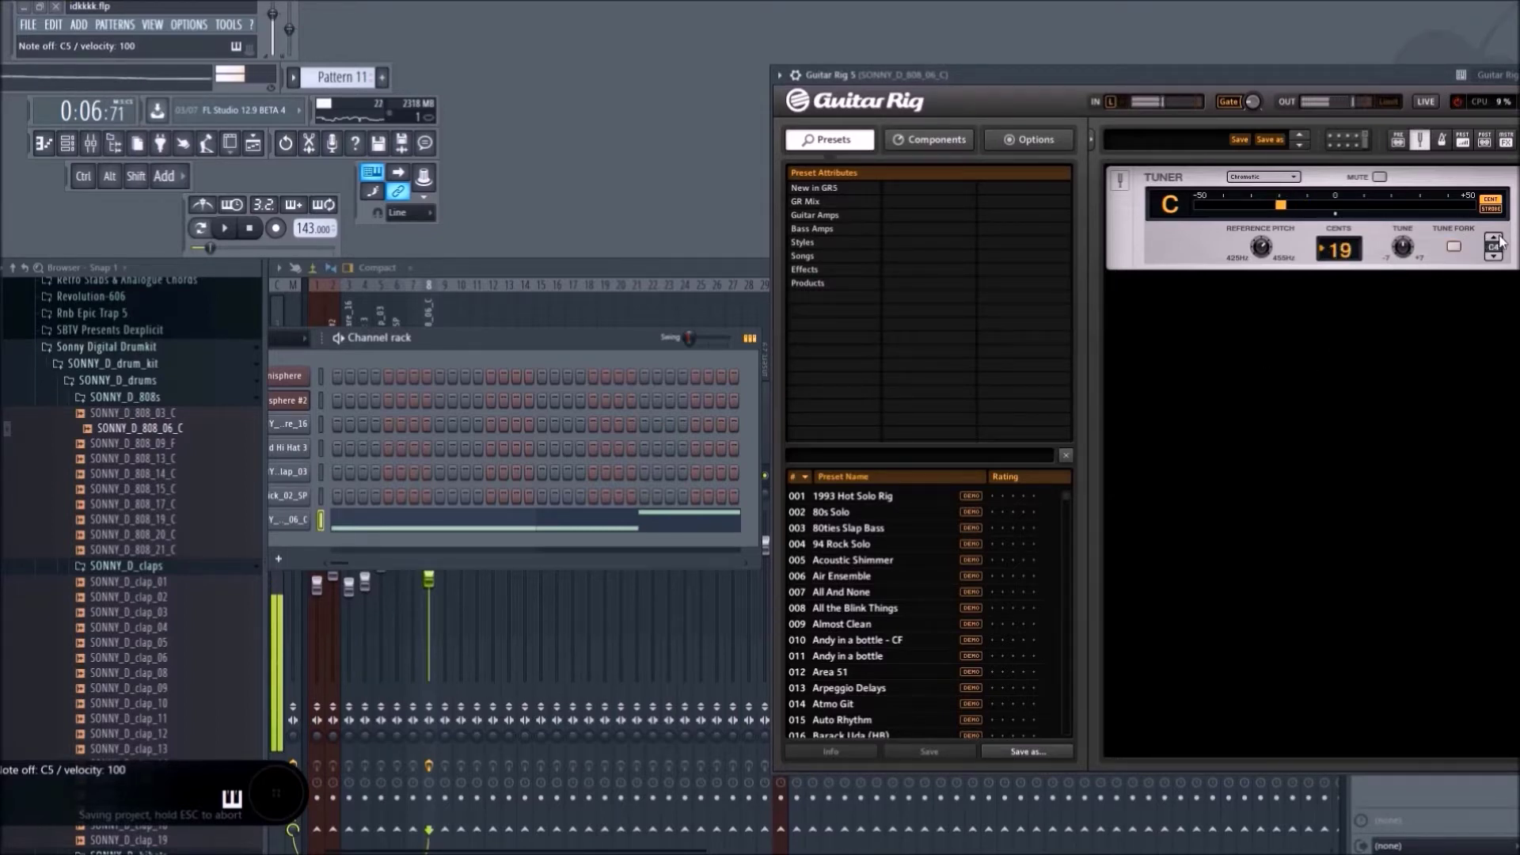
click(1495, 239)
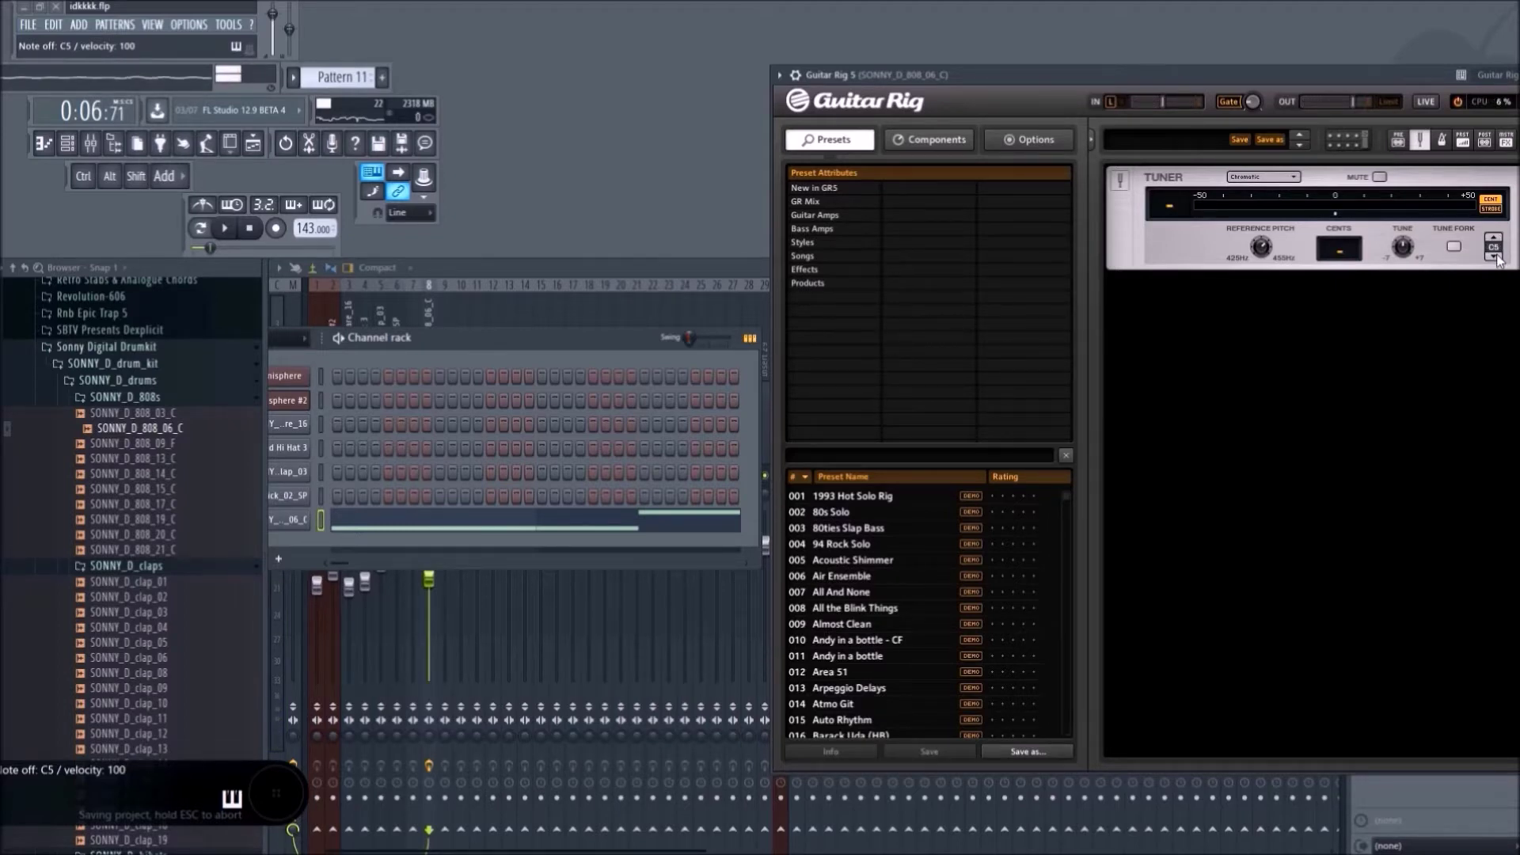
drag(1308, 75, 1047, 69)
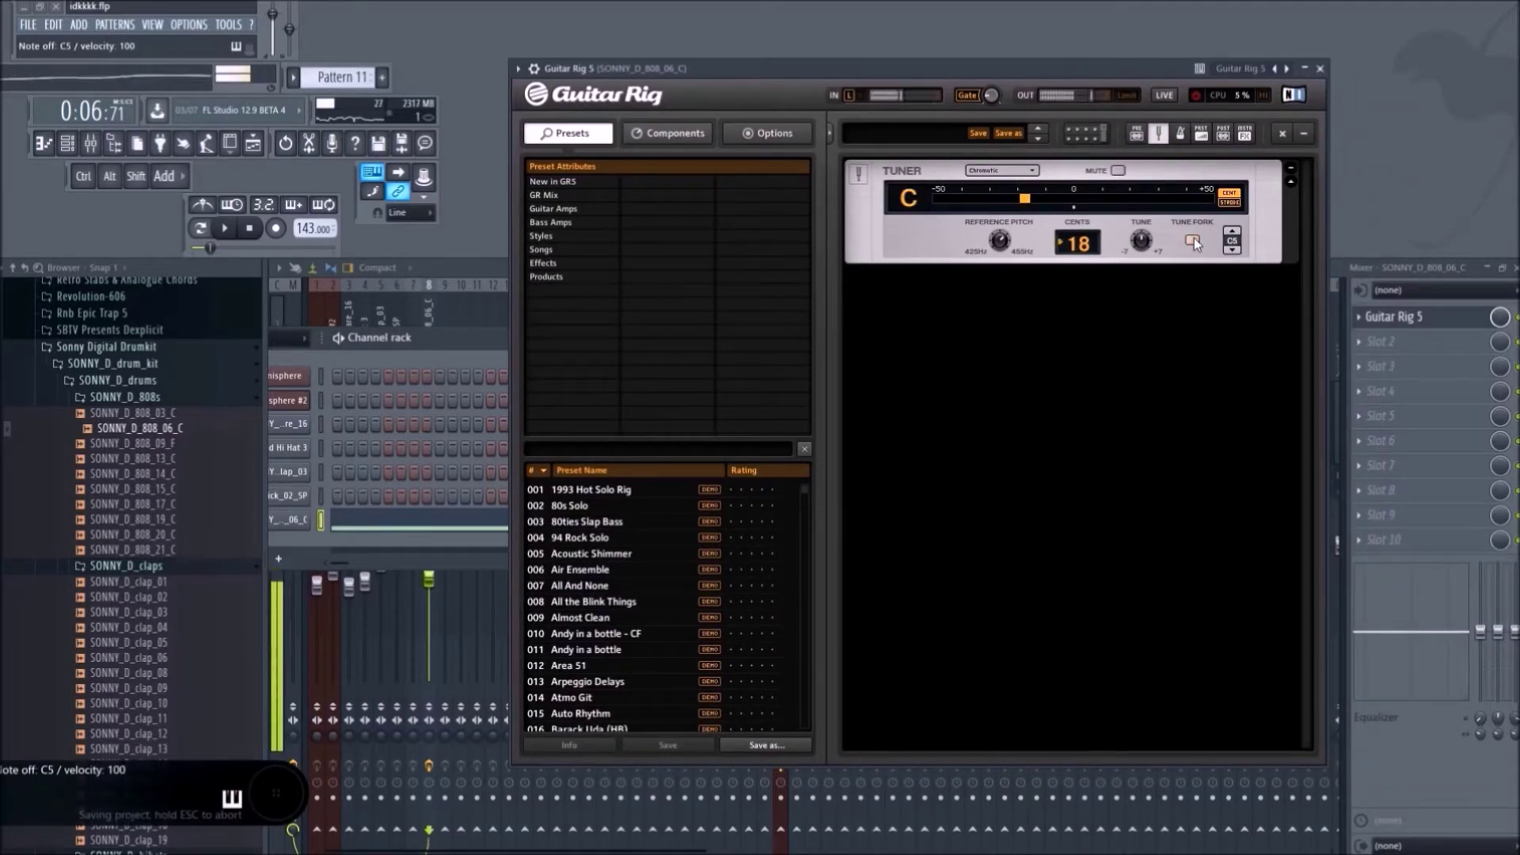
Open the 808's channel settings beside the tuner, set the pitch range to 1, and adjust the channel pitch while playing C5.
drag(993, 65, 1134, 93)
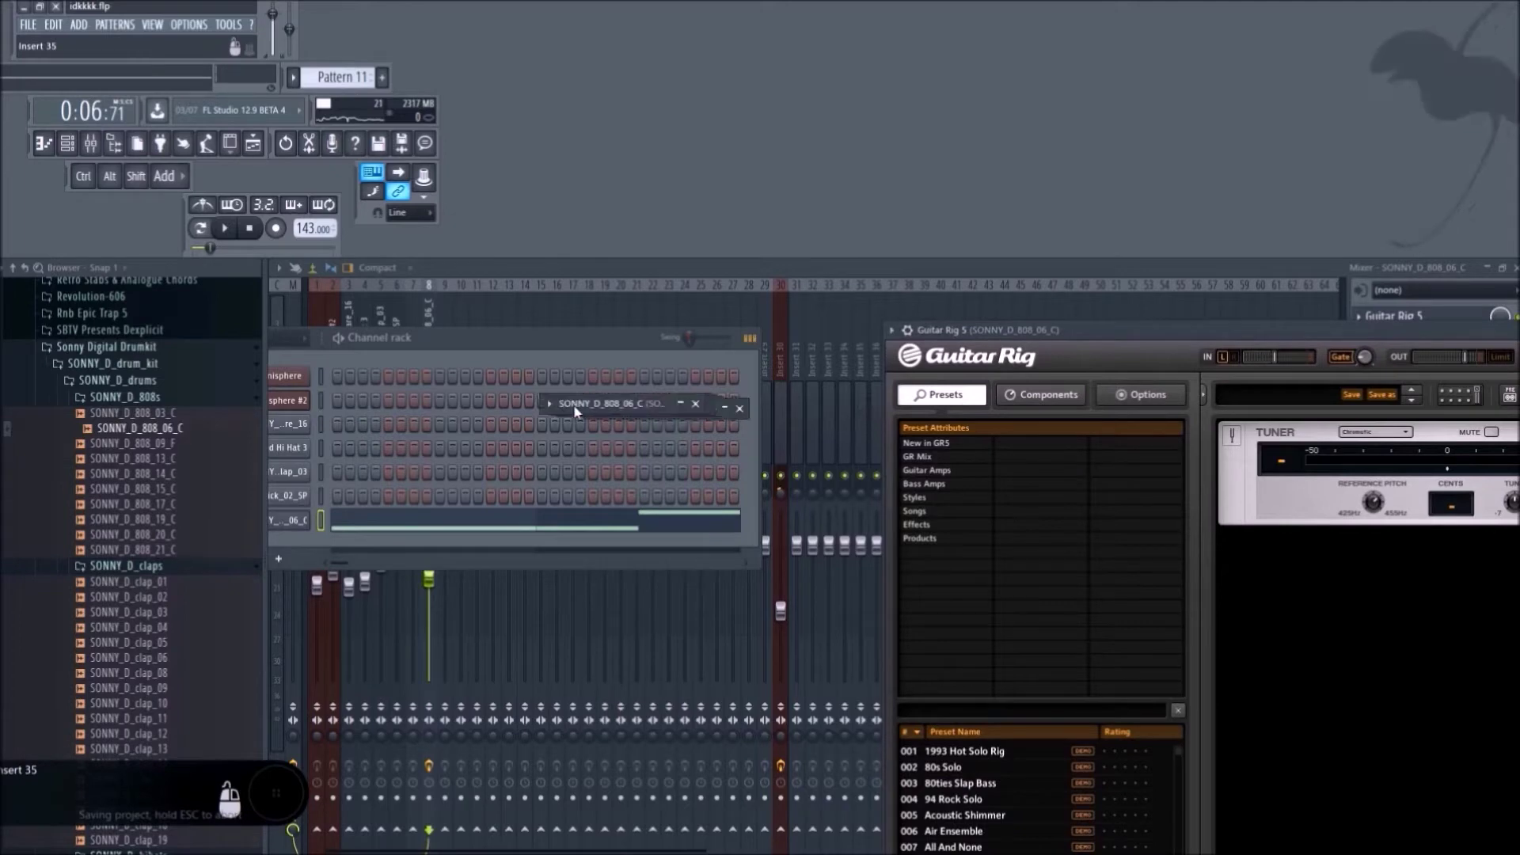
drag(583, 398, 475, 406)
click(518, 397)
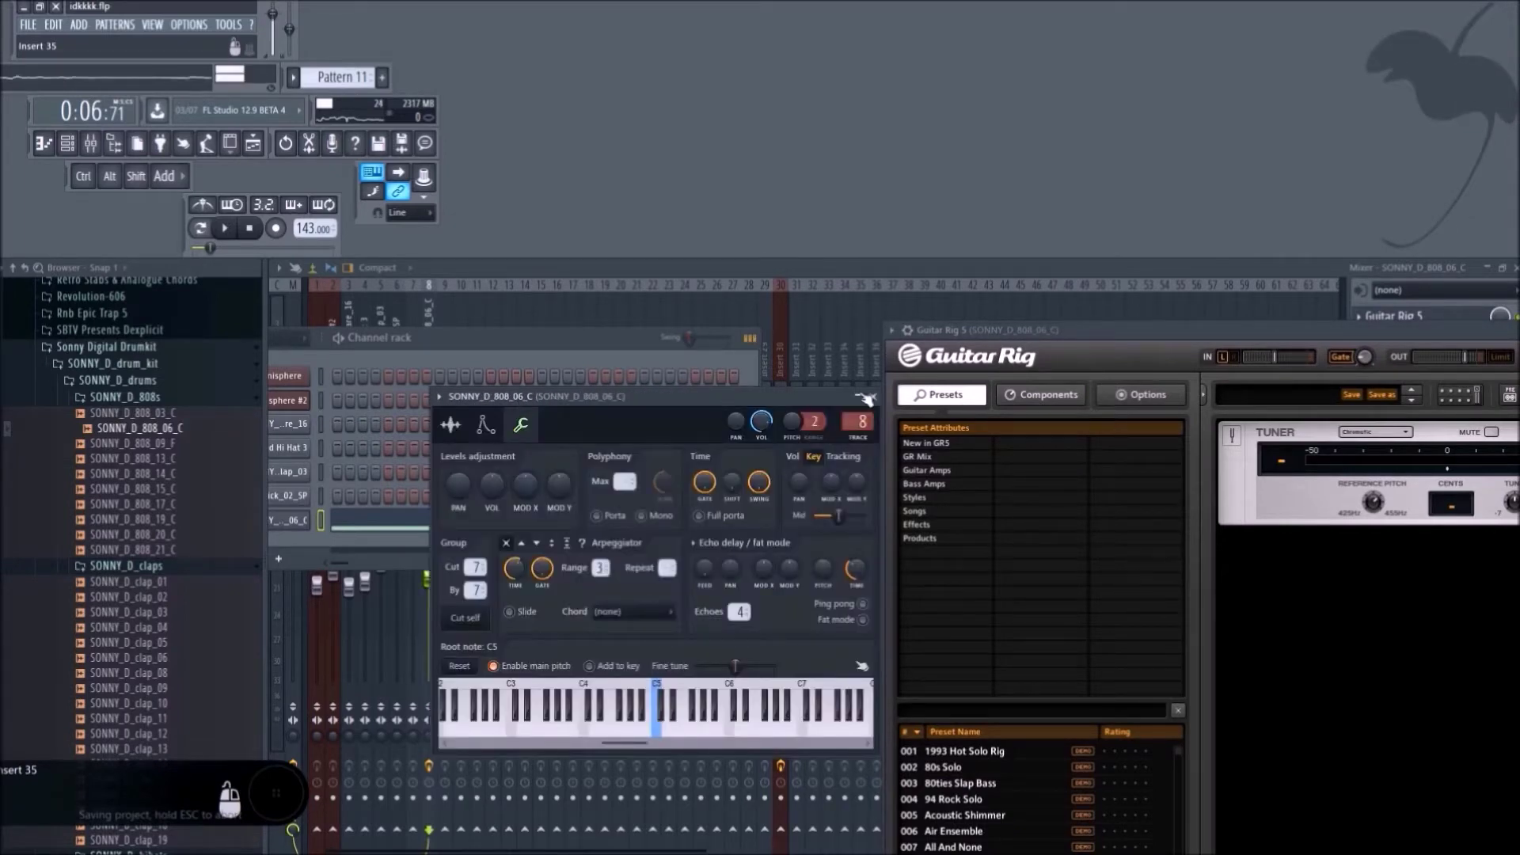
drag(773, 392, 654, 376)
drag(1172, 338, 1053, 8)
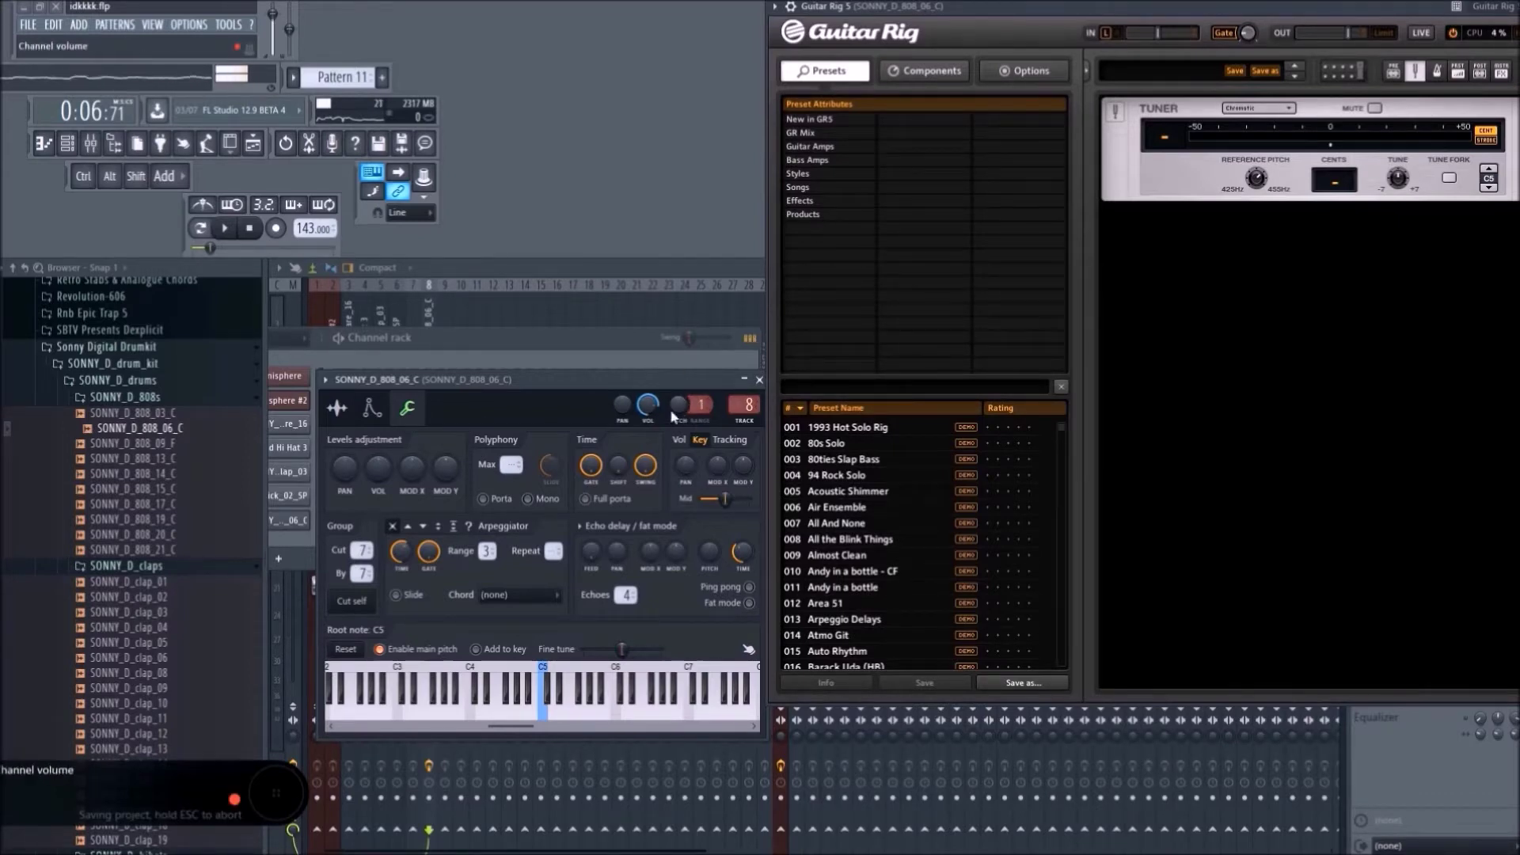
key(z)
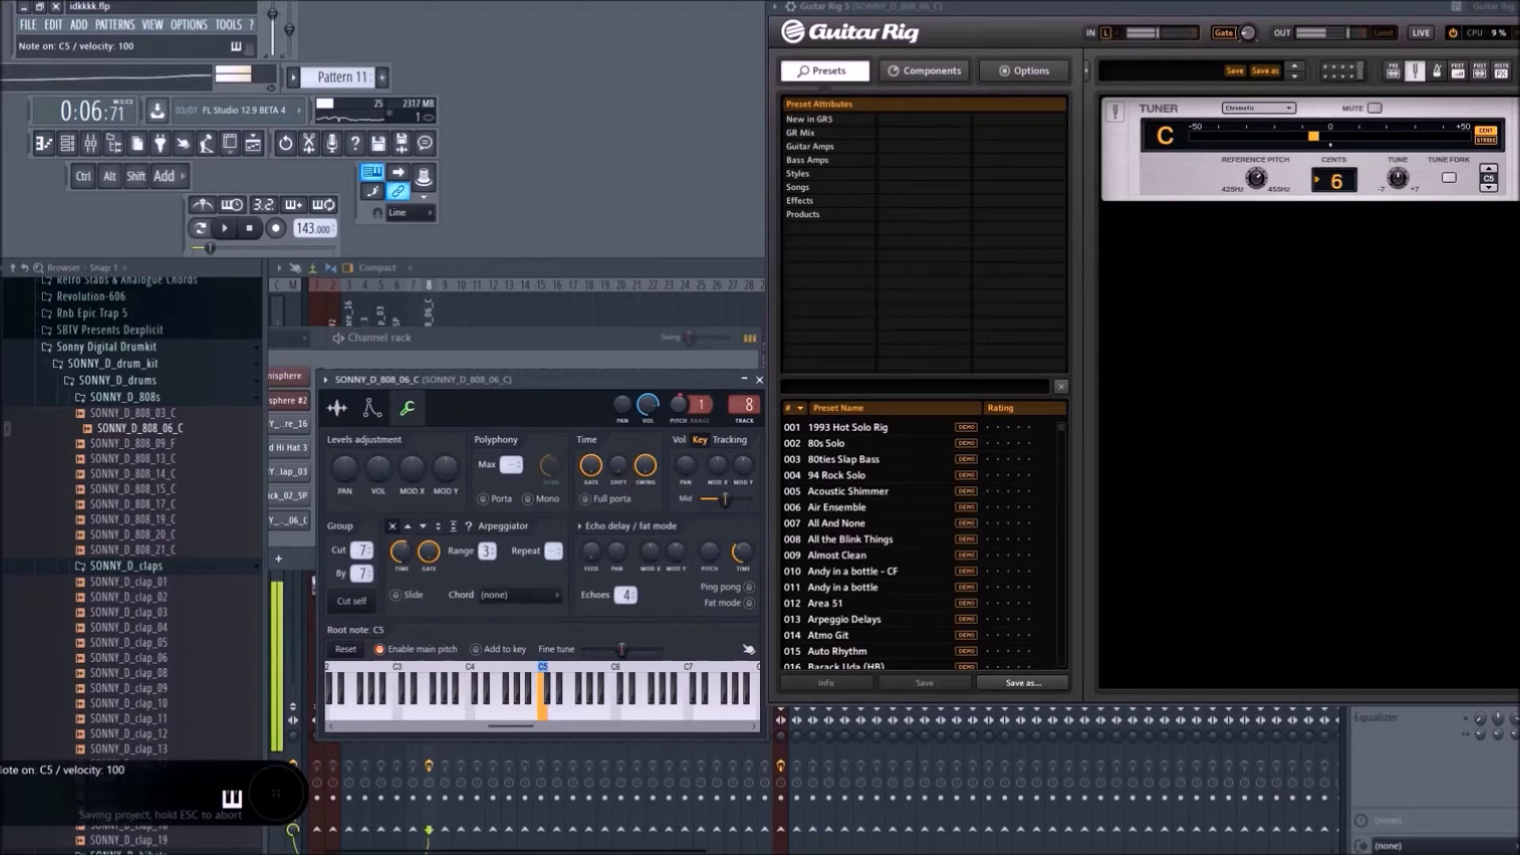
key(z)
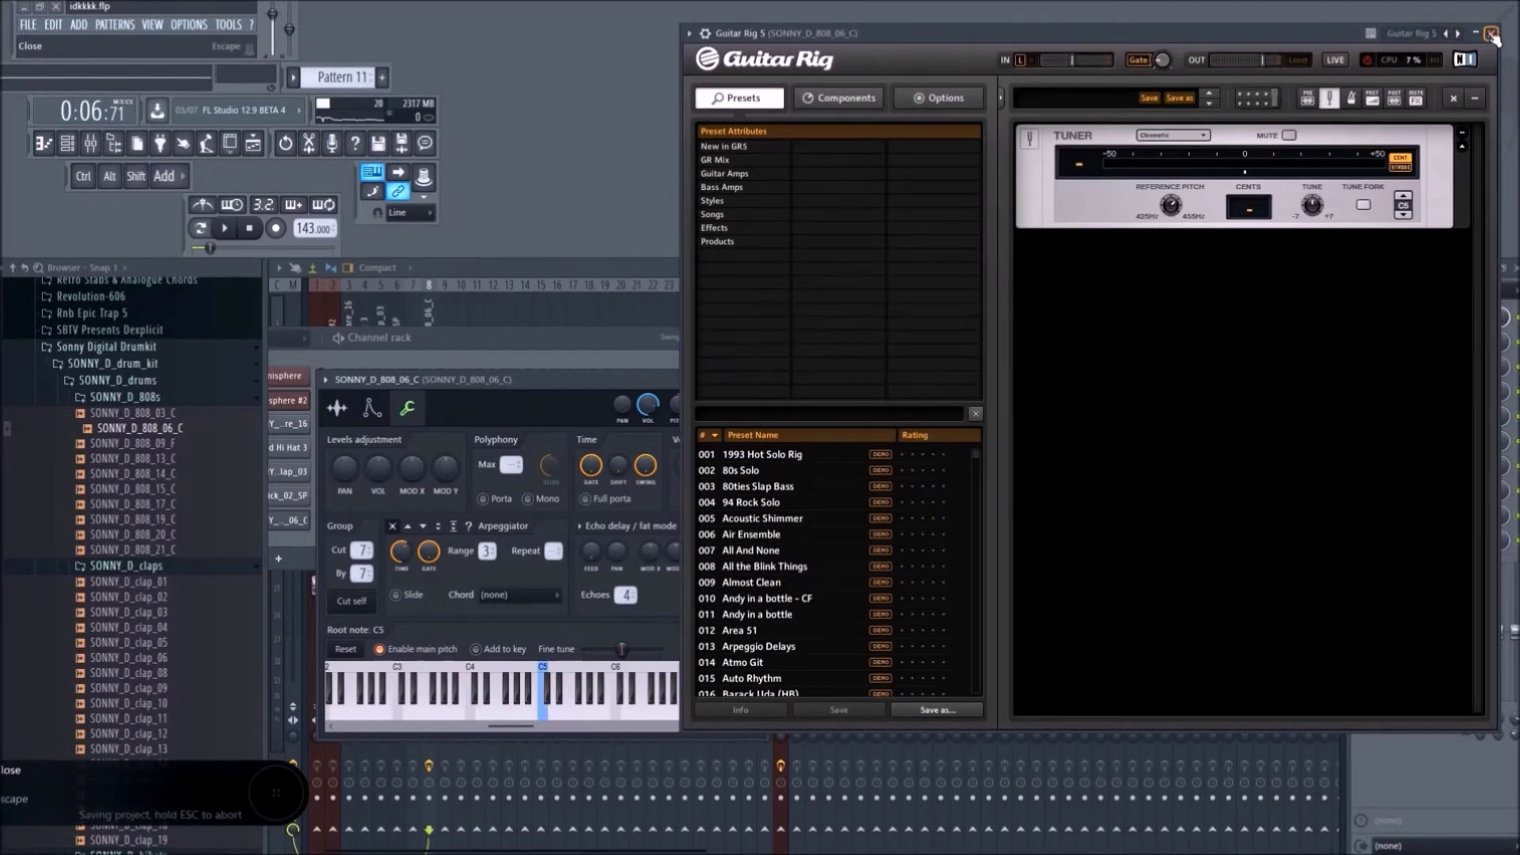
Close Guitar Rig 5 and remove it from slot 1 of the 808's mixer track.
key(Escape)
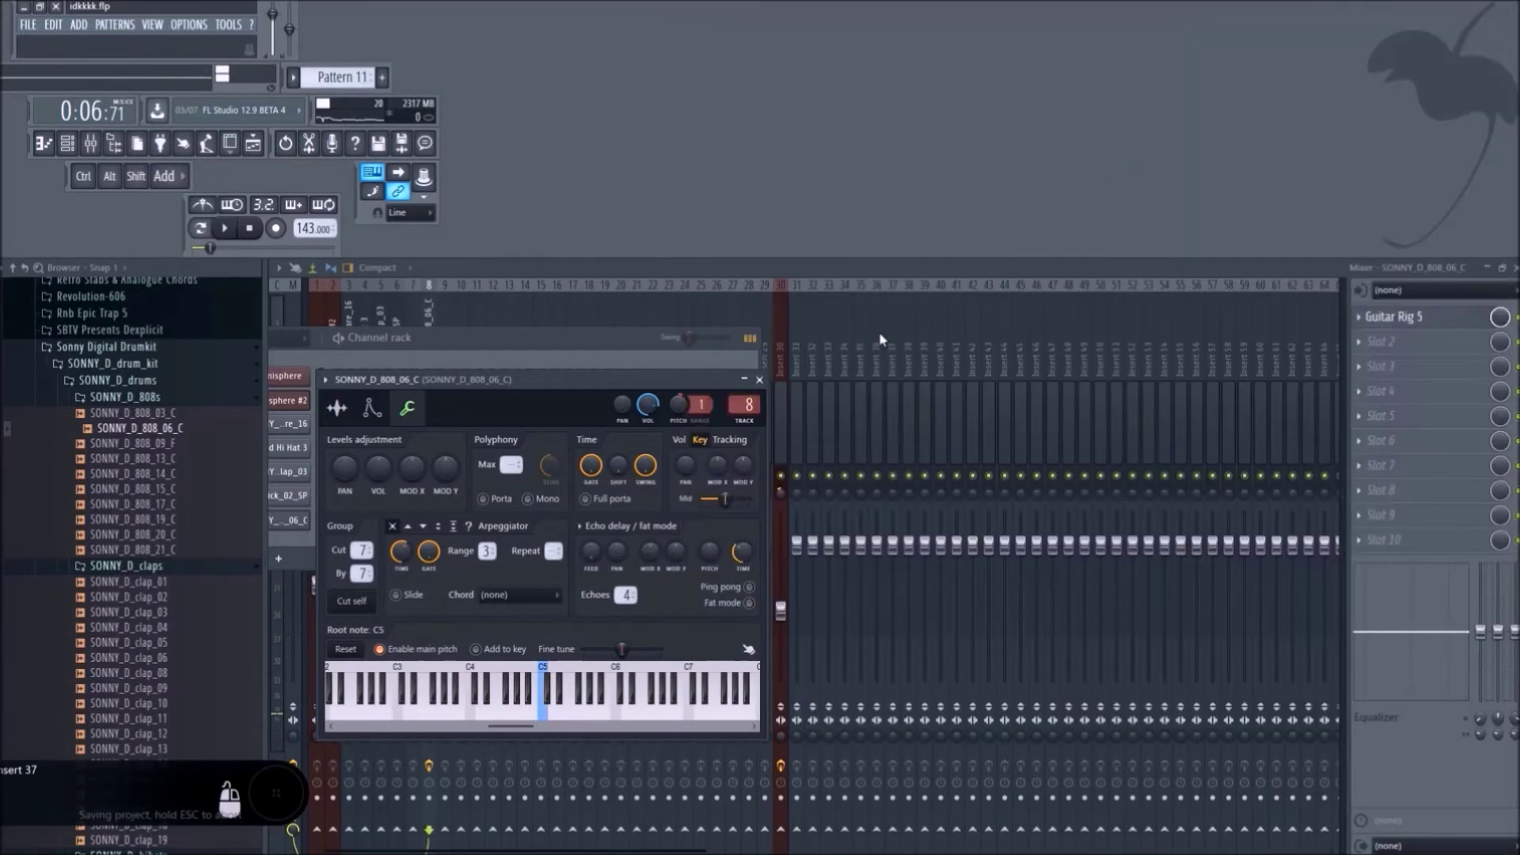
click(1362, 316)
mouse_move(1365, 339)
click(832, 39)
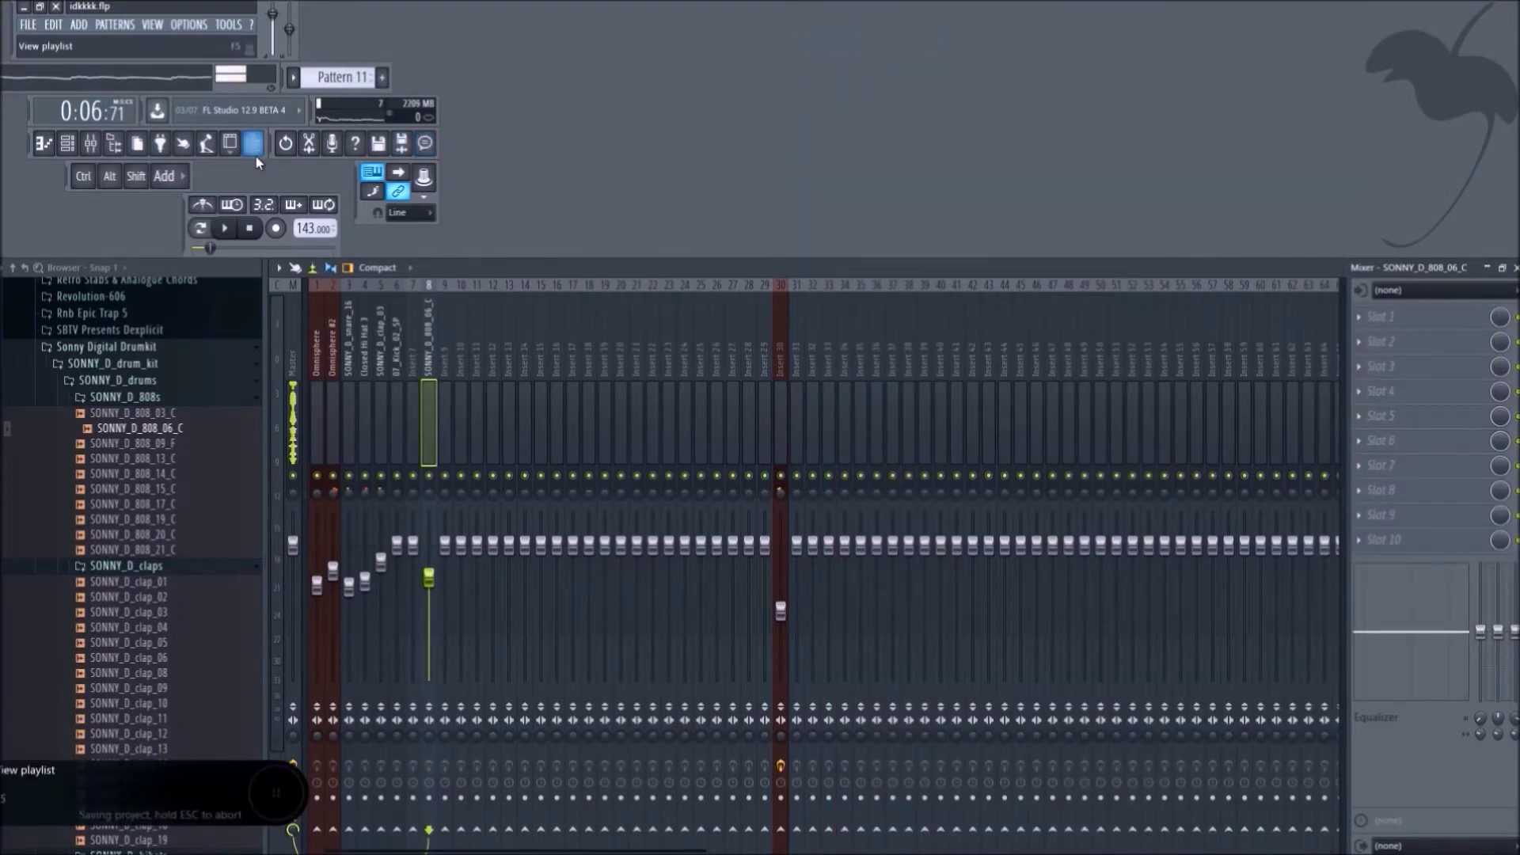
Play the arrangement in the playlist and copy the Pattern 10 and Pattern 11 clips on Track 7 to bars 17 and 21.
key(F5)
key(space)
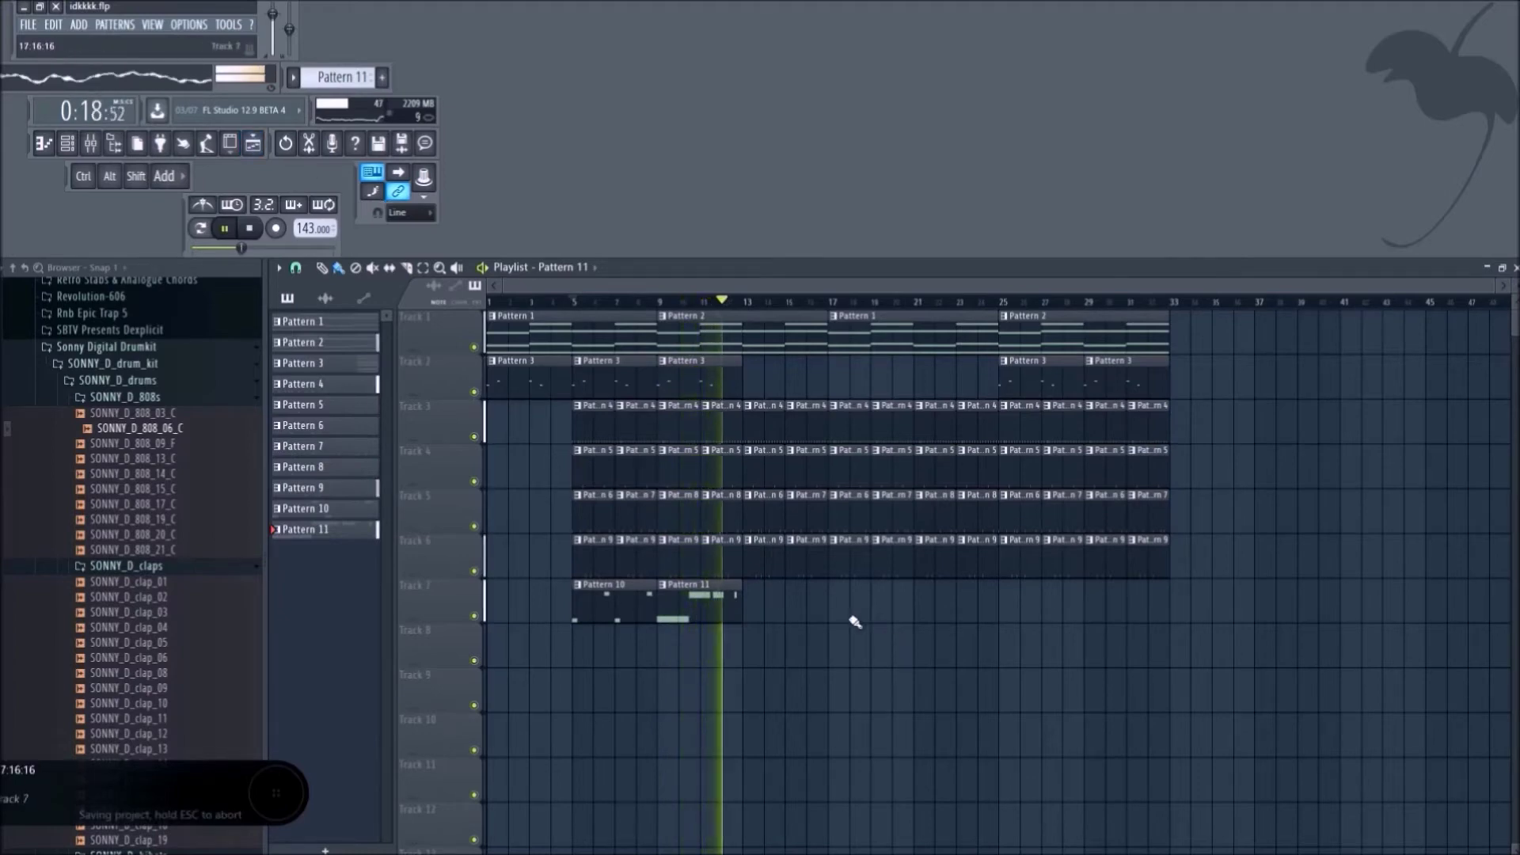
drag(797, 611, 871, 604)
click(909, 739)
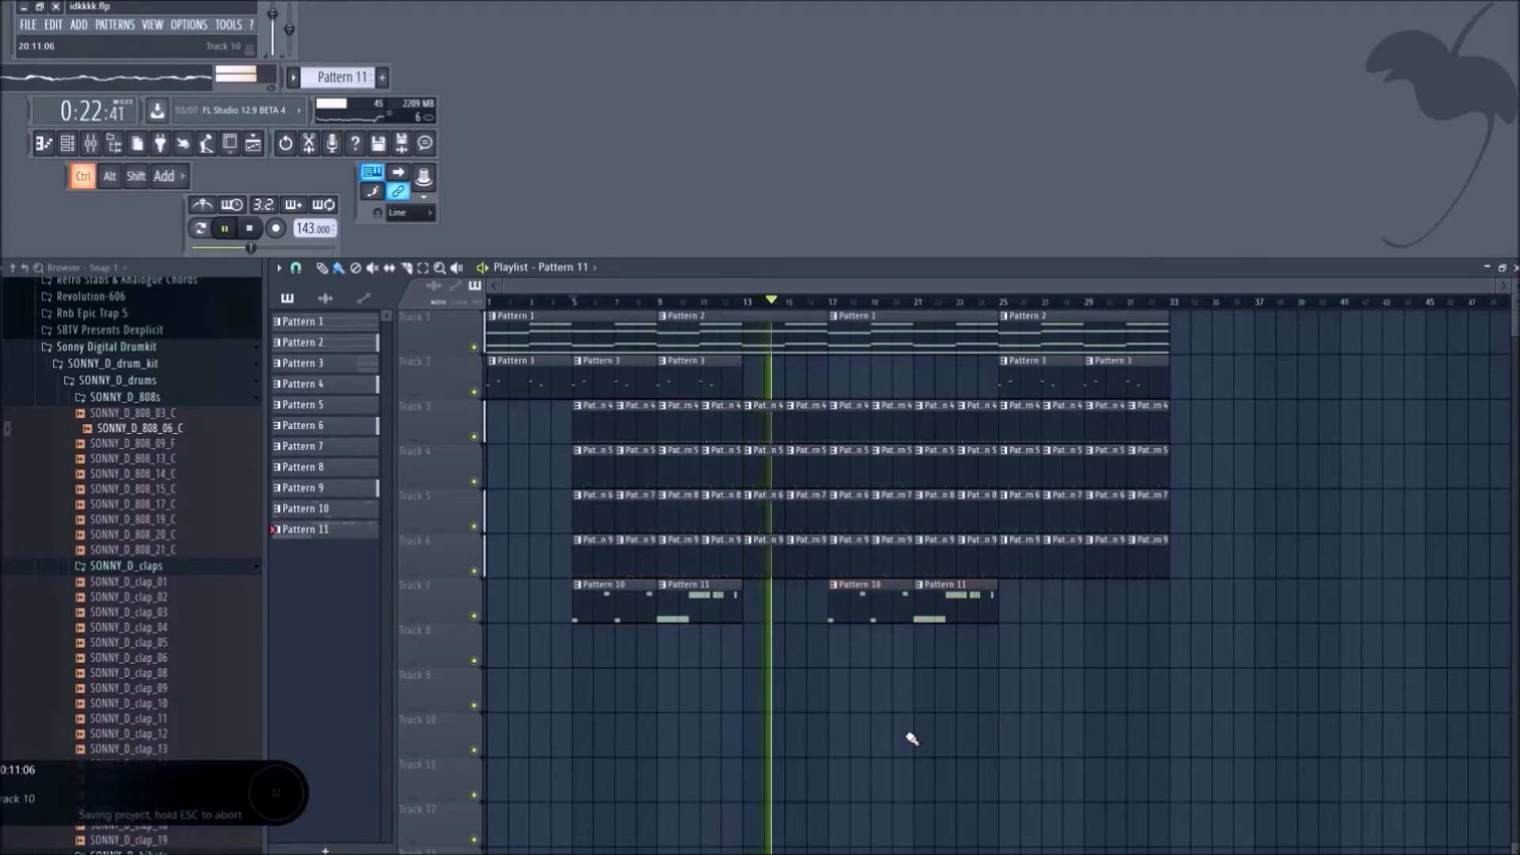
Delete the Track 3 Pattern 4 clips at bars 15 and 17, put the bar 17 clip back, and stop playback.
right_click(850, 421)
right_click(808, 420)
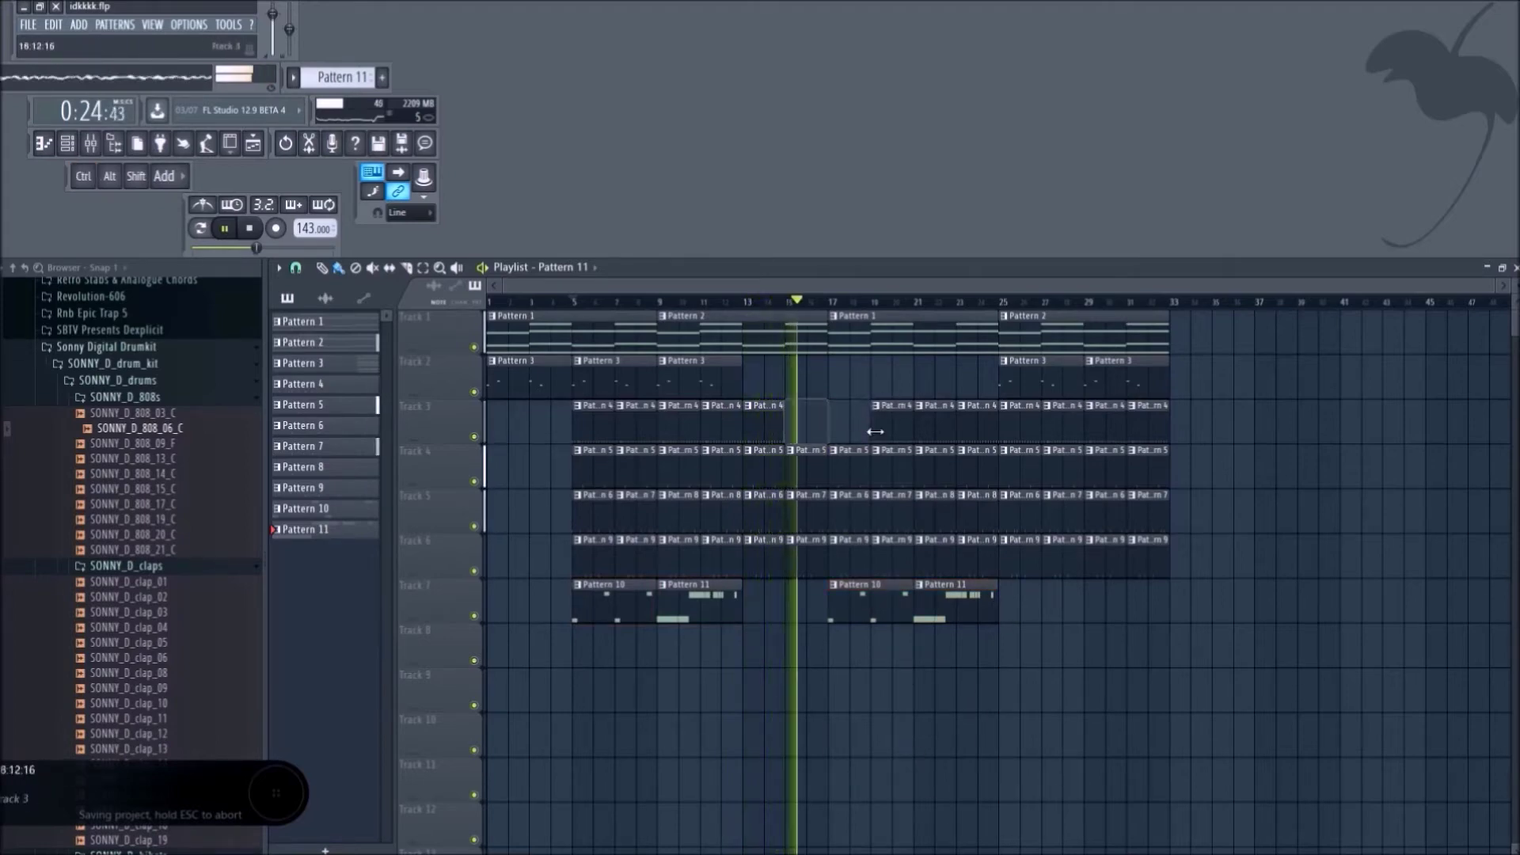
click(891, 415)
click(853, 424)
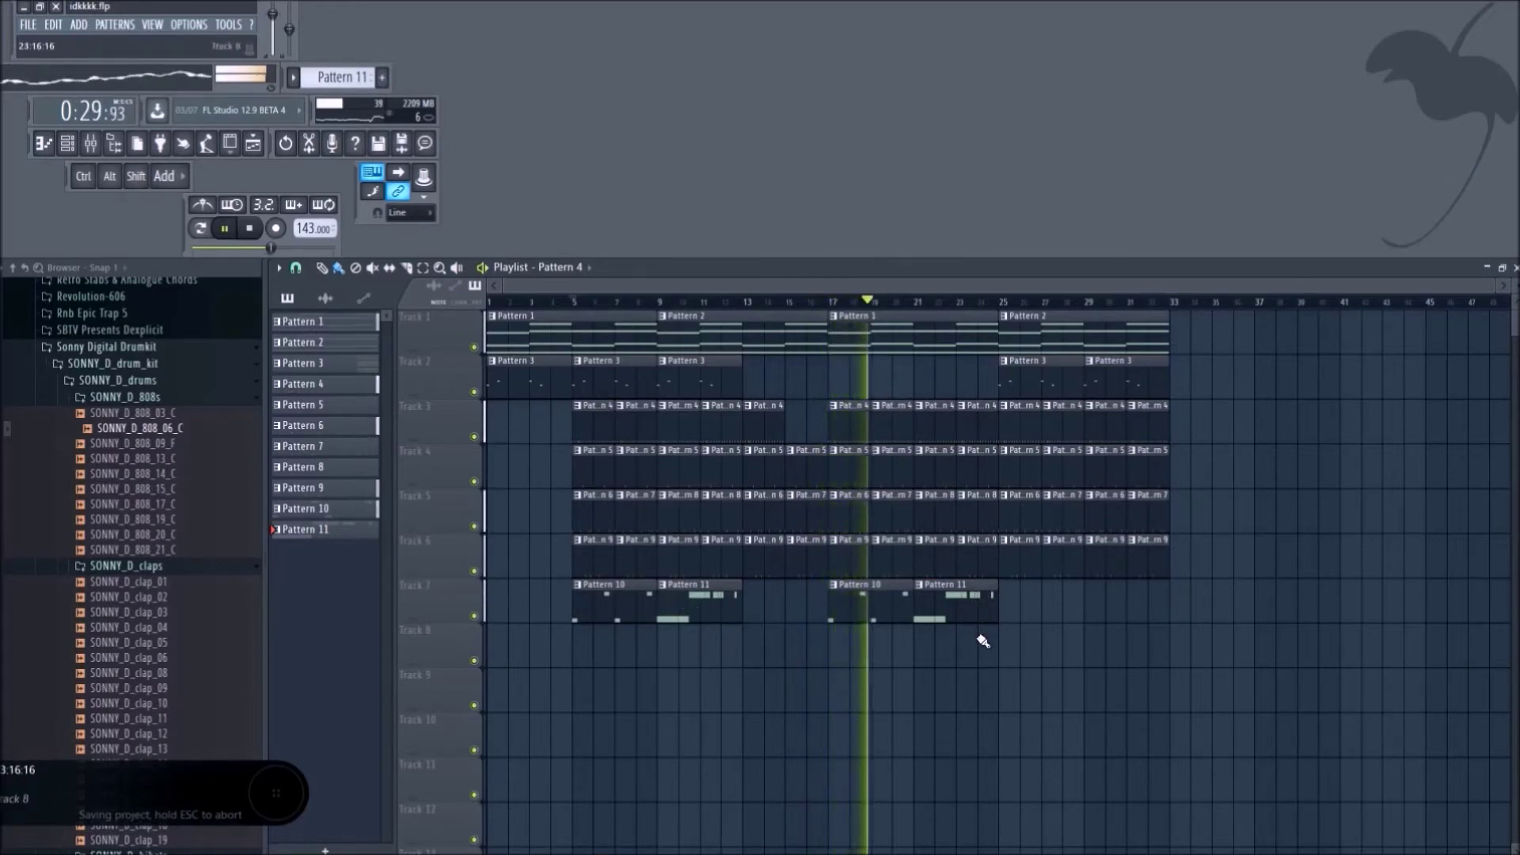
key(space)
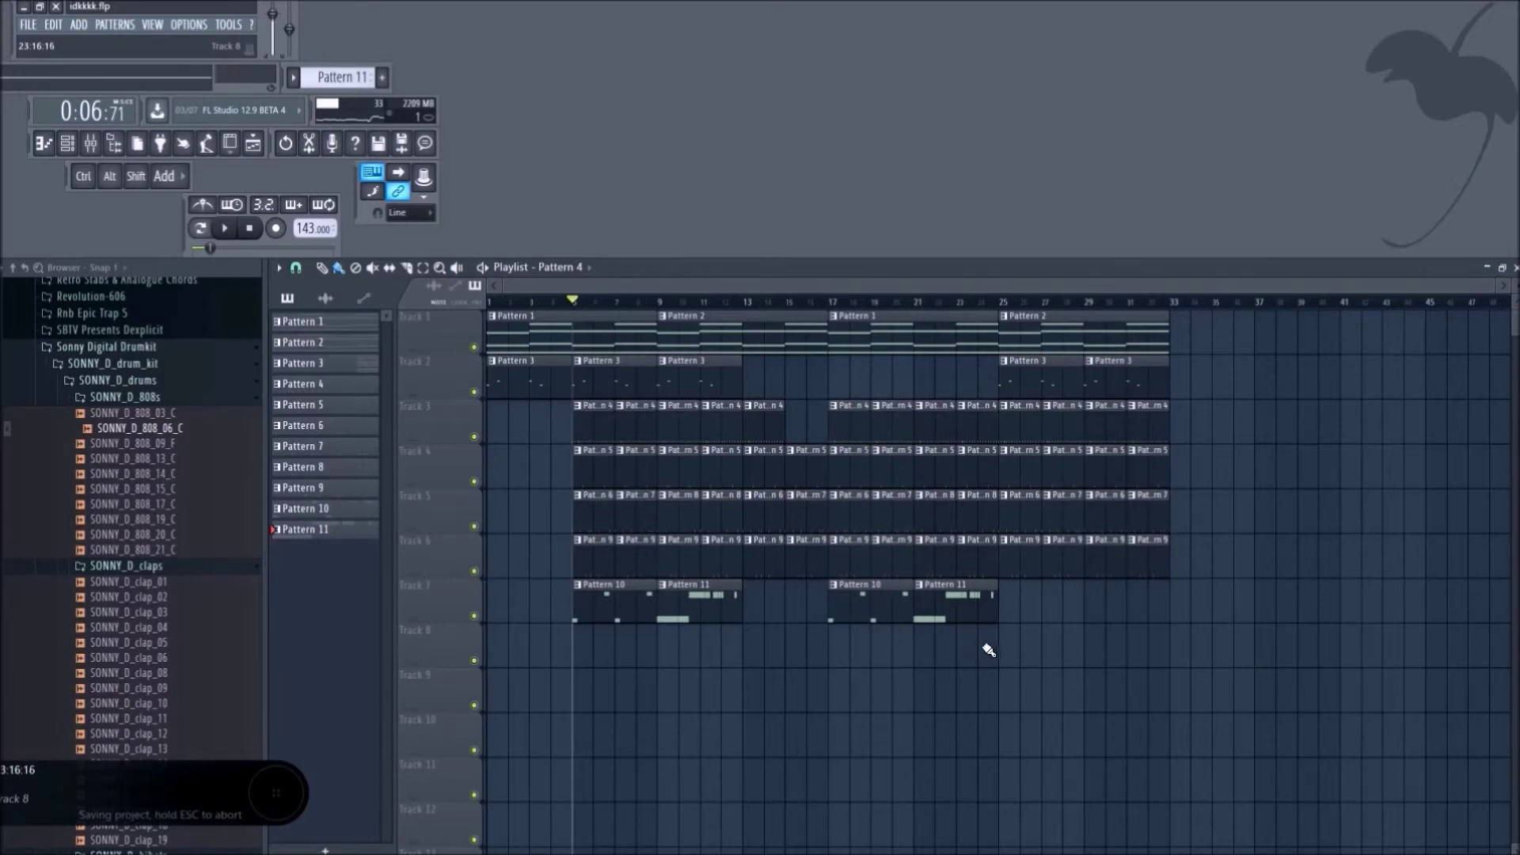
drag(1249, 748, 610, 312)
click(1195, 821)
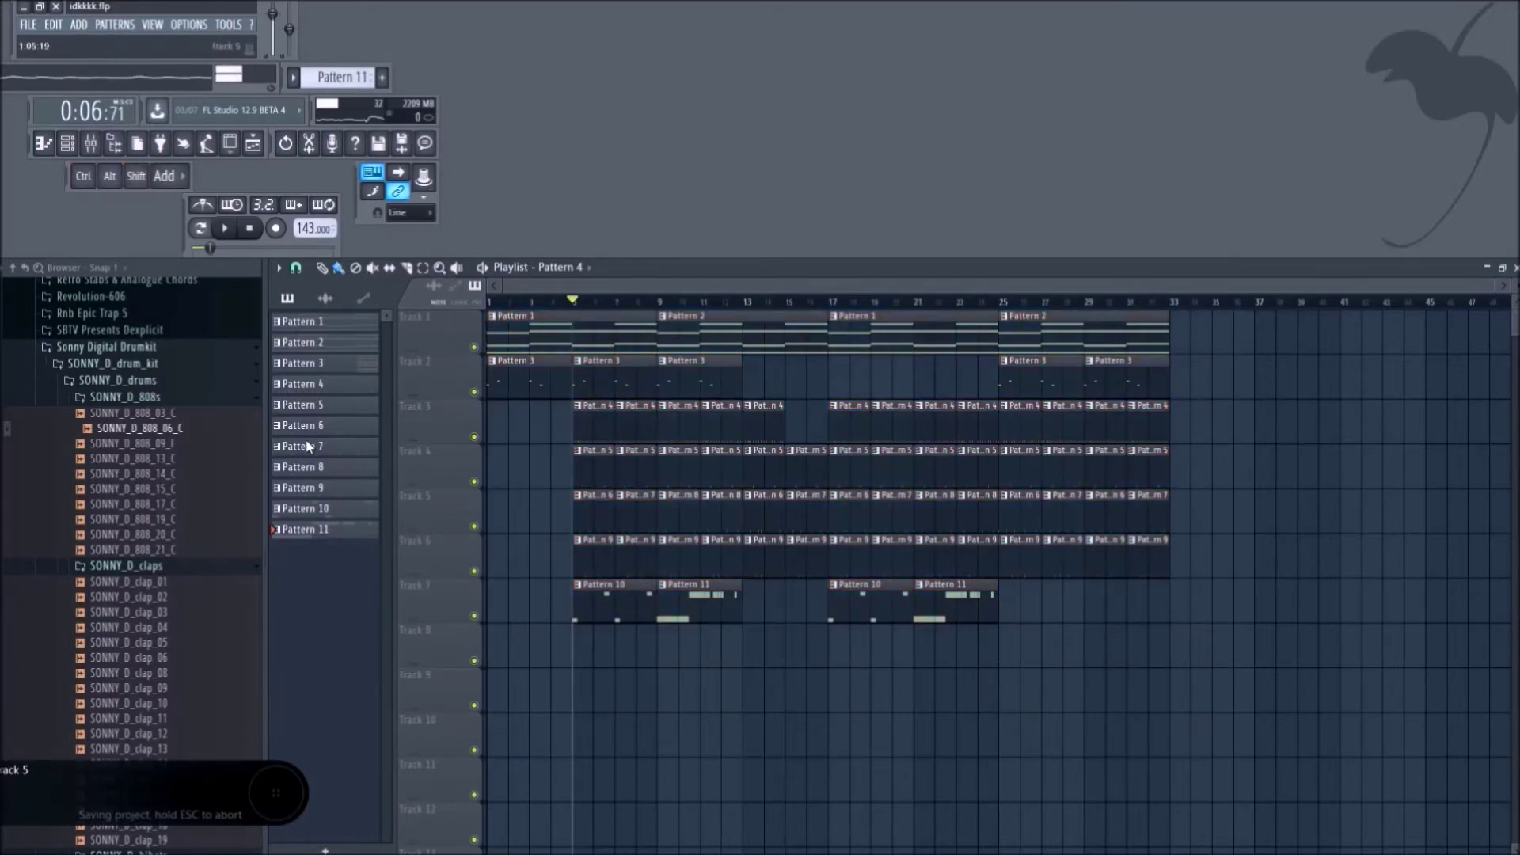
Collapse the 808, clap, percussion and snare folders of the Sonny Digital Drumkit and look through the other sample packs.
click(194, 399)
click(180, 413)
scroll(153, 436, down, 2)
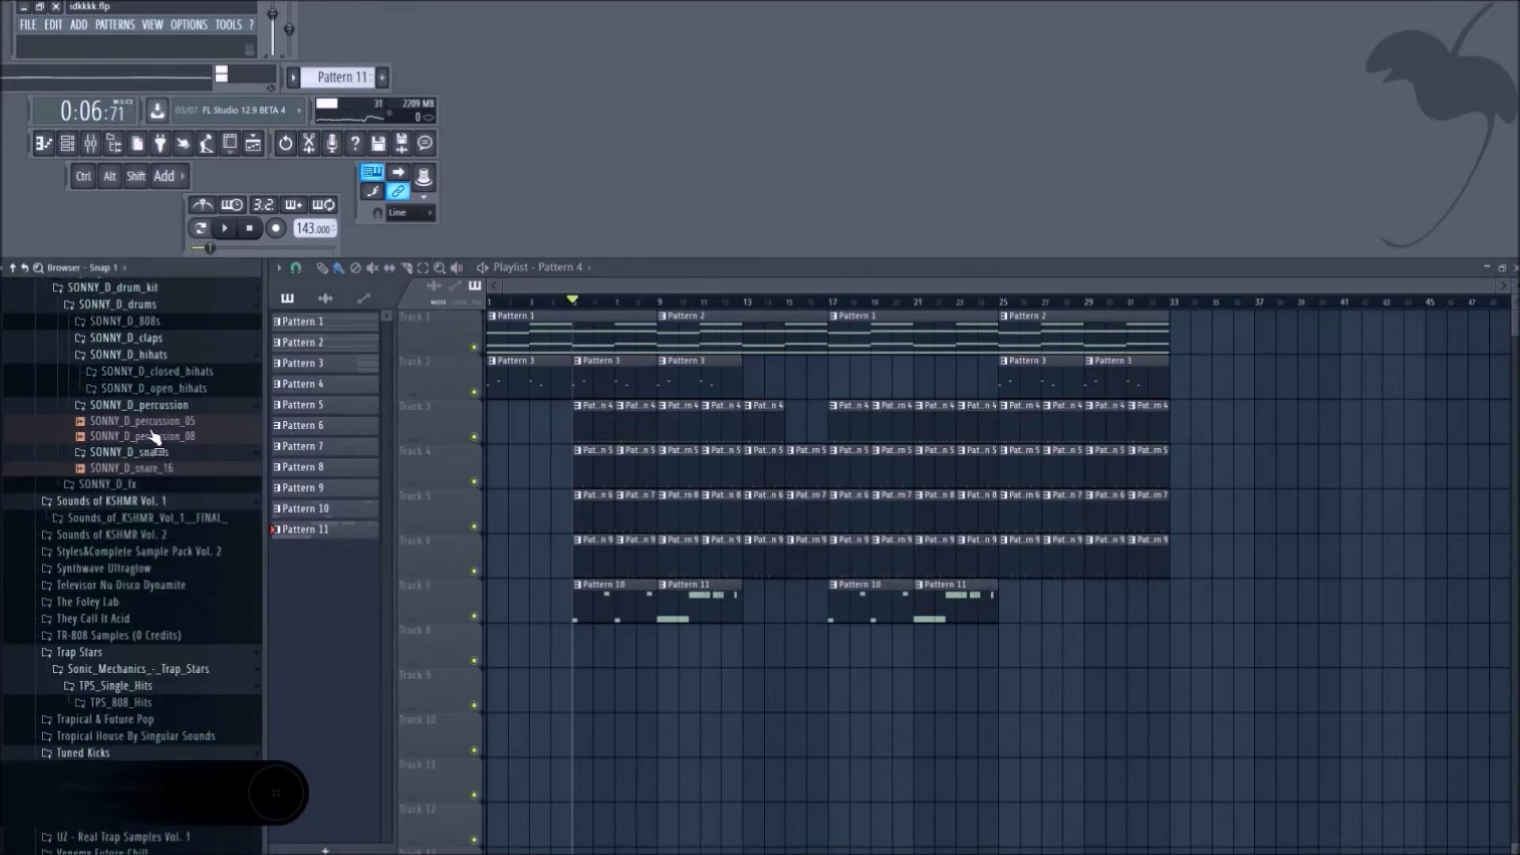
scroll(153, 435, down, 1)
click(175, 391)
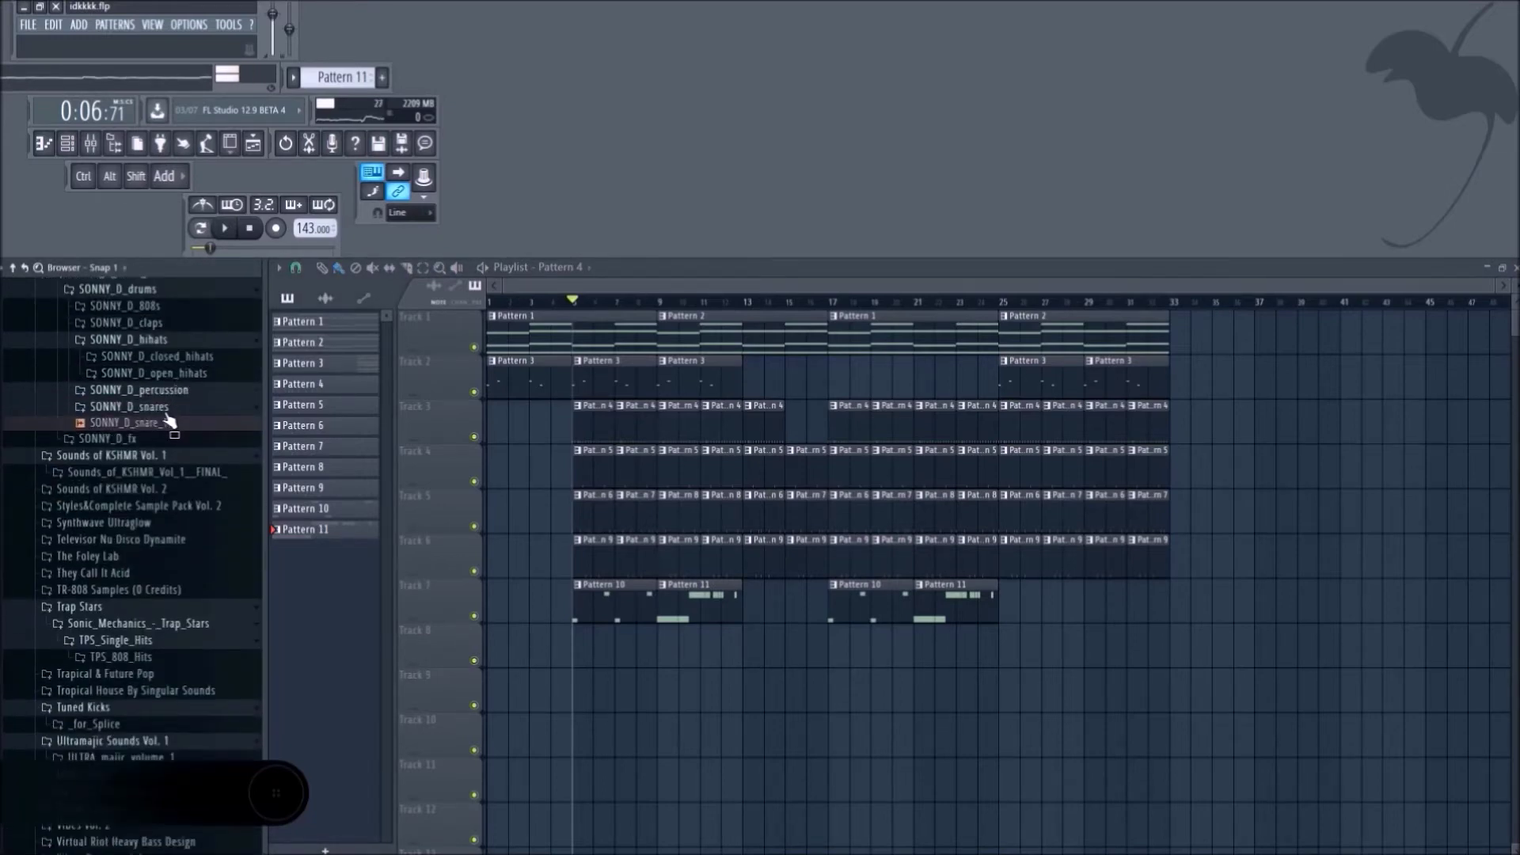
click(172, 408)
scroll(119, 568, down, 5)
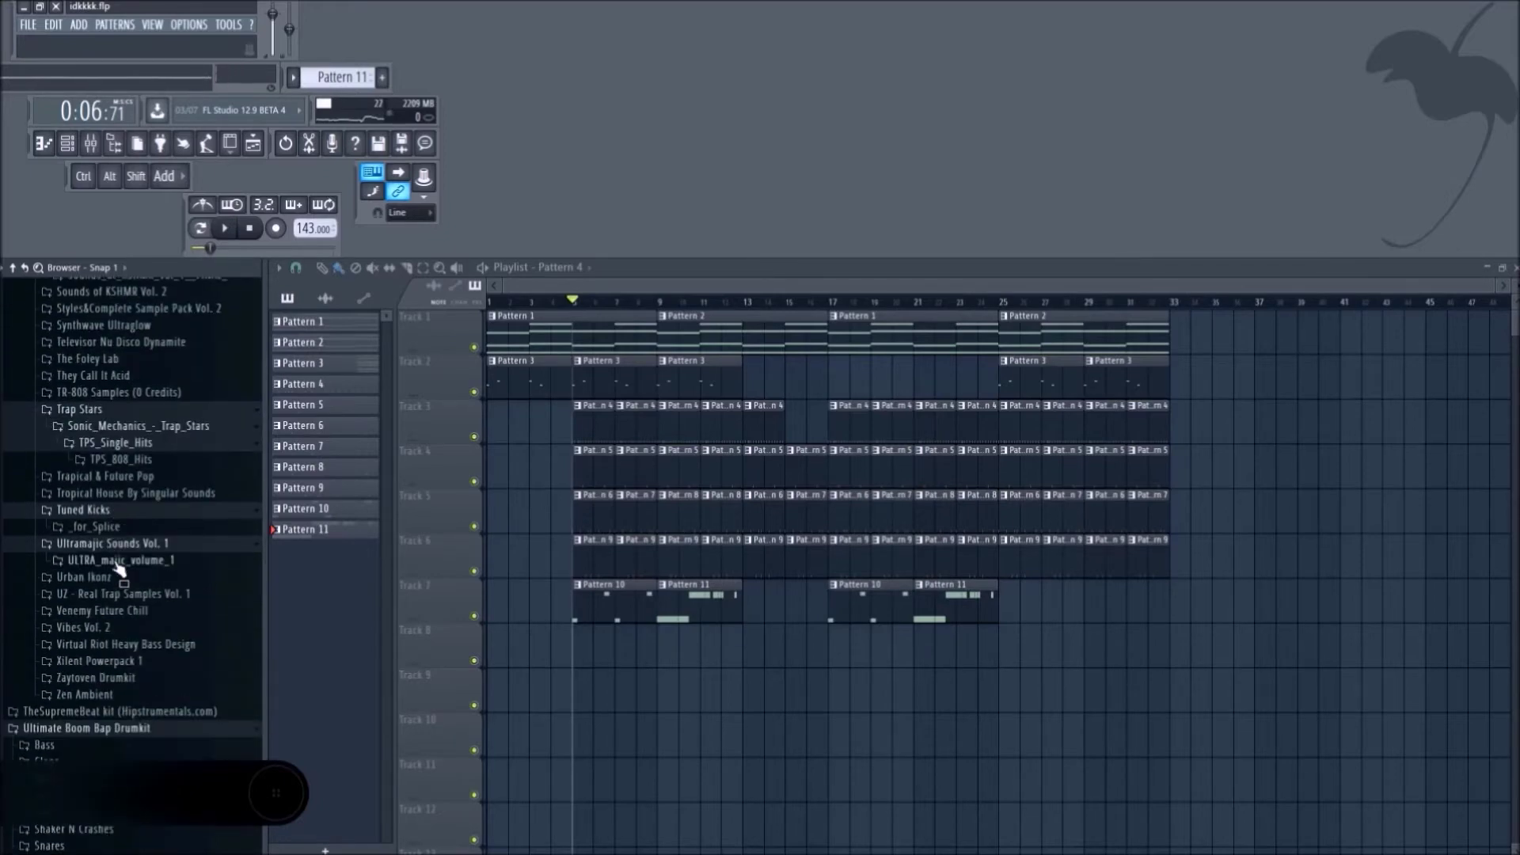
scroll(113, 554, up, 15)
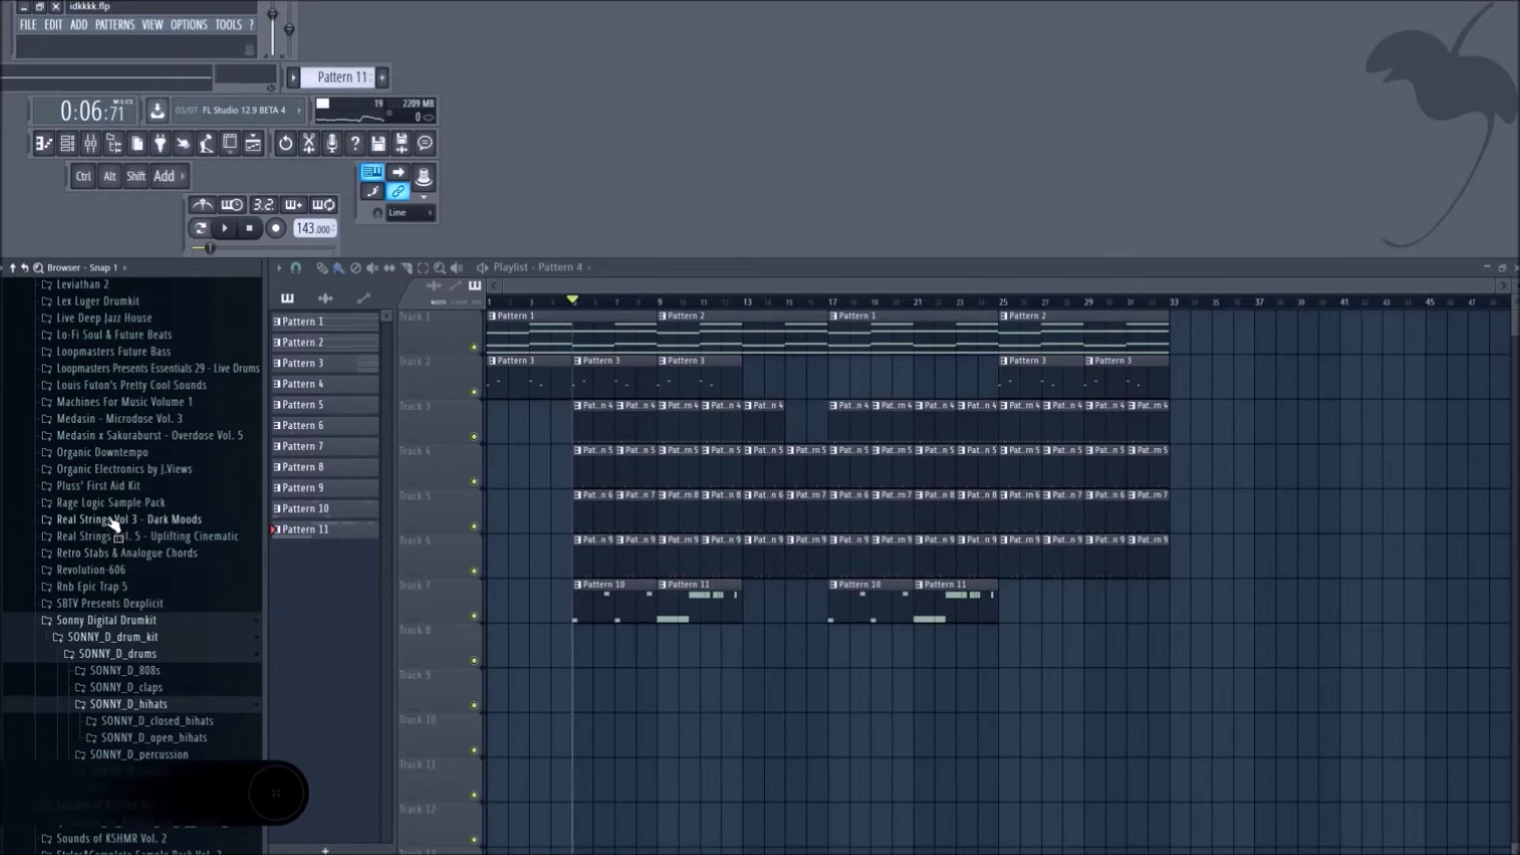
scroll(136, 598, up, 2)
scroll(136, 598, up, 6)
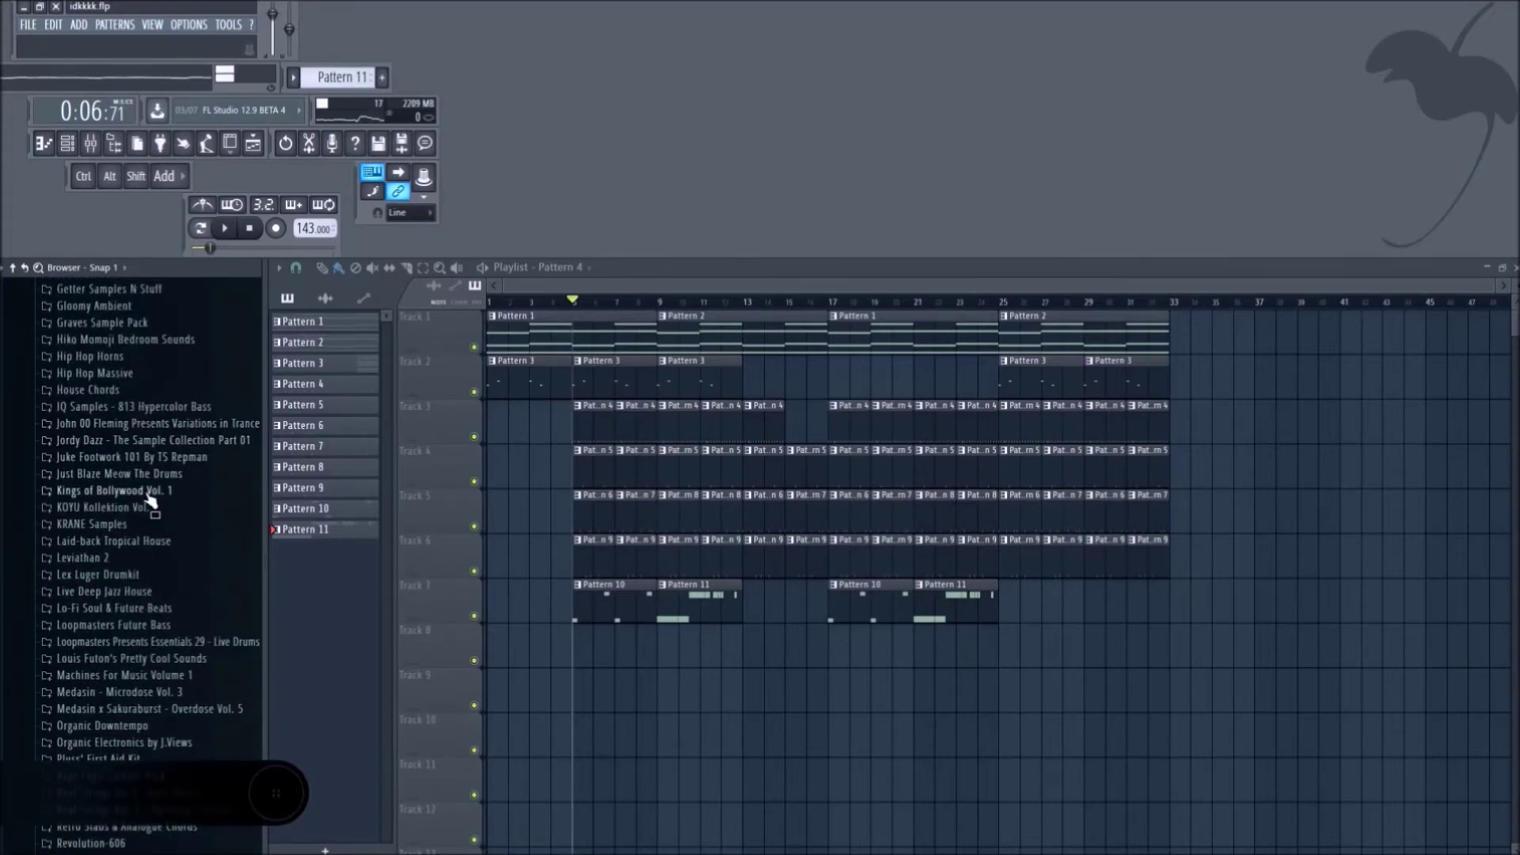
Look through the Kings of Bollywood Vol. 1 and Just Blaze Meow The Drums packs and collapse the just_blaze_sample_pack folder.
click(157, 458)
click(158, 474)
click(158, 491)
click(157, 508)
click(153, 475)
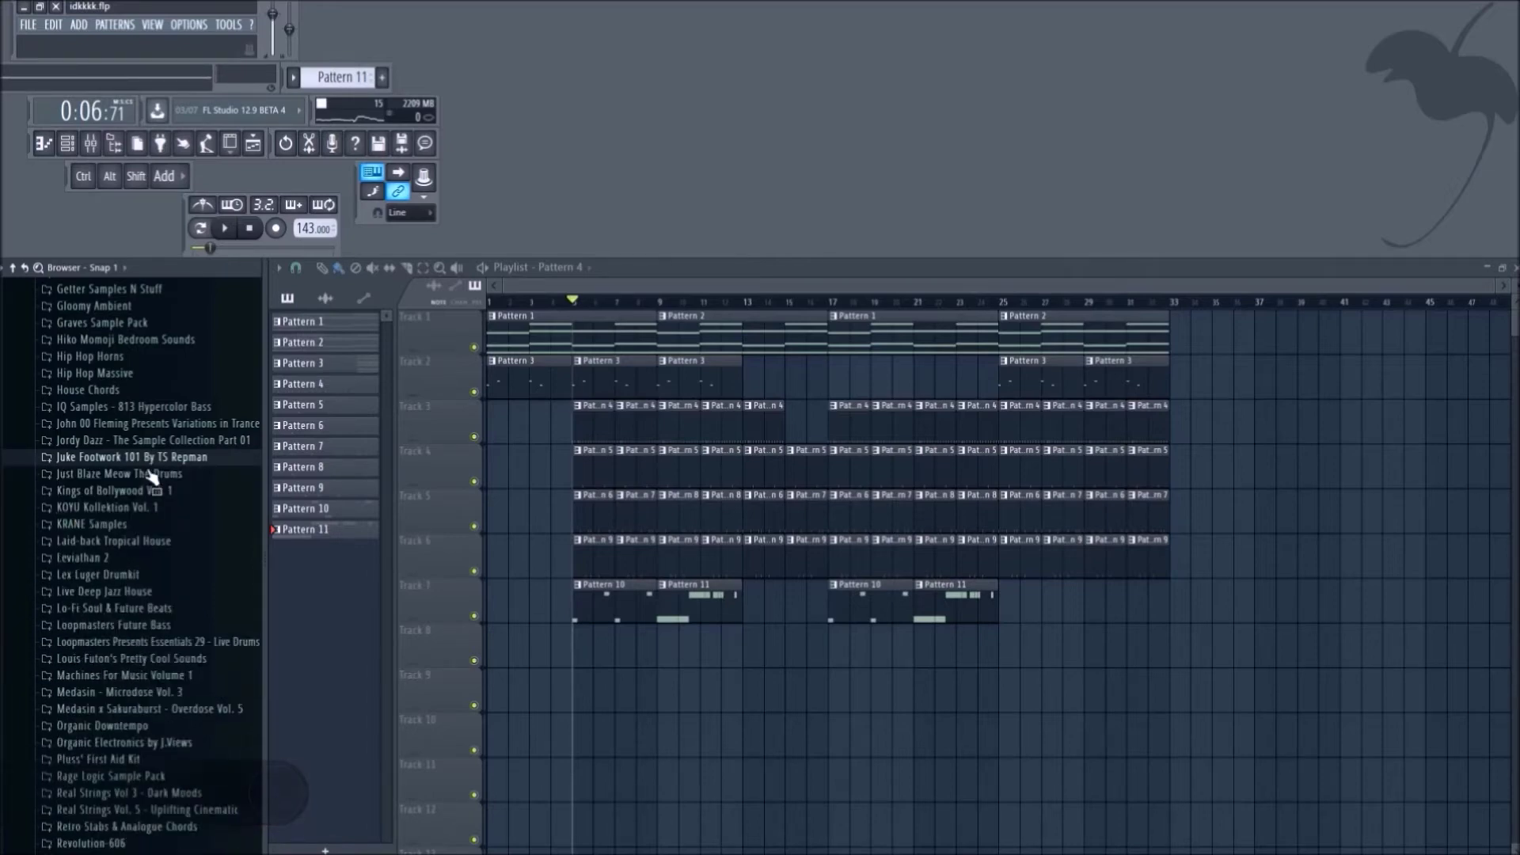
click(146, 491)
click(146, 475)
click(150, 493)
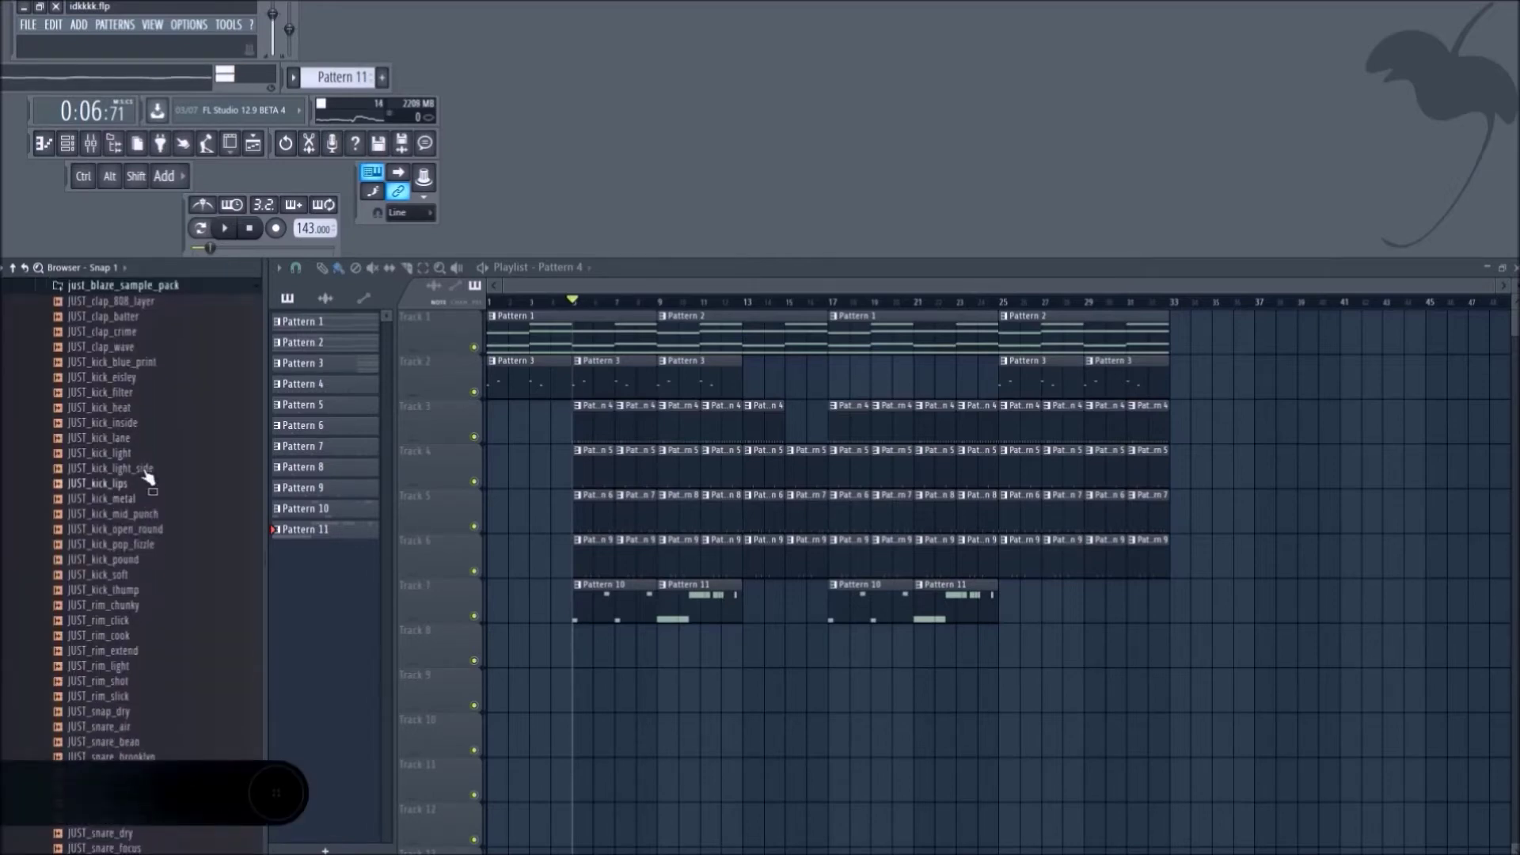
click(111, 305)
click(111, 286)
Browse the FKi 1st Good Gas Sample Pack and Fat Snares folders for drum sounds and collapse them again.
scroll(89, 525, up, 10)
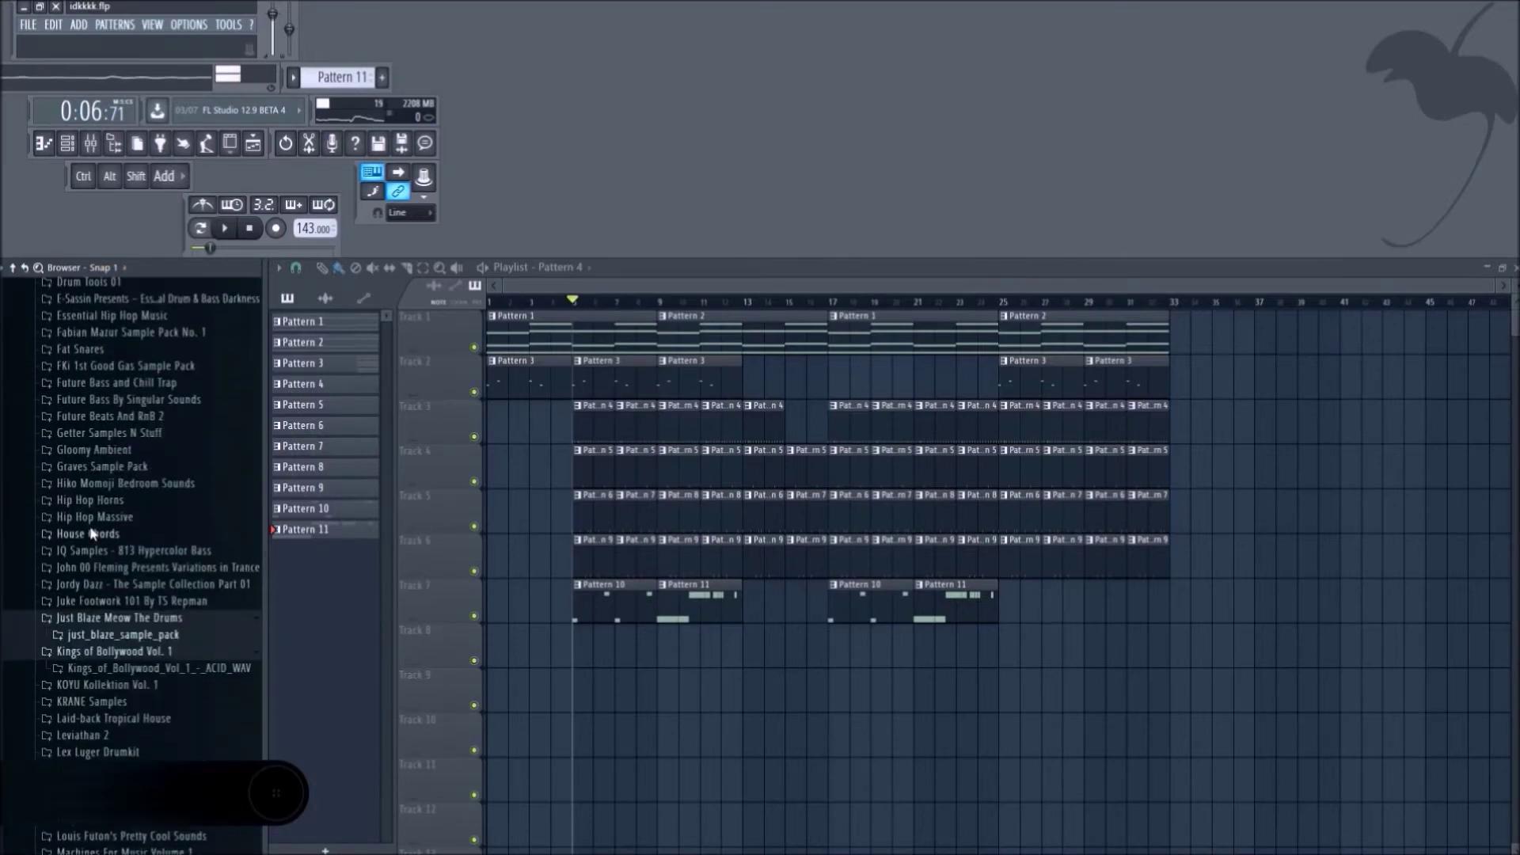
scroll(125, 452, up, 8)
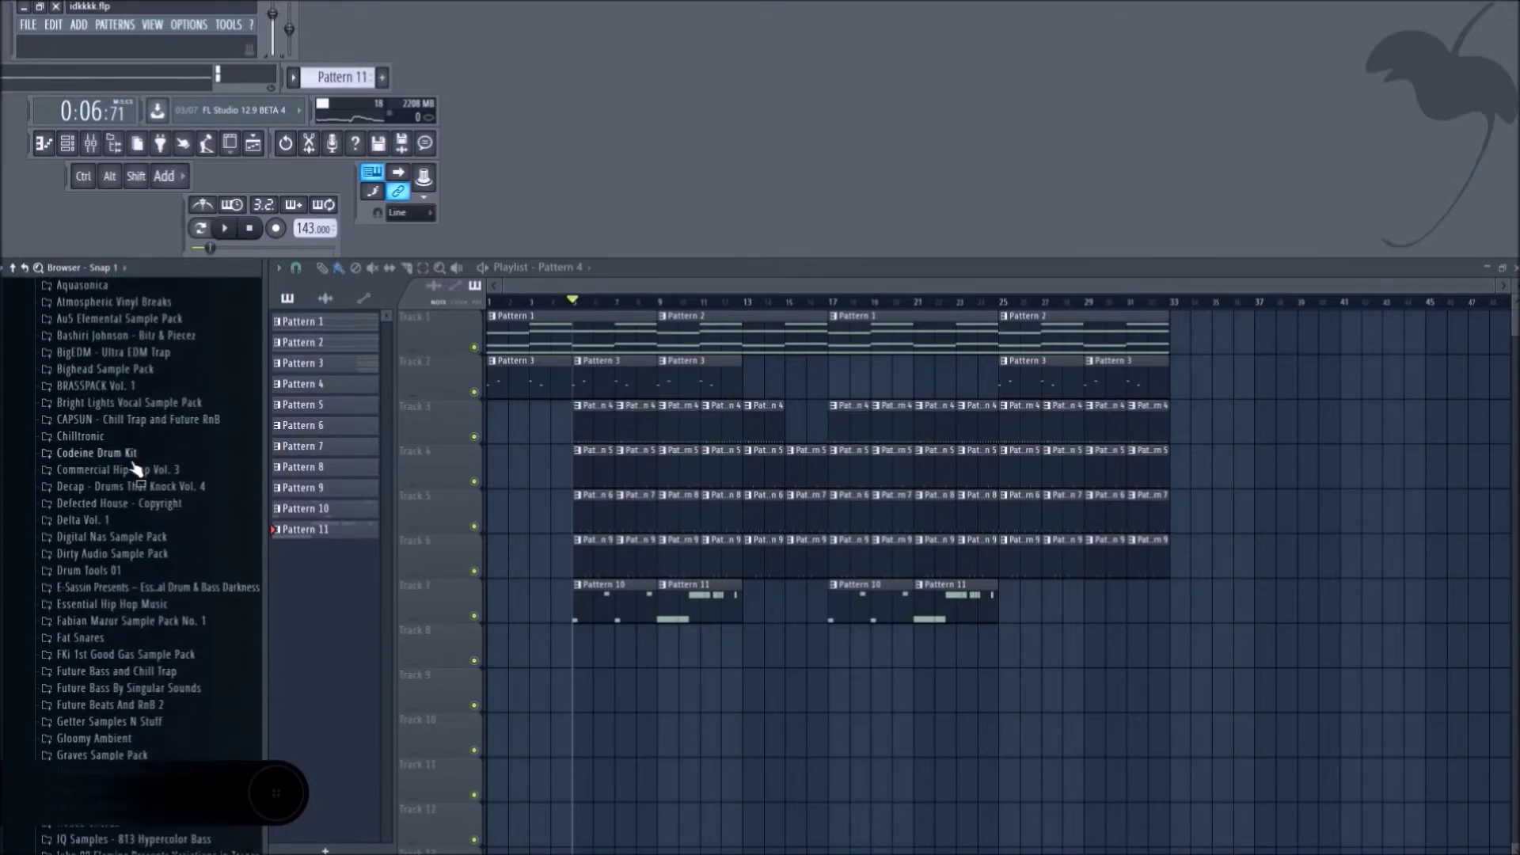
scroll(127, 443, down, 8)
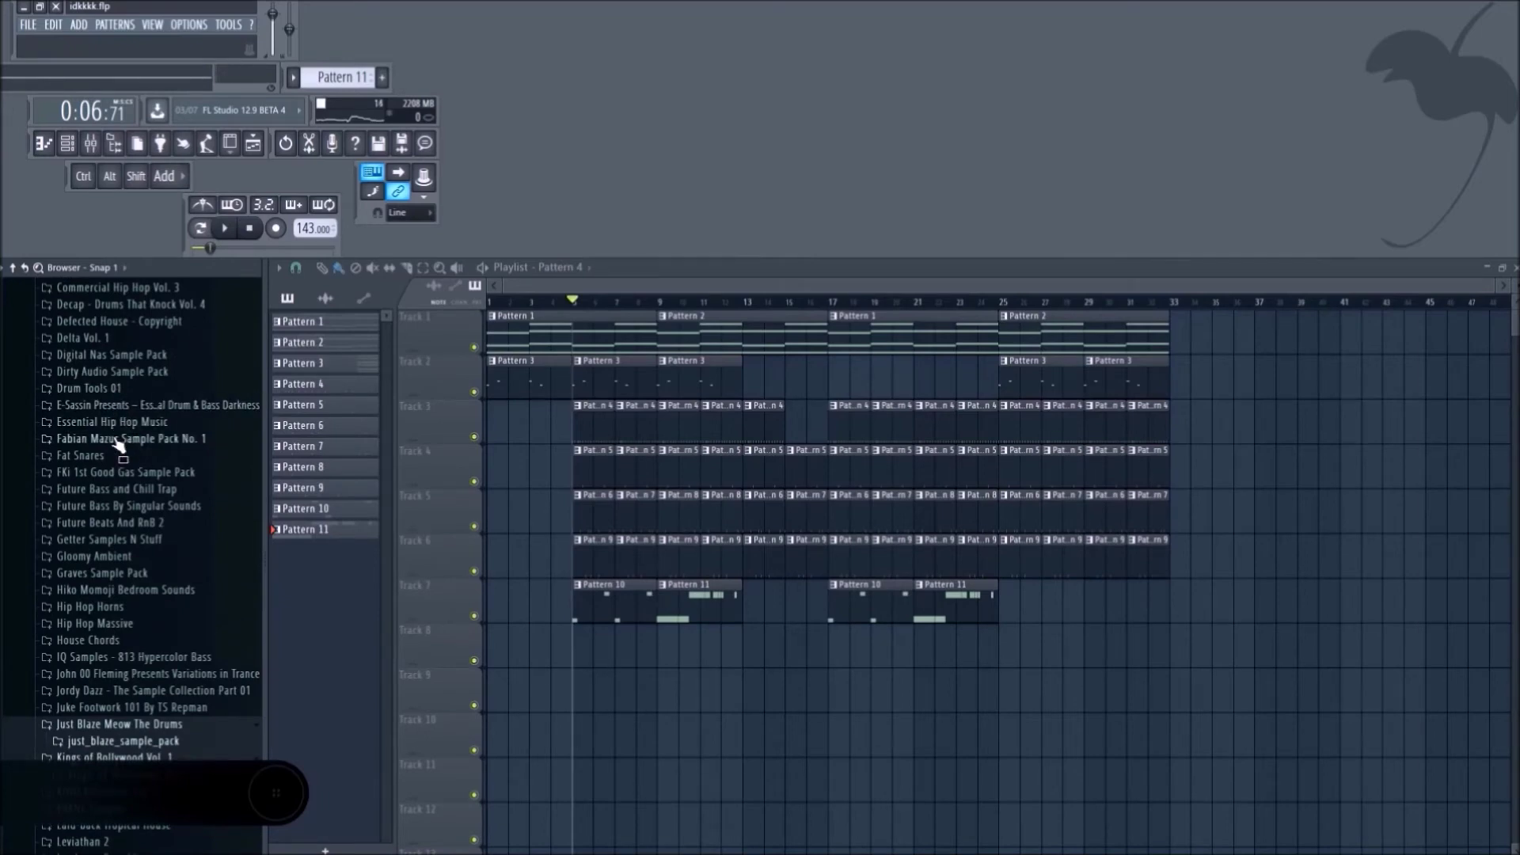
click(126, 473)
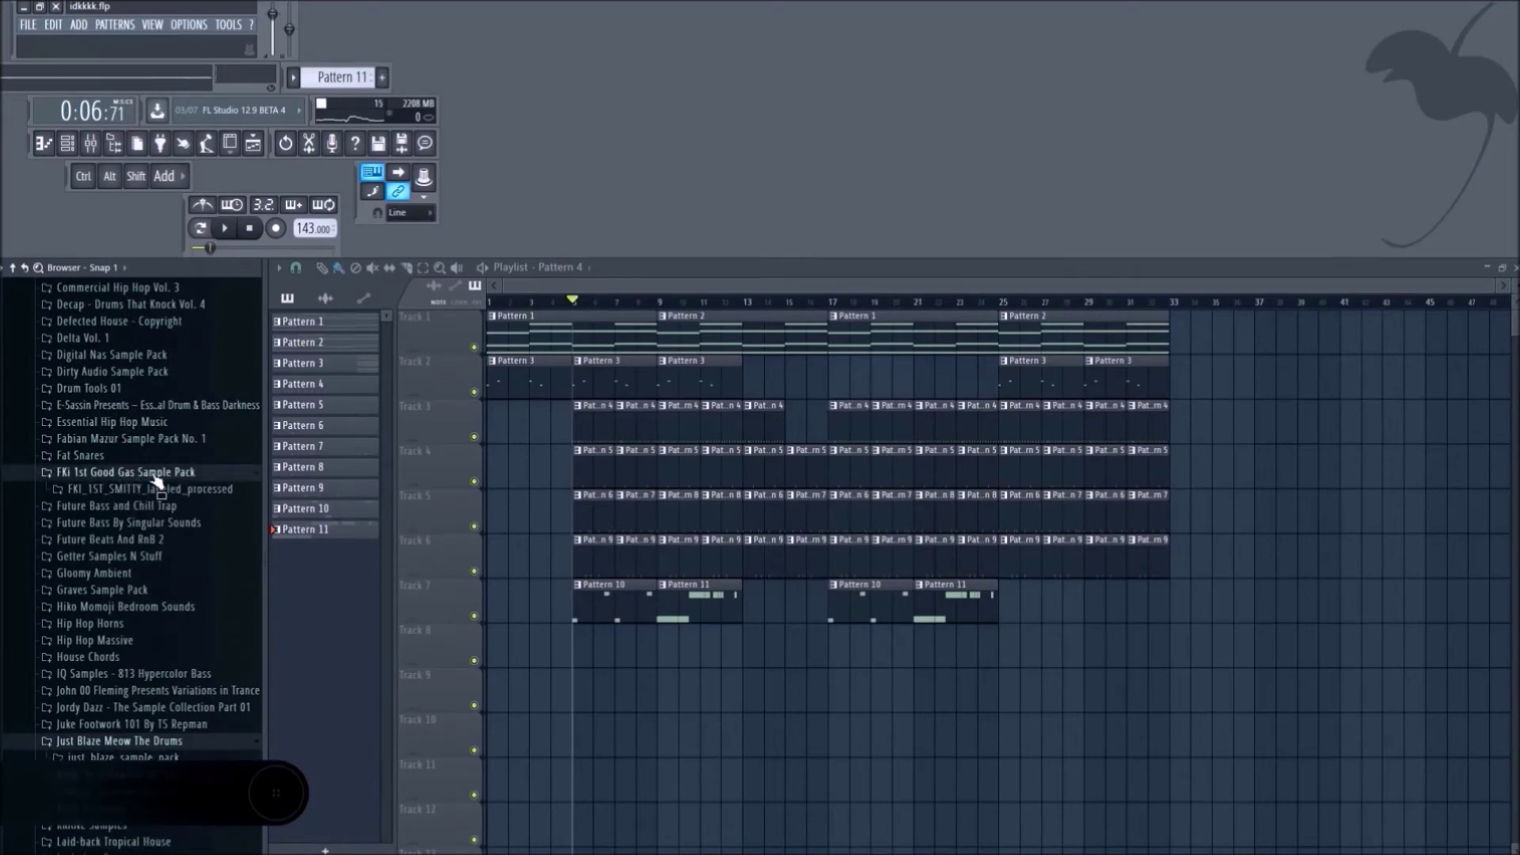
click(159, 488)
click(158, 507)
click(162, 464)
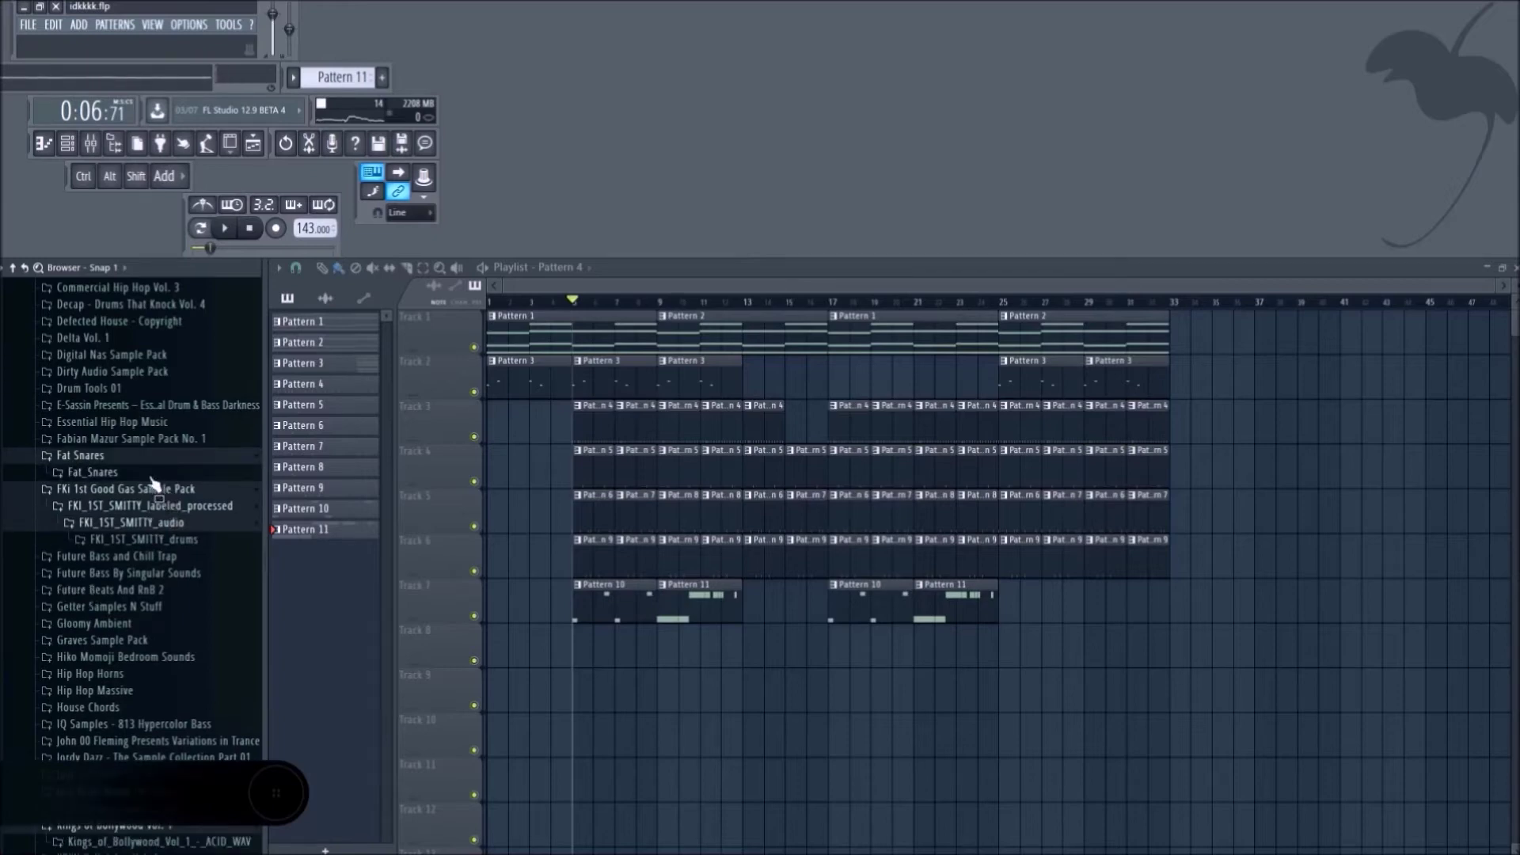
click(151, 458)
click(147, 473)
click(146, 488)
click(161, 510)
click(154, 489)
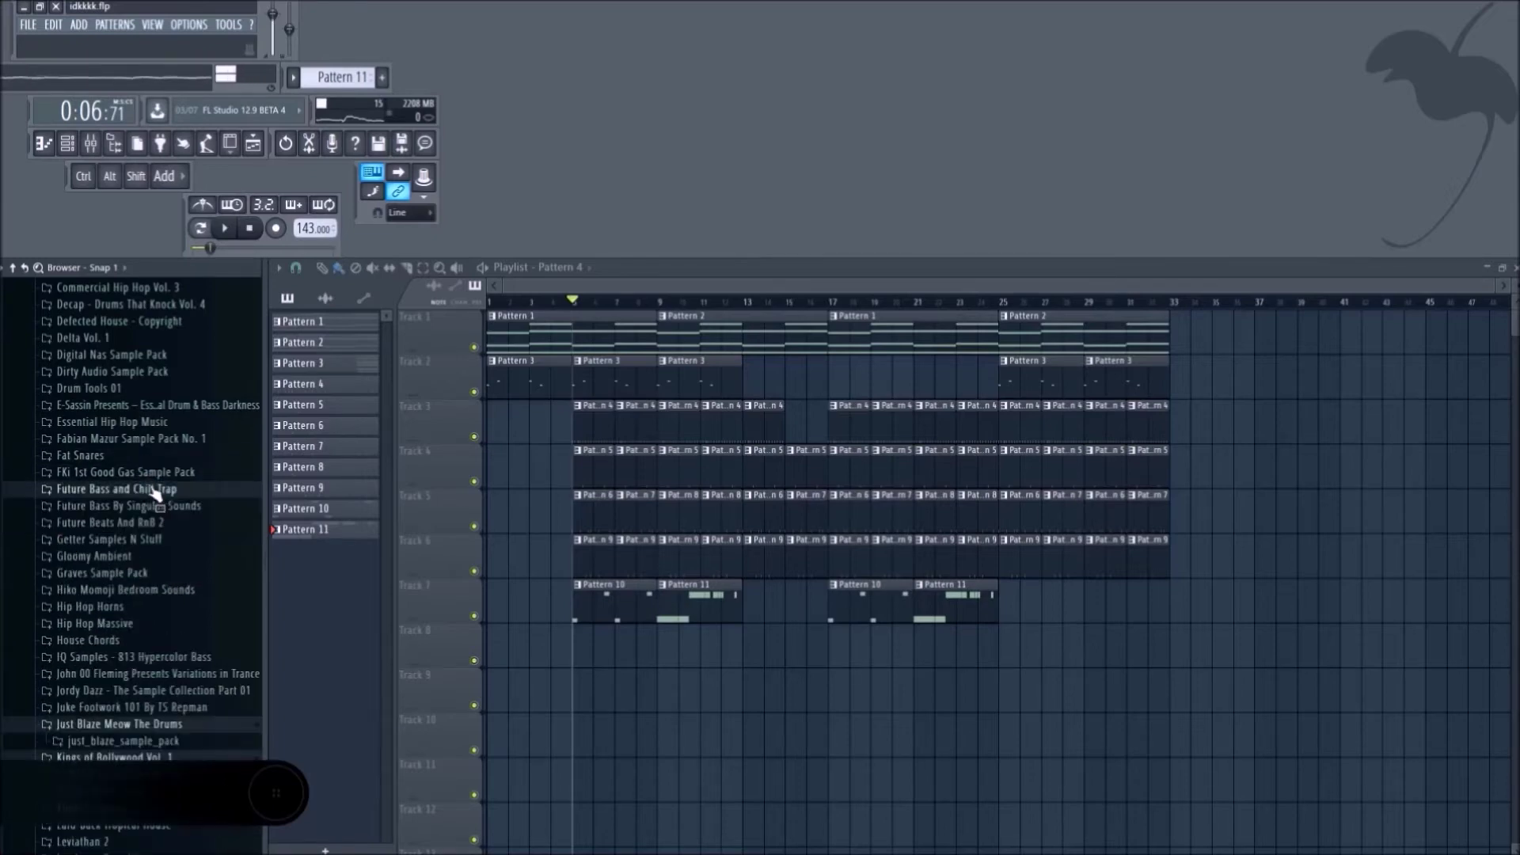
Preview the Cymbals_Crash sample in the Drum_Hits folder of Future Bass By Singular Sounds and collapse the folder.
click(156, 506)
click(158, 522)
click(156, 542)
click(155, 555)
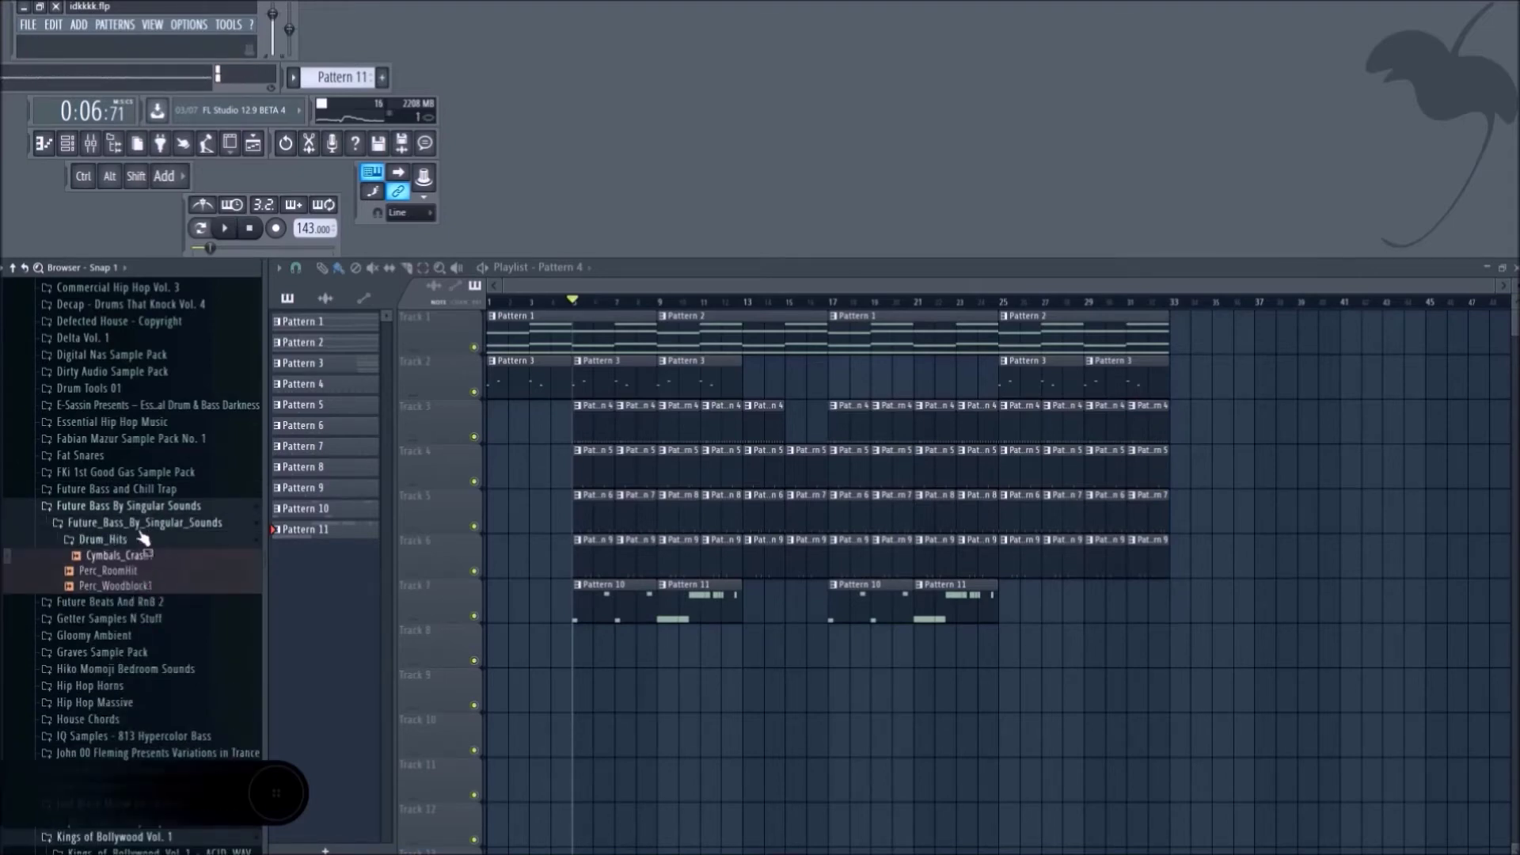
click(146, 539)
Preview FRnB_Crash_7 in the Drum_Oneshots folder of Future Beats And RnB 2 and open it in a new channel.
click(147, 556)
click(149, 574)
click(150, 588)
click(147, 607)
right_click(146, 609)
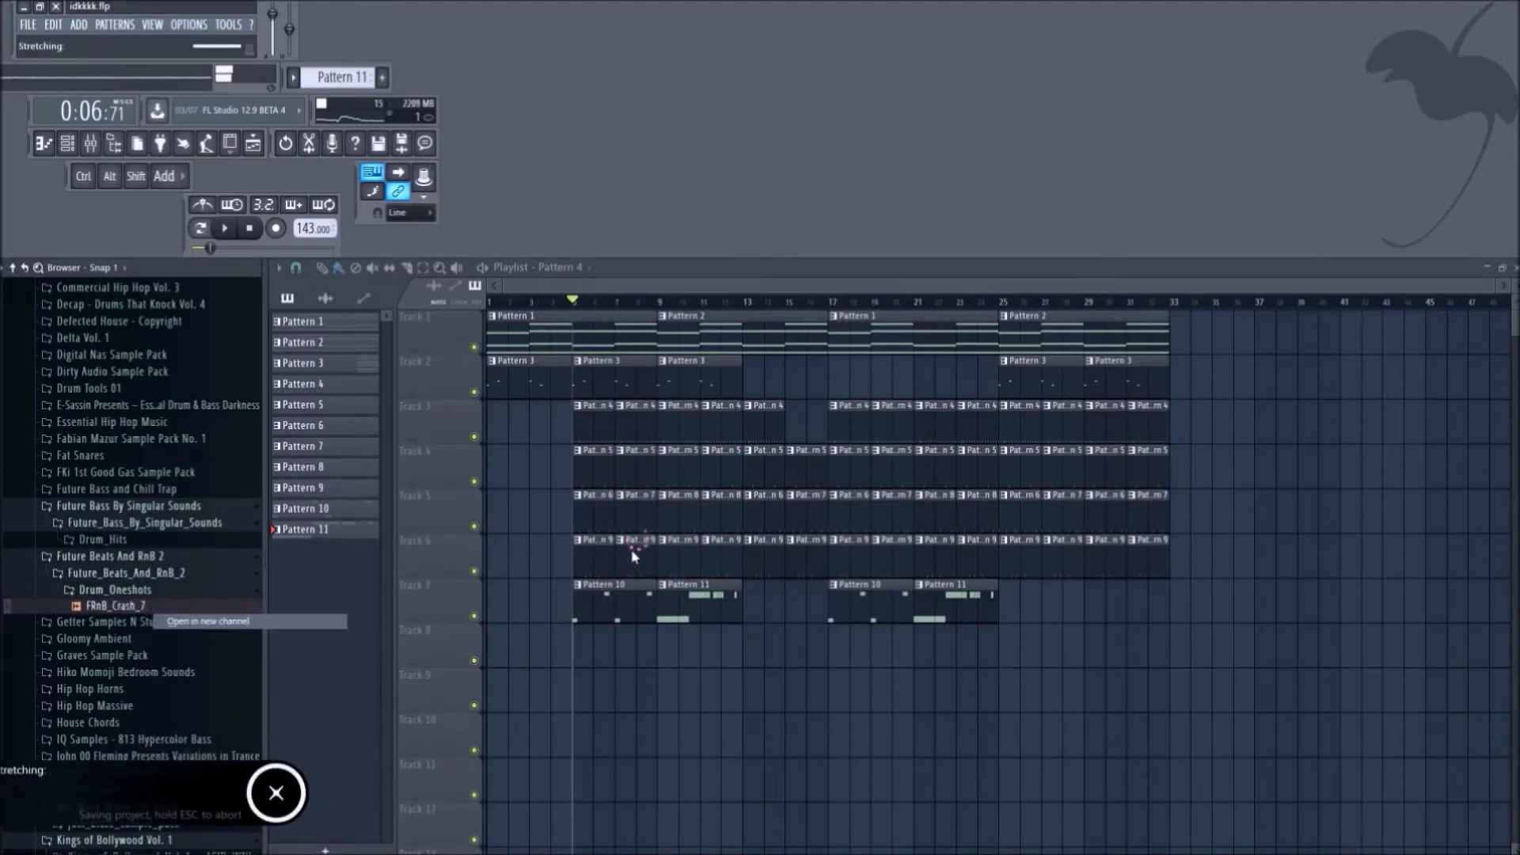
drag(633, 557, 633, 556)
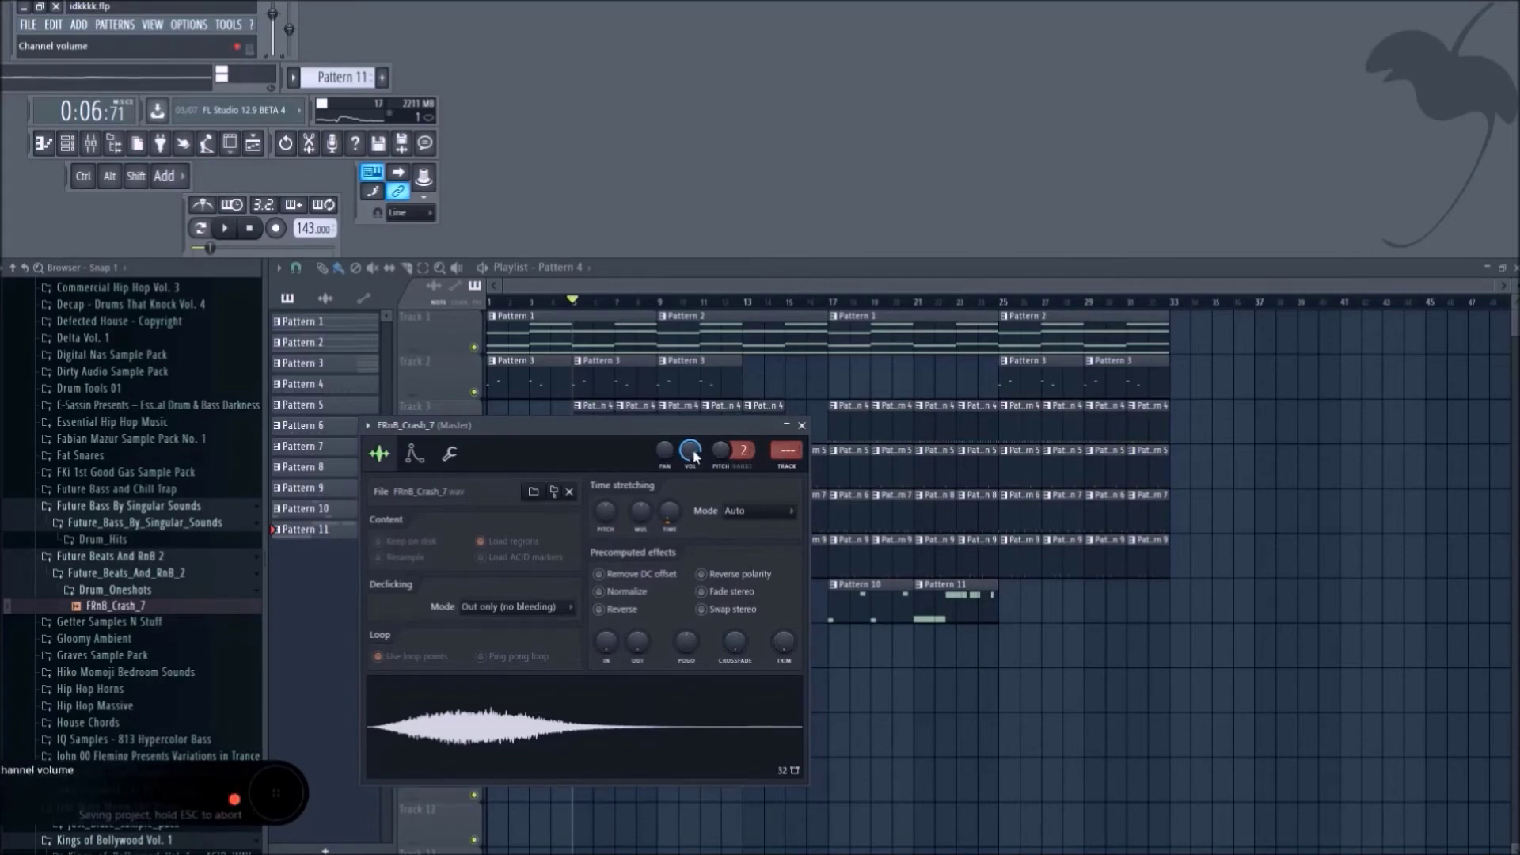
click(801, 425)
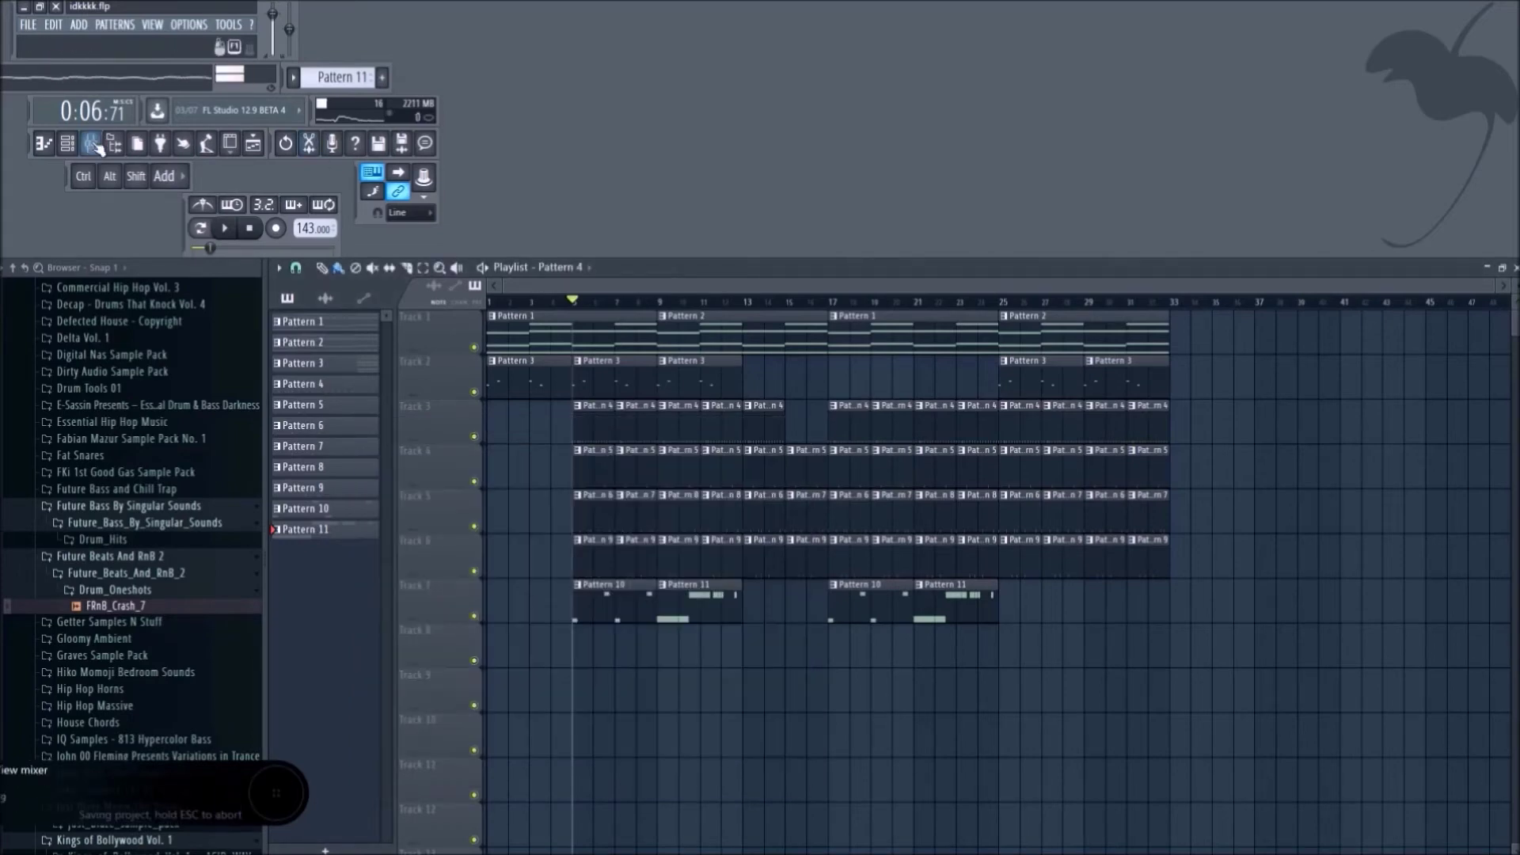
Route the FRnB_Crash_7 channel to mixer track 9 and open the mixer.
click(68, 143)
drag(504, 329, 884, 346)
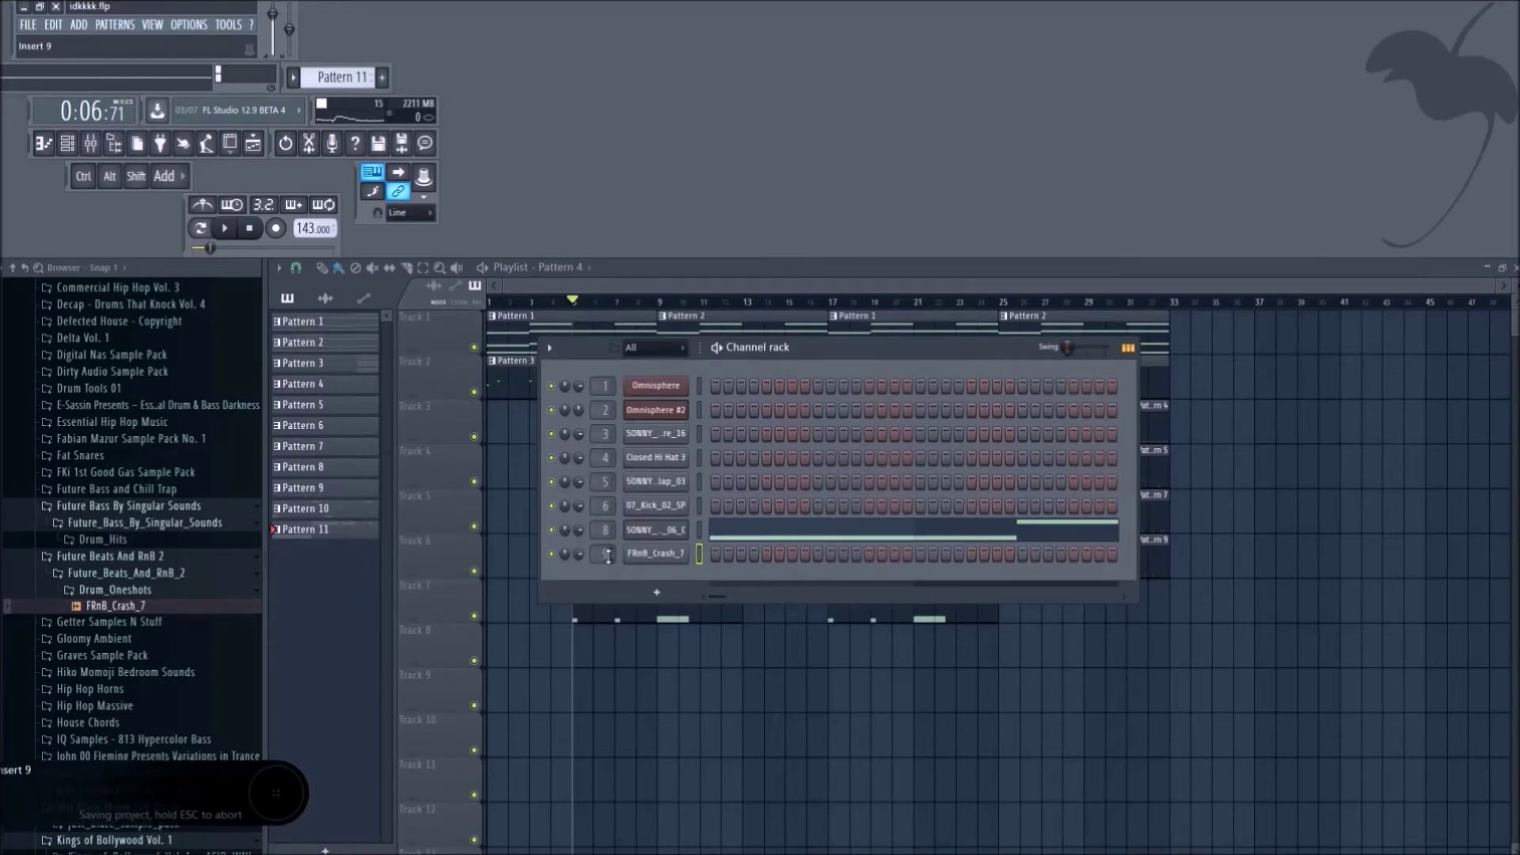
click(91, 144)
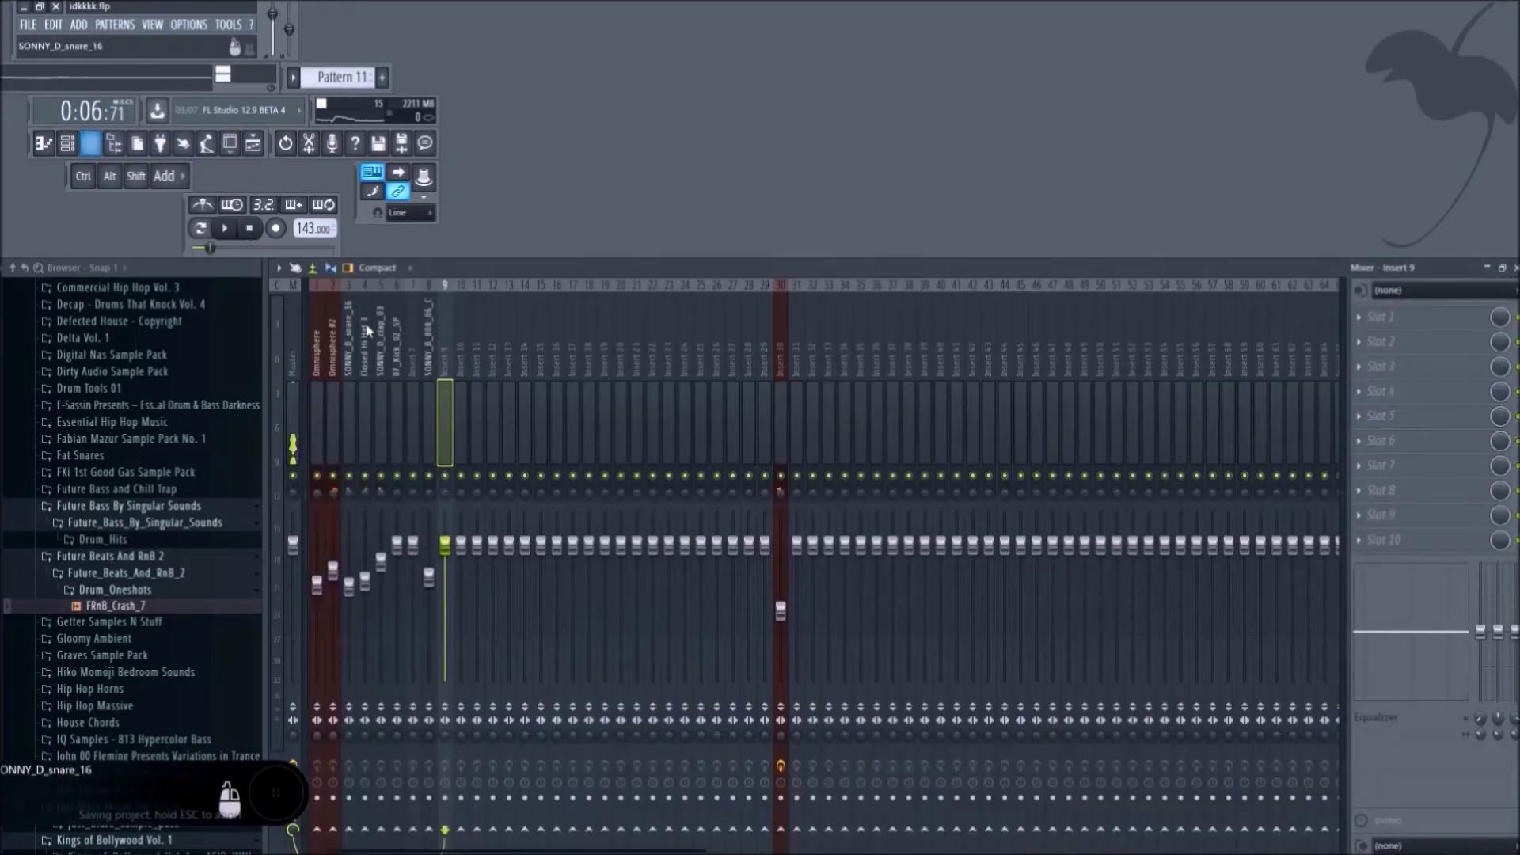
Play the arrangement, switch from the mixer to the playlist, and stop playback.
key(space)
key(F6)
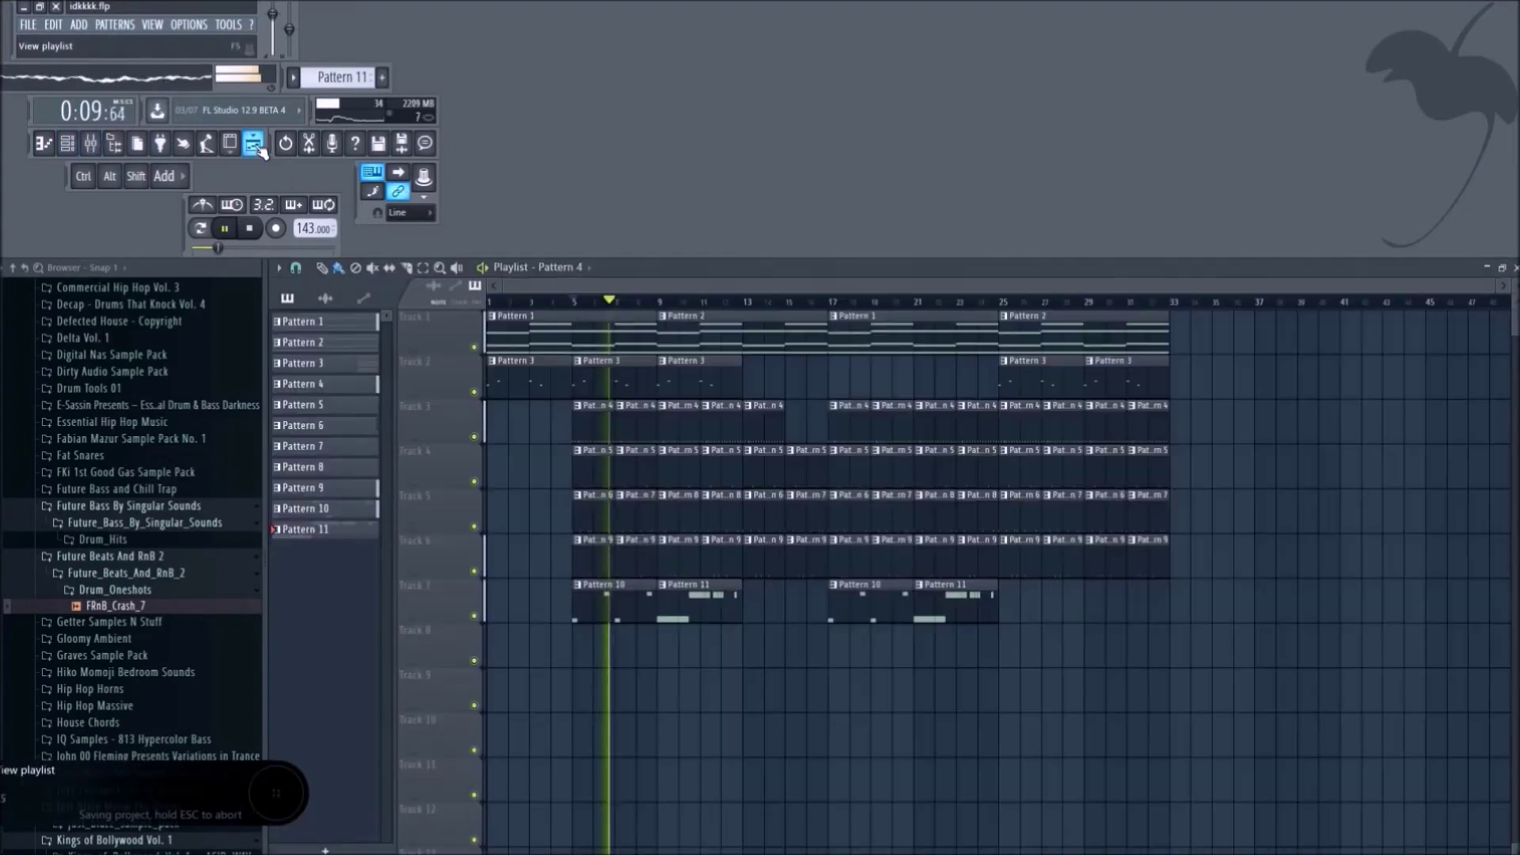
key(F5)
key(space)
drag(638, 651, 592, 655)
right_click(626, 651)
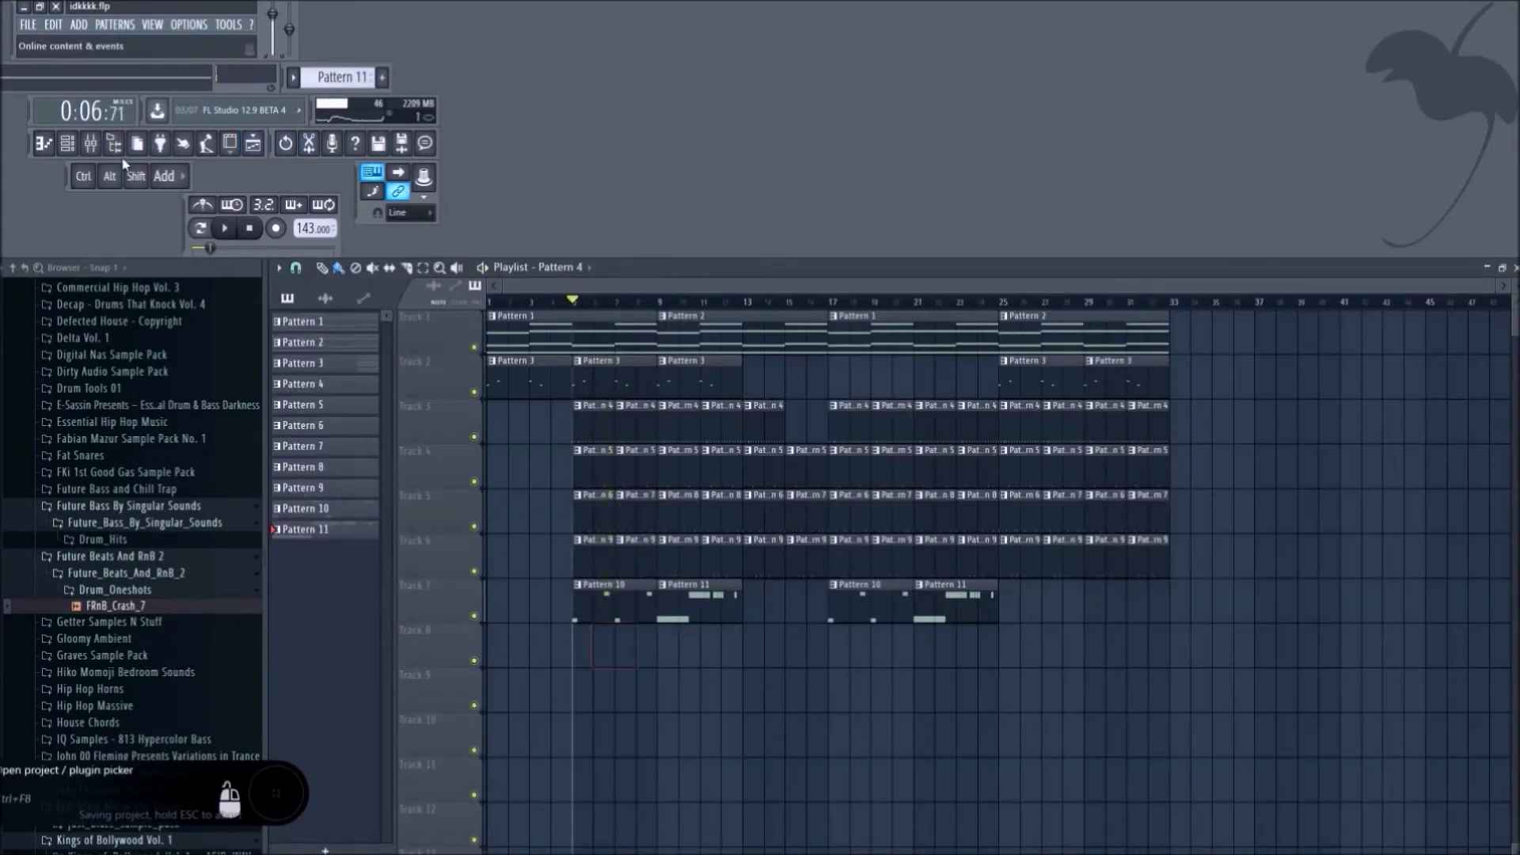
Place a new Pattern 12 clip on Track 8 at bar 3 and put FRnB_Crash_7 on the pattern's first step.
click(75, 154)
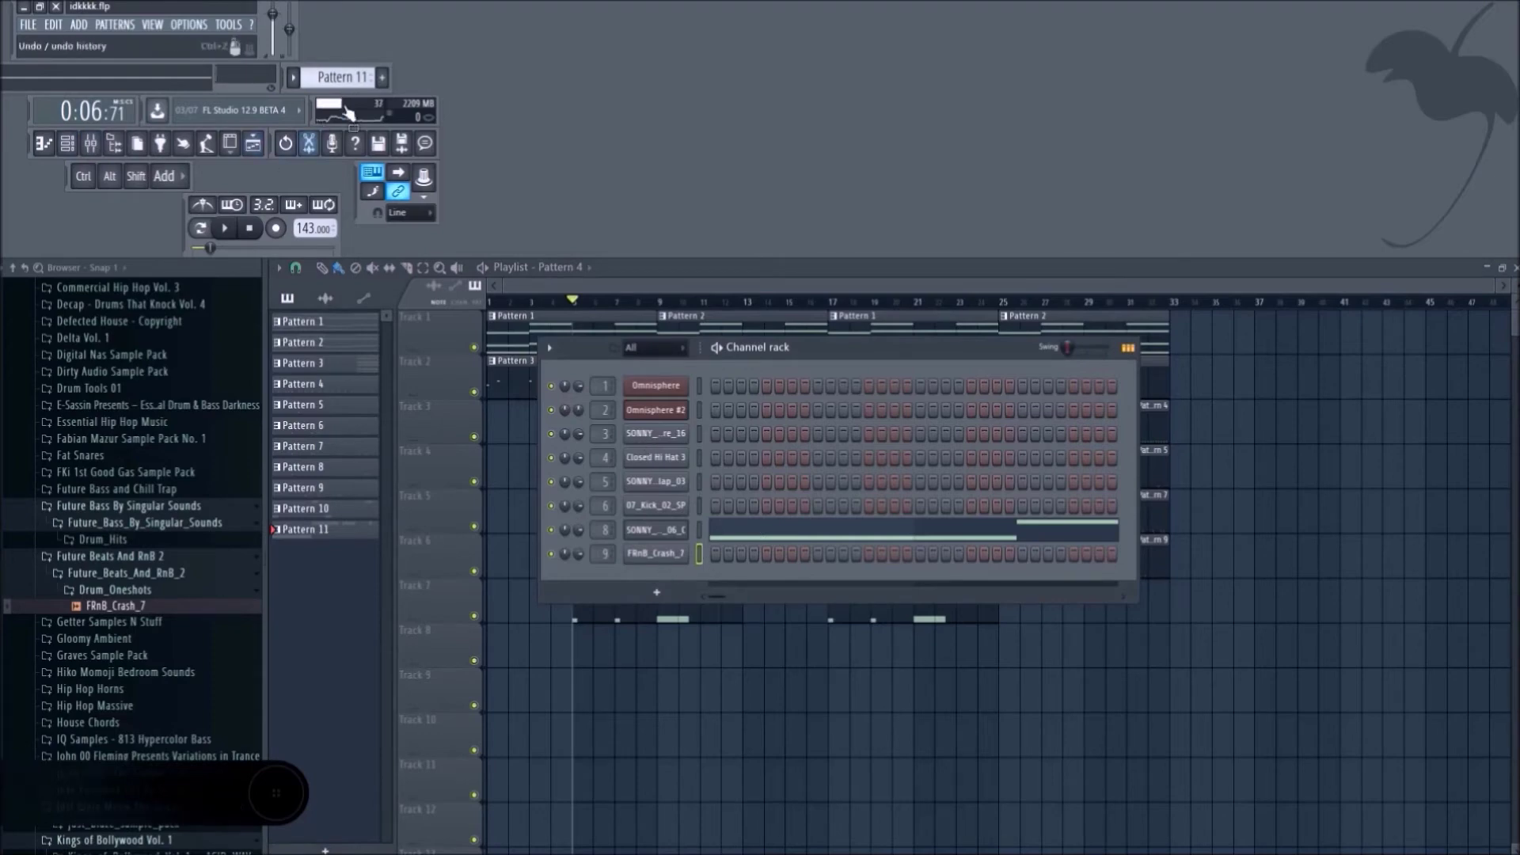
key(F4)
key(ctrl+s)
key(F6)
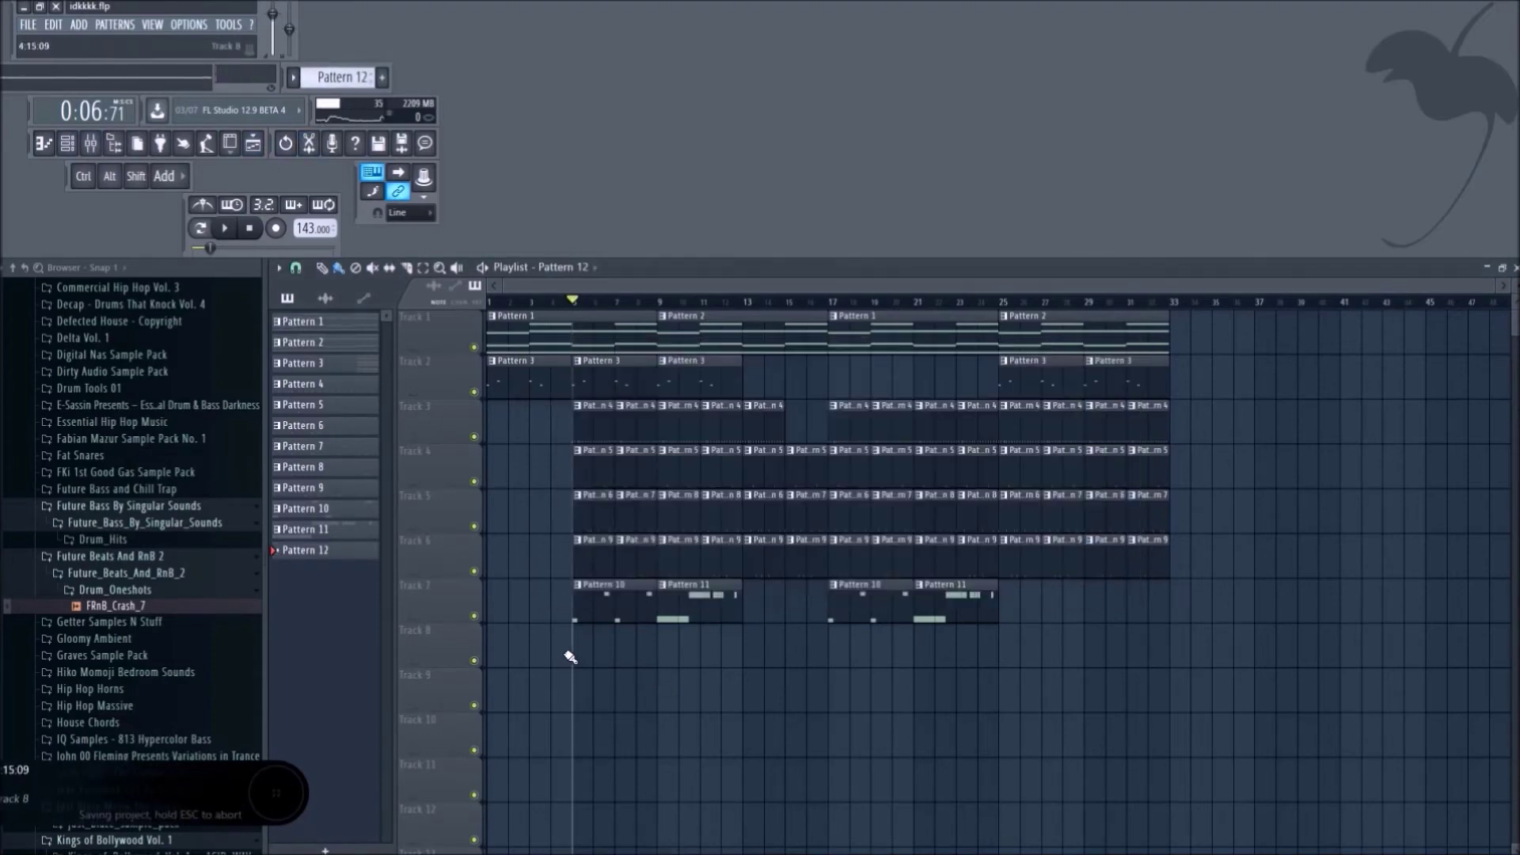
click(80, 152)
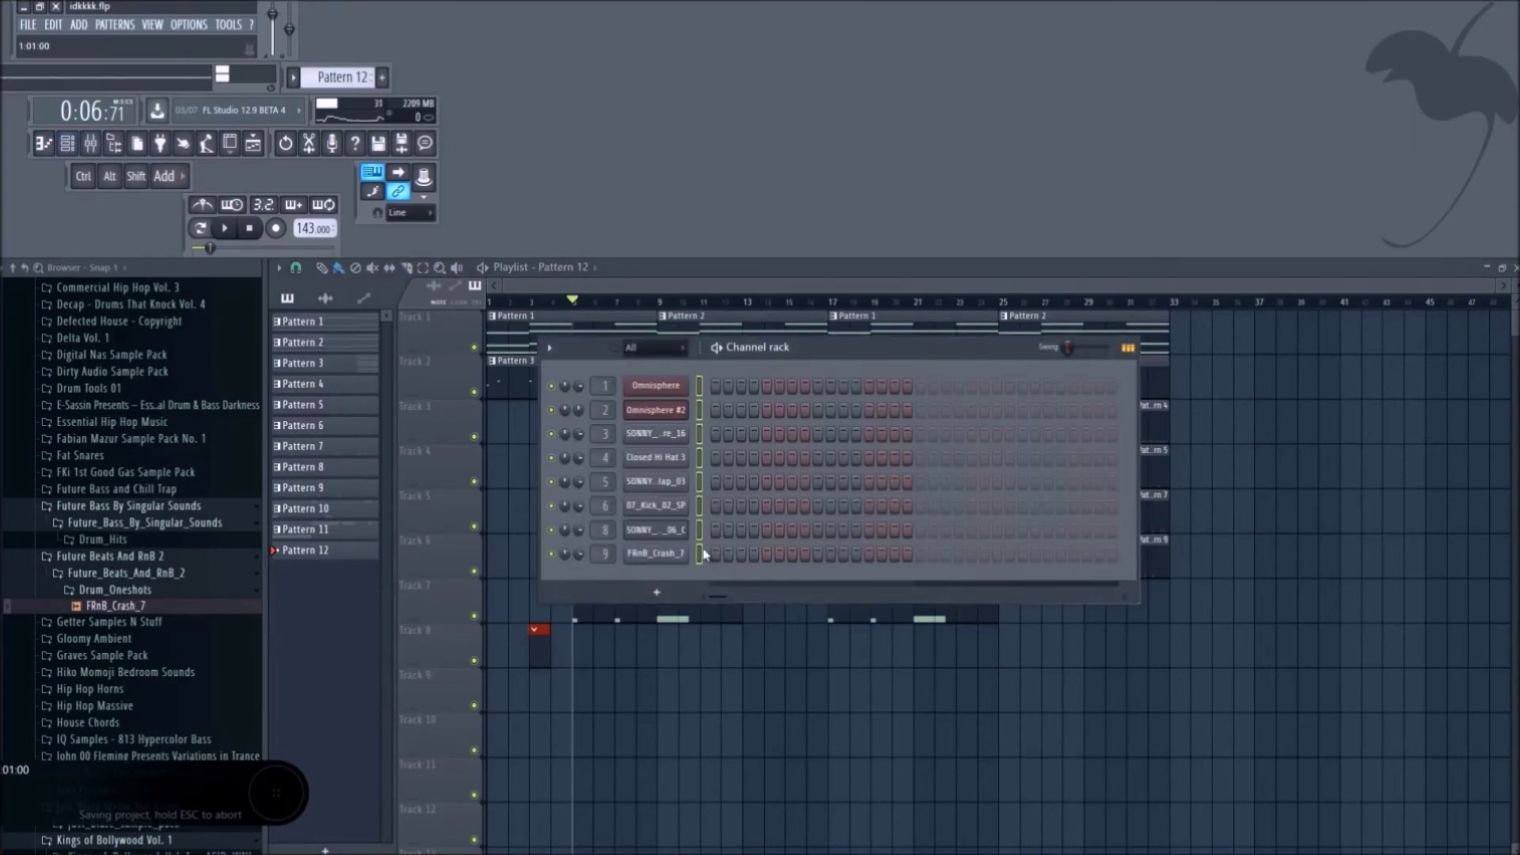
Adjust the time shift in the snare, Closed Hi Hat 3 and clap channel settings, with the hi-hat at 0:01.
click(675, 423)
click(511, 515)
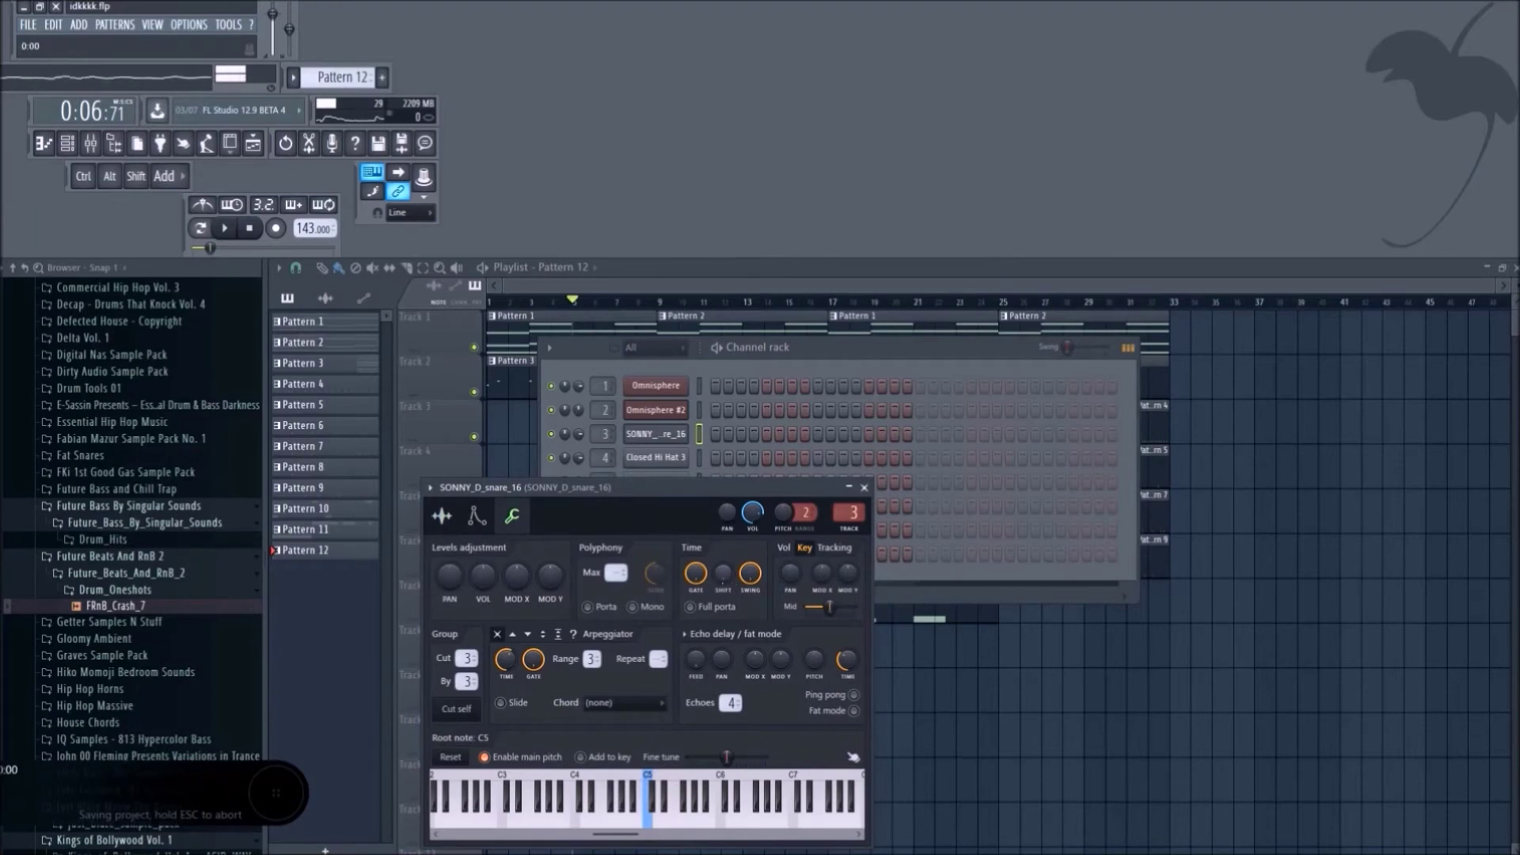
click(864, 487)
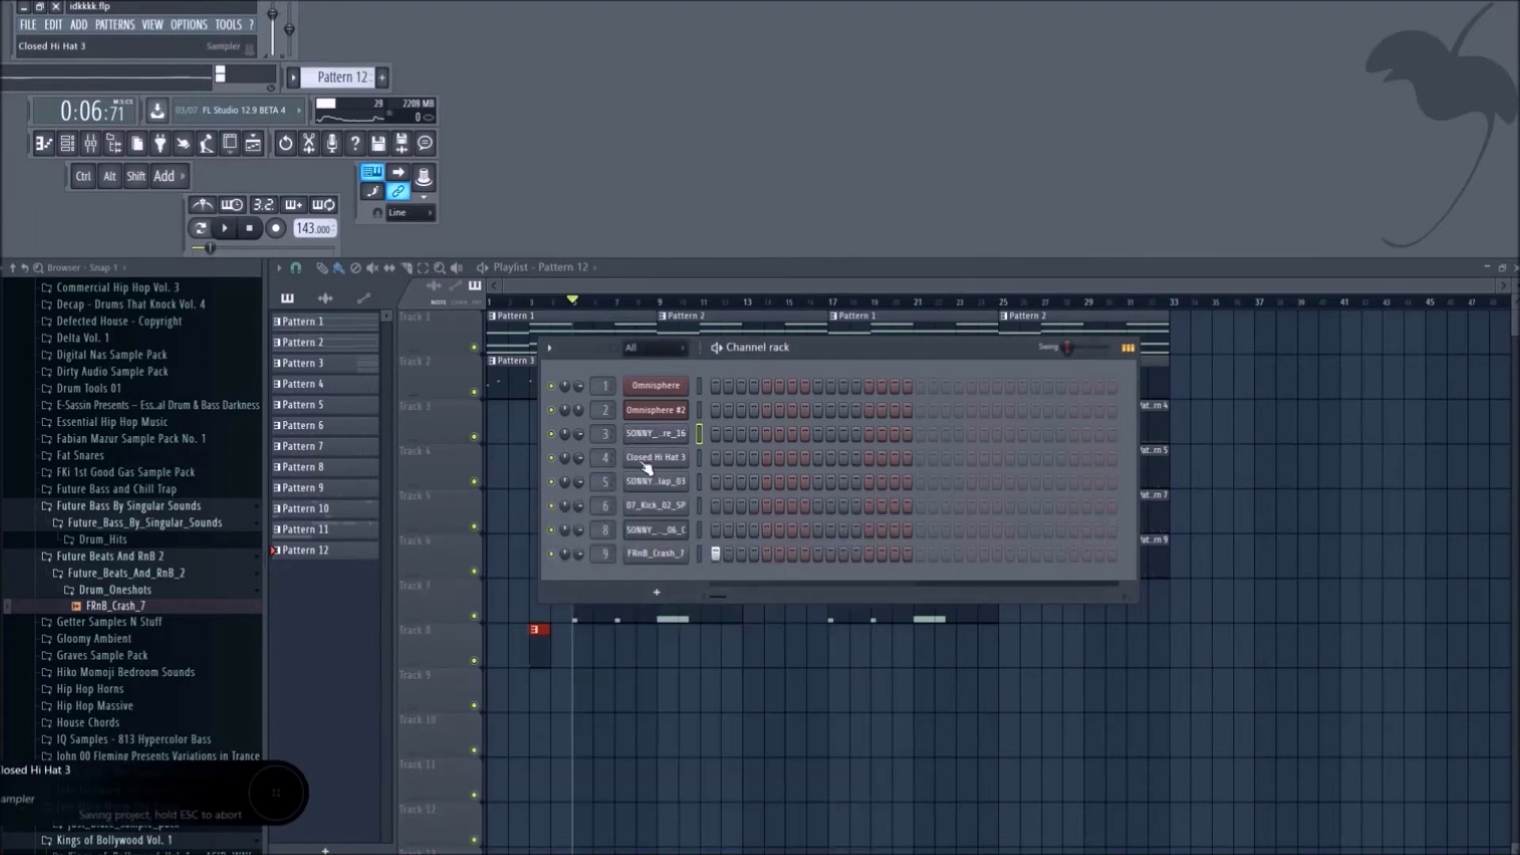
click(655, 457)
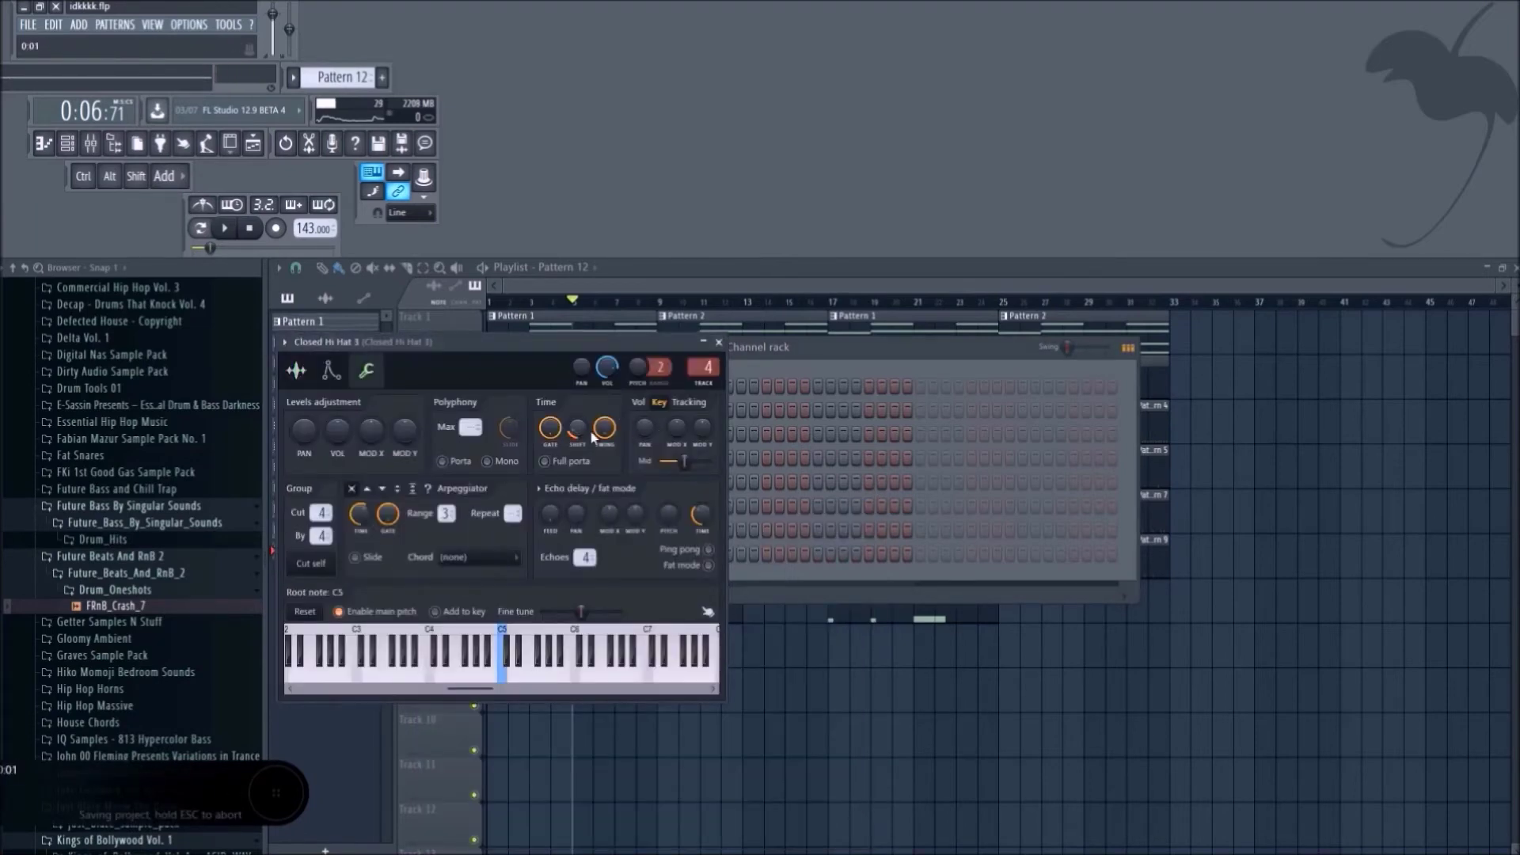
click(667, 410)
click(665, 481)
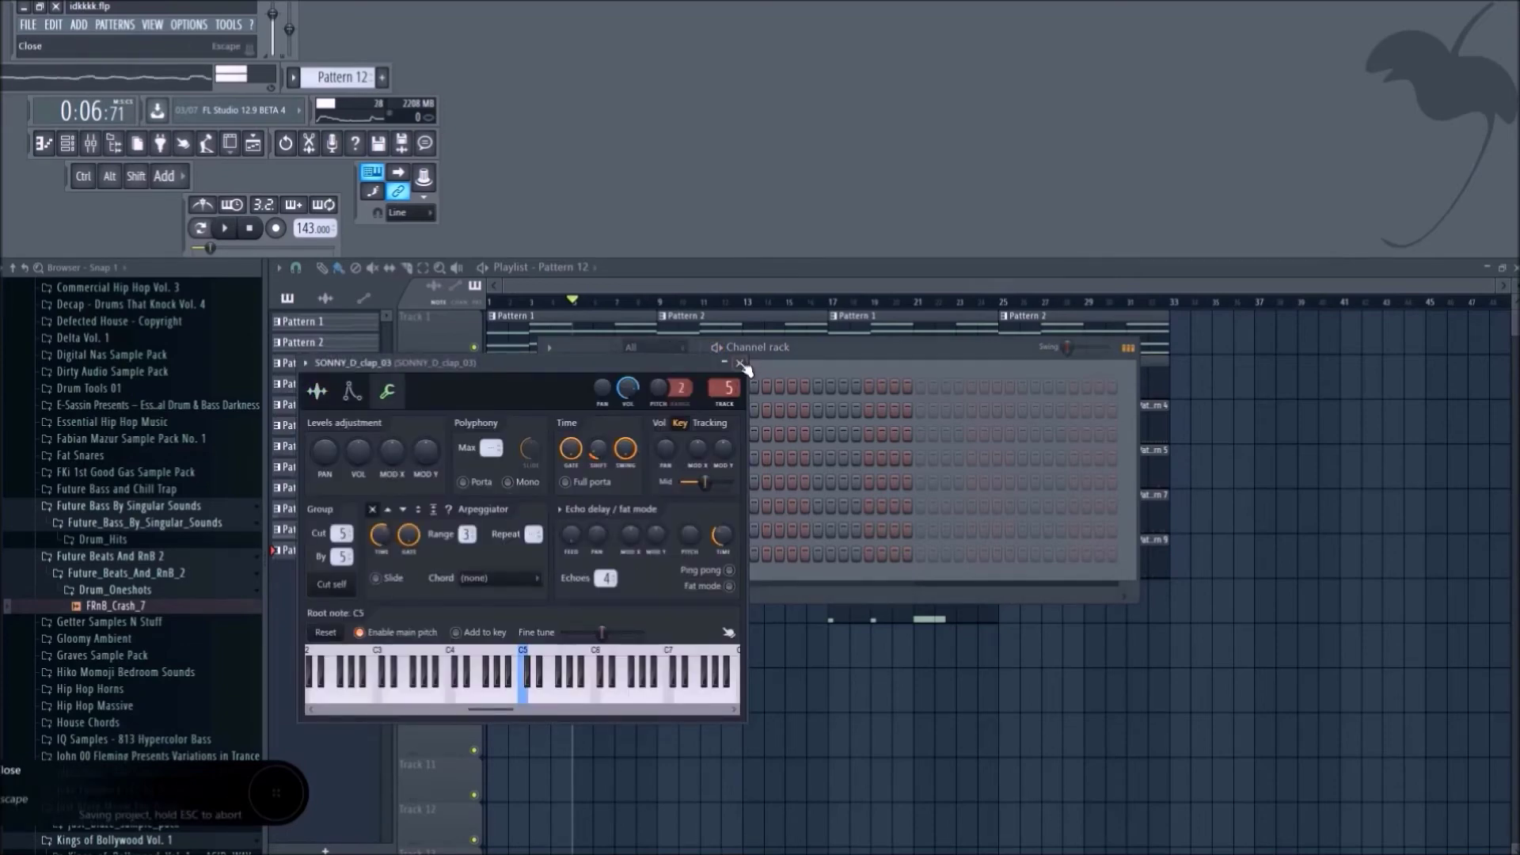
key(Escape)
Adjust the time shift in the settings of the kick, 808 and FRnB_Crash_7 channels.
click(669, 507)
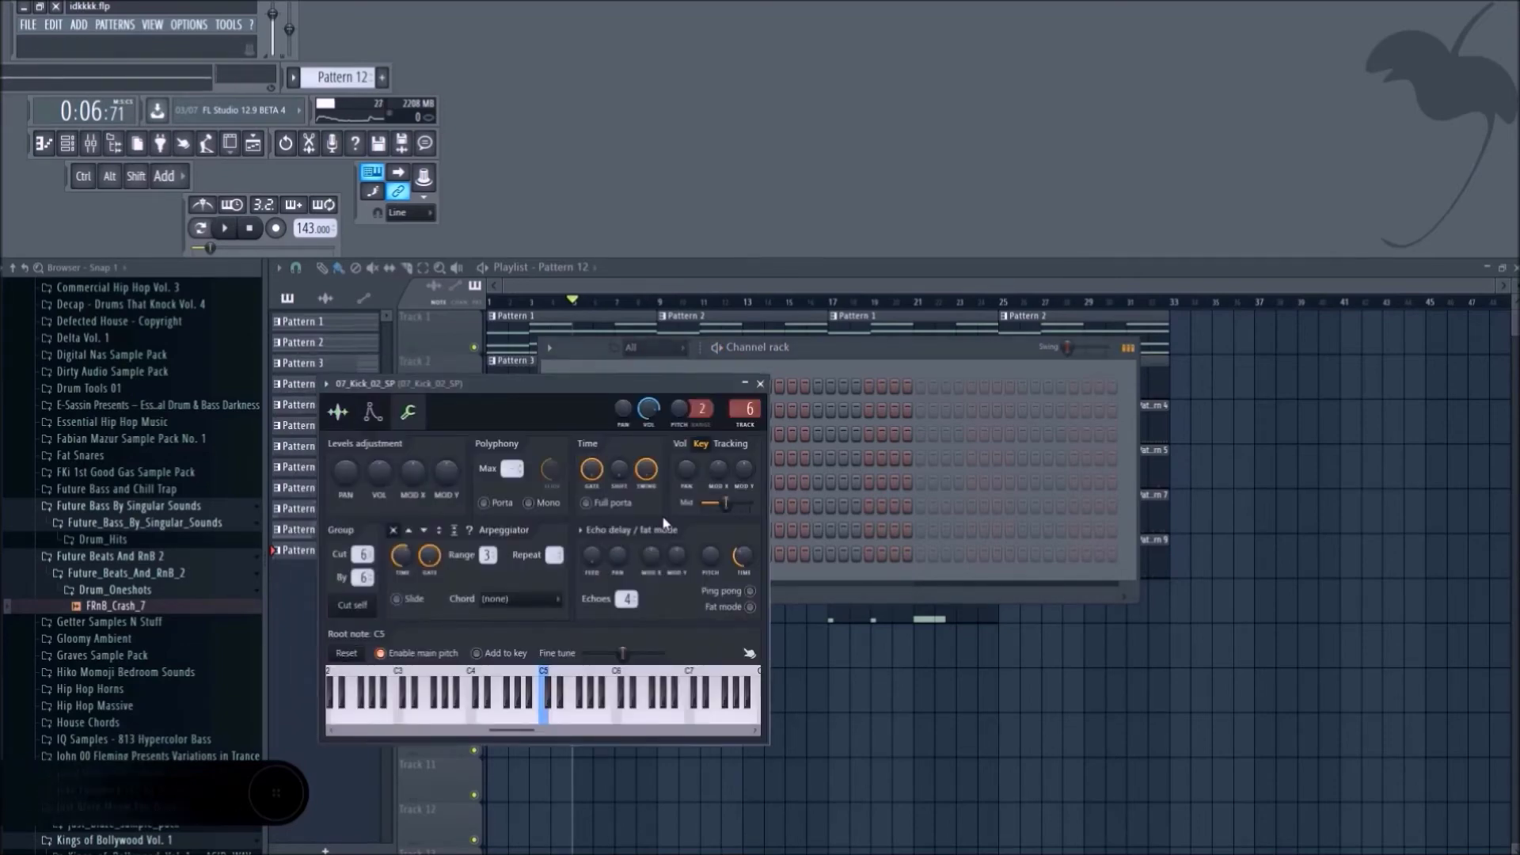
click(762, 382)
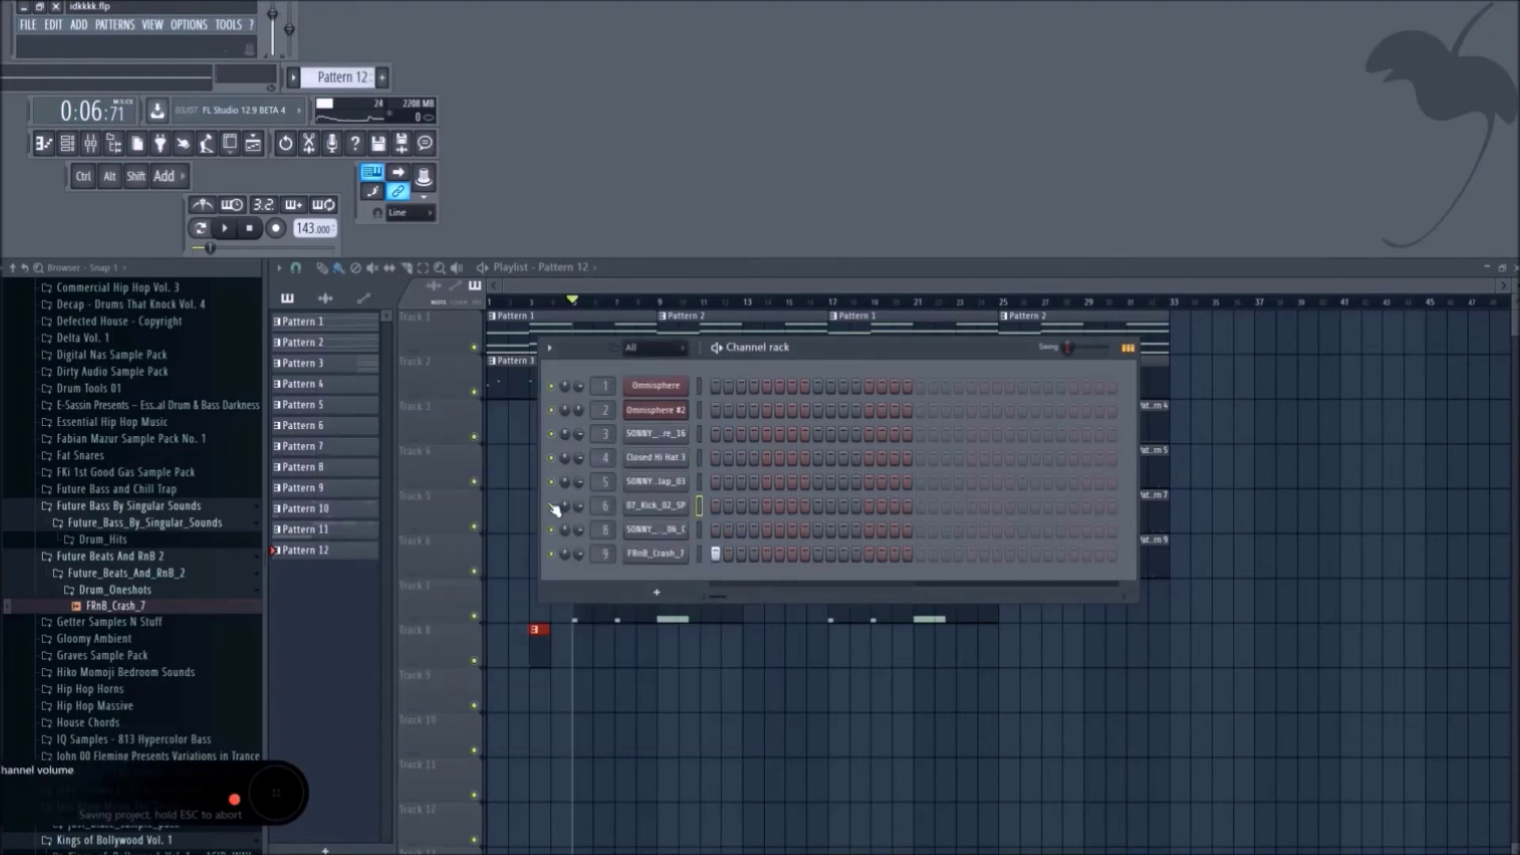
click(672, 536)
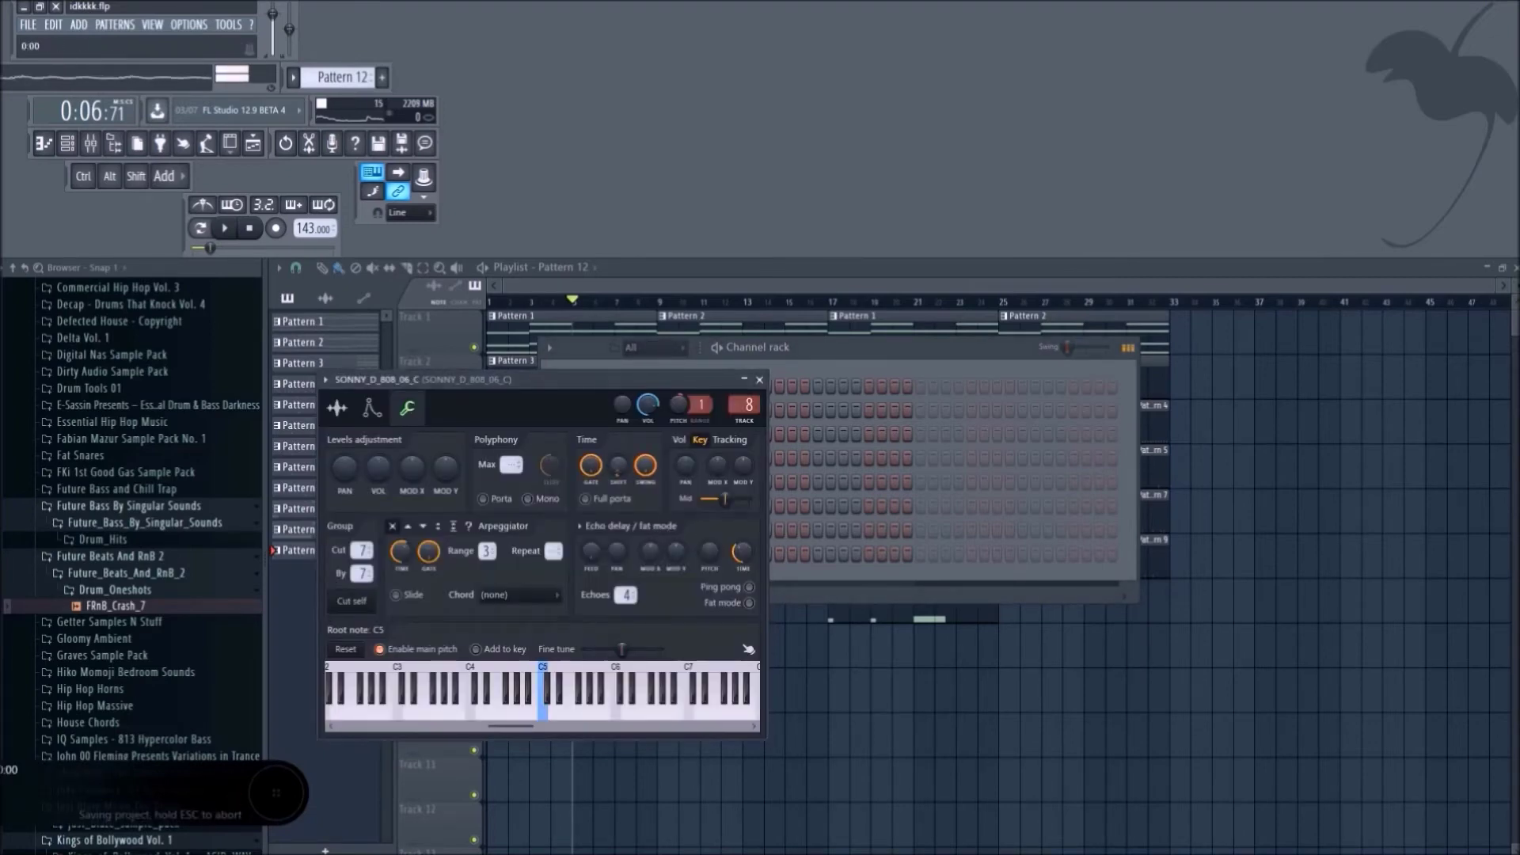
click(759, 380)
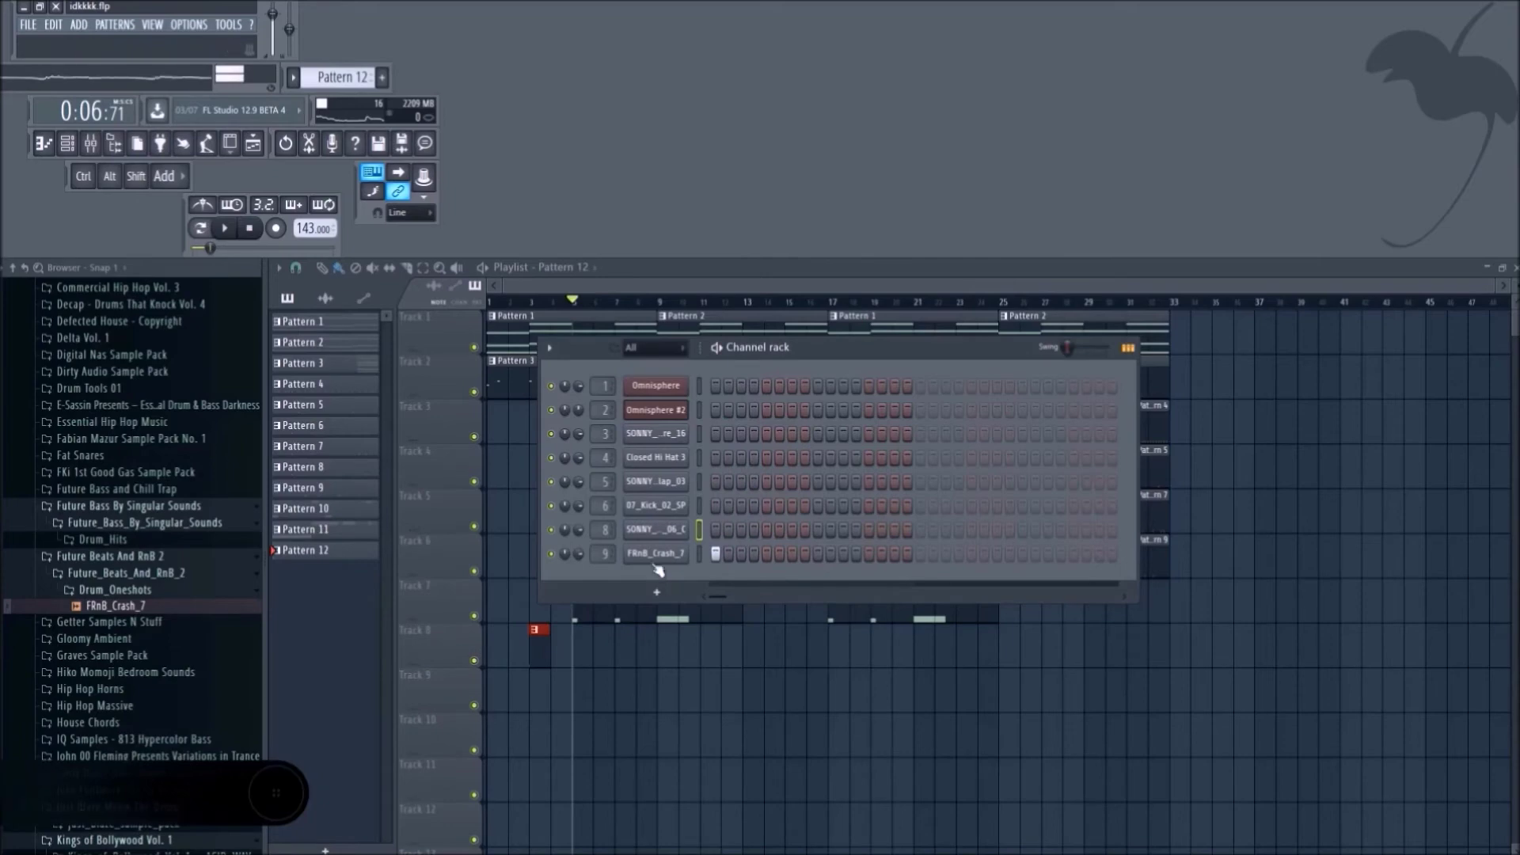
click(673, 578)
click(451, 457)
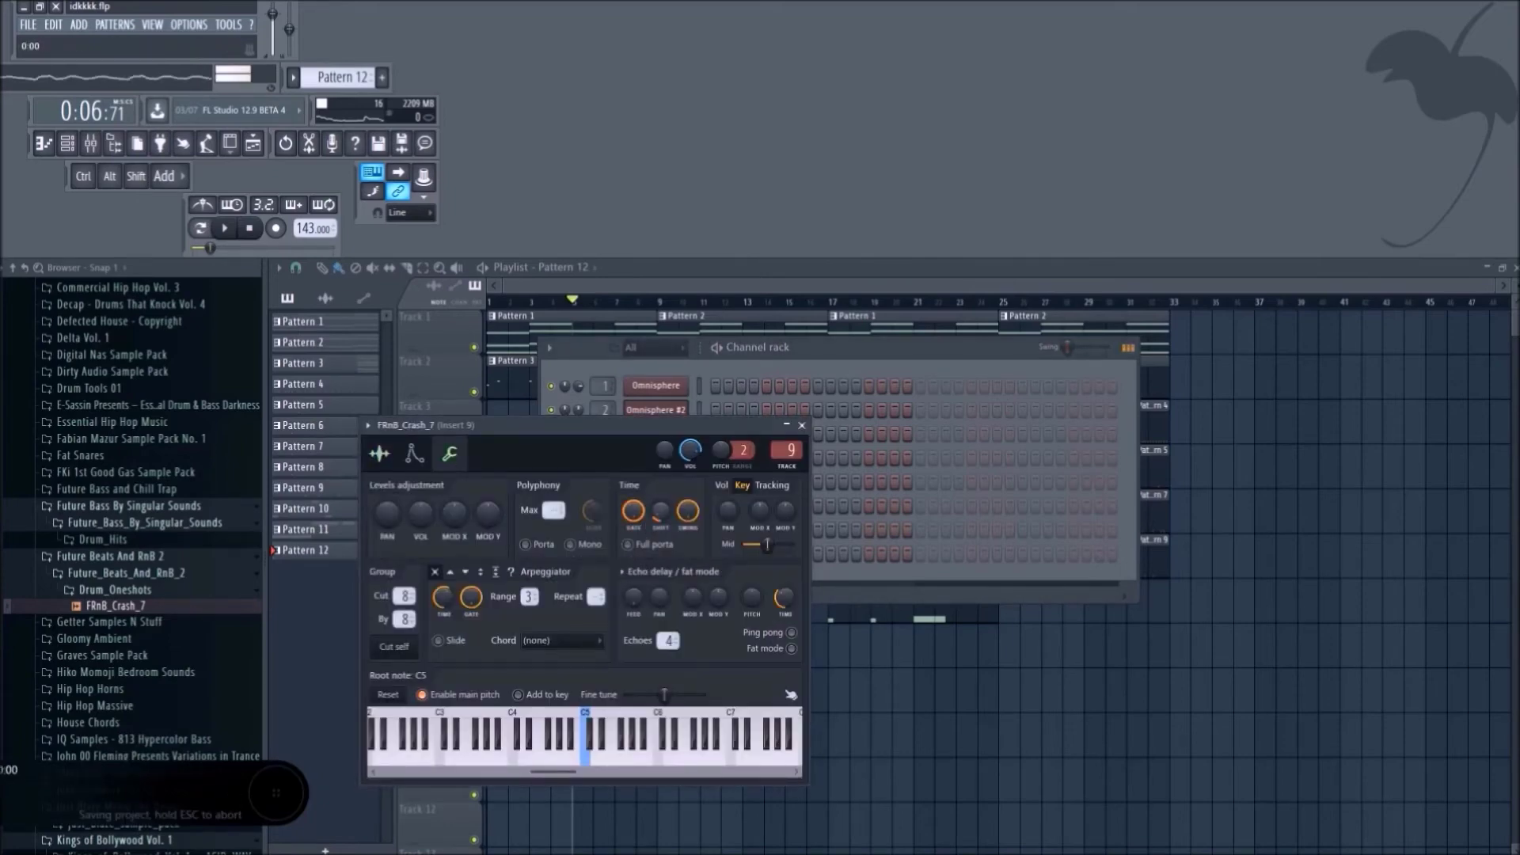
drag(658, 521, 818, 440)
click(802, 426)
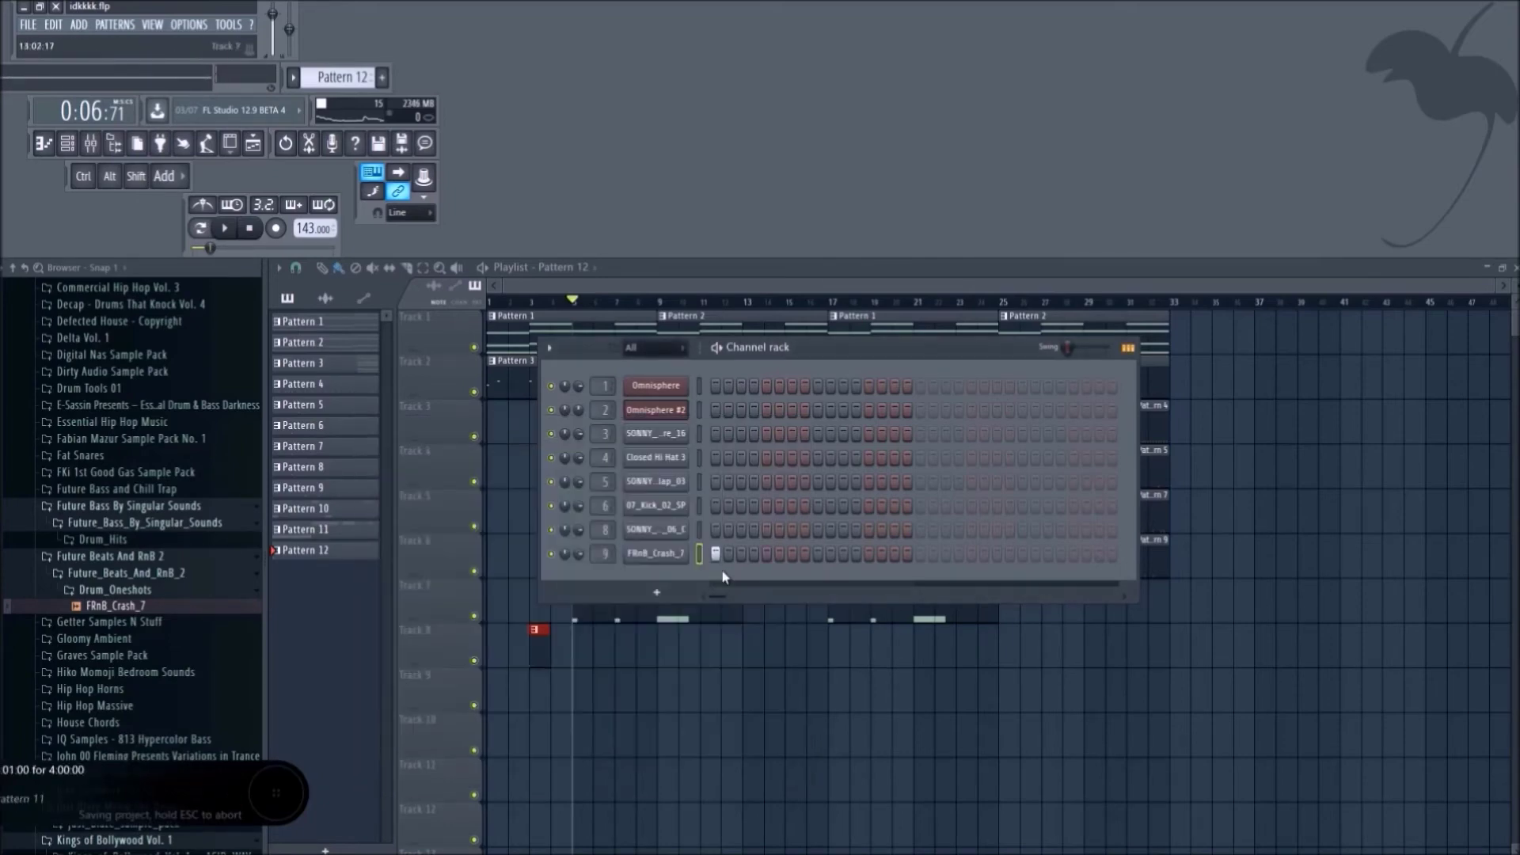
Move the playback position to bar 3 and lower the volume of Insert 9 in the mixer.
key(F6)
click(539, 304)
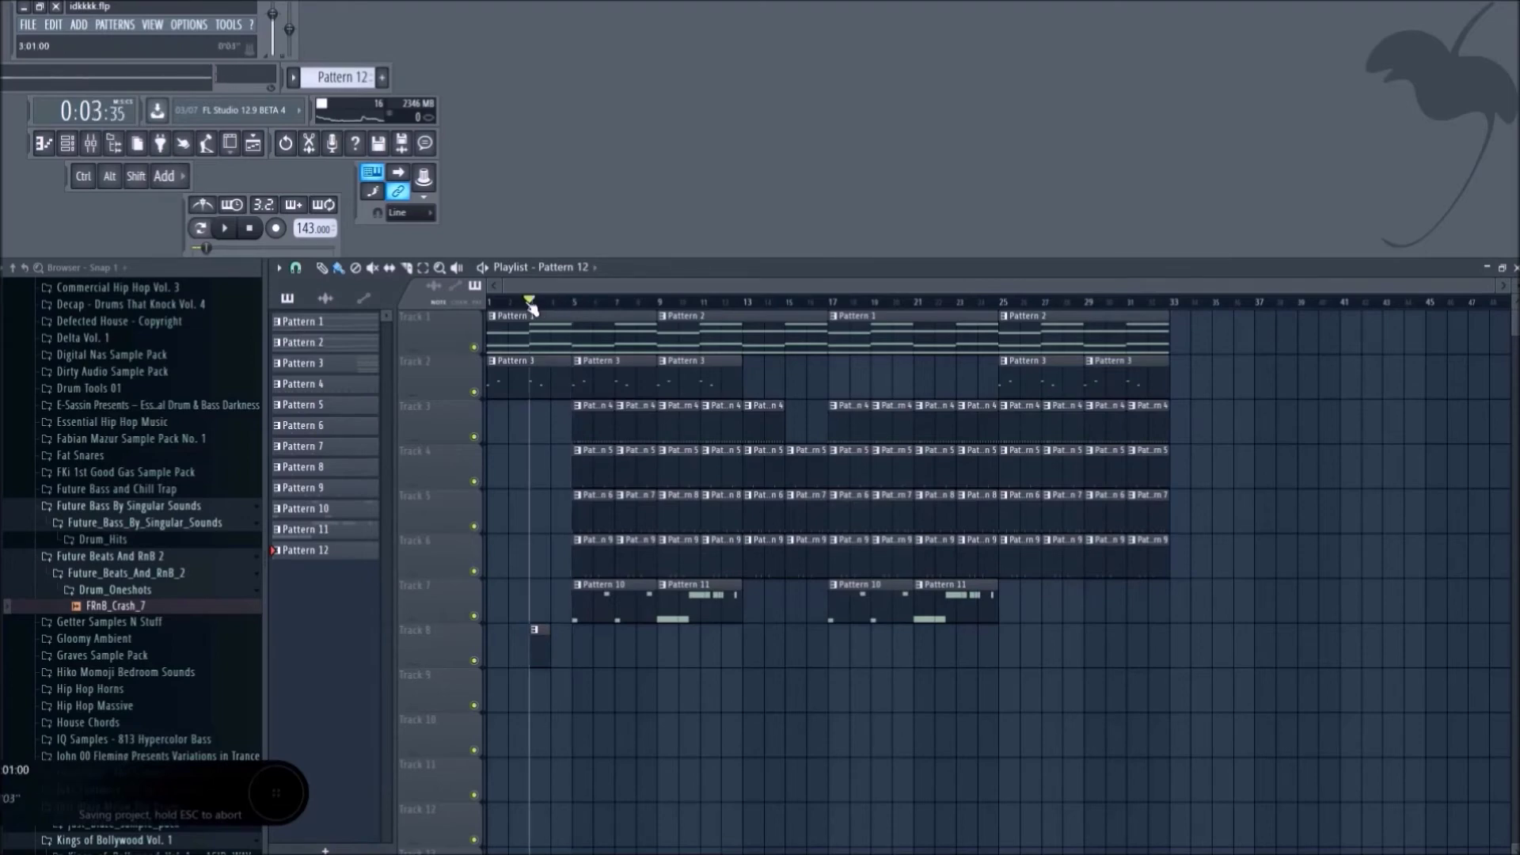
click(91, 145)
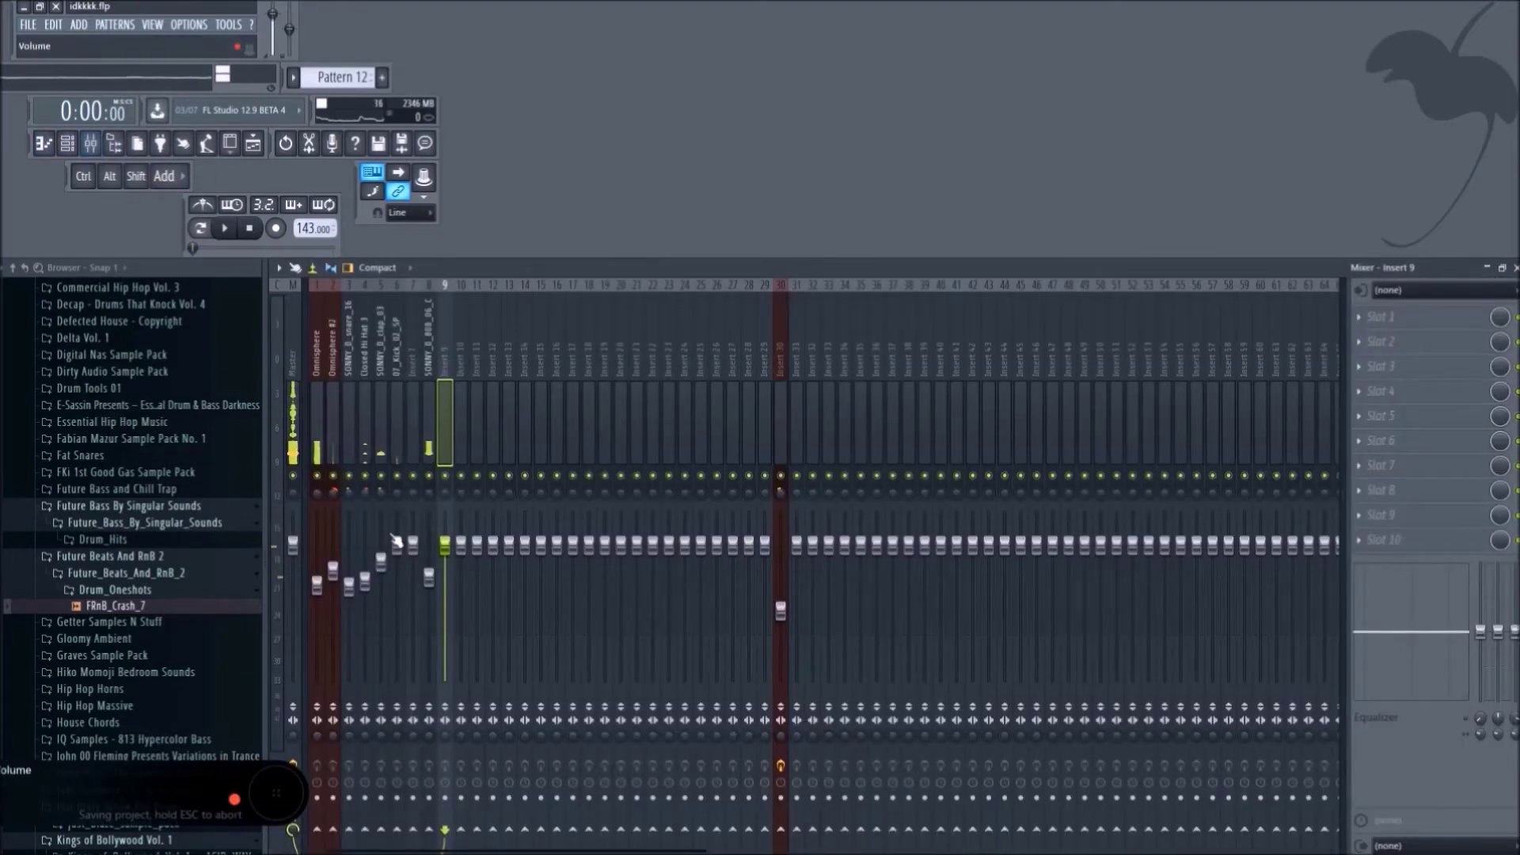
drag(448, 555, 448, 606)
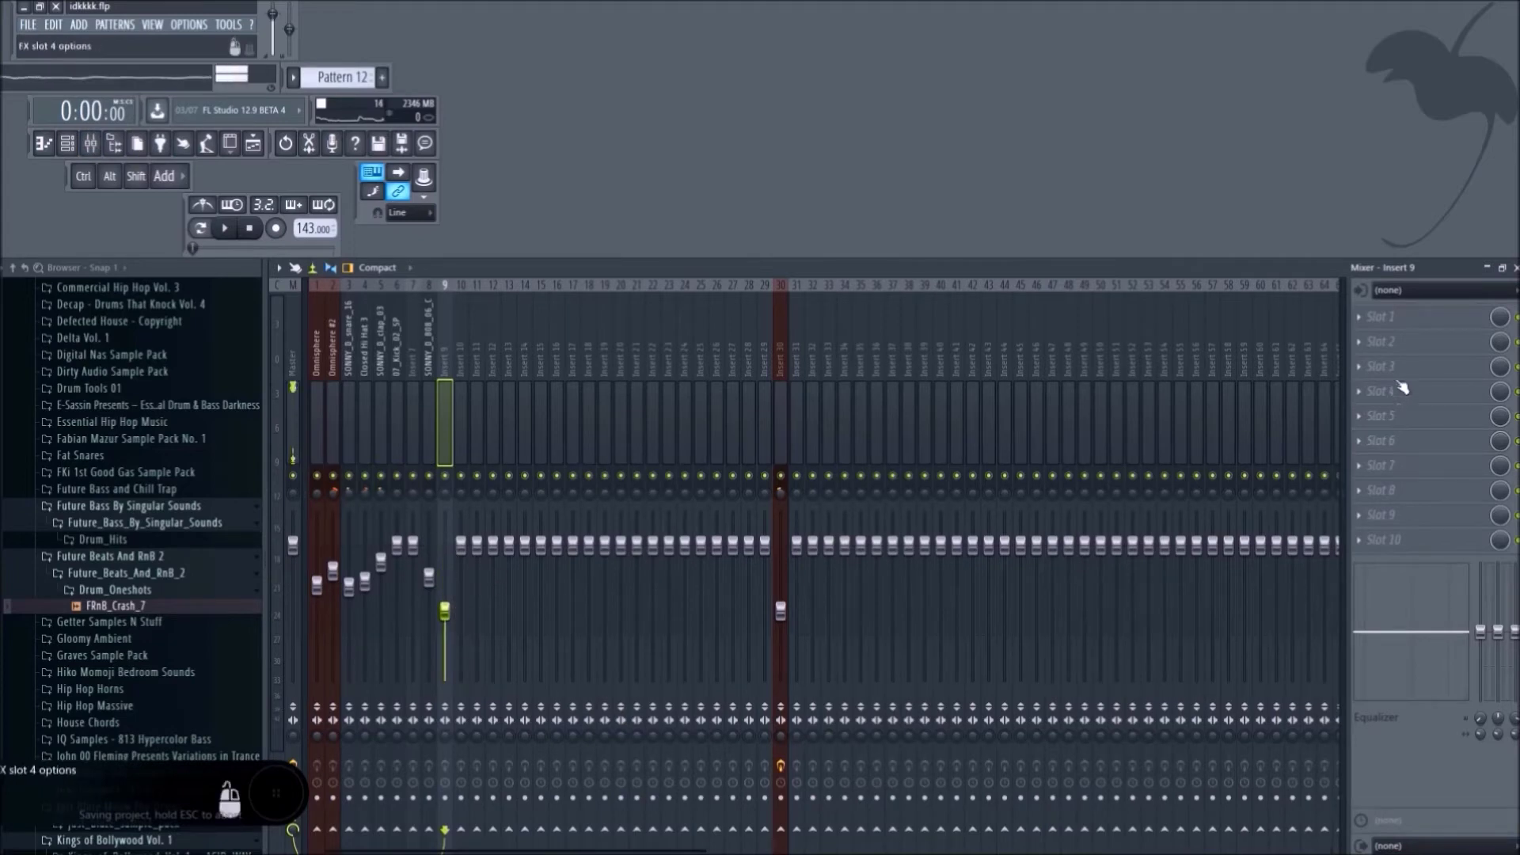
Load Fruity Parametric EQ 2 on Insert 9's first effect slot, adjust a band during playback, and collapse its window.
click(1388, 317)
click(1122, 615)
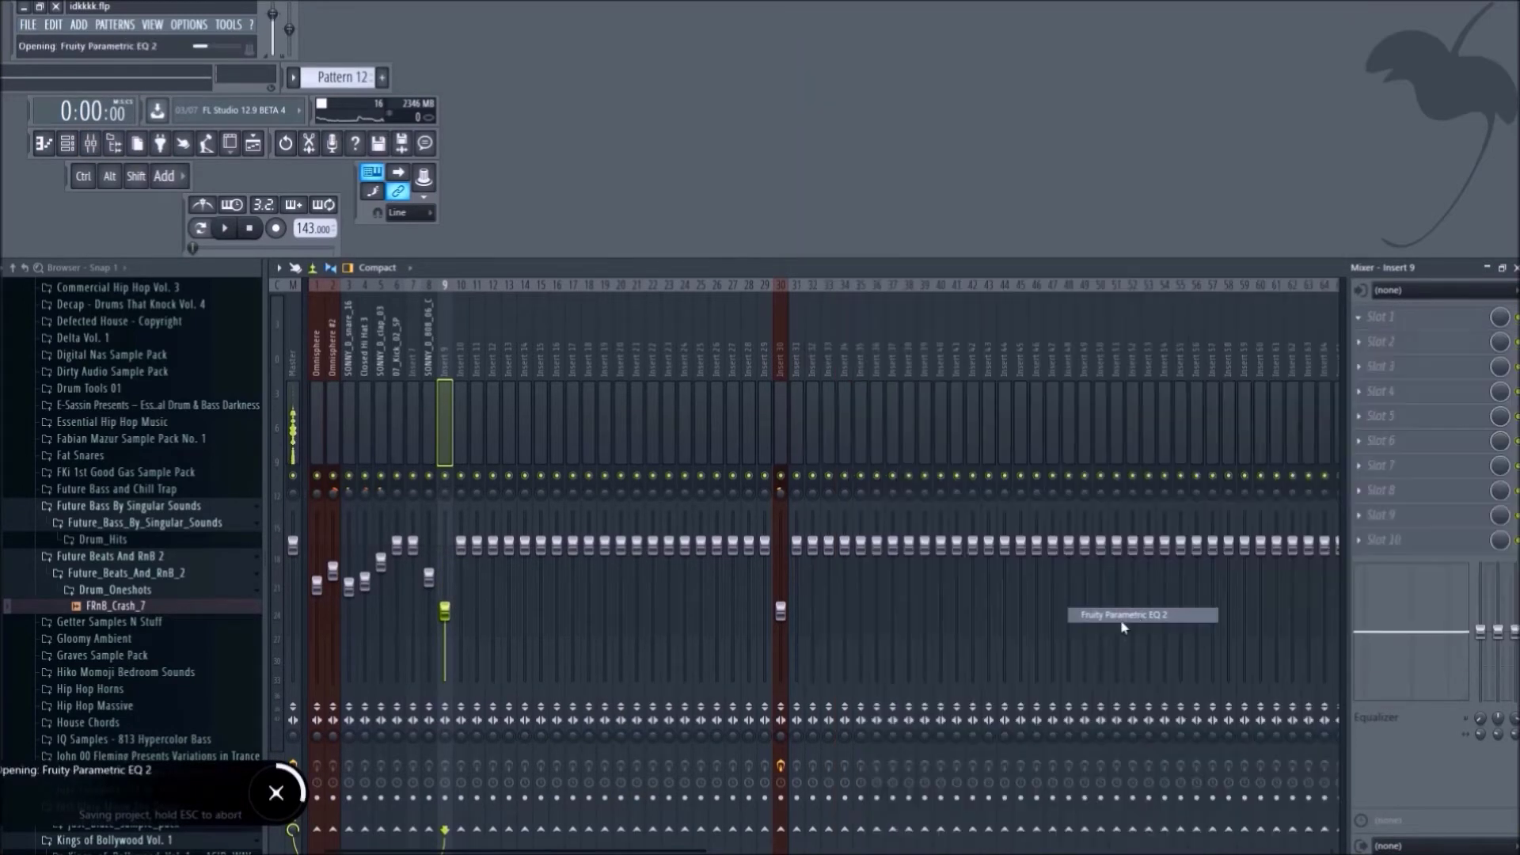
key(space)
drag(967, 571, 960, 625)
click(1150, 442)
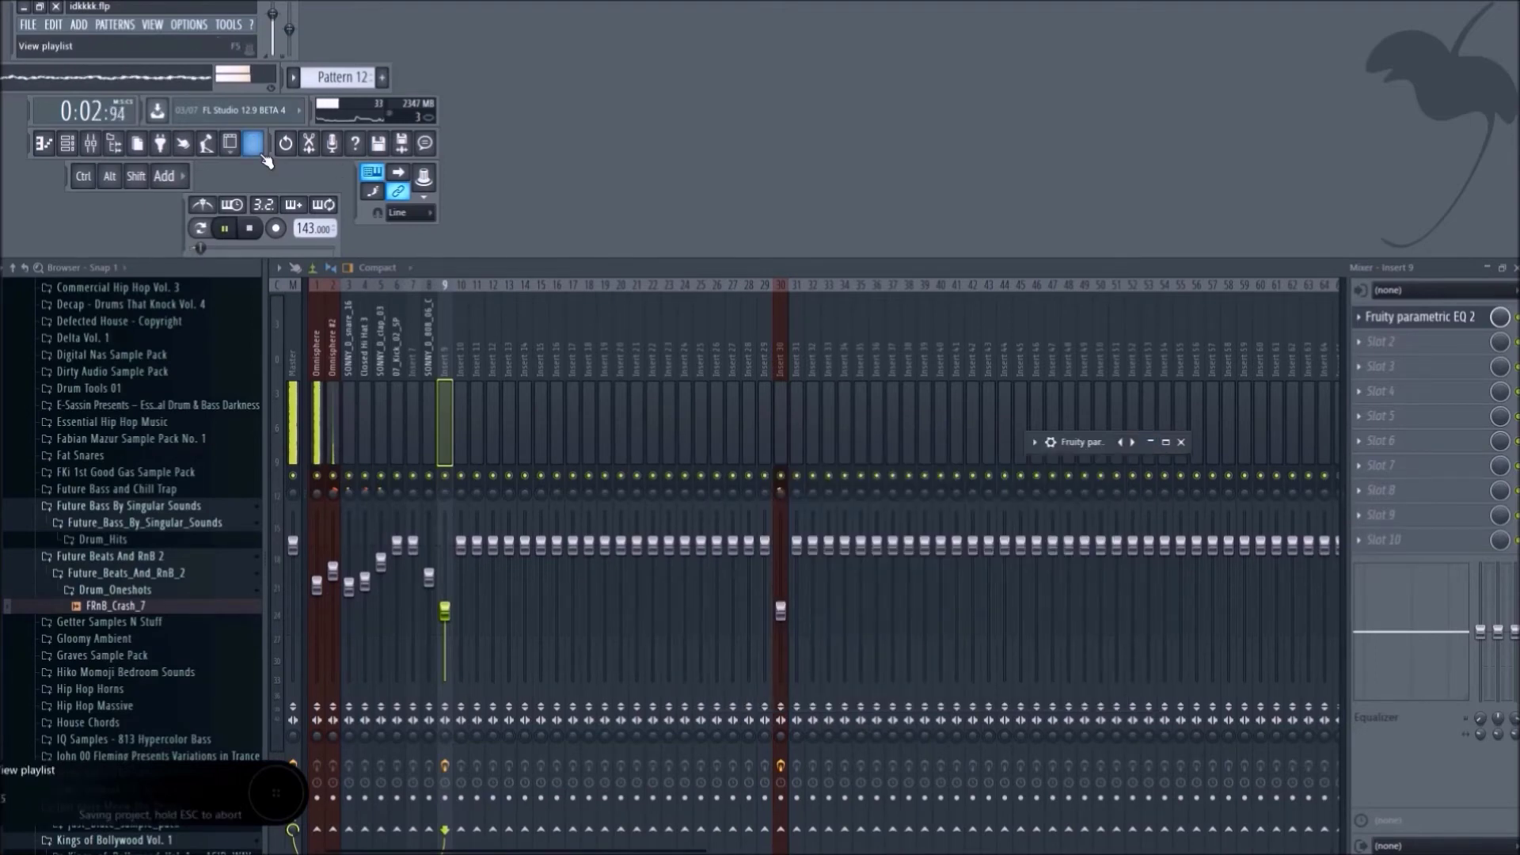
Place Pattern 12 crash clips on playlist Track 8 at bars 15 and 27.
key(F5)
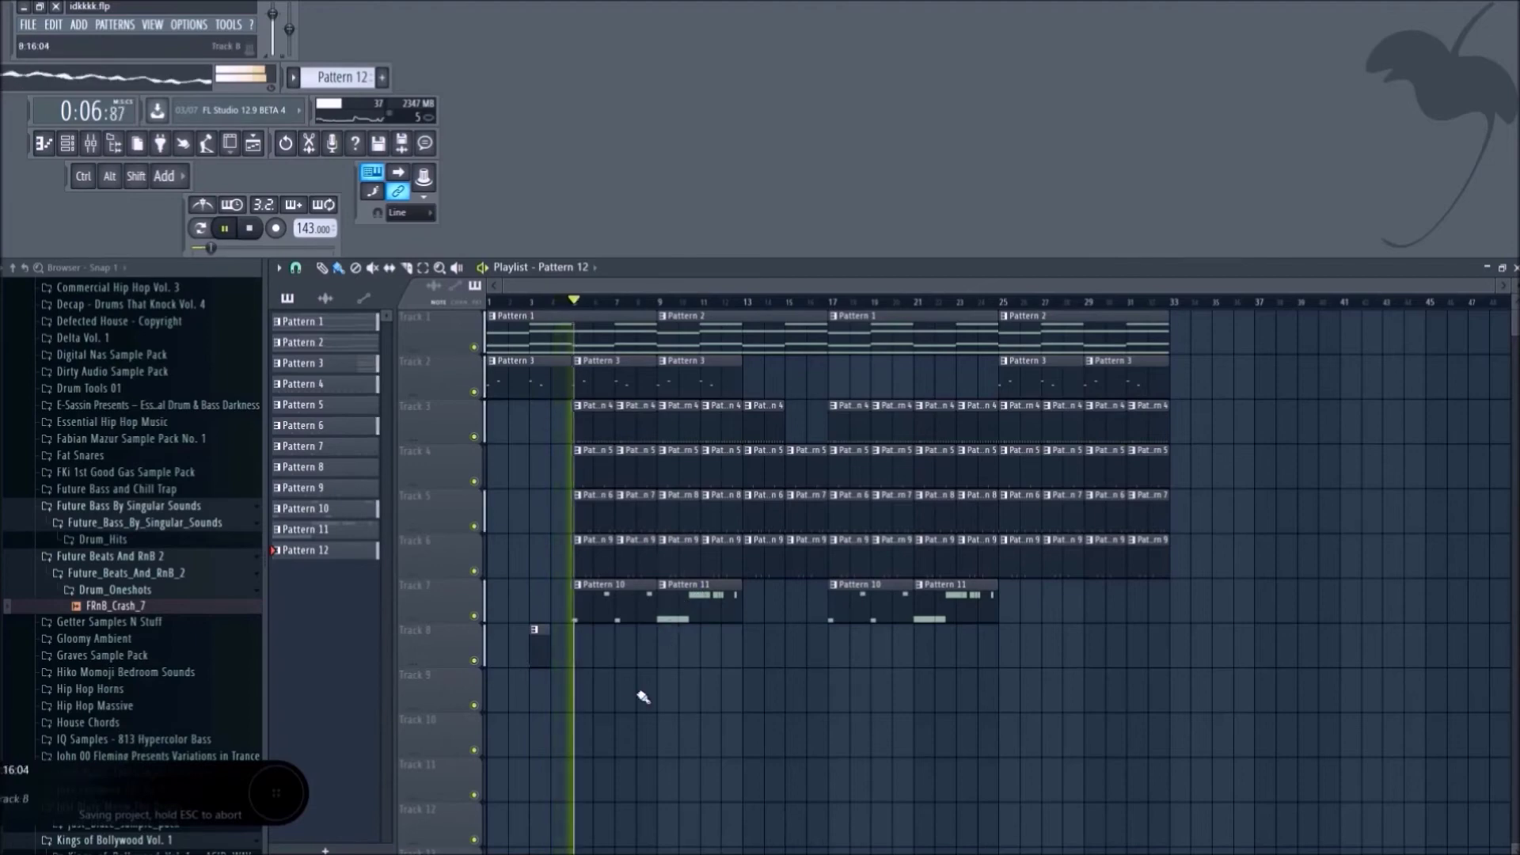
drag(533, 652, 1058, 687)
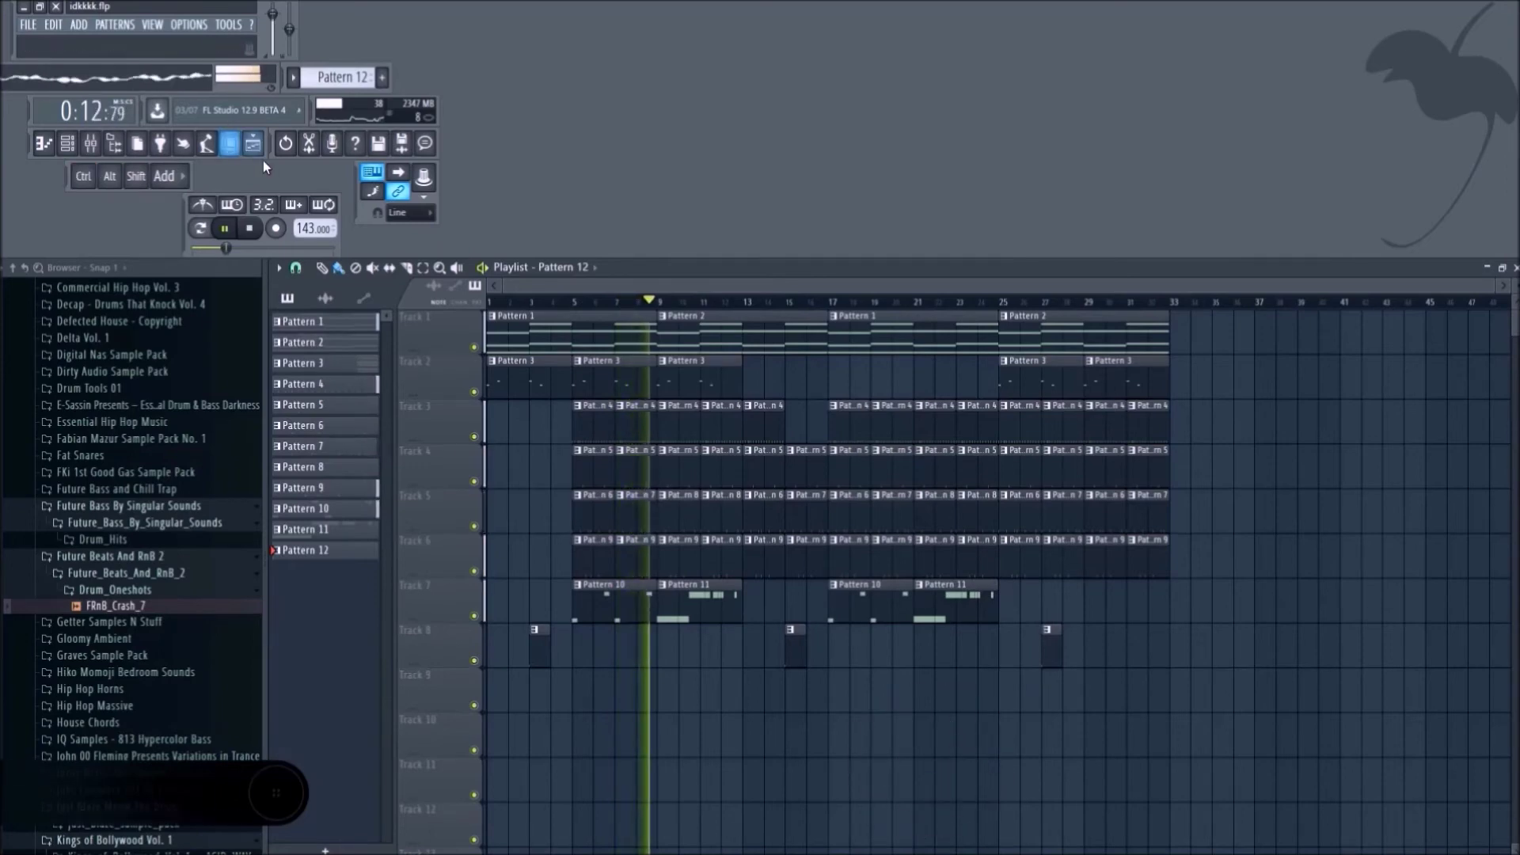
Lower the mixer volumes of Omnisphere to about -10.2 dB, Omnisphere #2 to about -4.9 dB, the 808, Closed Hi Hat 3 and Insert 9.
key(F9)
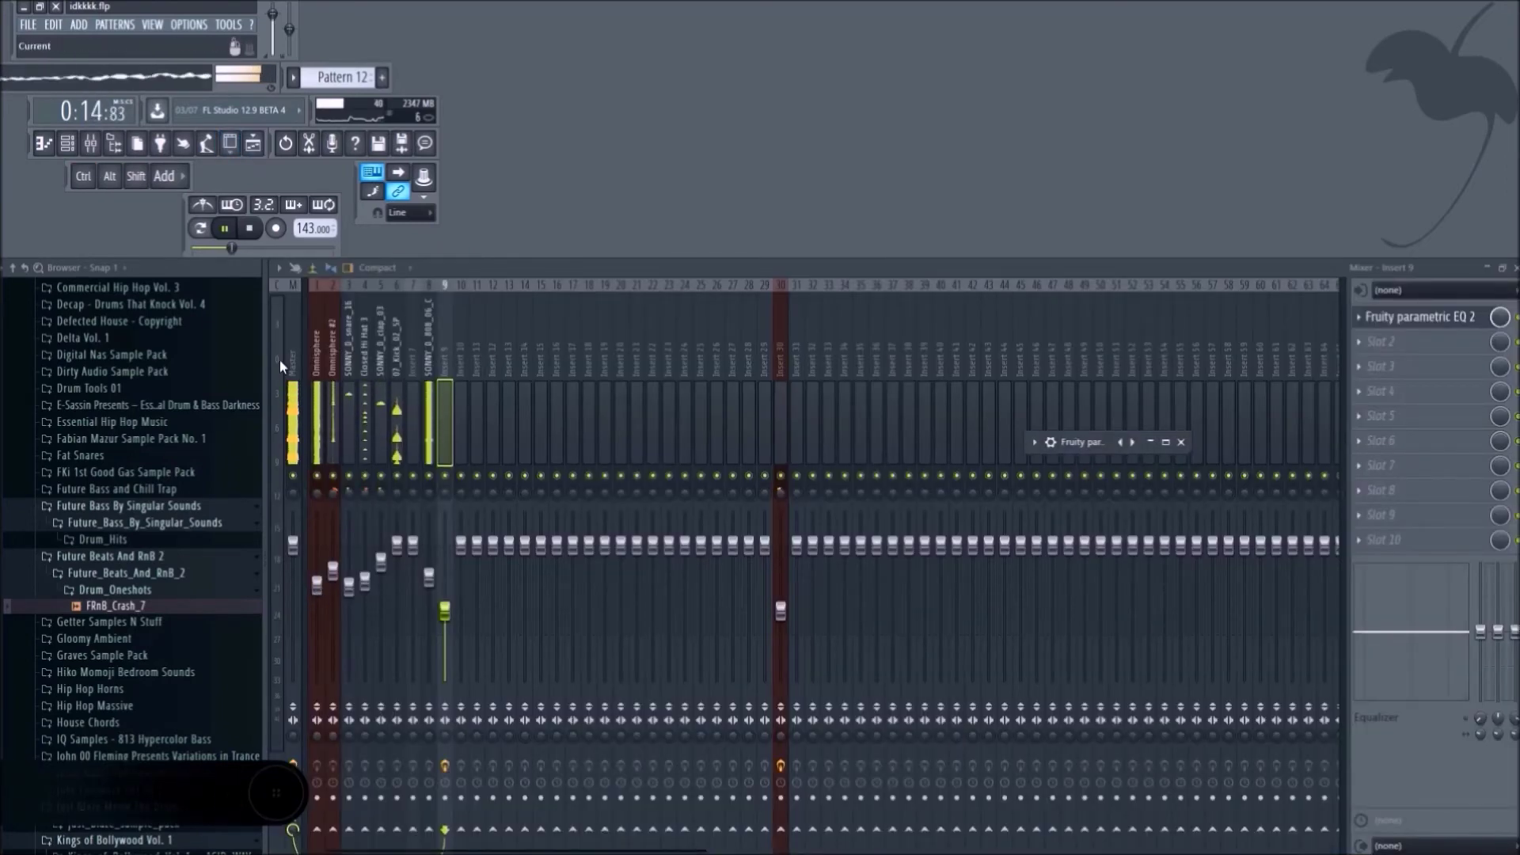
click(306, 428)
mouse_move(318, 585)
mouse_down()
mouse_move(324, 602)
mouse_move(323, 582)
mouse_up()
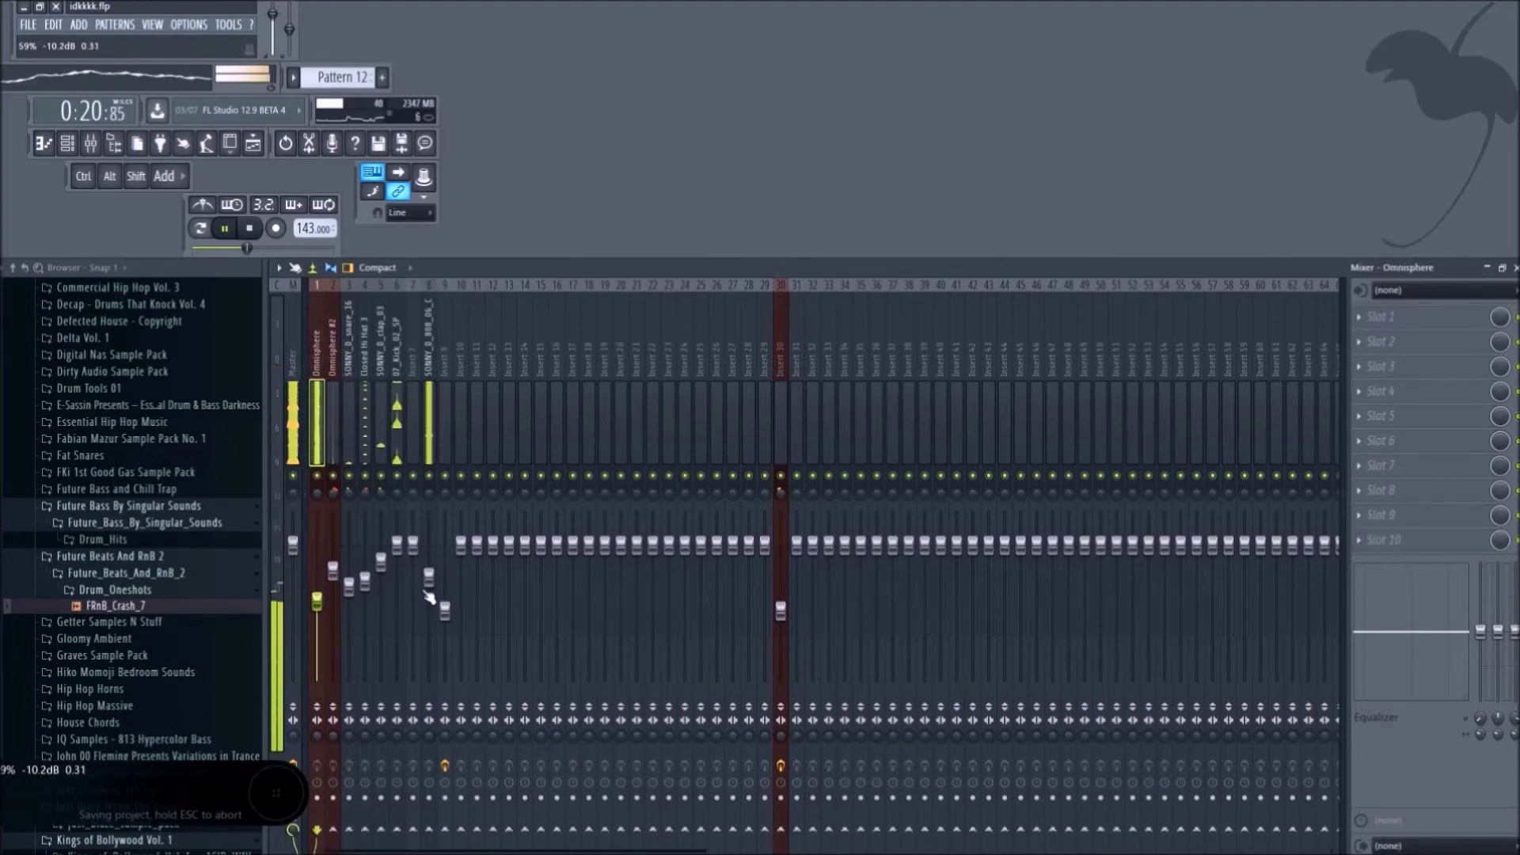
drag(428, 586, 416, 585)
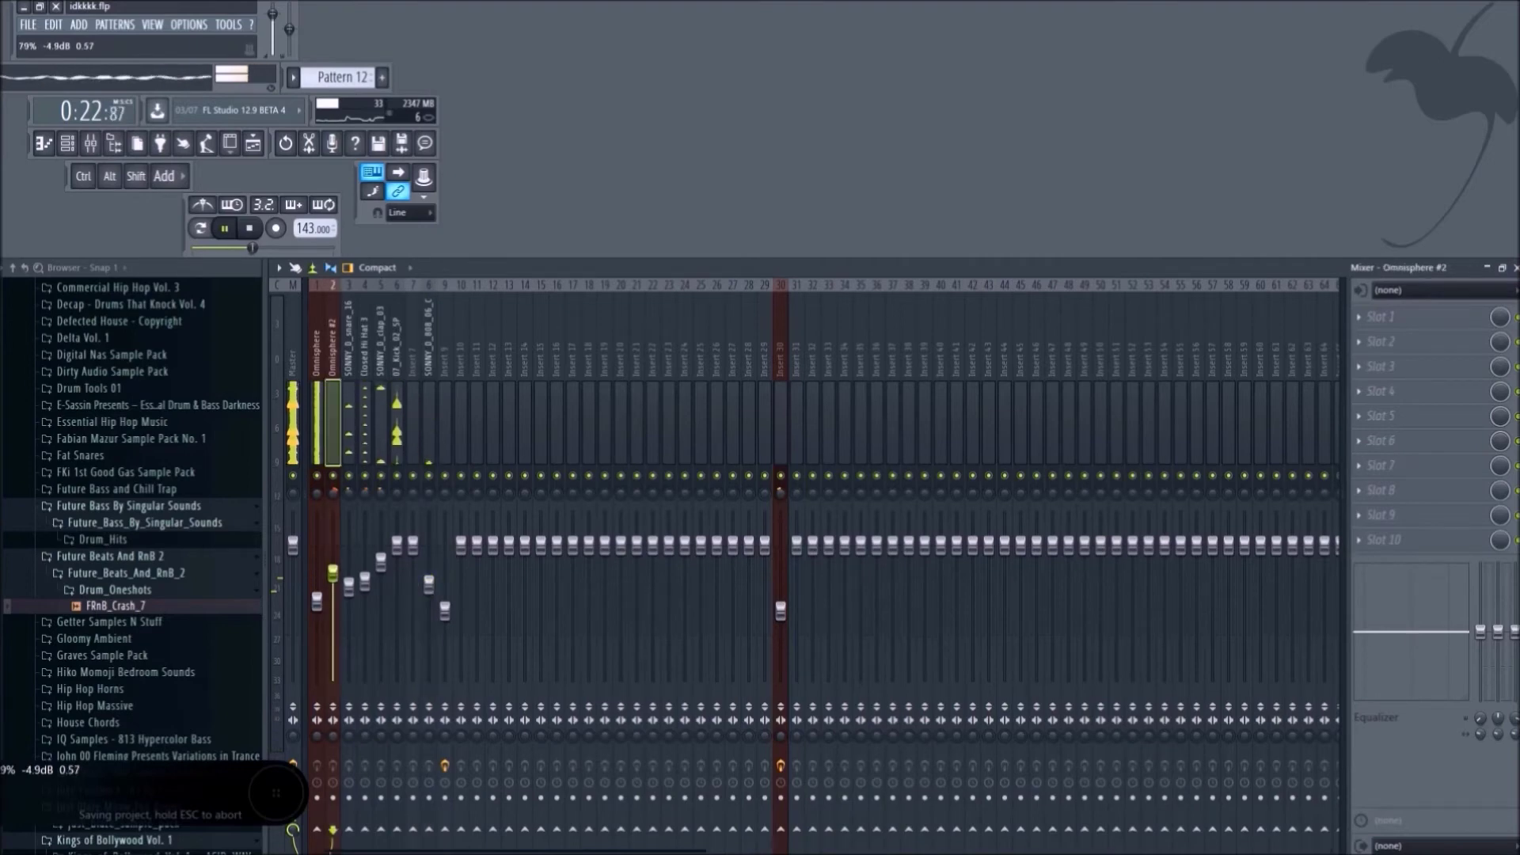
drag(364, 582, 445, 620)
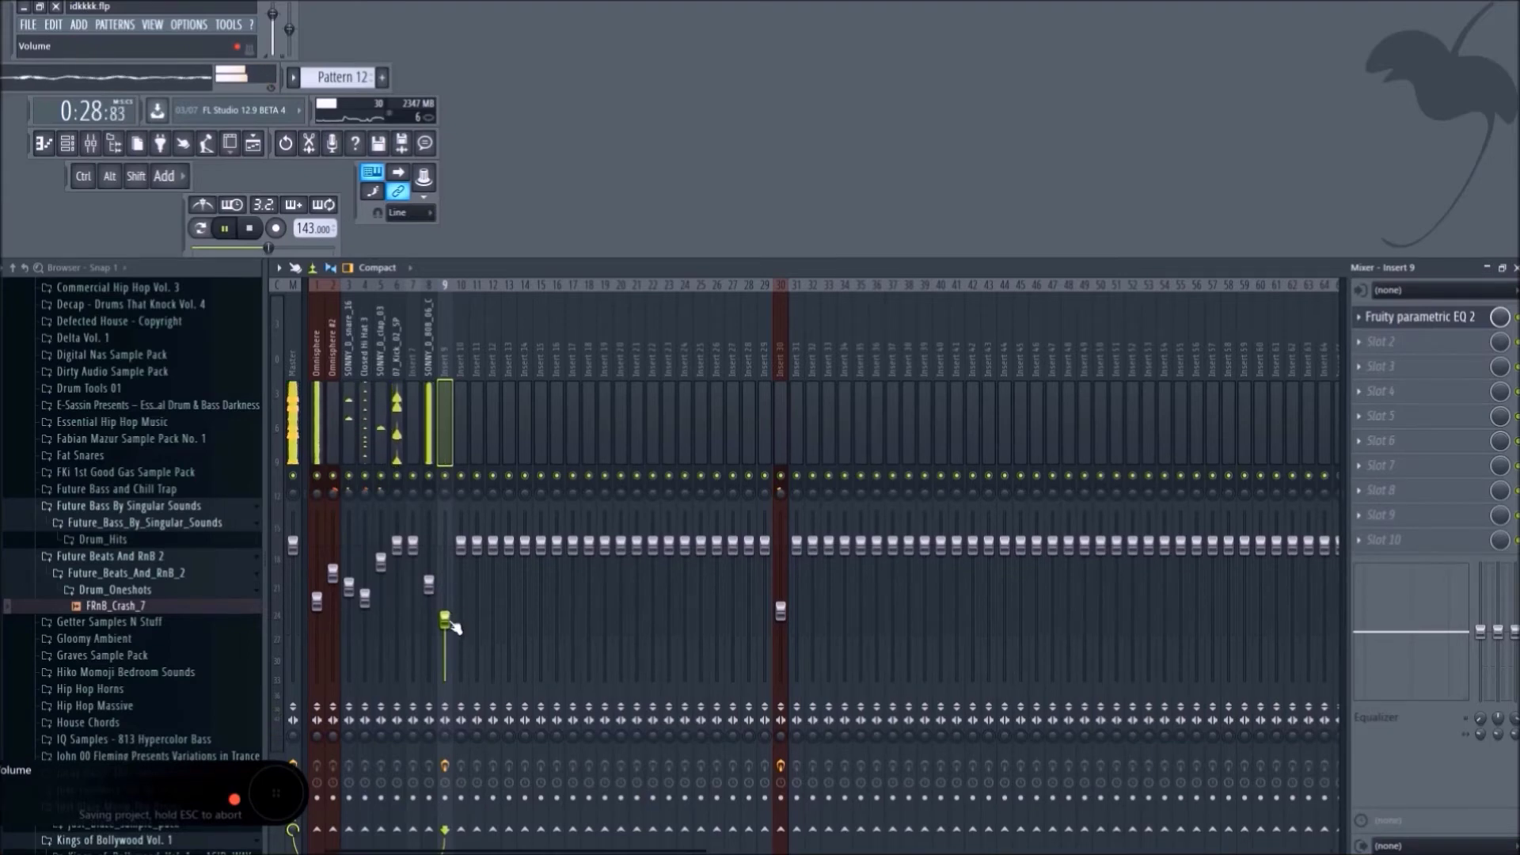
Reduce Omnisphere further to about -10.6 dB and Omnisphere #2 to about -5.6 dB in the mixer.
click(294, 398)
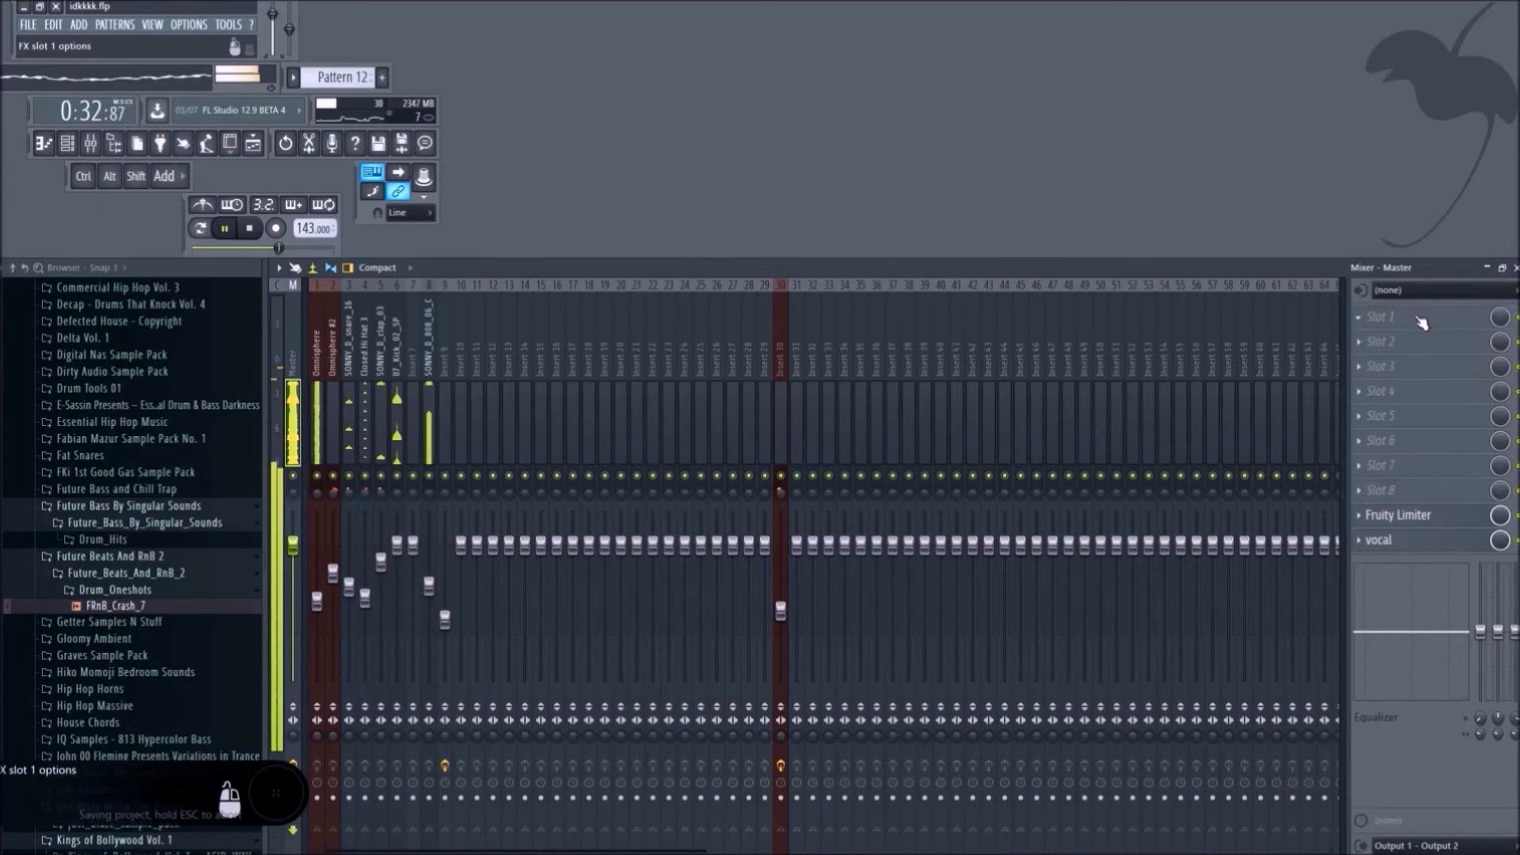
click(318, 605)
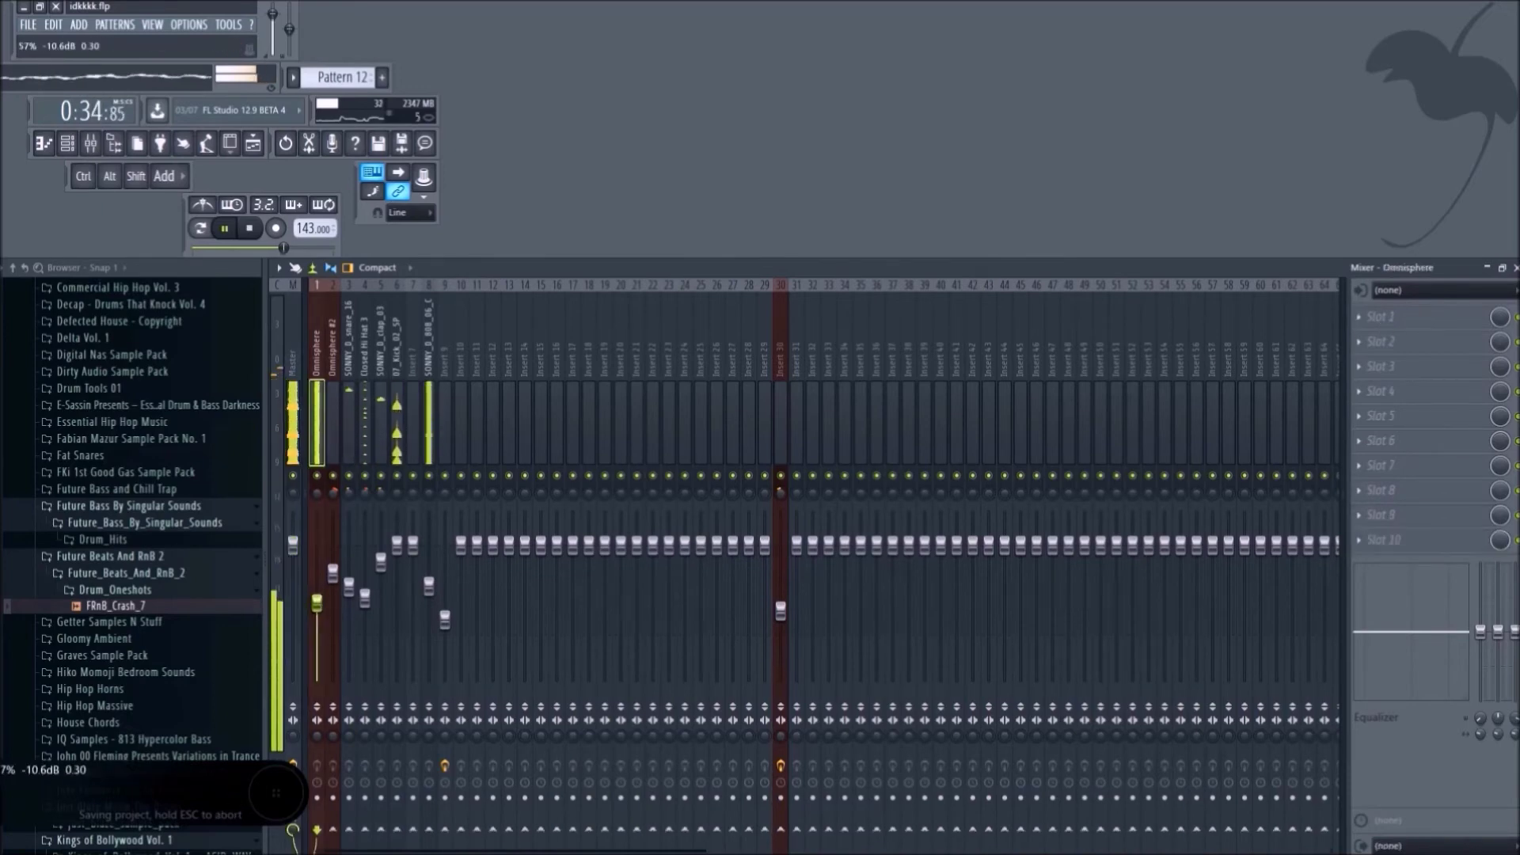
click(336, 572)
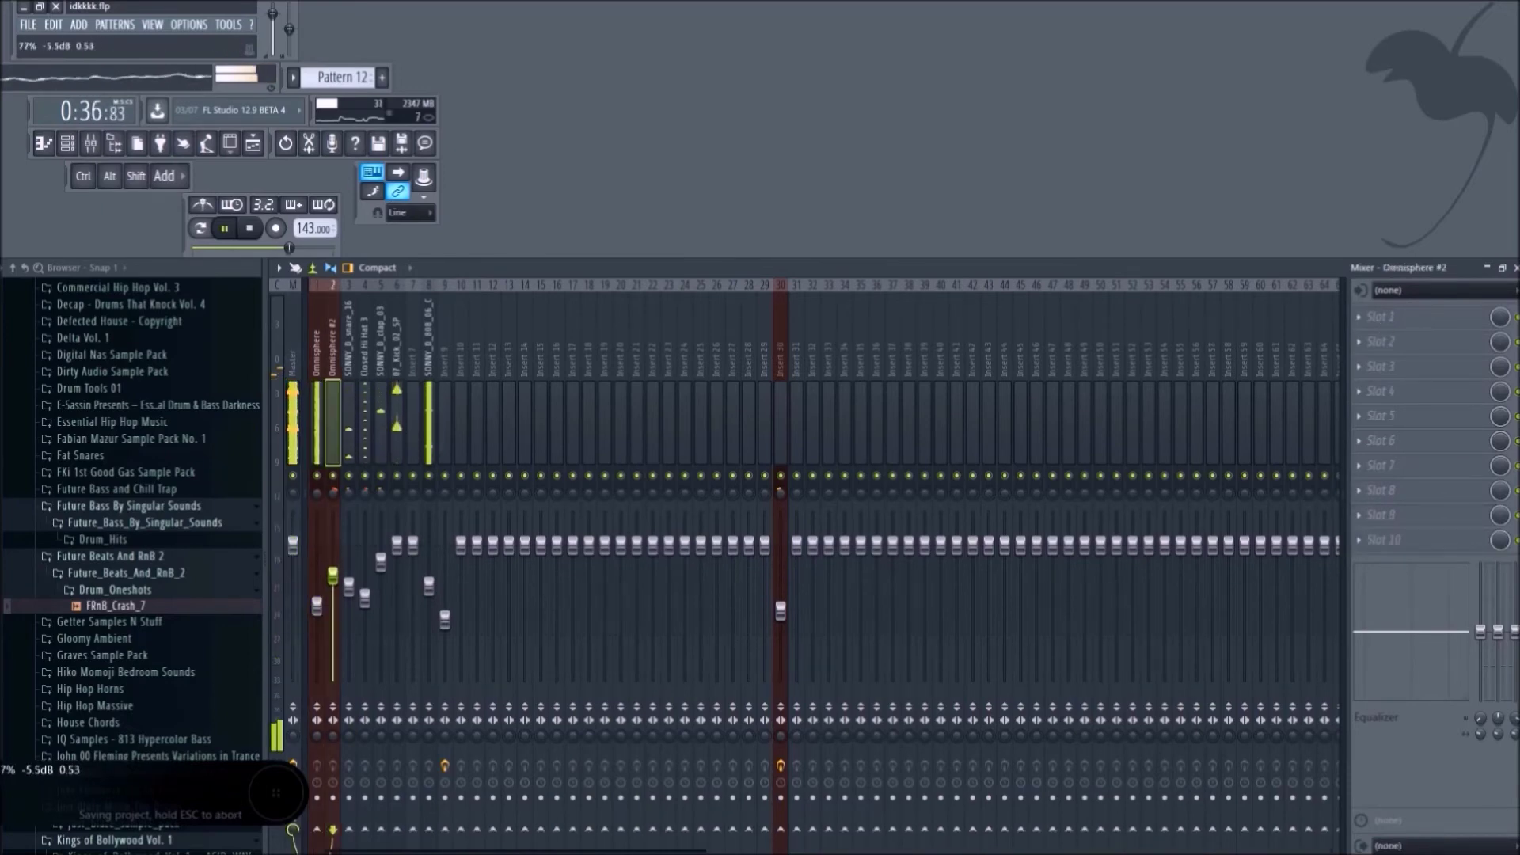
click(318, 606)
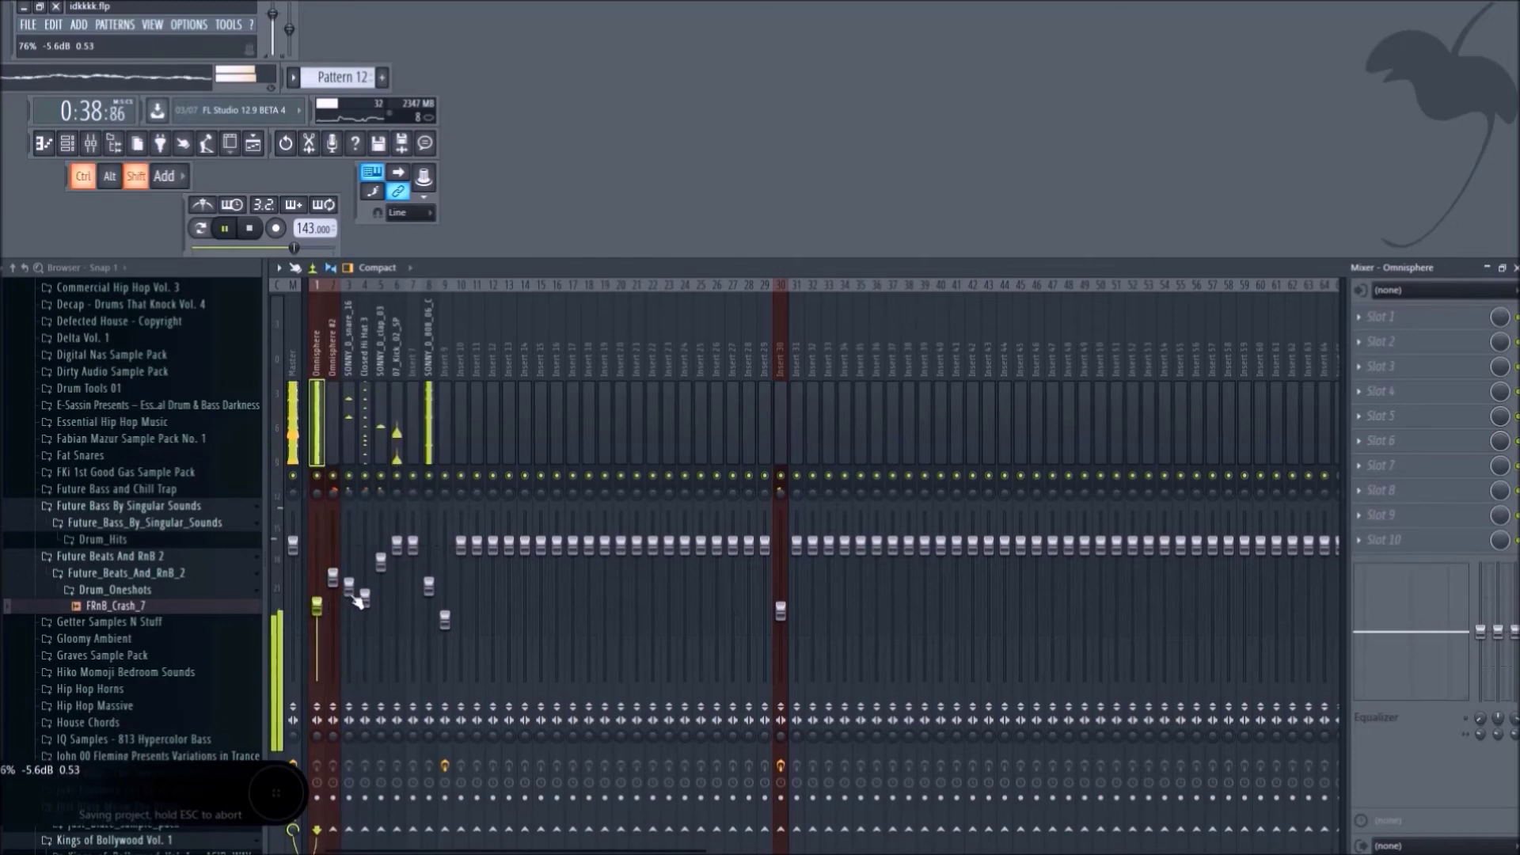
Lower the volumes of mixer tracks 1 to 8 together, and select the Master track.
drag(334, 503, 430, 460)
drag(429, 587, 428, 592)
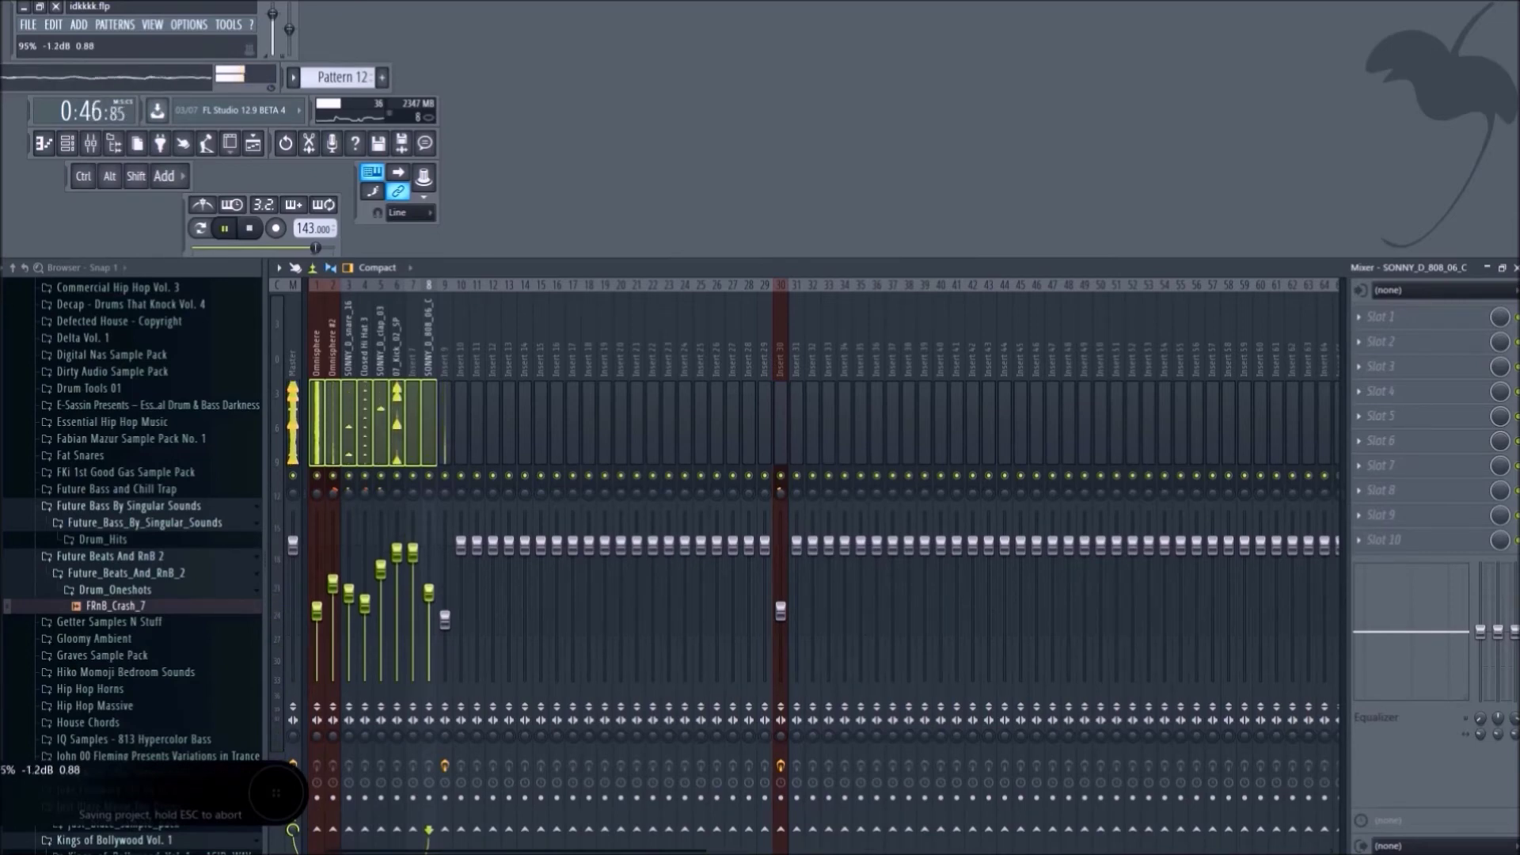
click(418, 584)
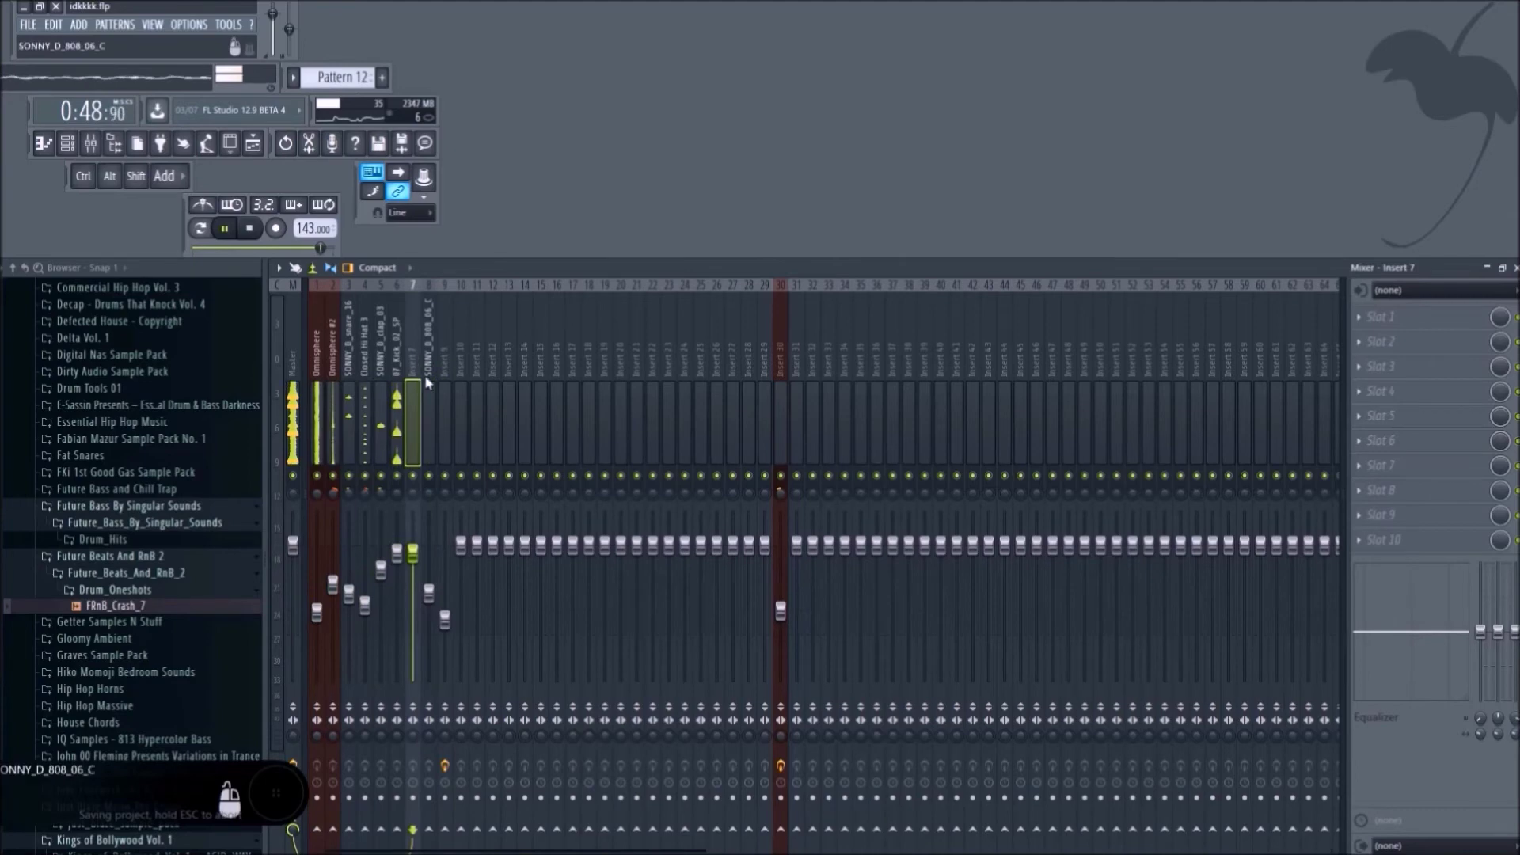
click(294, 432)
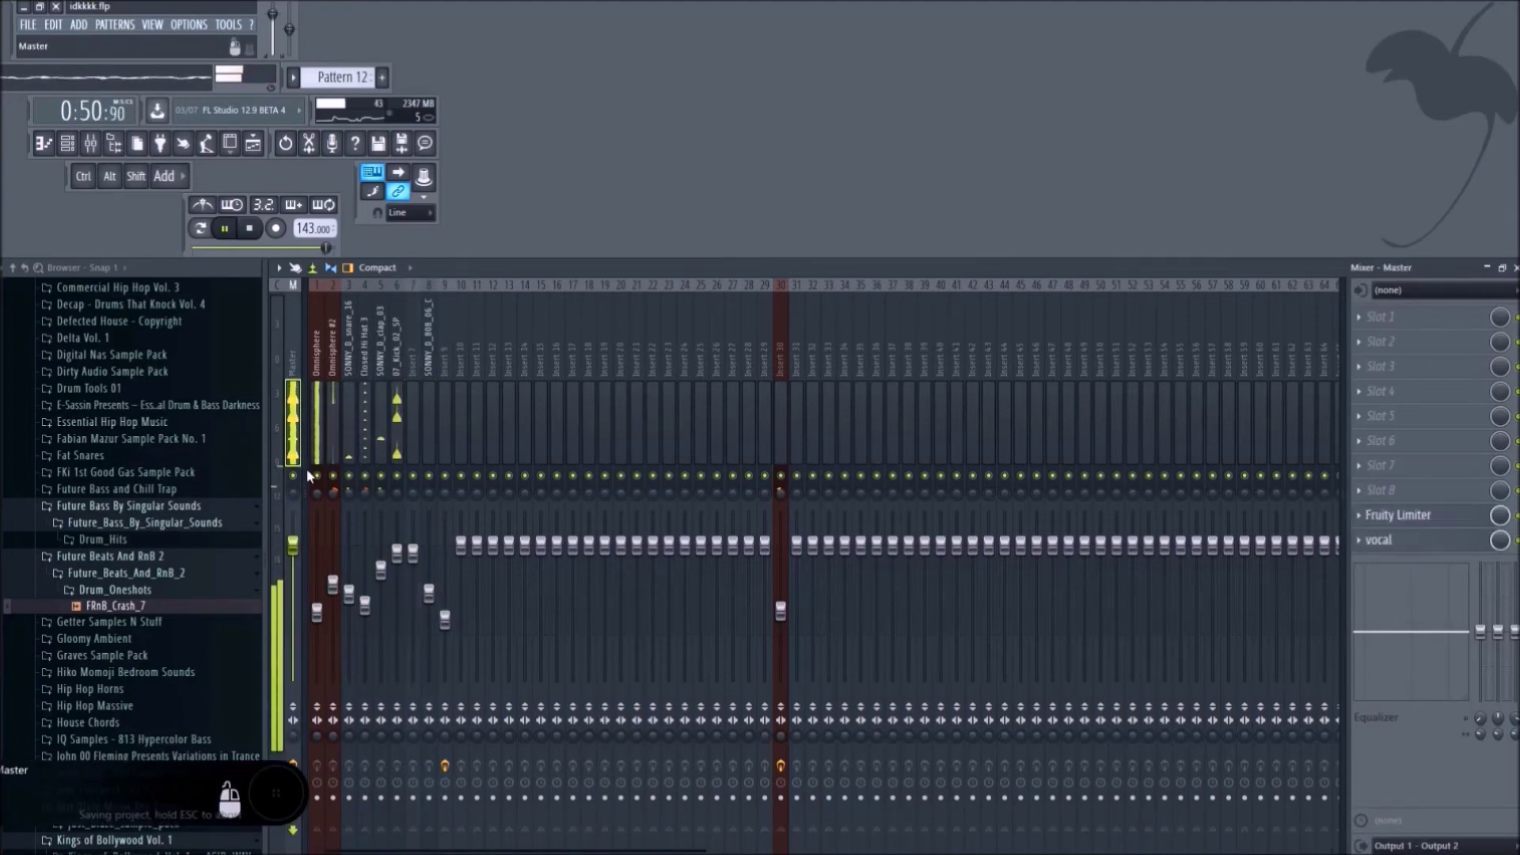
click(295, 419)
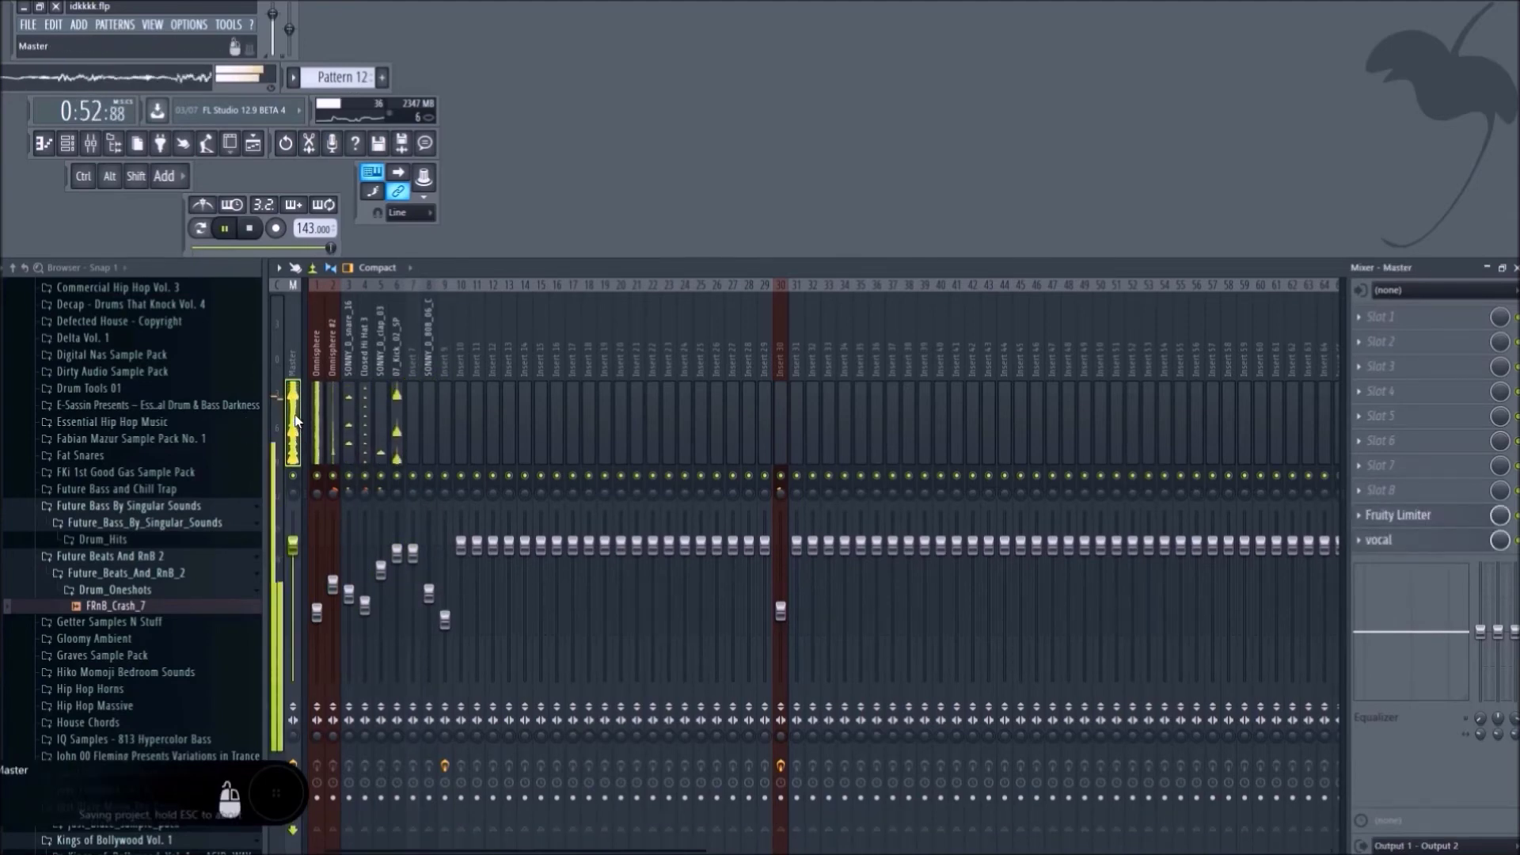
Load Fruity Parametric EQ 2 on the Master's first effect slot and pull band 7 fully down at 141 Hz.
click(1435, 320)
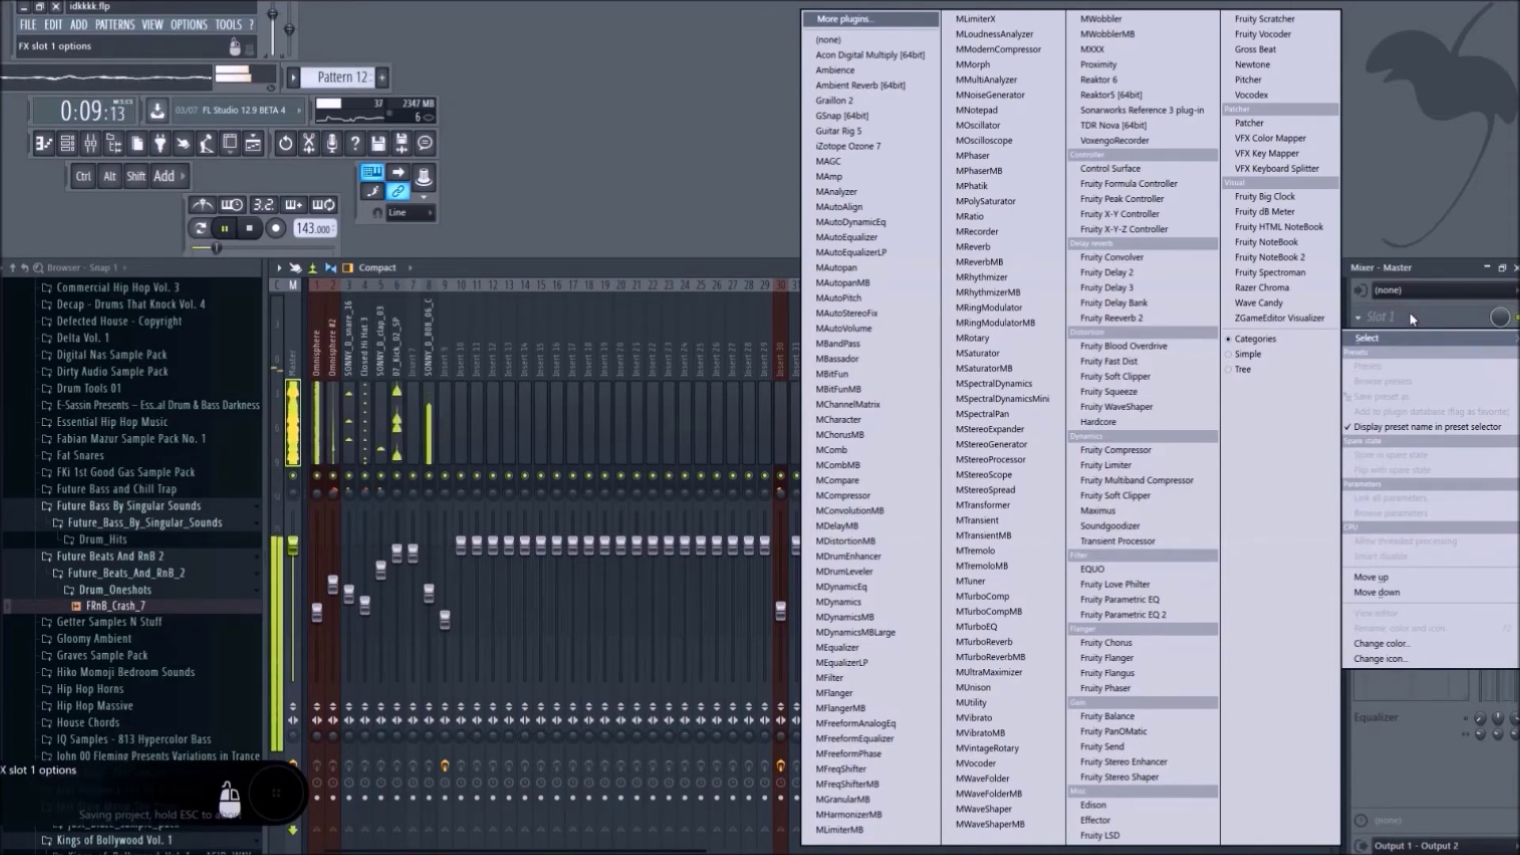
key(Escape)
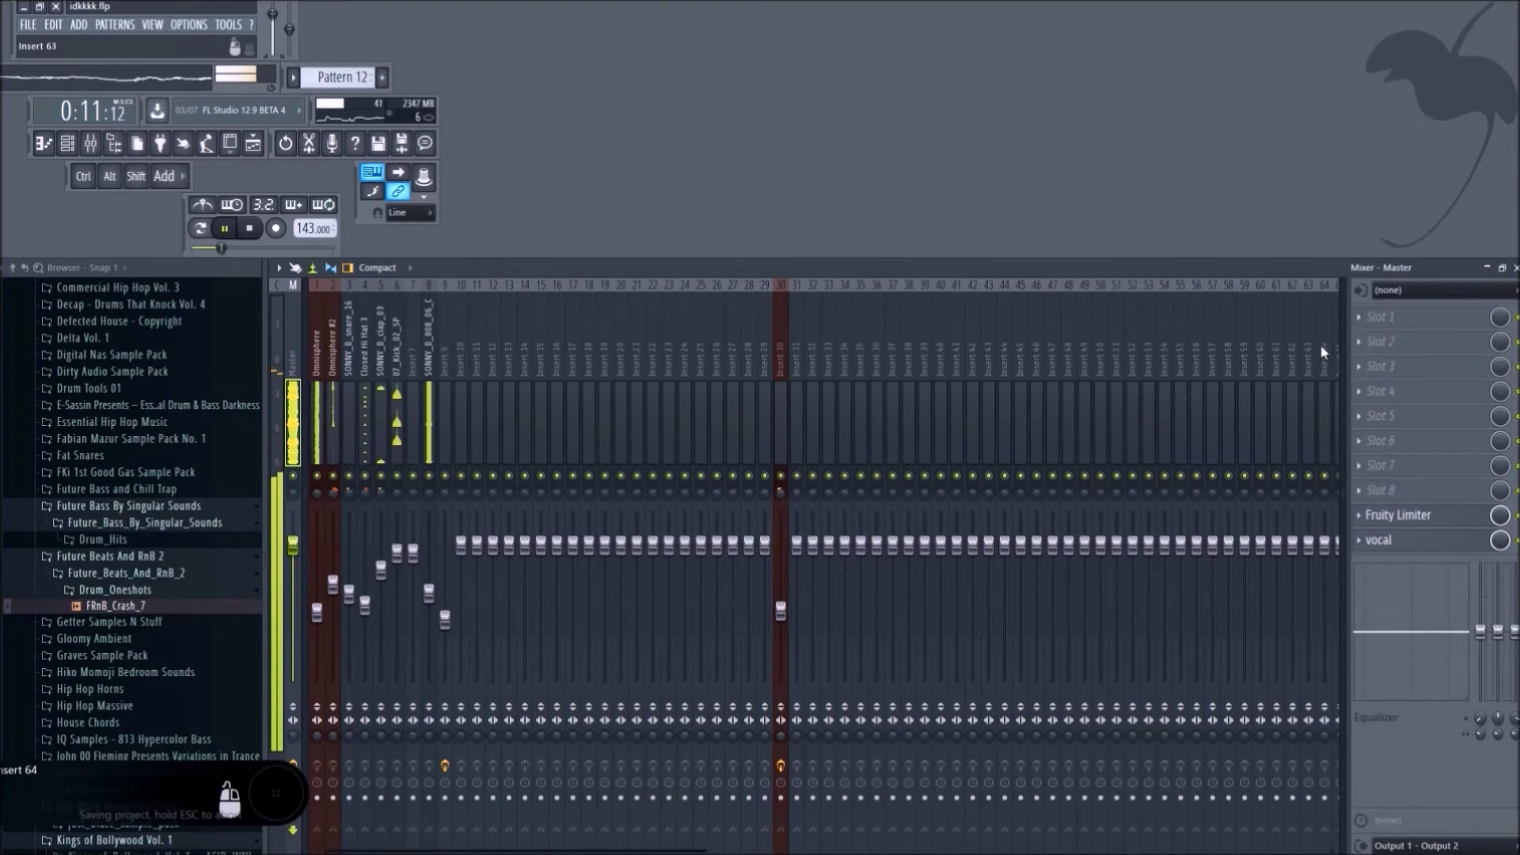
click(1378, 317)
click(1119, 658)
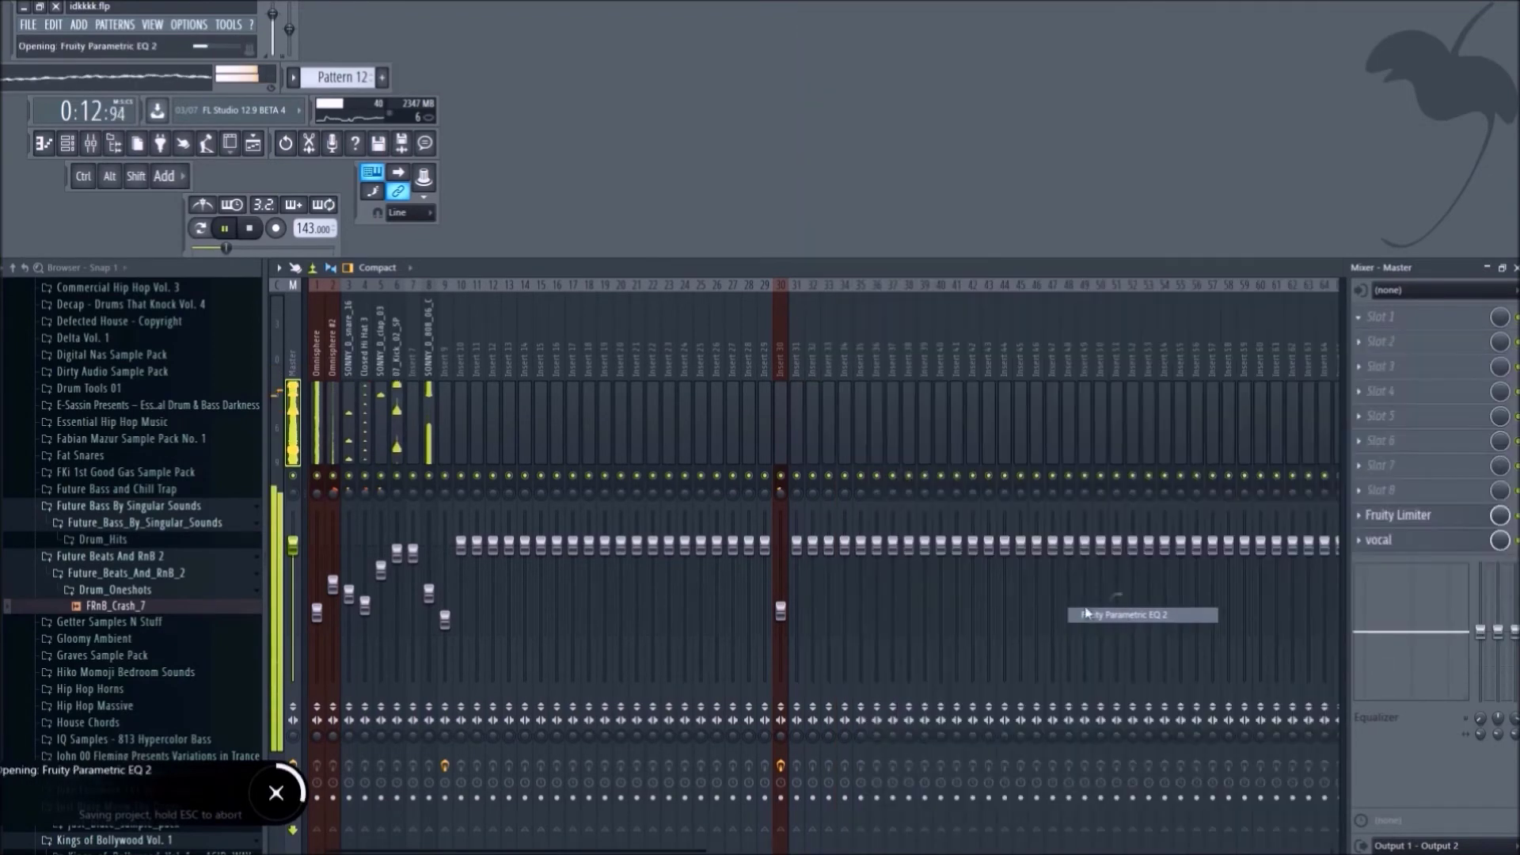
drag(911, 507, 727, 578)
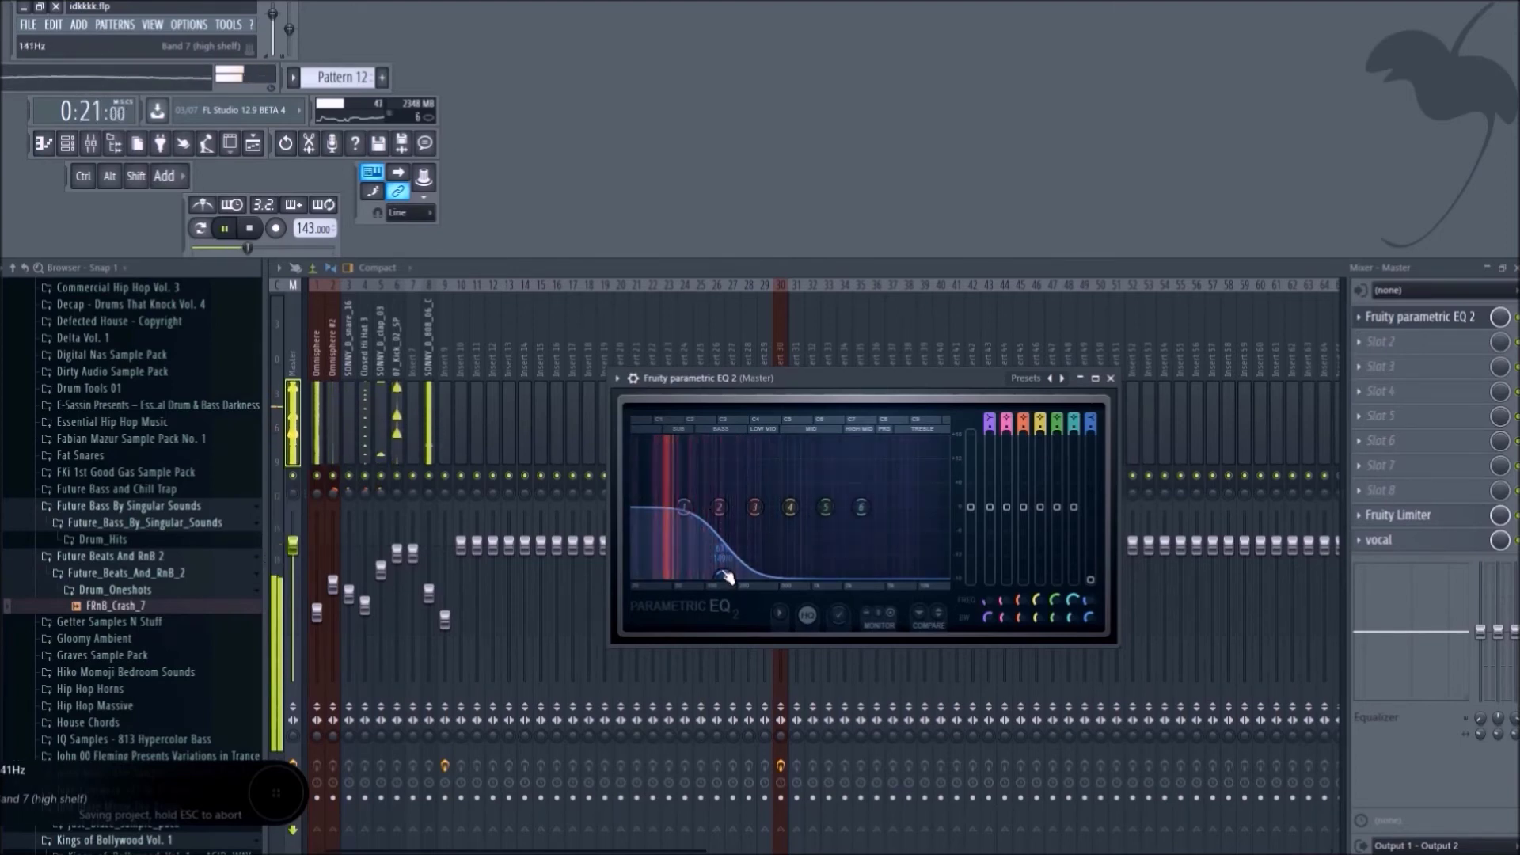
Stop playback and create an automation clip for the mix level of the Master's Fruity Parametric EQ 2.
key(space)
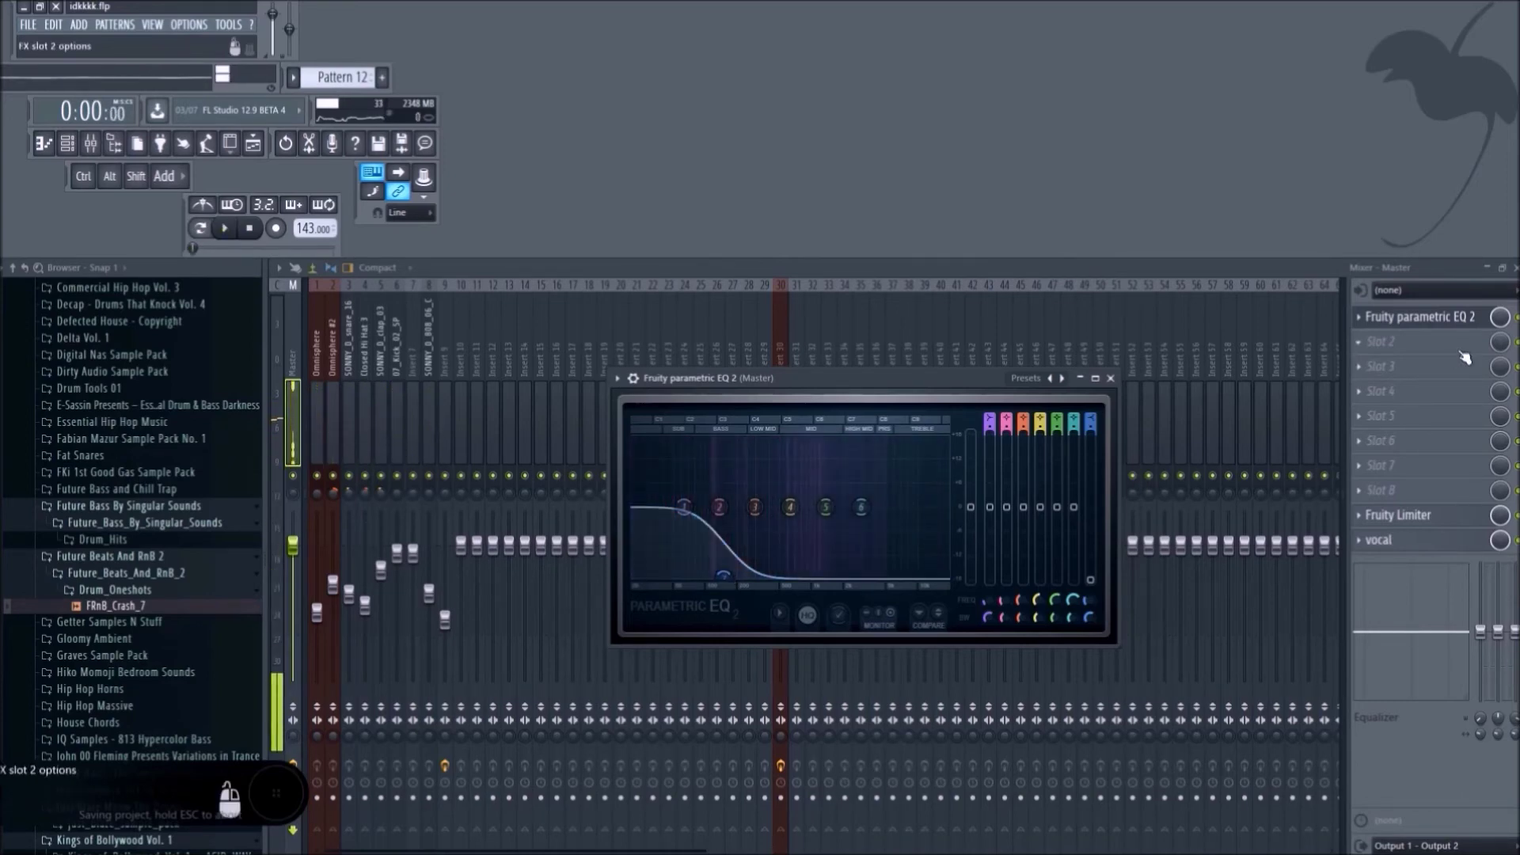
right_click(1500, 316)
click(1462, 430)
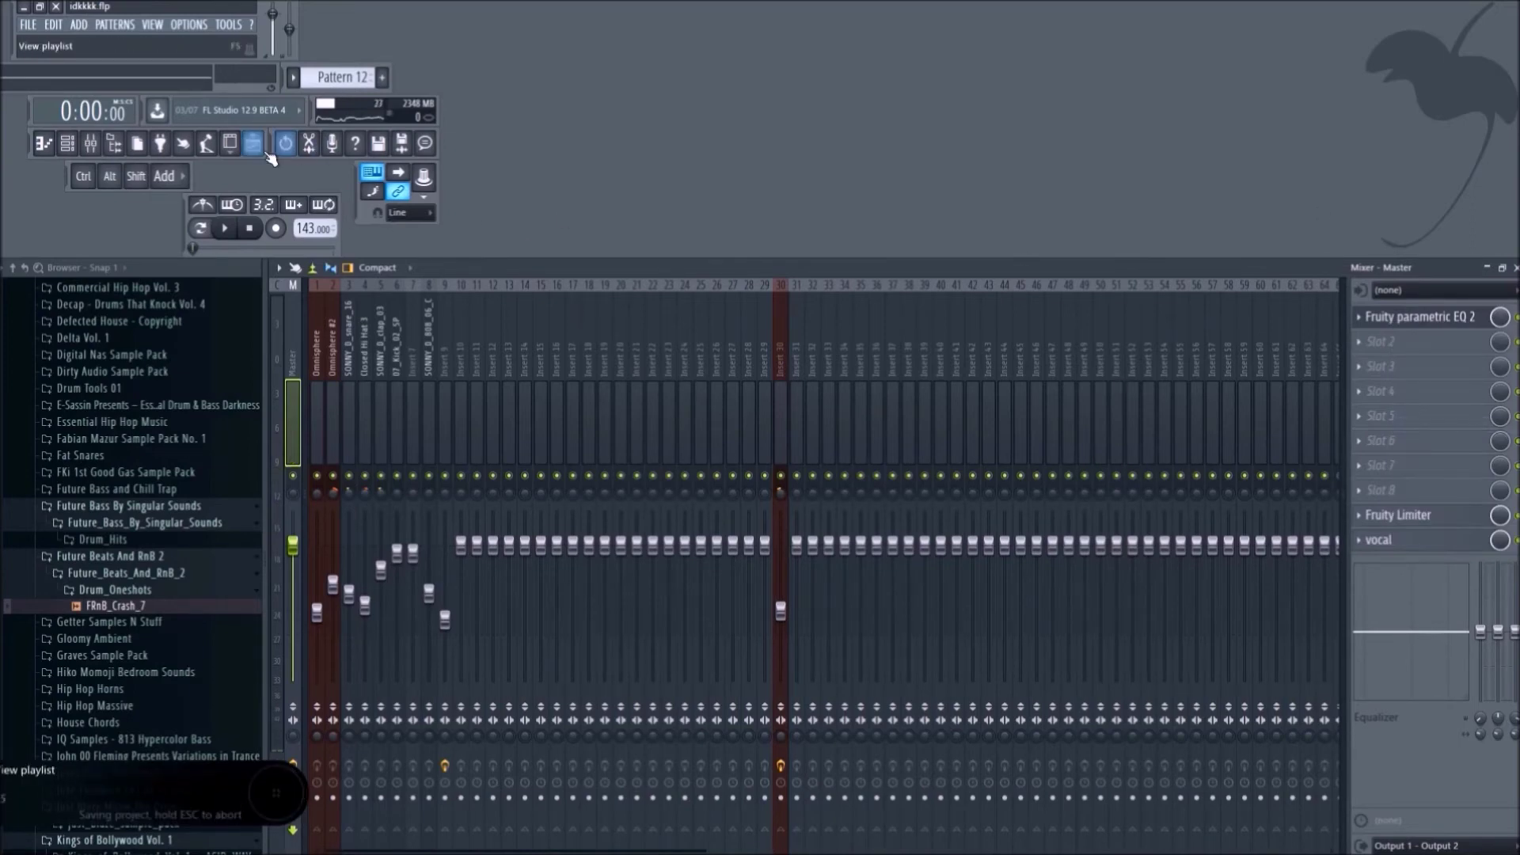
Add points at 0% on bars 5 and 13 of the Param. EQ 2 - Mix level automation clip.
key(F5)
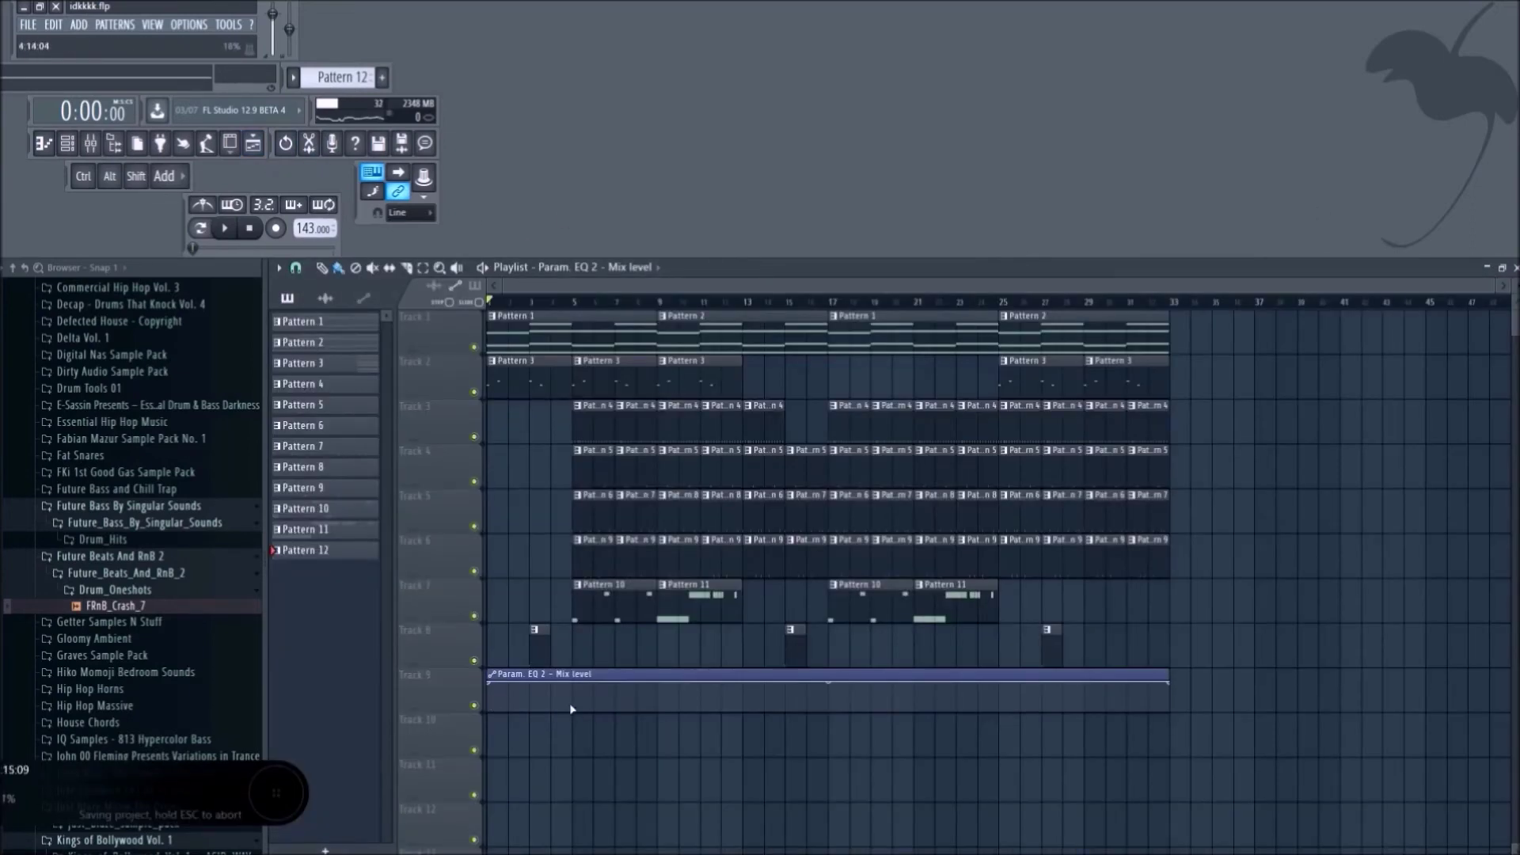
right_click(573, 712)
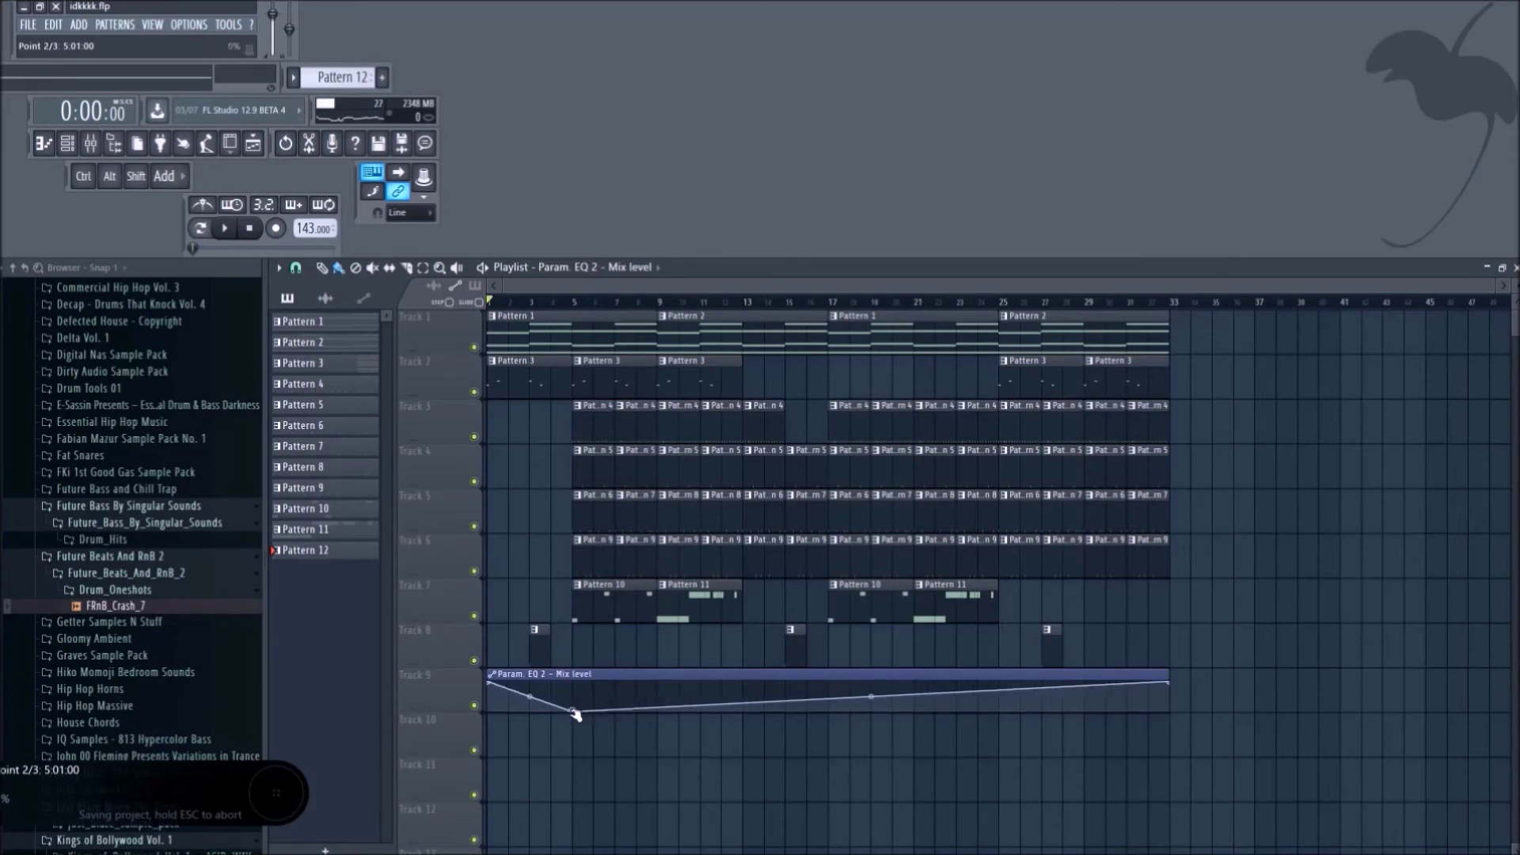
right_click(745, 711)
click(623, 320)
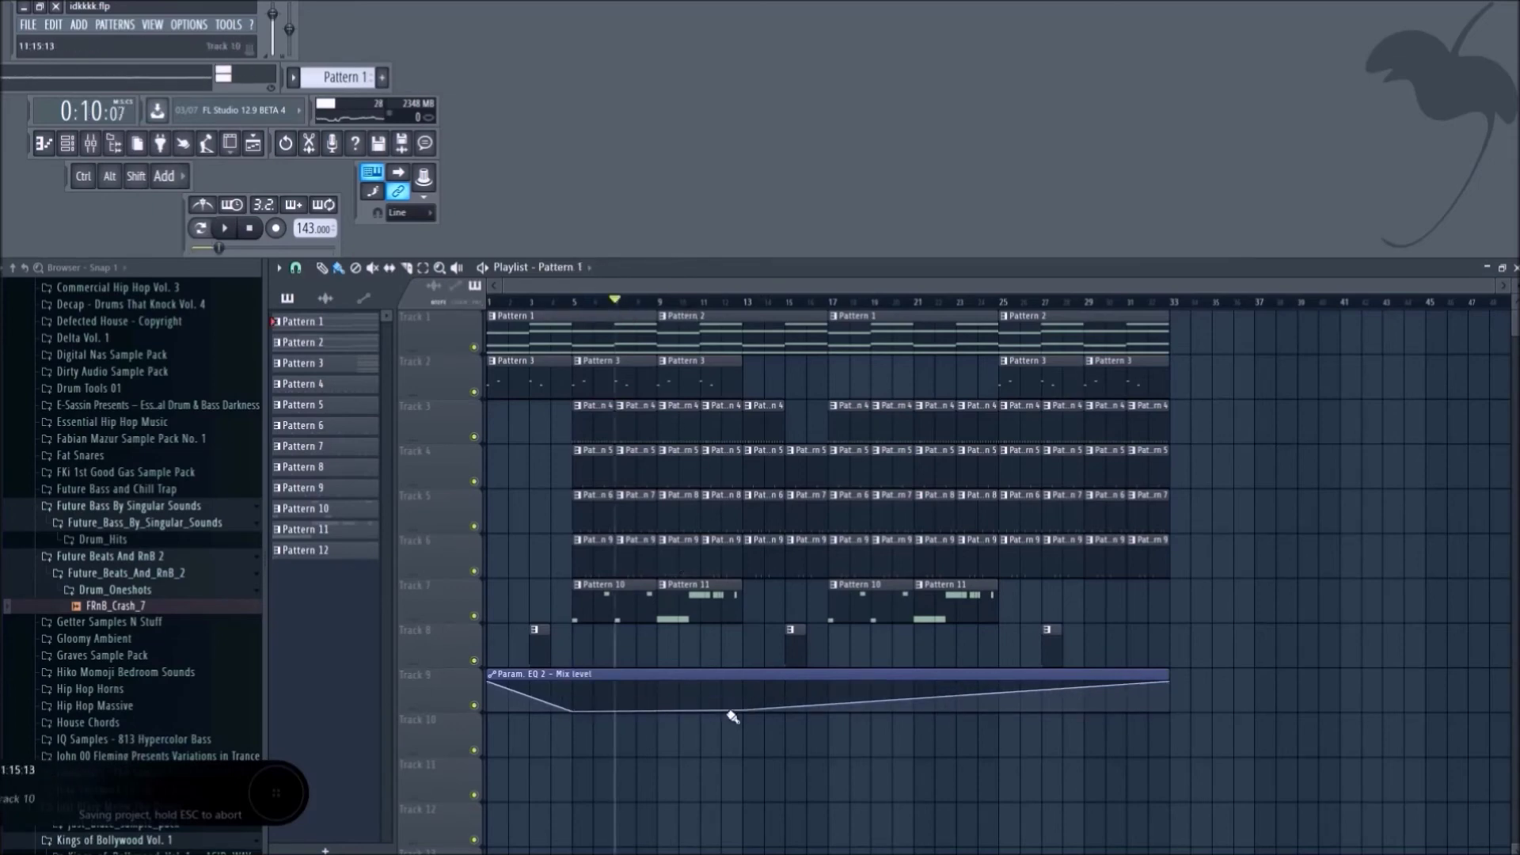
Shift the mix level automation clip to start at bar 5, and raise its second point at bar 9 to the starting level.
click(496, 680)
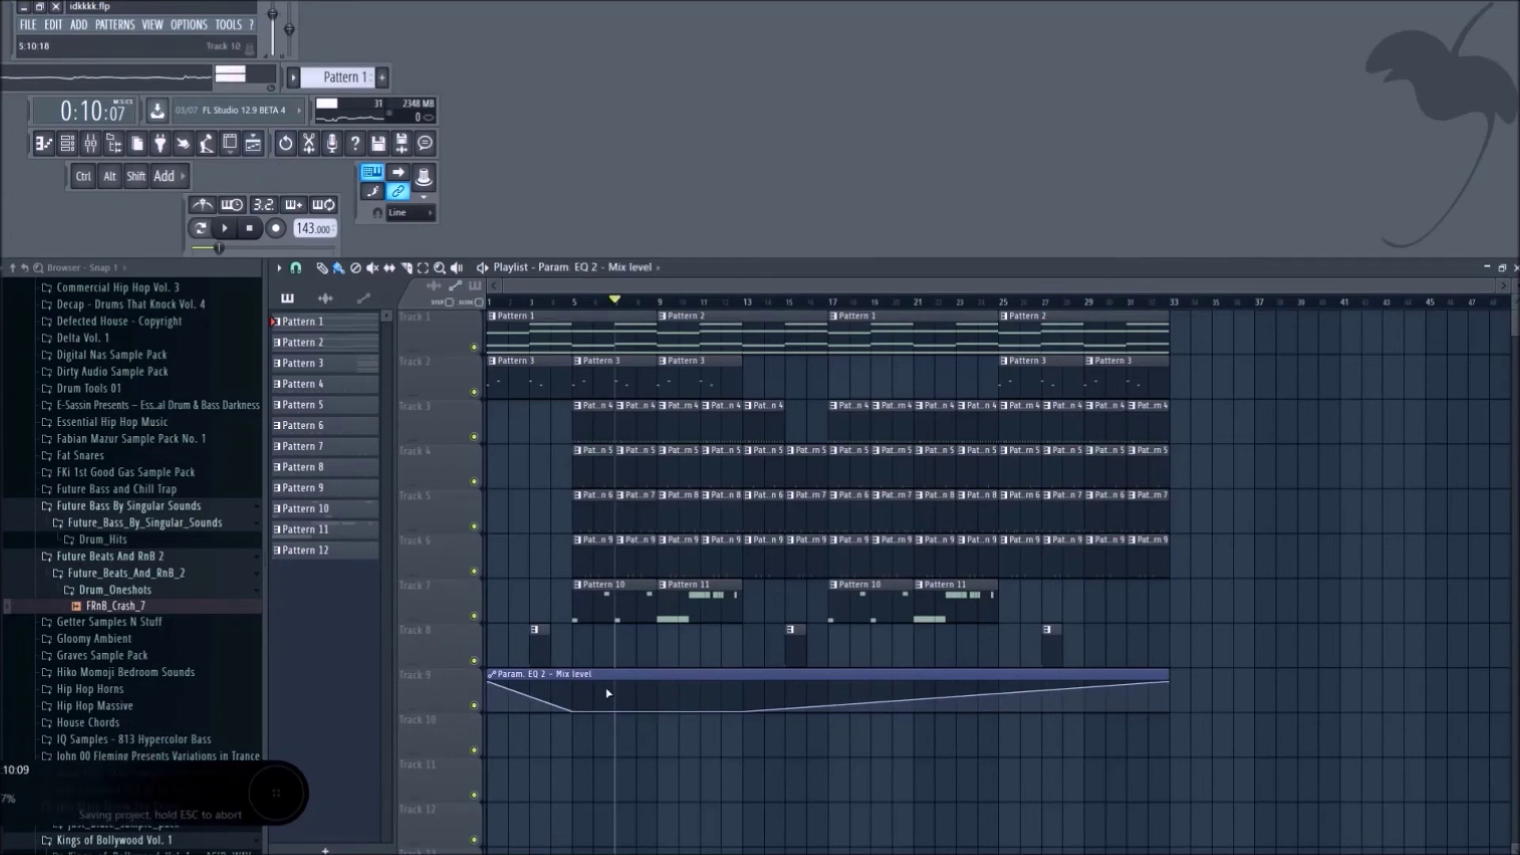
scroll(669, 435, up, 2)
drag(622, 698, 738, 685)
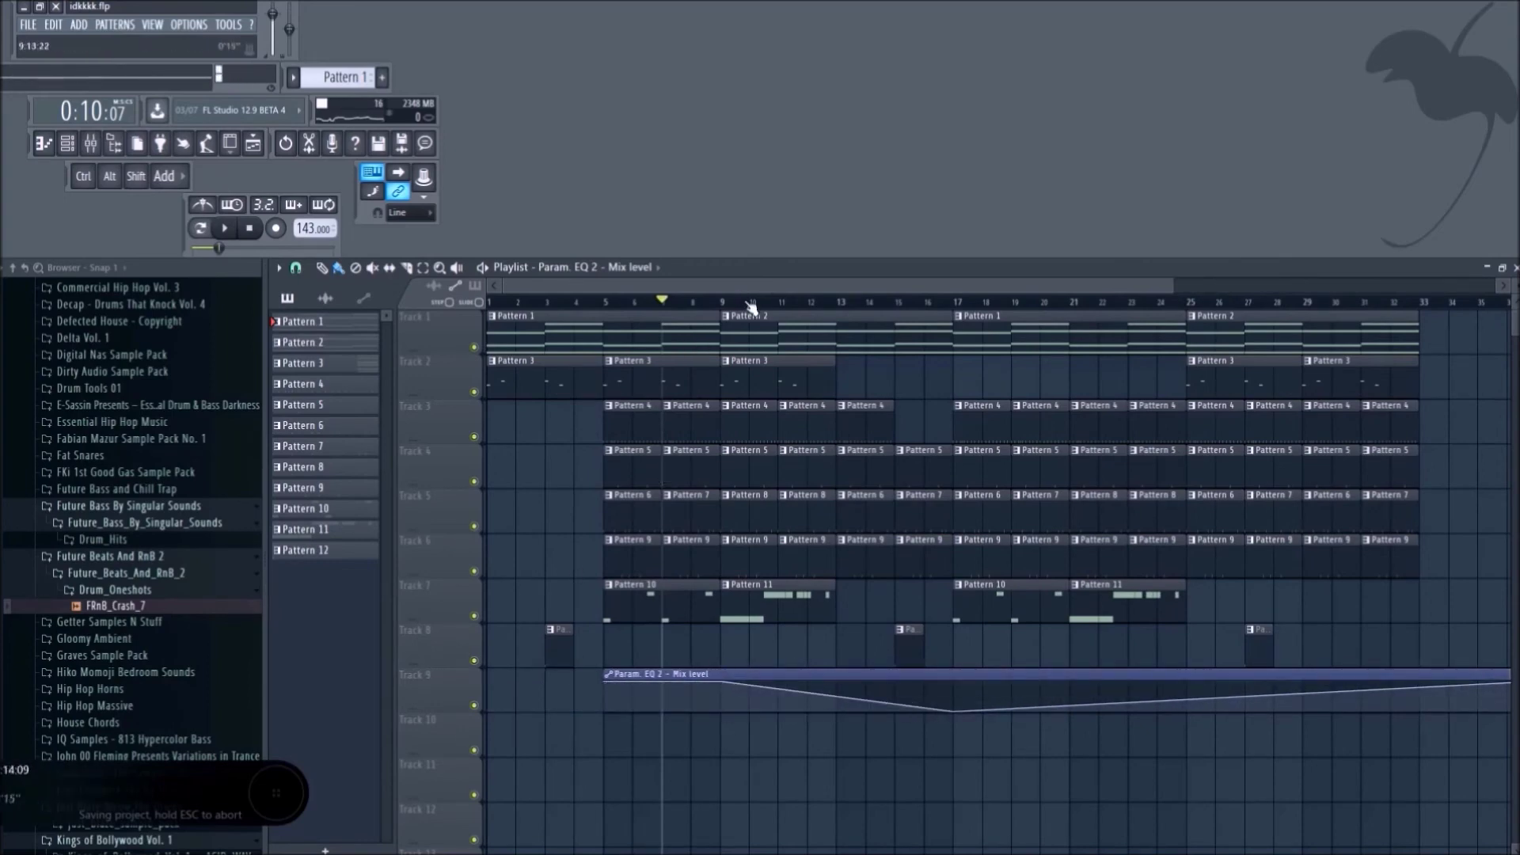
Set the tension of the automation segment between bars 9 and 17 to 100% for a steep curved drop.
click(925, 304)
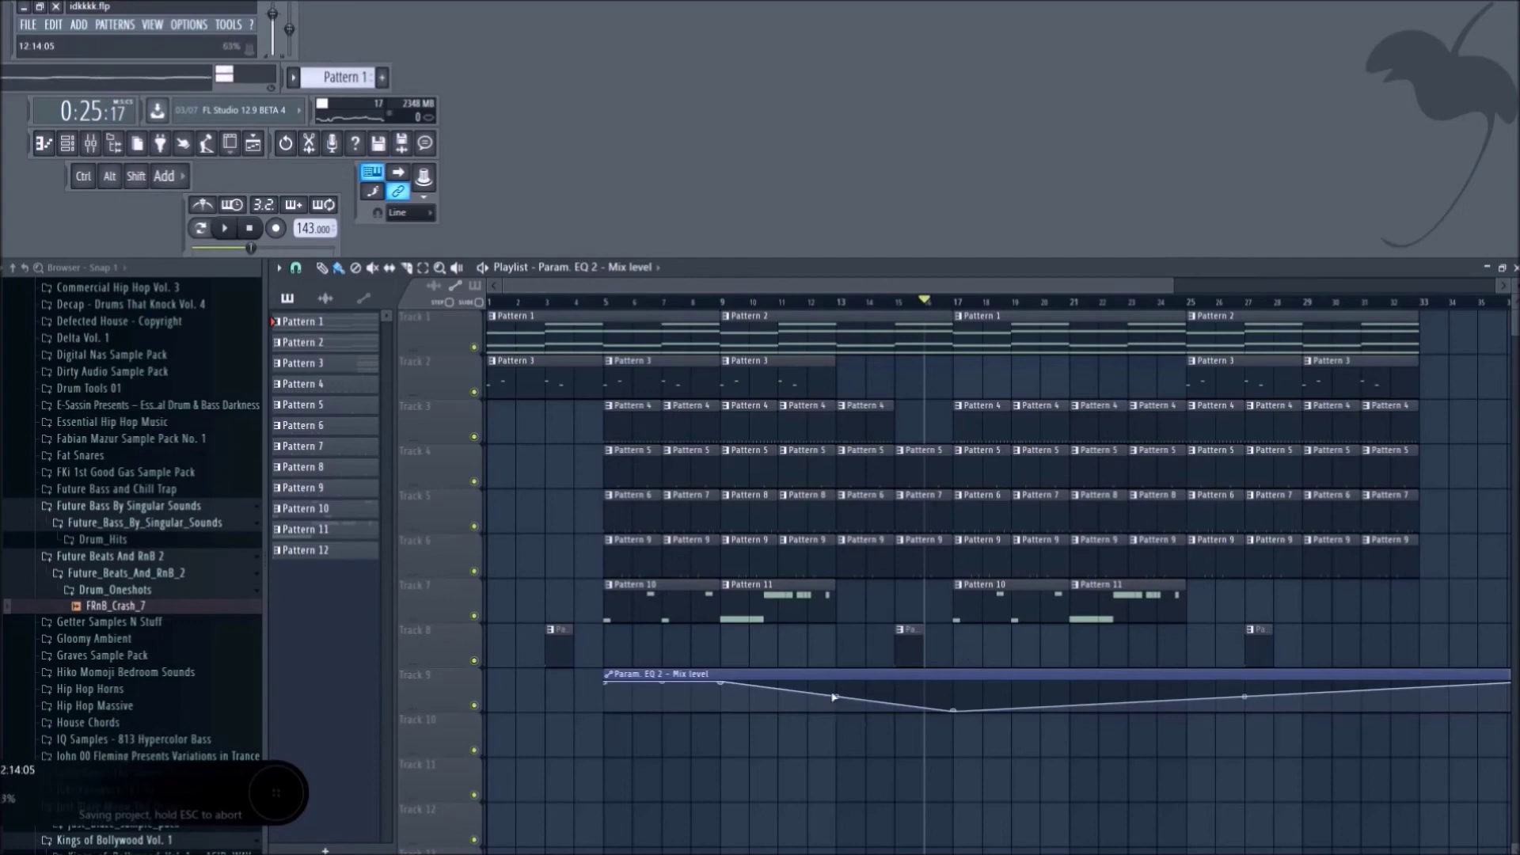
drag(837, 695, 837, 752)
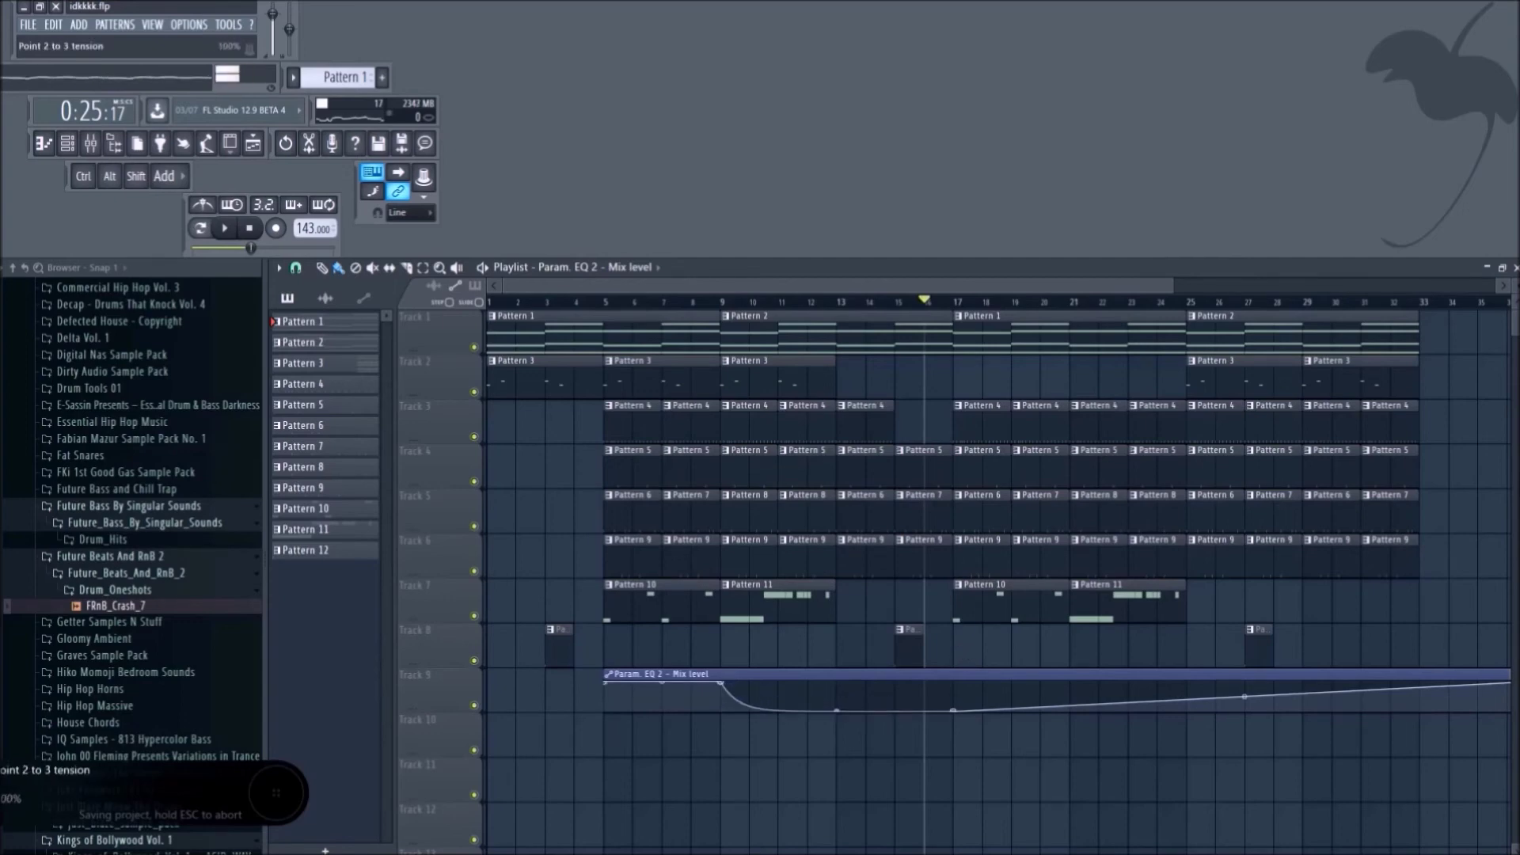
click(955, 303)
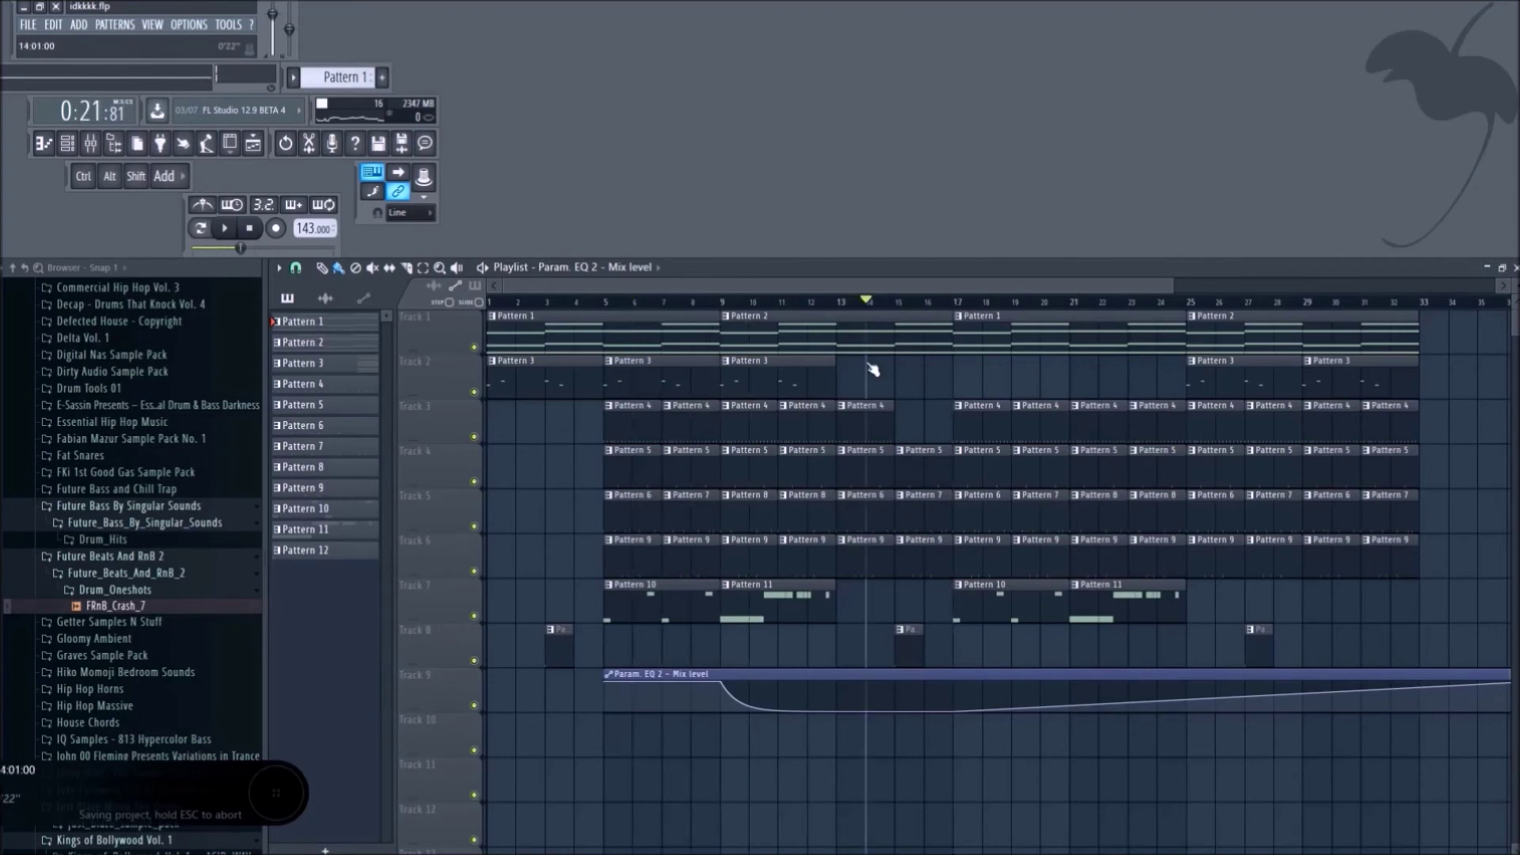
Curve the automation clip's final rise so it stays low longer, and trim the clip's end to bar 33.
scroll(1270, 792, down, 3)
drag(1042, 711, 1094, 675)
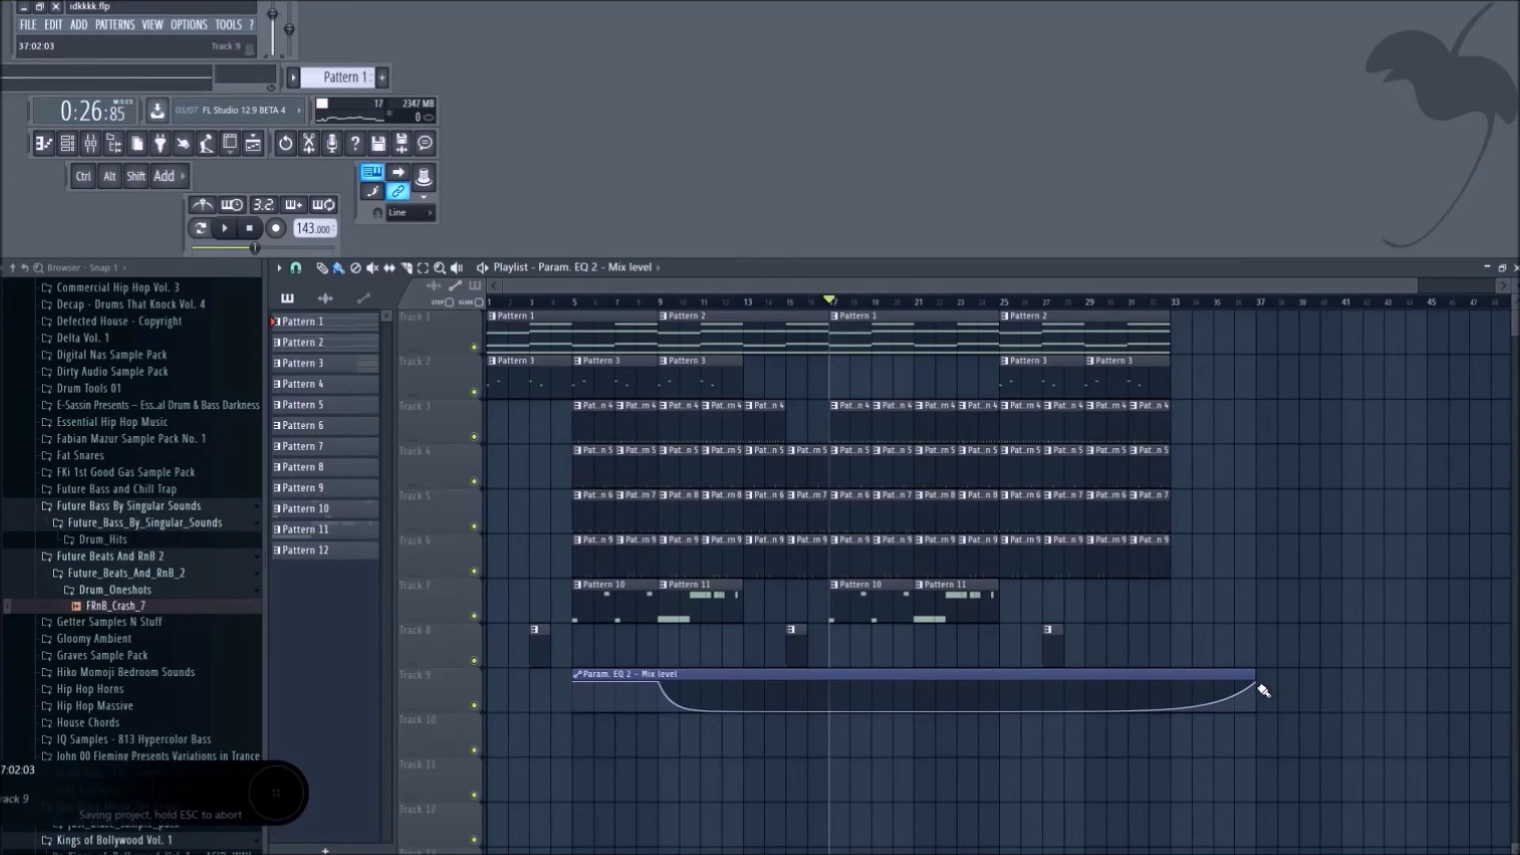
drag(1259, 684, 1184, 679)
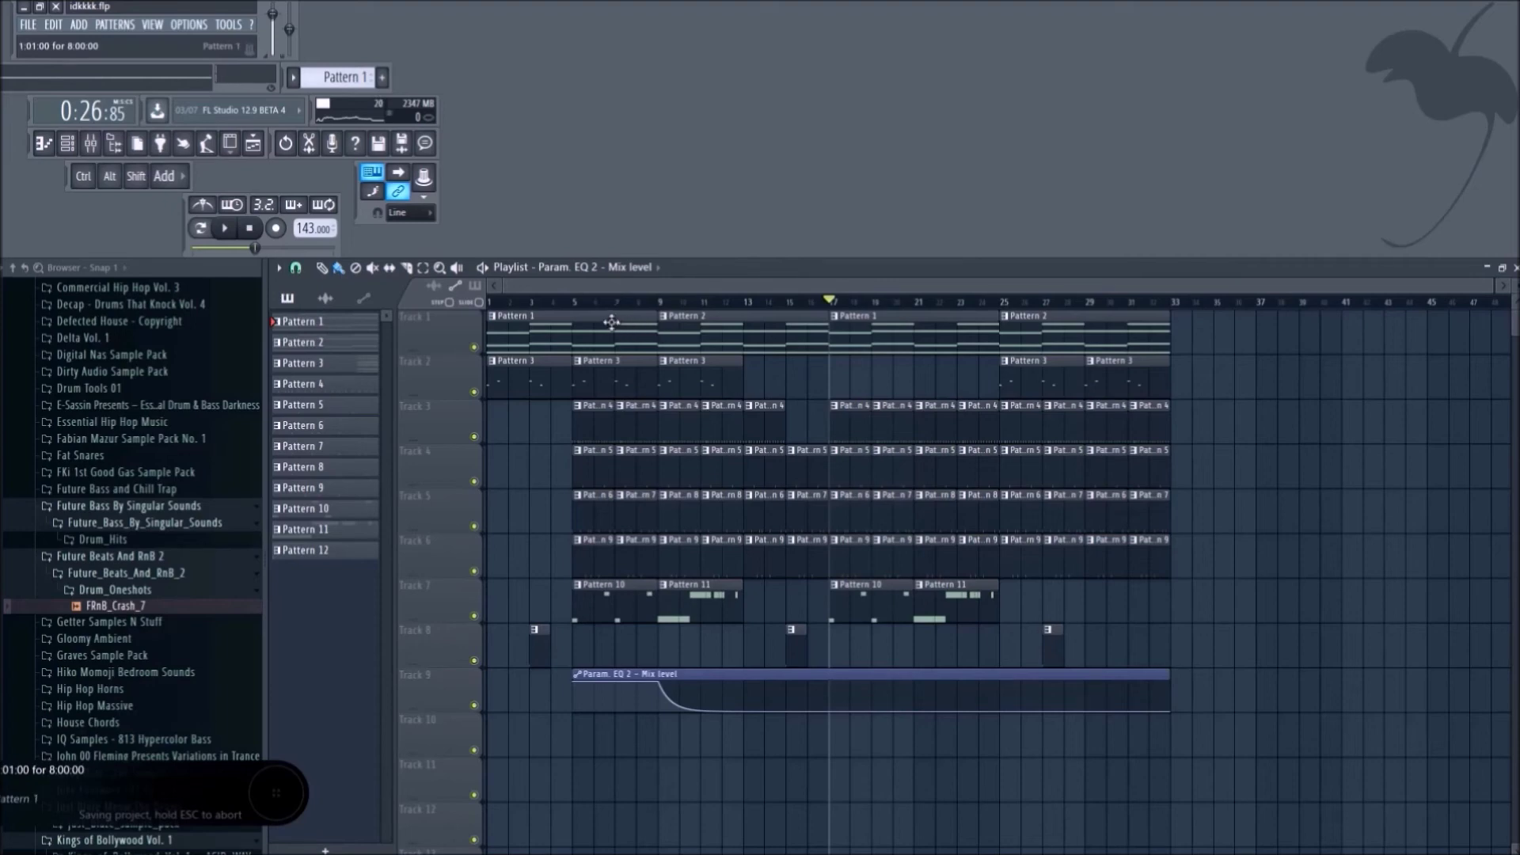
Play the arrangement from about bar 4 and delete the Pattern 3 clip at bar 5 on Track 2.
click(559, 306)
key(space)
key(space)
right_click(585, 379)
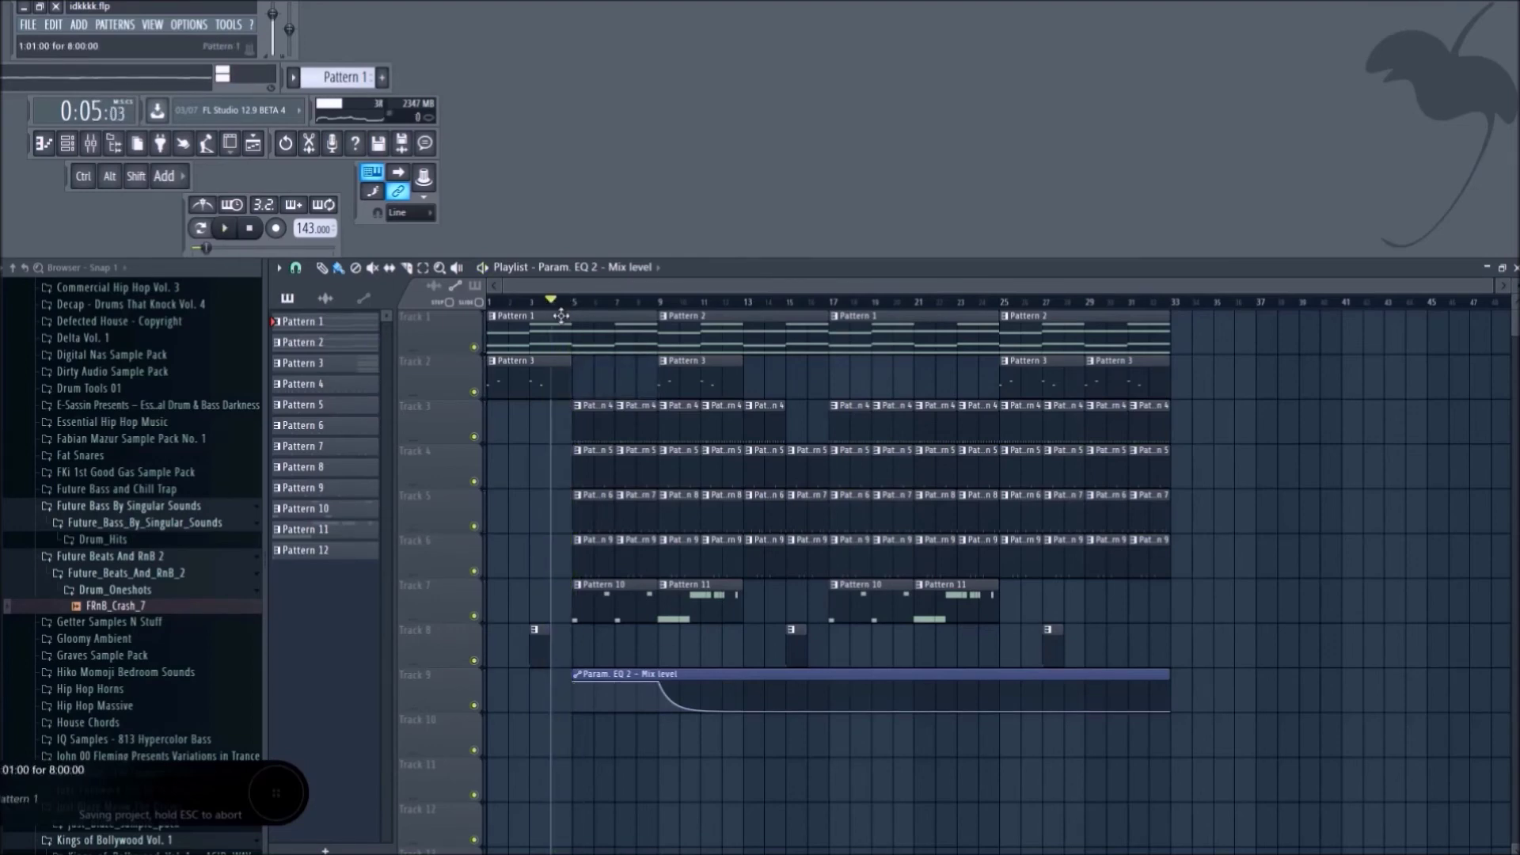
Split the mix level automation clip at bar 9 and reshape its points so the level stays high until an abrupt drop at bar 9.
click(743, 301)
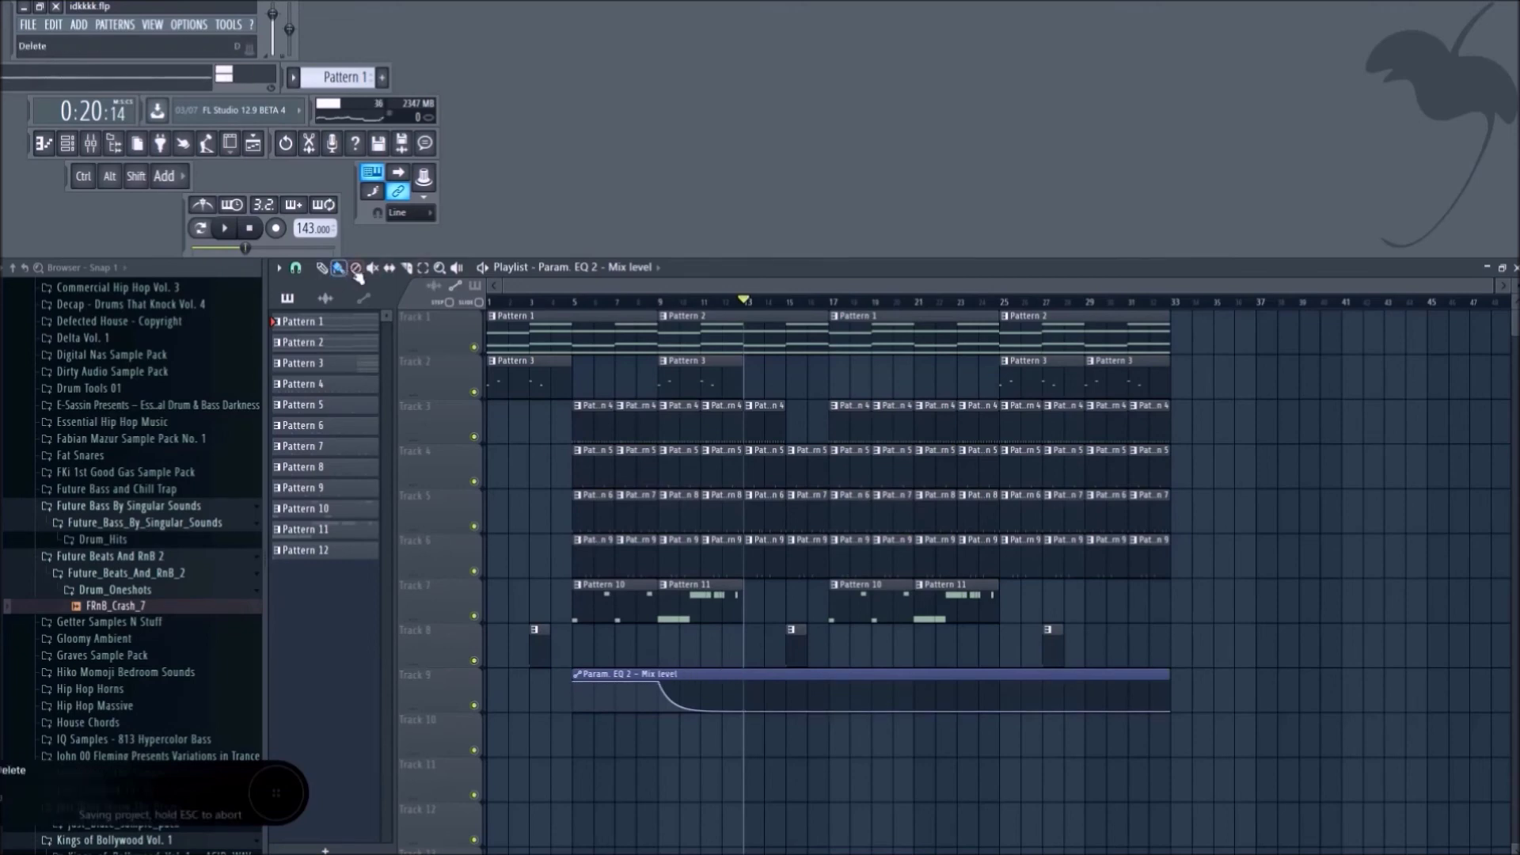
click(665, 668)
click(322, 267)
key(ctrl+shift)
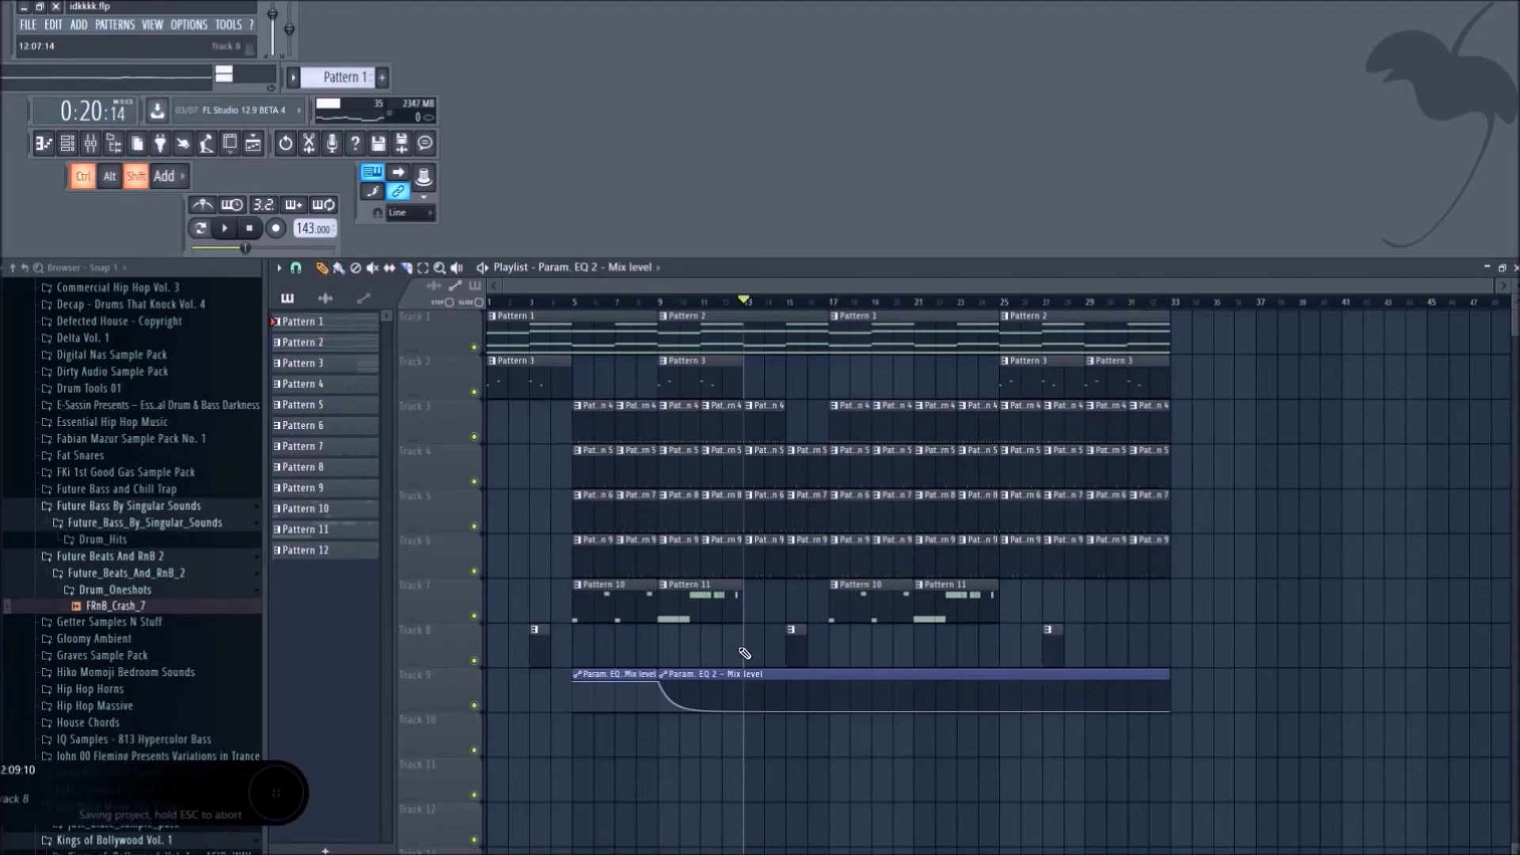
drag(663, 688, 660, 713)
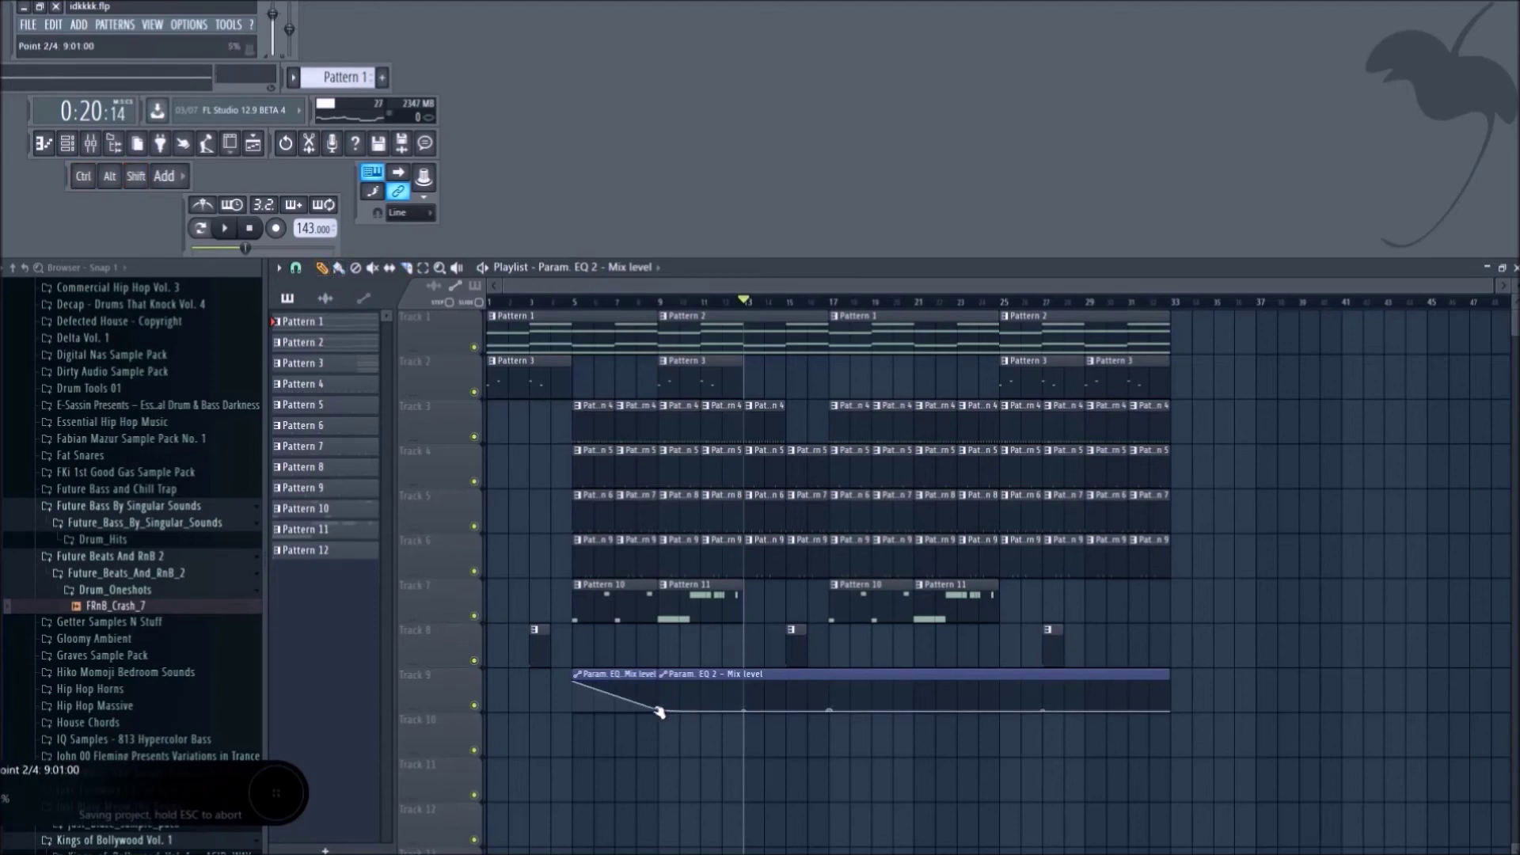
right_click(664, 686)
drag(662, 710, 660, 679)
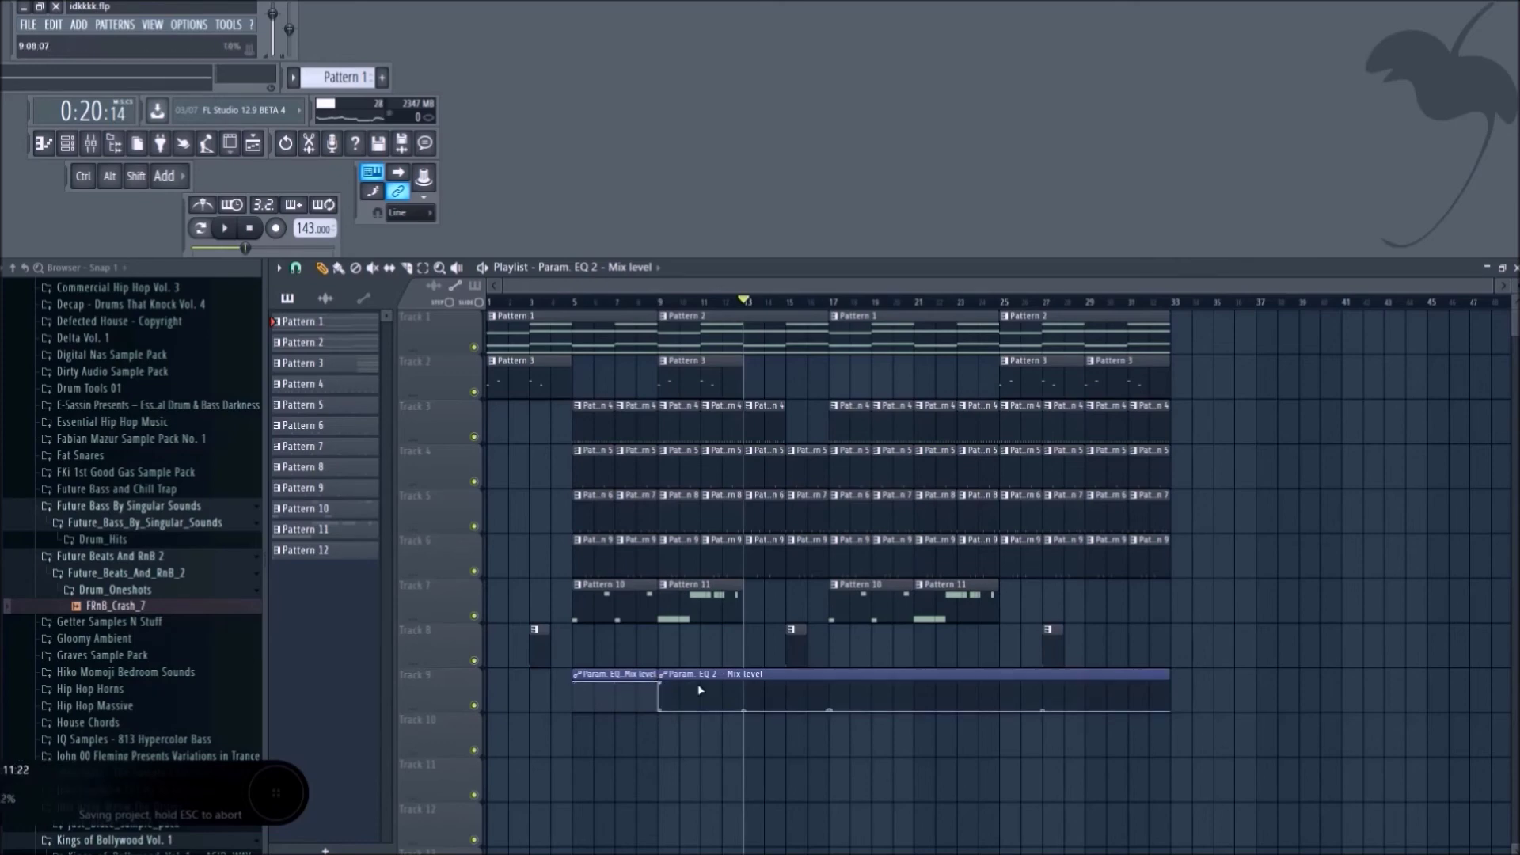
Clone the second automation clip to bar 1 of Track 10, trim it to end at bar 5, and play the intro.
drag(801, 672, 588, 744)
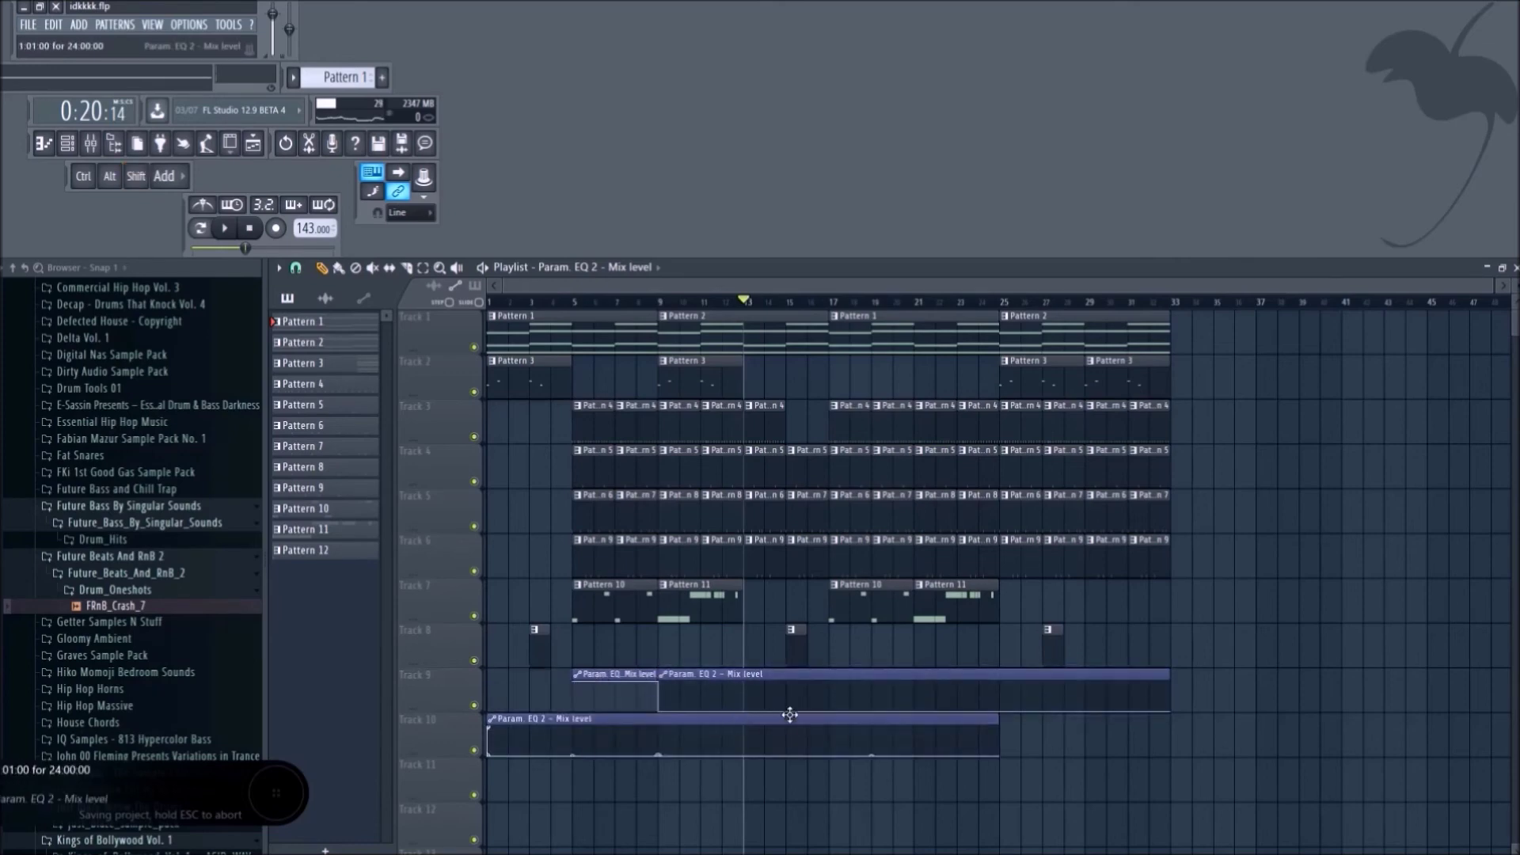
drag(1000, 721, 684, 750)
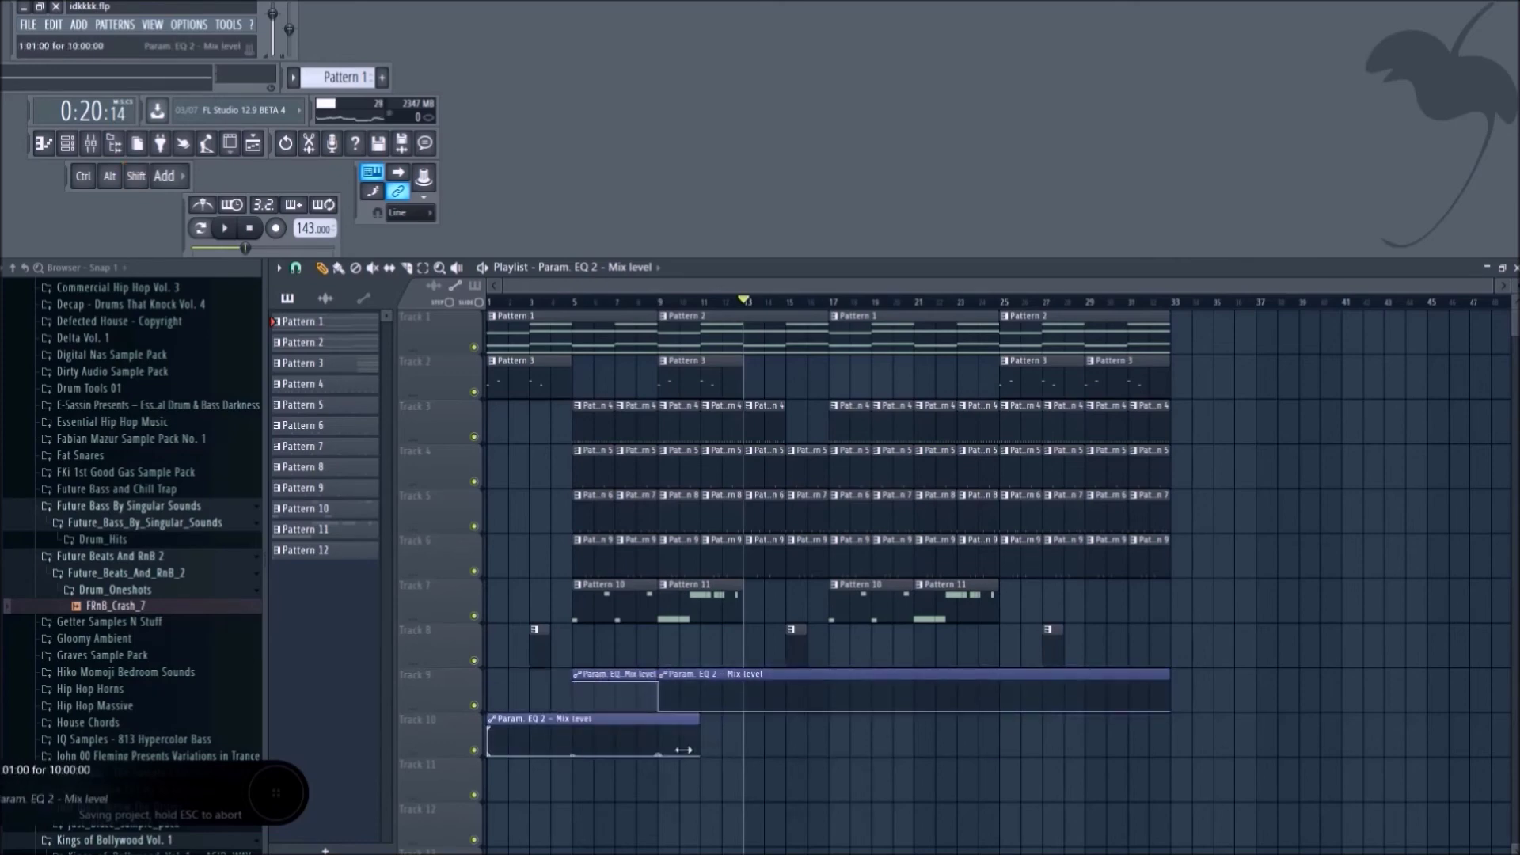
click(504, 304)
key(space)
click(570, 304)
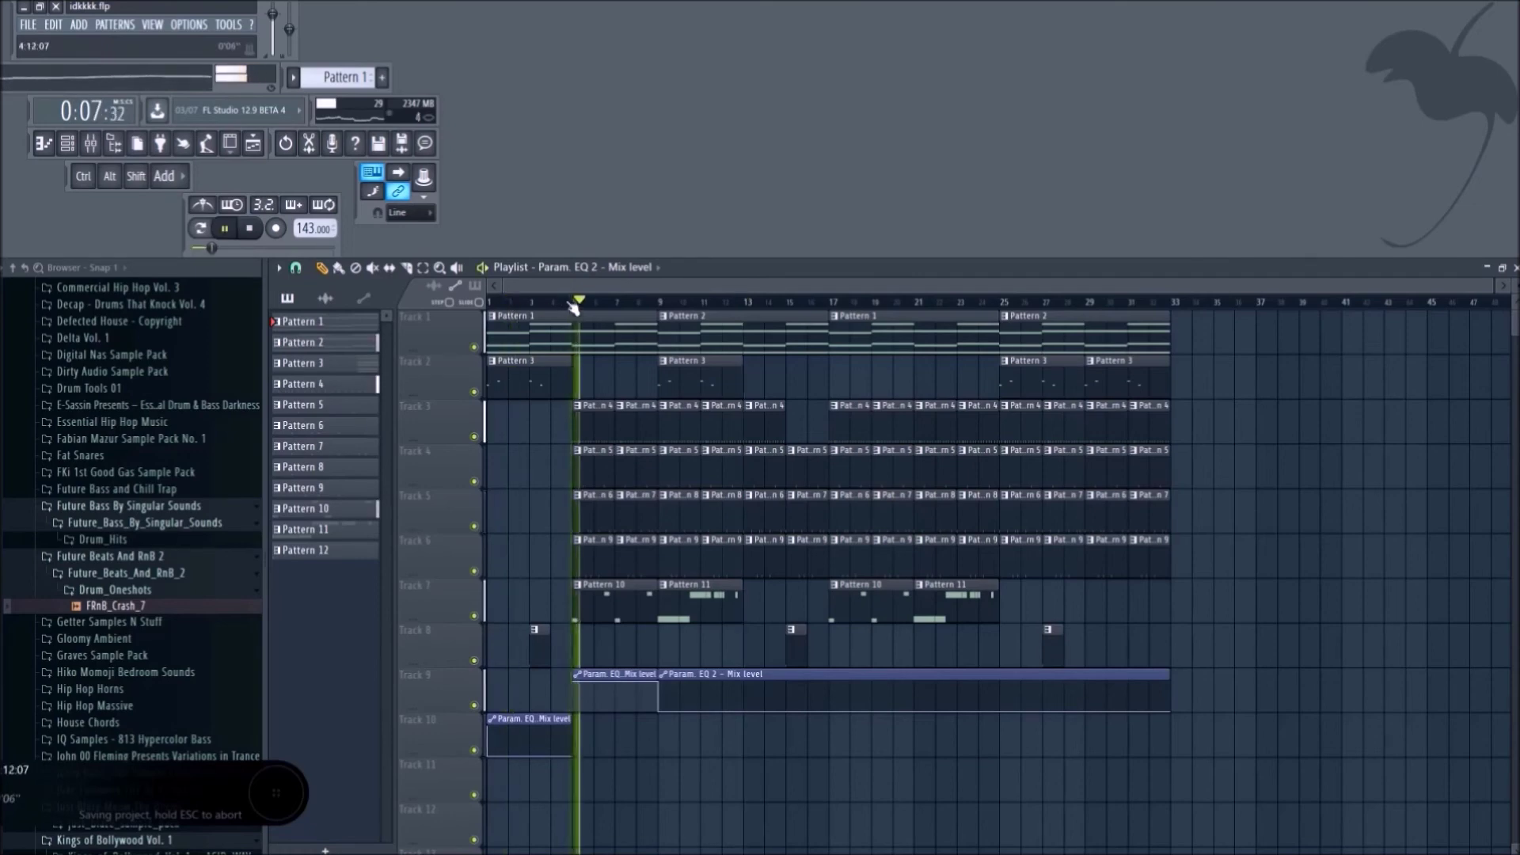
Delete all clips between bars 5 and 9 on Tracks 3, 5 and 6.
key(space)
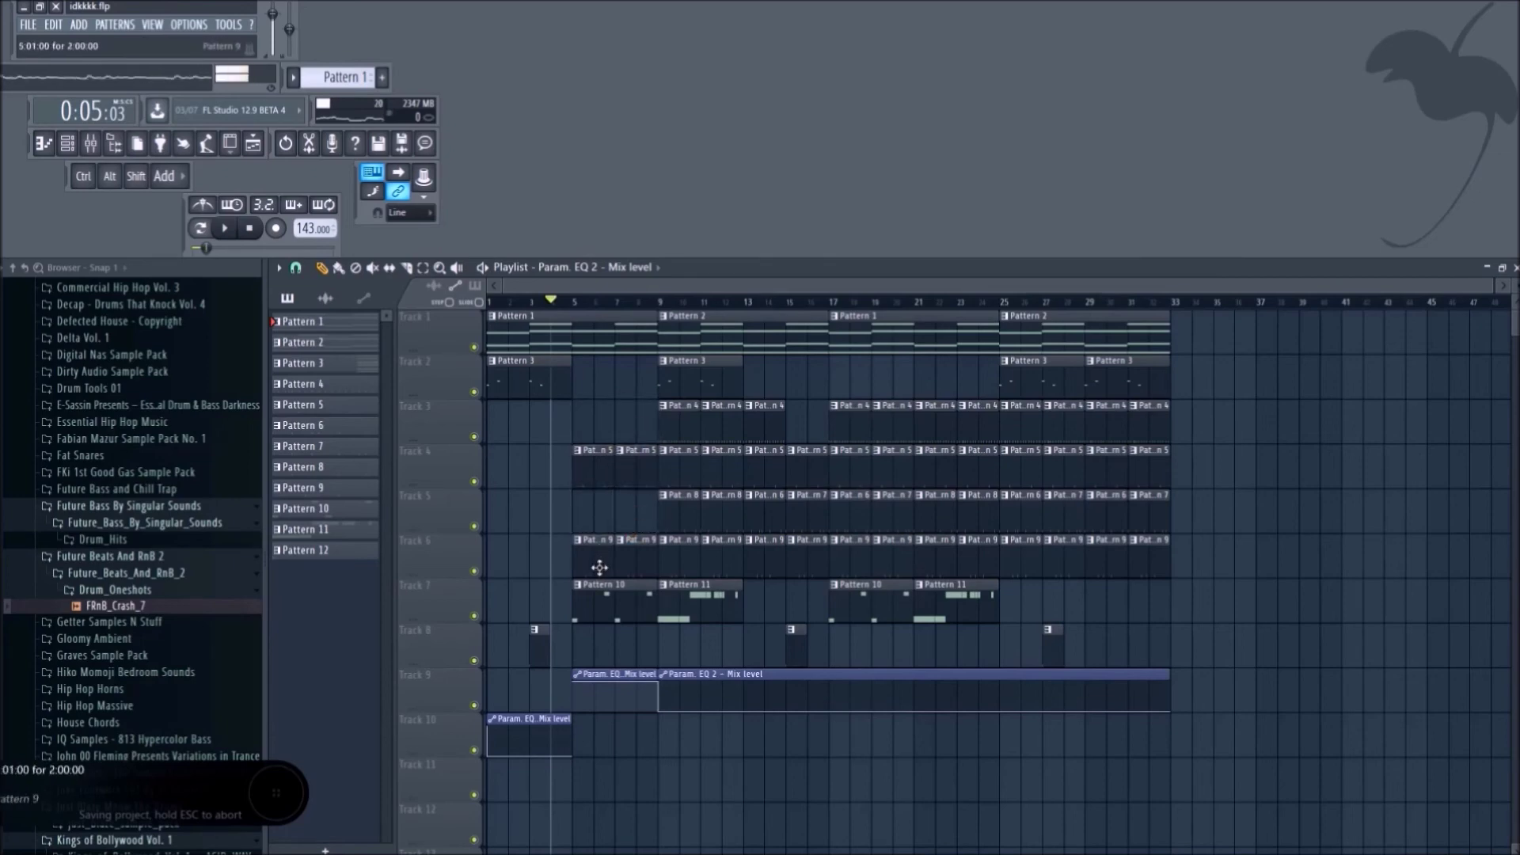
key(space)
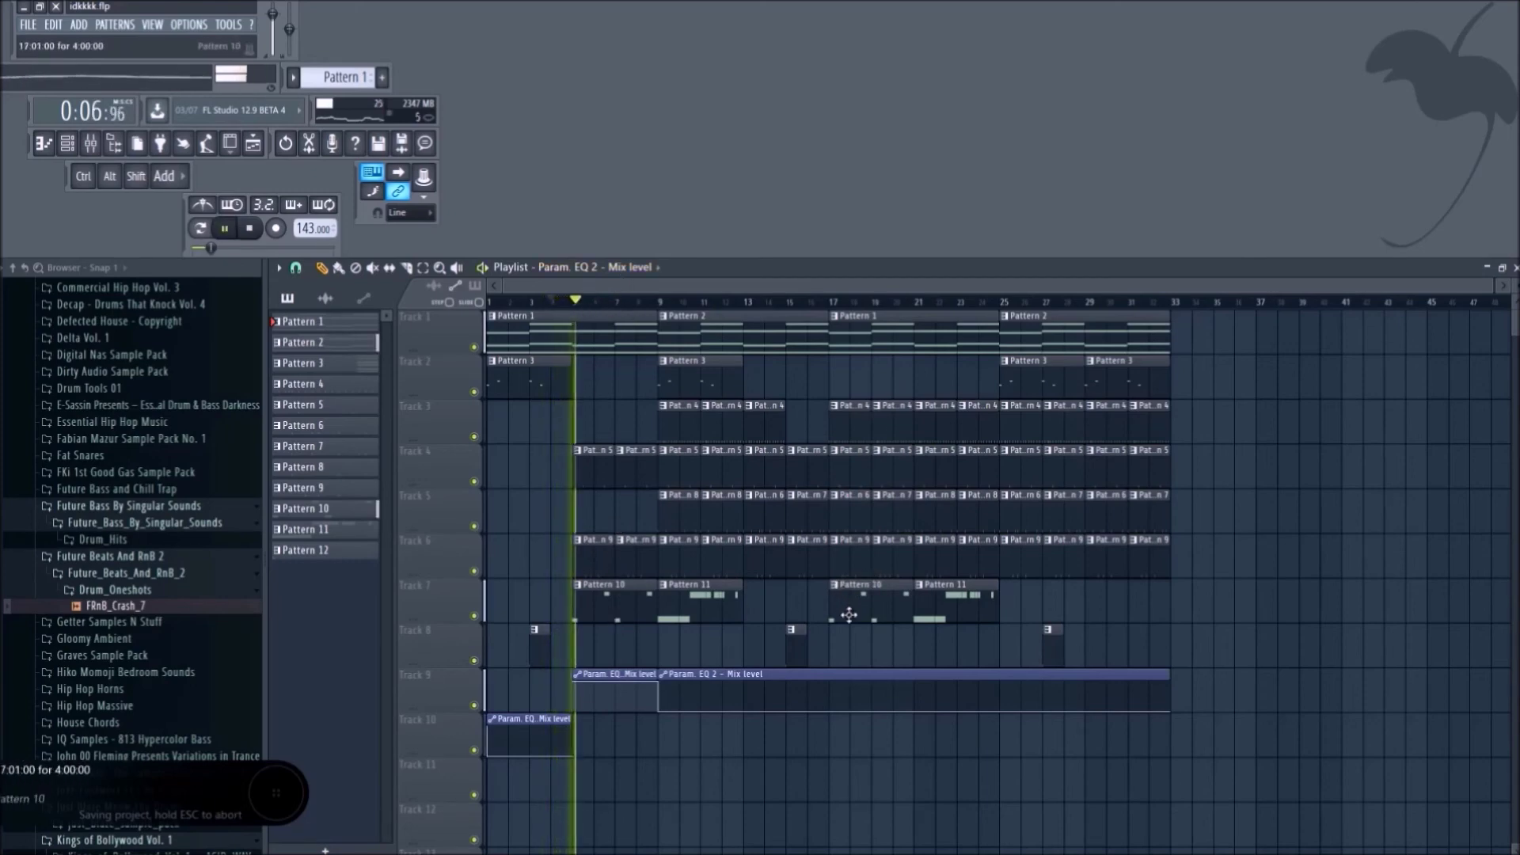
right_click(613, 570)
right_click(634, 558)
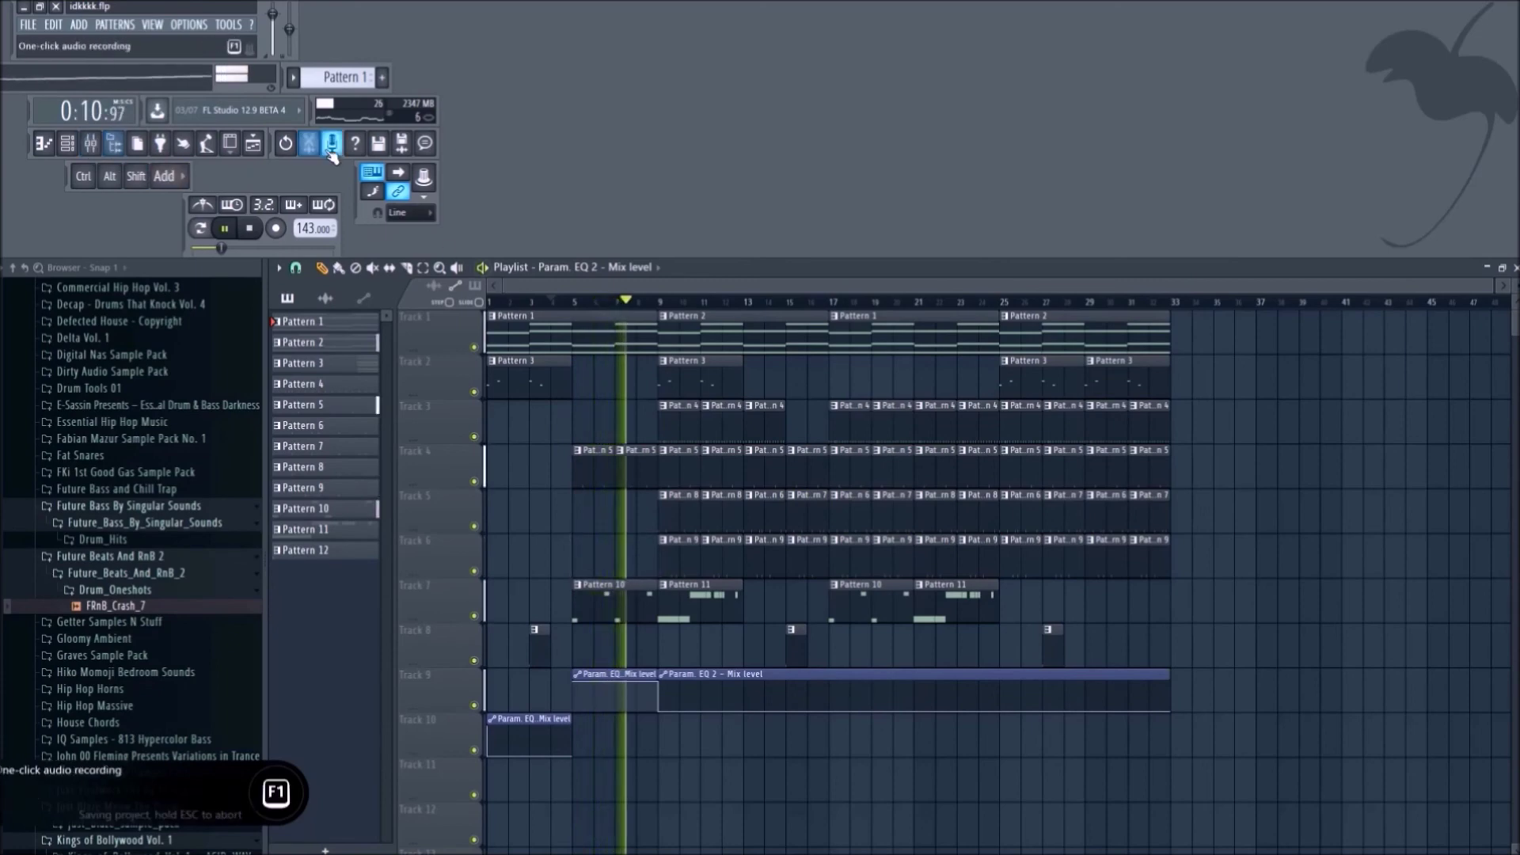
Restore the Pattern 6 and Pattern 7 clips on Track 5, keep Pattern 9 deleted between bars 5 and 9, and replay the section.
key(ctrl+alt+z)
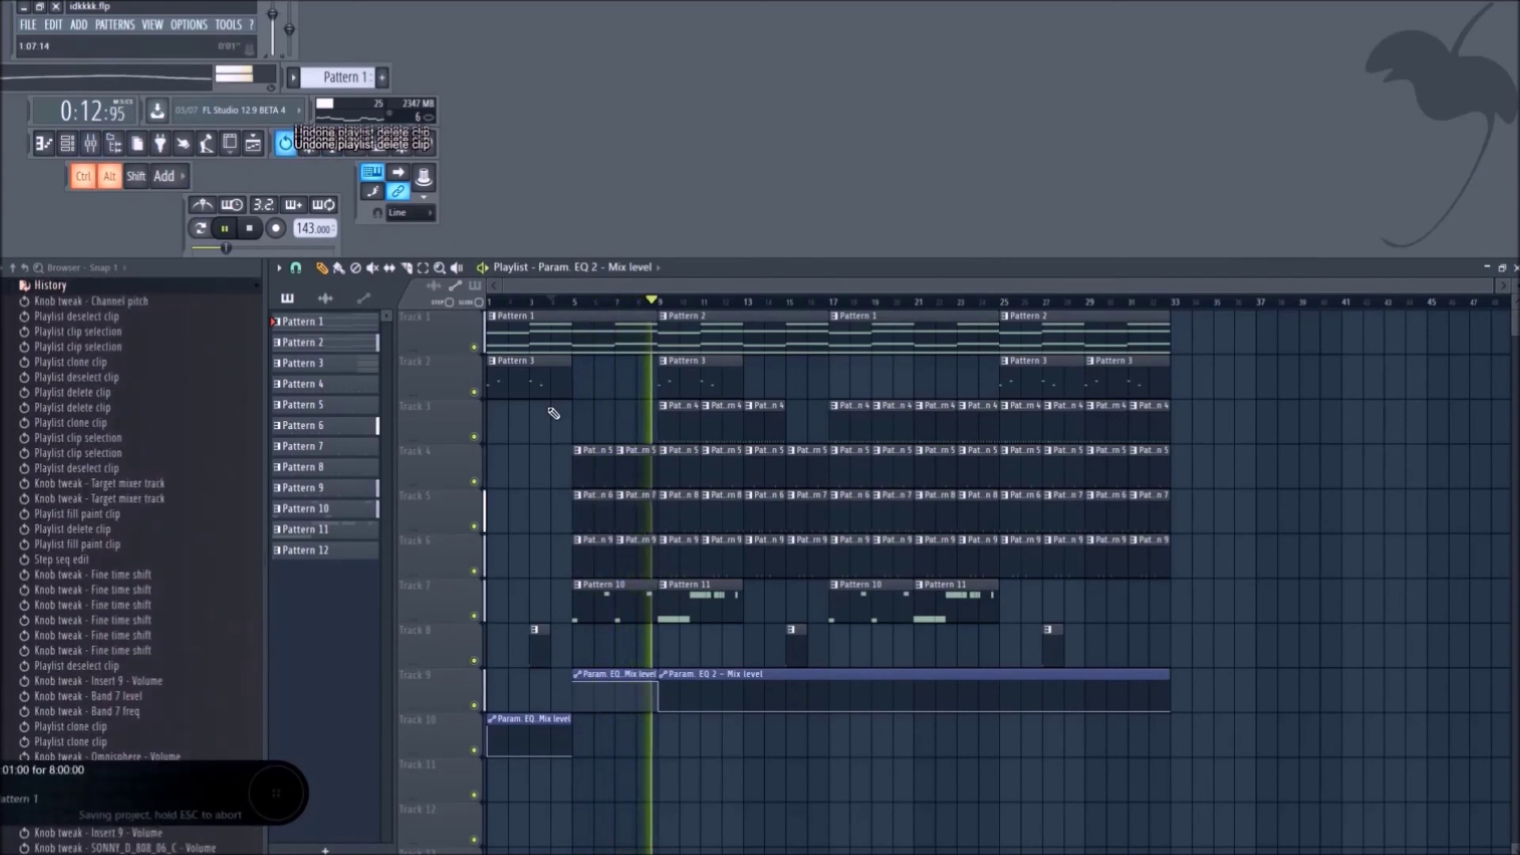
right_click(594, 554)
right_click(633, 554)
key(space)
key(space)
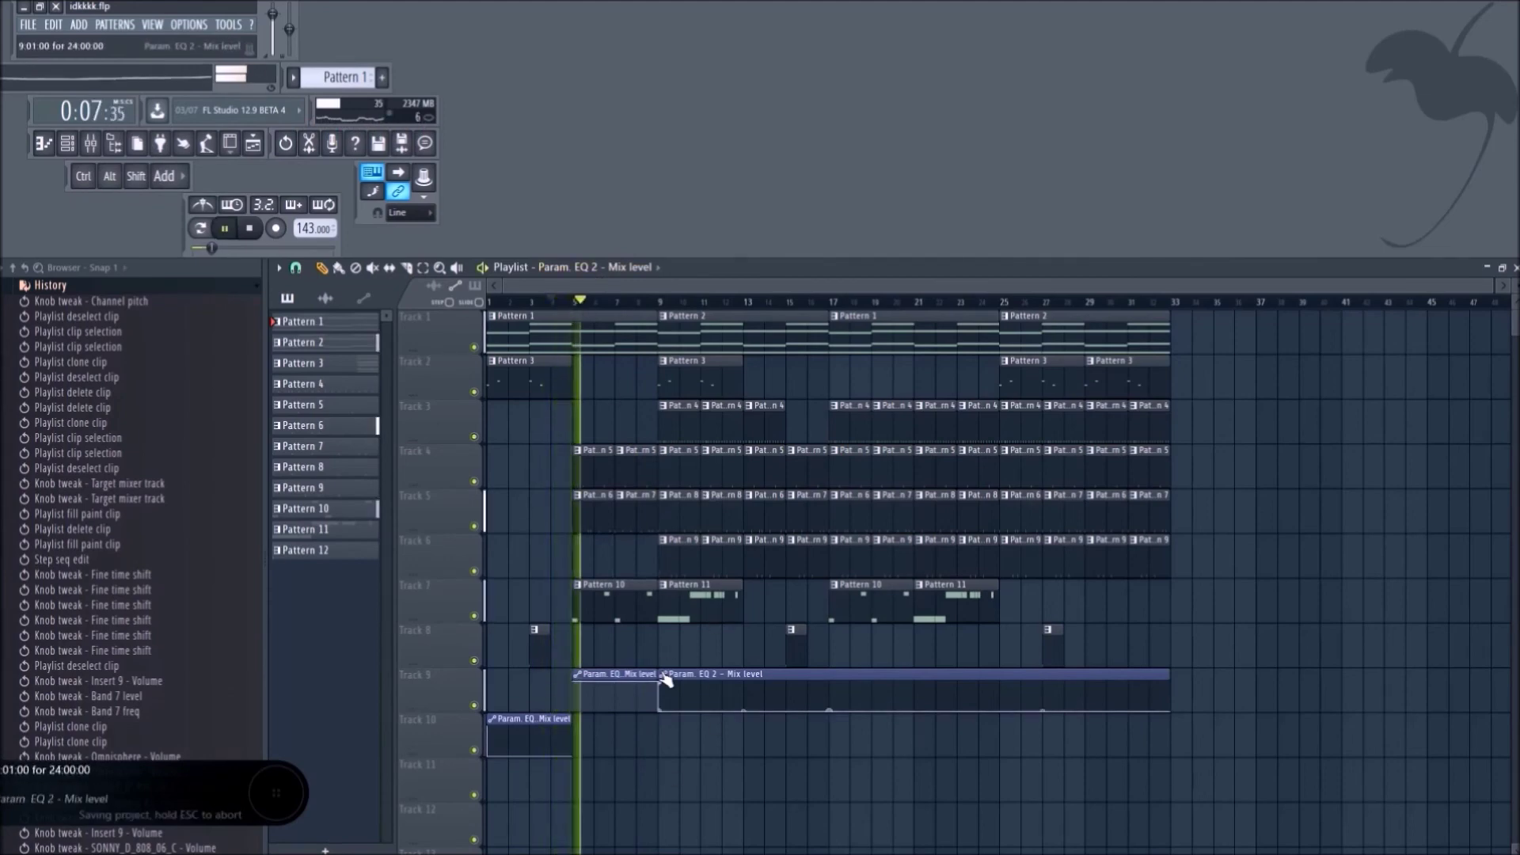
Lower the automation to its minimum at bar 9, curve the segment so it falls late, and replay the transition.
scroll(665, 760, up, 3)
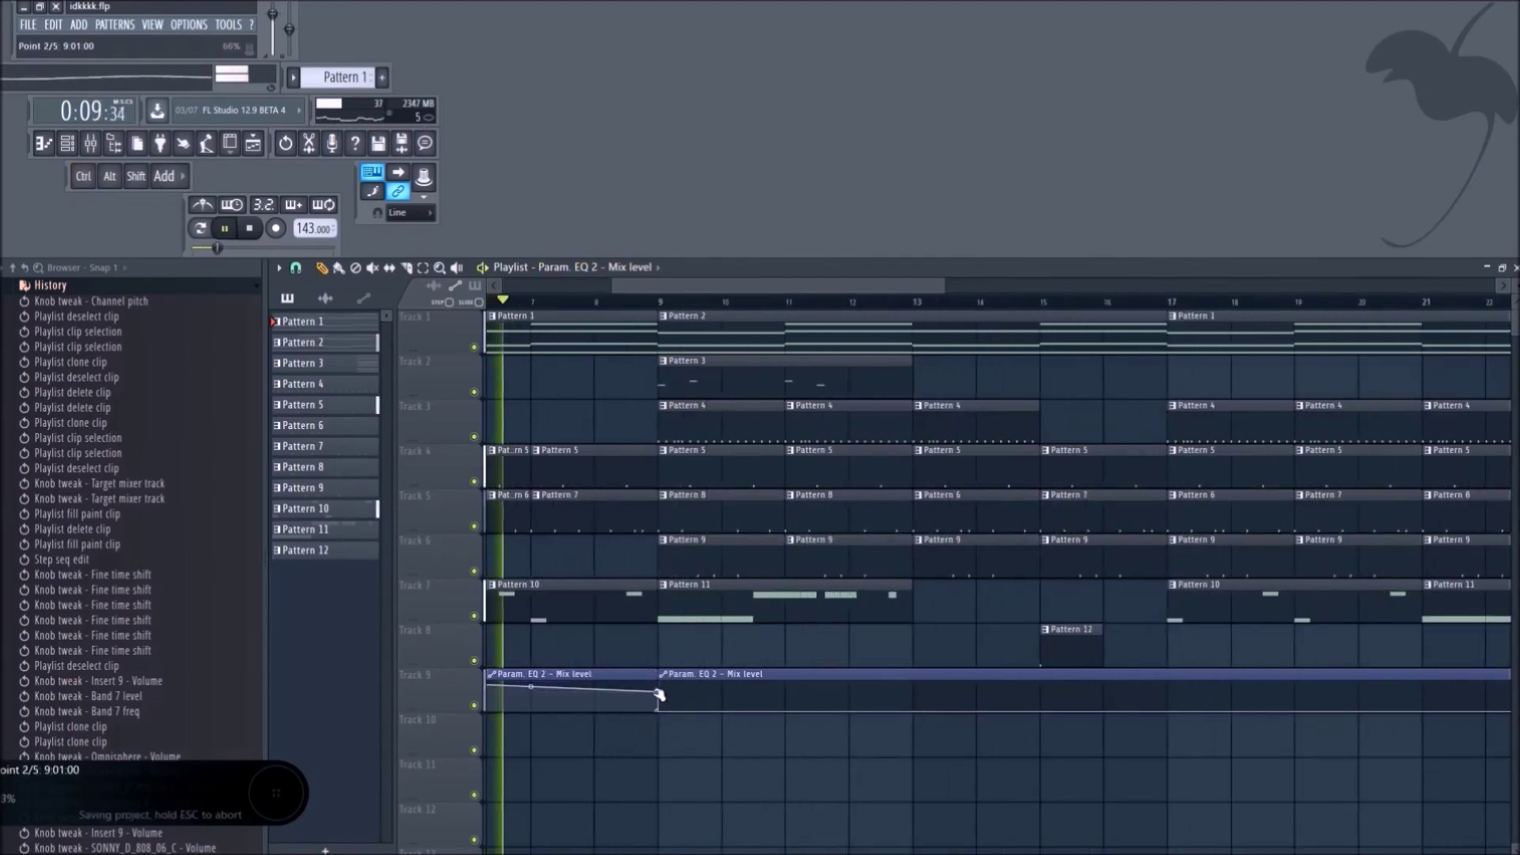
drag(571, 686, 628, 706)
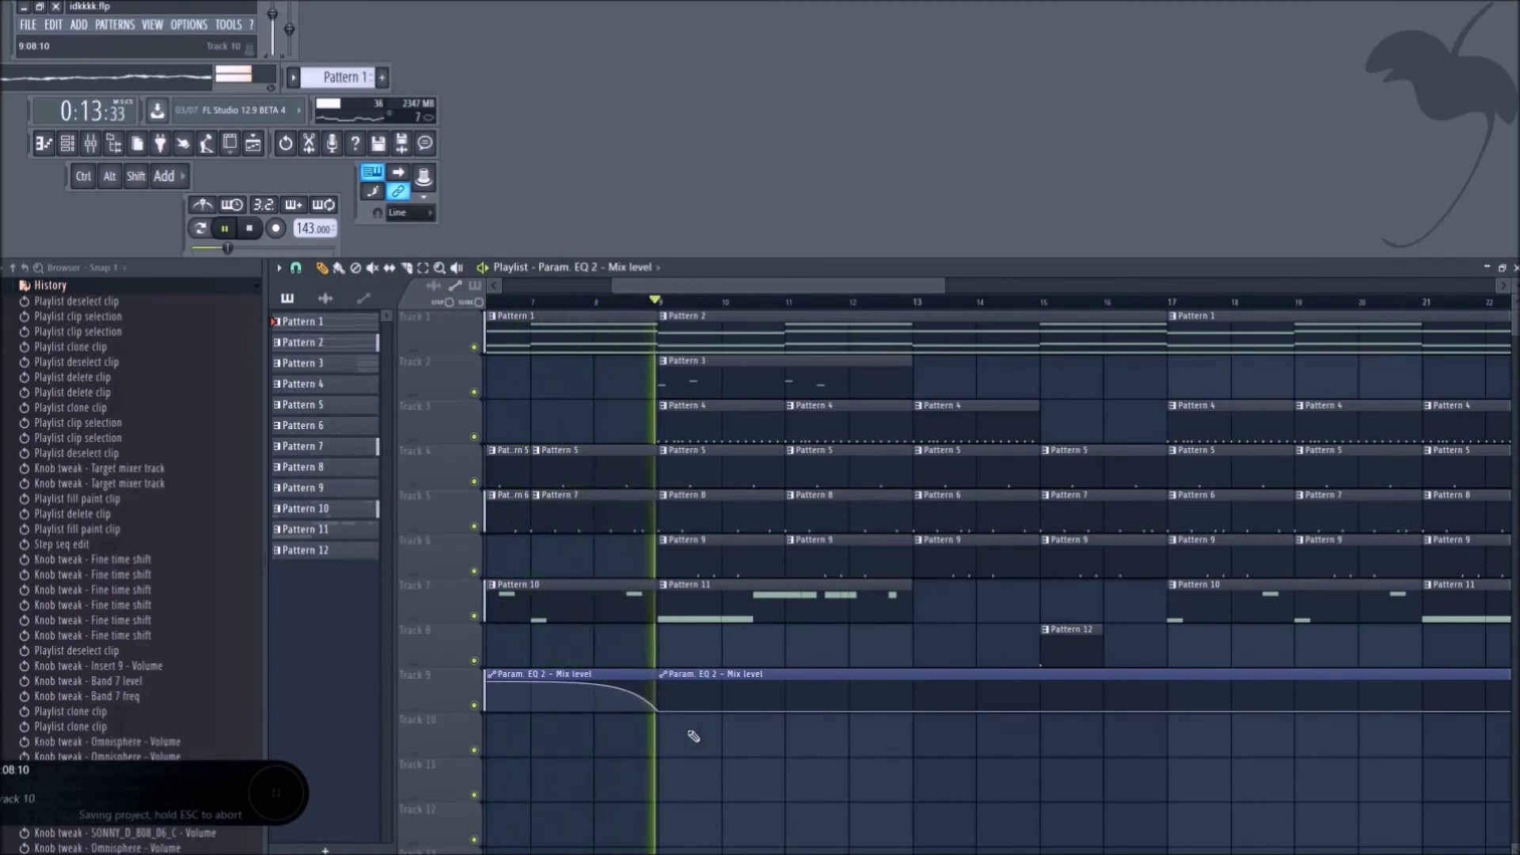
scroll(665, 794, down, 3)
key(space)
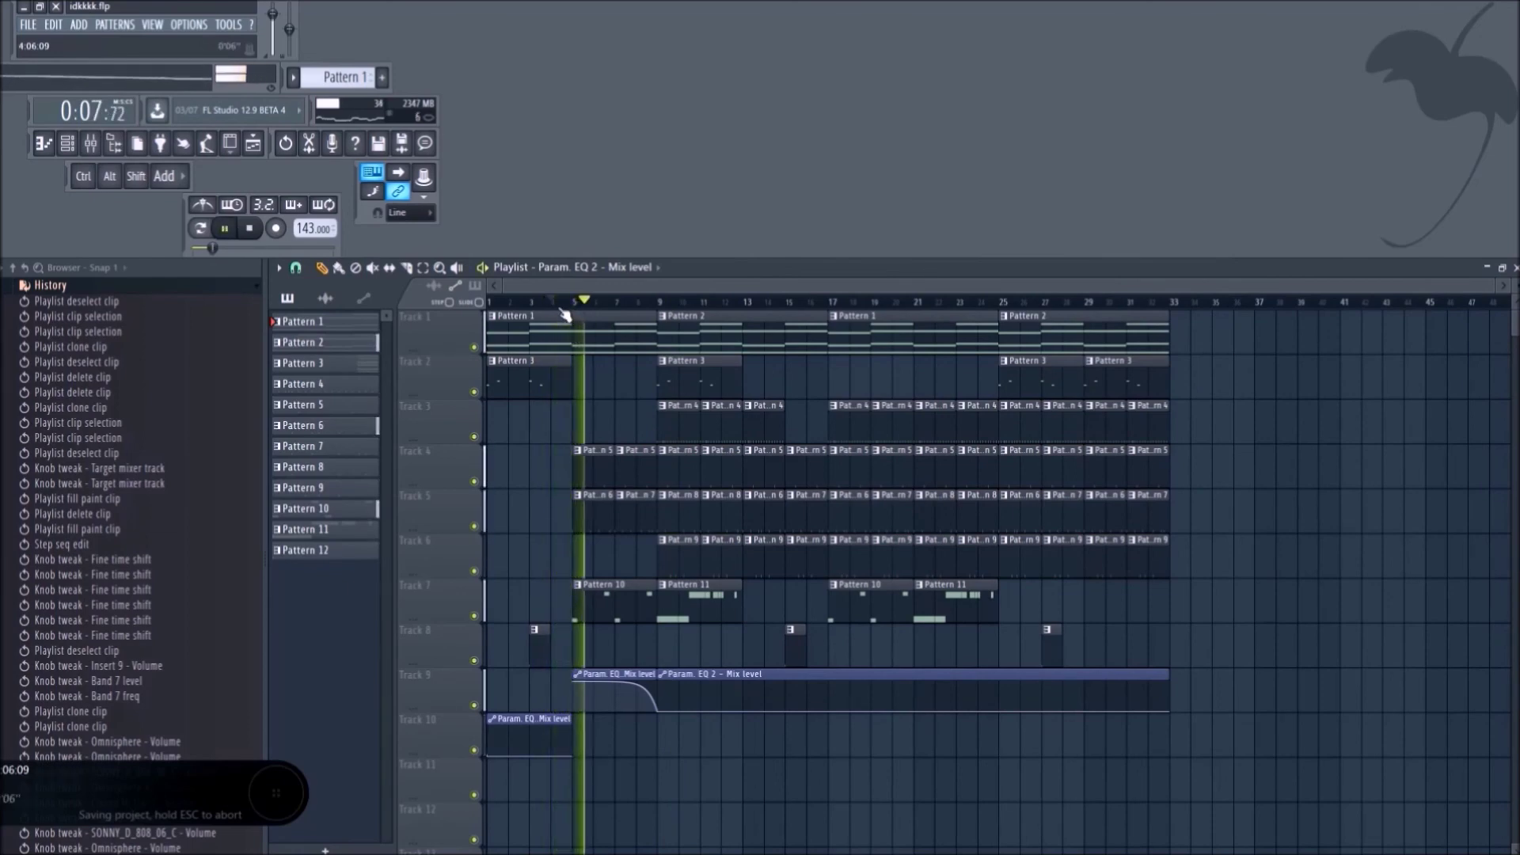
Delete the two Pattern 4 clips between bars 9 and 13 on Track 3 and add one at bar 15.
right_click(685, 430)
right_click(721, 427)
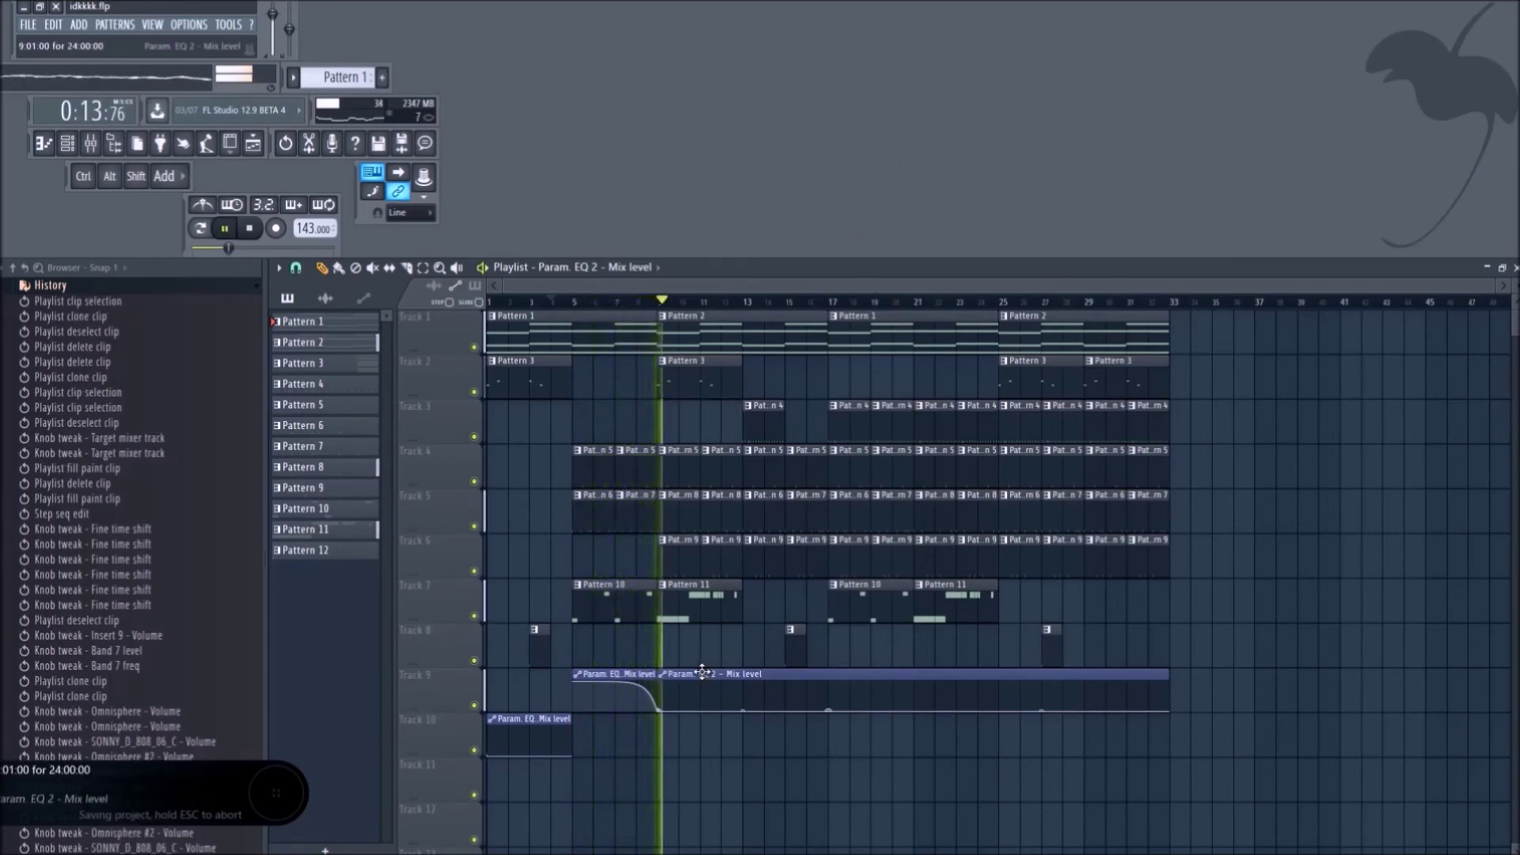
click(796, 424)
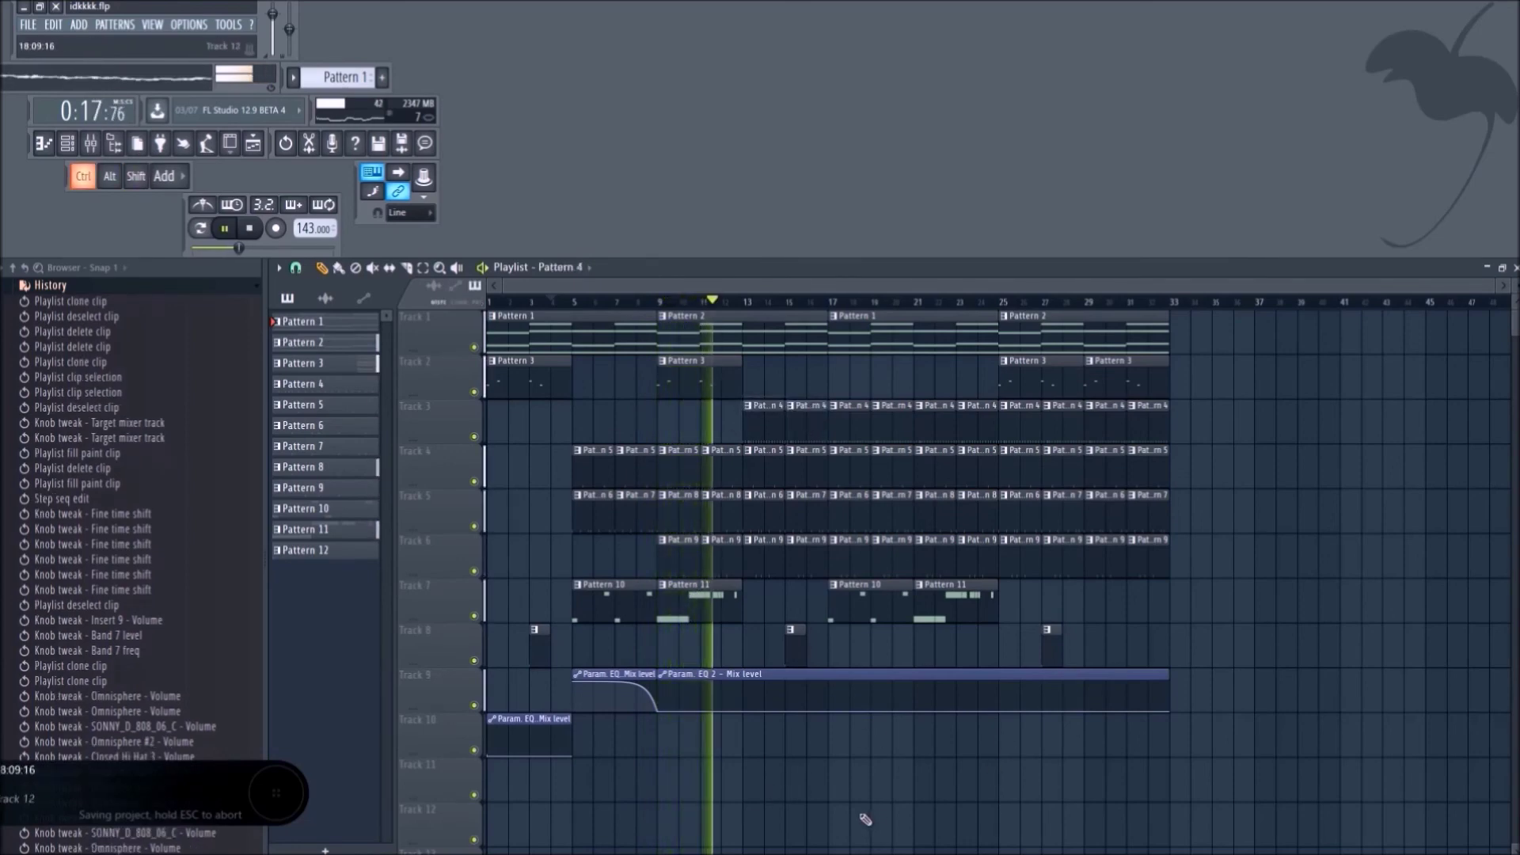
Listen to the revised arrangement and switch from the playlist to the Channel rack.
scroll(622, 800, down, 1)
scroll(622, 800, up, 1)
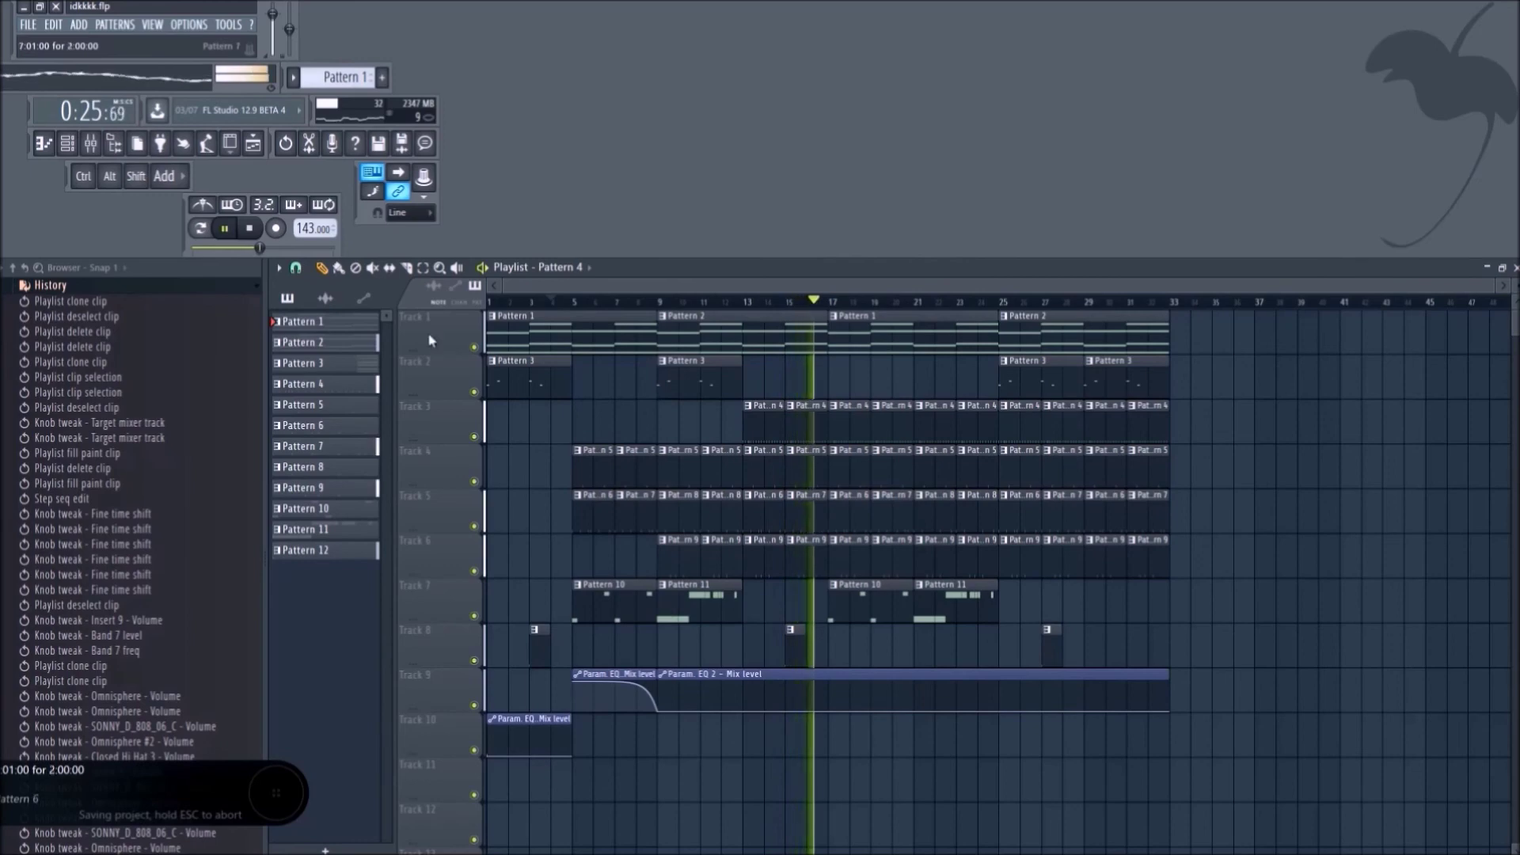
key(F6)
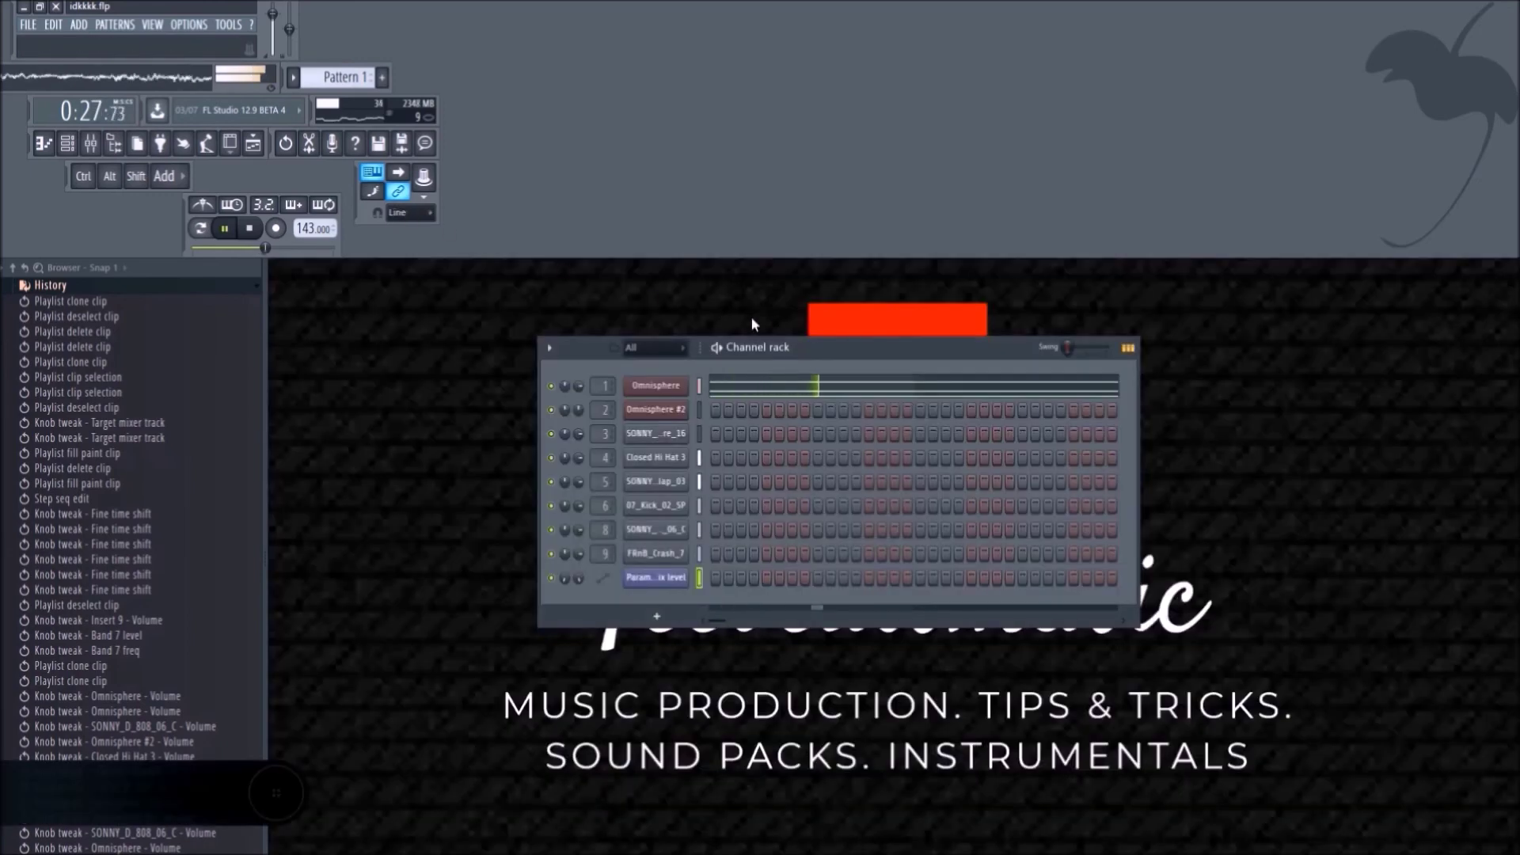